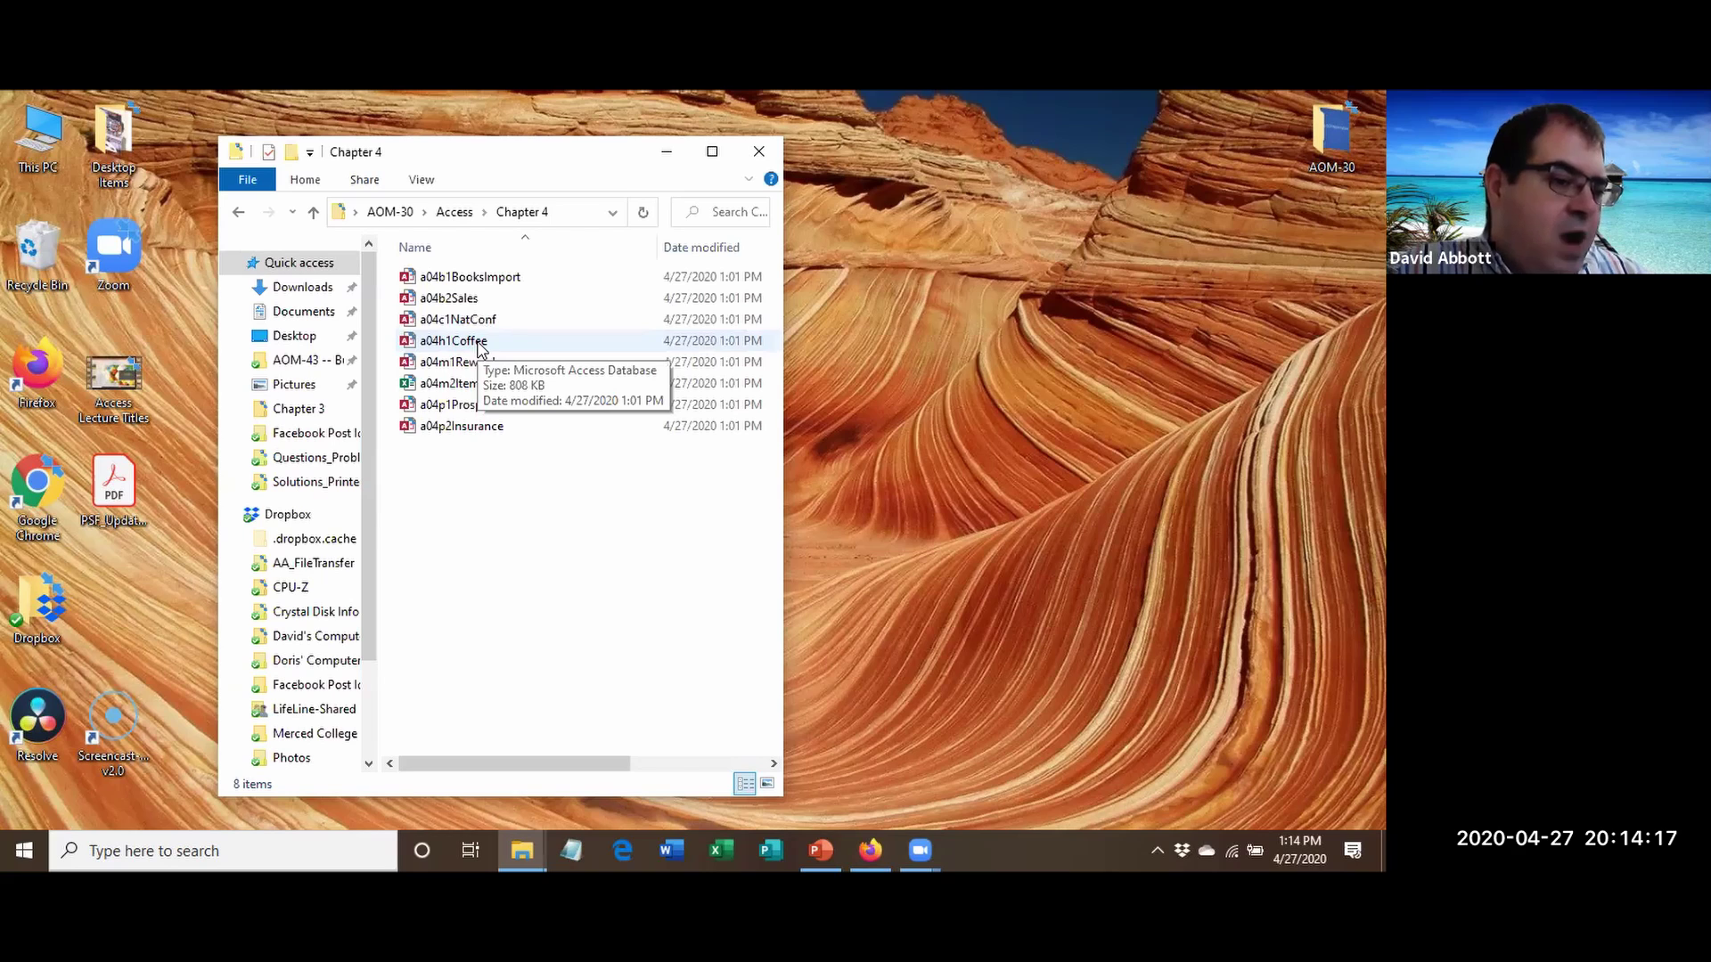
Open a04h1Coffee from the Chapter 4 folder in Access.
{"action": "double_click", "coordinate": [481, 342]}
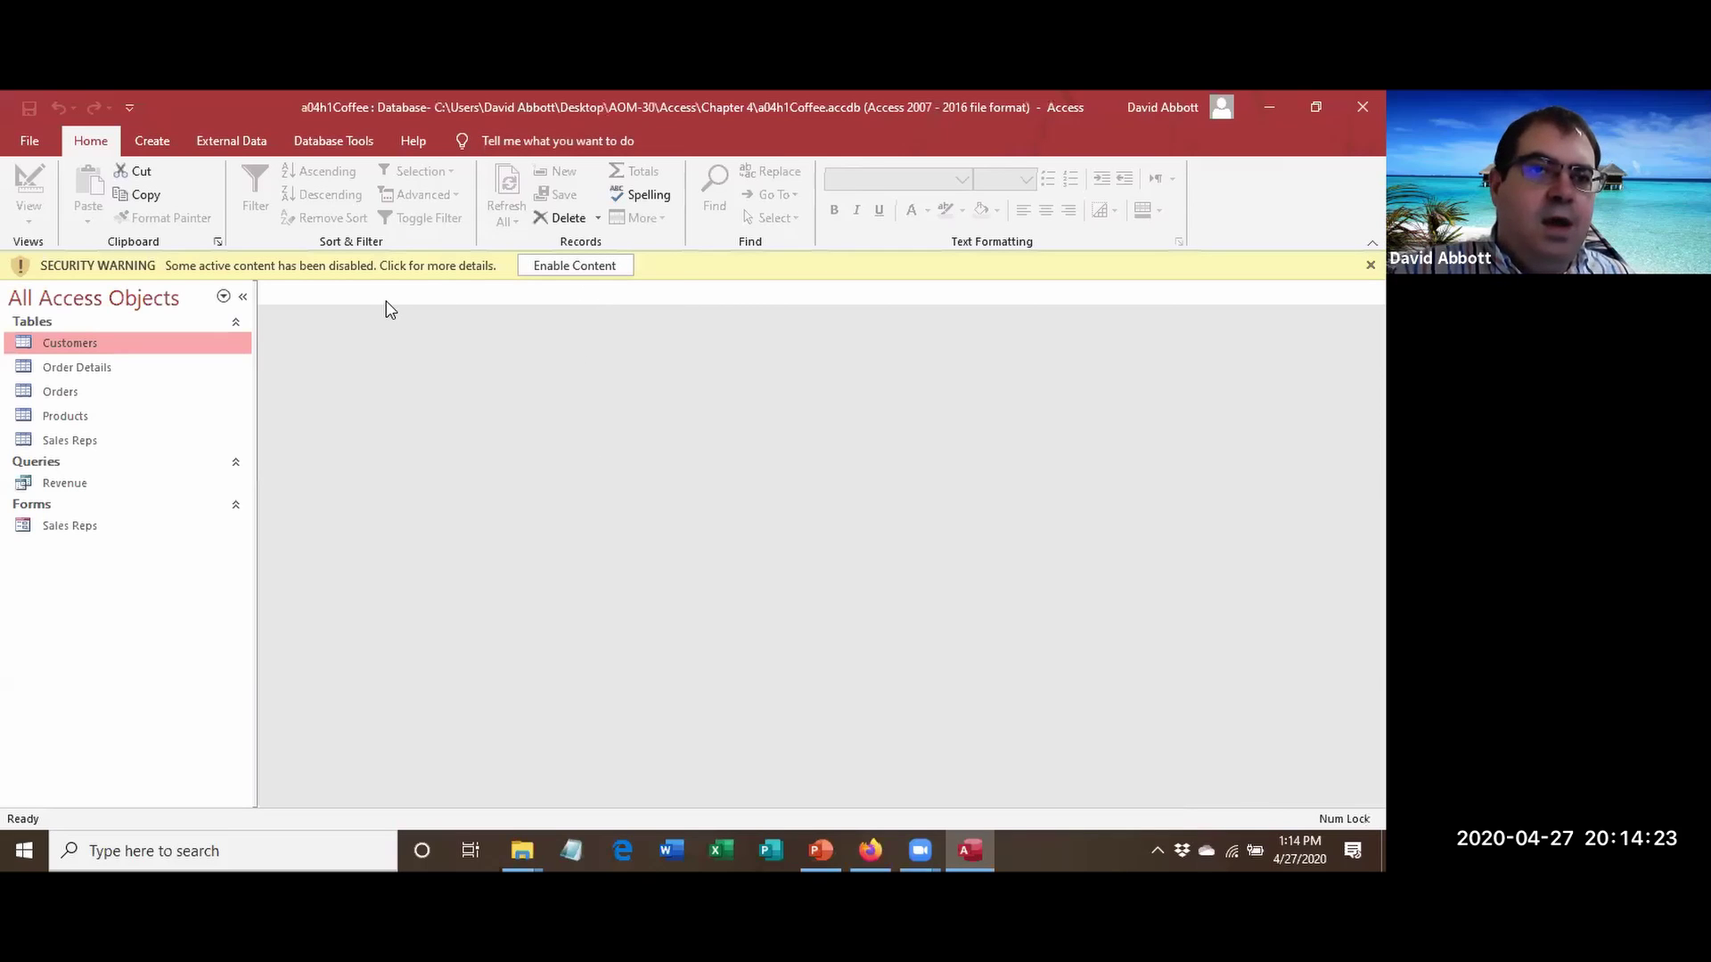
Enable content and choose Save Database As a standard Access database.
{"action": "left_click", "coordinate": [573, 266]}
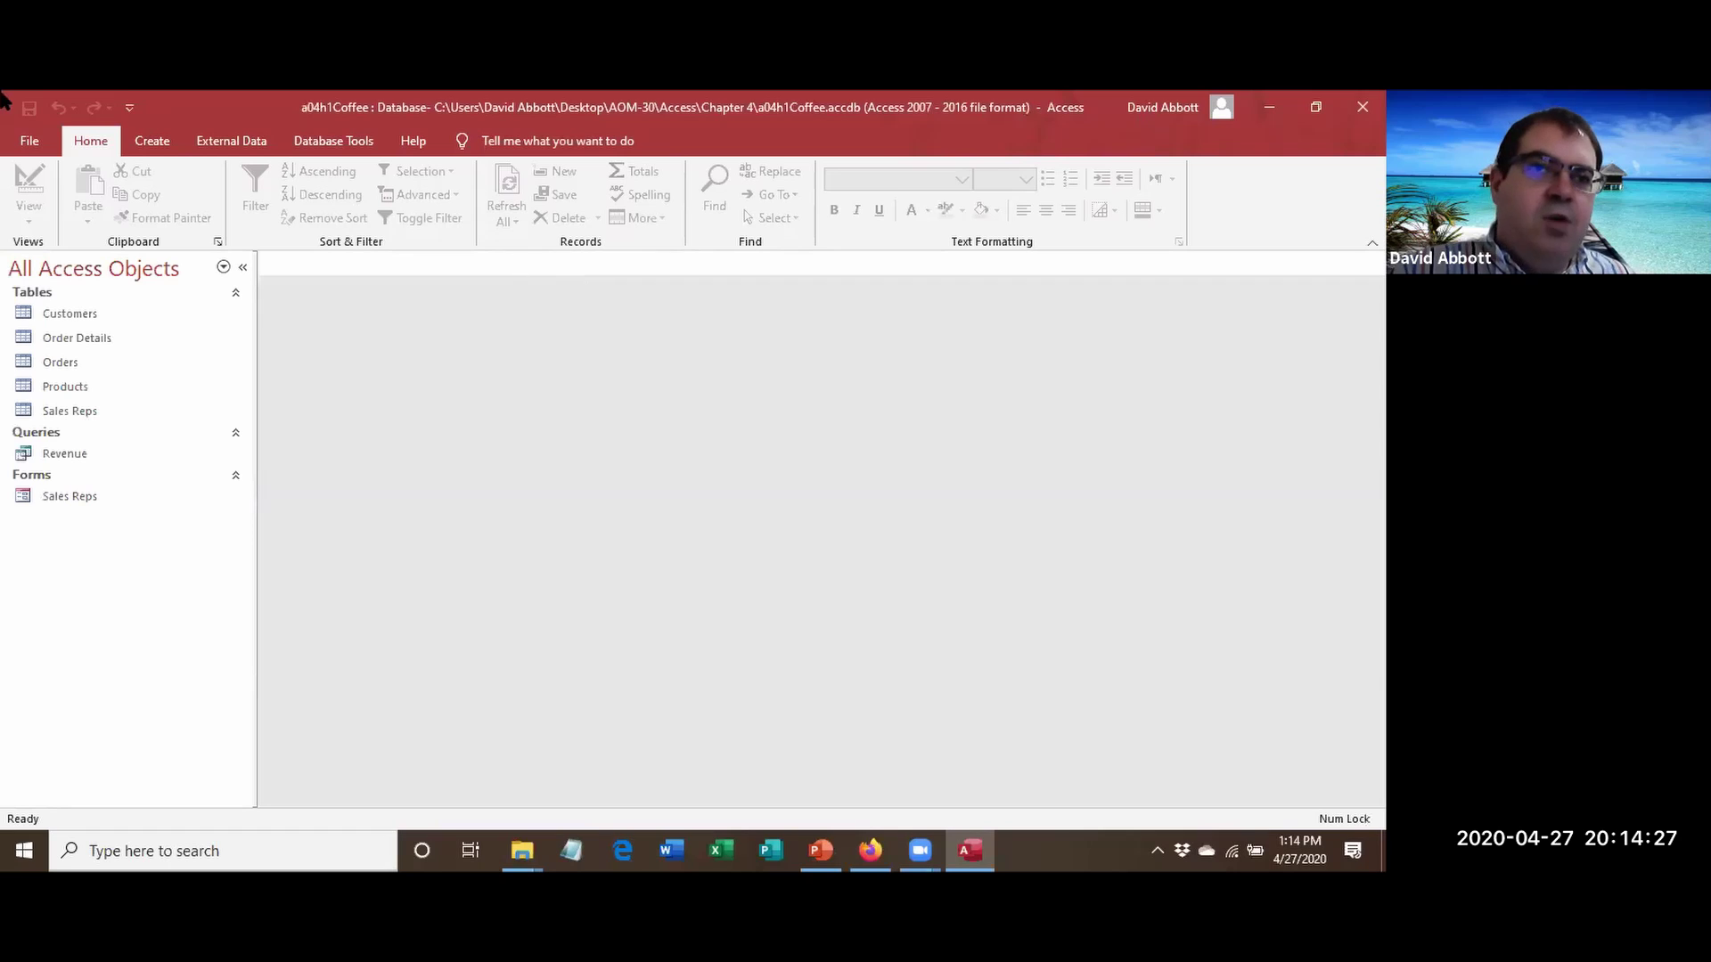
{"action": "left_click", "coordinate": [33, 143]}
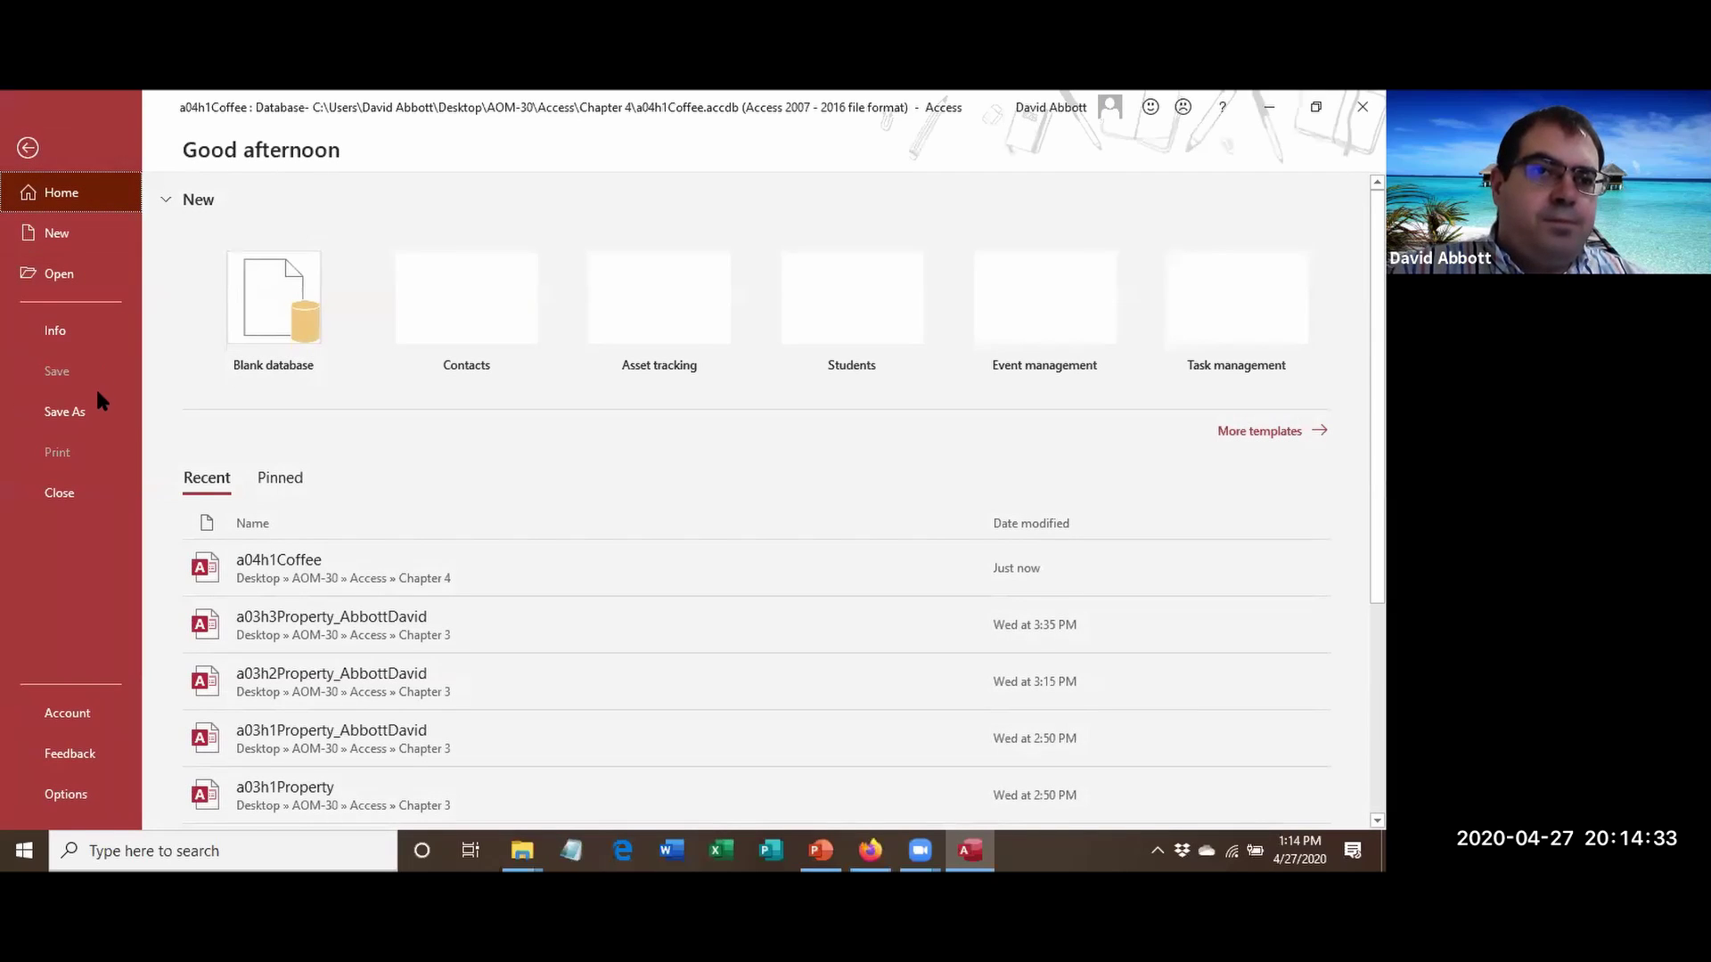
{"action": "left_click", "coordinate": [101, 417]}
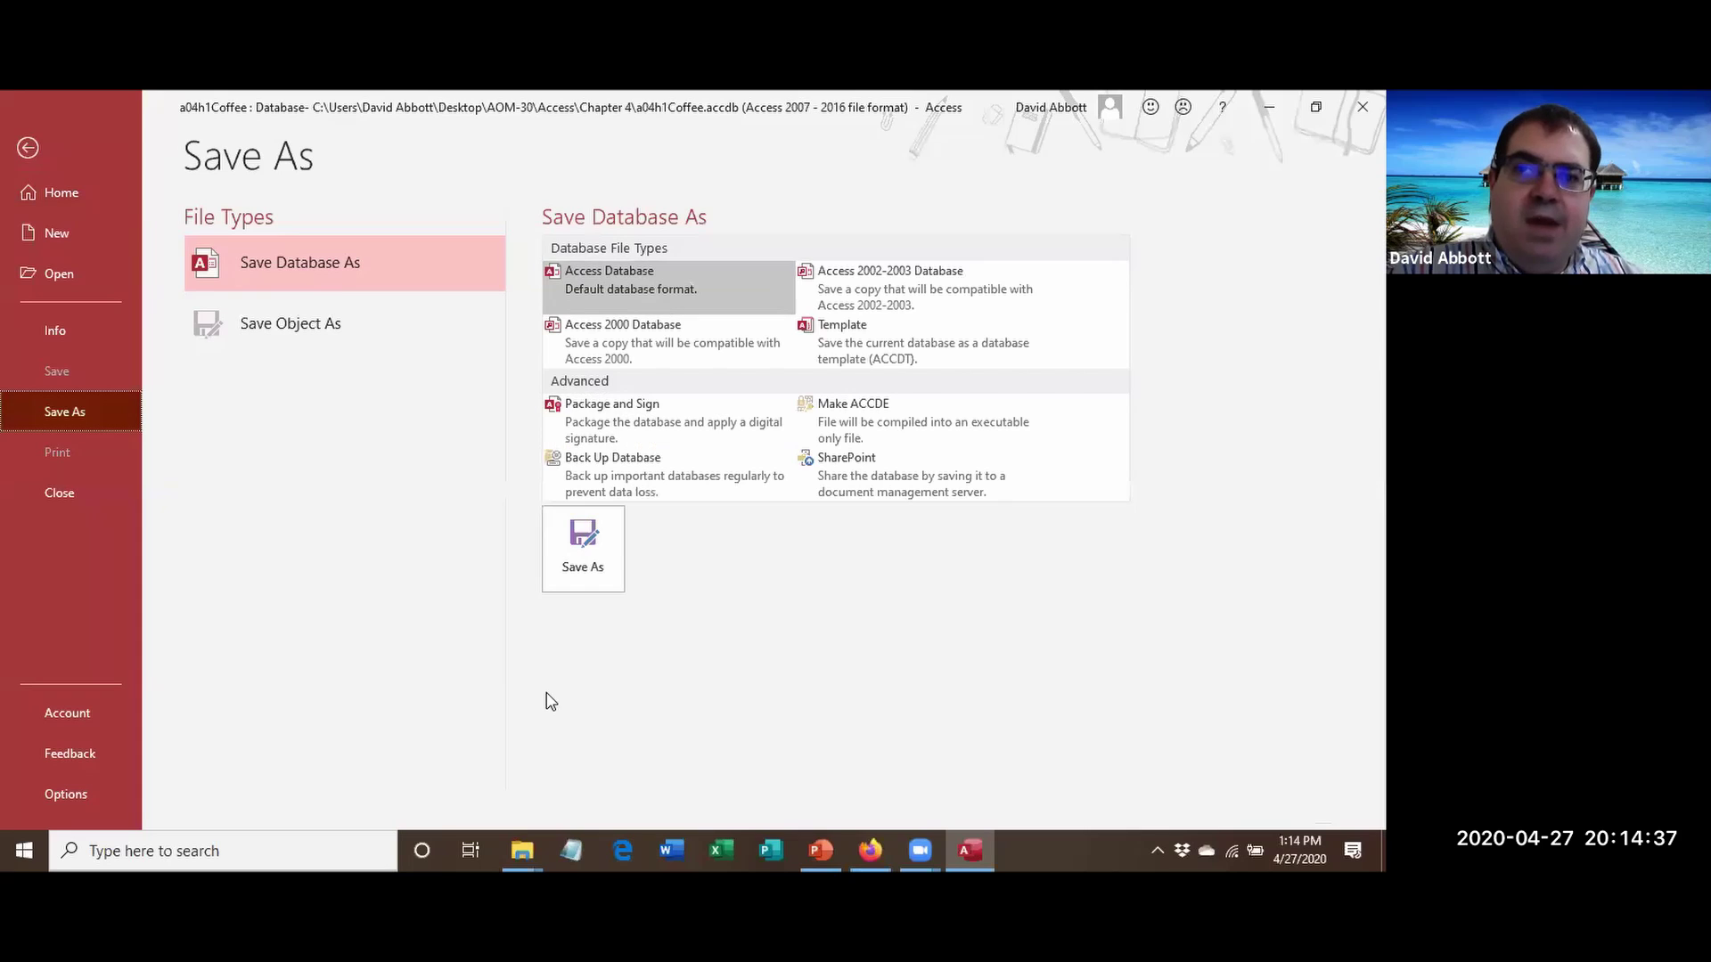
{"action": "left_click", "coordinate": [623, 553]}
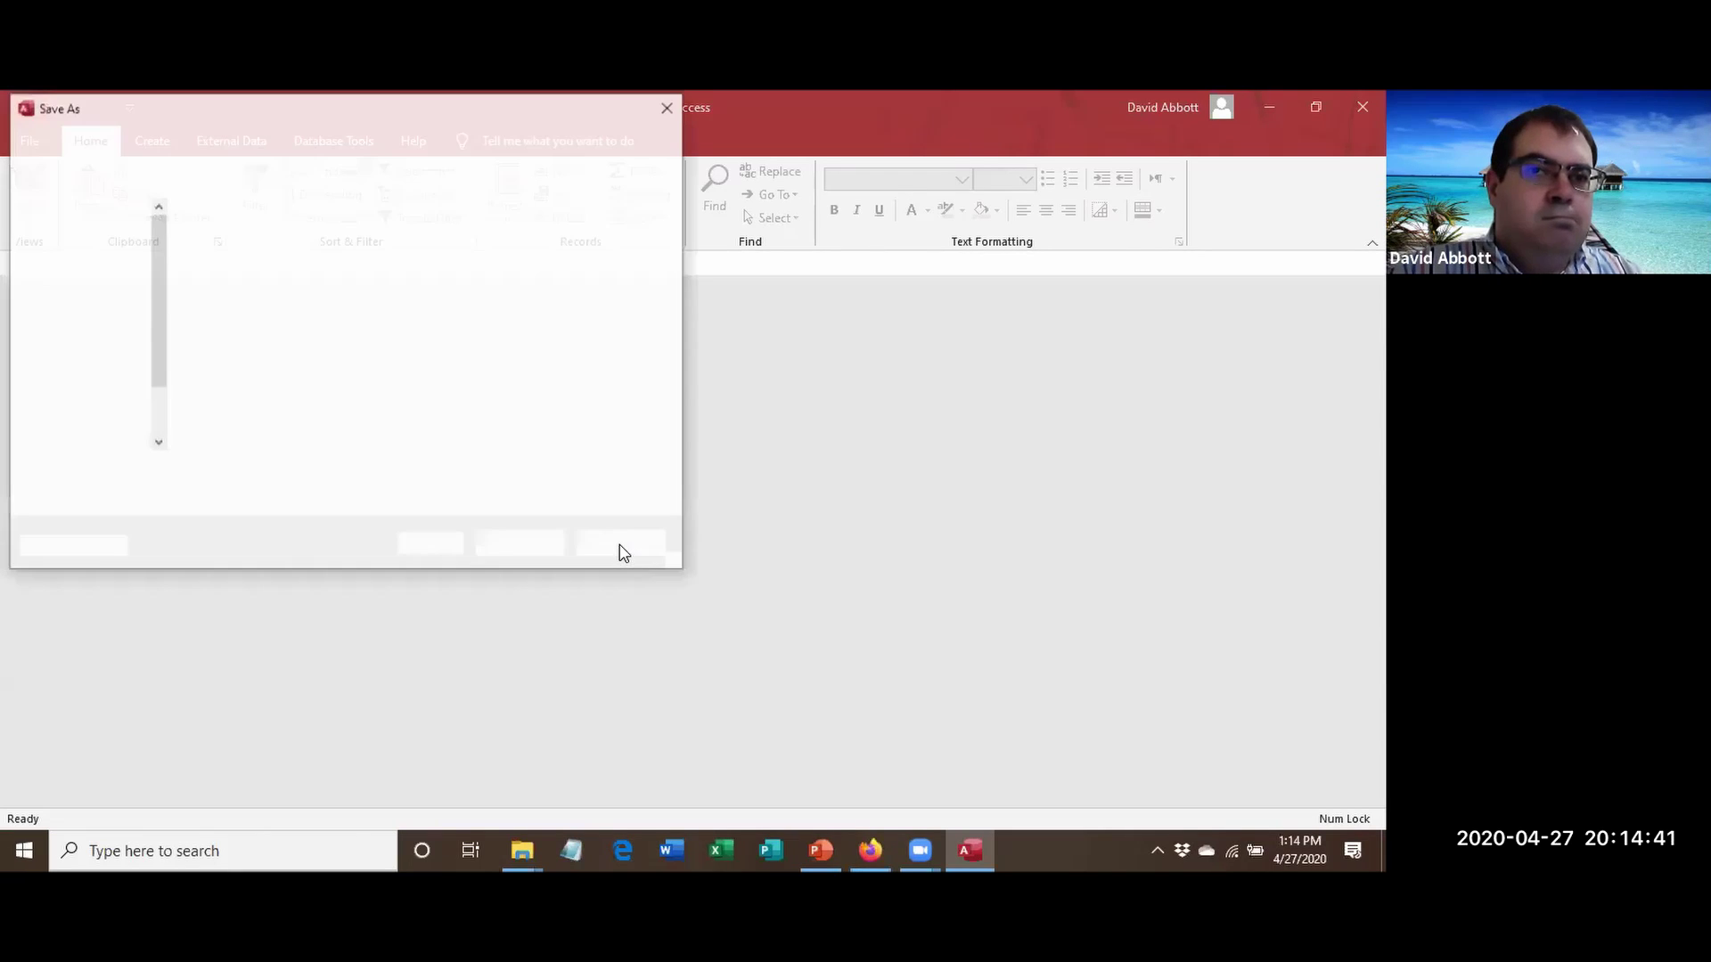
Save the copy in Desktop\AOM-30\Access\Chapter 4 with the student's name appended.
{"action": "scroll", "coordinate": [78, 379], "scroll_direction": "up", "scroll_amount": 3}
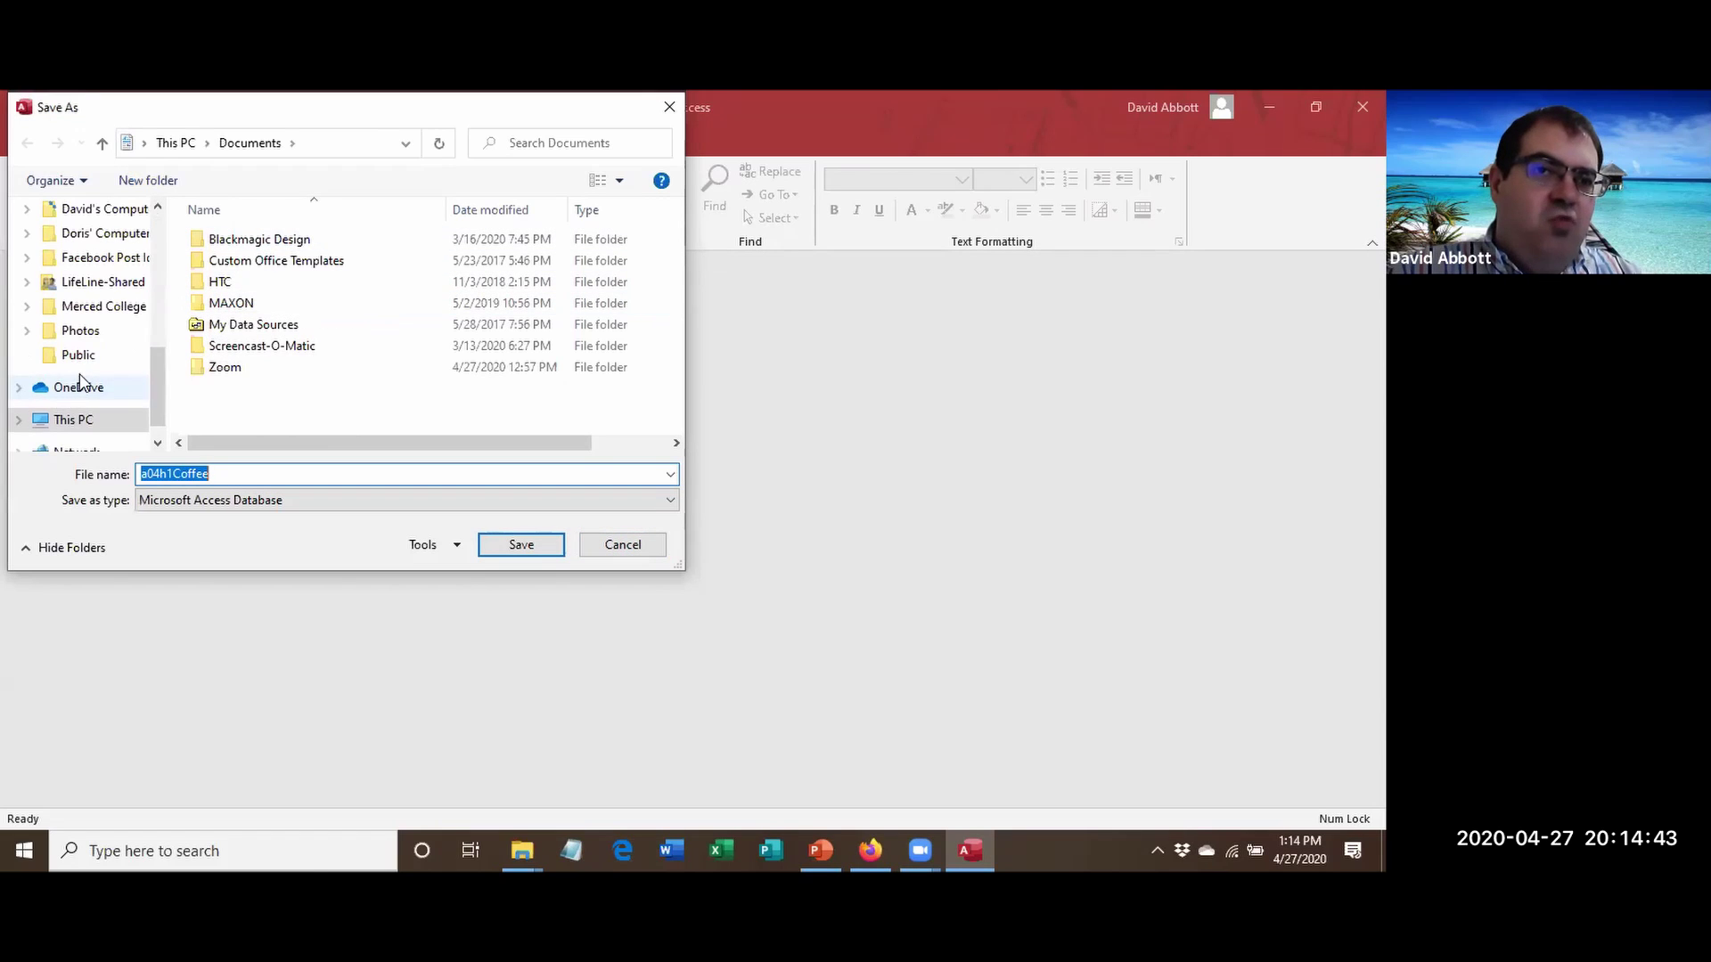
{"action": "left_click", "coordinate": [79, 299]}
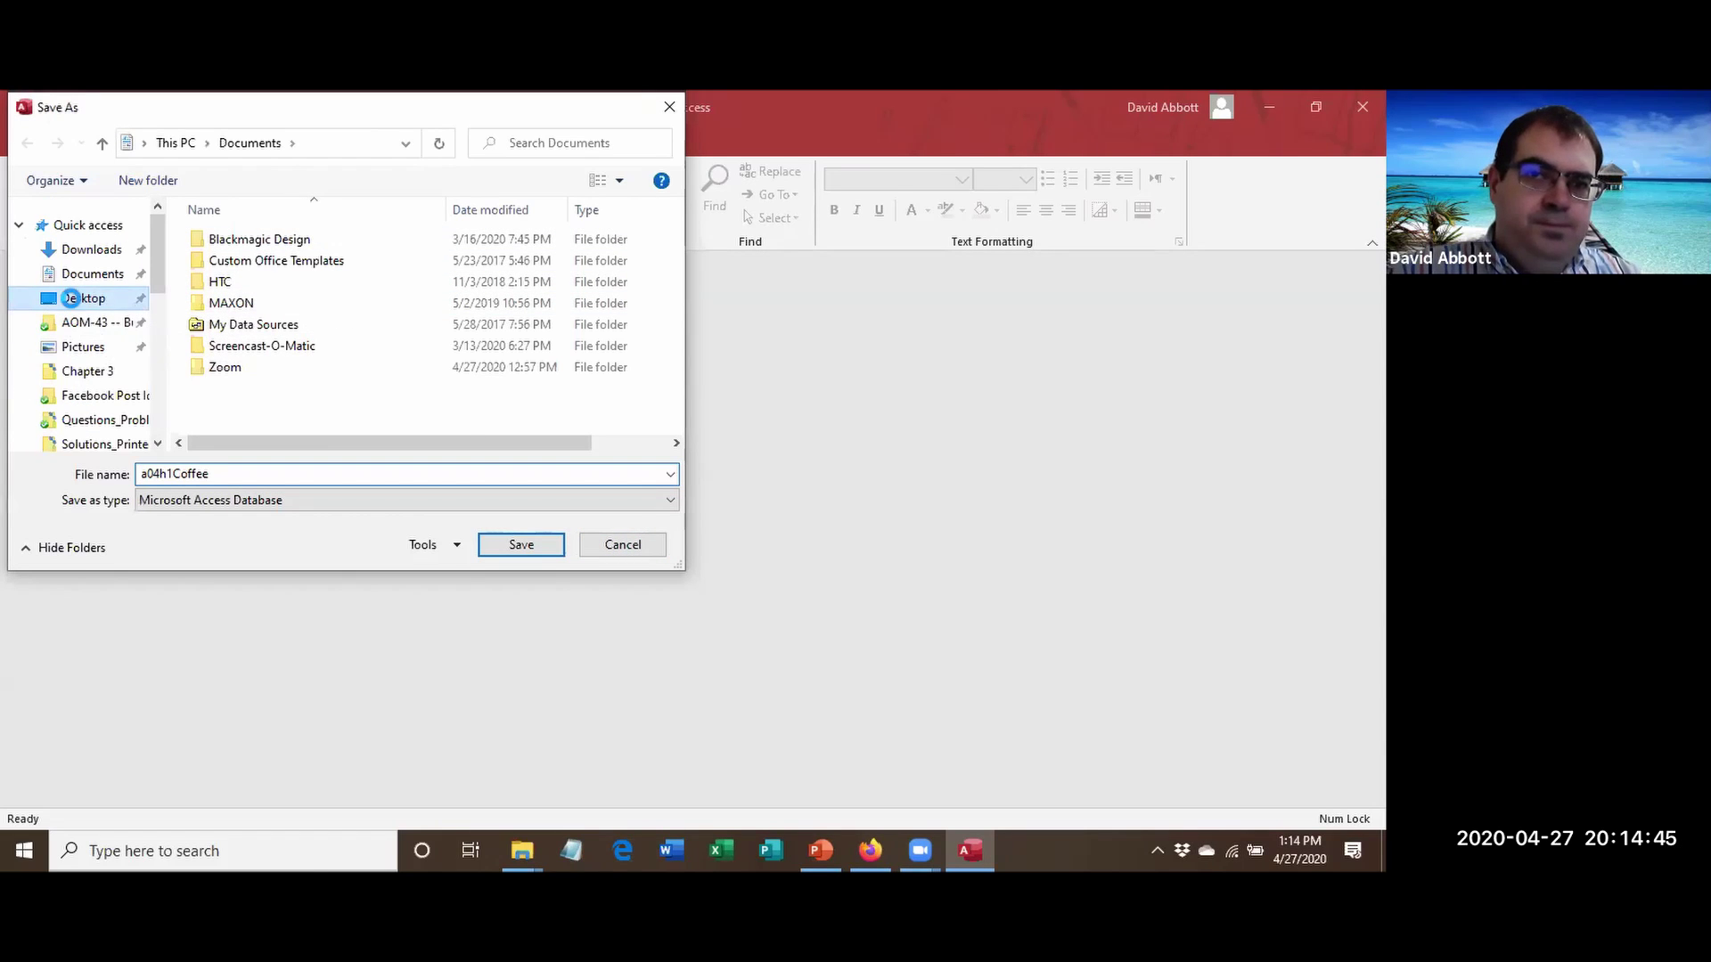
{"action": "double_click", "coordinate": [262, 260]}
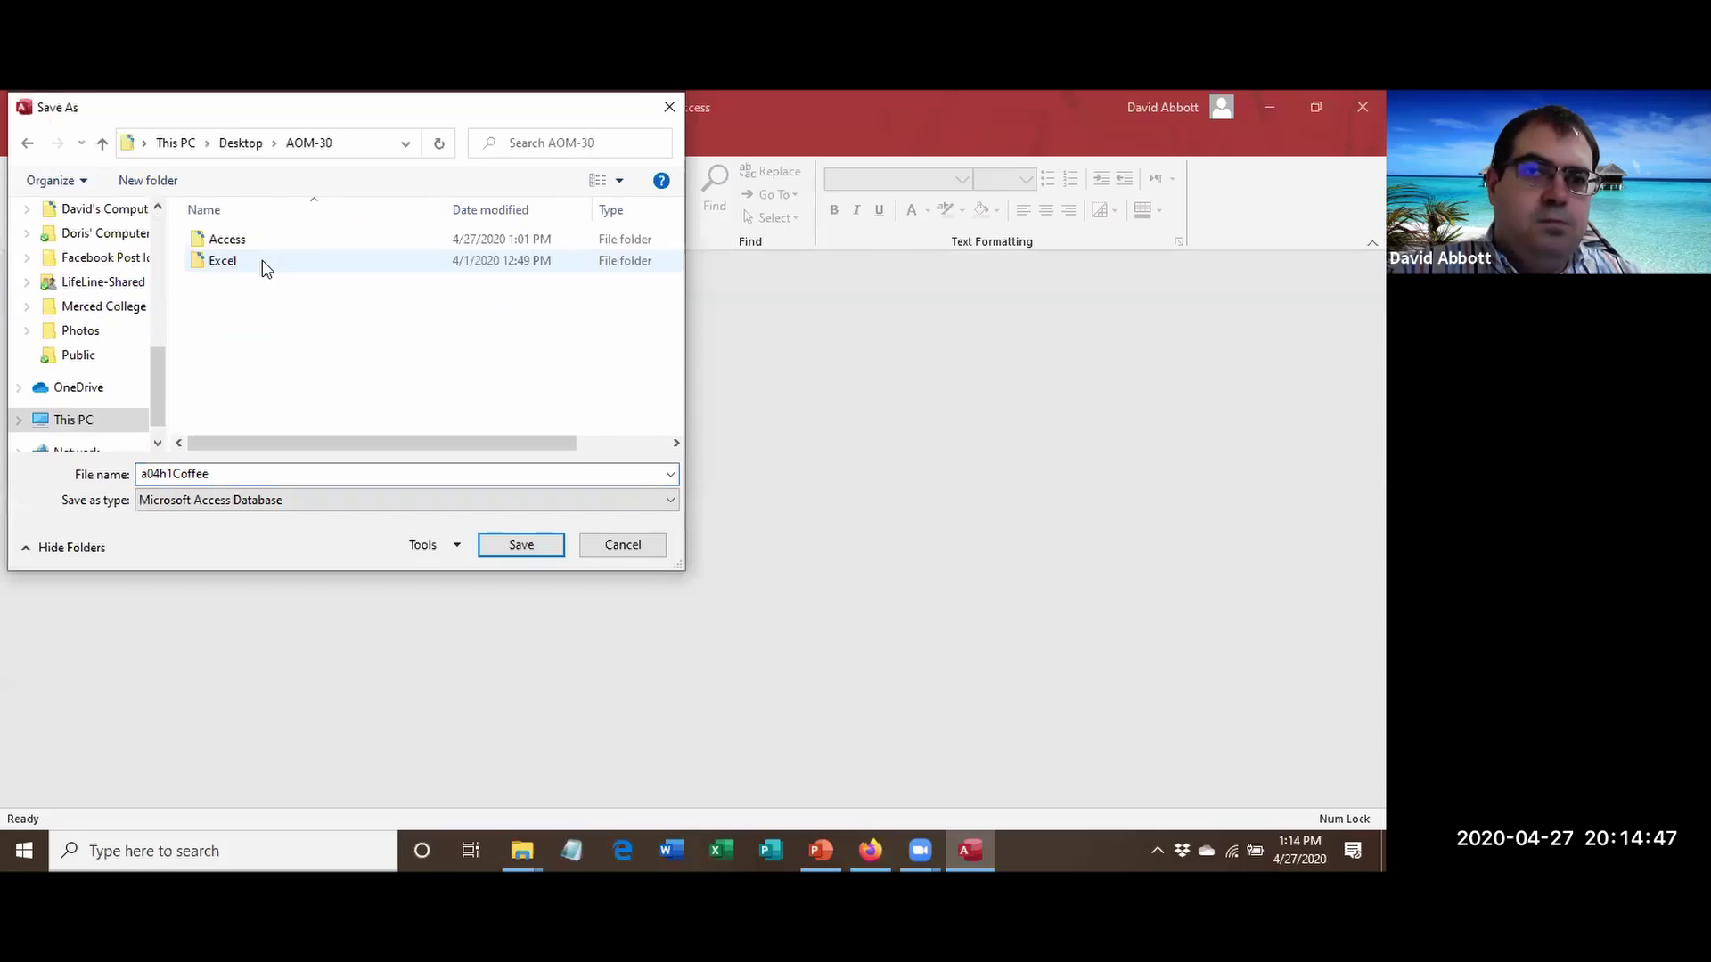
{"action": "double_click", "coordinate": [236, 248]}
{"action": "double_click", "coordinate": [237, 303]}
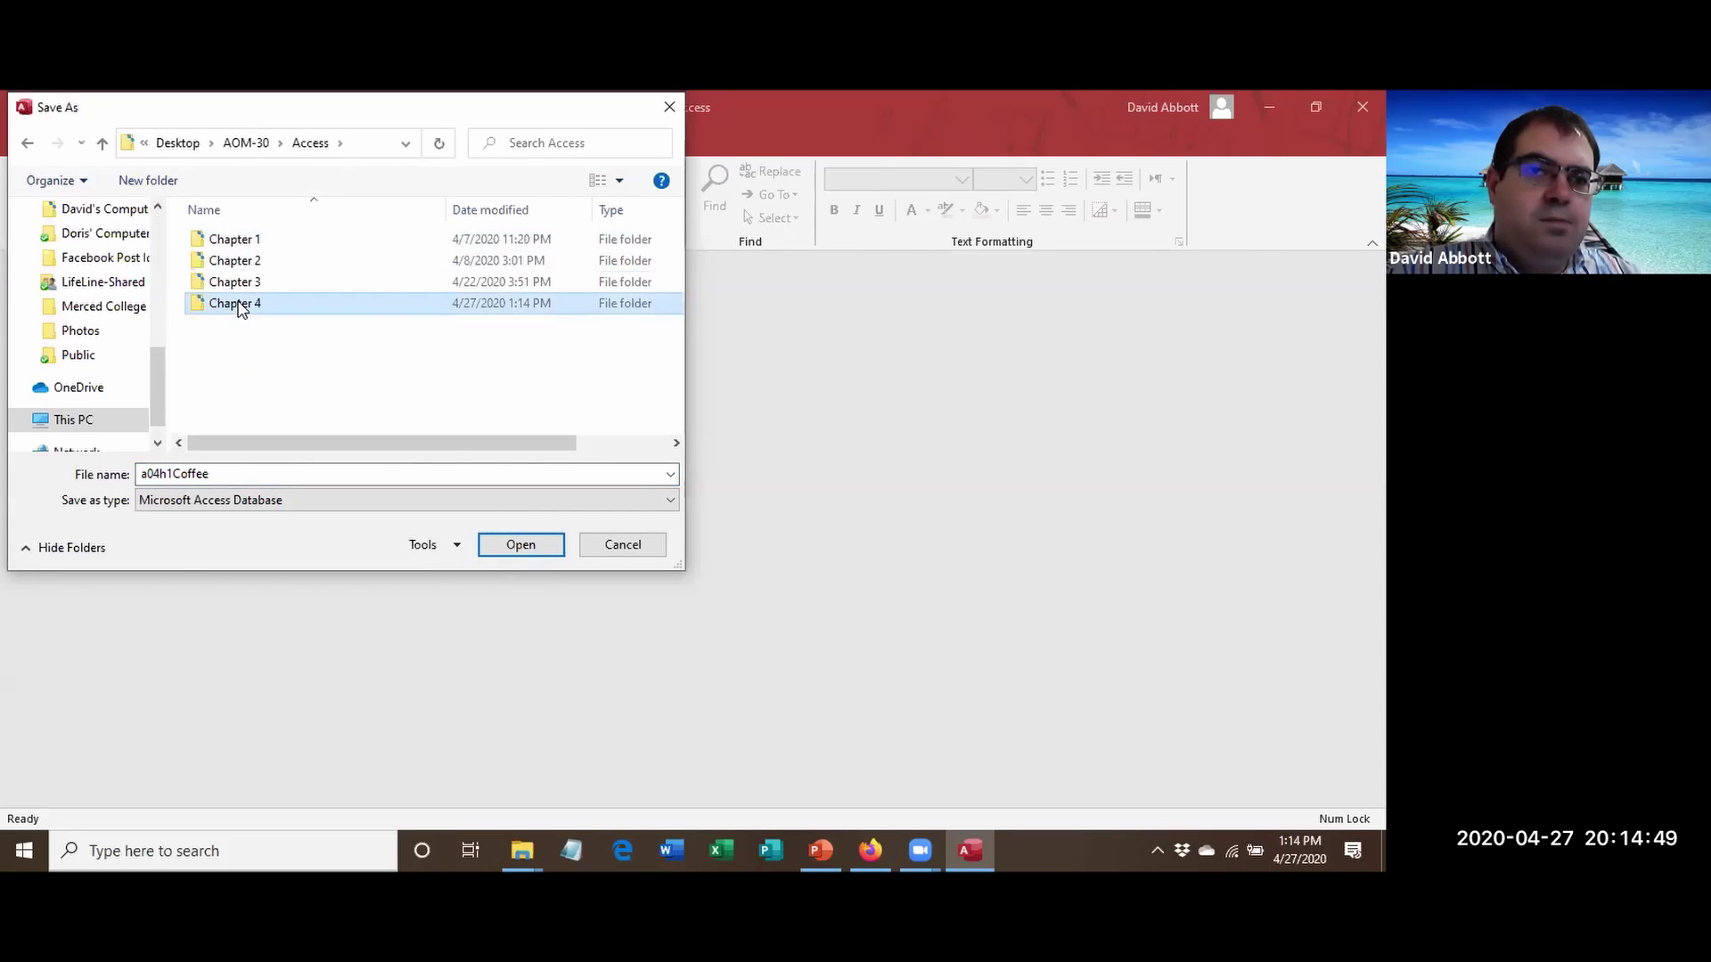
{"action": "double_click", "coordinate": [257, 473]}
{"action": "left_click", "coordinate": [258, 473]}
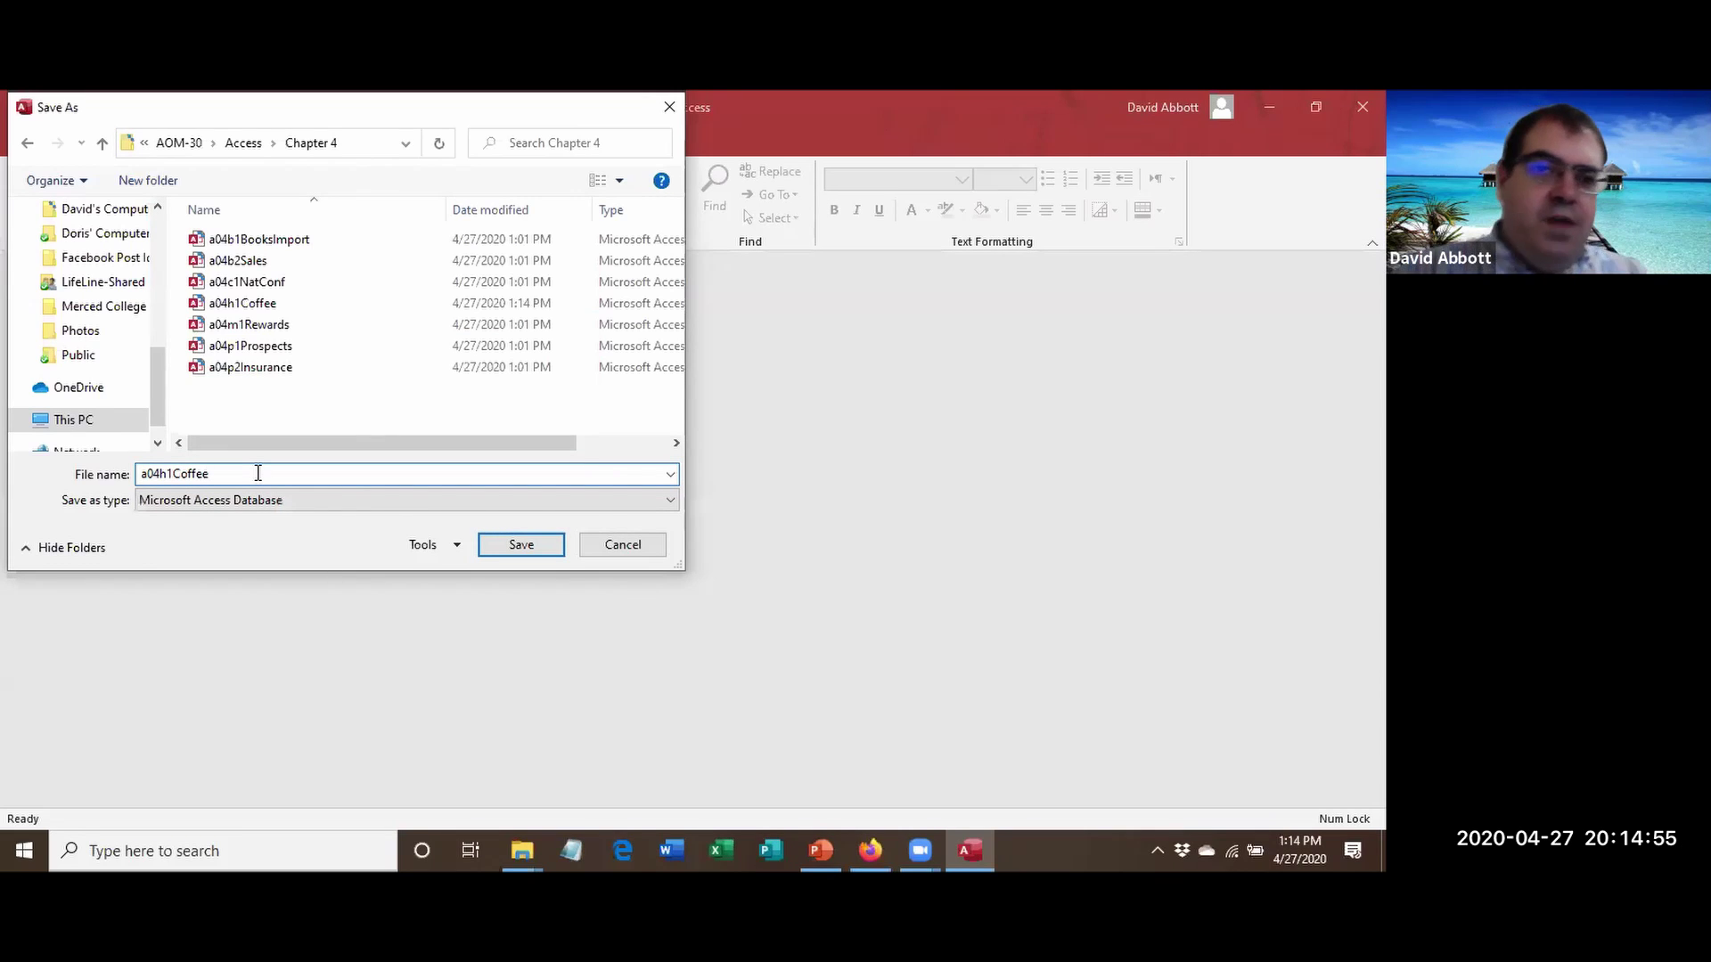
{"action": "type", "text": "_Abb"}
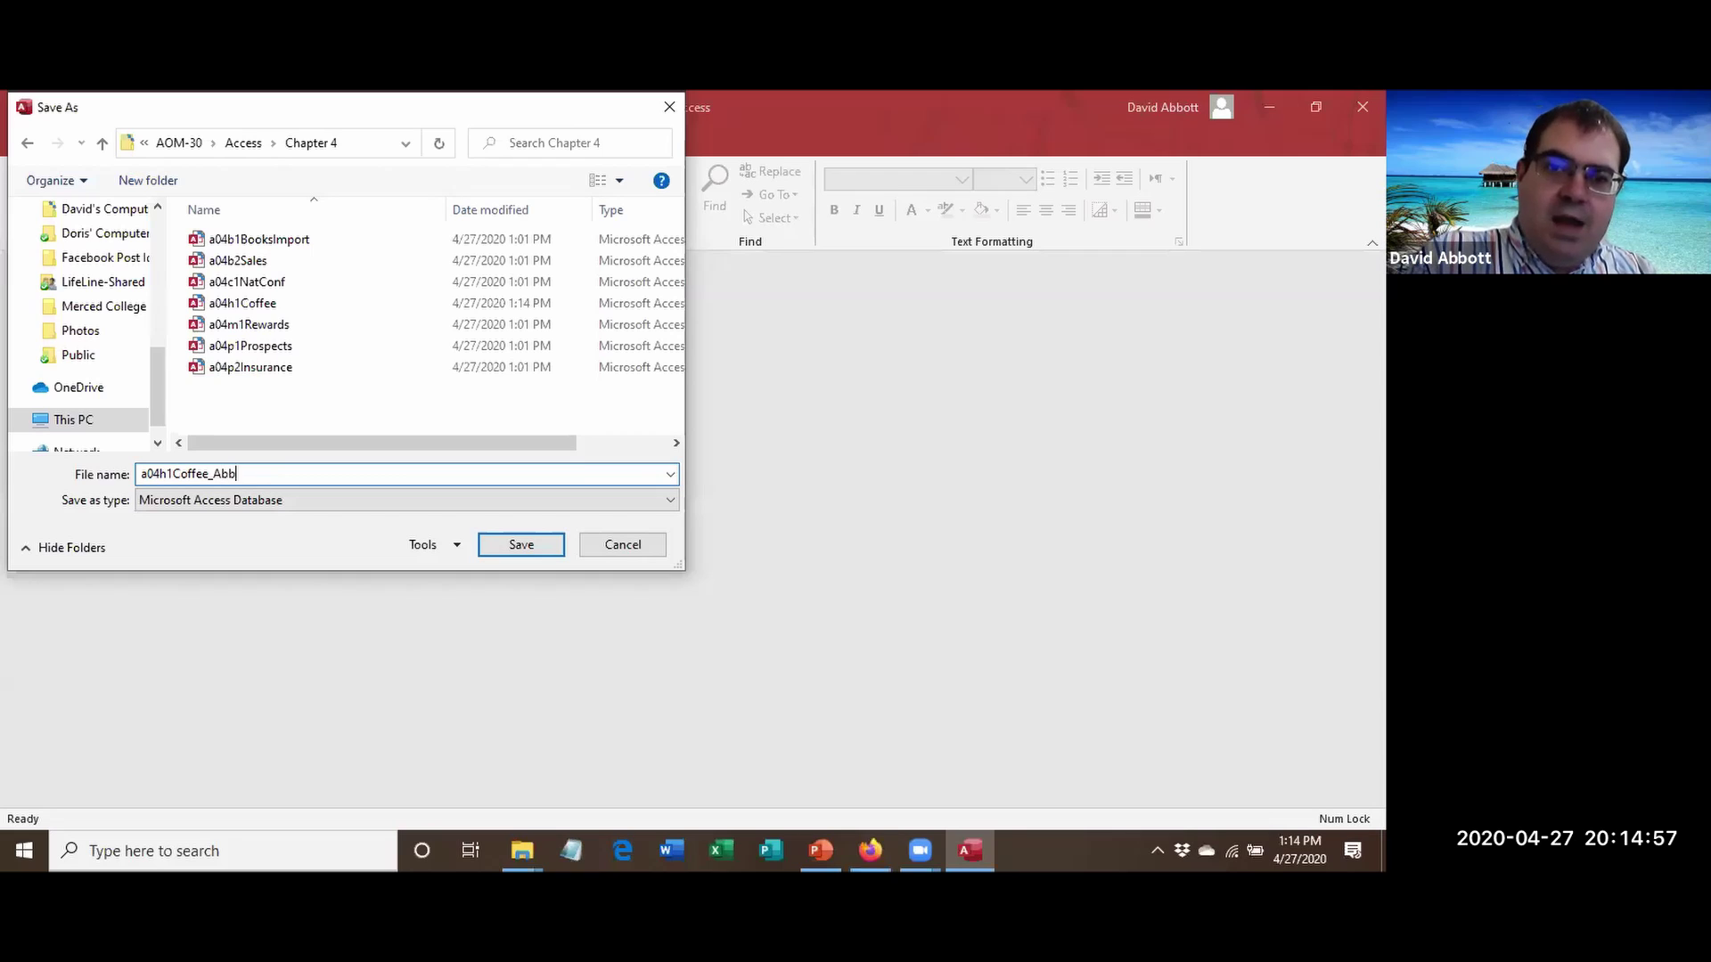
{"action": "type", "text": "ottDavid"}
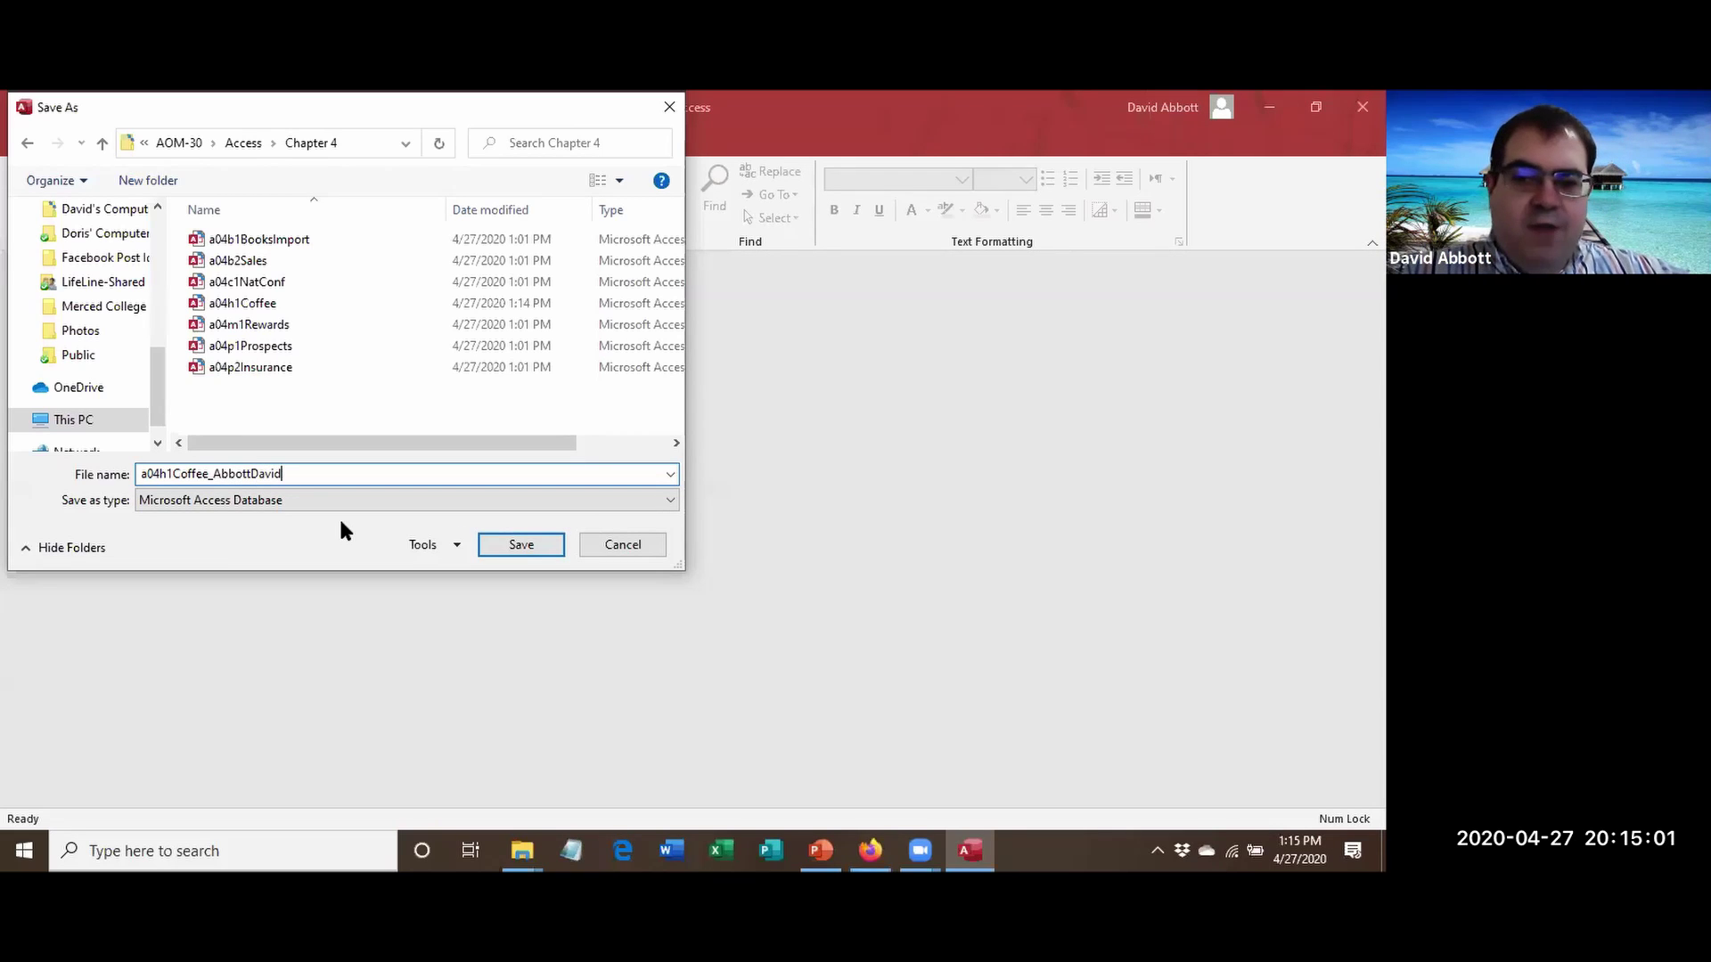
{"action": "left_click", "coordinate": [521, 546]}
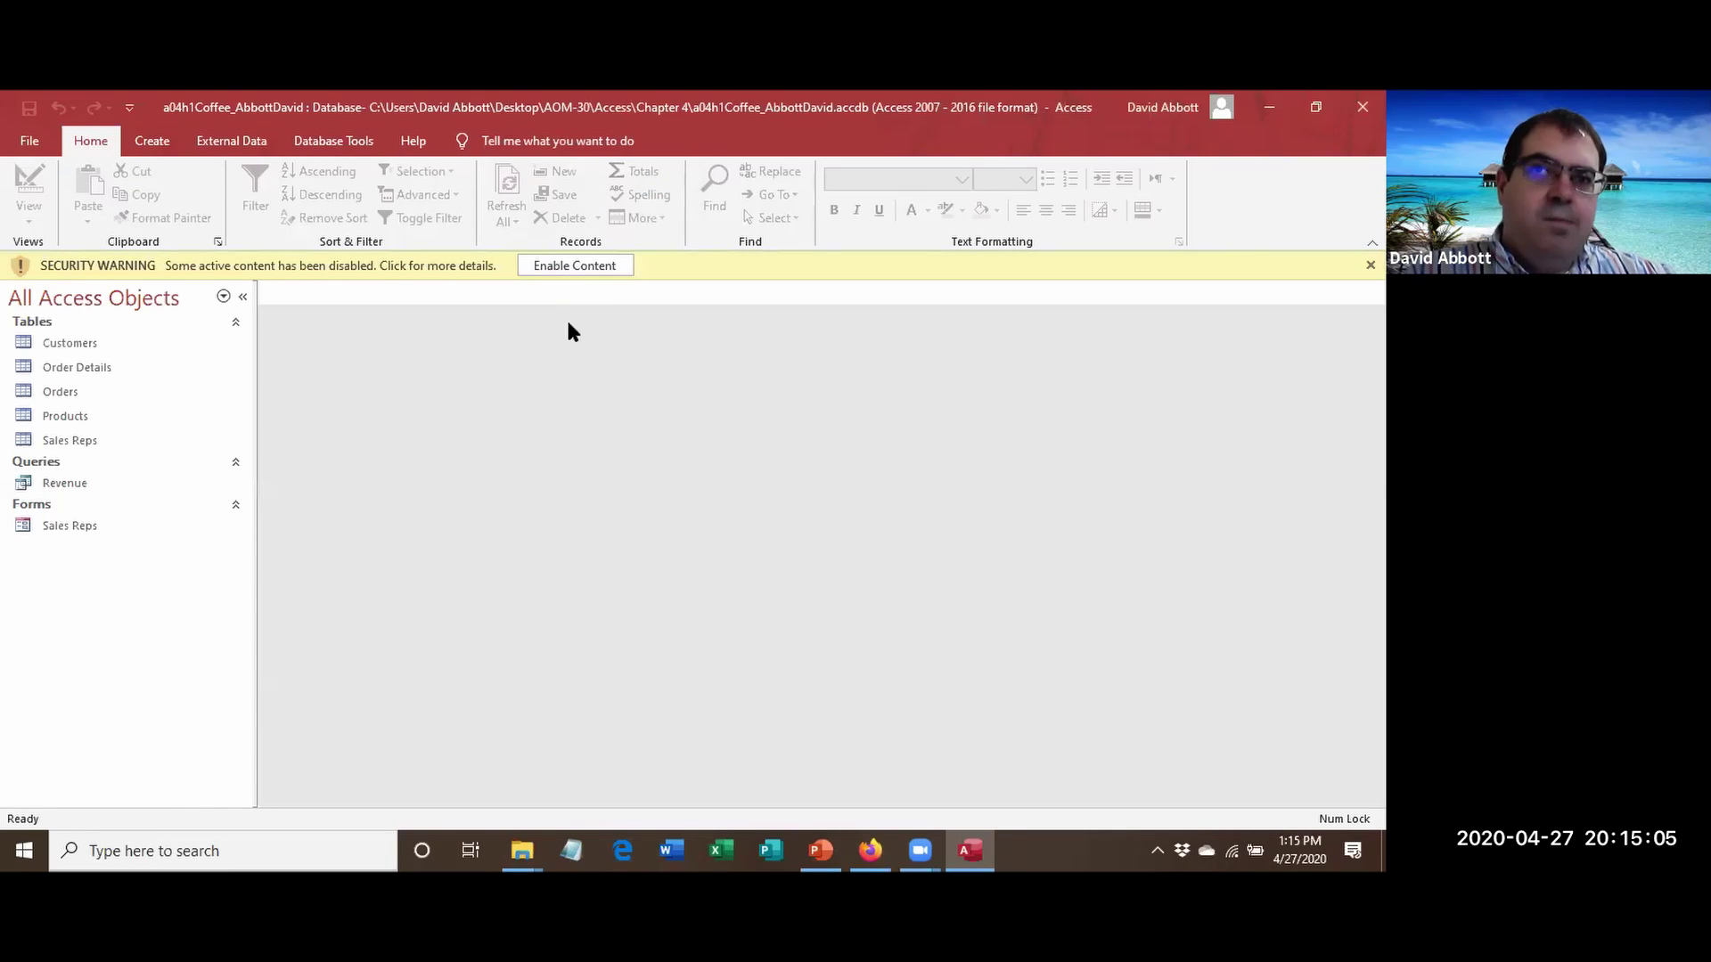
Enable content, then open the Customers table to review its 14 records and close it.
{"action": "left_click", "coordinate": [573, 265]}
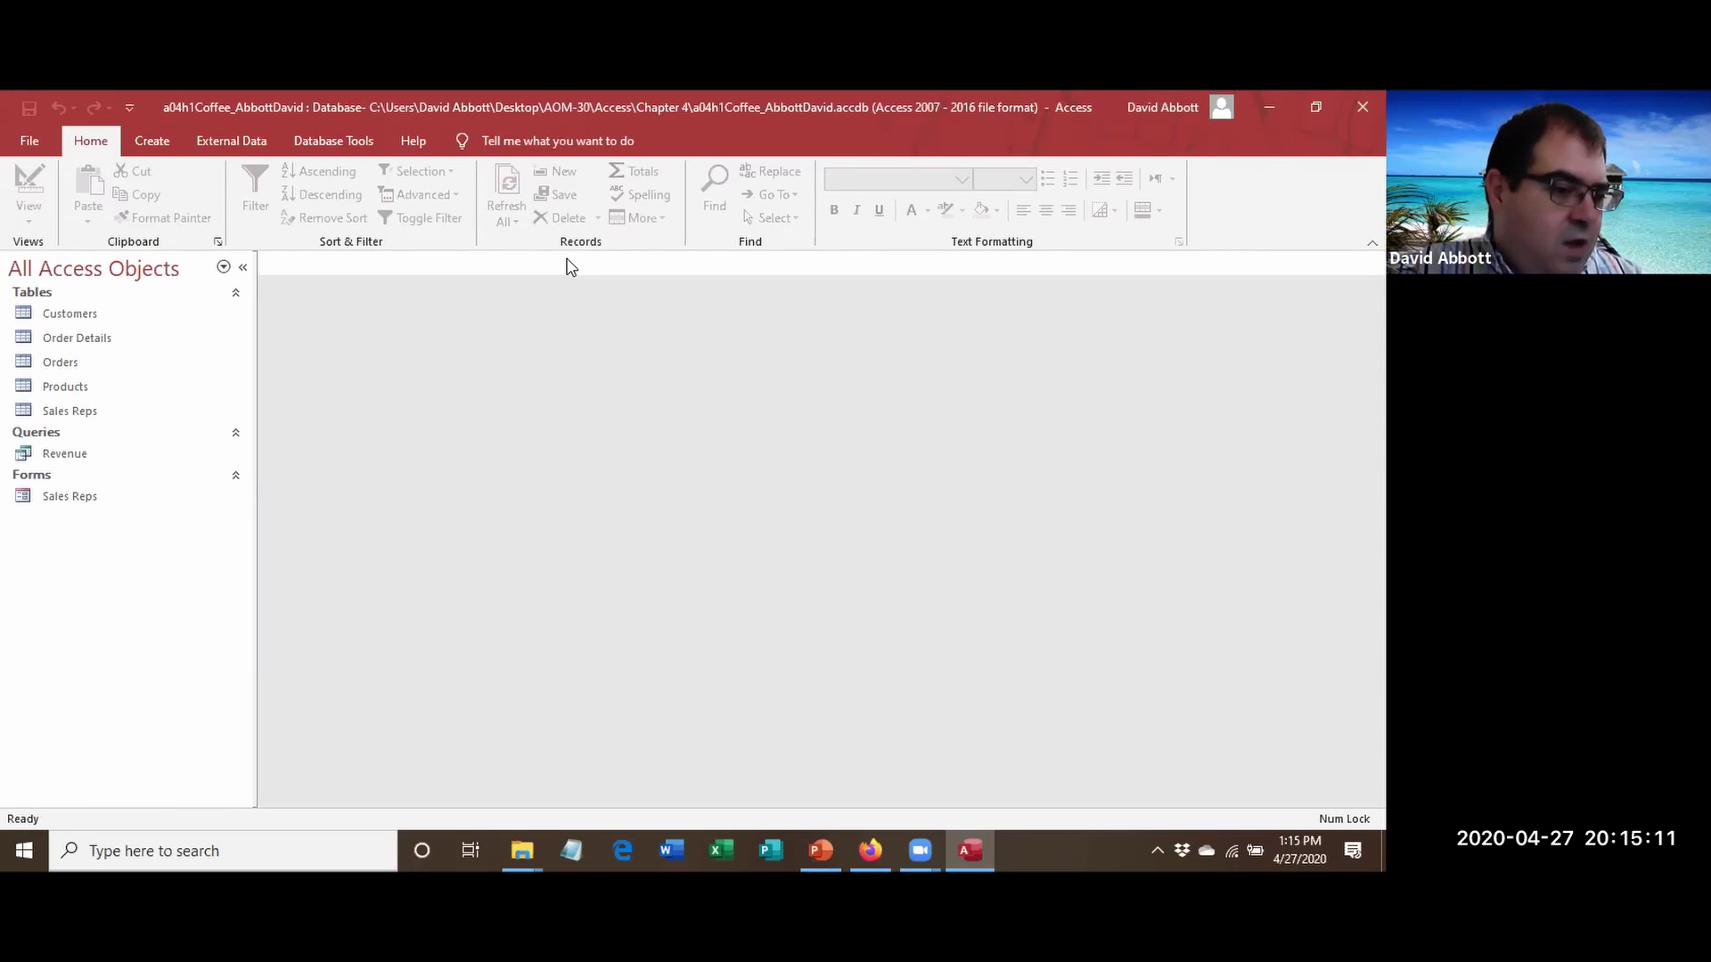
{"action": "left_click", "coordinate": [88, 314]}
{"action": "double_click", "coordinate": [88, 315]}
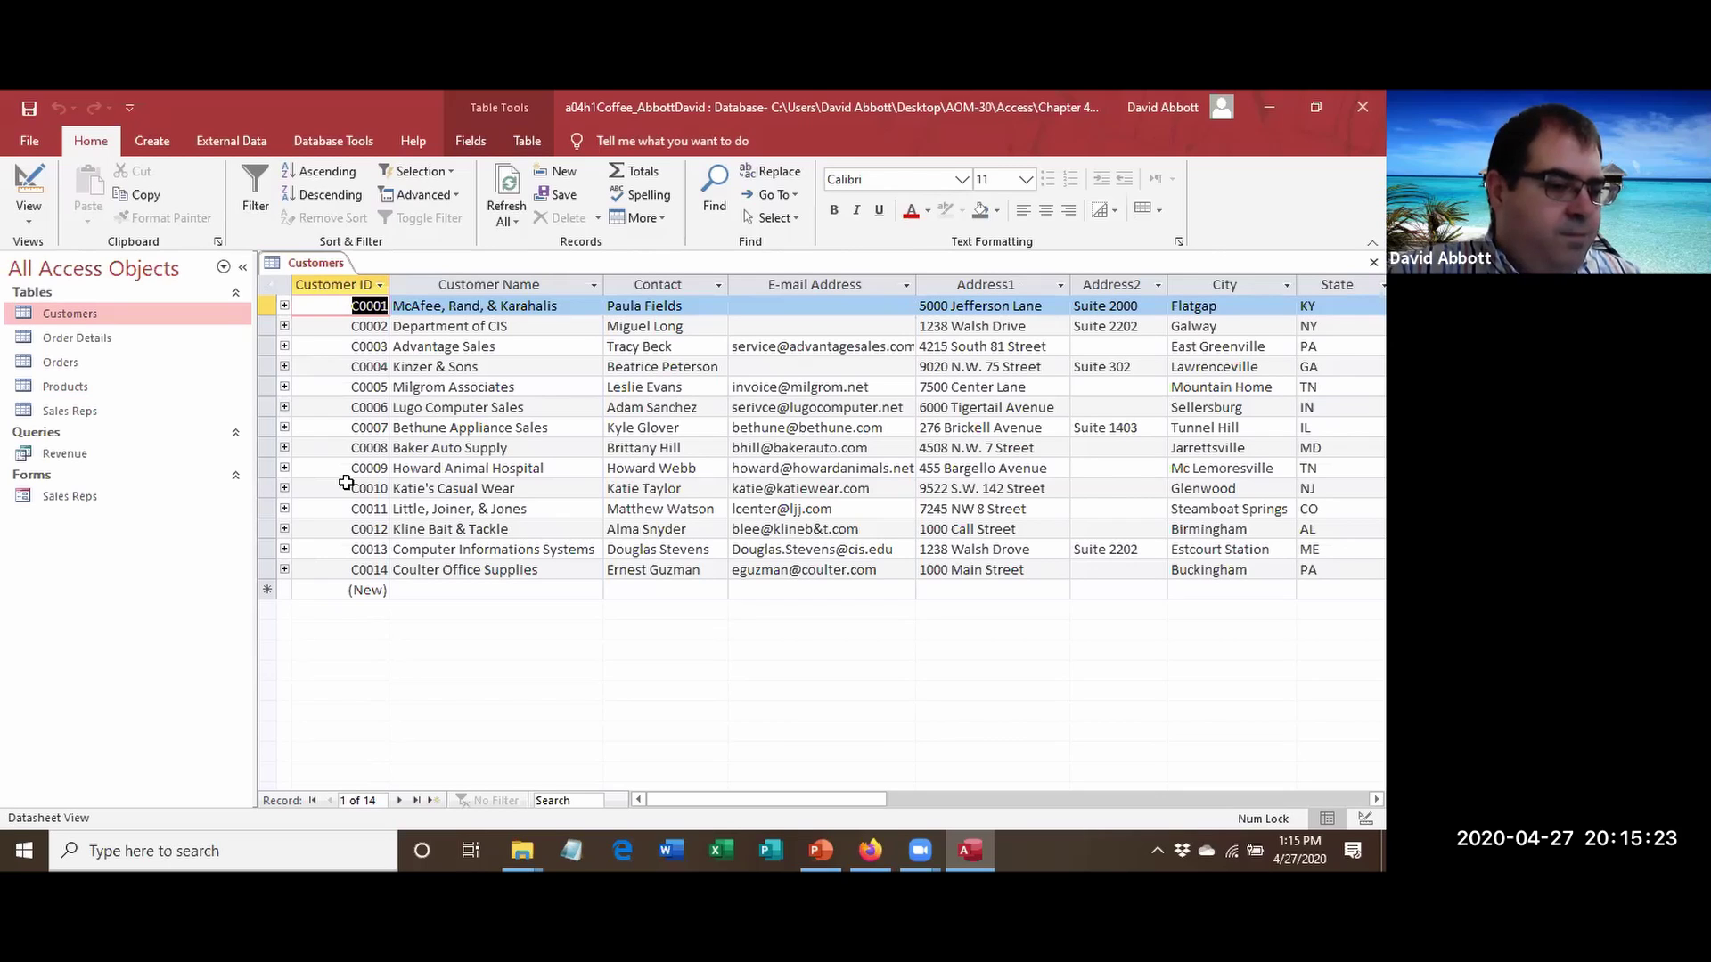
{"action": "right_click", "coordinate": [294, 265]}
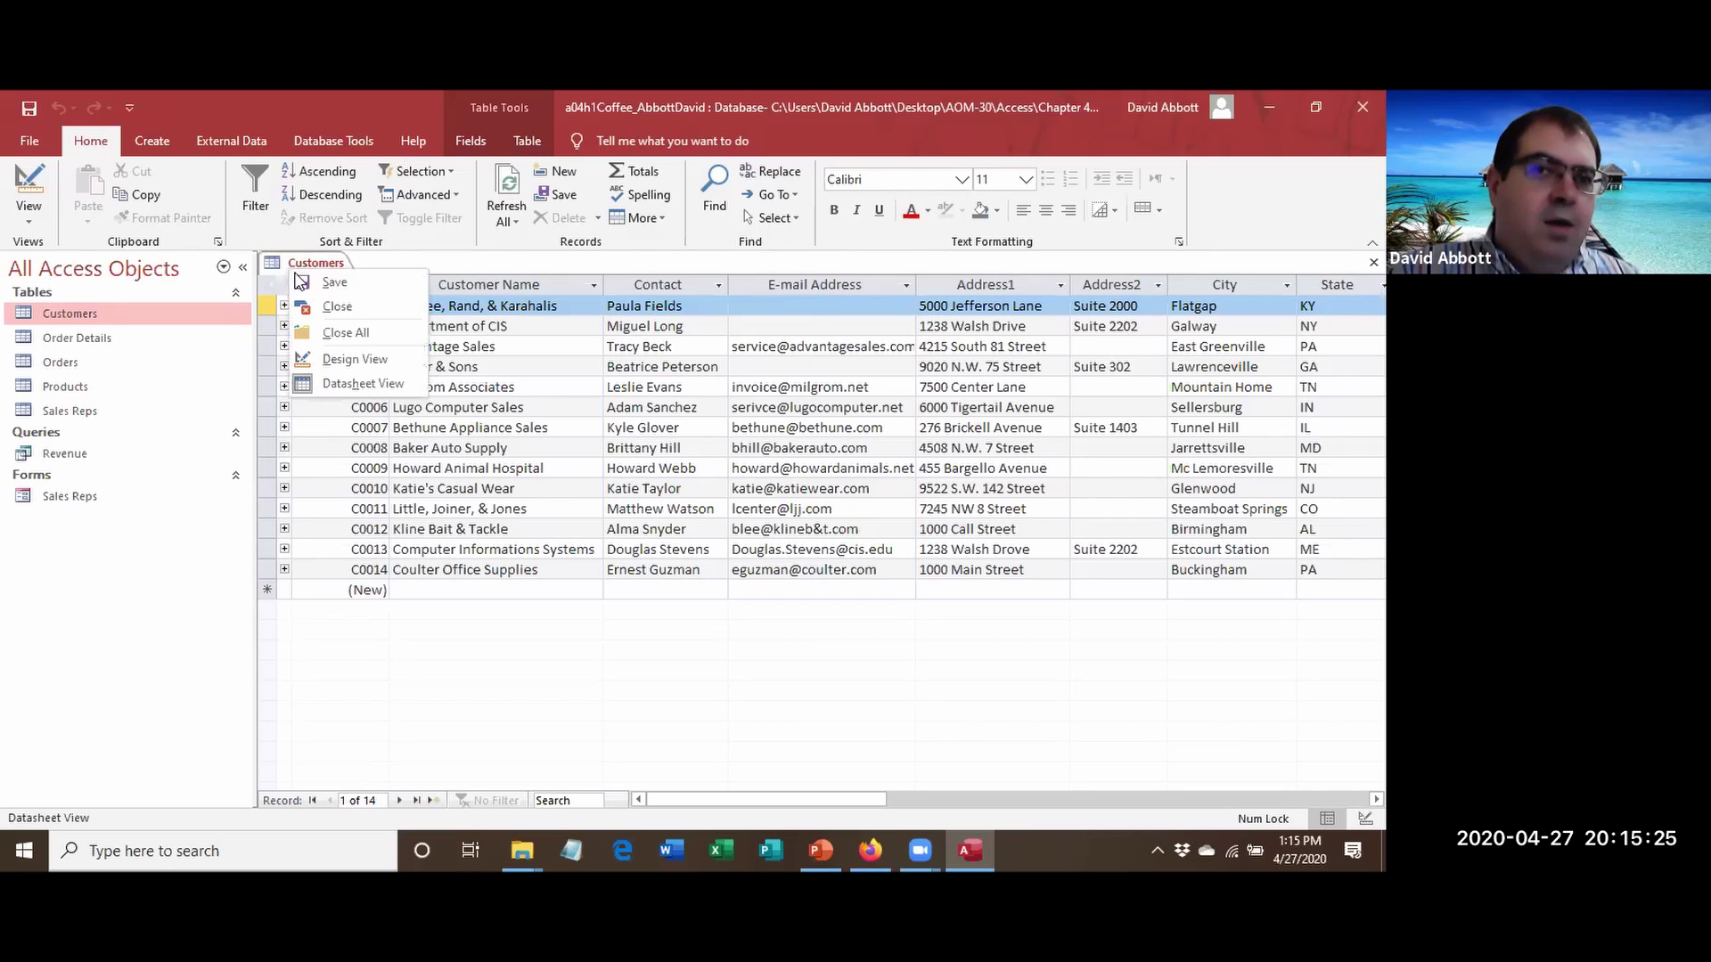
{"action": "left_click", "coordinate": [331, 309]}
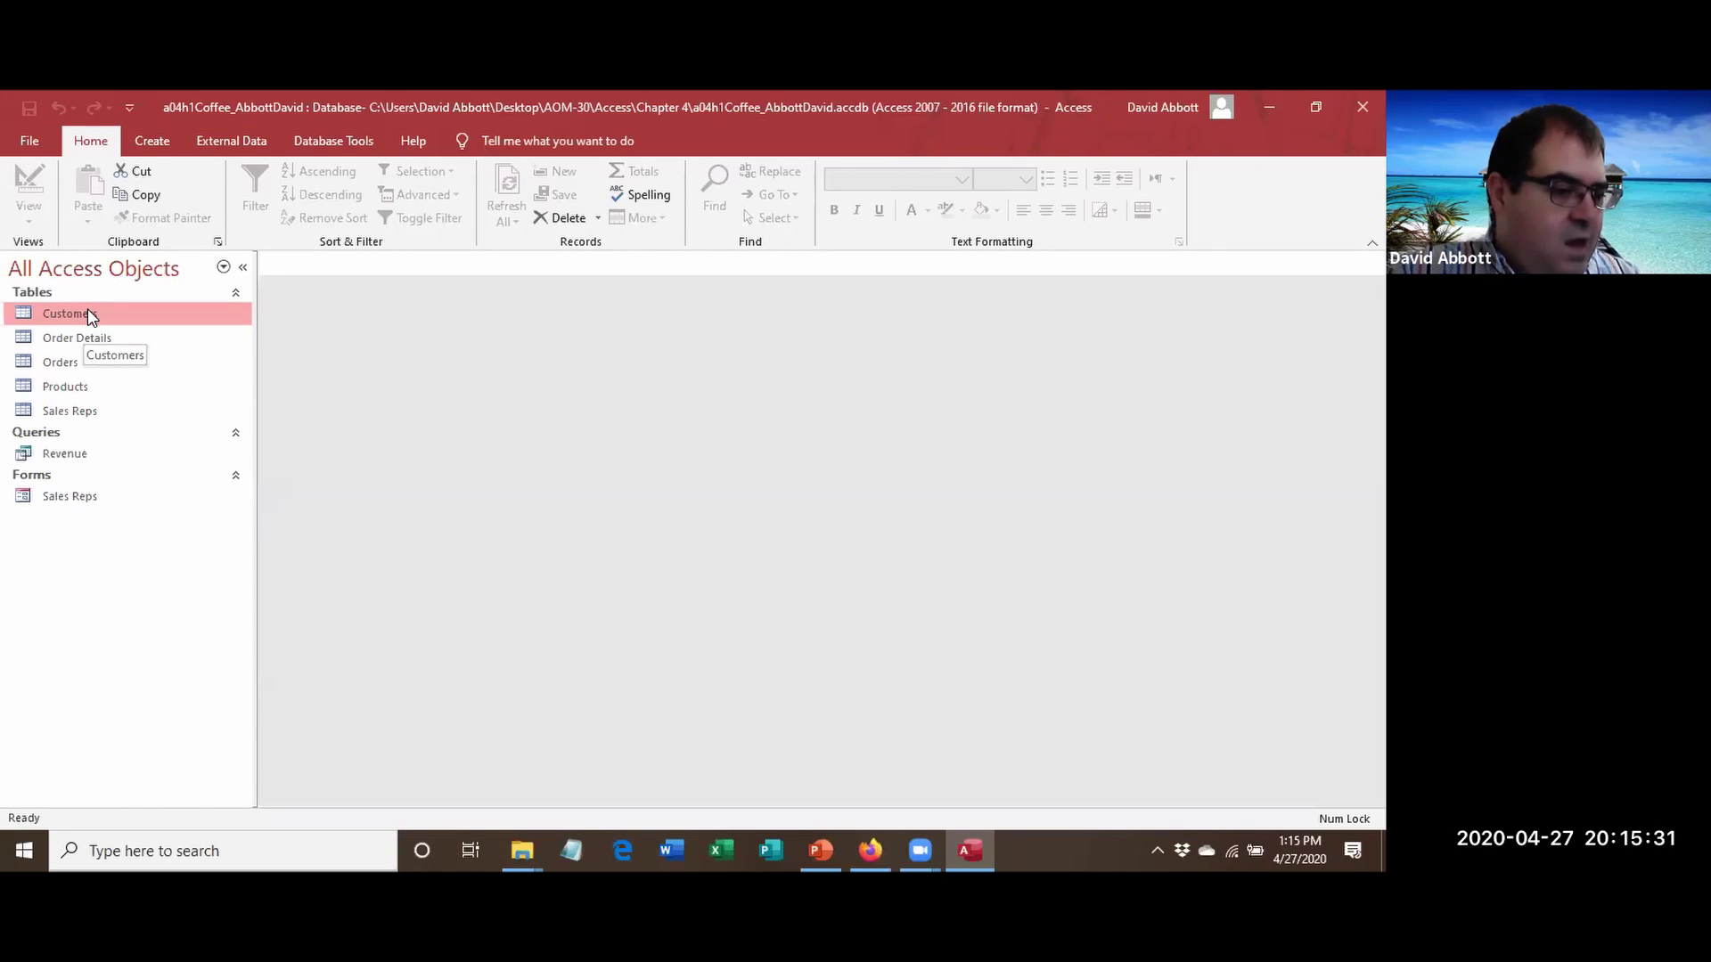
Create a single-record form from the Customers table using Create > Form.
{"action": "left_click", "coordinate": [167, 150]}
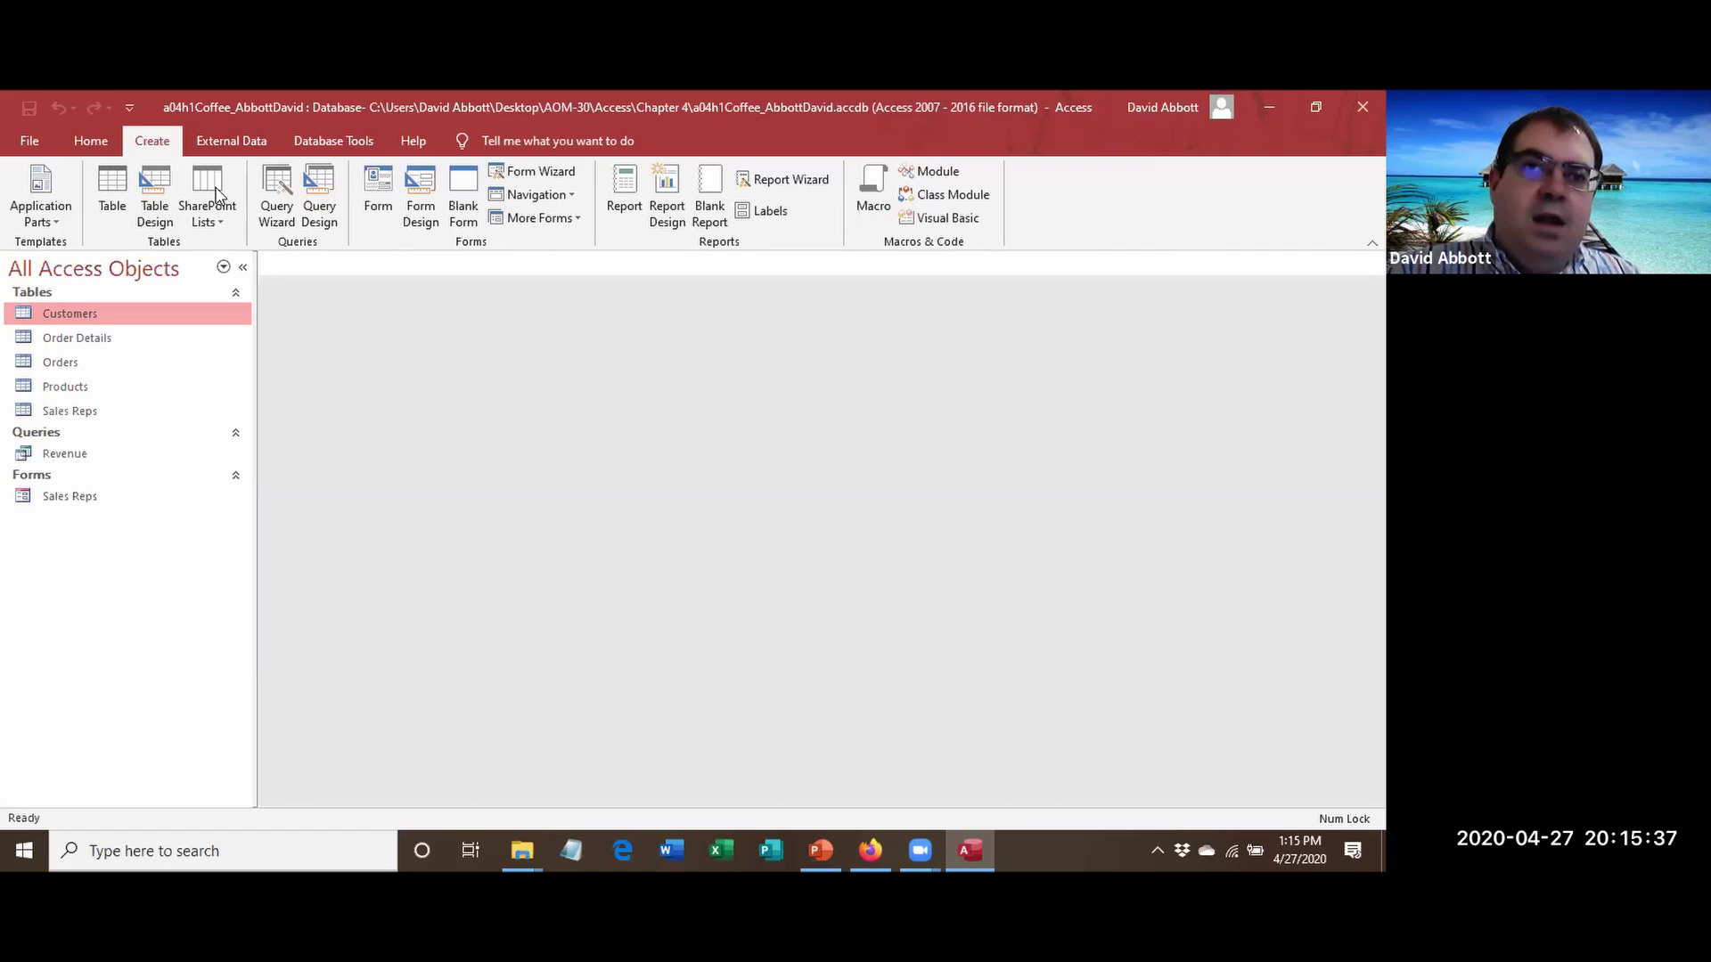
{"action": "left_click", "coordinate": [361, 217]}
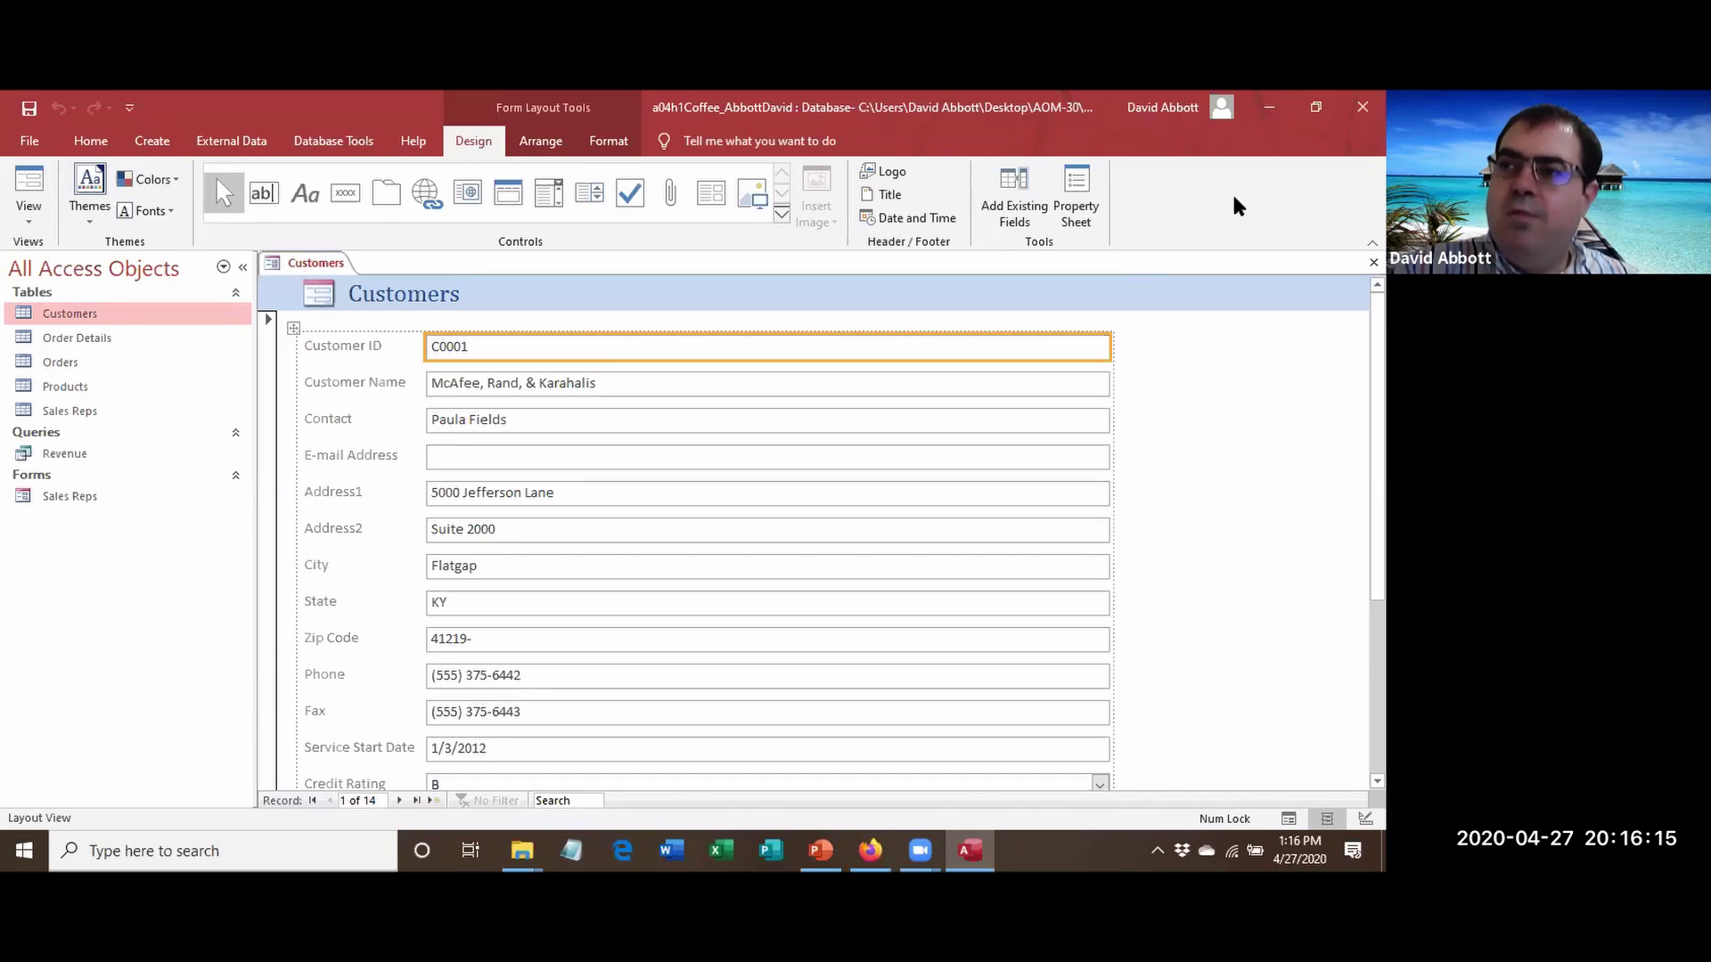
{"action": "scroll", "coordinate": [766, 552], "scroll_direction": "down", "scroll_amount": 3}
{"action": "scroll", "coordinate": [767, 553], "scroll_direction": "down", "scroll_amount": 1}
{"action": "scroll", "coordinate": [766, 553], "scroll_direction": "up", "scroll_amount": 5}
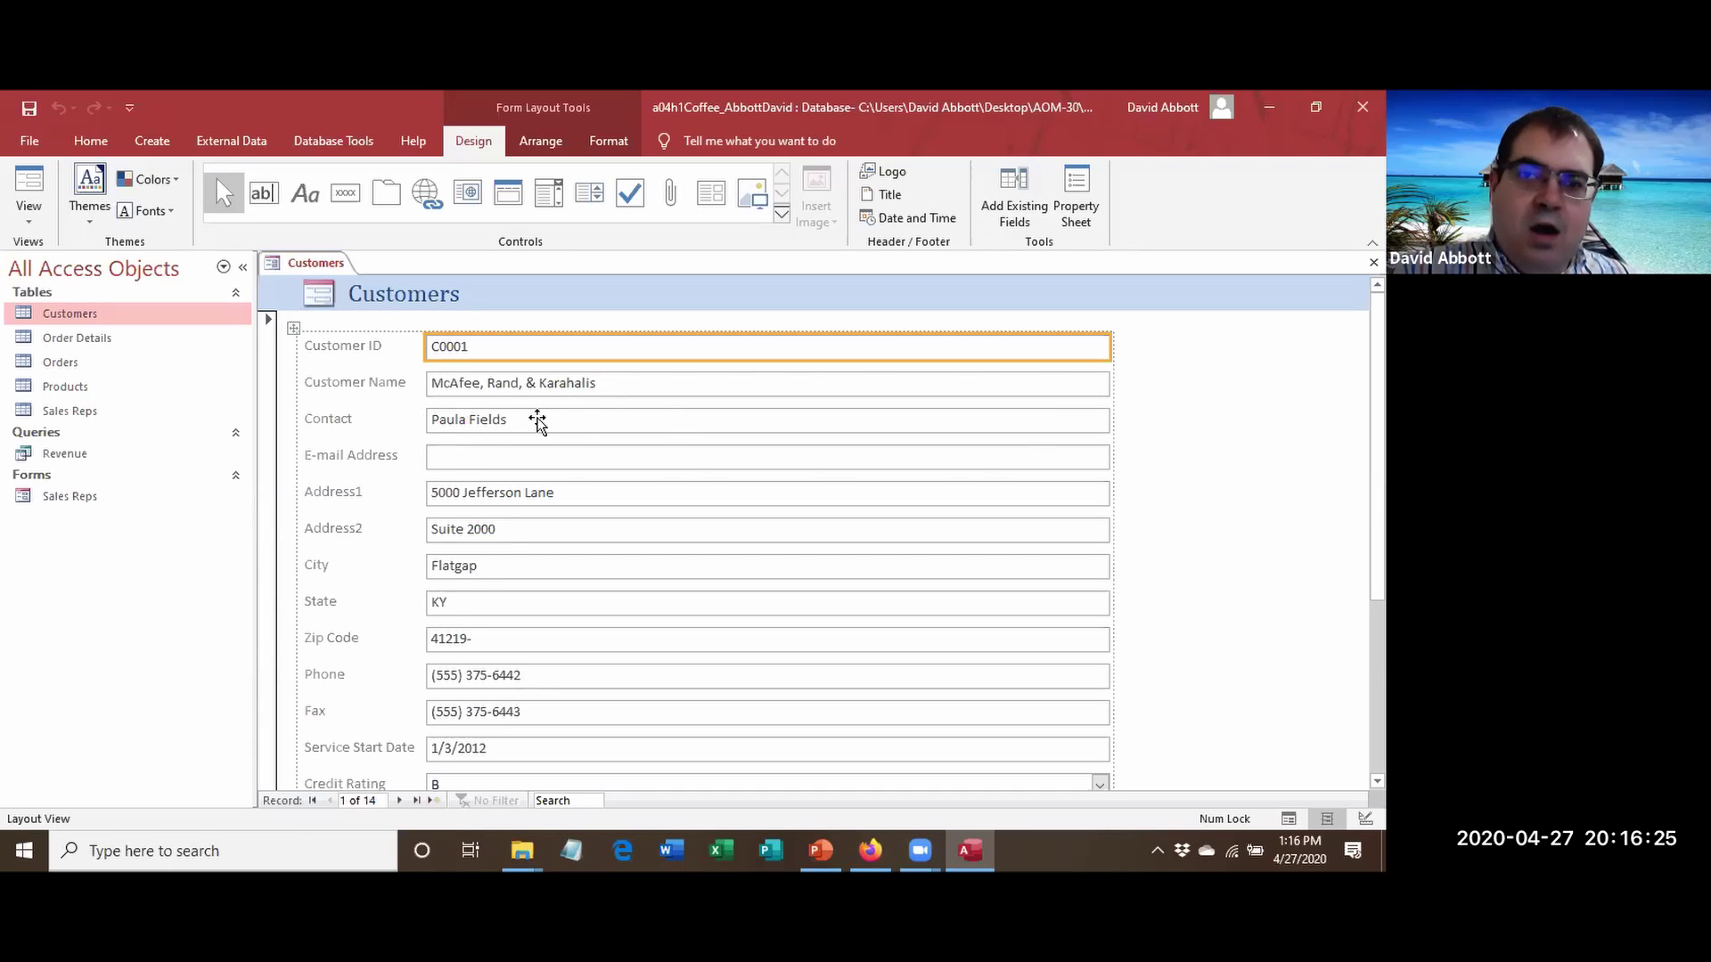
{"action": "scroll", "coordinate": [704, 534], "scroll_direction": "down", "scroll_amount": 5}
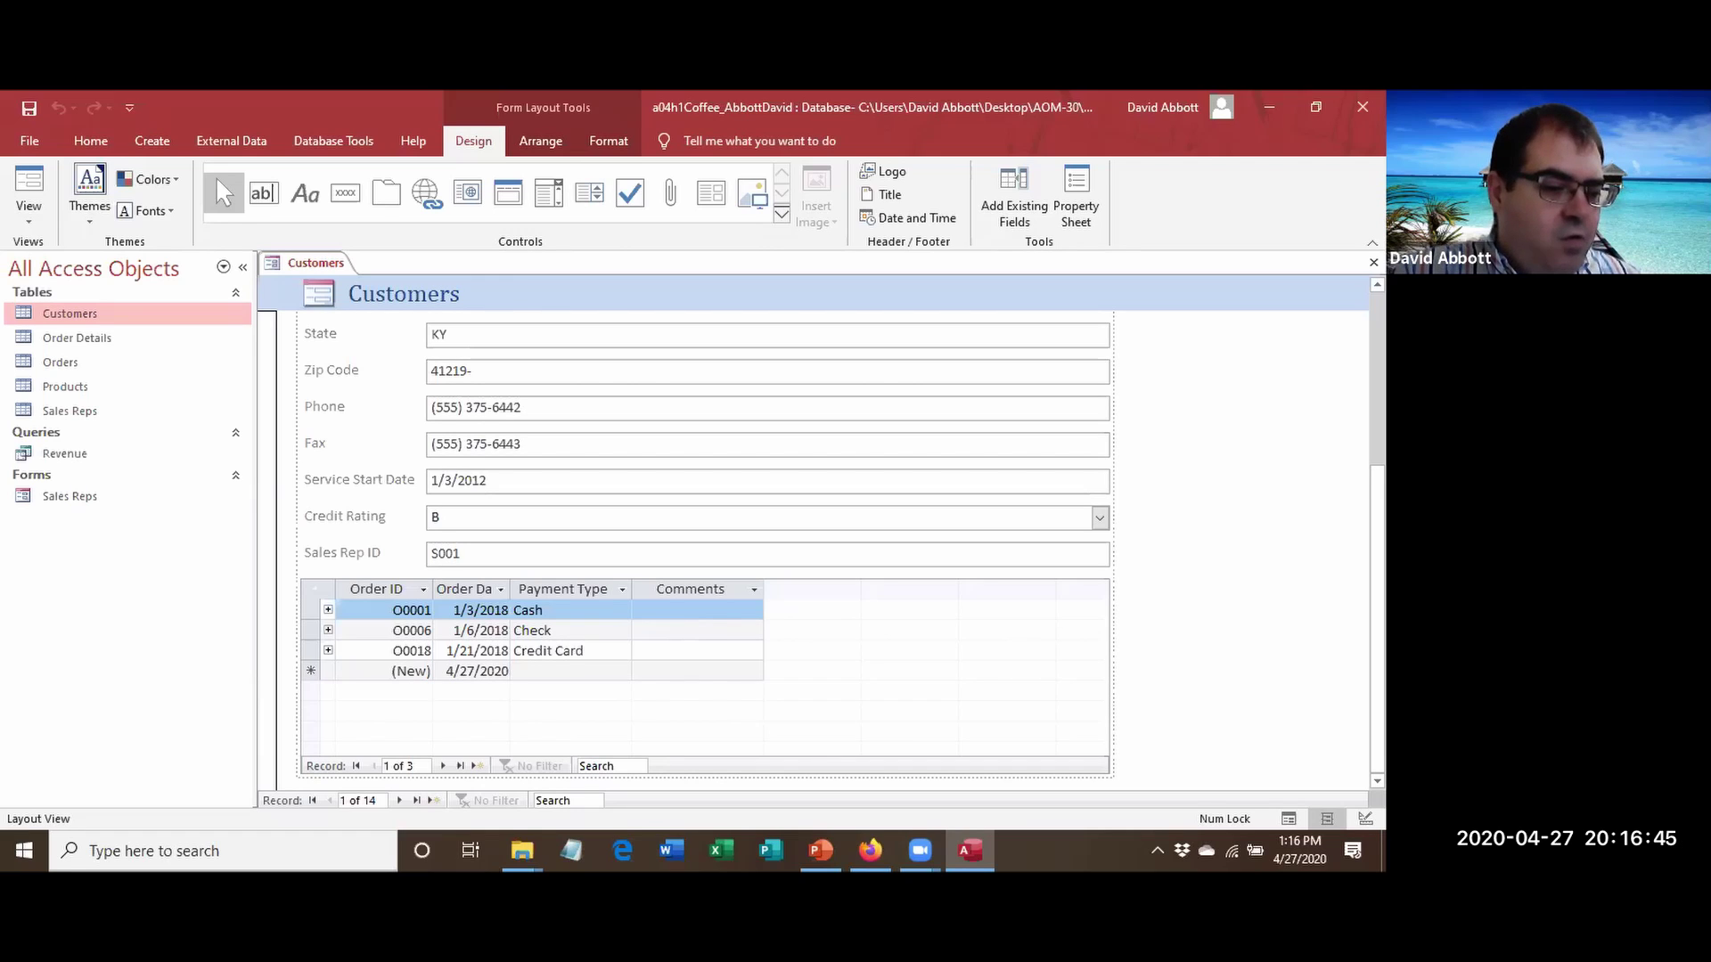
{"action": "left_click", "coordinate": [1313, 412]}
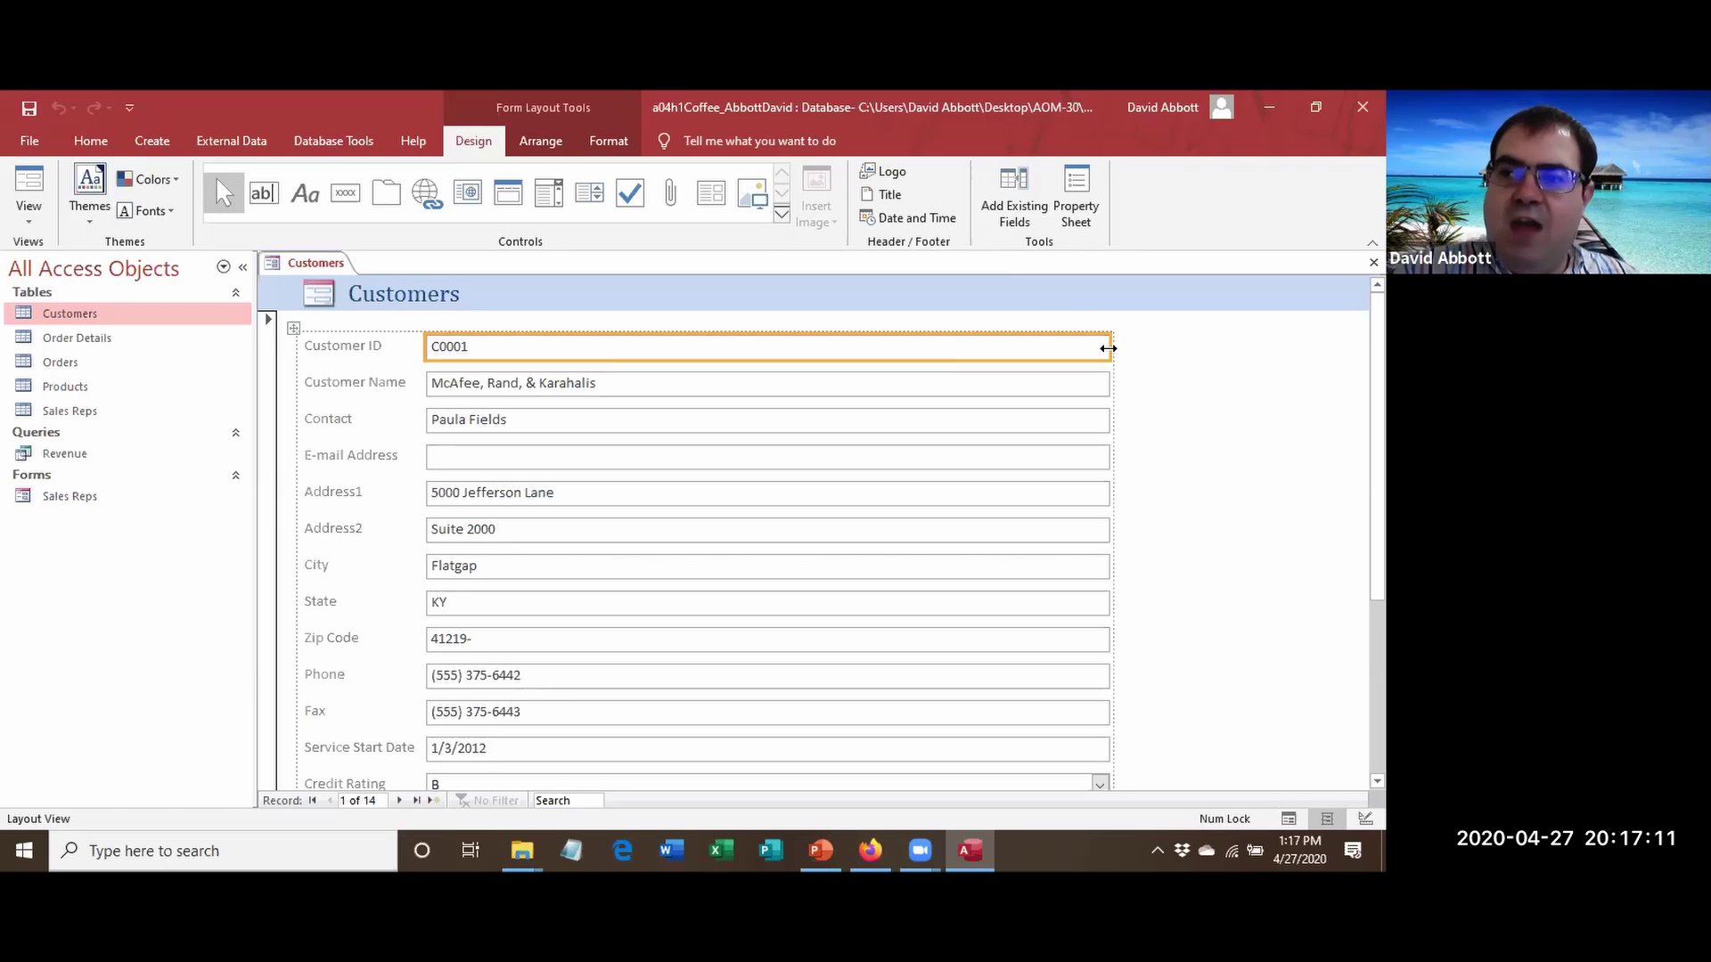
Narrow the Customer ID text box column to about half width, resizing all text boxes.
{"action": "left_click_drag", "start_coordinate": [1107, 348], "coordinate": [759, 374]}
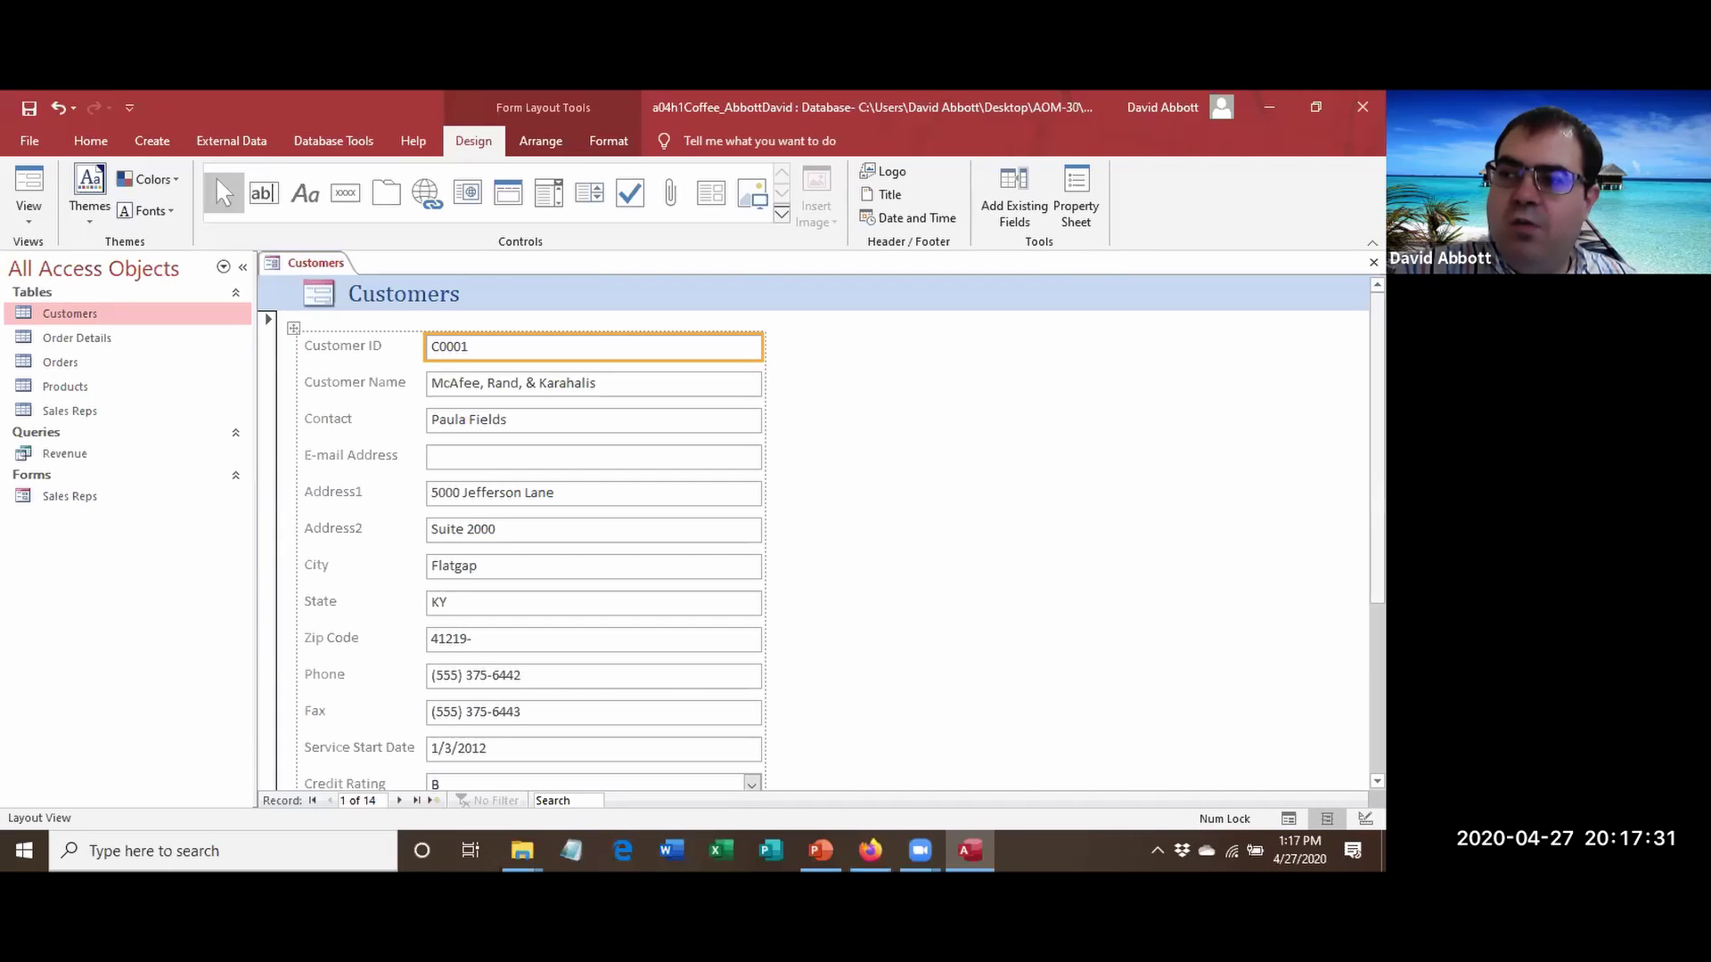
{"action": "scroll", "coordinate": [630, 573], "scroll_direction": "down", "scroll_amount": 5}
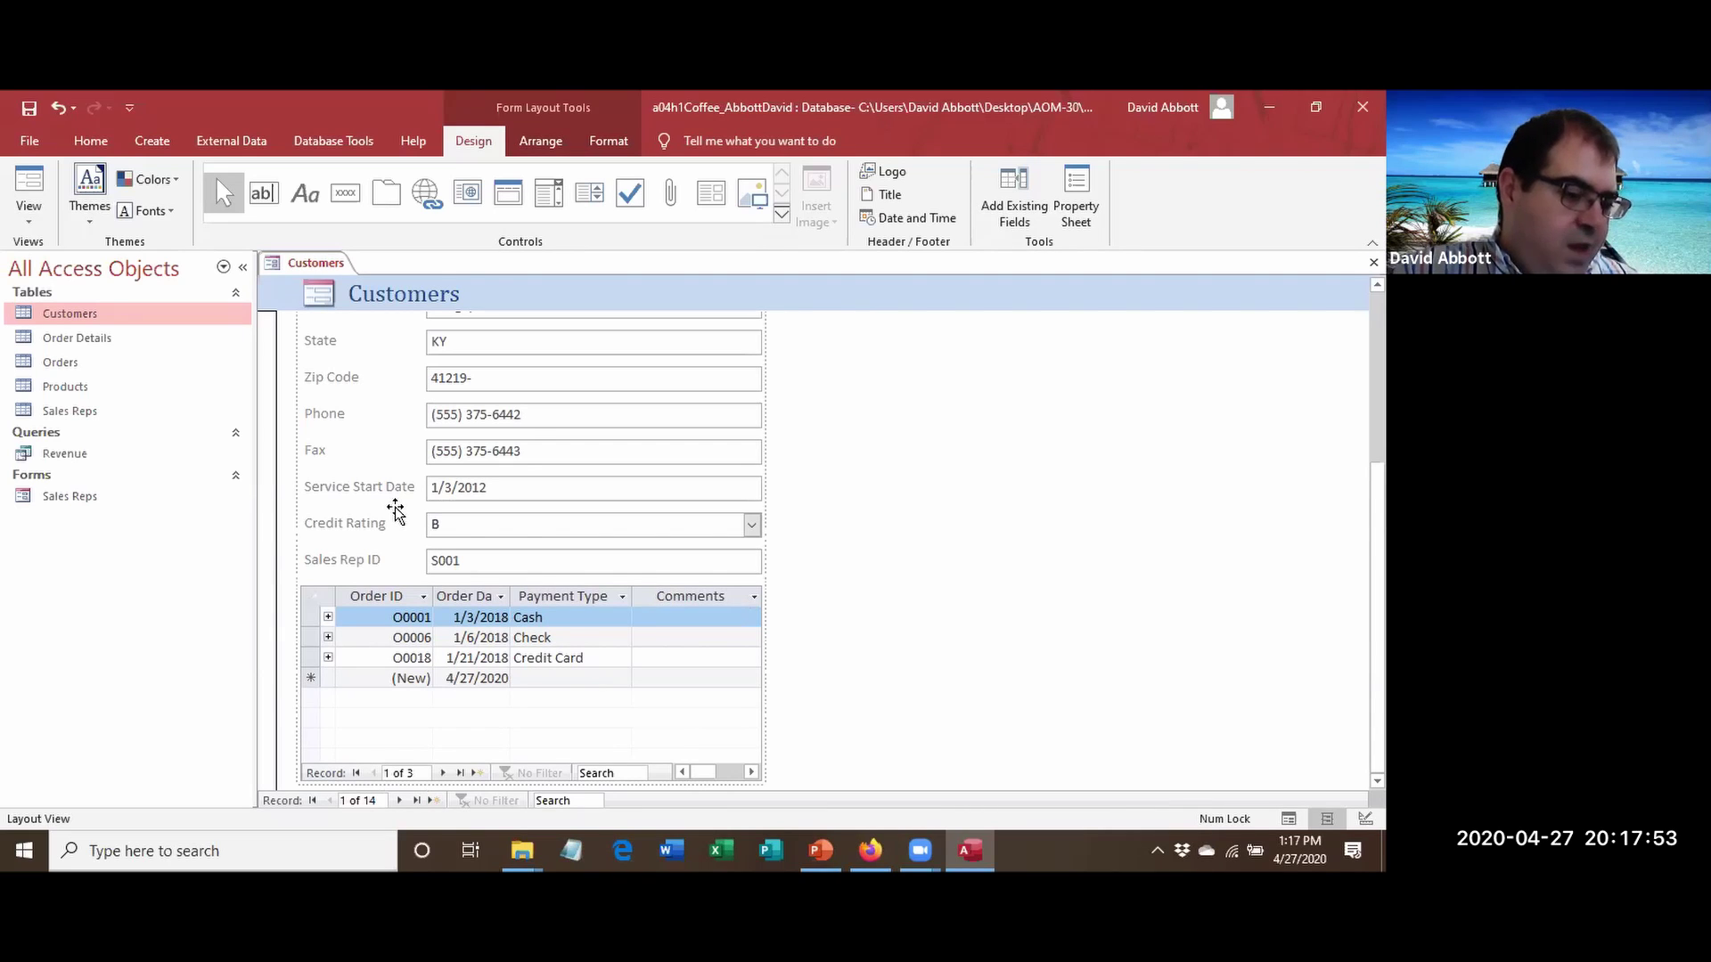
{"action": "scroll", "coordinate": [395, 512], "scroll_direction": "up", "scroll_amount": 3}
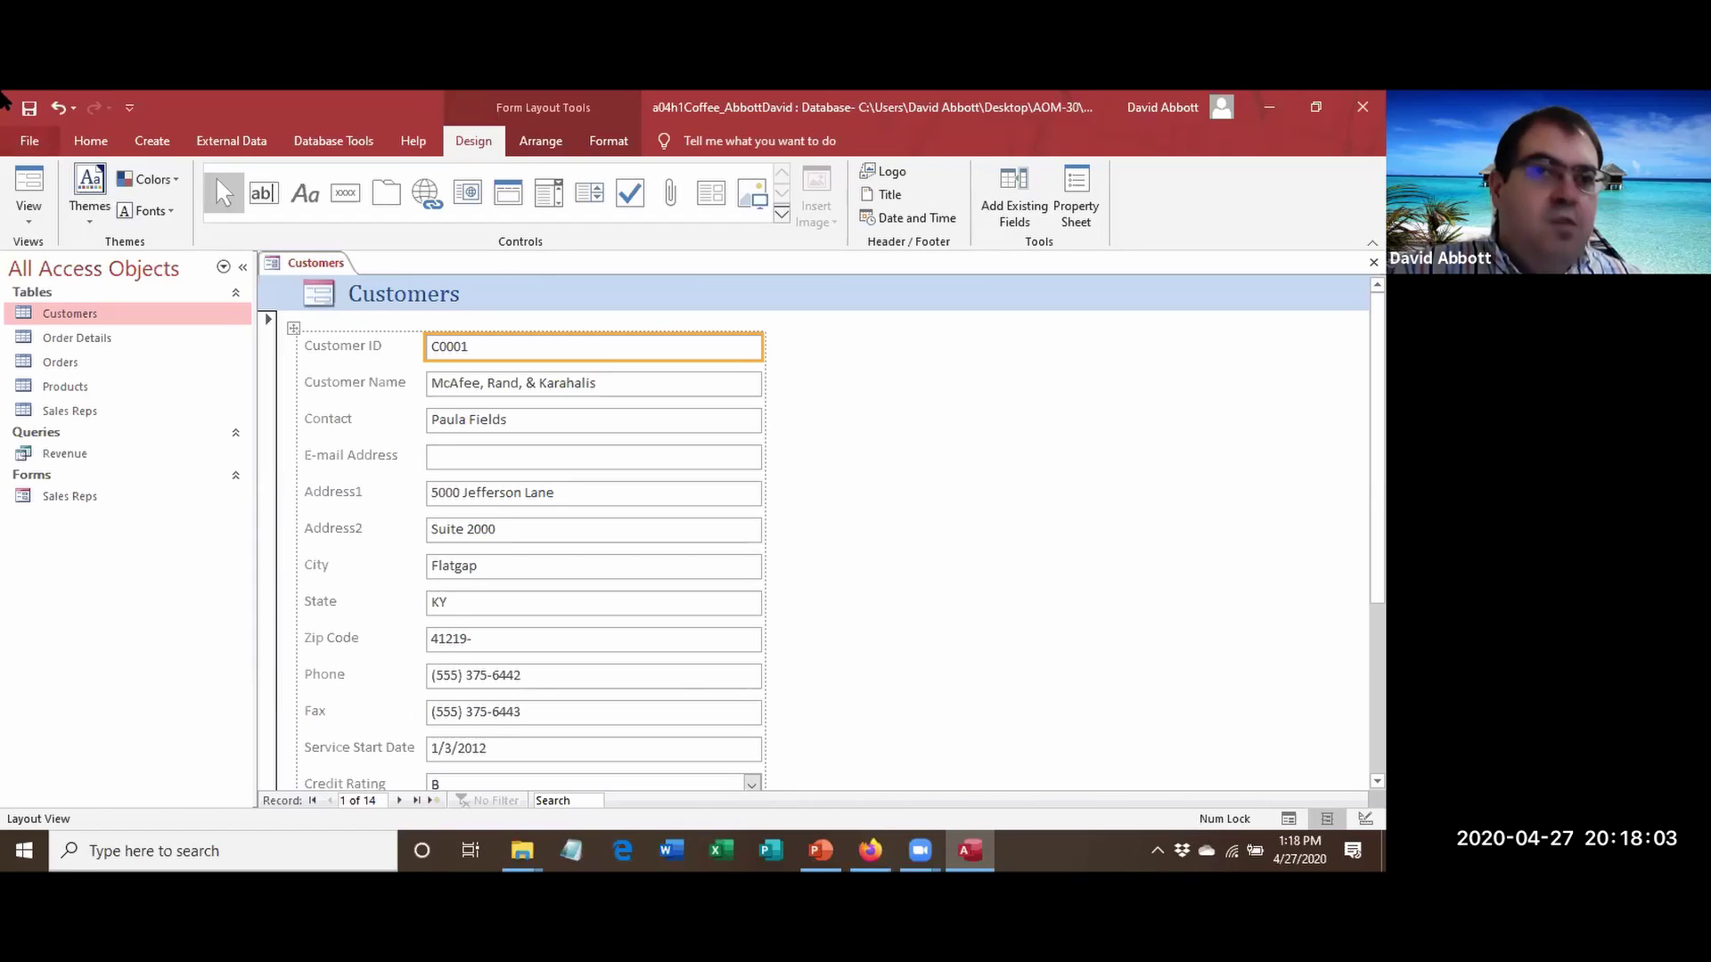
Save the new form as 'Customer Information'.
{"action": "left_click", "coordinate": [29, 111]}
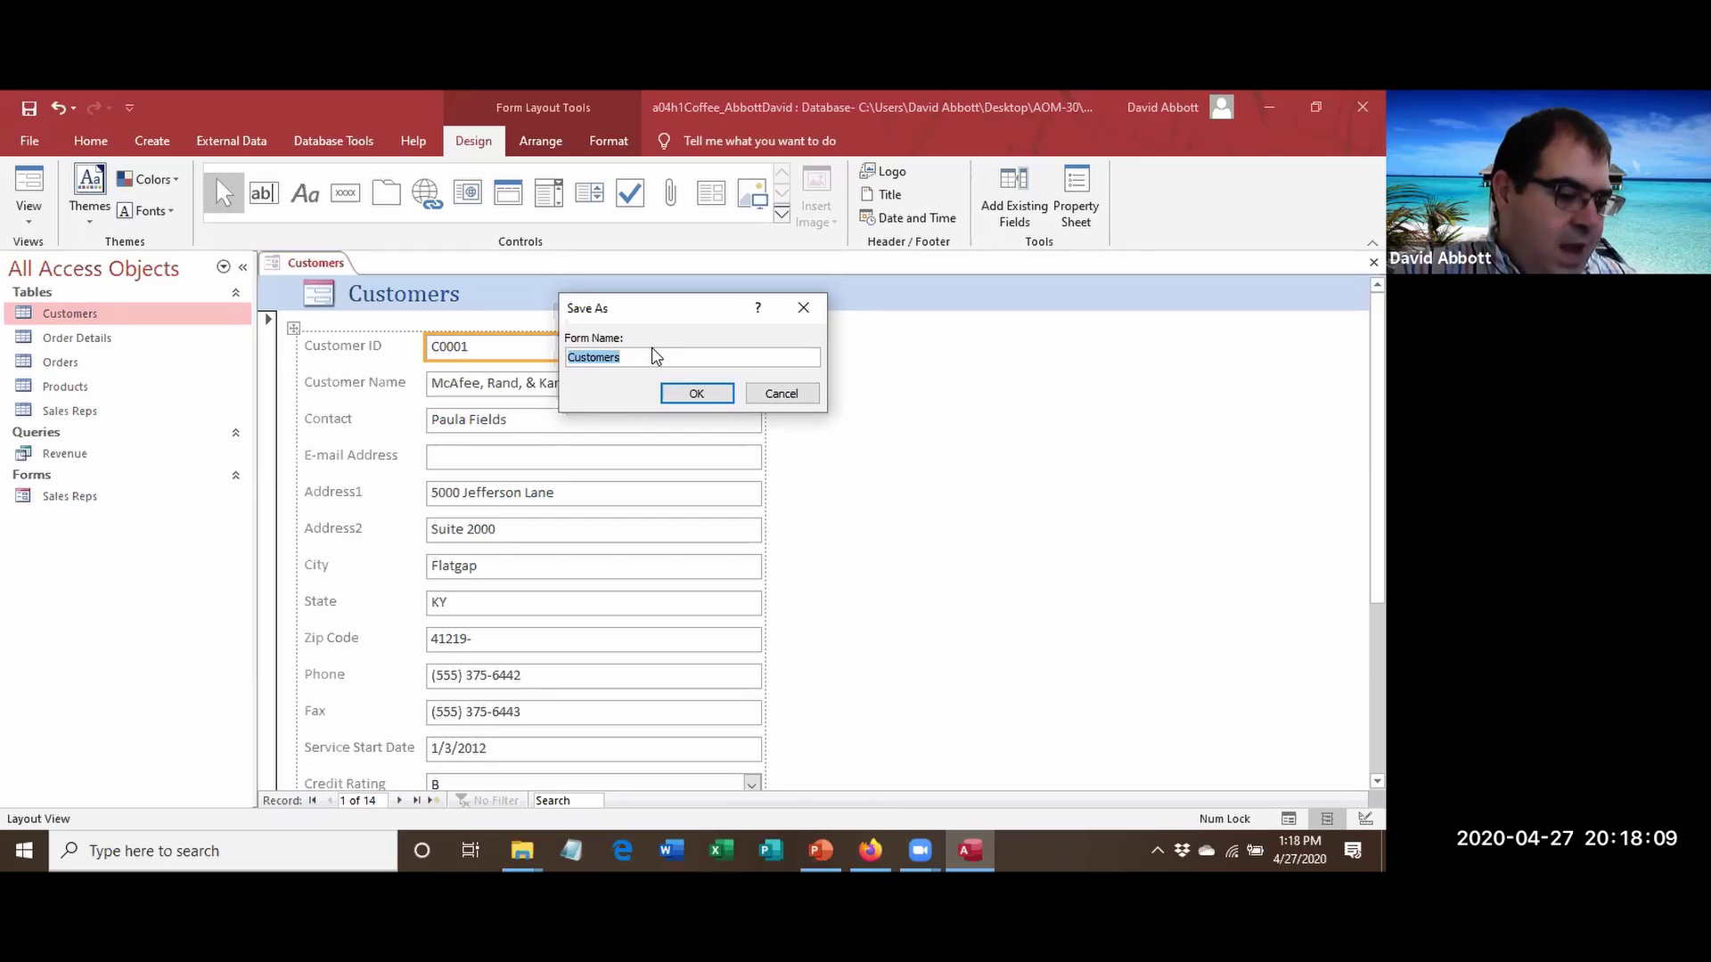
{"action": "type", "text": "Customer Information"}
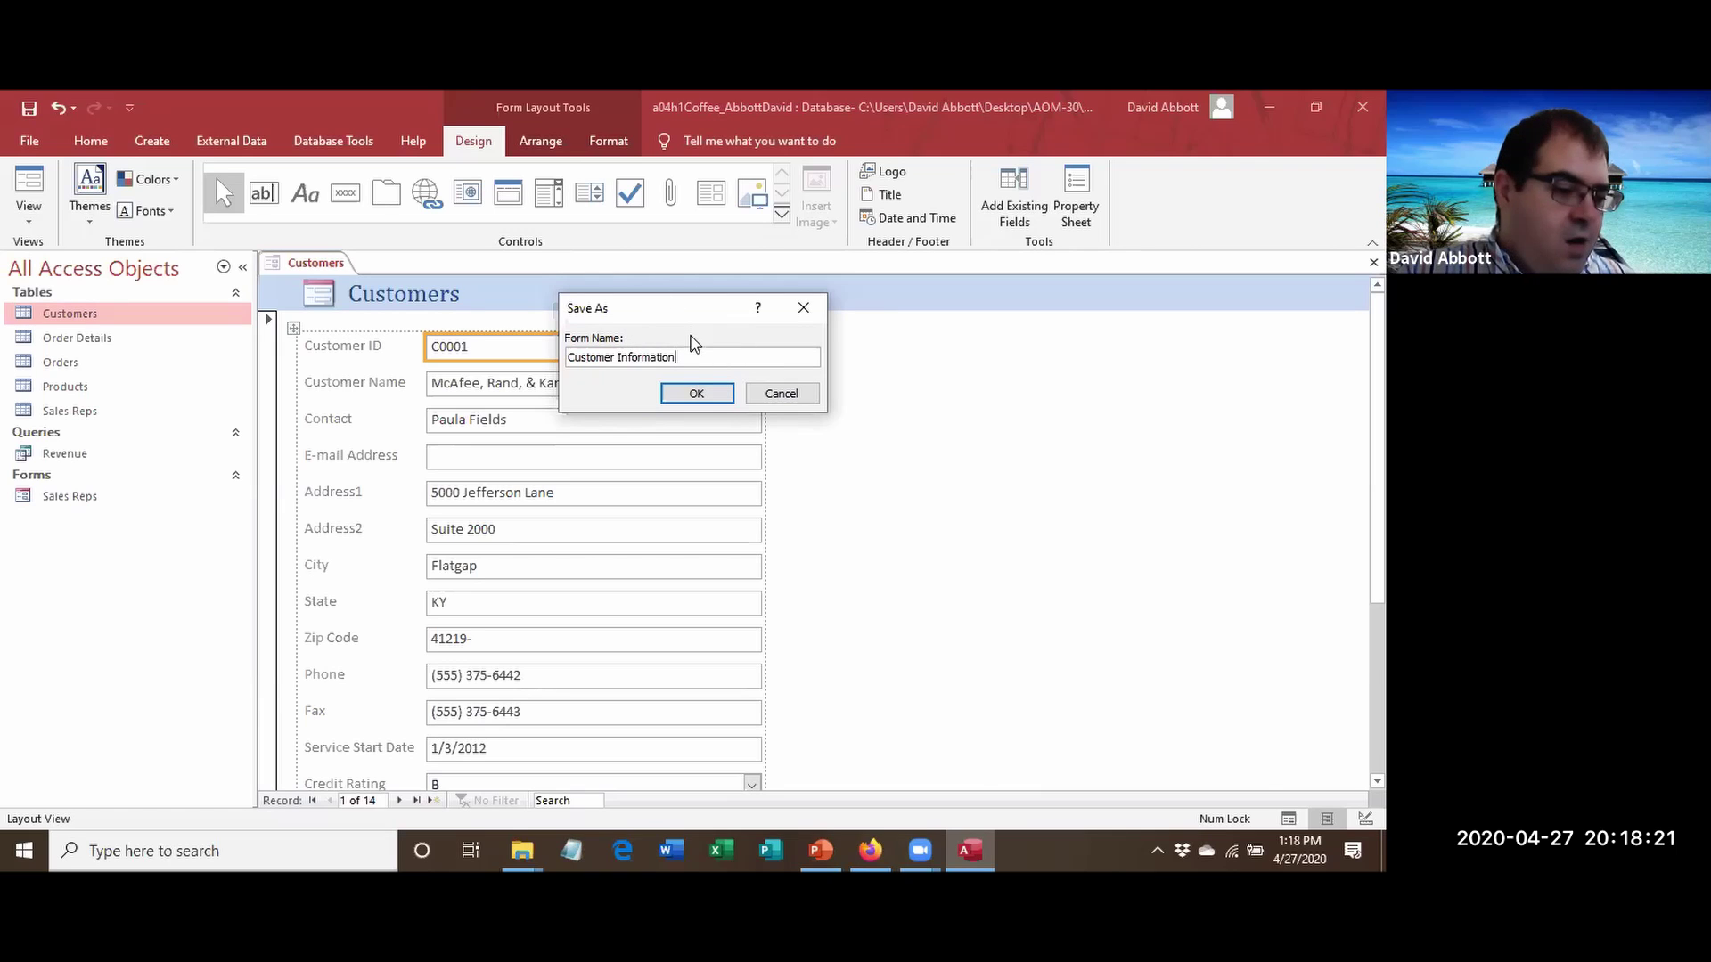
{"action": "left_click", "coordinate": [702, 392]}
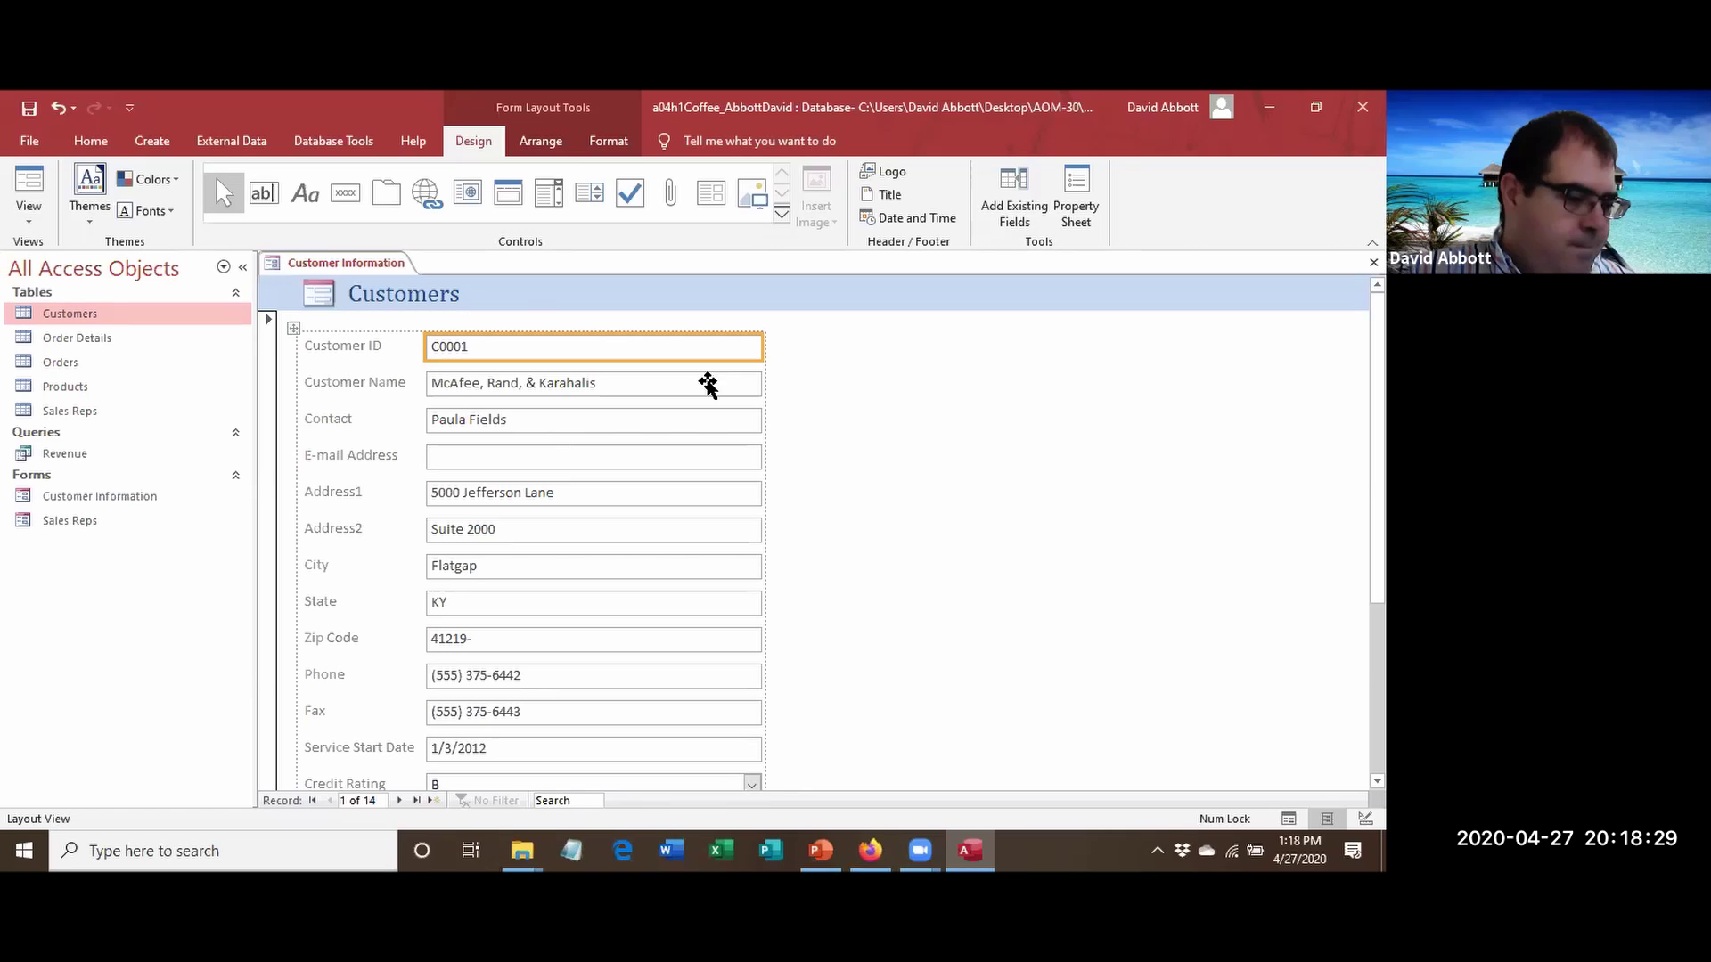
Change the form's title label from 'Customers' to 'Customer Information'.
{"action": "left_click", "coordinate": [383, 296]}
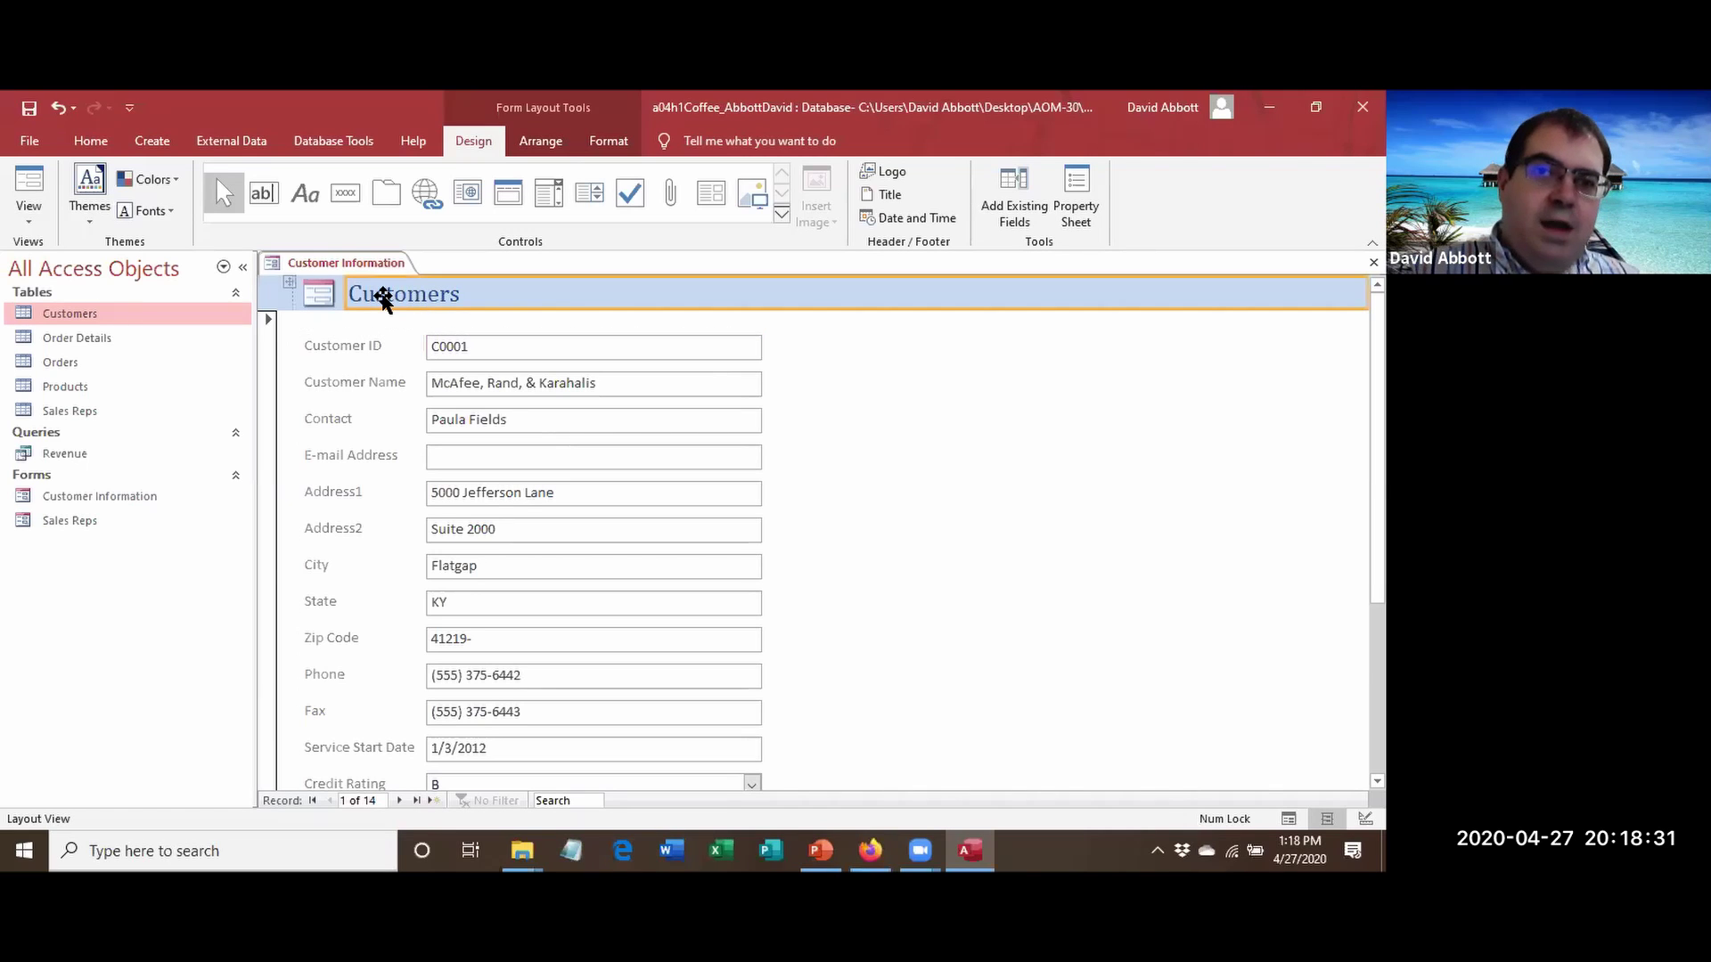
{"action": "left_click", "coordinate": [384, 297]}
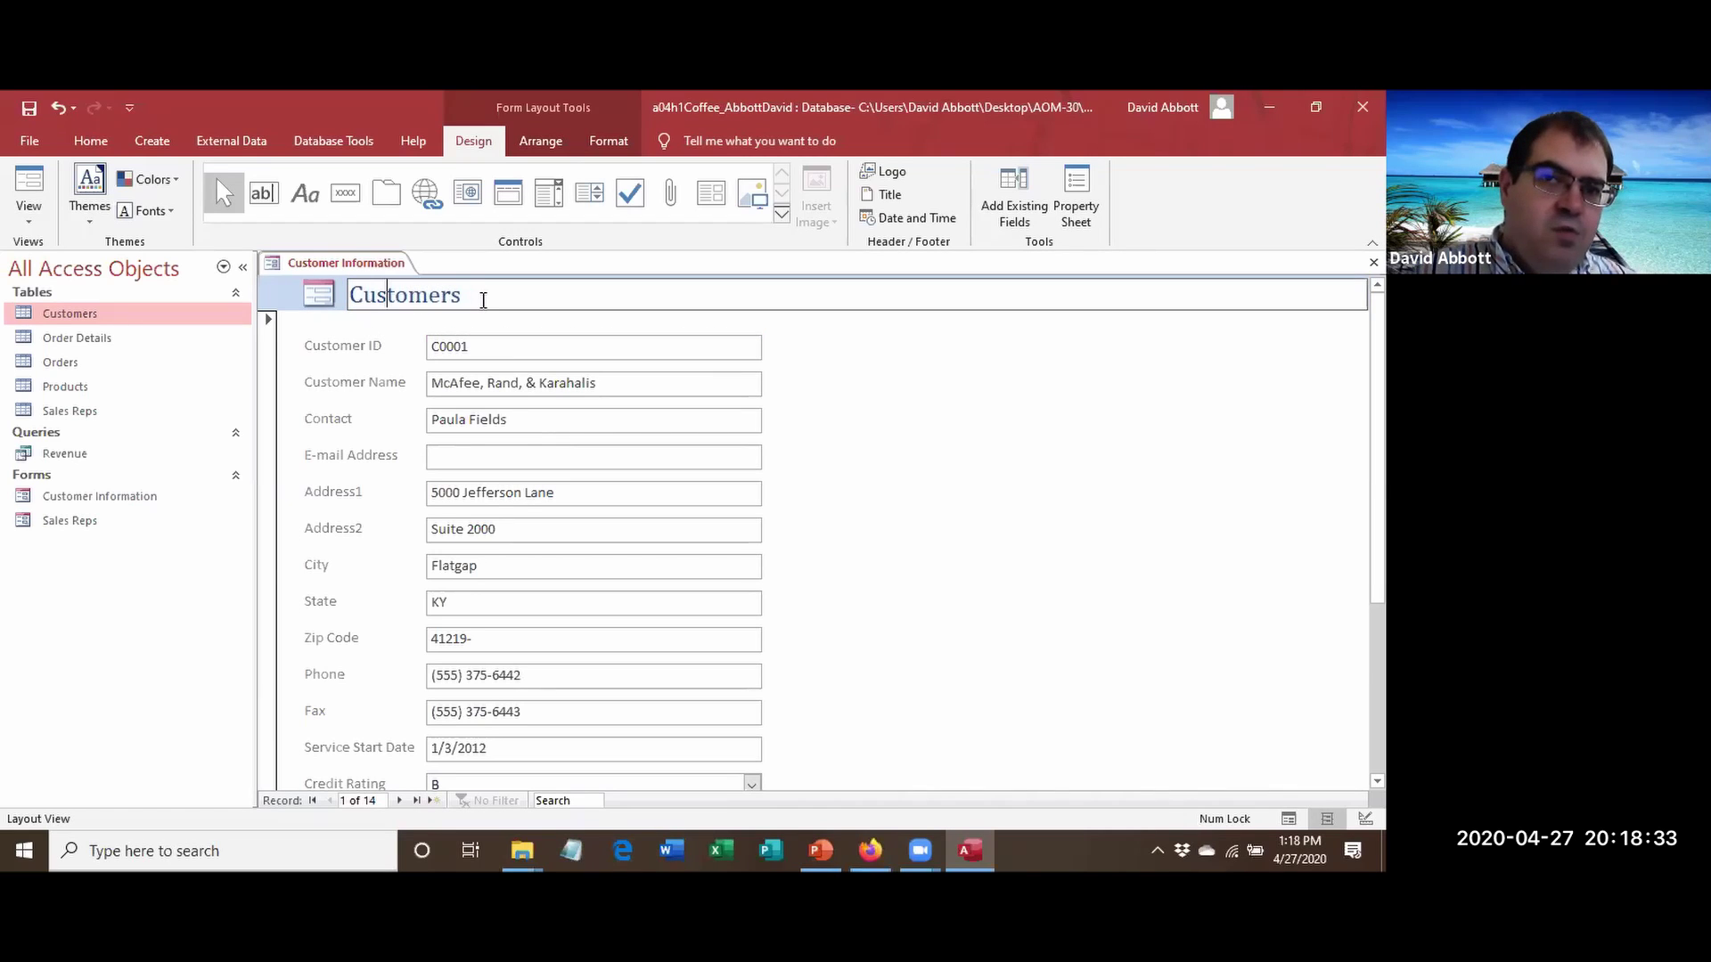
{"action": "left_click_drag", "start_coordinate": [461, 299], "coordinate": [348, 300]}
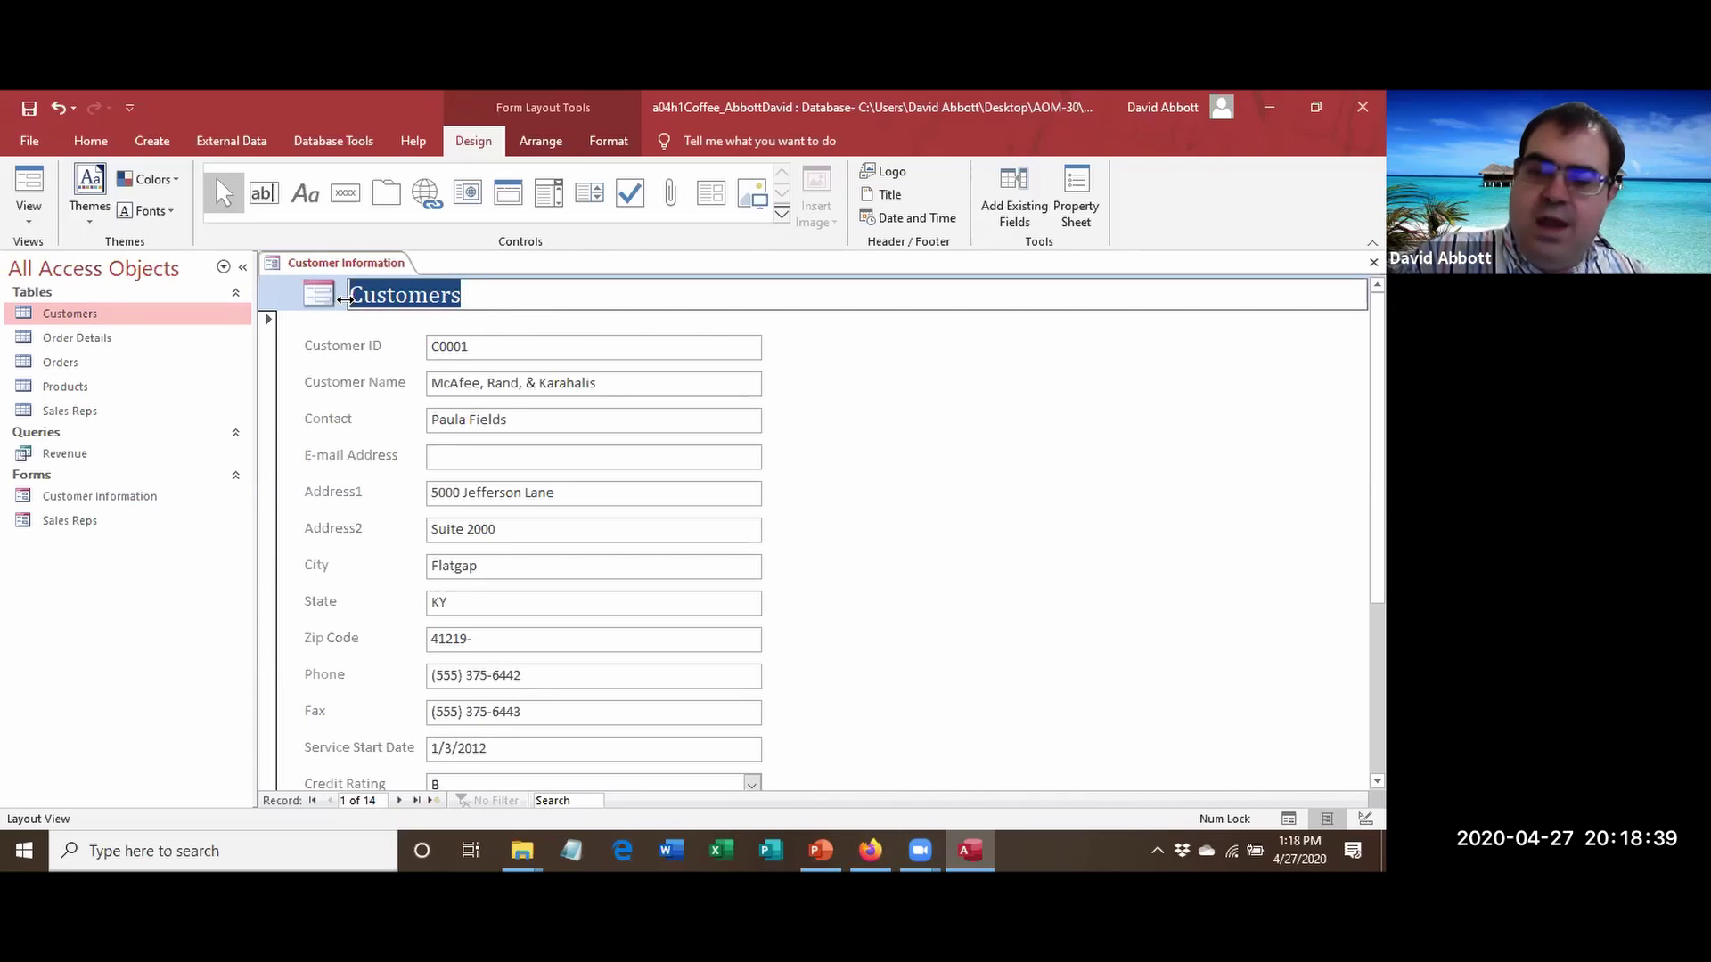
{"action": "key", "text": "Right"}
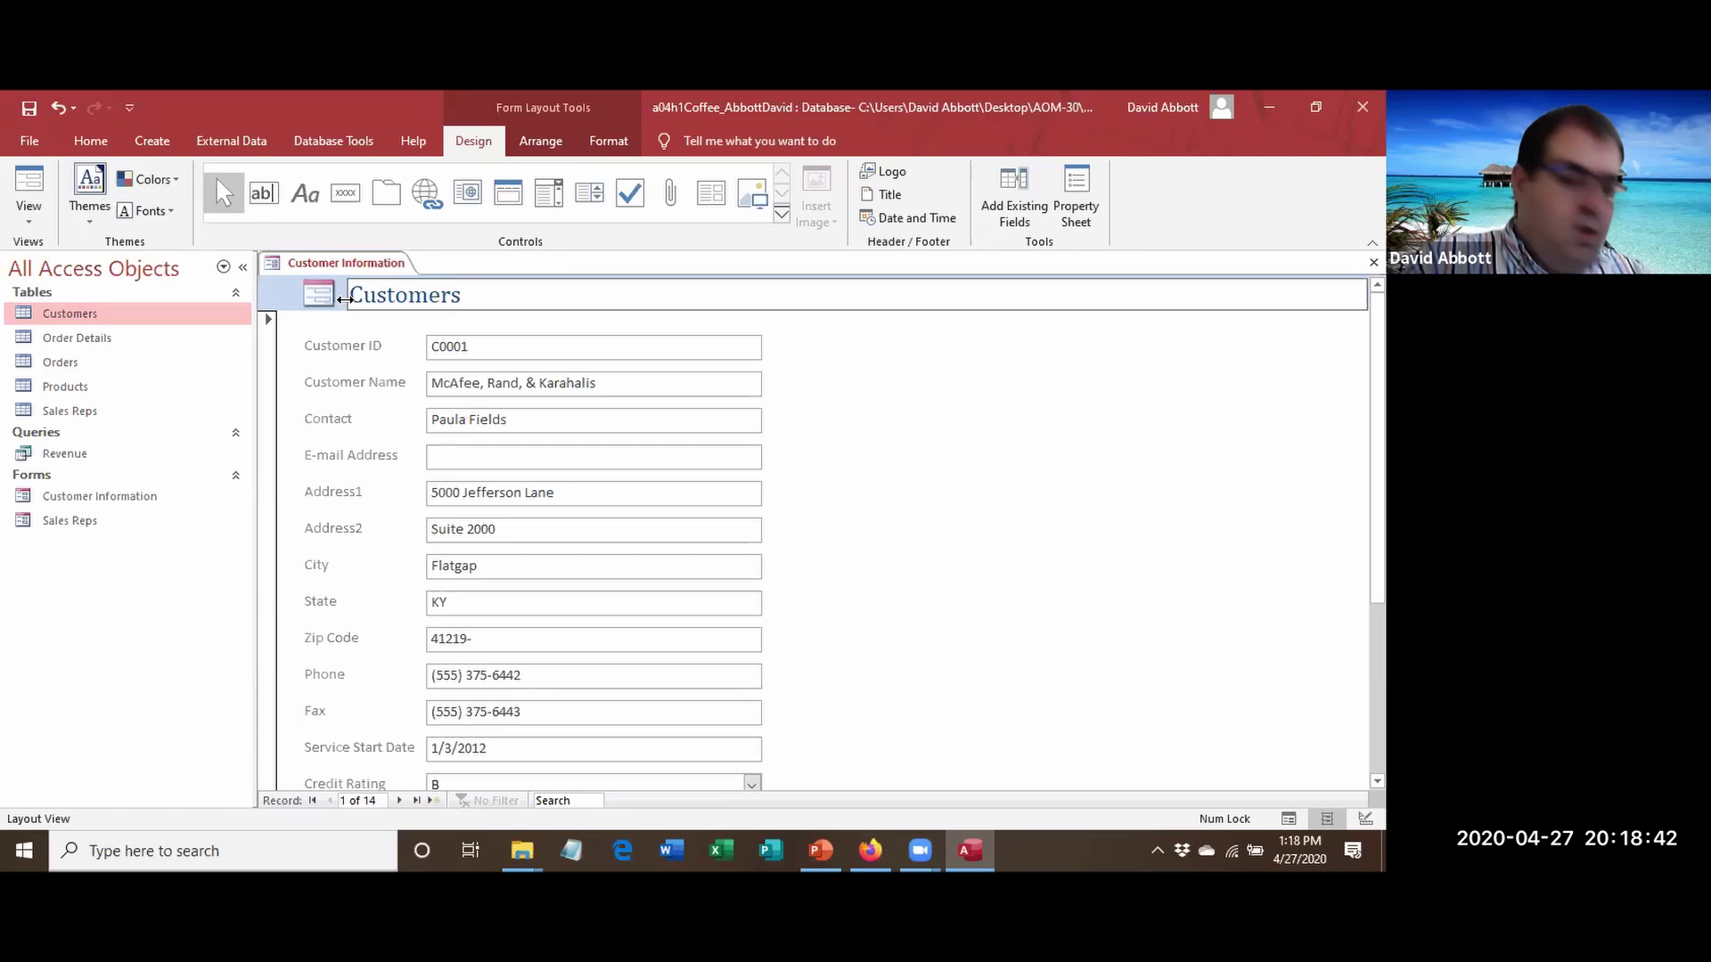
{"action": "key", "text": "ctrl+z"}
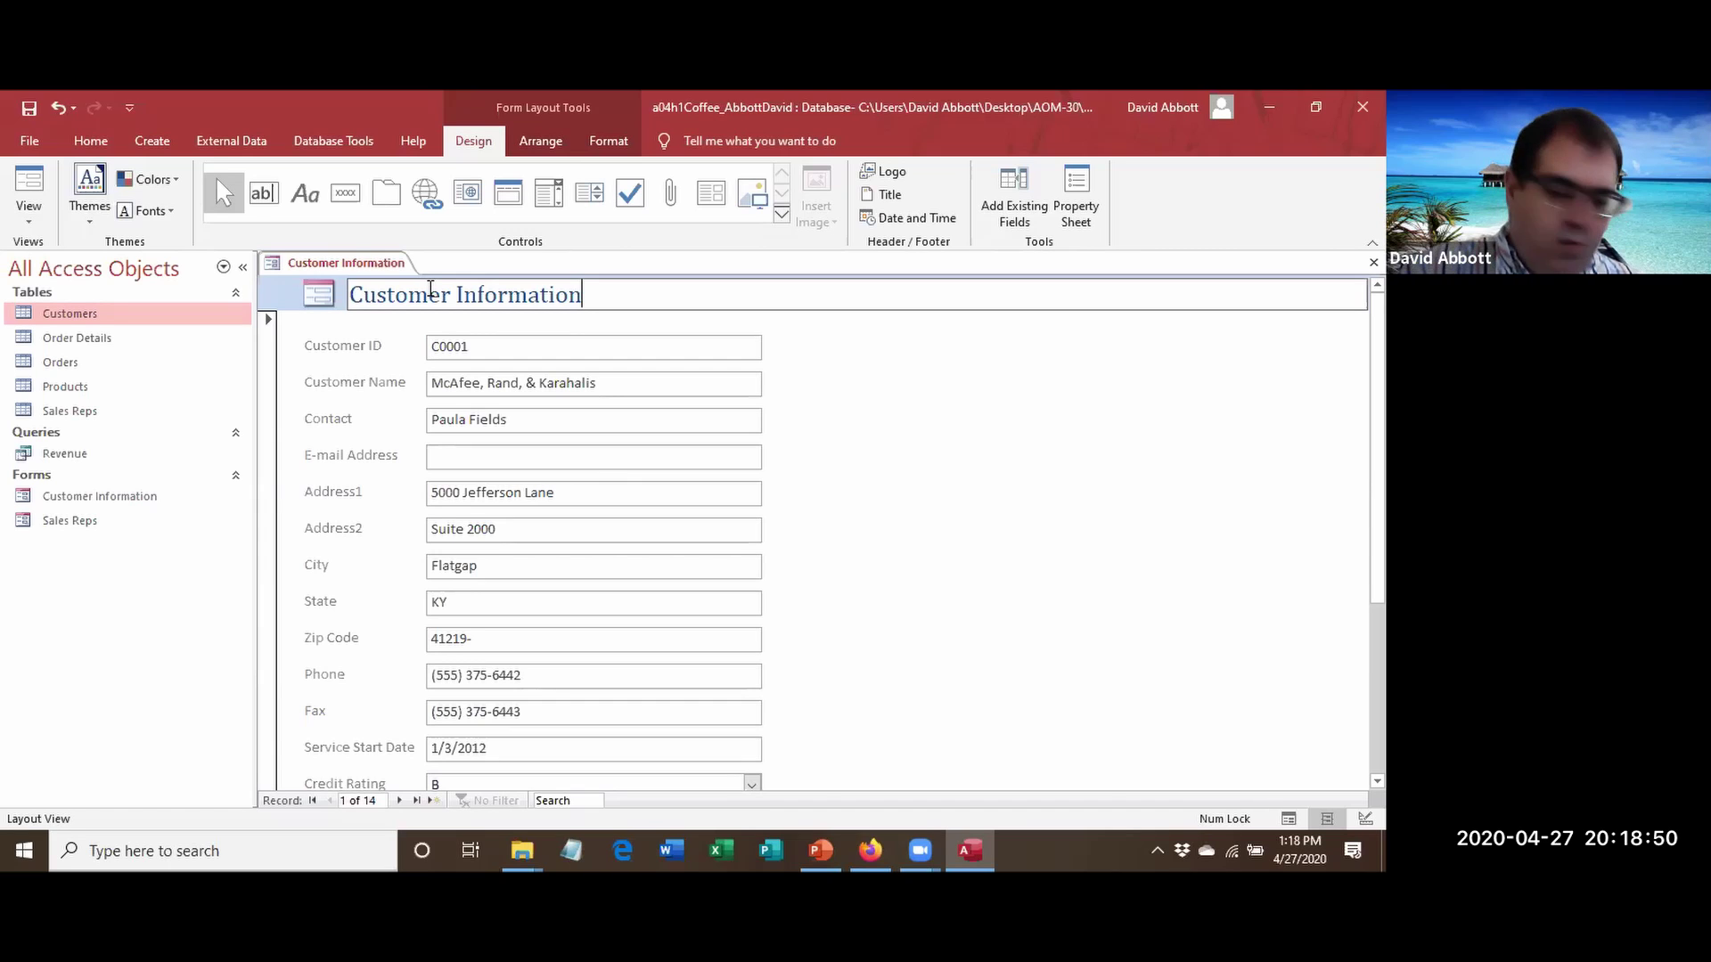
{"action": "key", "text": "Return"}
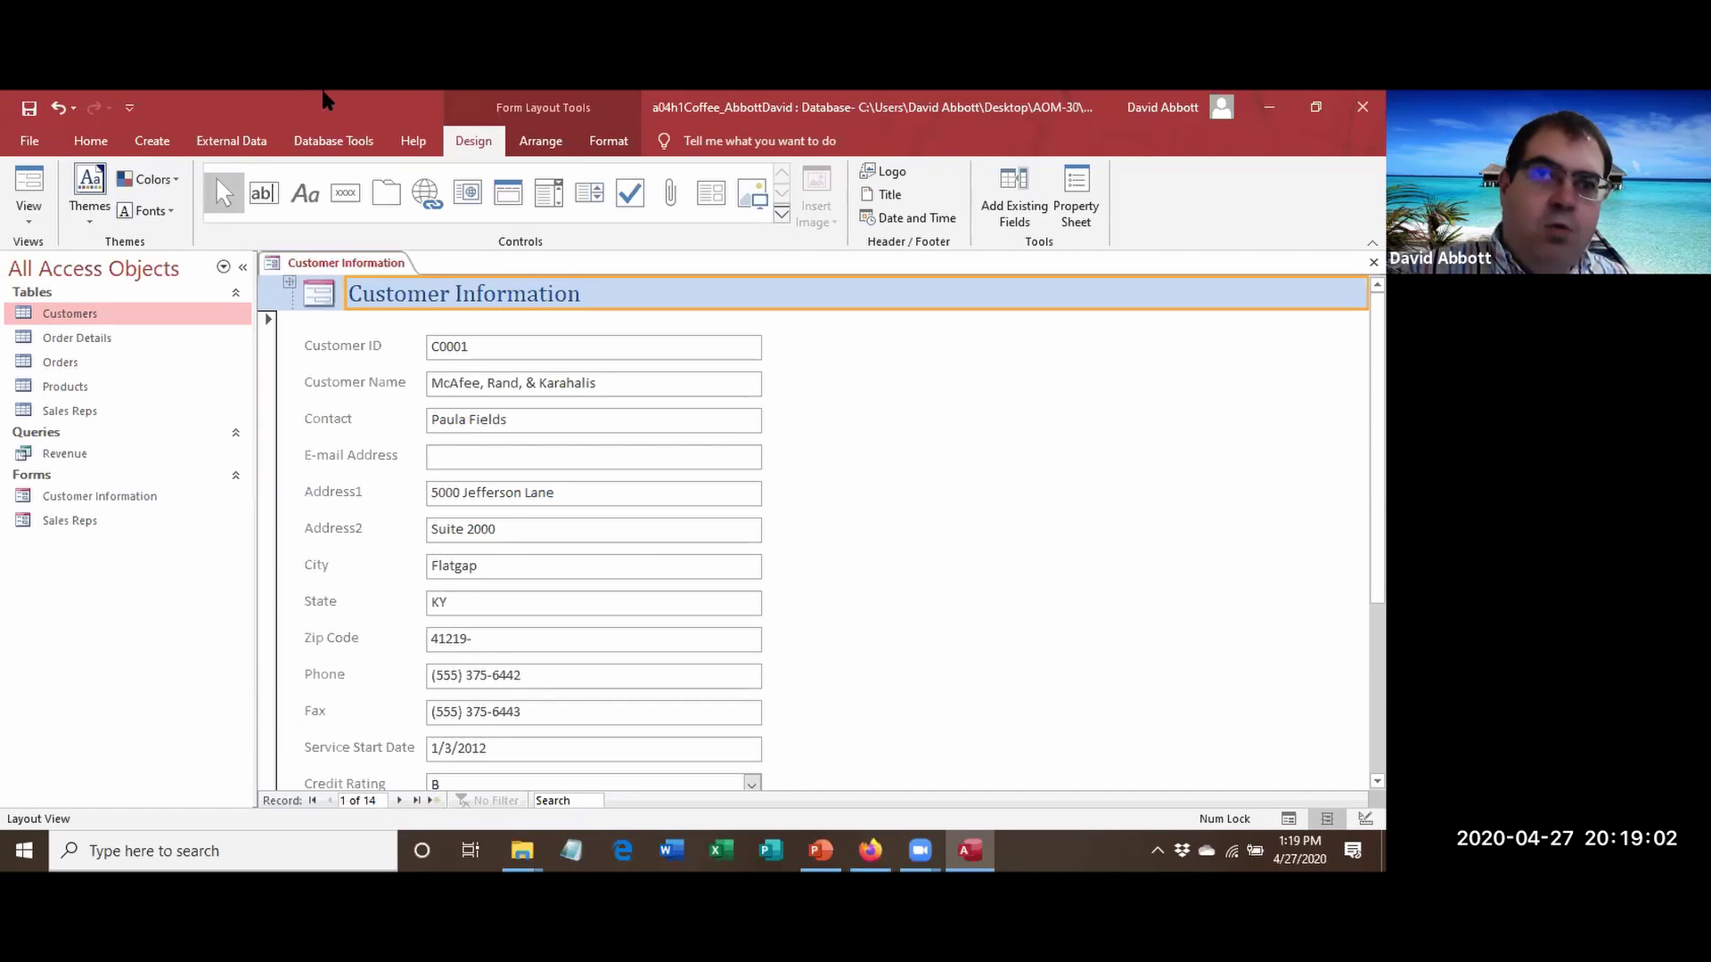
Create a Customers split form using Create > More Forms > Split Form.
{"action": "left_click", "coordinate": [171, 150]}
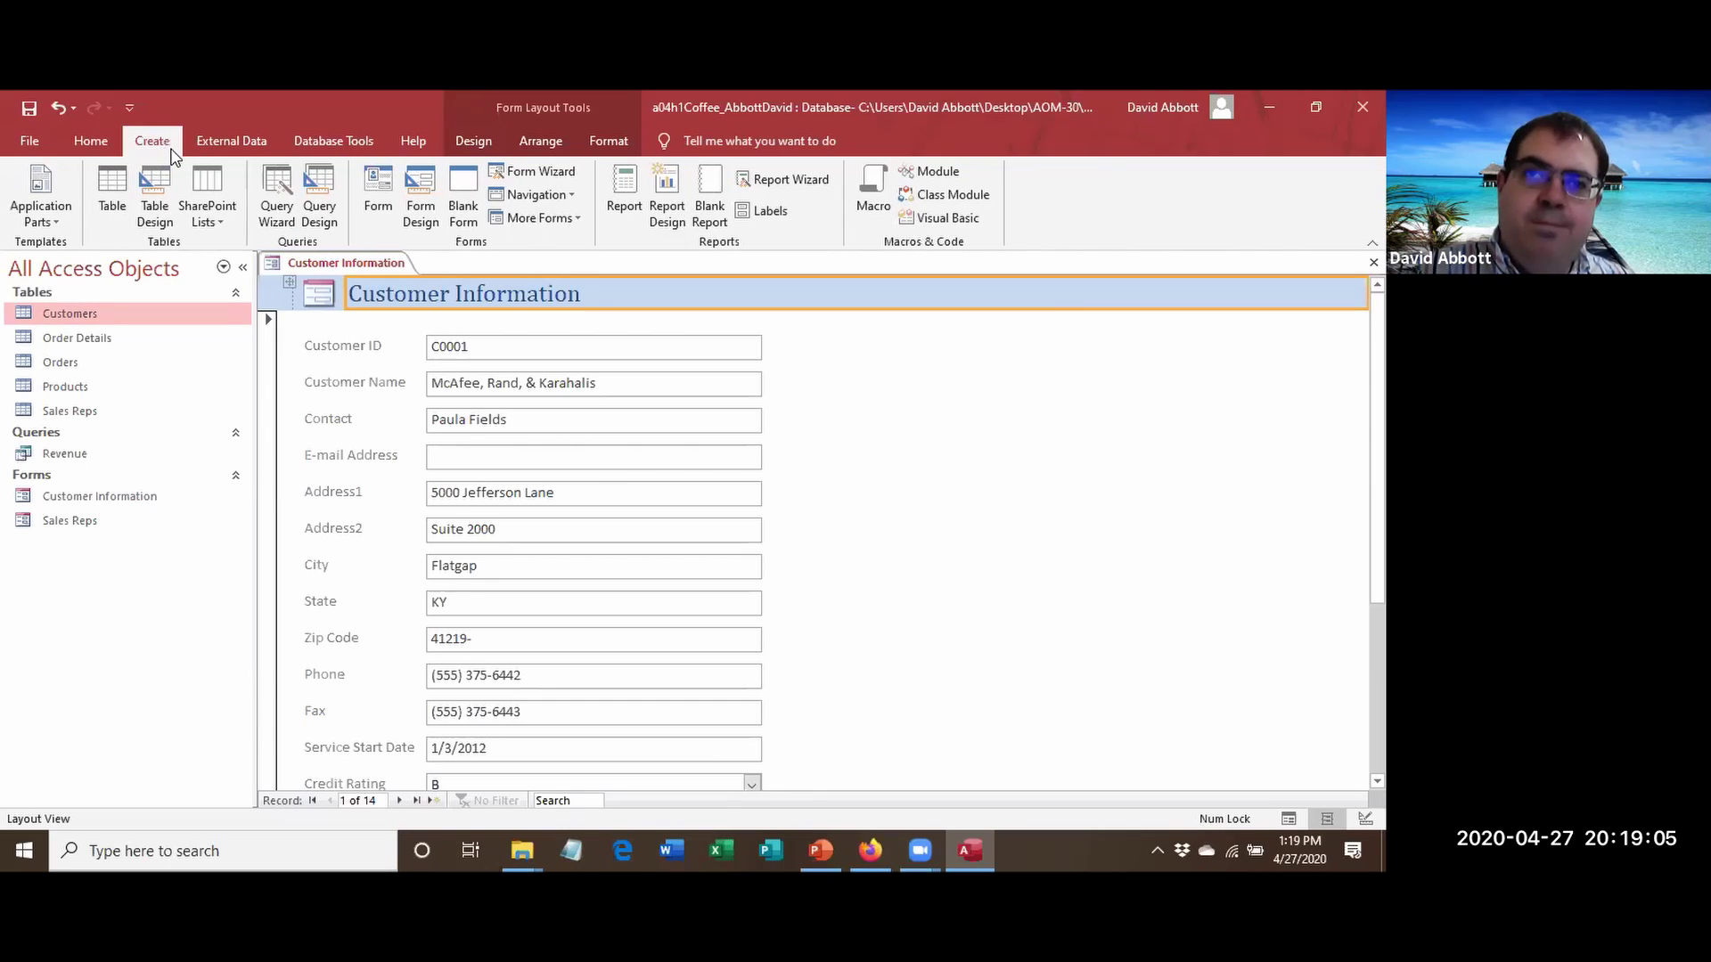
{"action": "left_click", "coordinate": [575, 221]}
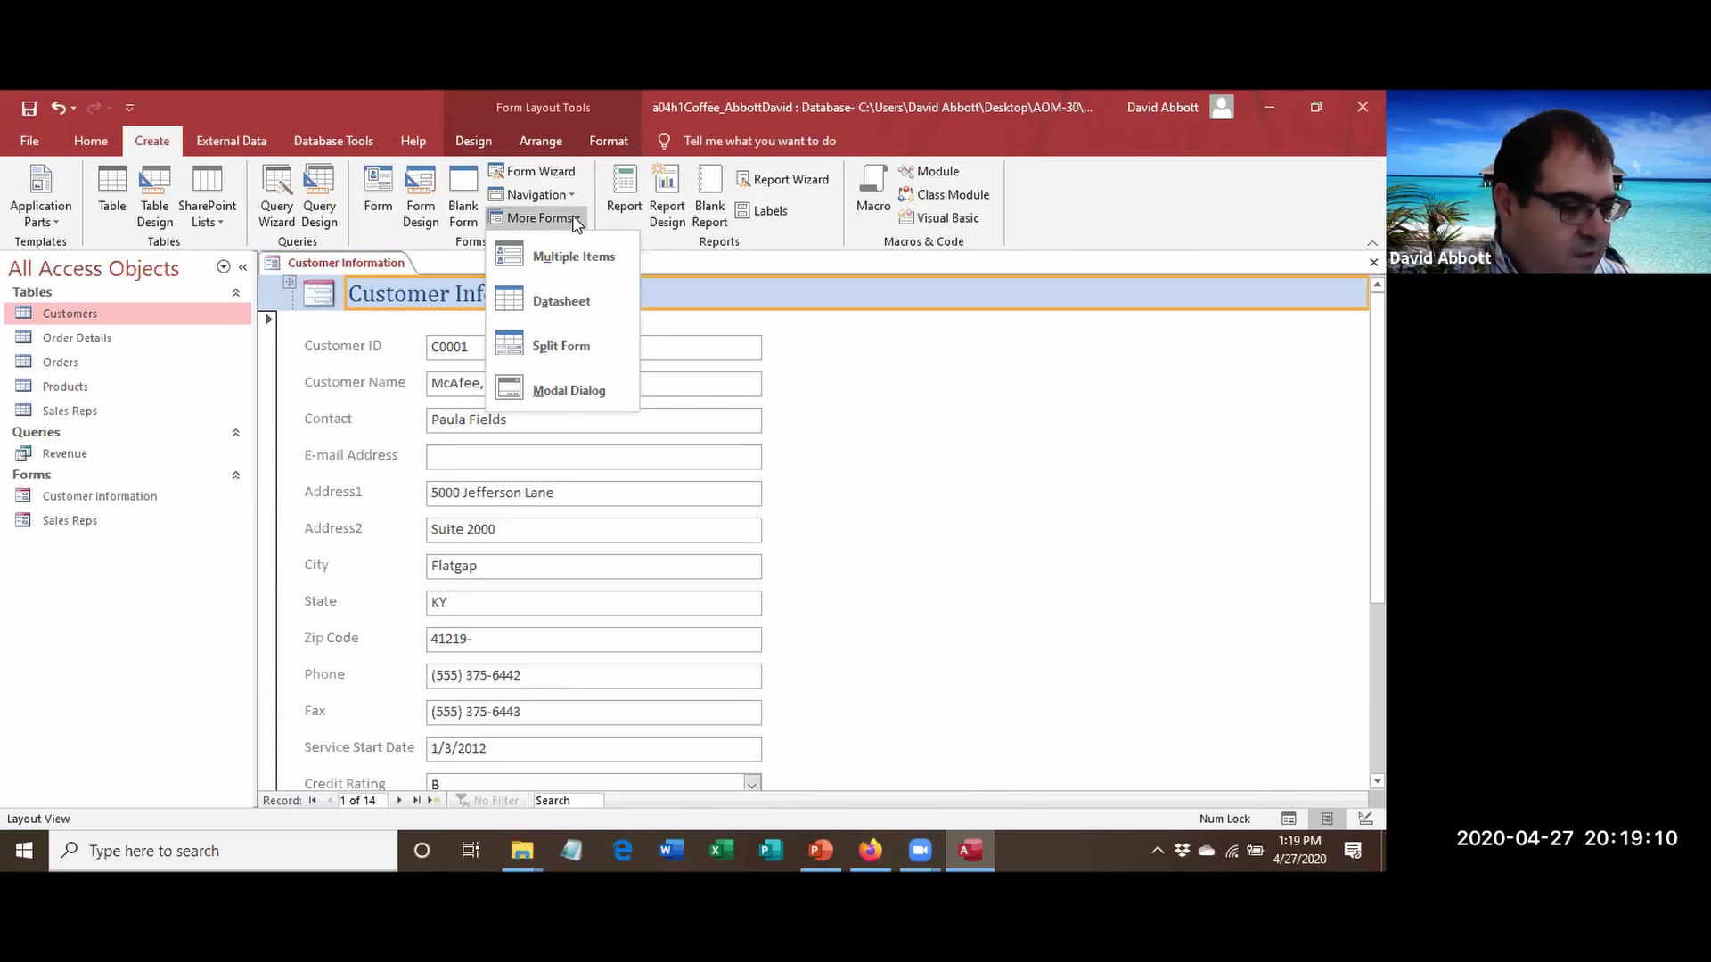
{"action": "left_click", "coordinate": [599, 345]}
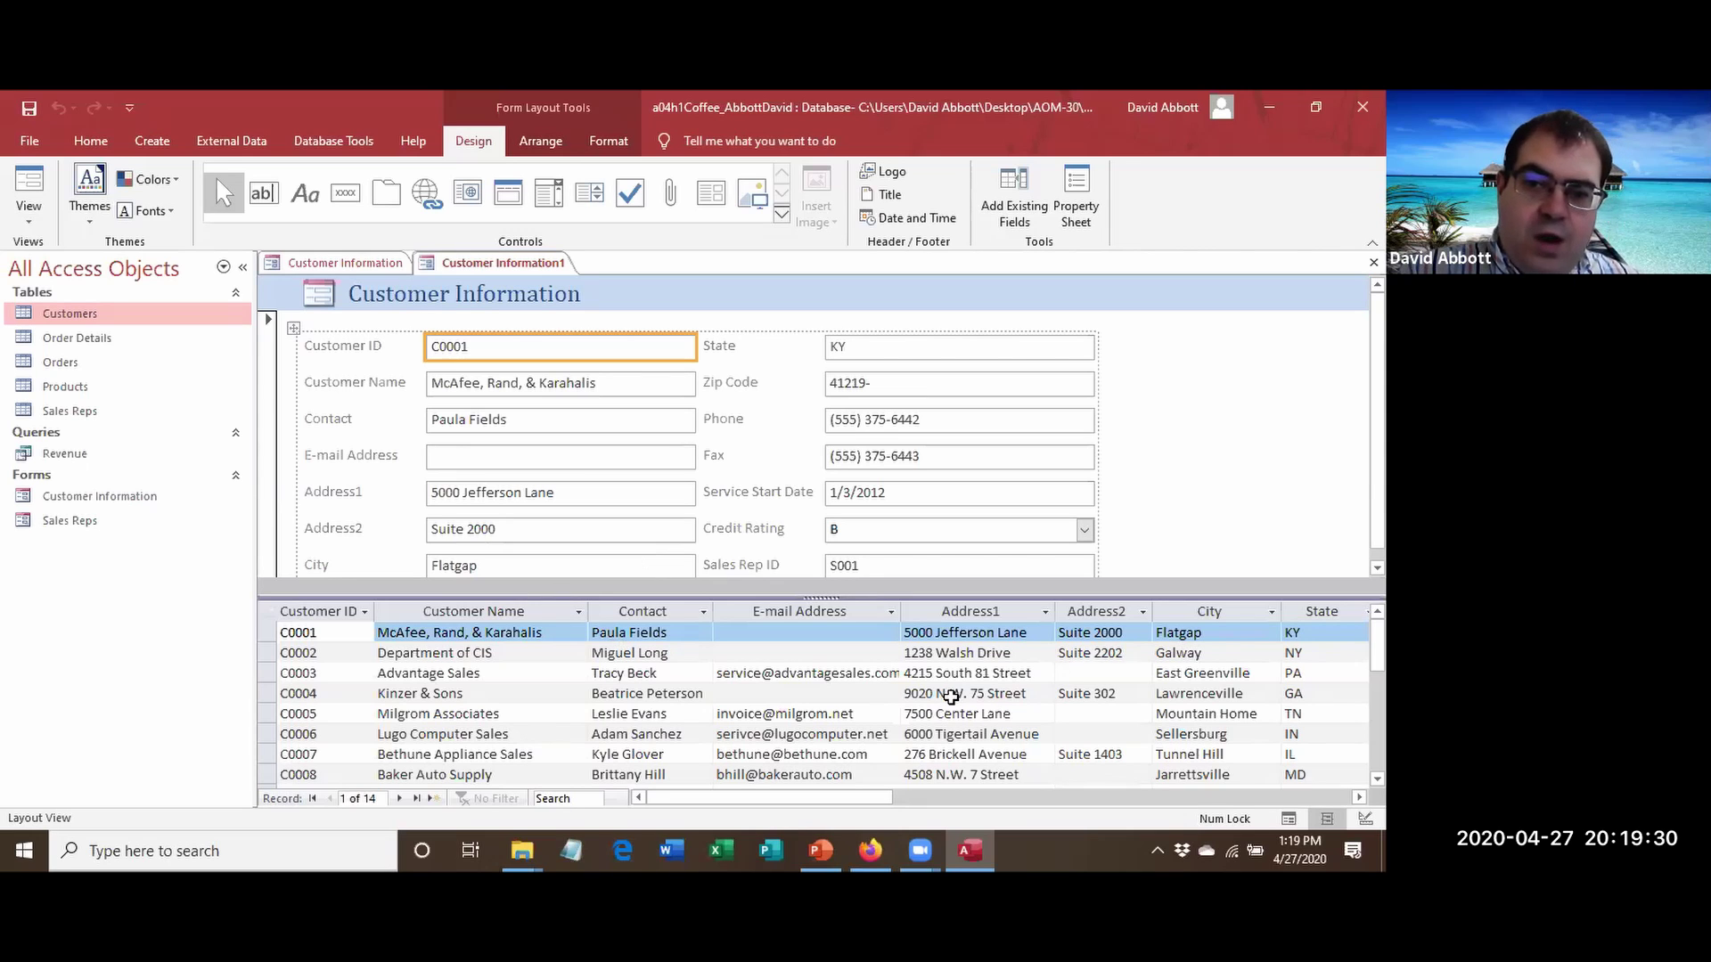
Show customer C0014, Coulter Office Supplies, in the split form's form section.
{"action": "left_click_drag", "start_coordinate": [1377, 646], "coordinate": [1376, 706]}
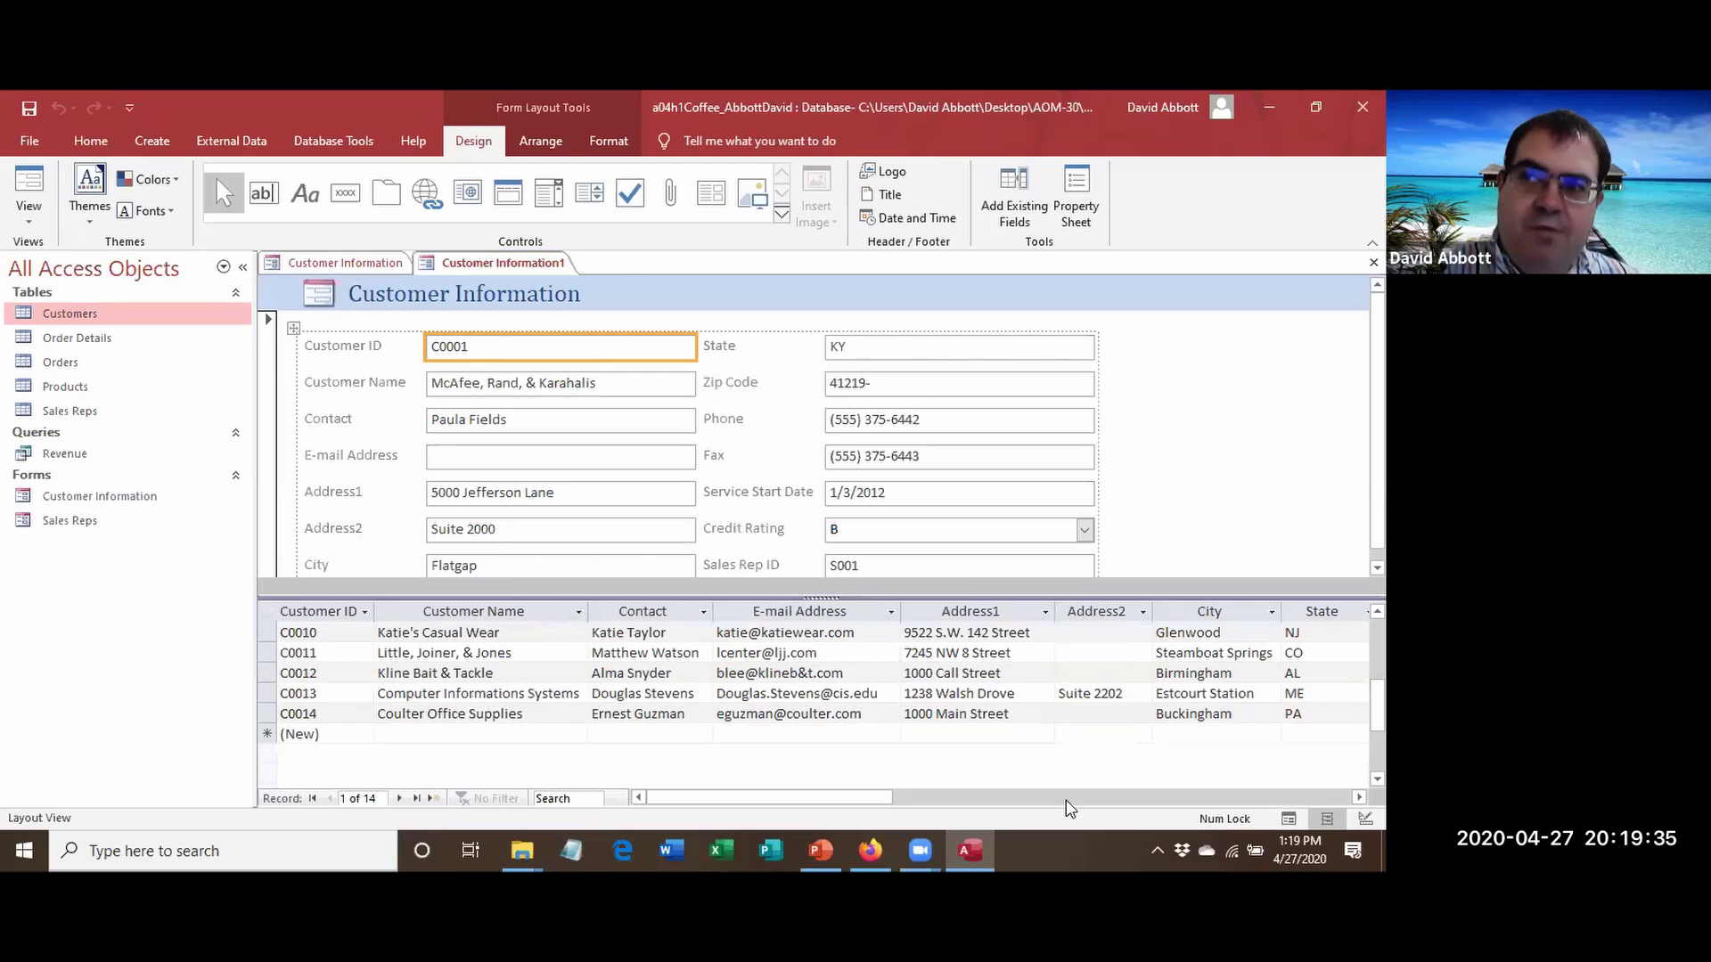
{"action": "left_click", "coordinate": [396, 713]}
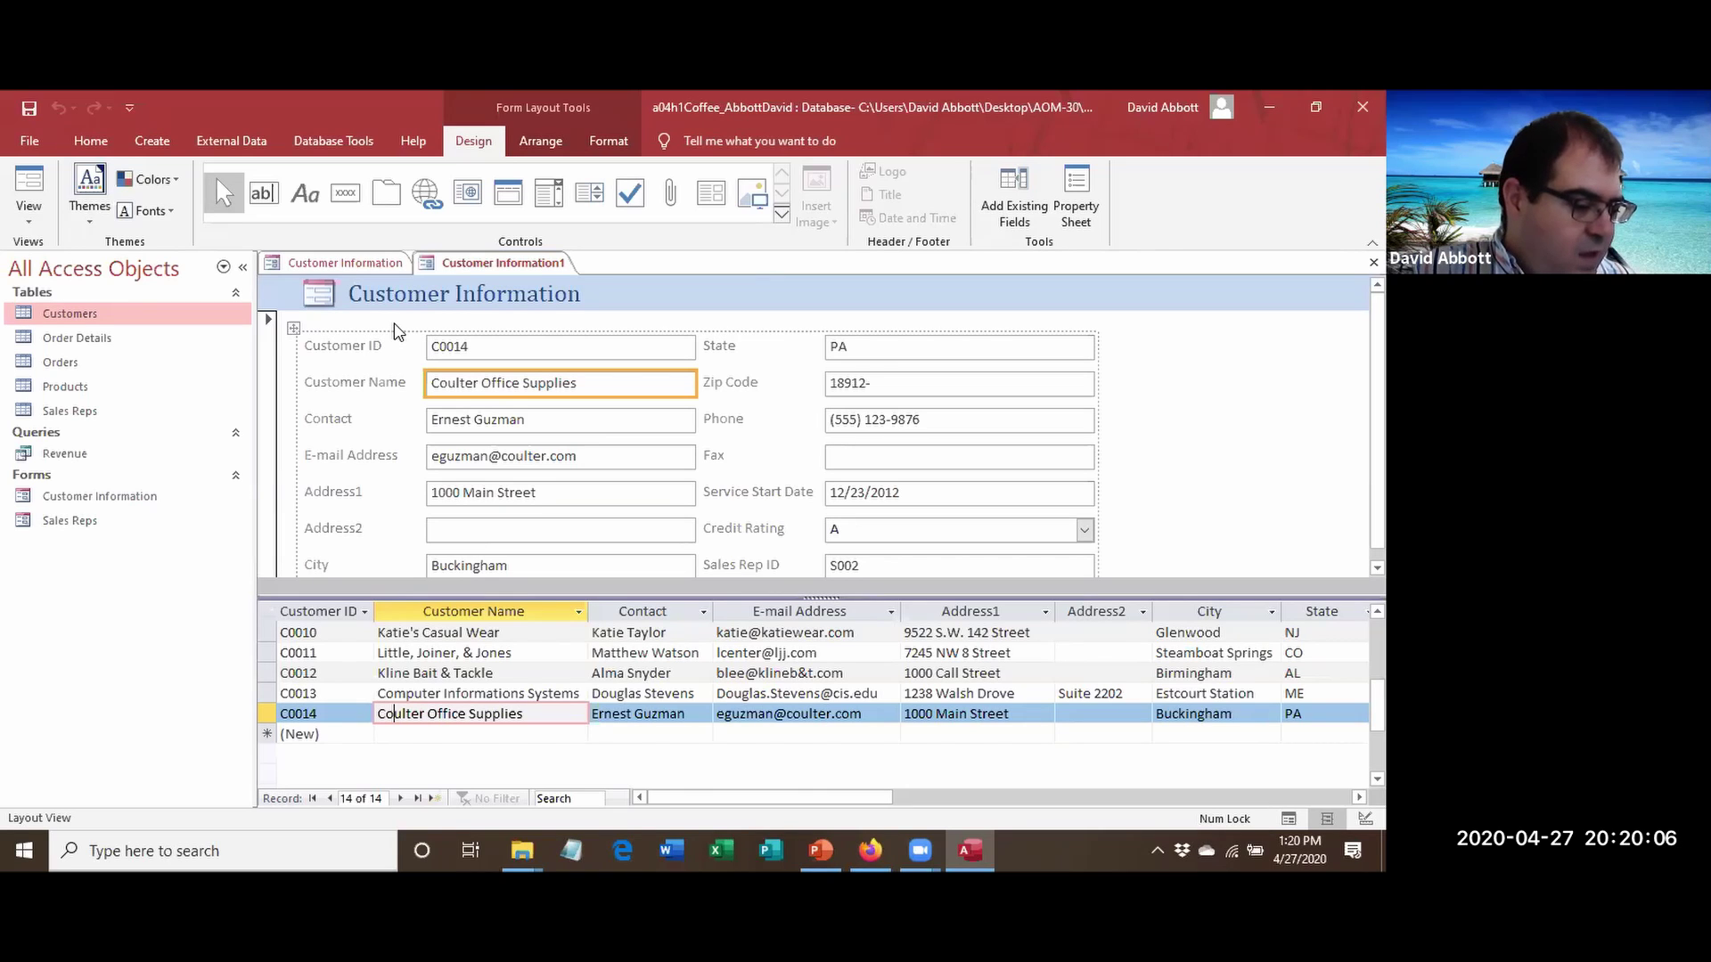
Retitle the split form 'Customers - Split View' and start saving it.
{"action": "left_click", "coordinate": [459, 303]}
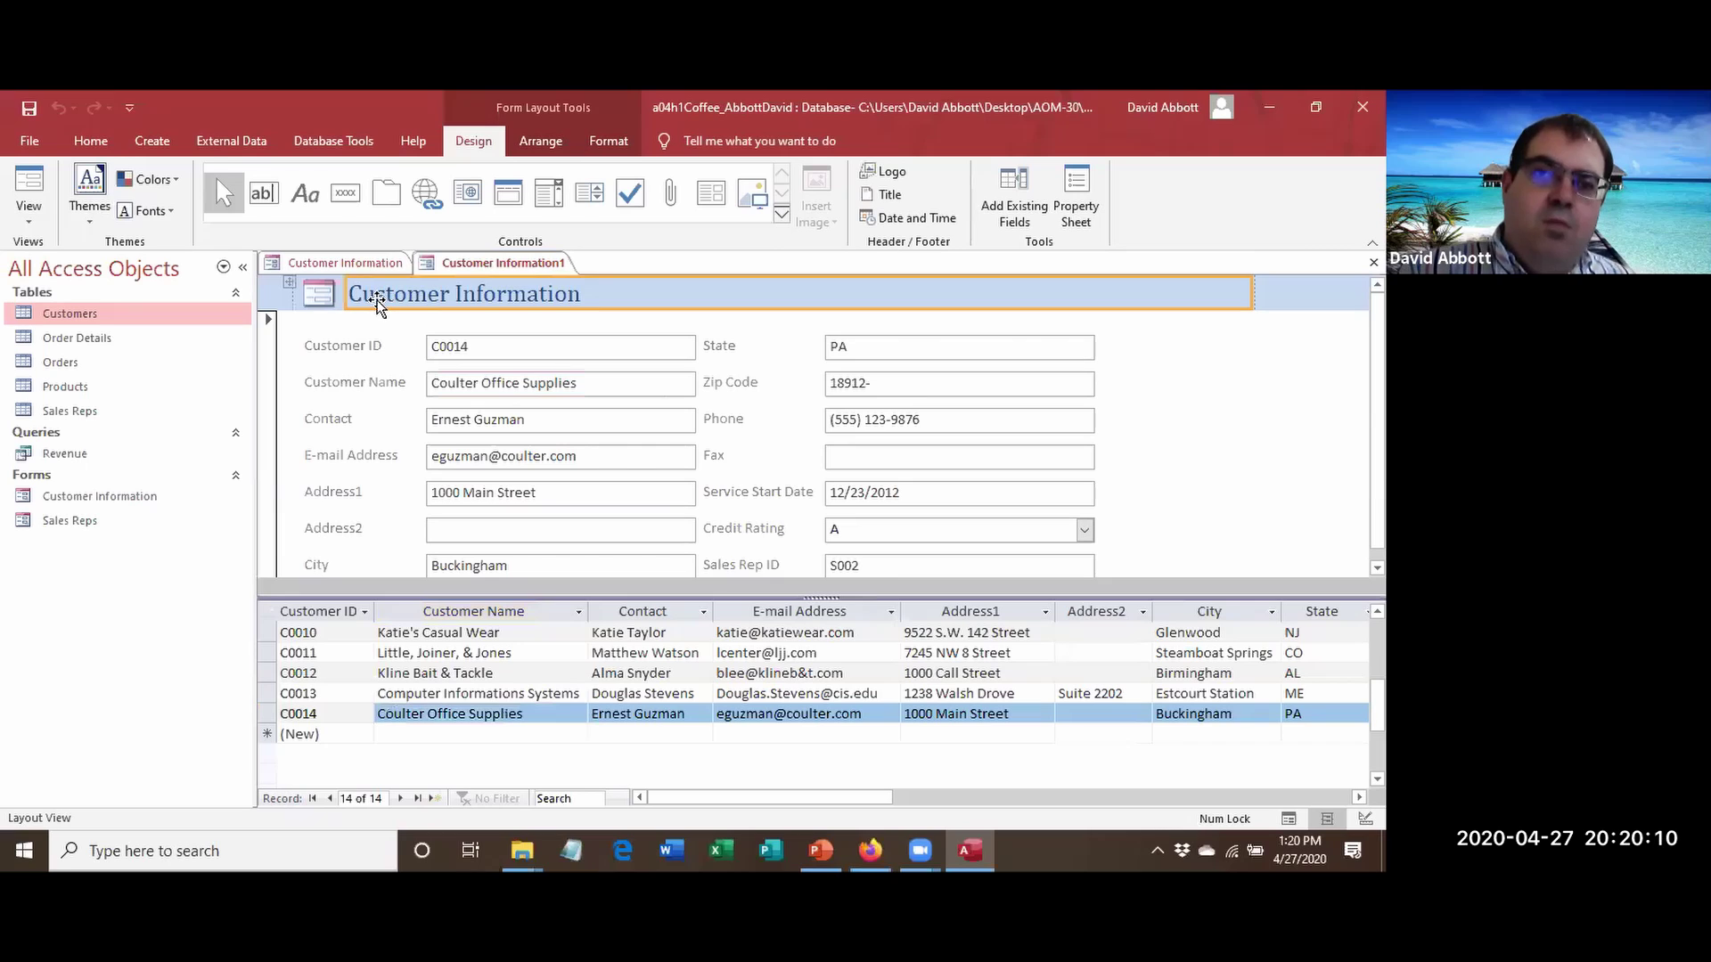
{"action": "left_click", "coordinate": [378, 299]}
{"action": "left_click_drag", "start_coordinate": [350, 299], "coordinate": [630, 279]}
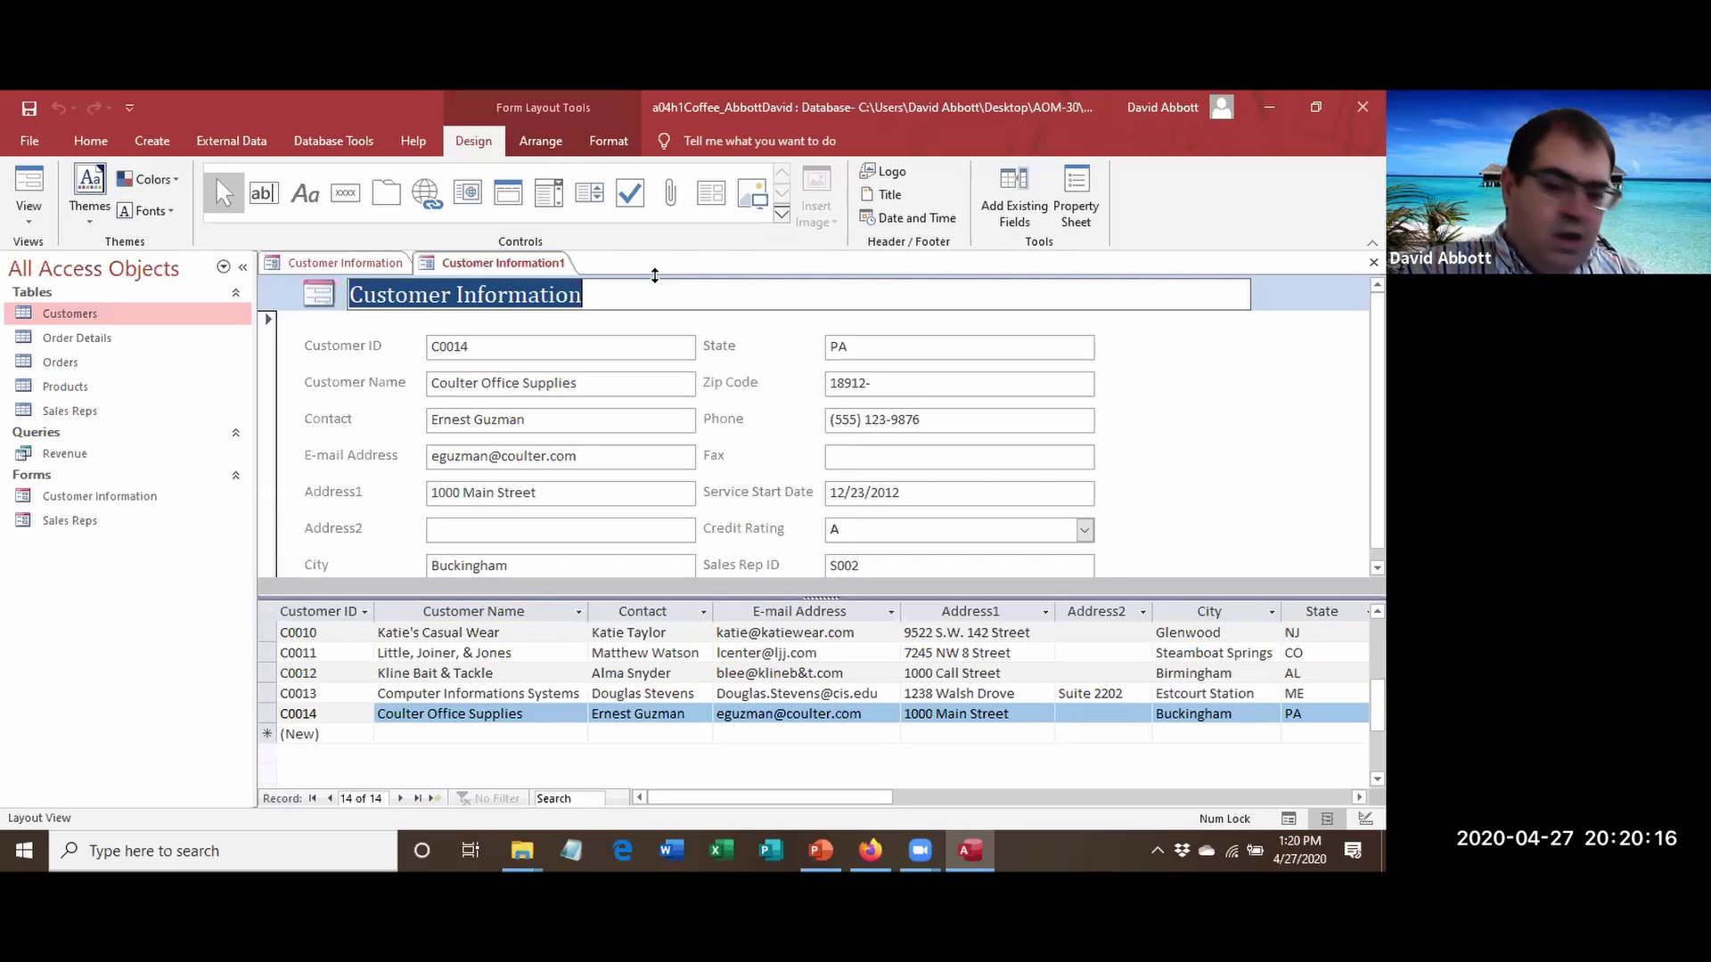
{"action": "type", "text": "Cust"}
{"action": "key", "text": "BackSpace"}
{"action": "key", "text": "BackSpace"}
{"action": "key", "text": "BackSpace"}
{"action": "type", "text": "u"}
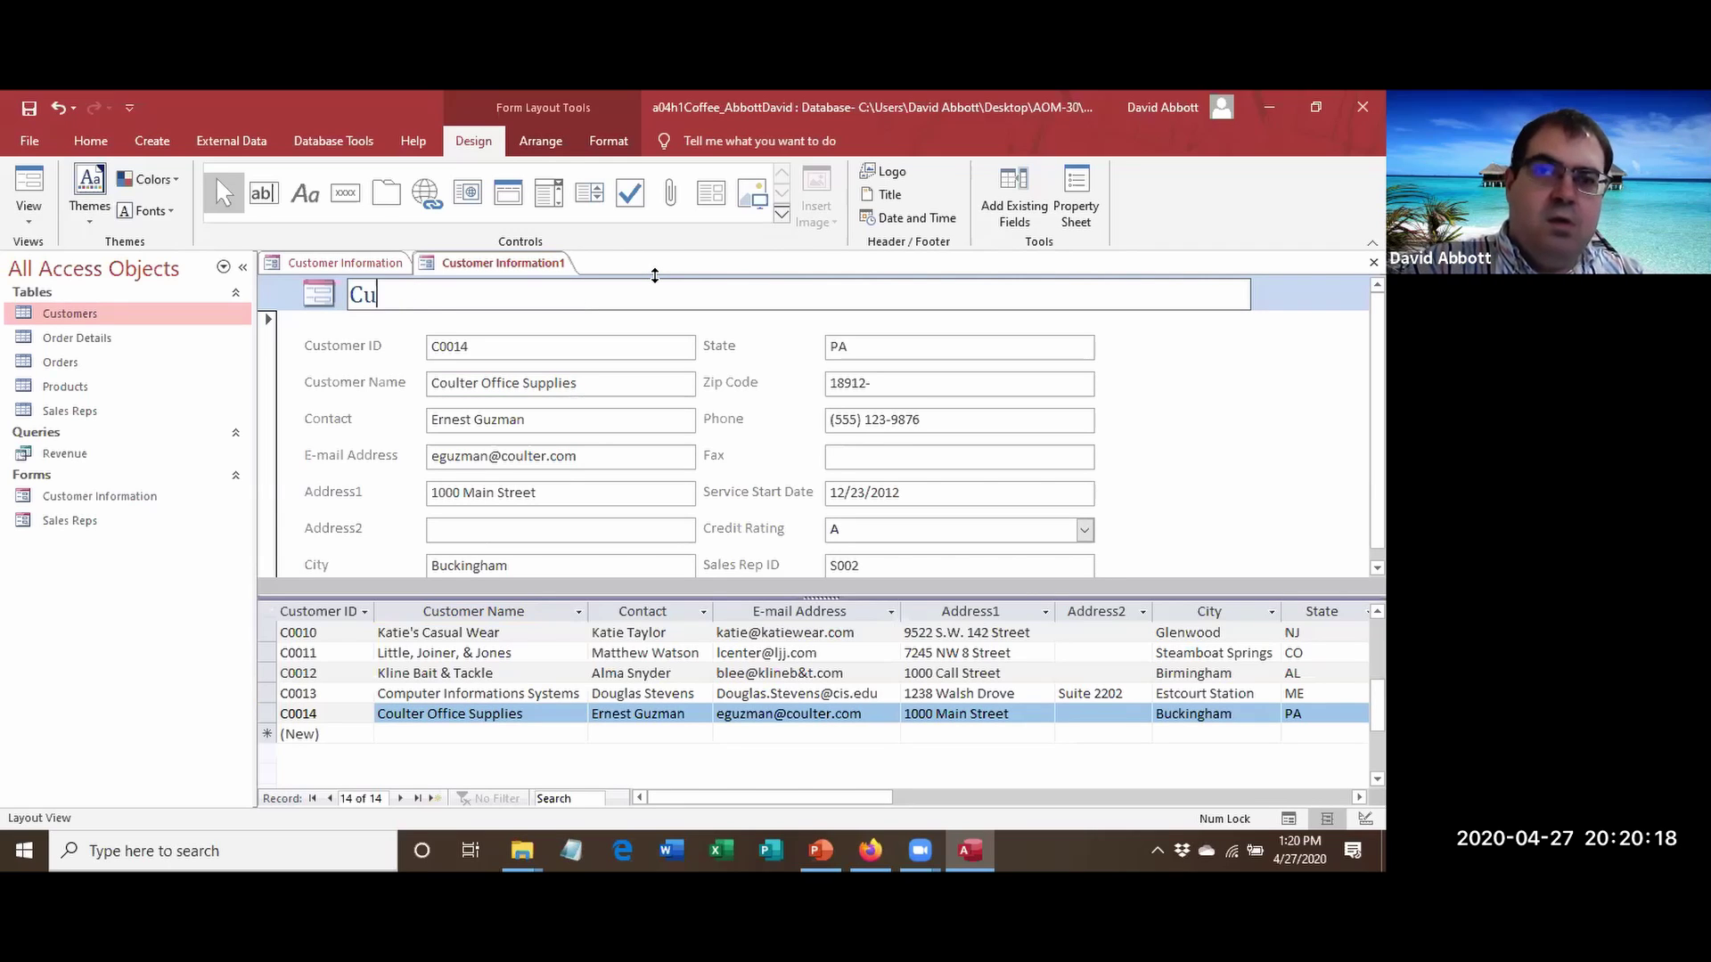
{"action": "type", "text": "stomers - "}
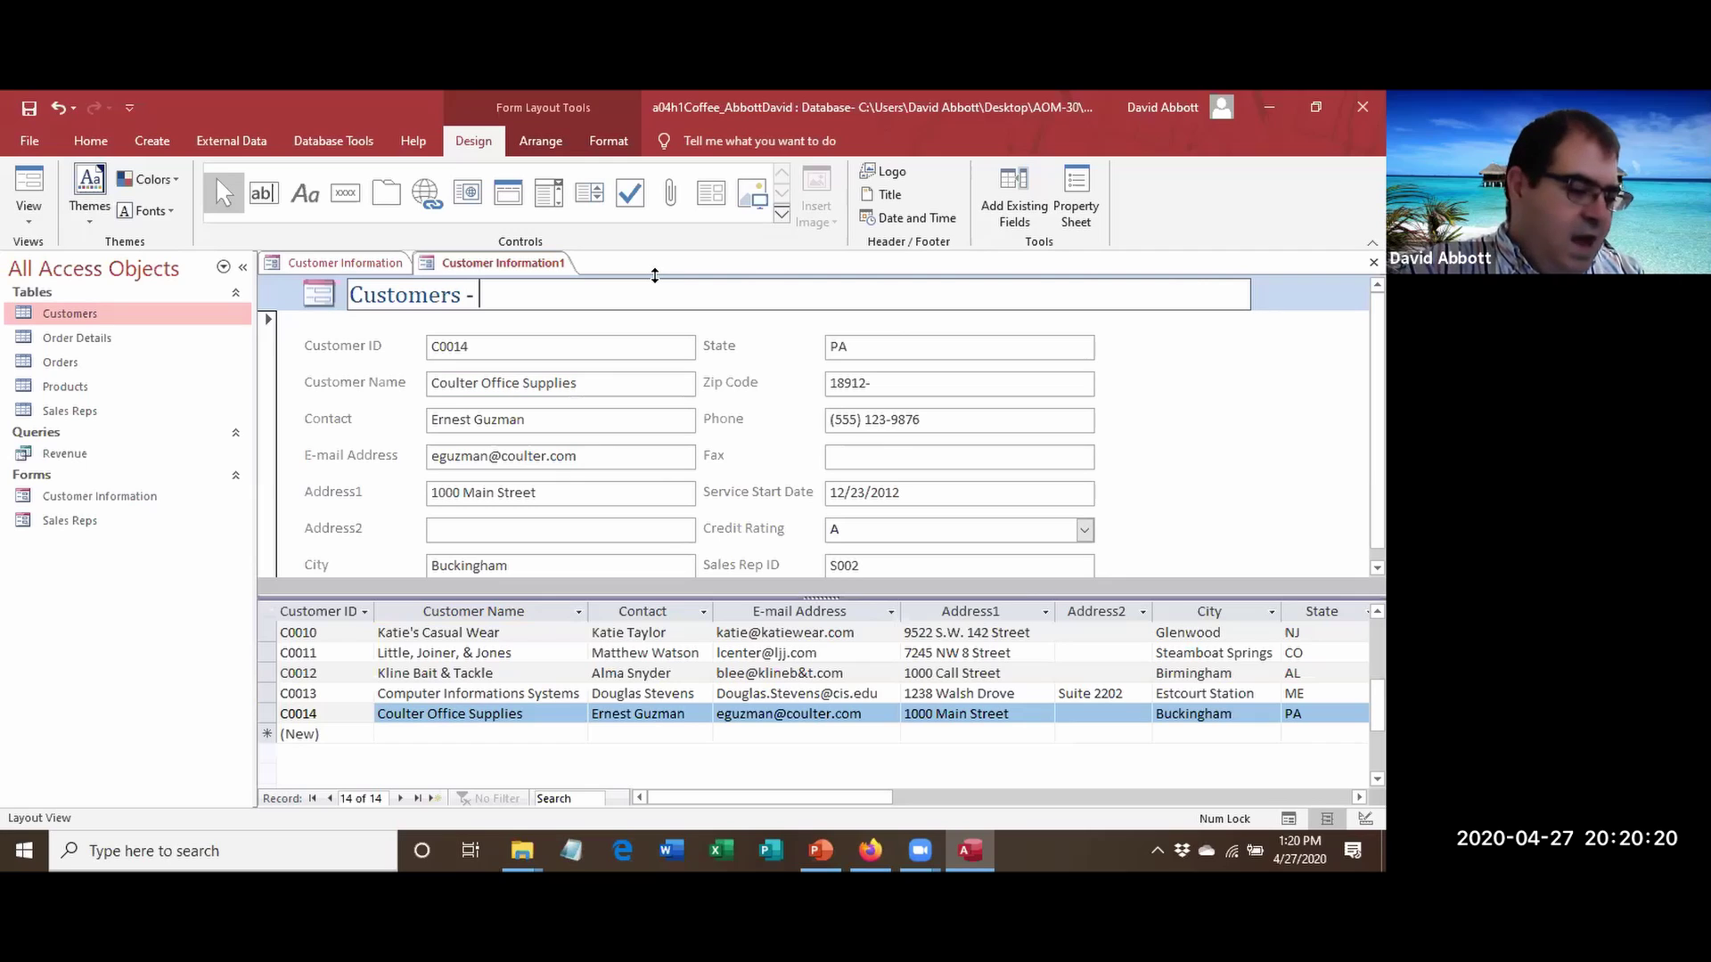
{"action": "type", "text": "Split View"}
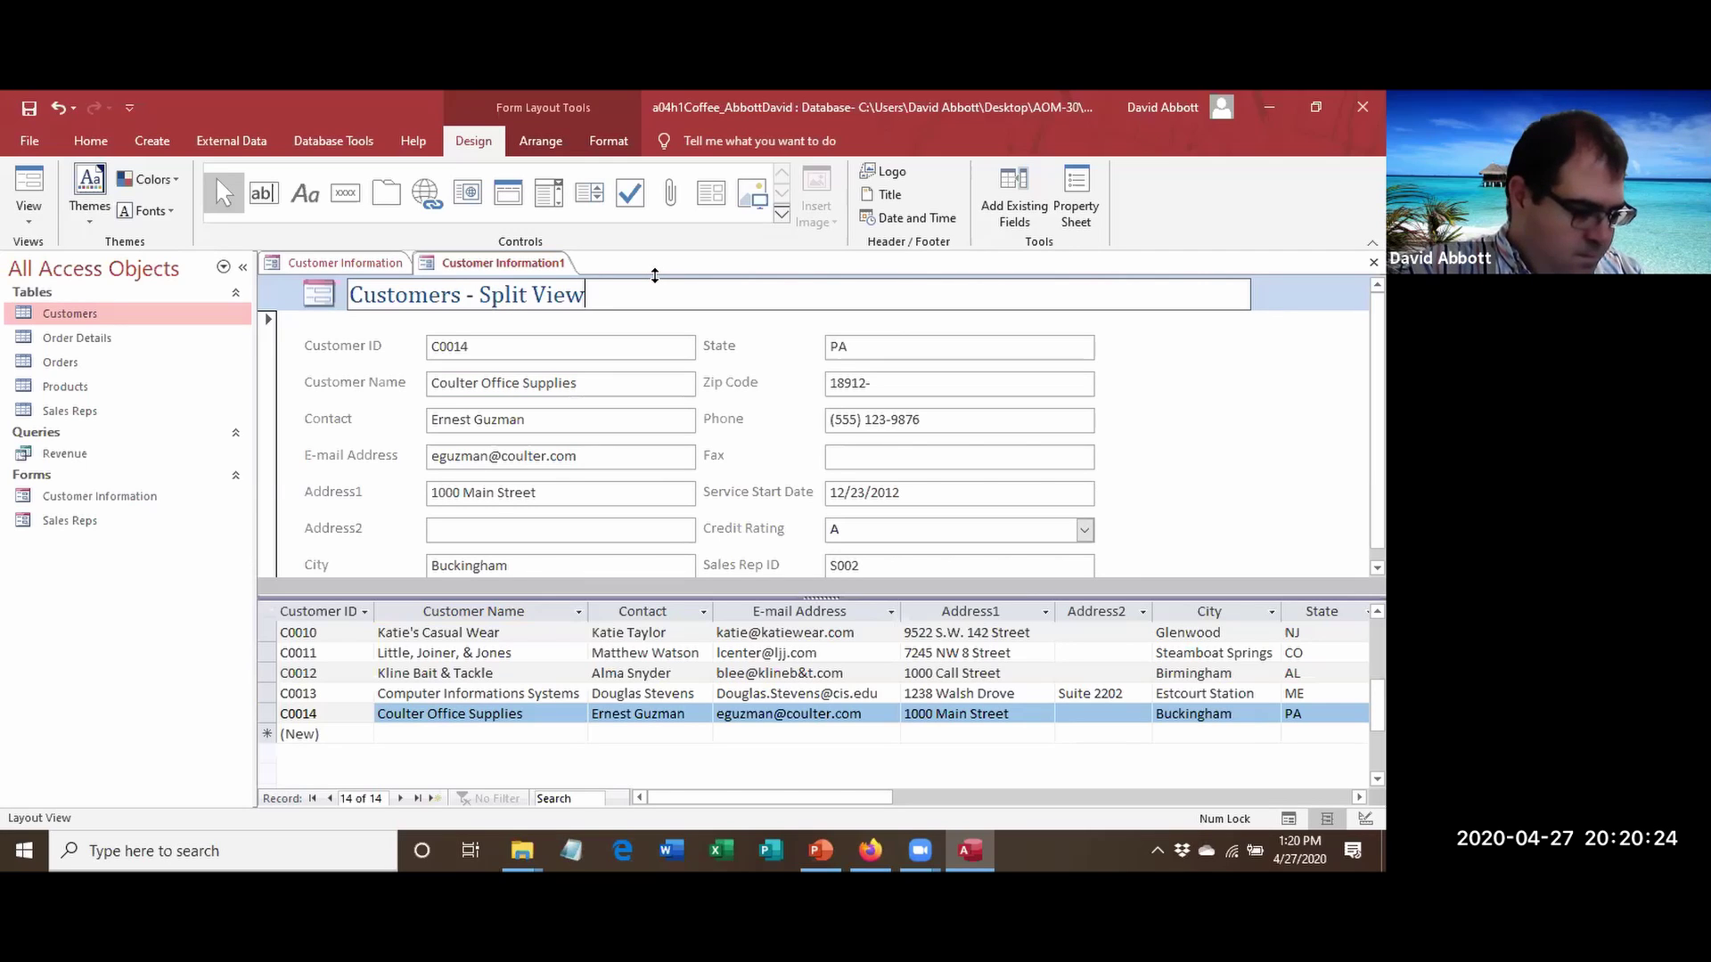
{"action": "key", "text": "Return"}
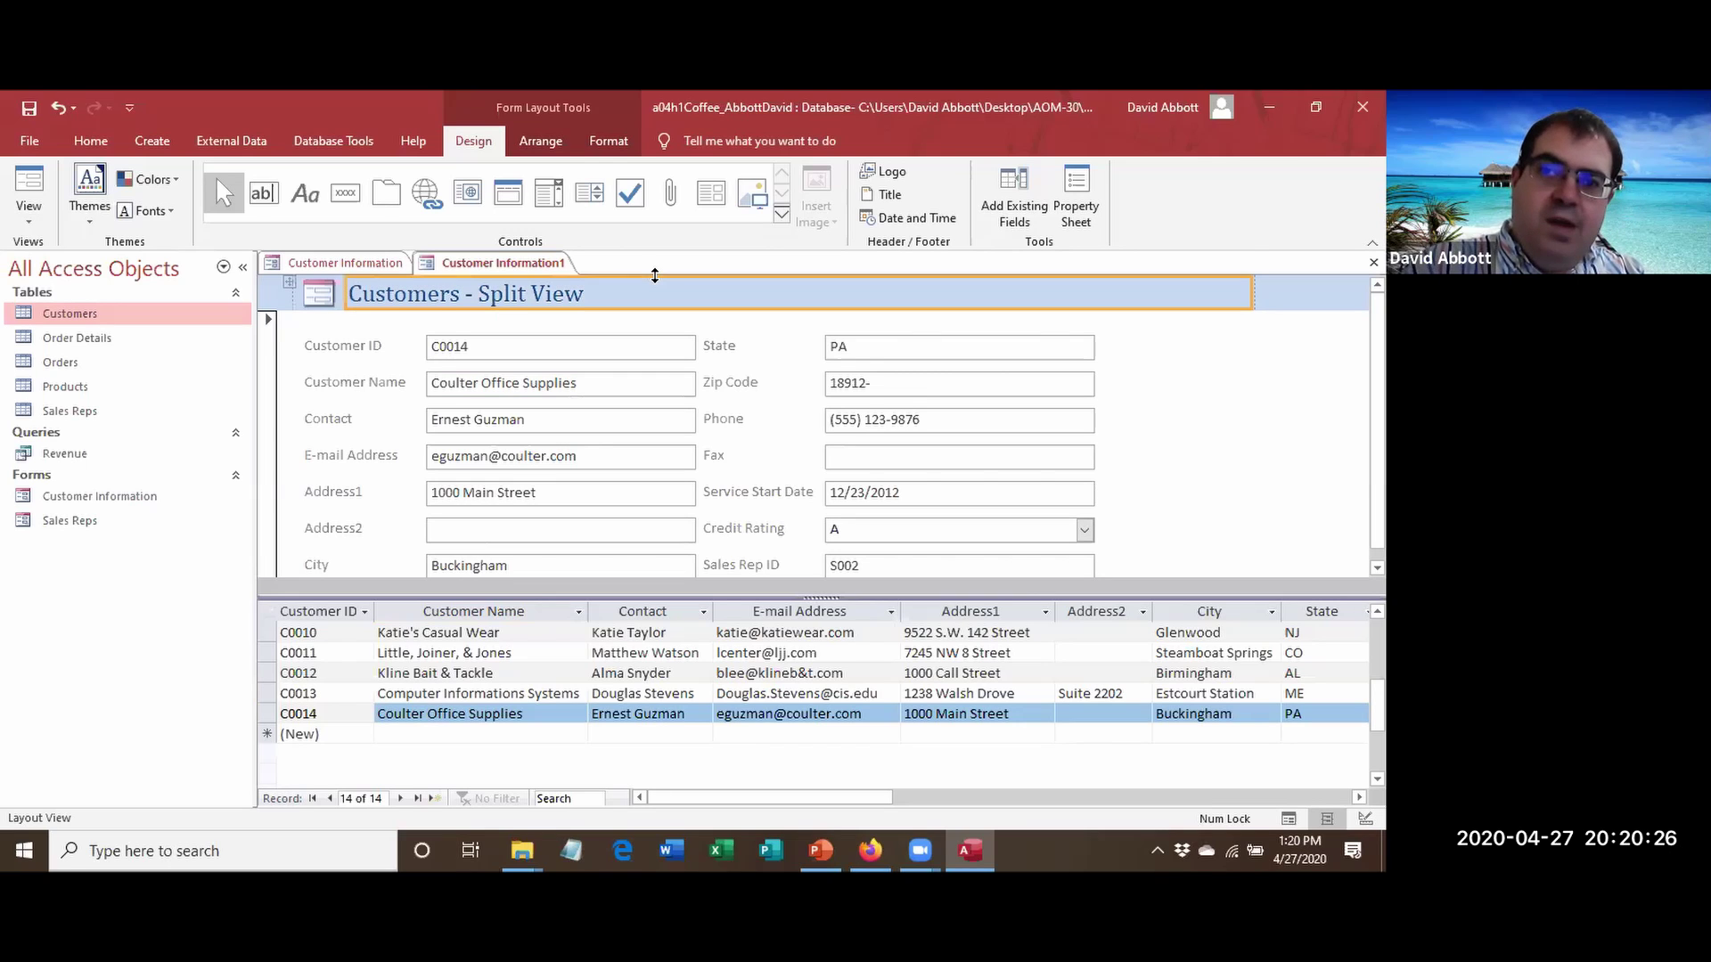
{"action": "left_click", "coordinate": [29, 108]}
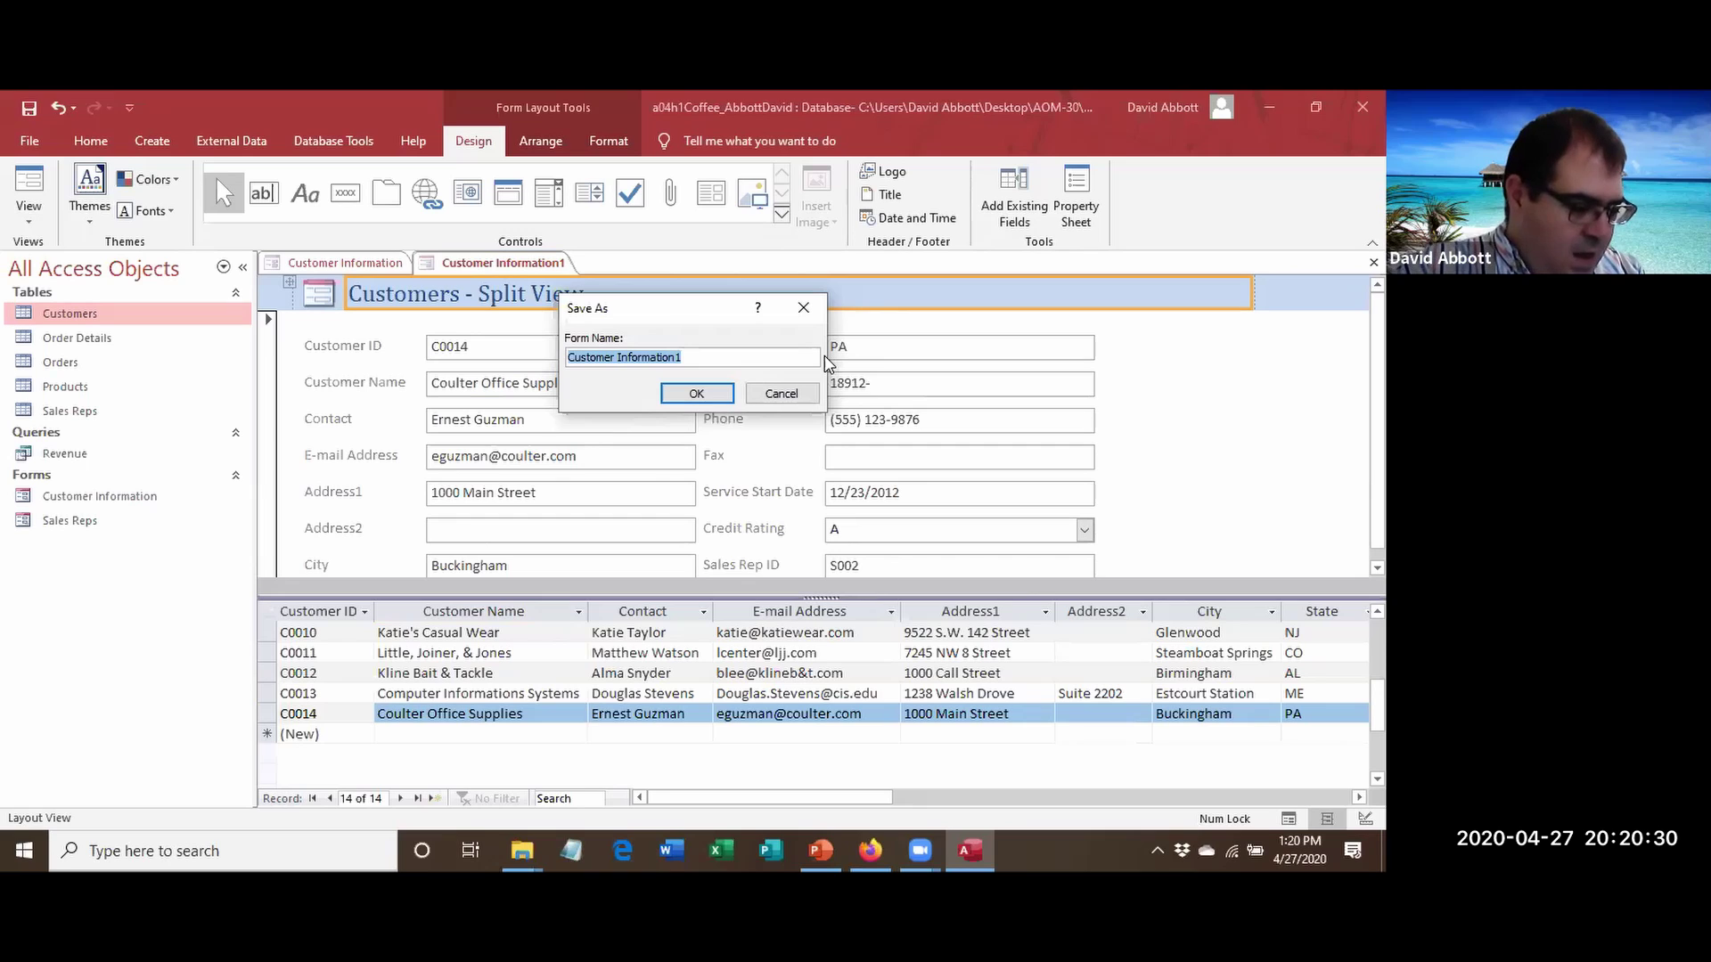
Save the new split form under the name 'Customers - Split View'.
{"action": "type", "text": "Custo"}
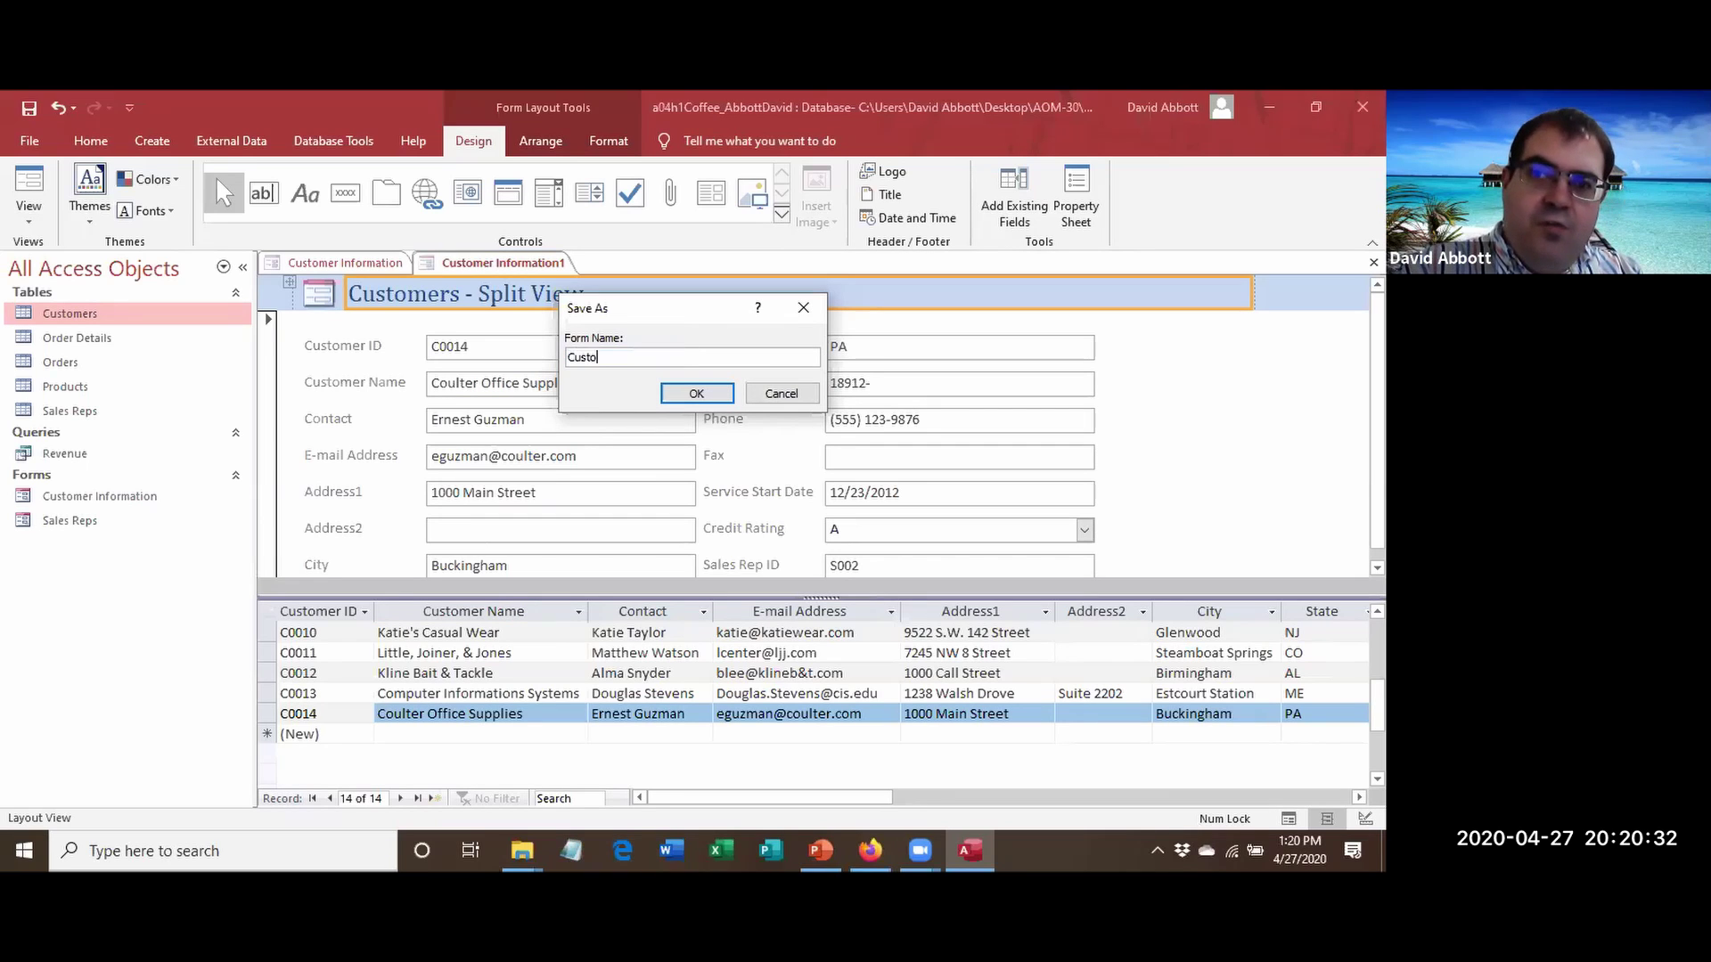
{"action": "type", "text": "mers - Split"}
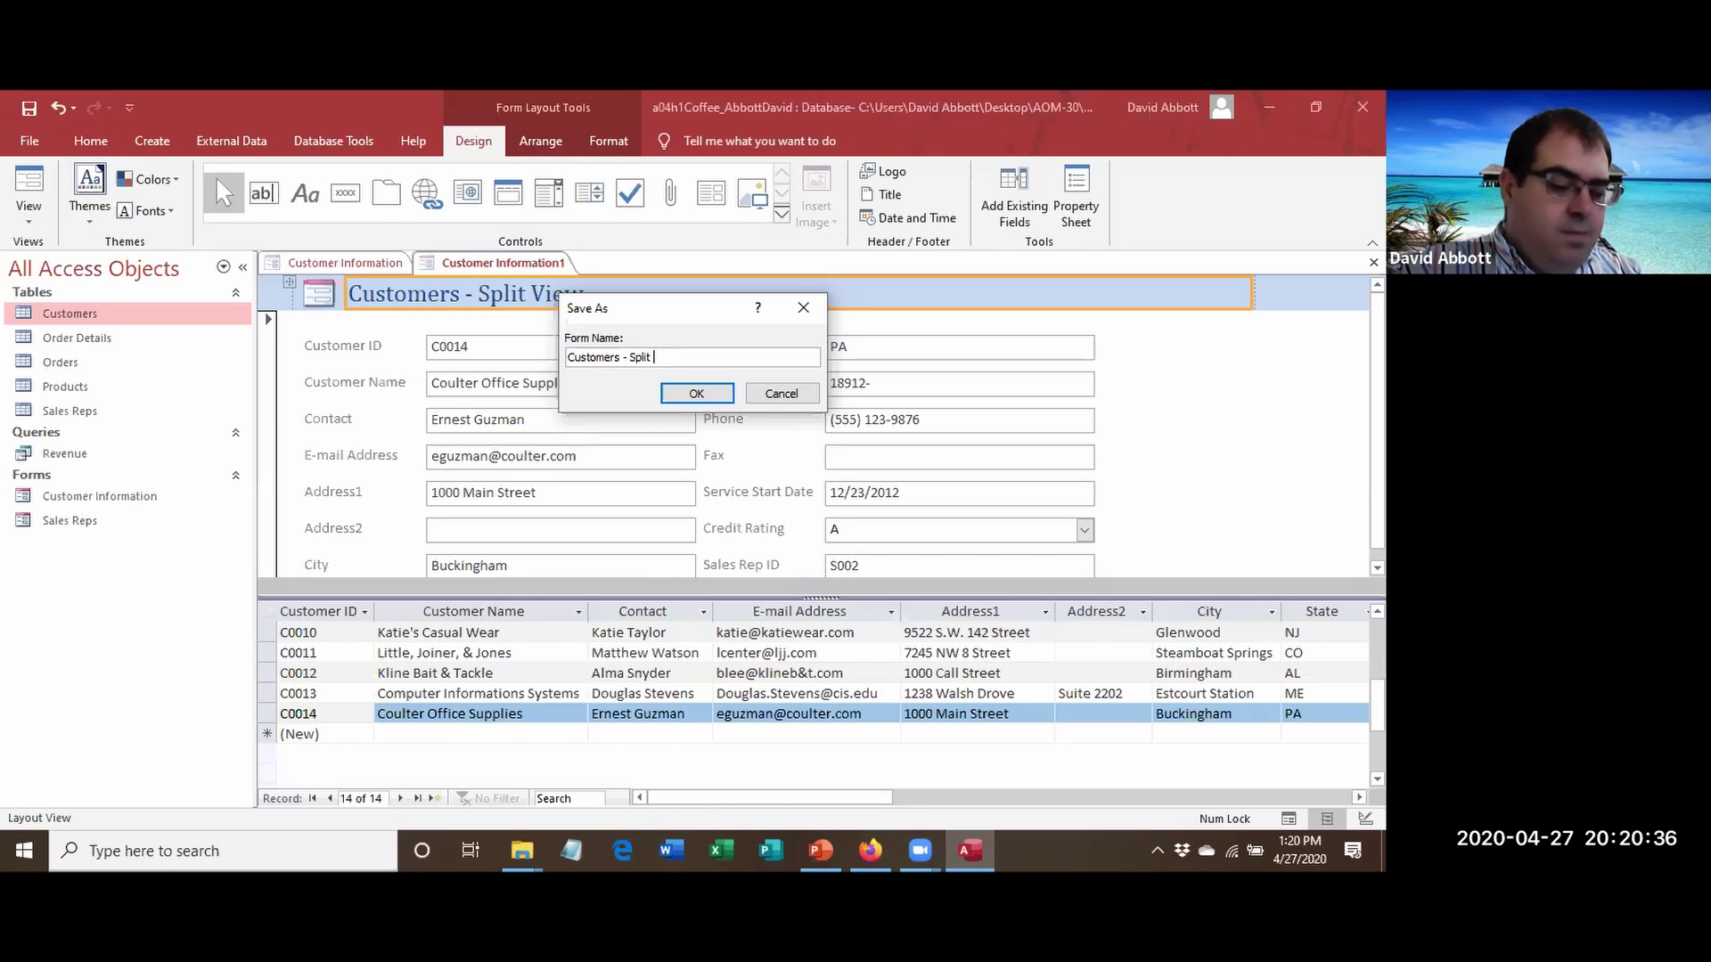
{"action": "type", "text": " View"}
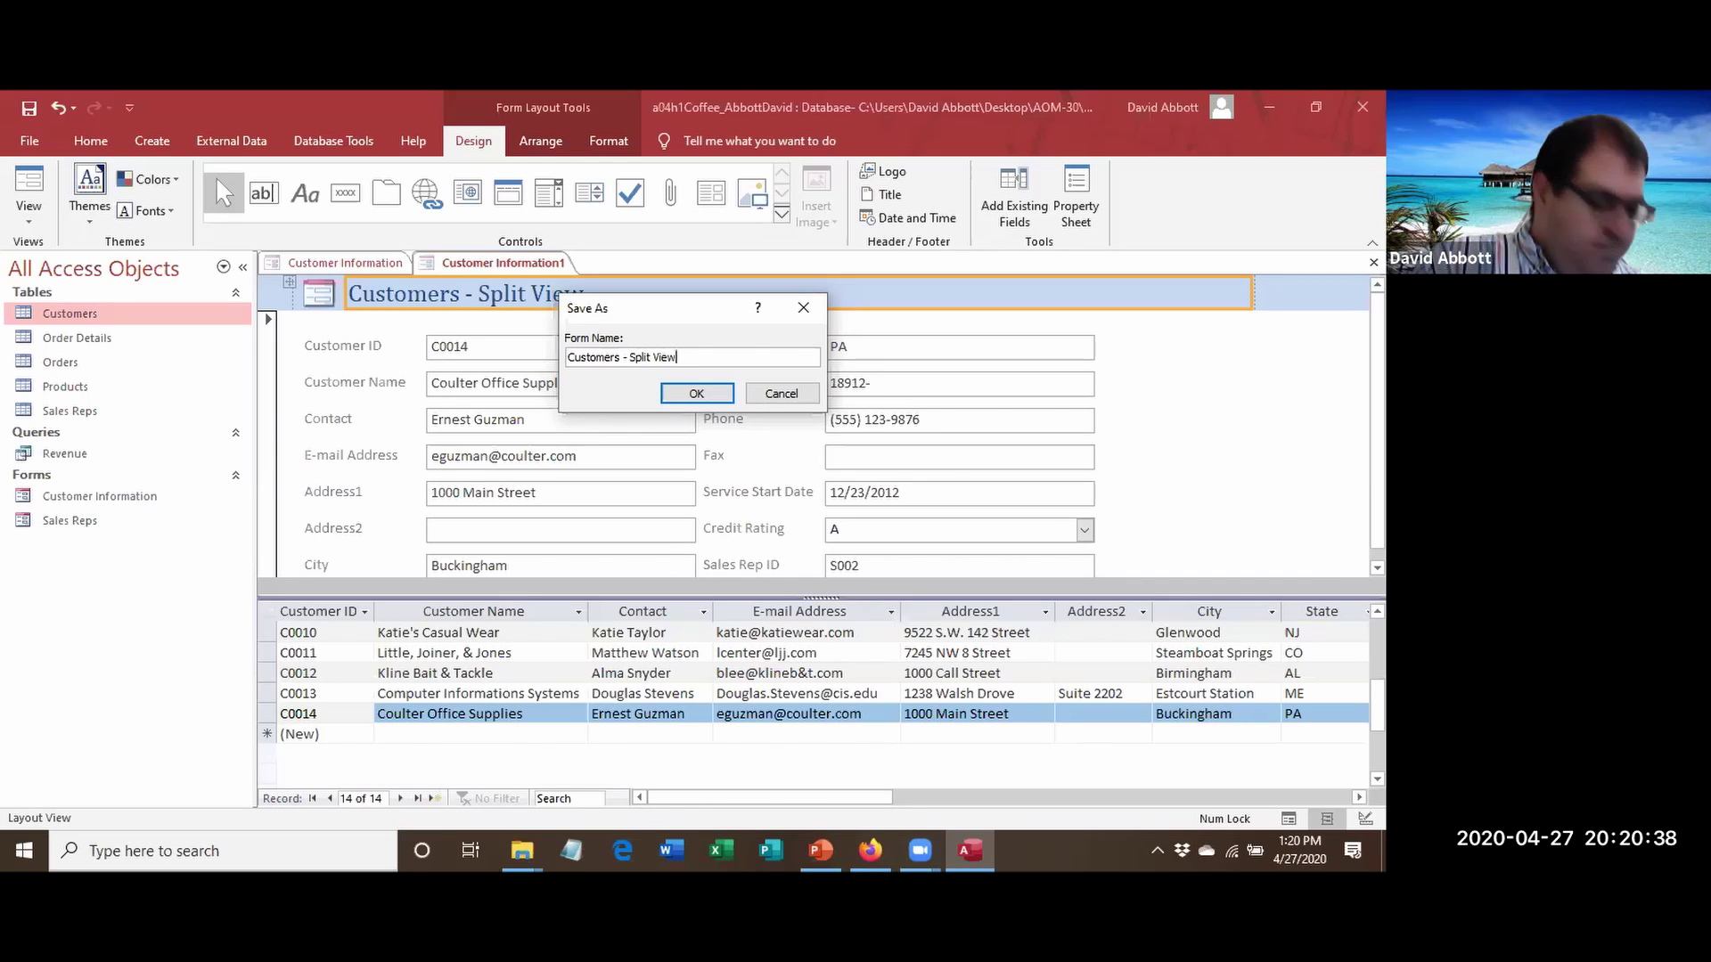
{"action": "left_click", "coordinate": [696, 393]}
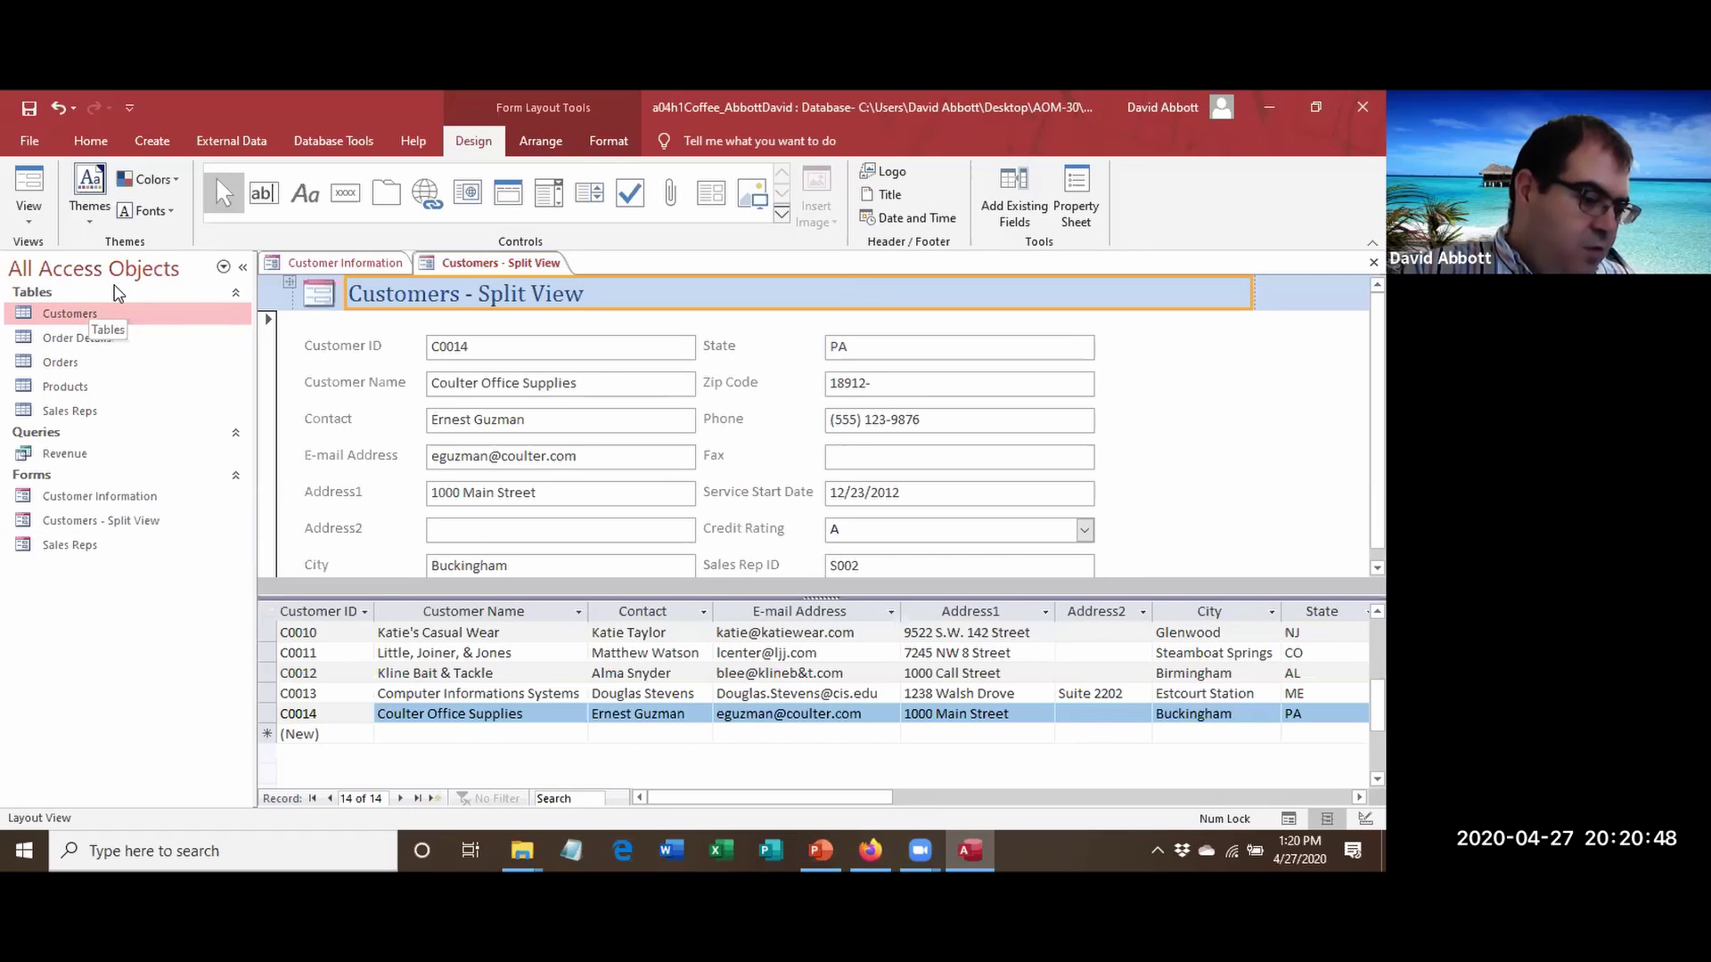
Close the Customers - Split View and Customer Information forms, then select the Products table.
{"action": "right_click", "coordinate": [506, 260]}
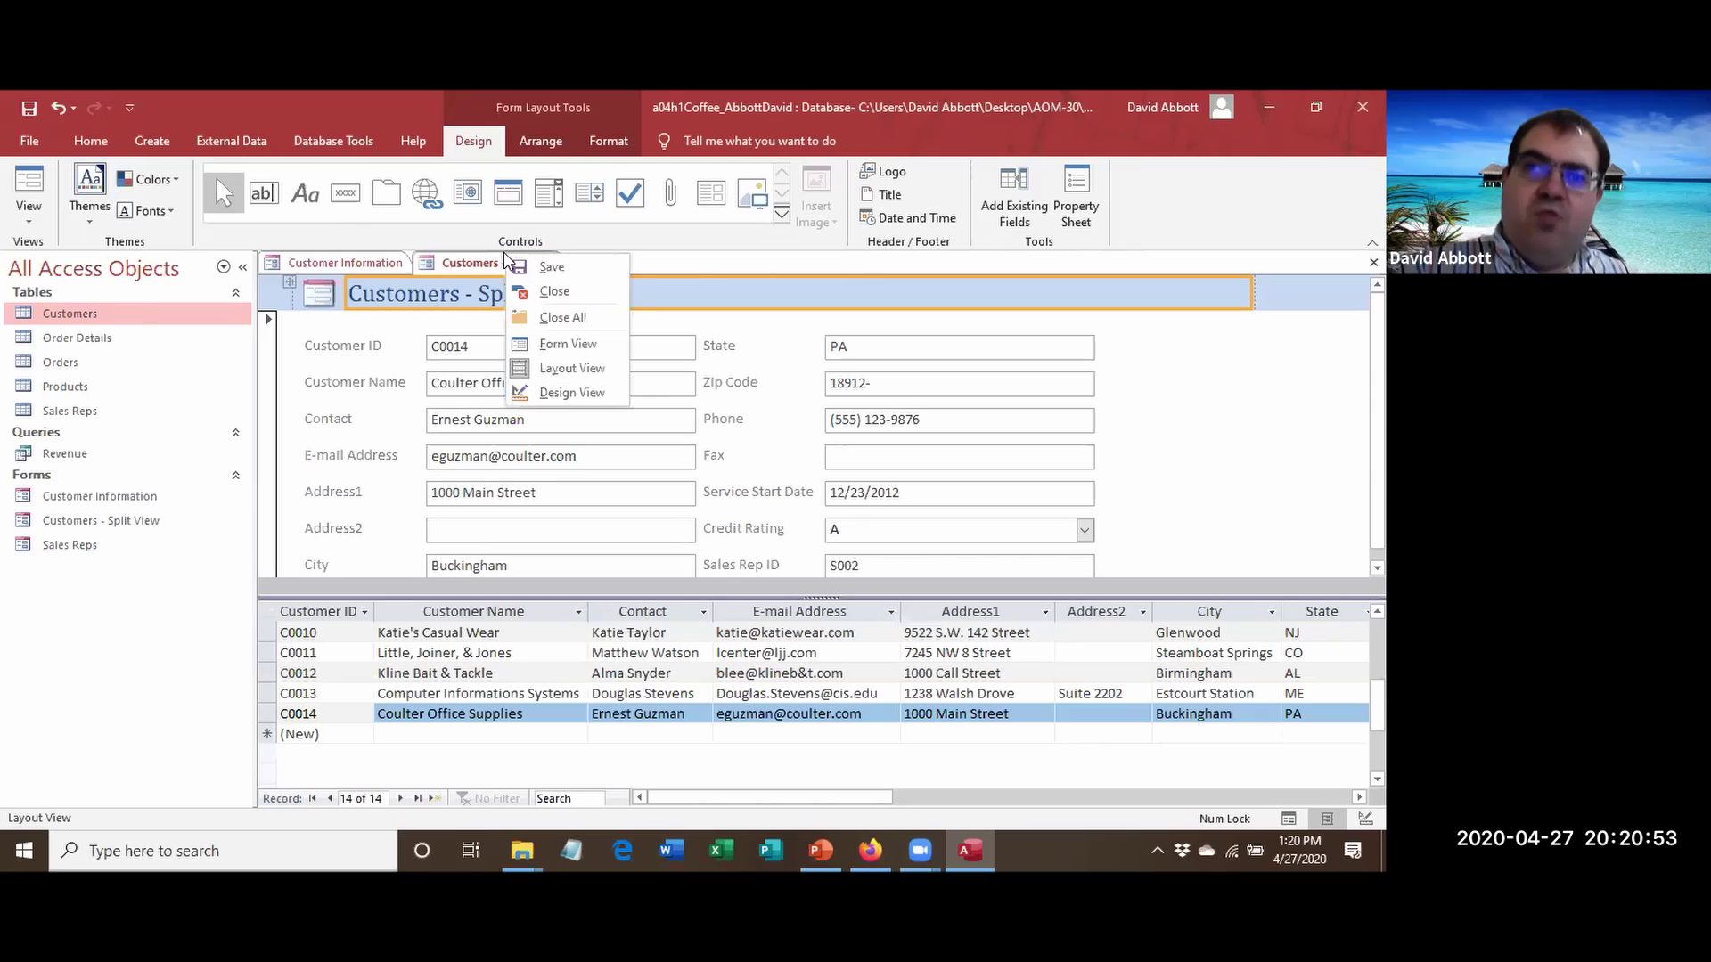
{"action": "left_click", "coordinate": [533, 286]}
{"action": "right_click", "coordinate": [368, 274]}
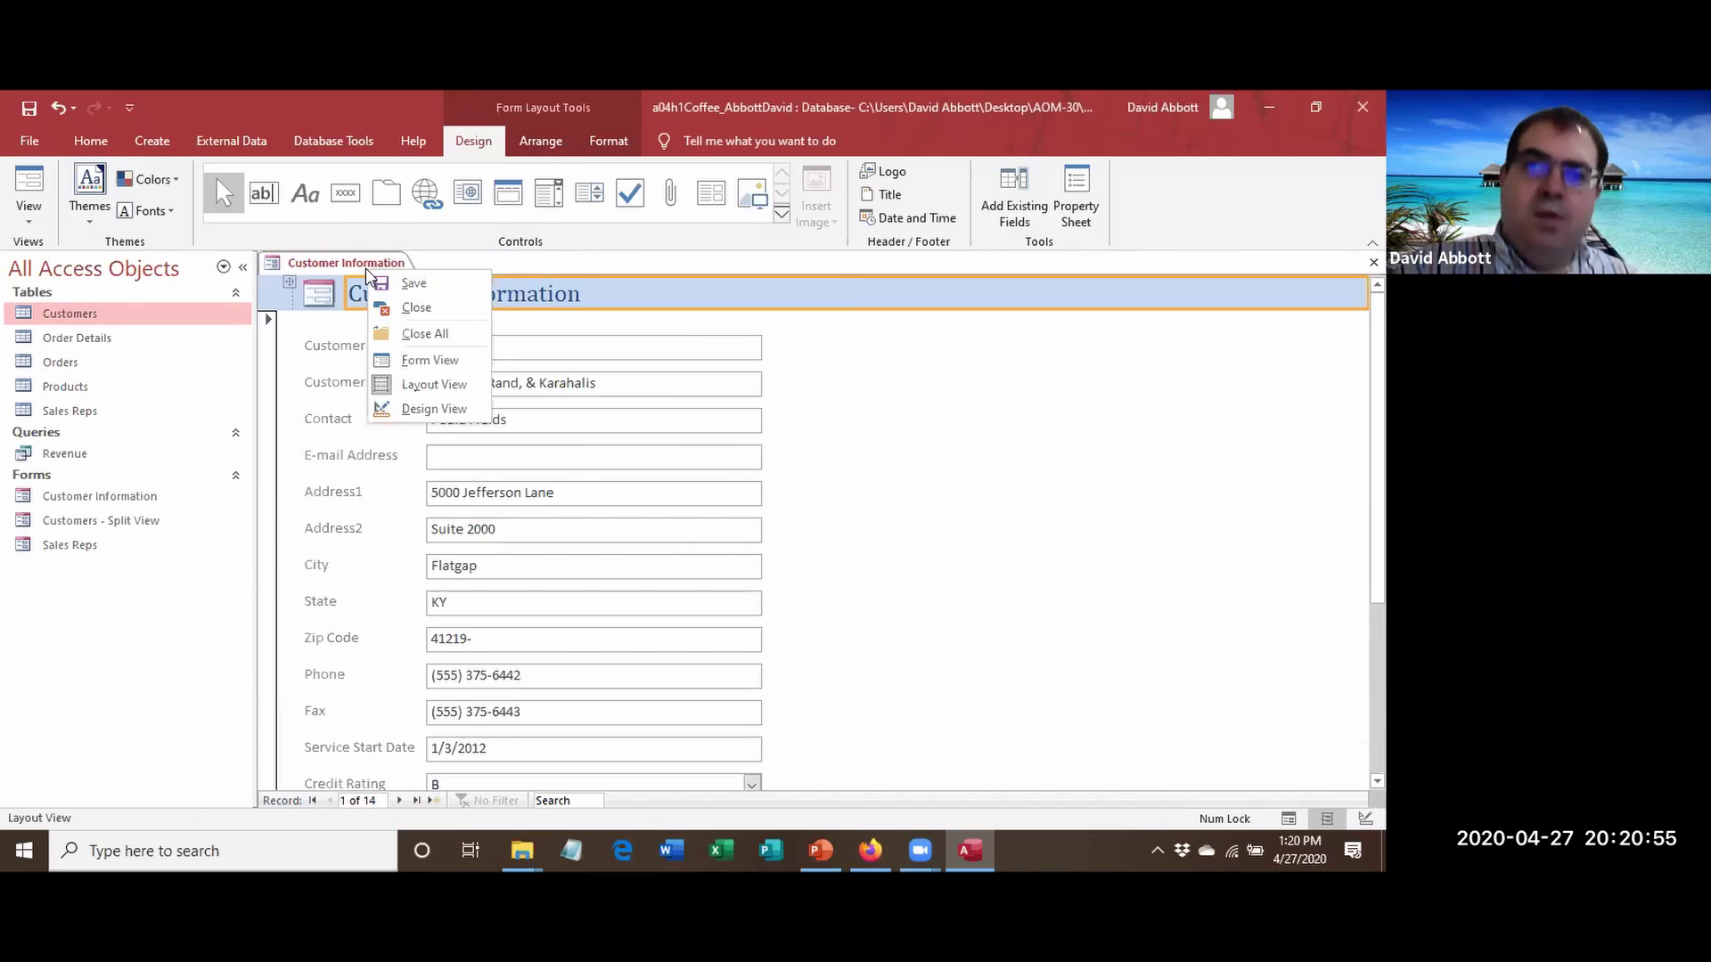
{"action": "left_click", "coordinate": [403, 308]}
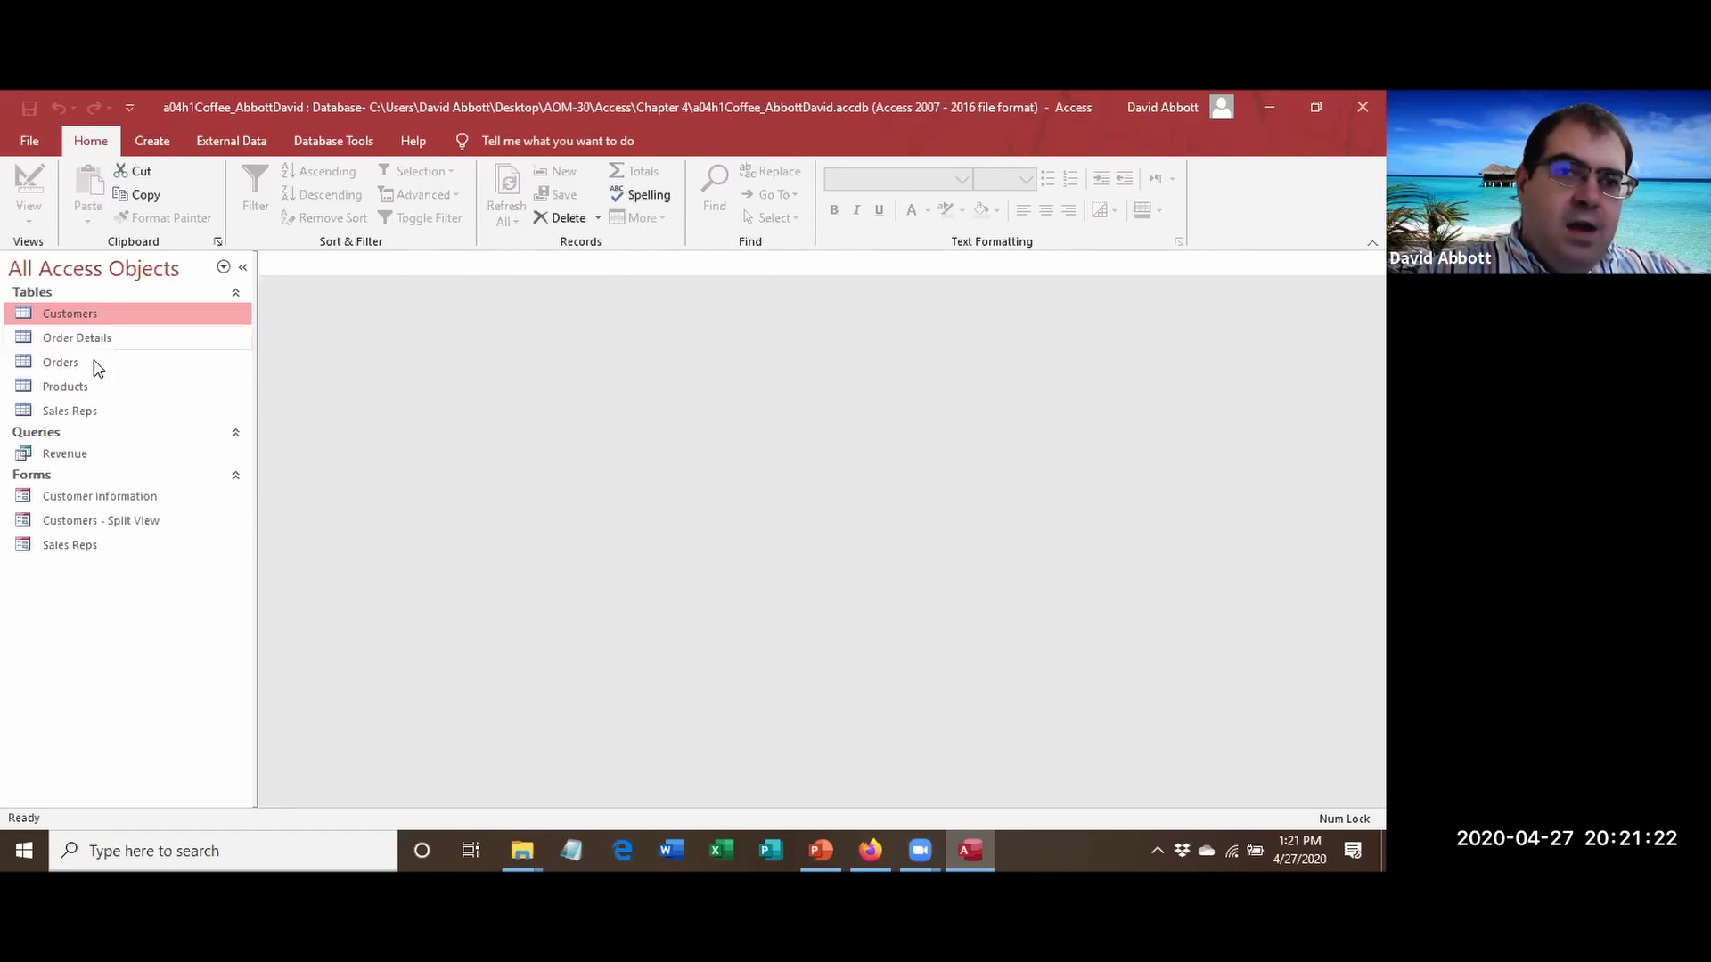
{"action": "left_click", "coordinate": [100, 389]}
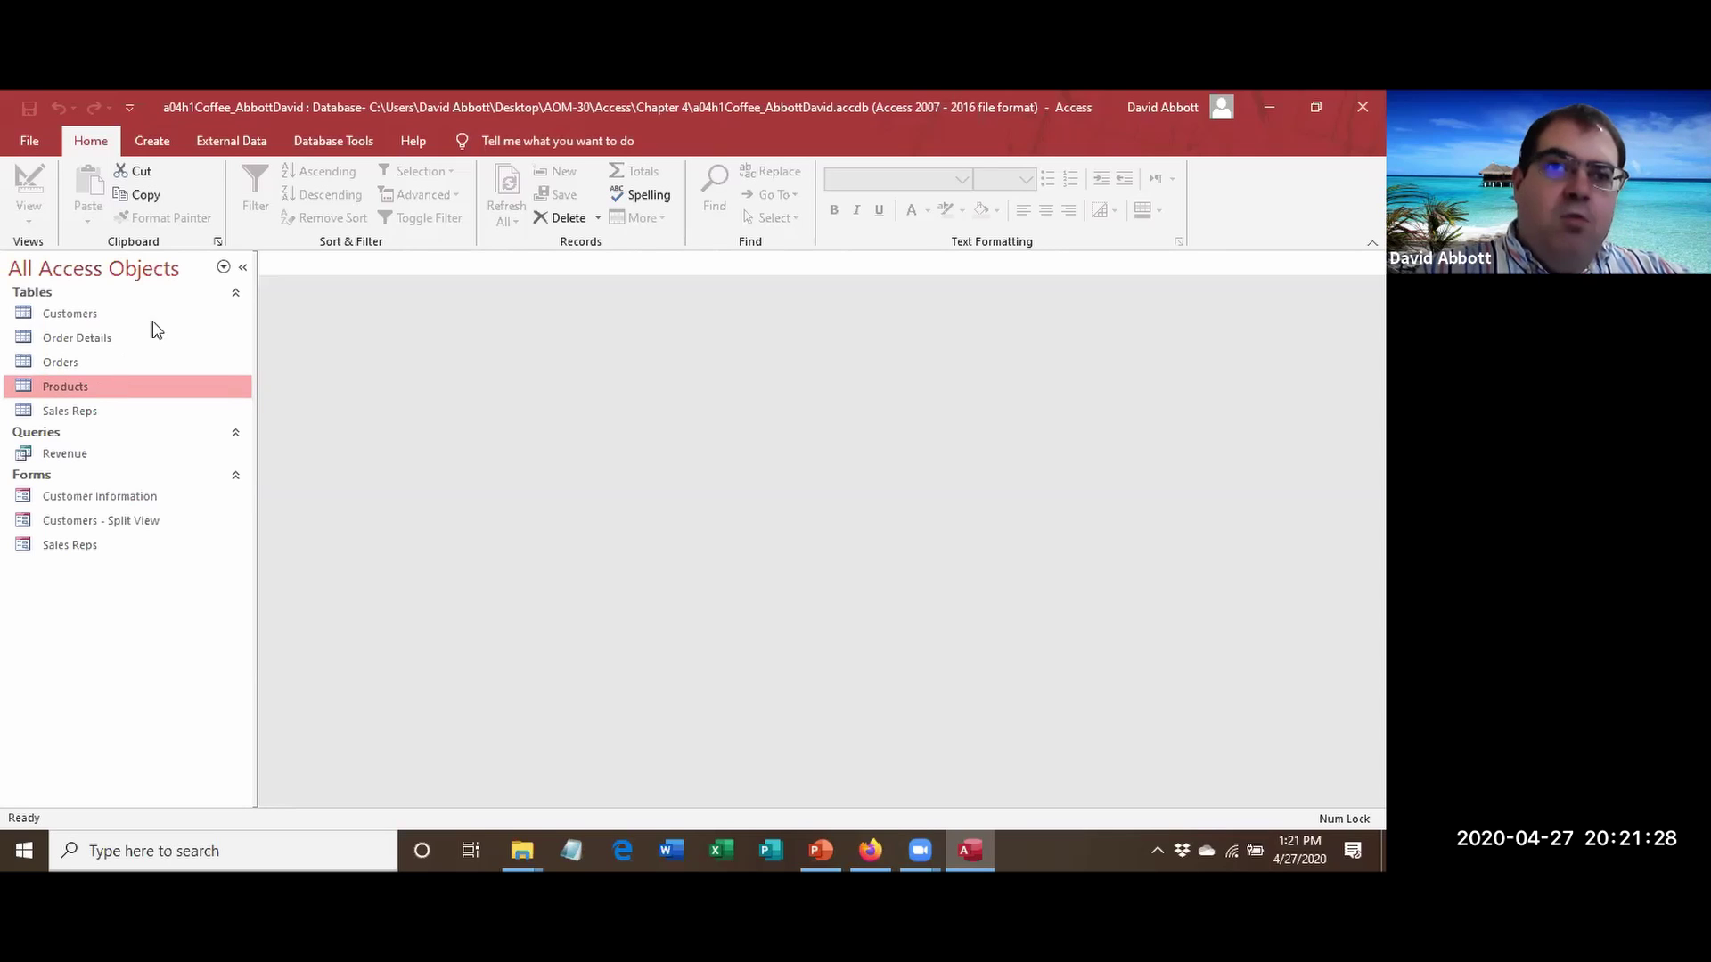
Generate a Multiple Items form from the Products table and select its title.
{"action": "left_click", "coordinate": [153, 141]}
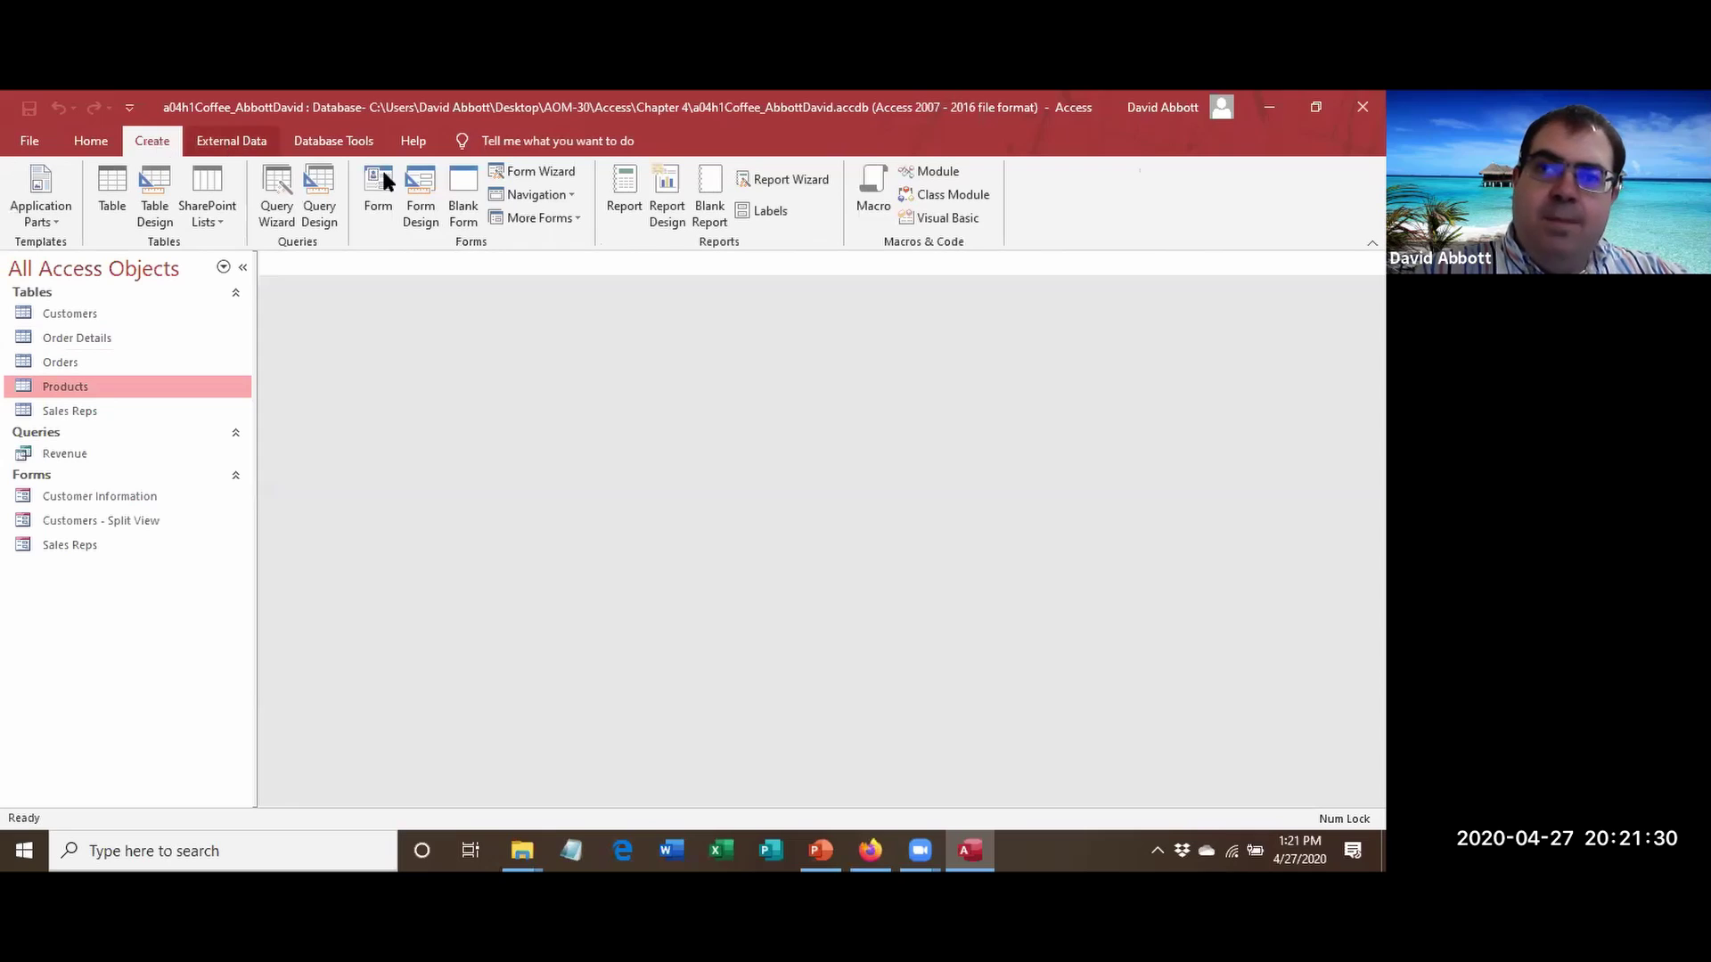
{"action": "left_click", "coordinate": [567, 220]}
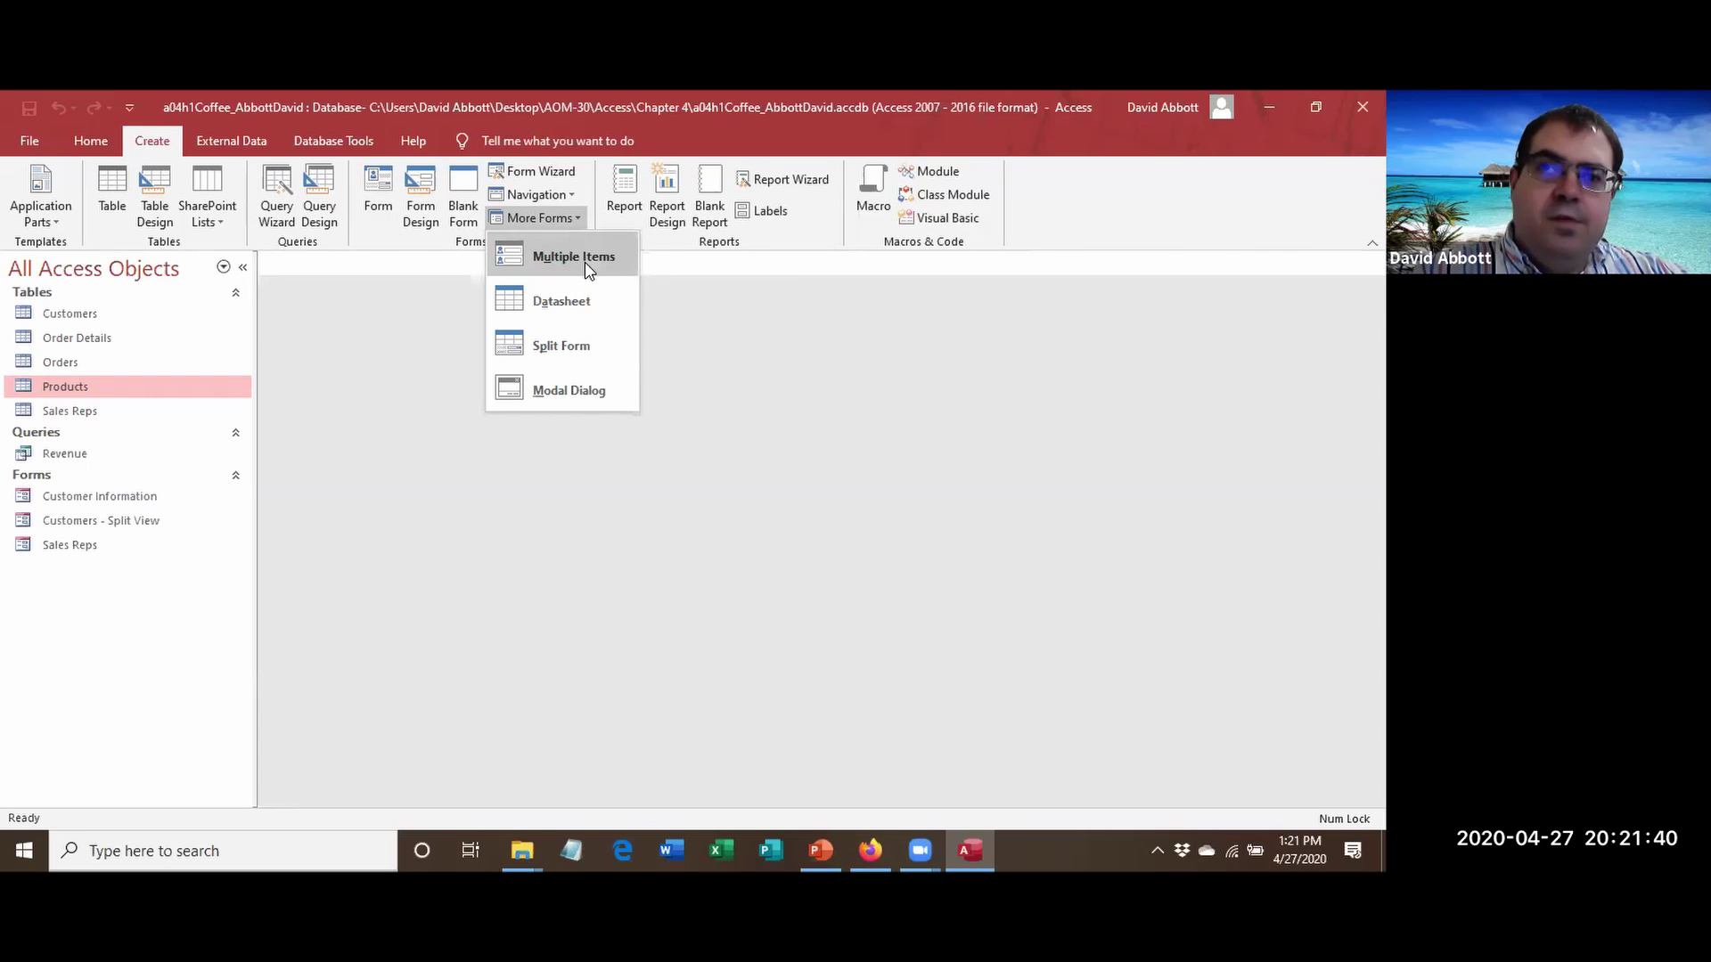
{"action": "left_click", "coordinate": [585, 262]}
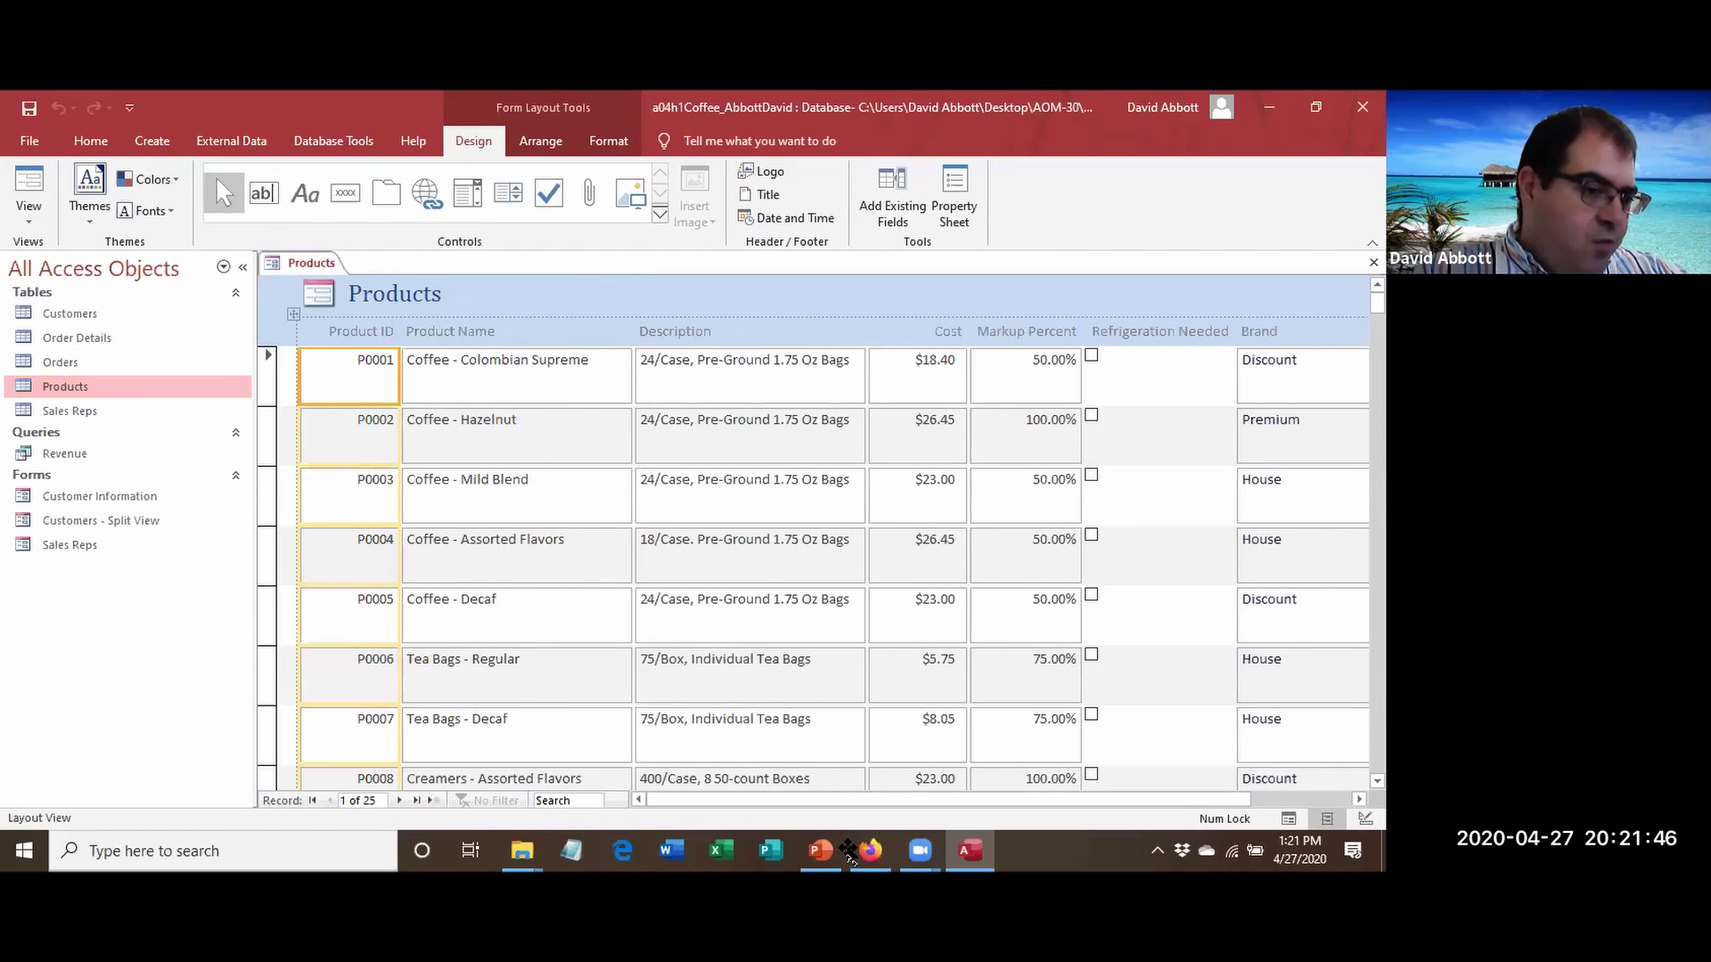
{"action": "left_click", "coordinate": [382, 287]}
Retitle the form 'Products - Multiple Items' and begin saving it.
{"action": "double_click", "coordinate": [454, 296]}
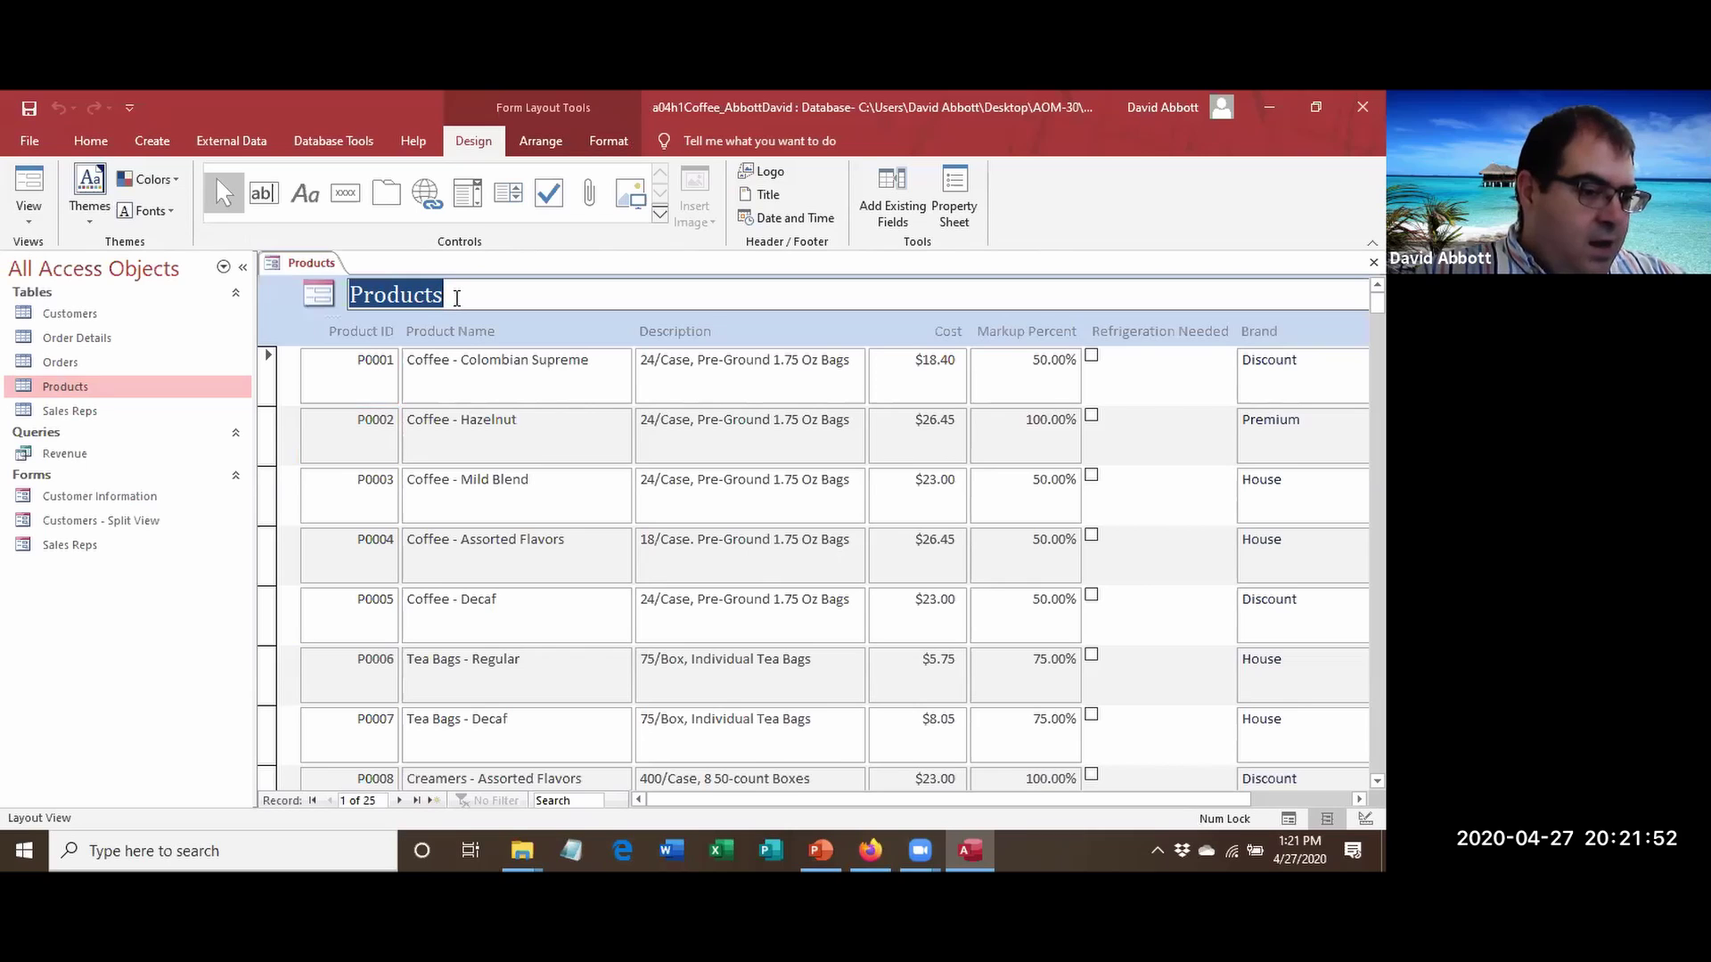
{"action": "left_click", "coordinate": [456, 298]}
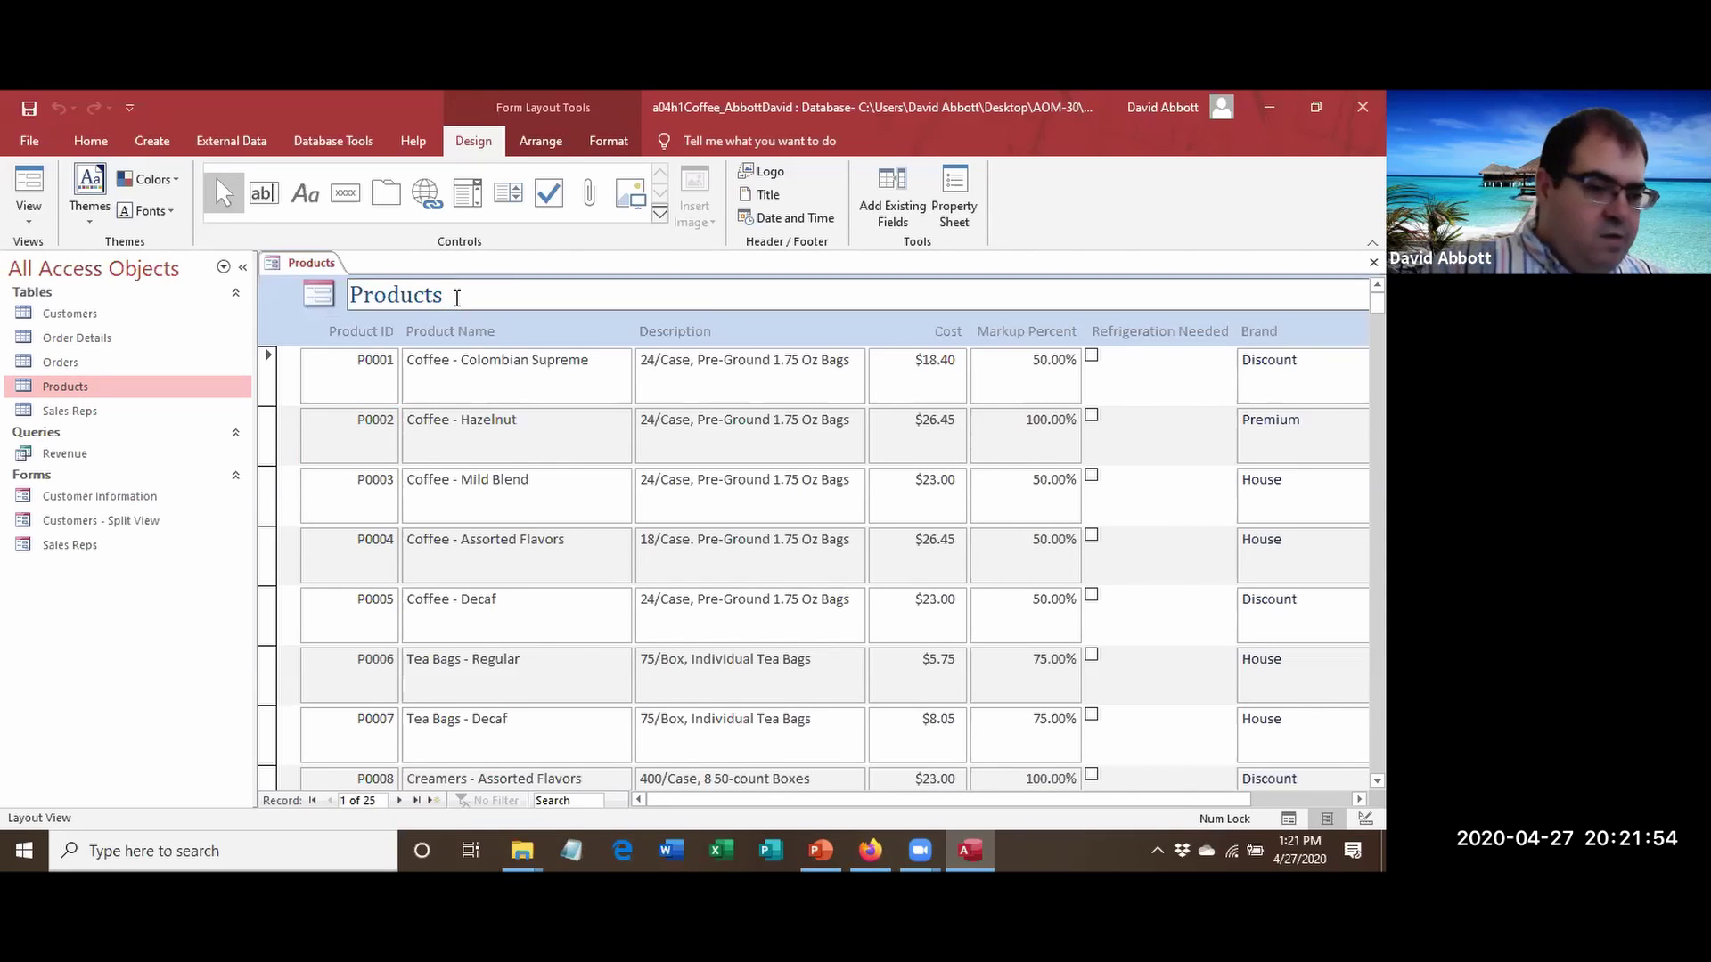
{"action": "type", "text": "-"}
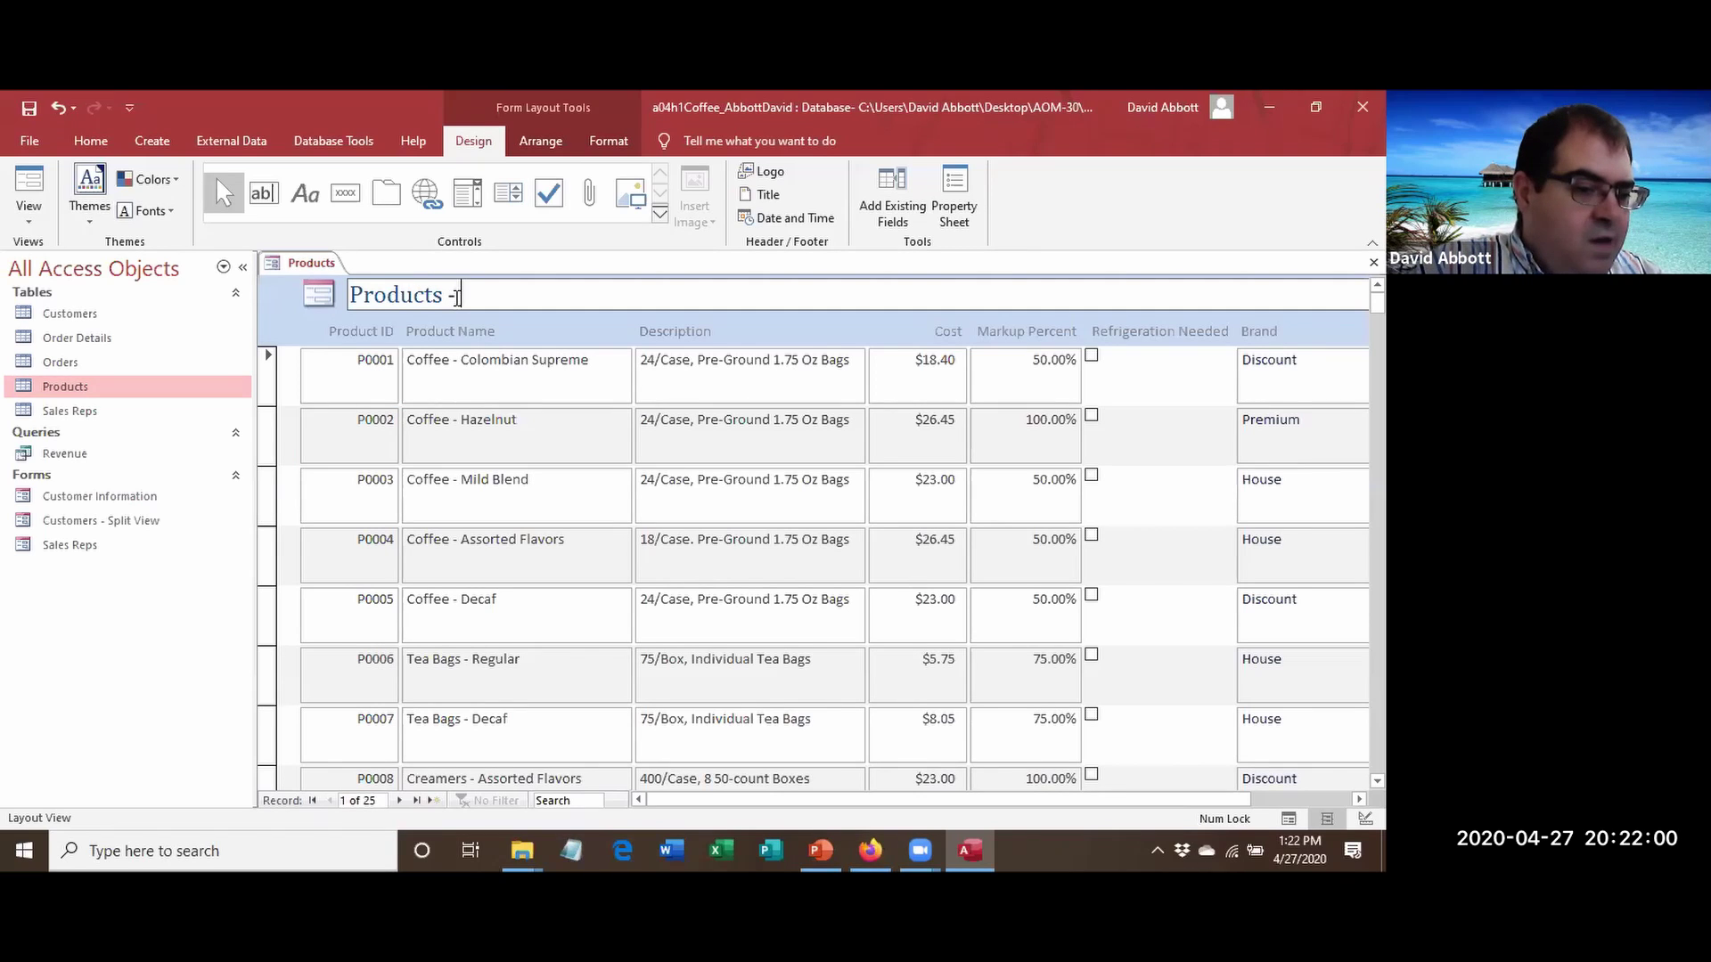
{"action": "type", "text": "M"}
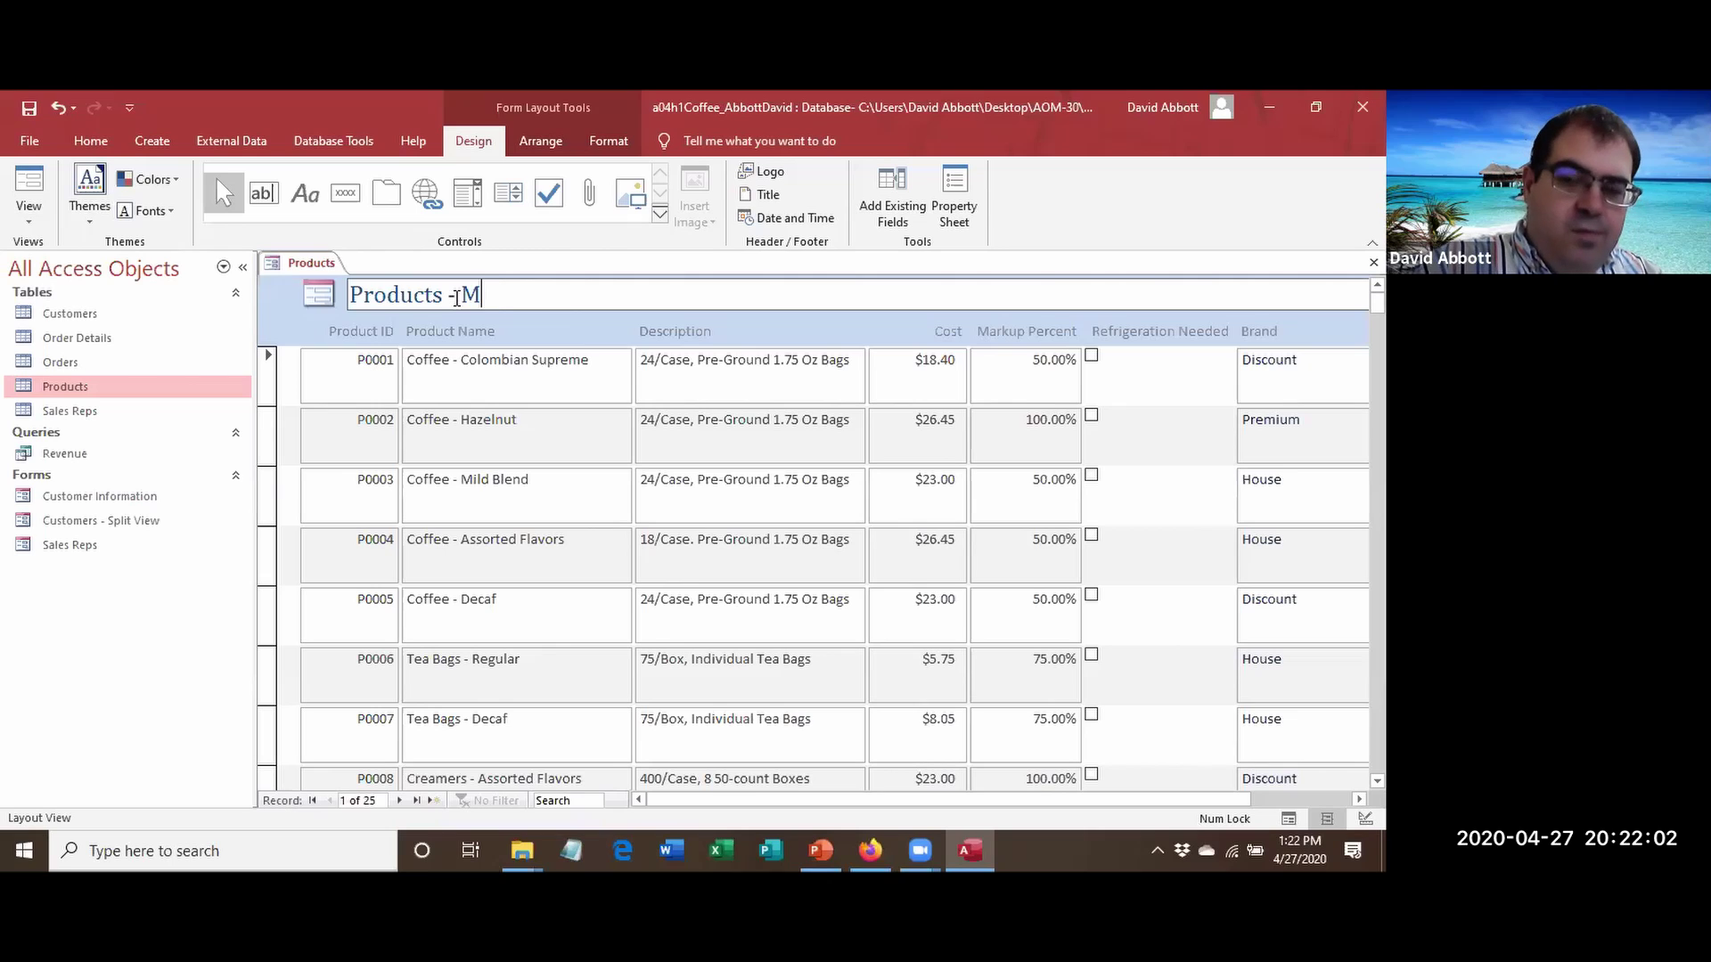
{"action": "type", "text": "ultiple Items"}
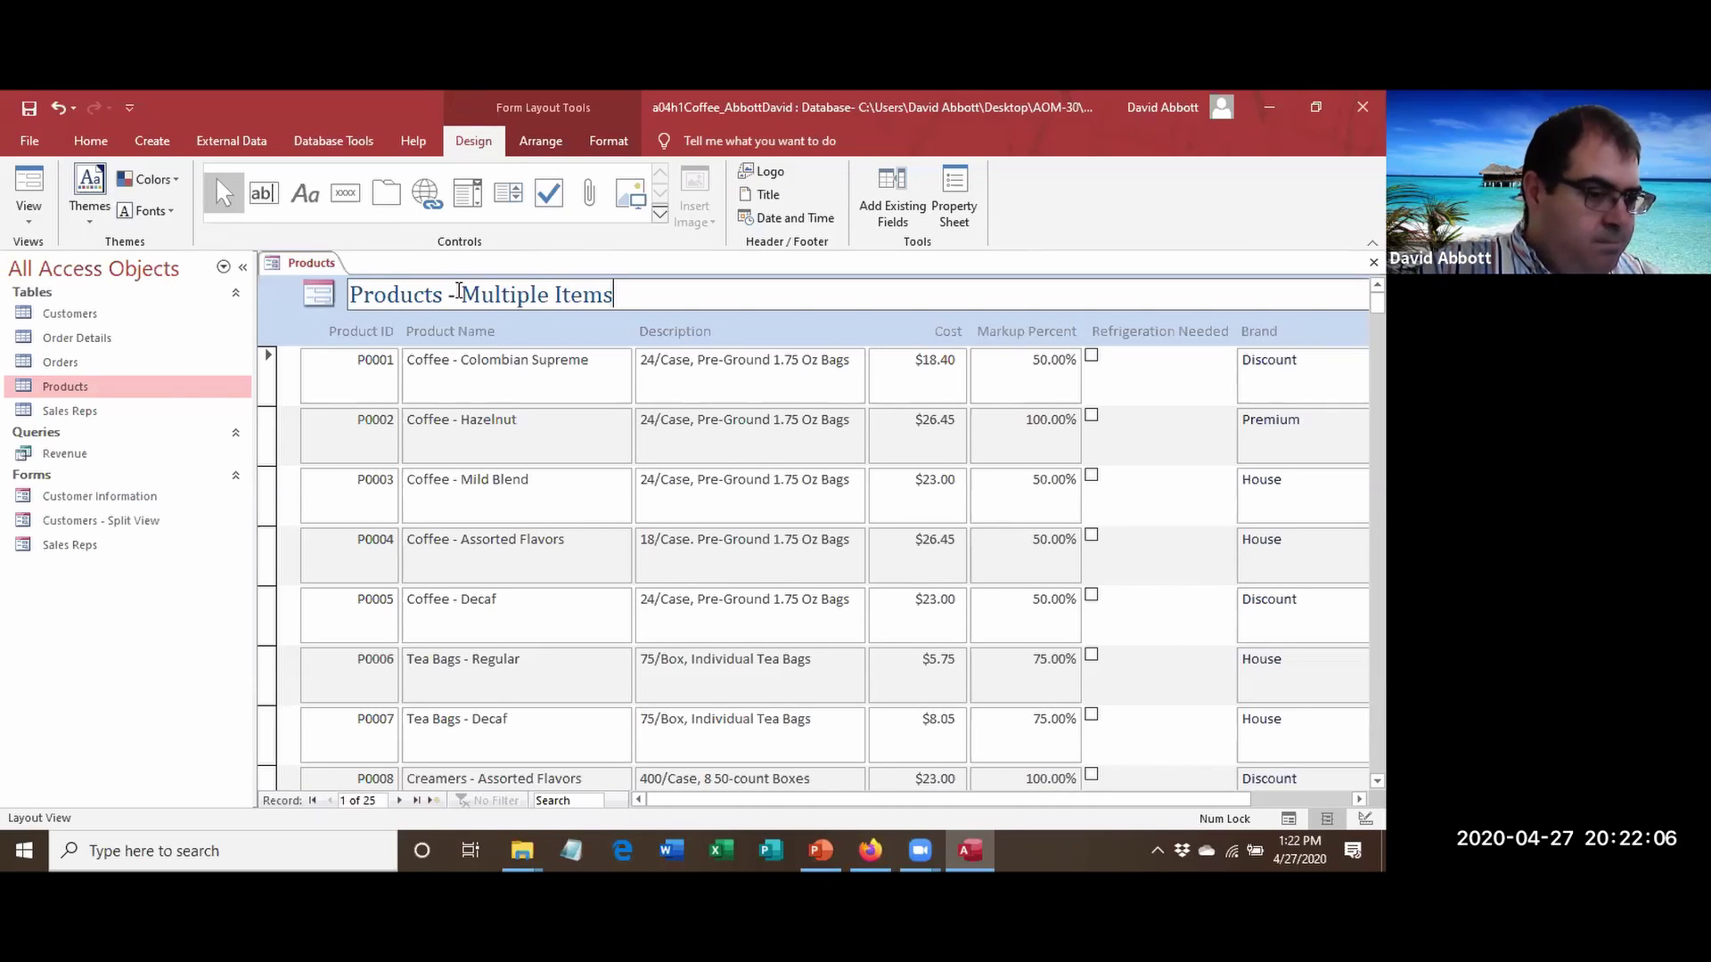
{"action": "left_click", "coordinate": [24, 109]}
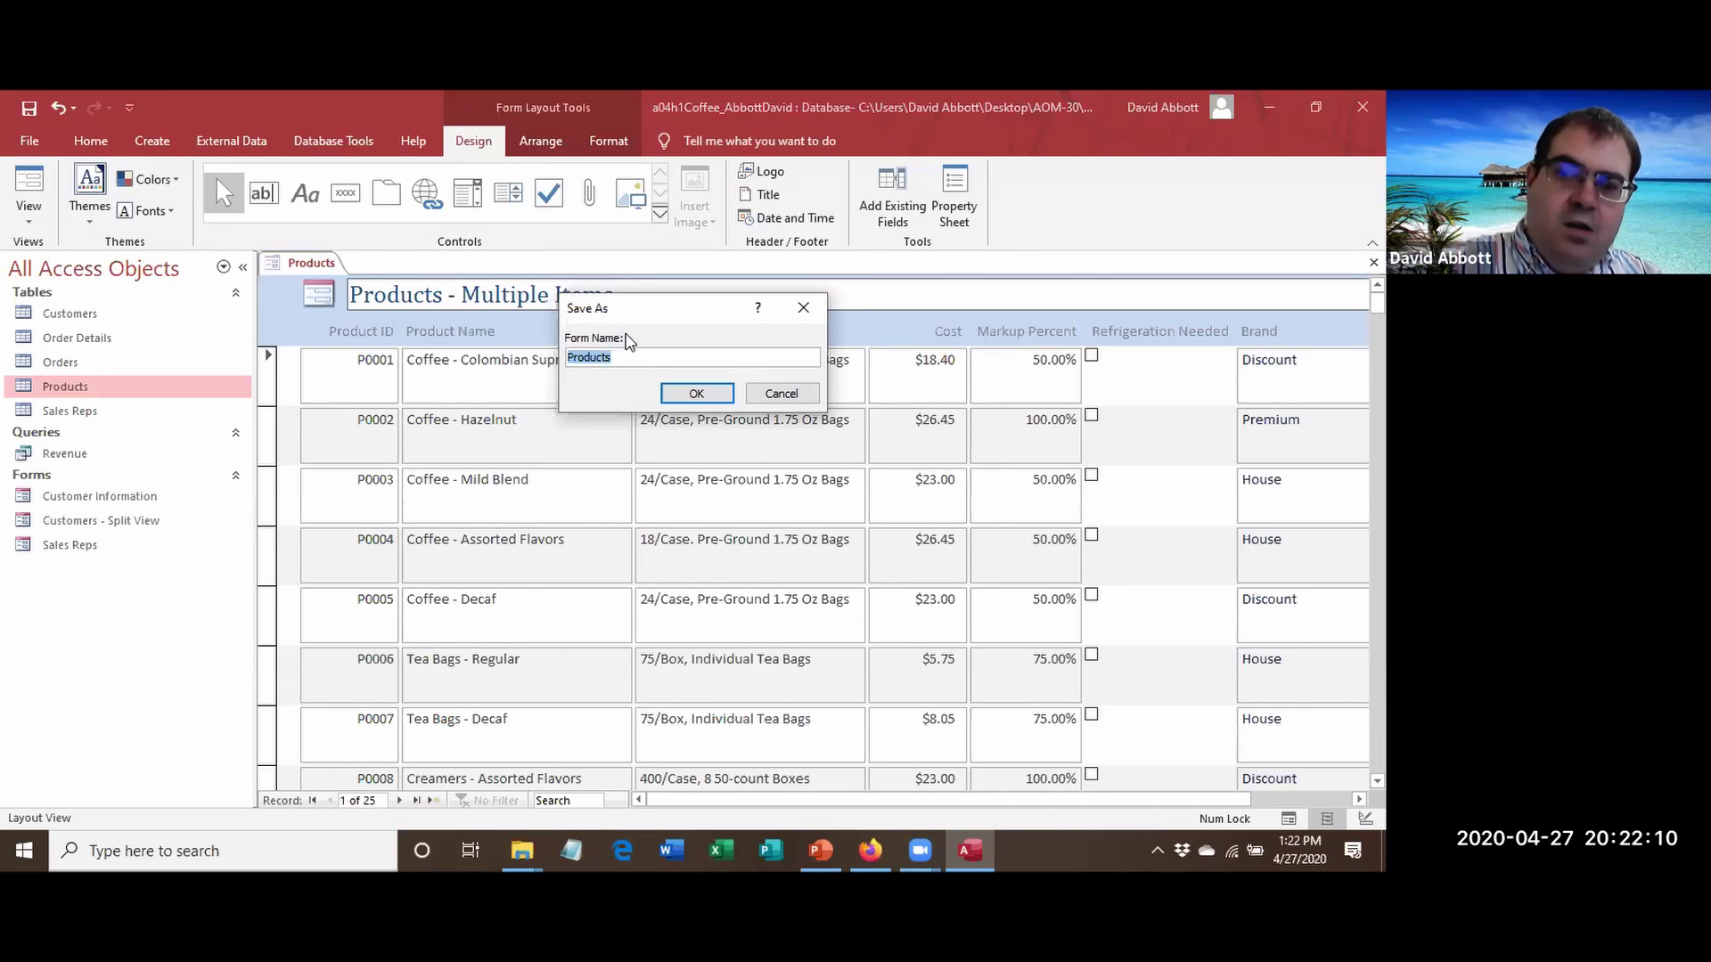
Save the form as 'Products - Multiple Items' and close it.
{"action": "key", "text": "End"}
{"action": "type", "text": "- "}
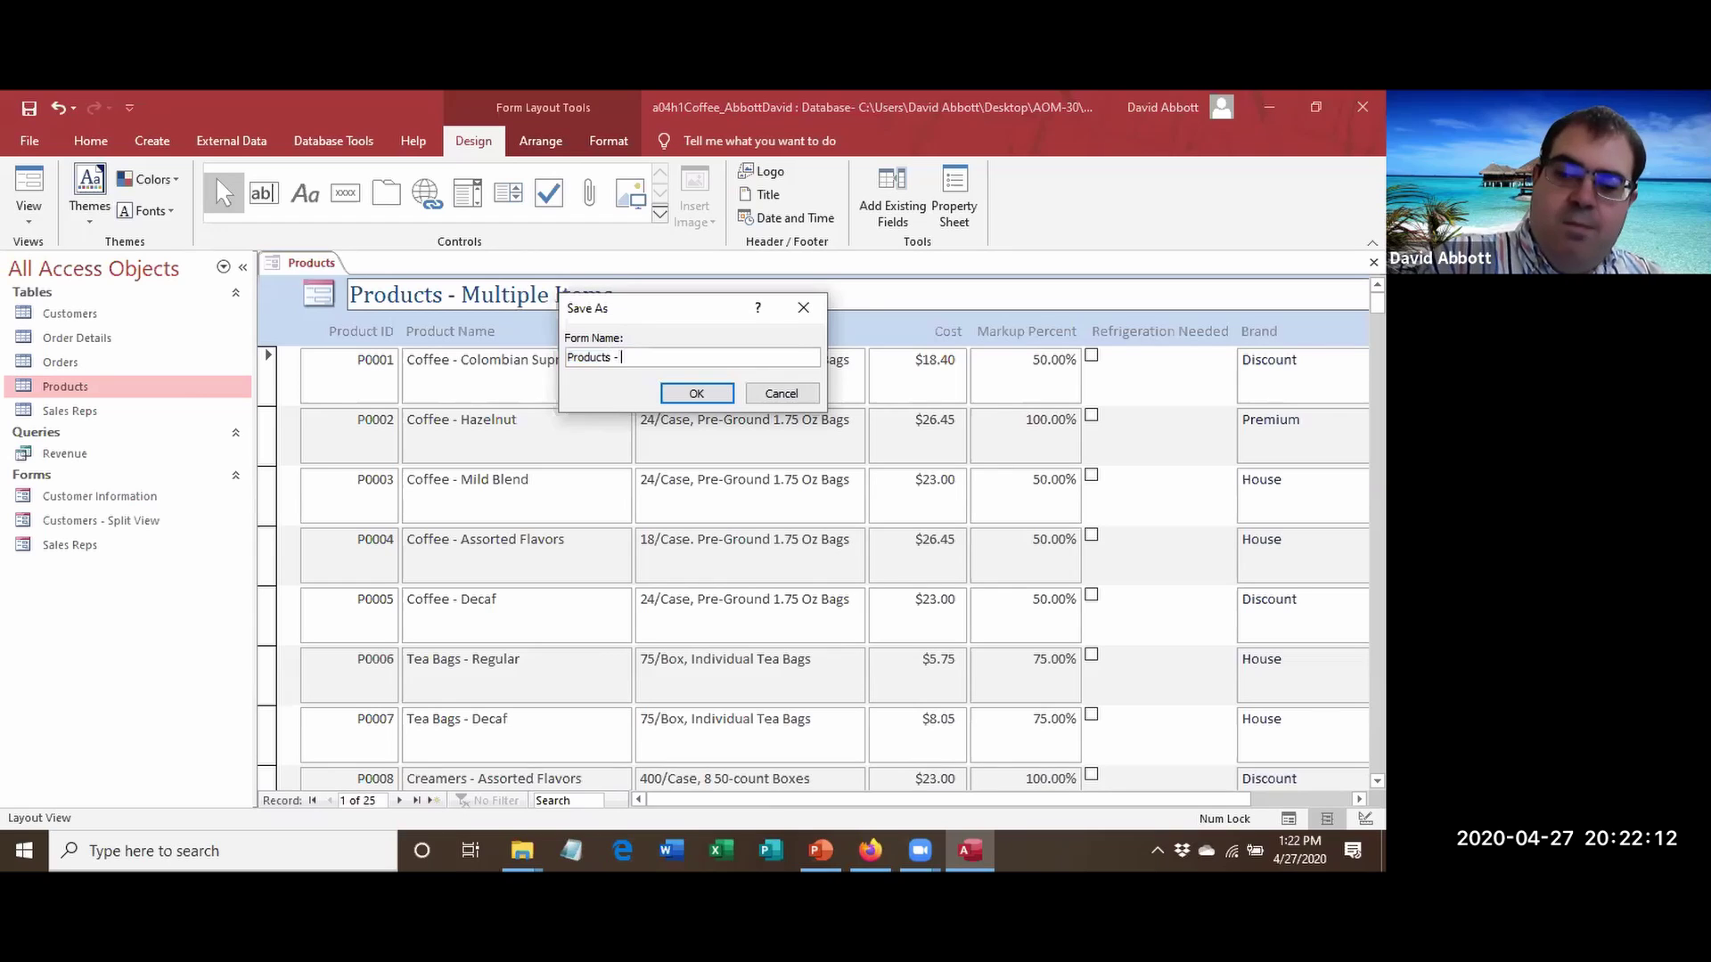
{"action": "type", "text": "Multiple Items"}
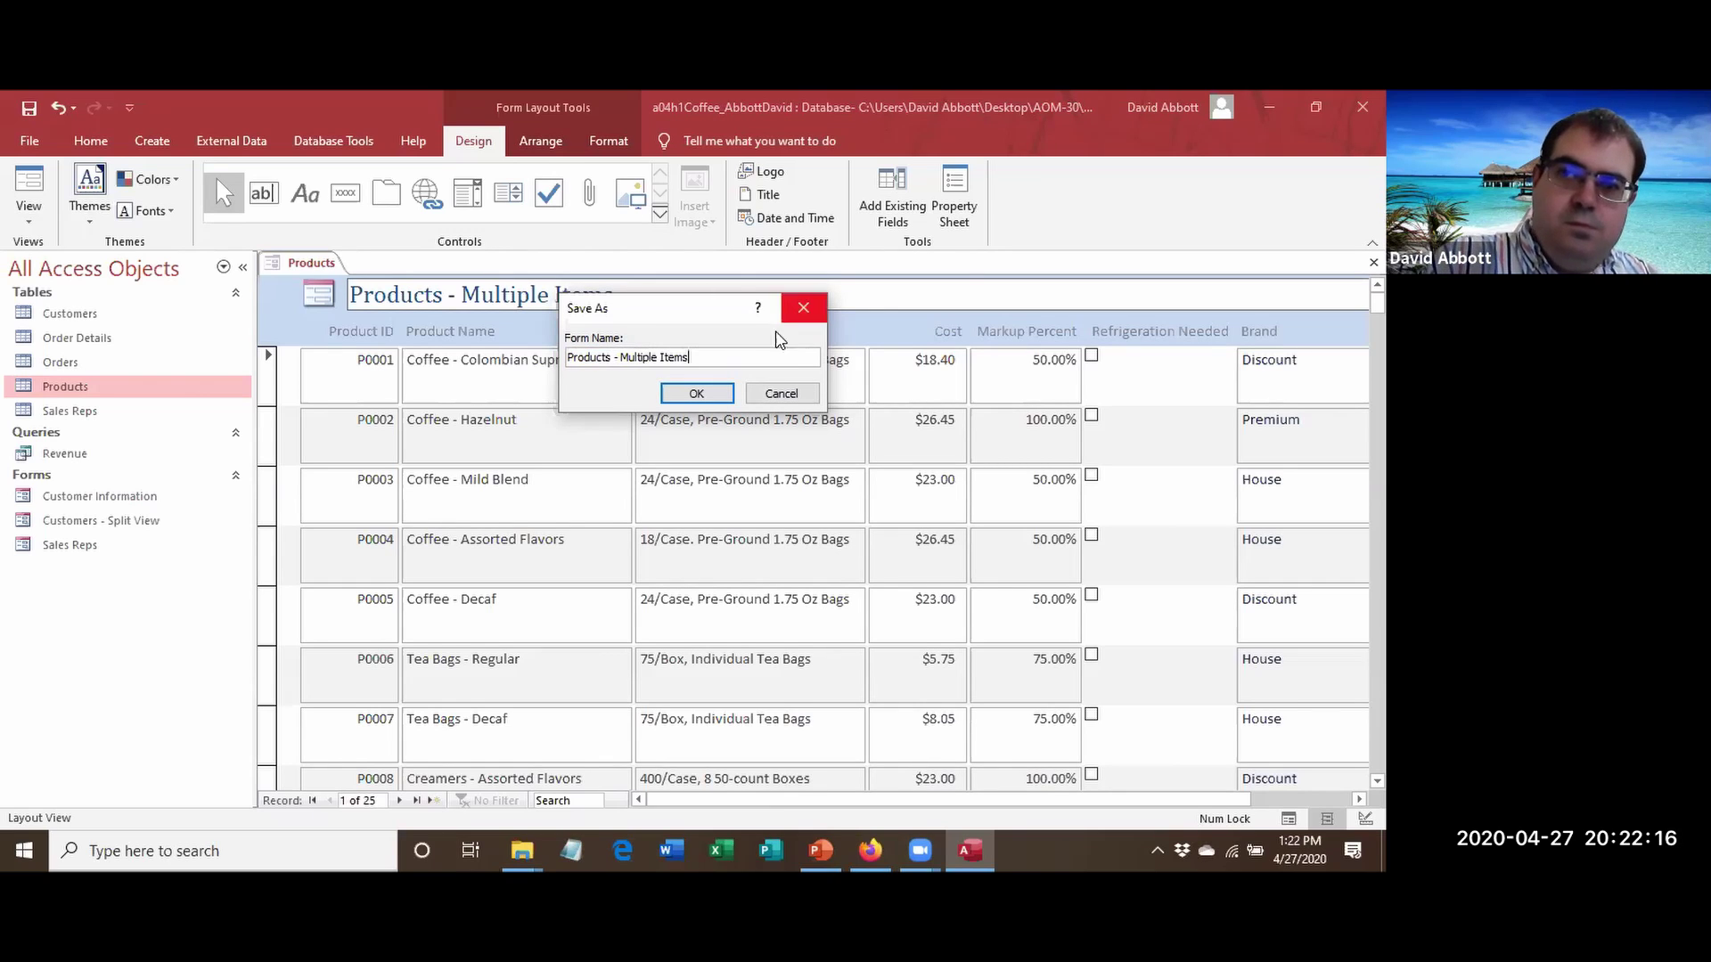
{"action": "left_click", "coordinate": [686, 396]}
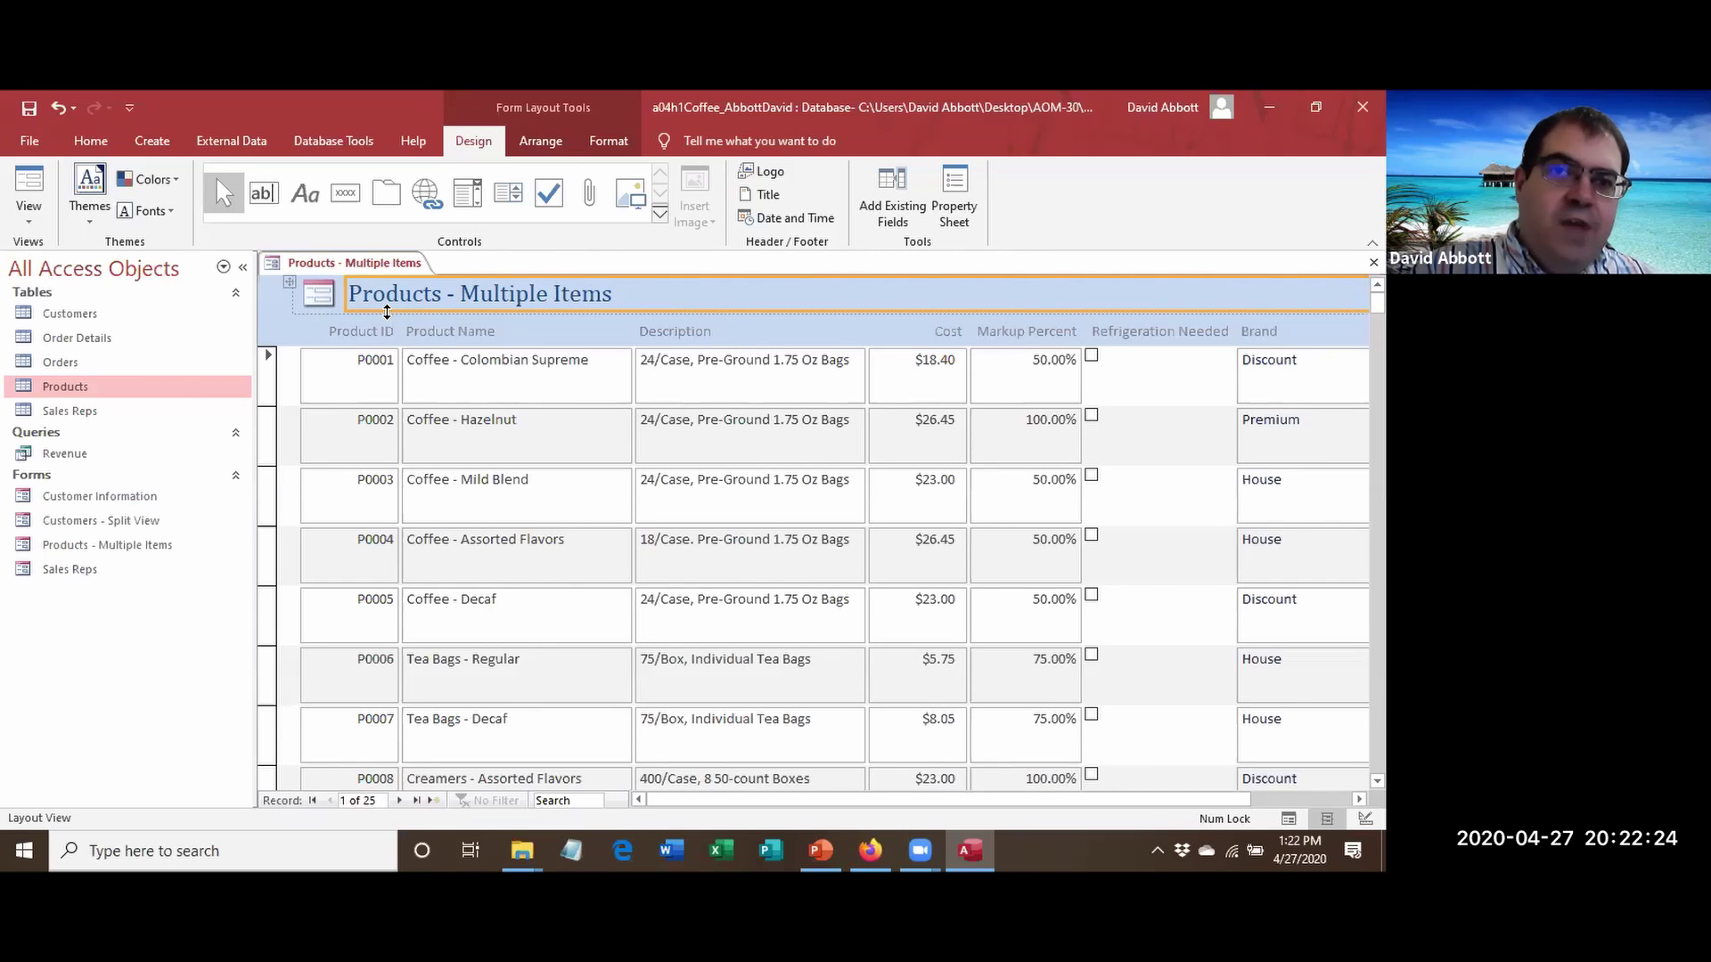
{"action": "right_click", "coordinate": [359, 268]}
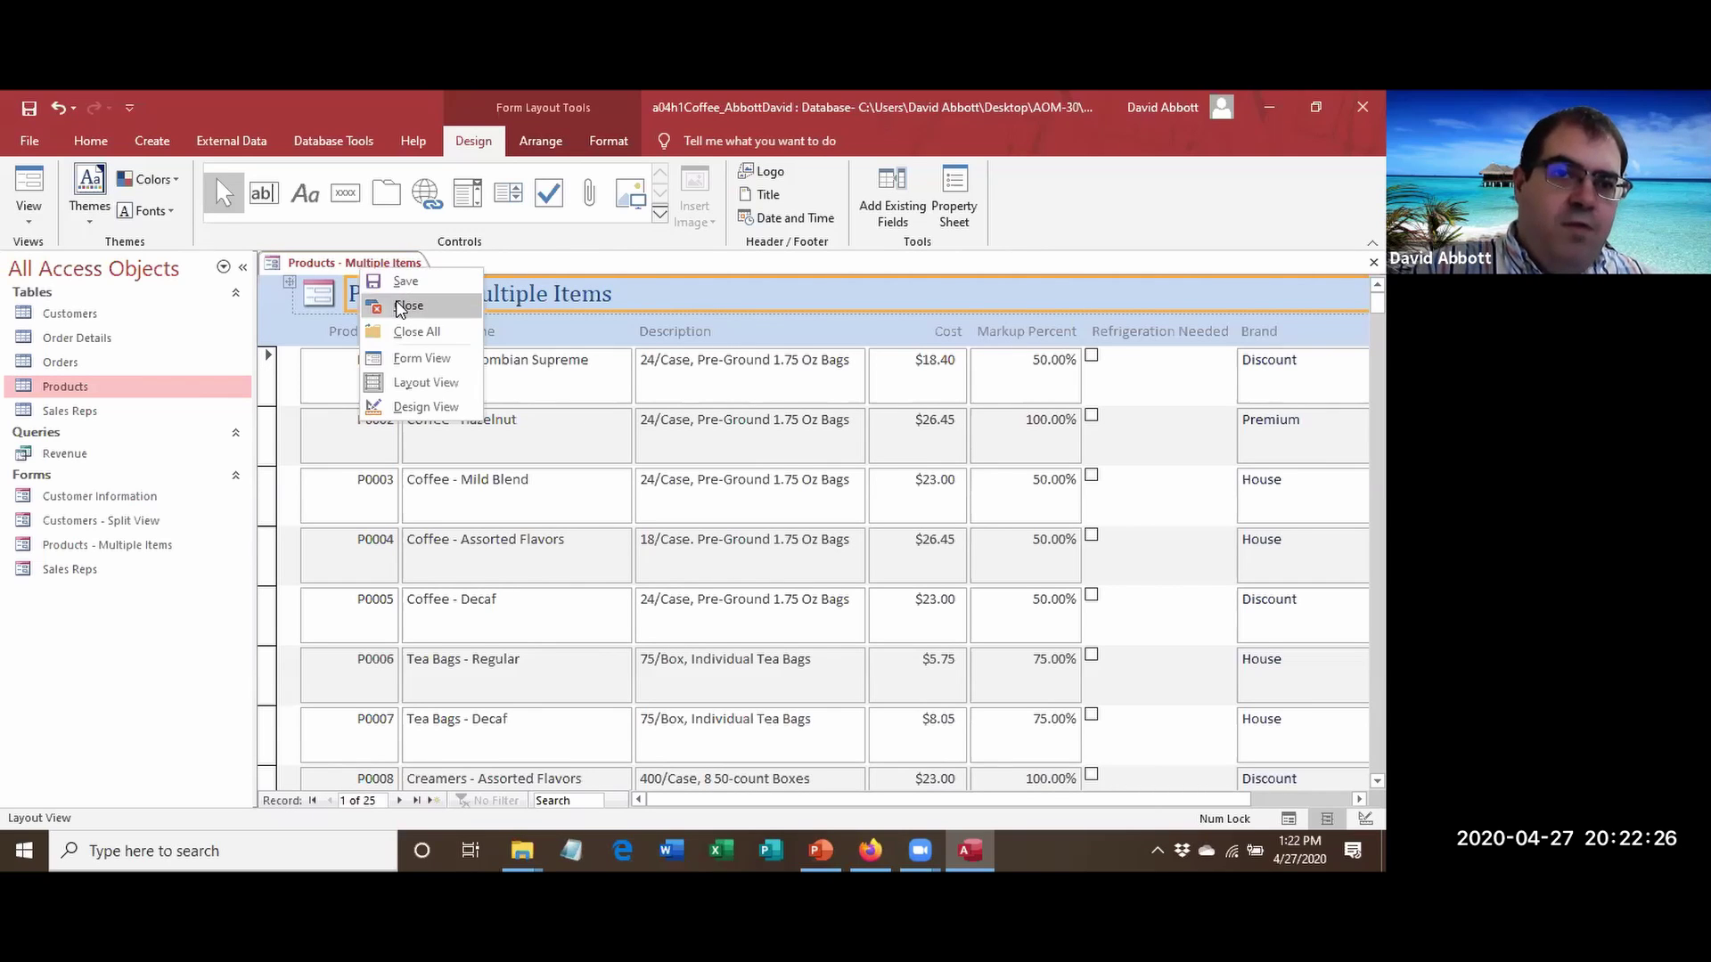
{"action": "left_click", "coordinate": [396, 301]}
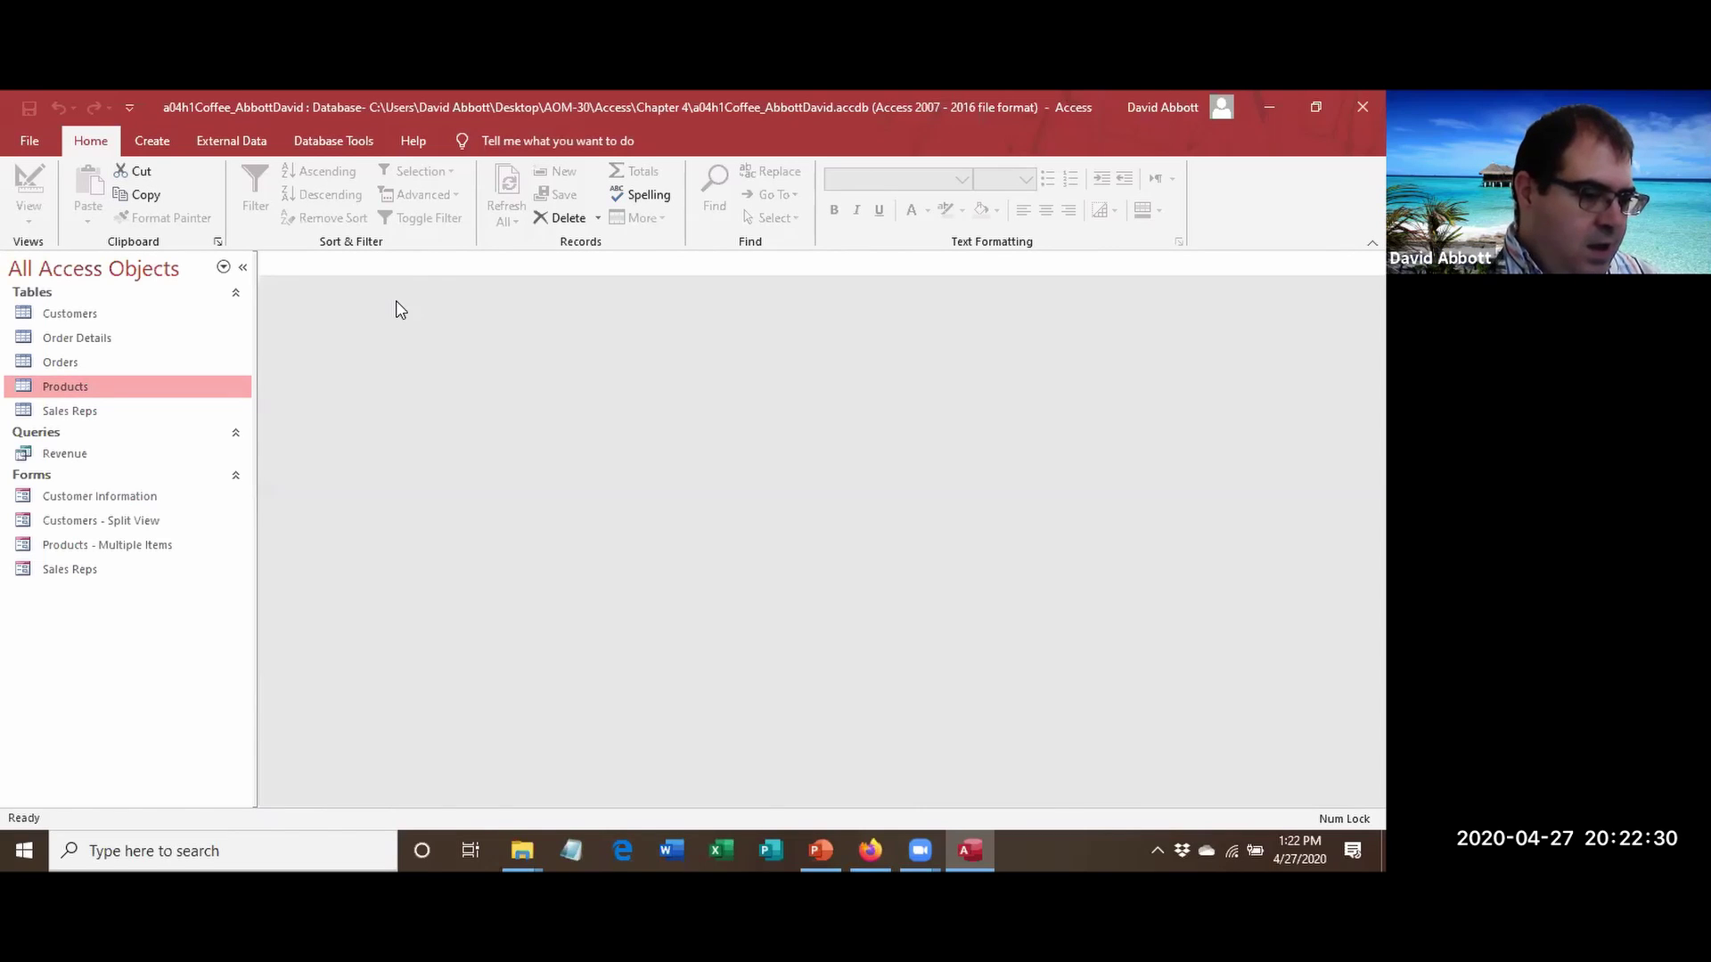
Build a standard form from the Orders table with its order-line subdatasheet.
{"action": "left_click", "coordinate": [71, 363]}
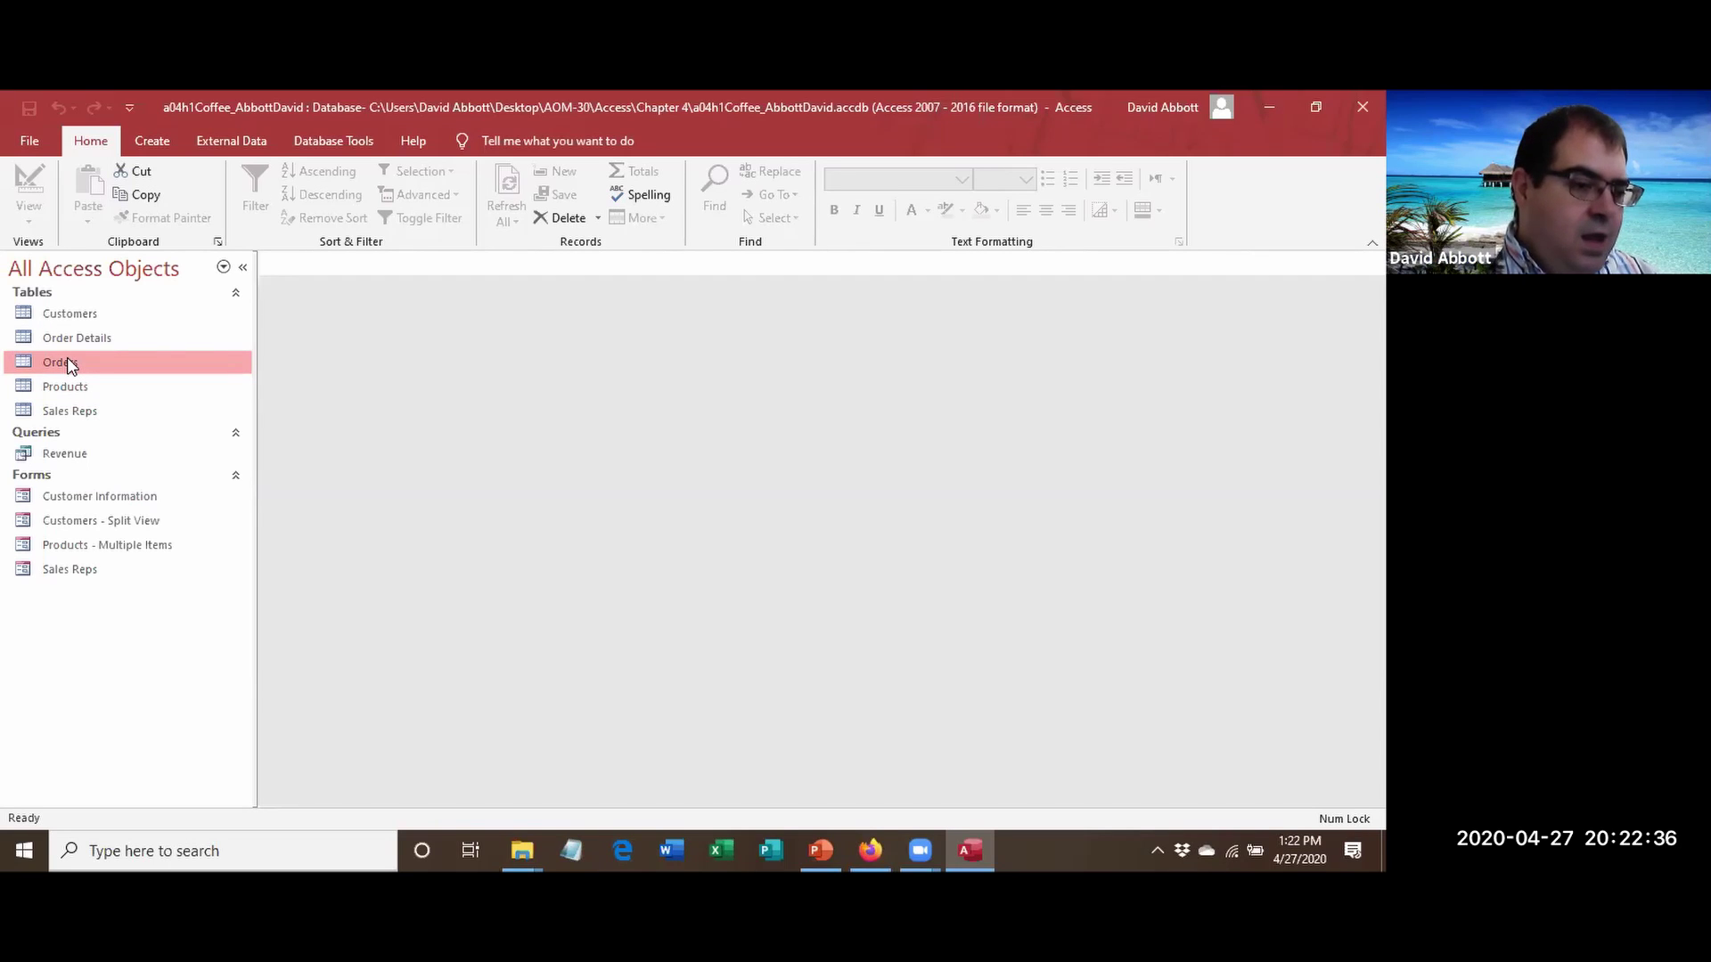
{"action": "left_click", "coordinate": [153, 143]}
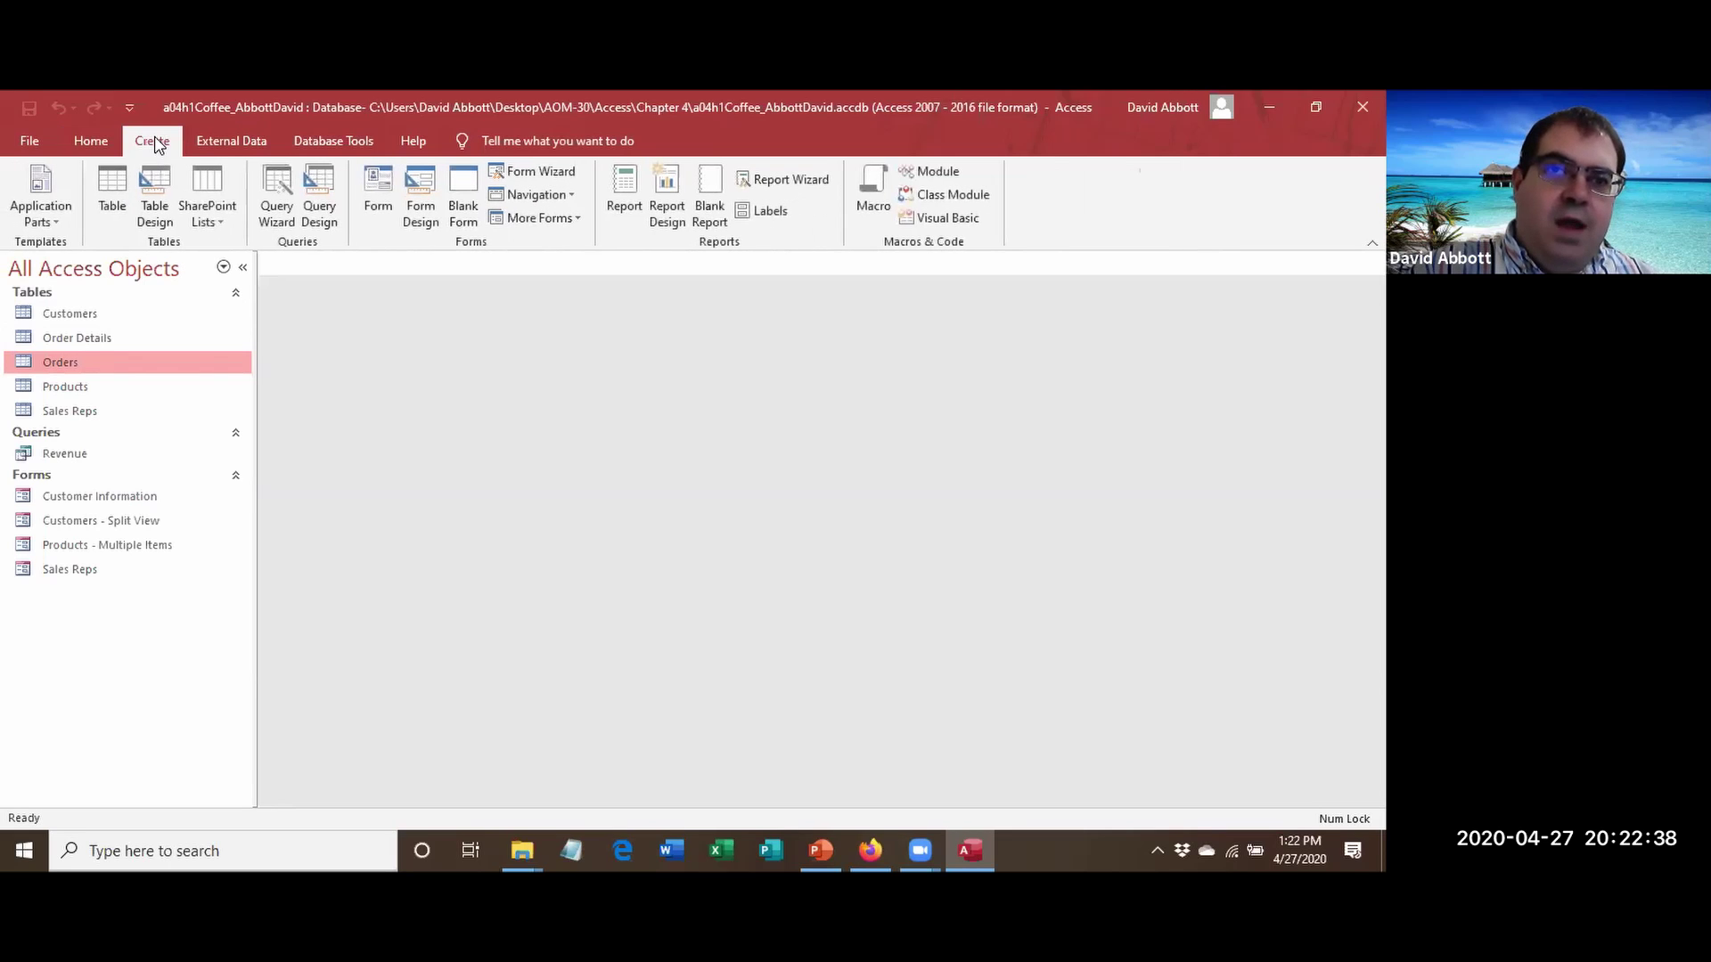
{"action": "left_click", "coordinate": [366, 198]}
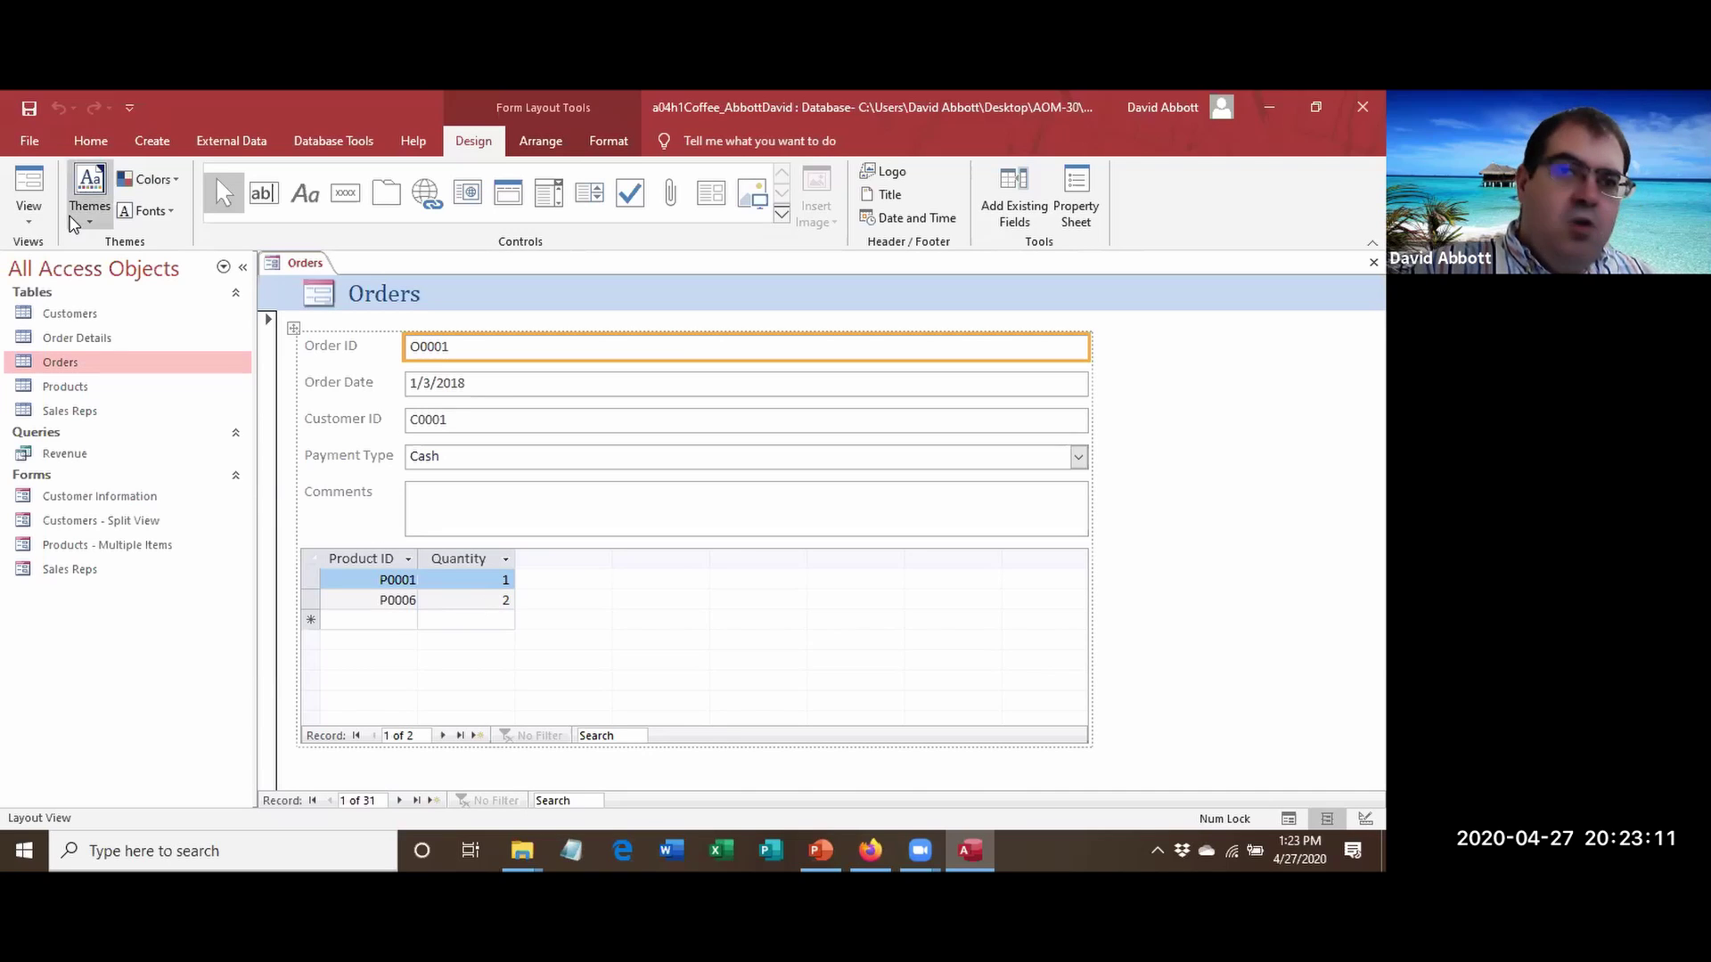
Switch the Orders form to Design View and delete the Order Details subform.
{"action": "left_click", "coordinate": [89, 142]}
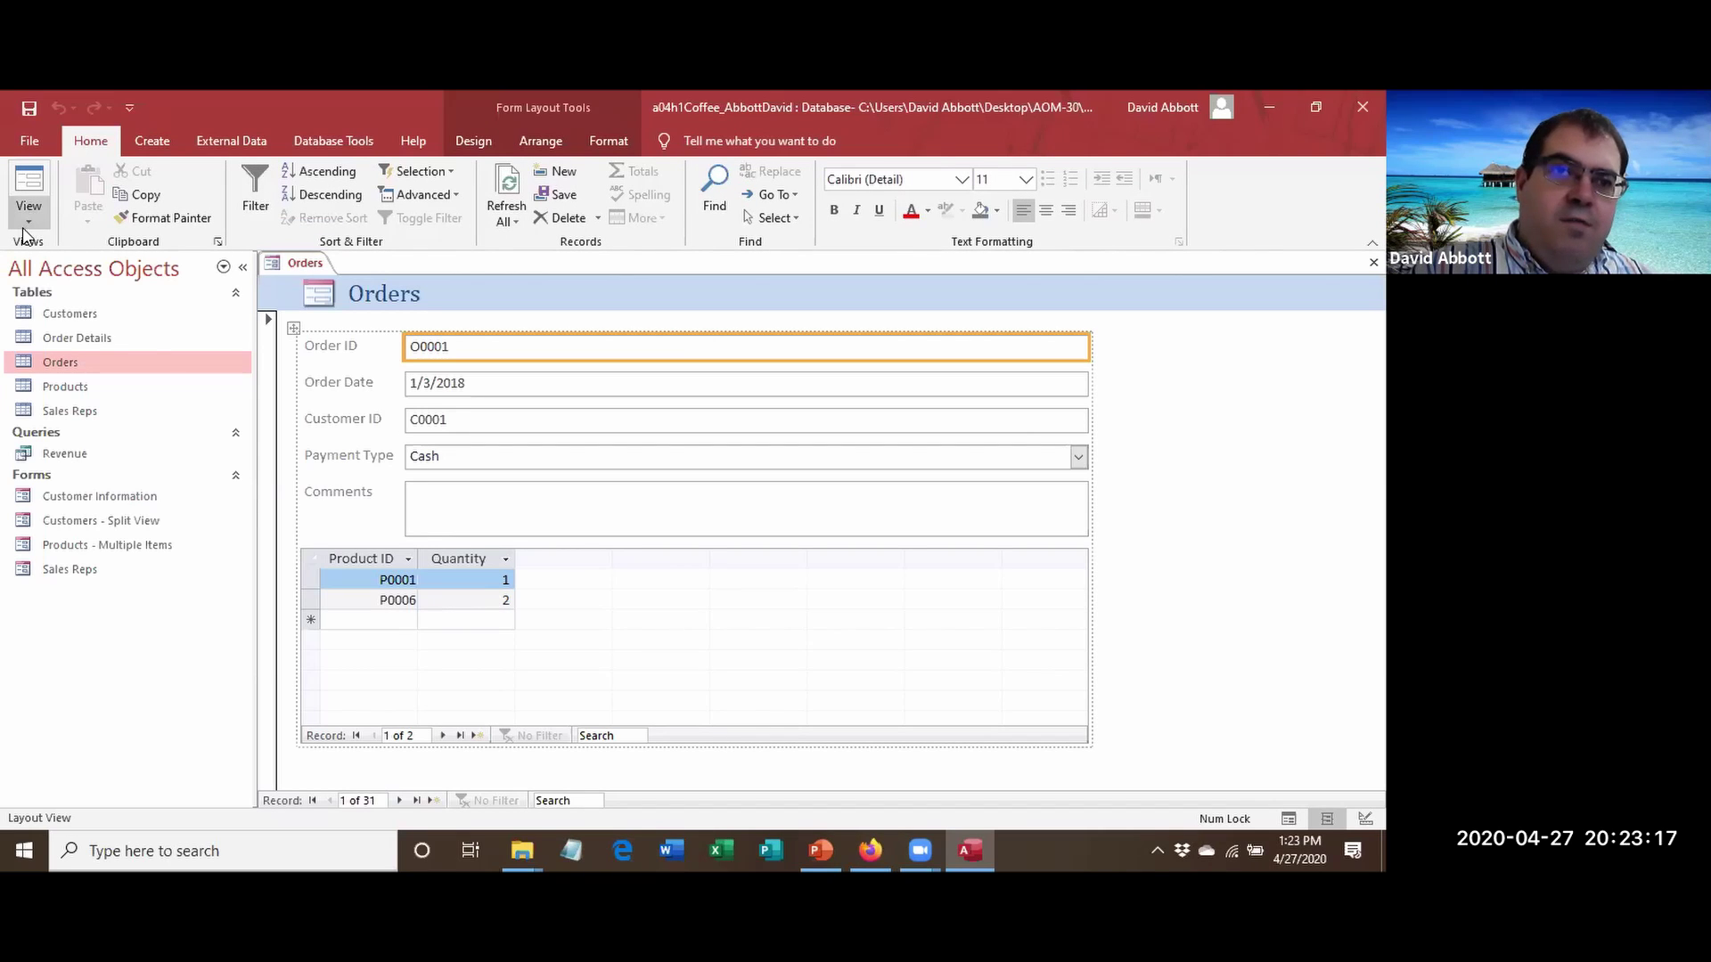
{"action": "left_click", "coordinate": [27, 223]}
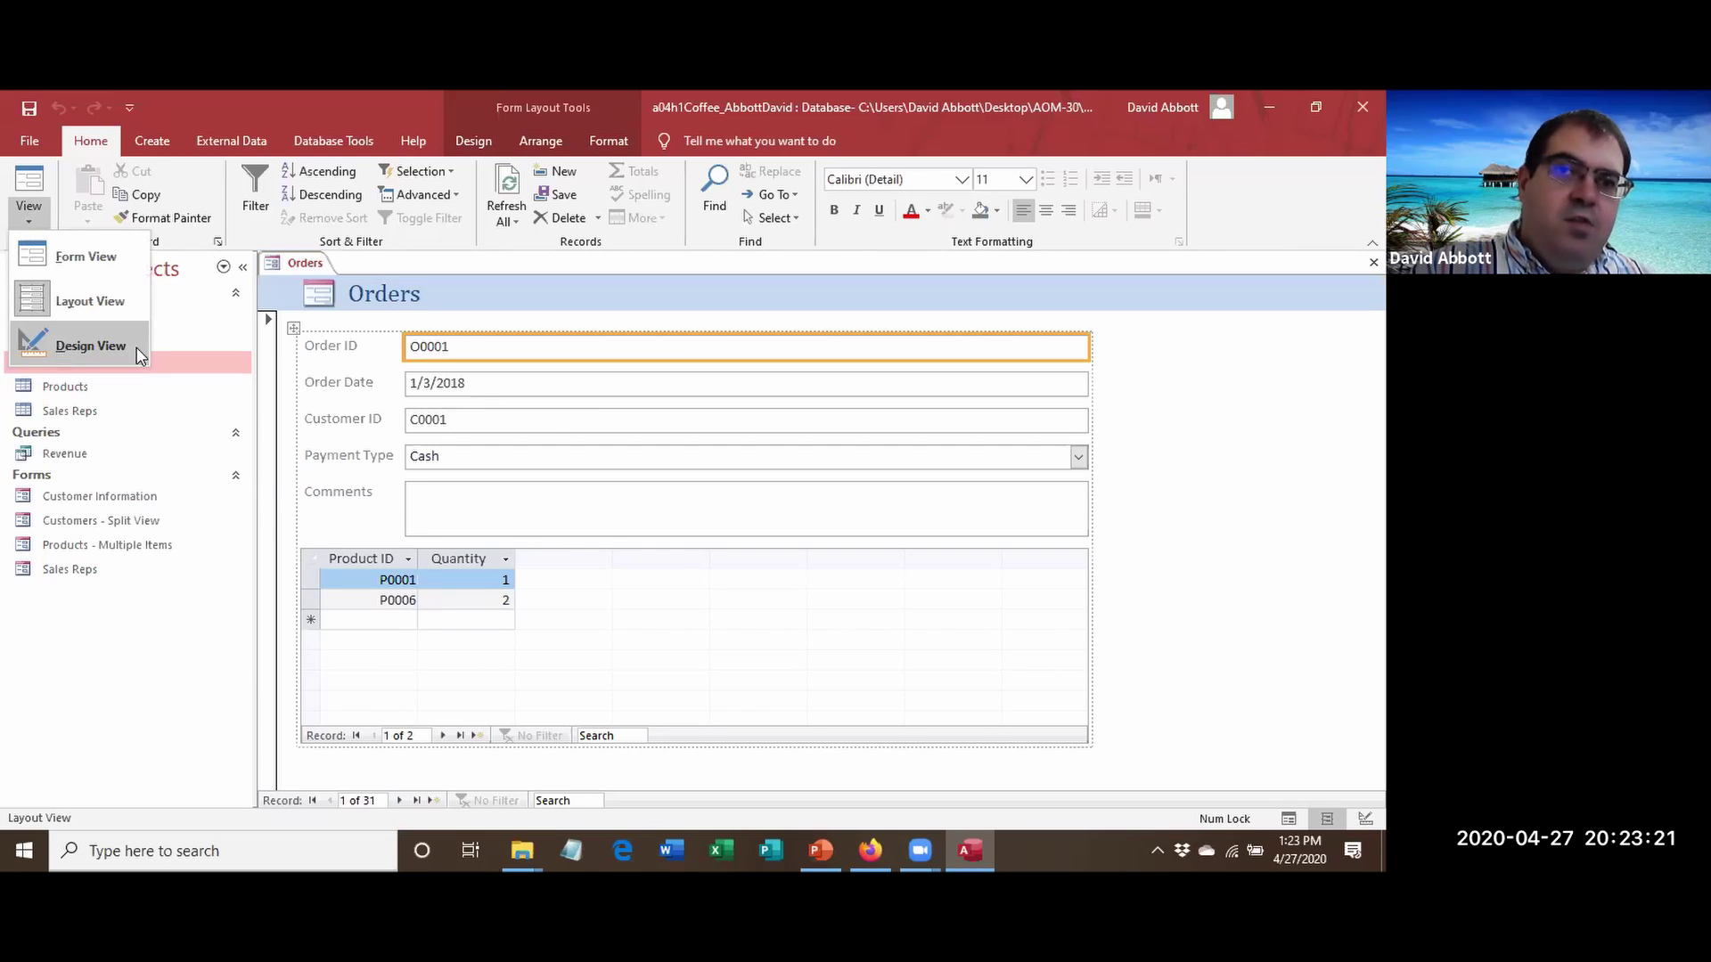
{"action": "left_click", "coordinate": [71, 347]}
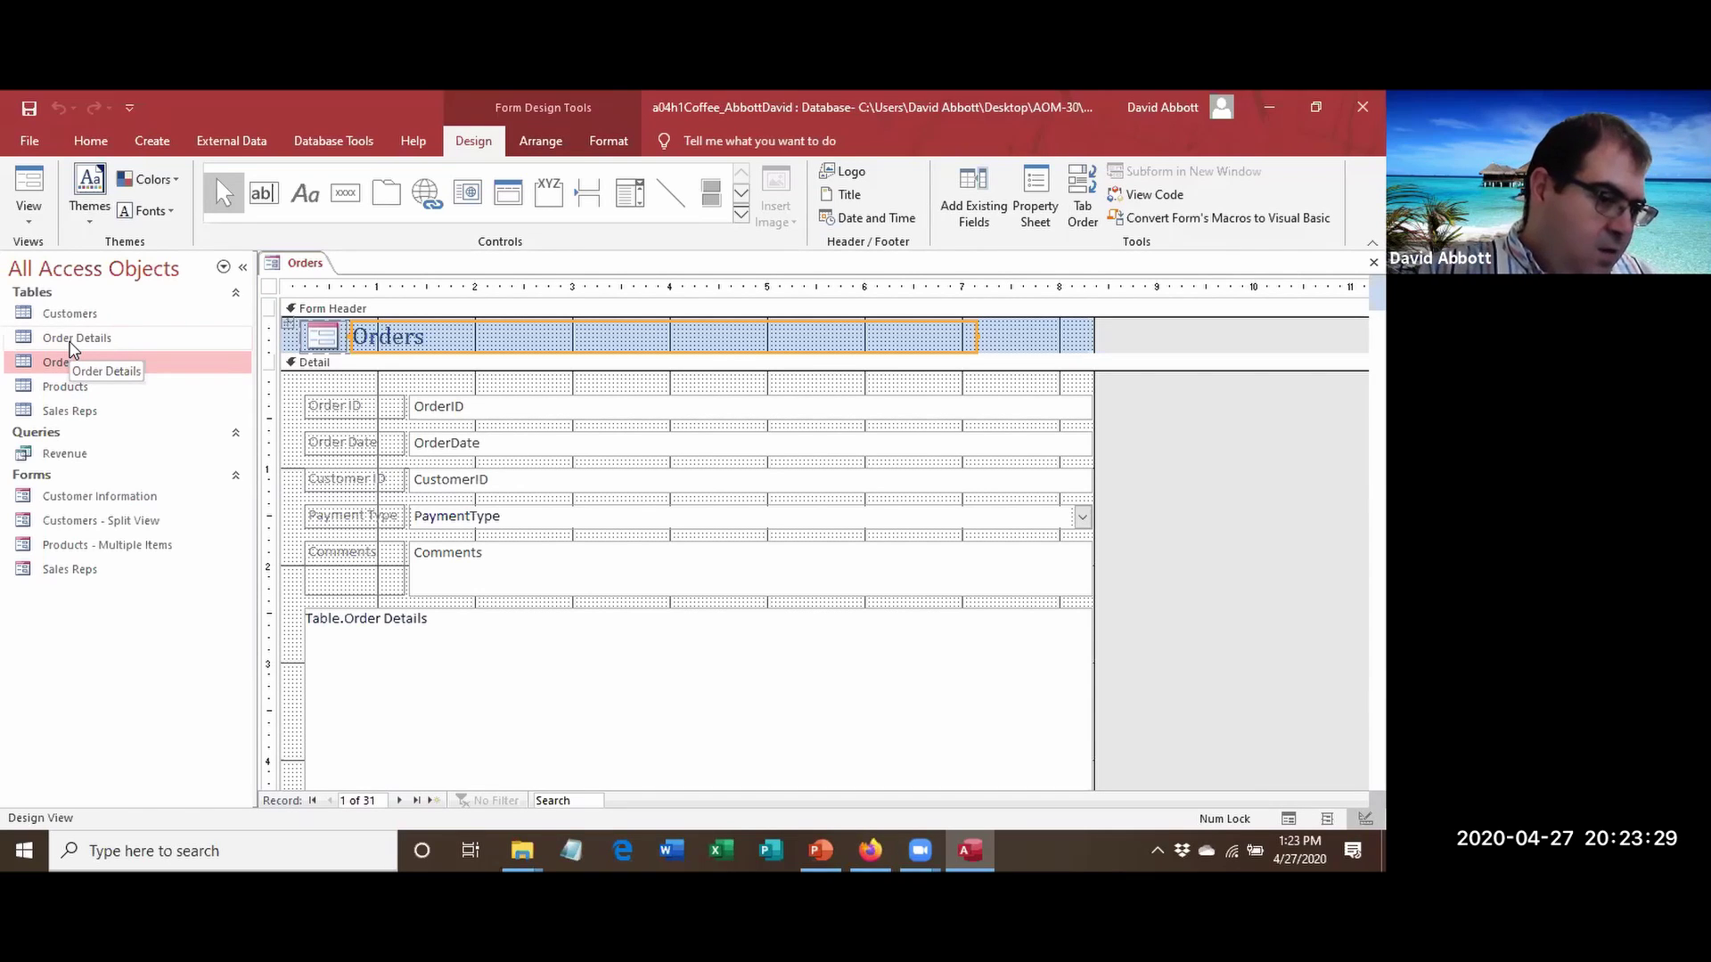
{"action": "left_click", "coordinate": [426, 642]}
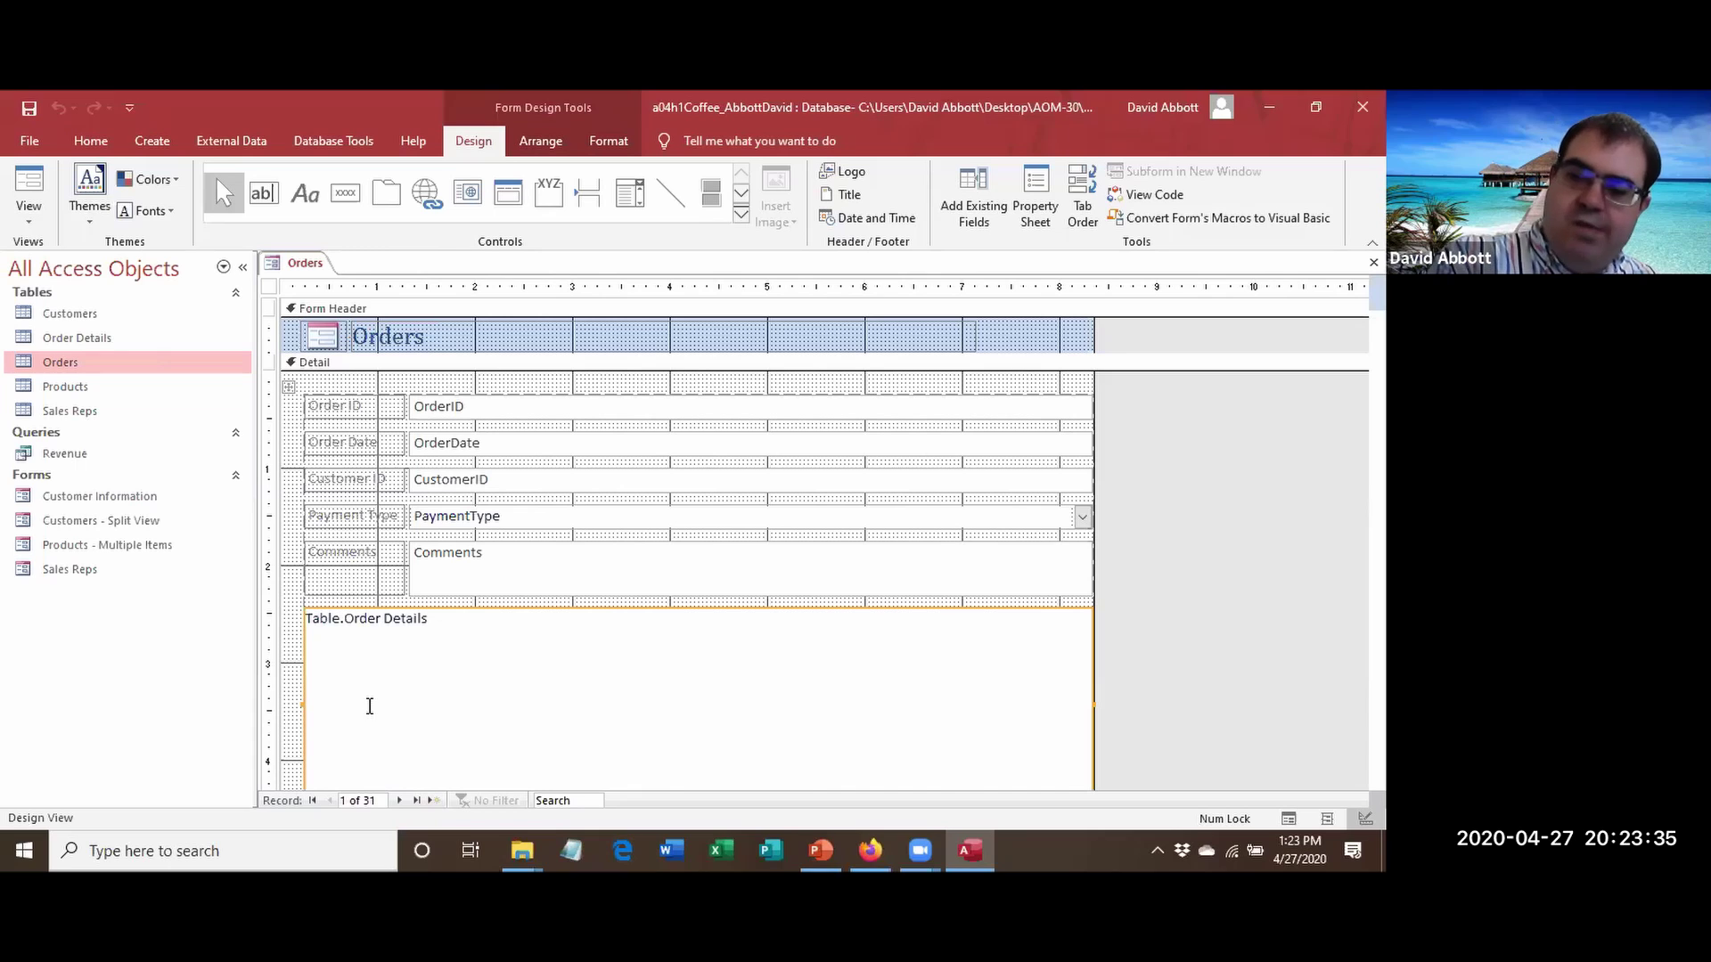
{"action": "key", "text": "Delete"}
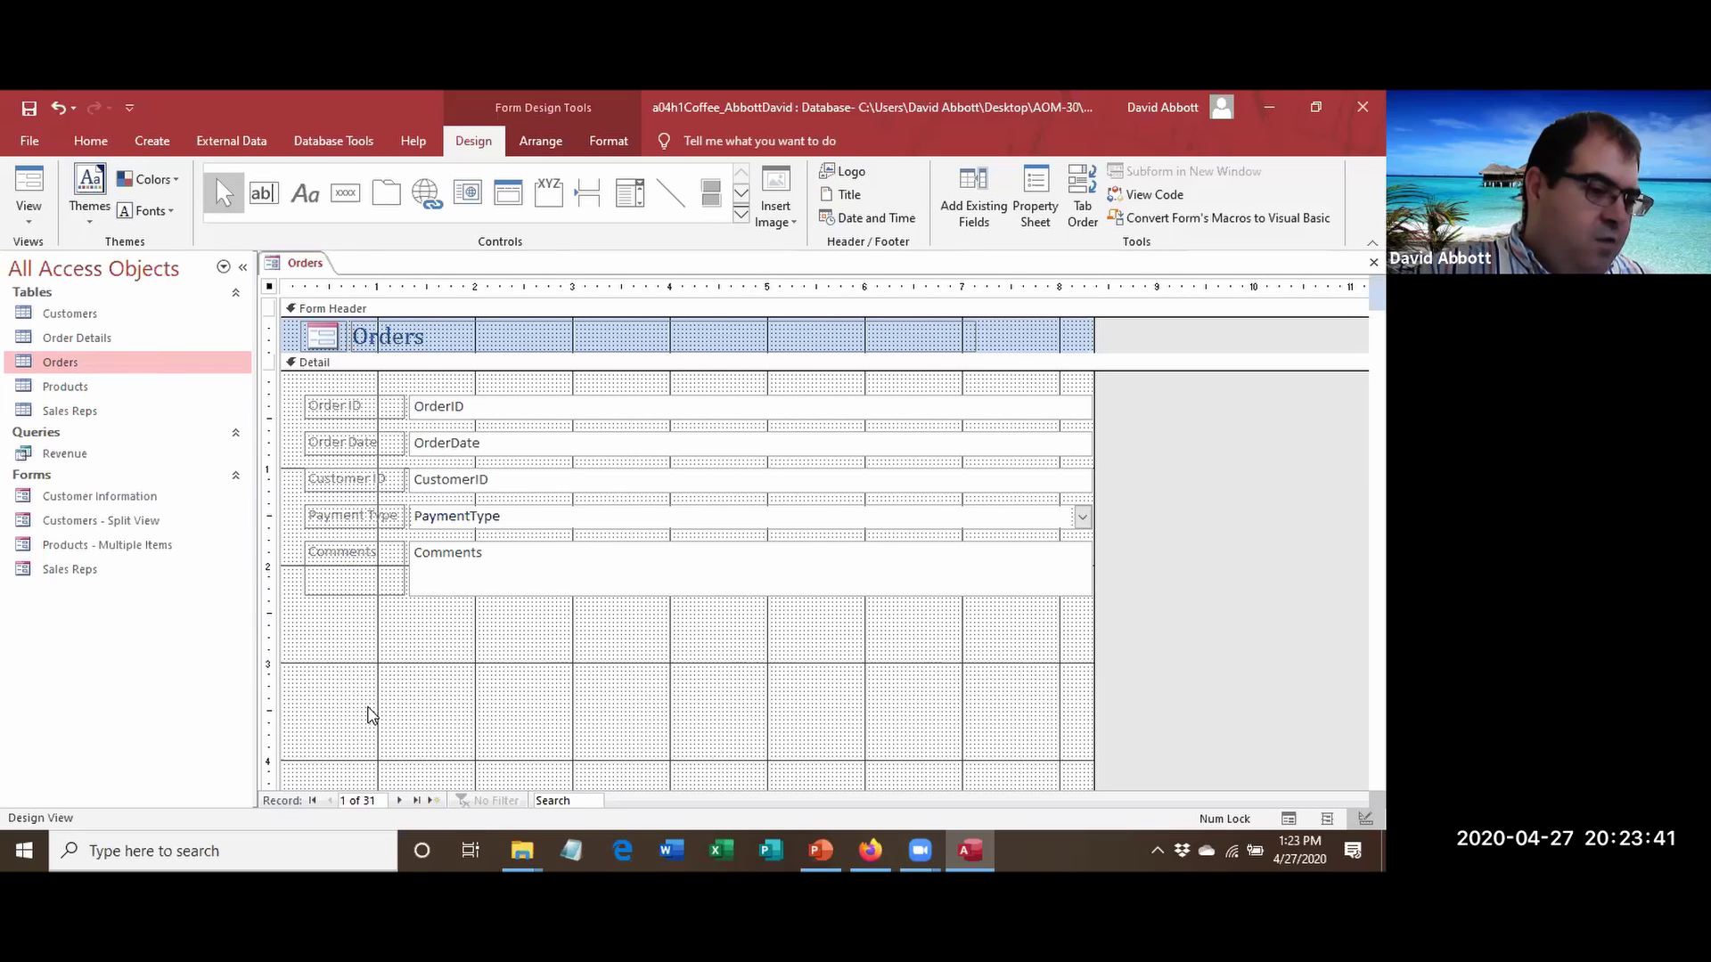
{"action": "left_click", "coordinate": [18, 221]}
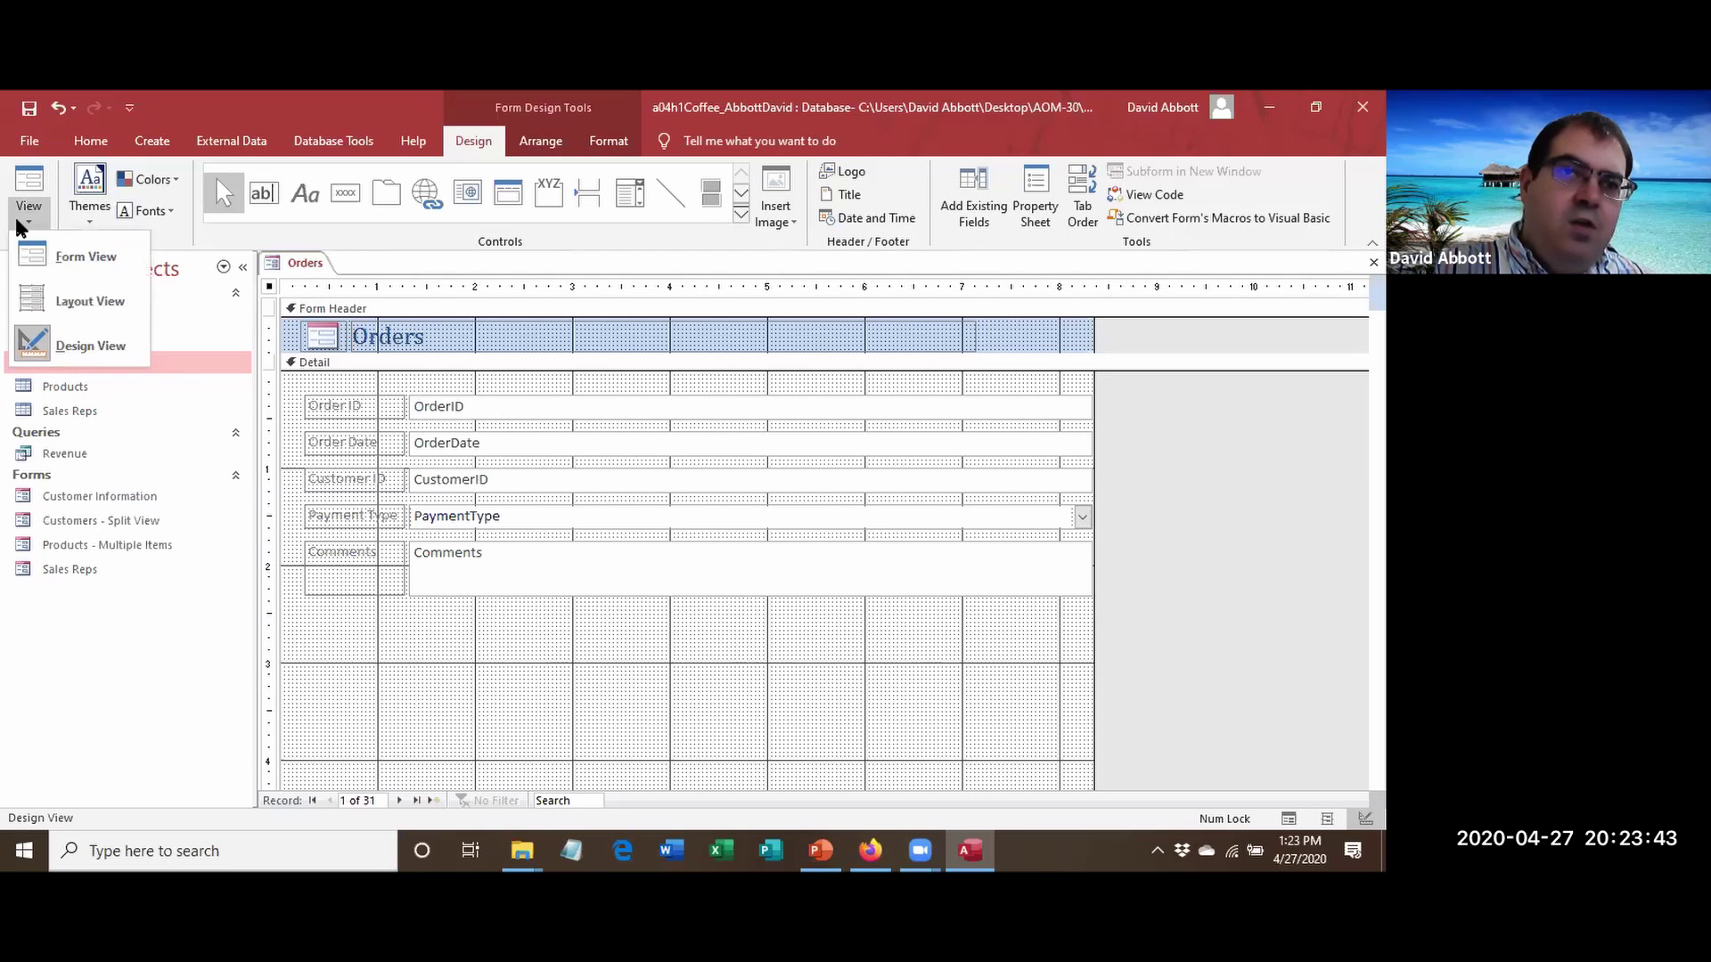
Switch to Form View and save the Orders form as 'Order Information'.
{"action": "left_click", "coordinate": [62, 256]}
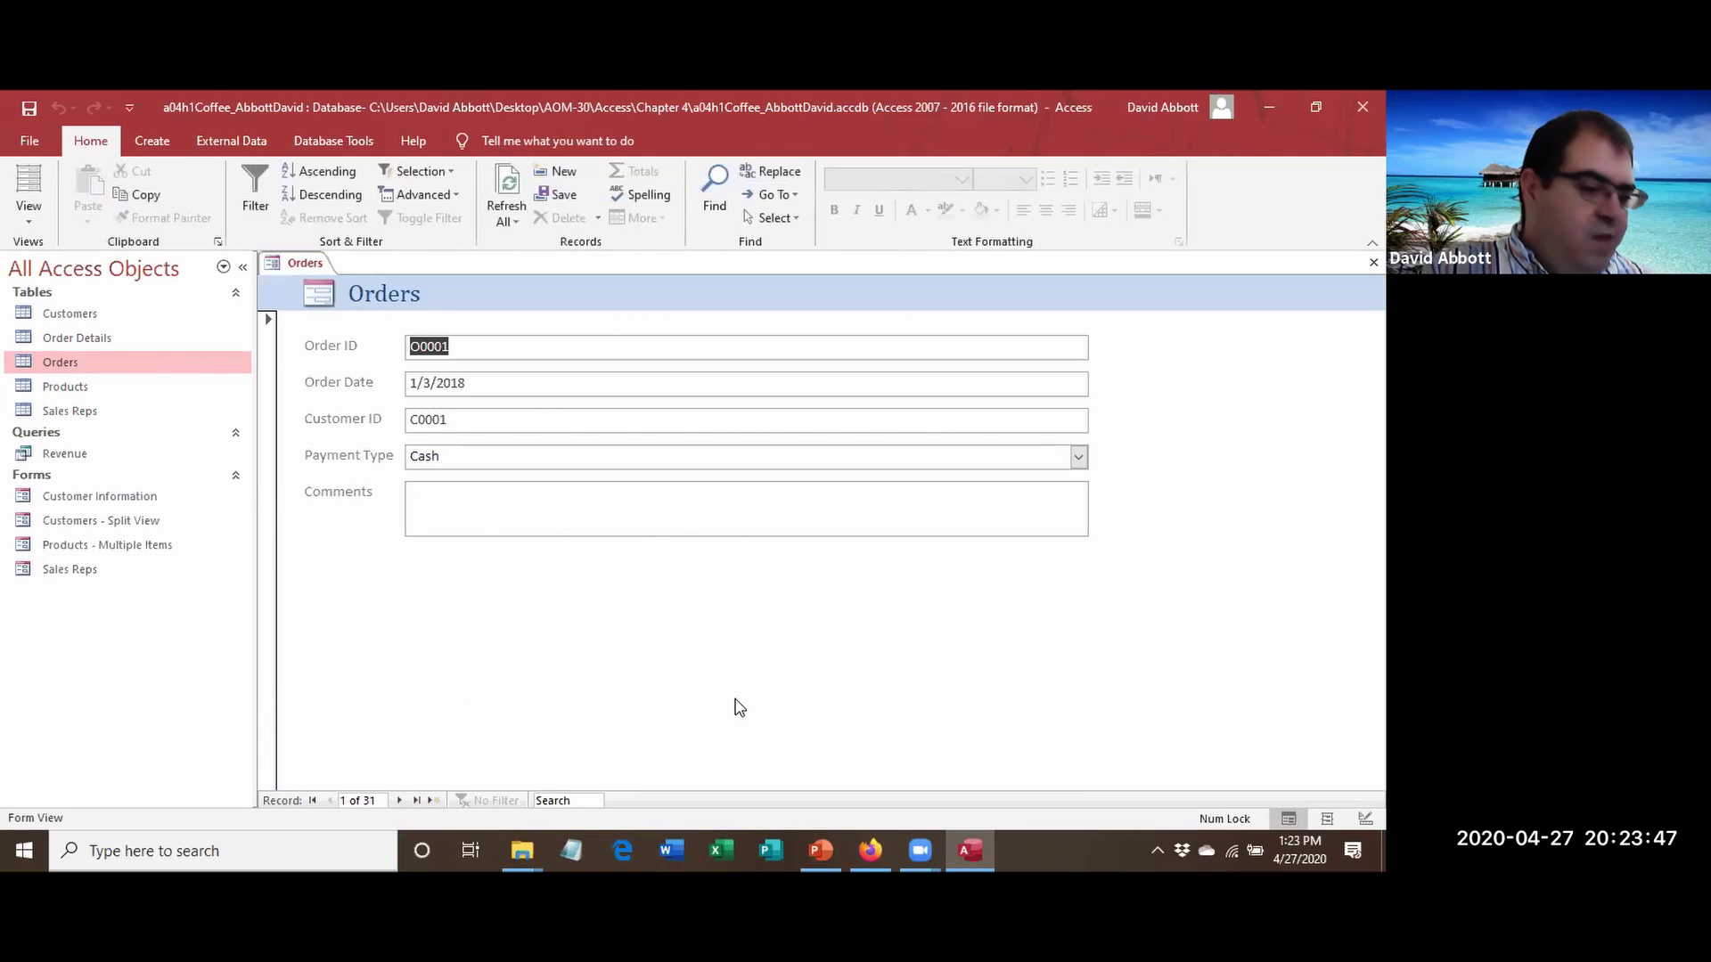
{"action": "left_click", "coordinate": [29, 109]}
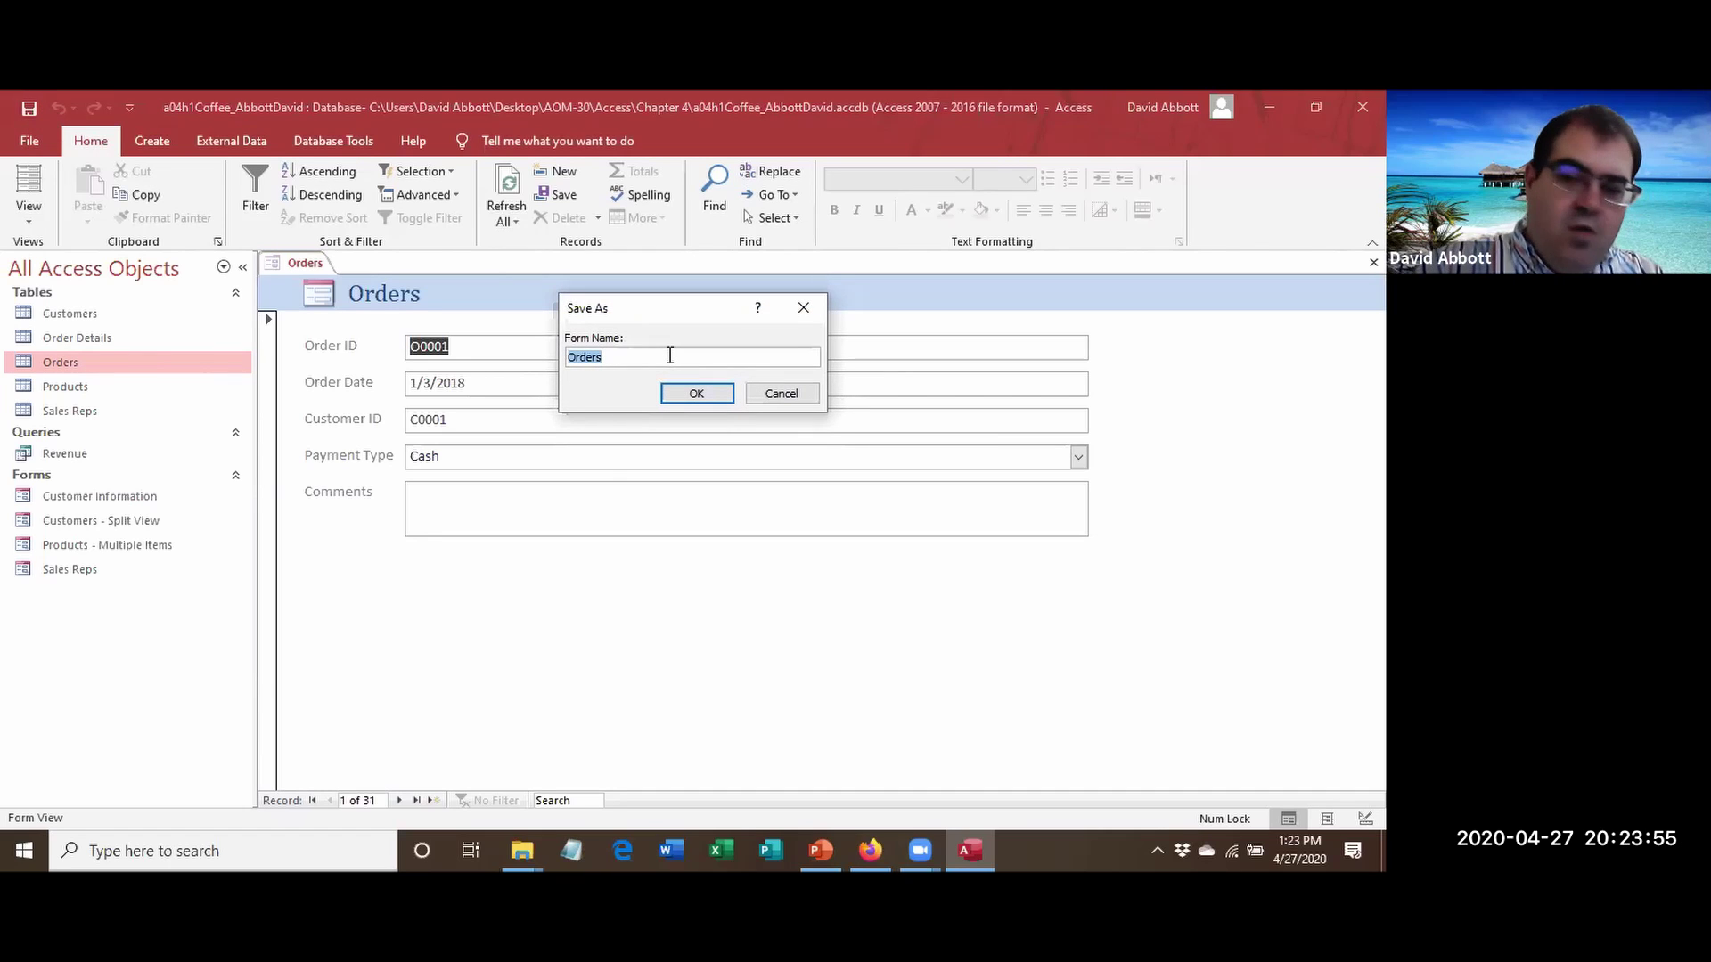
{"action": "type", "text": "Order Information"}
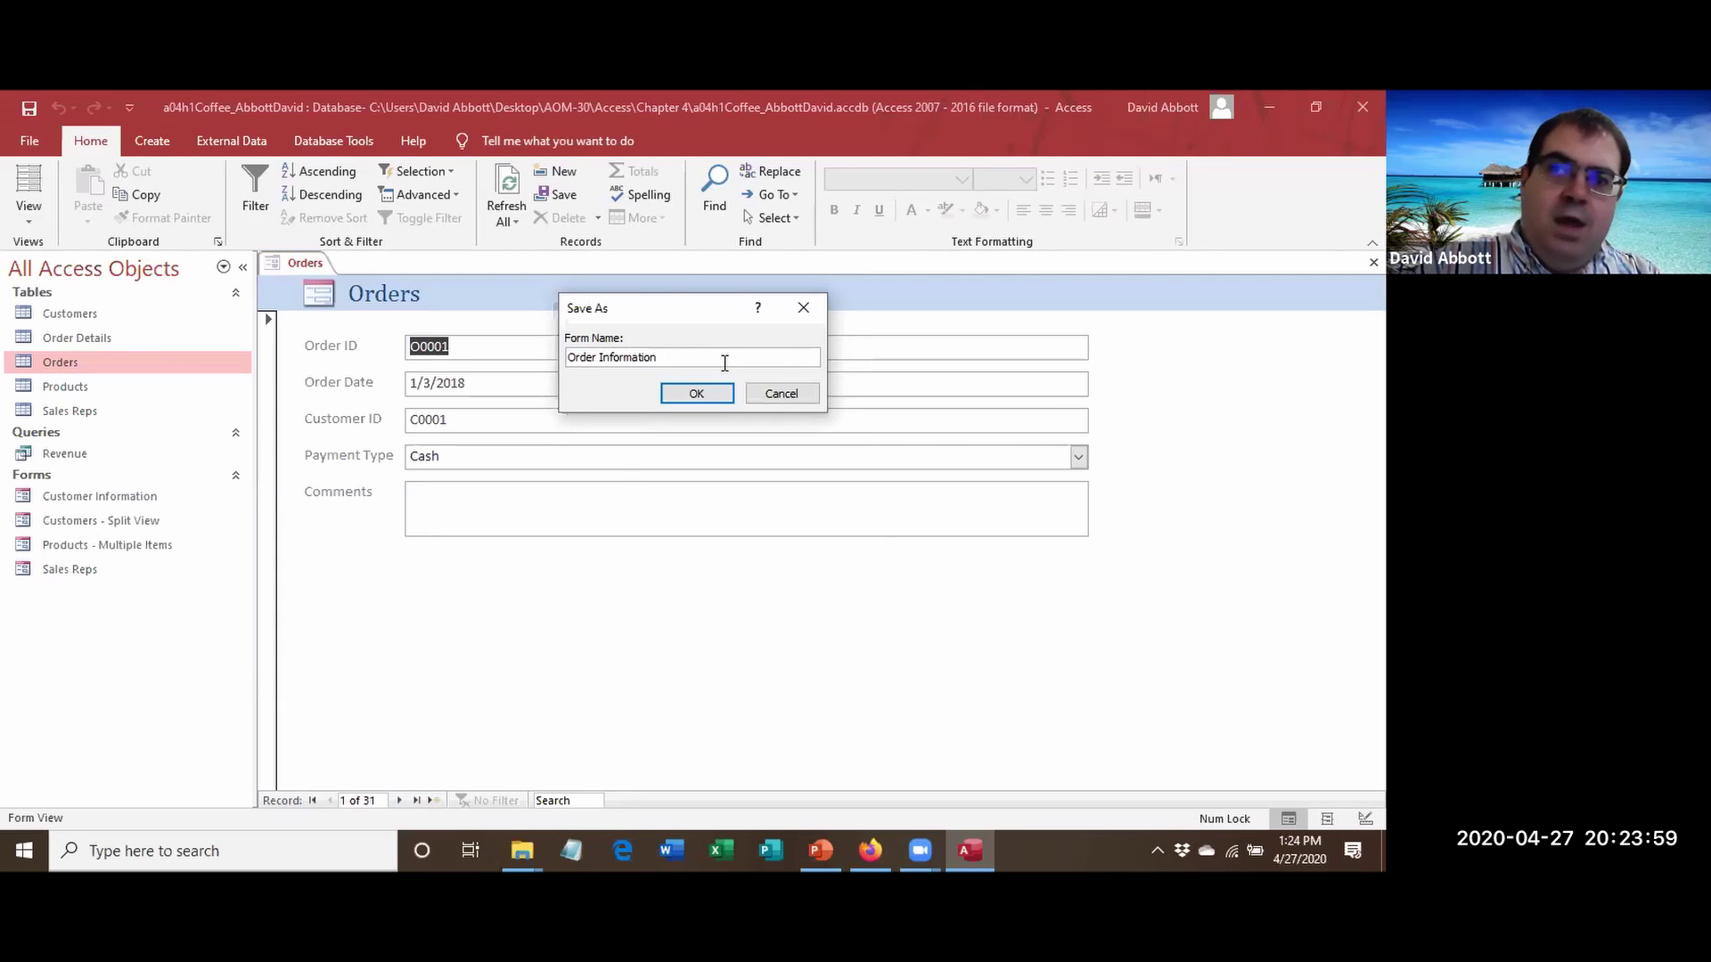
{"action": "left_click", "coordinate": [709, 389]}
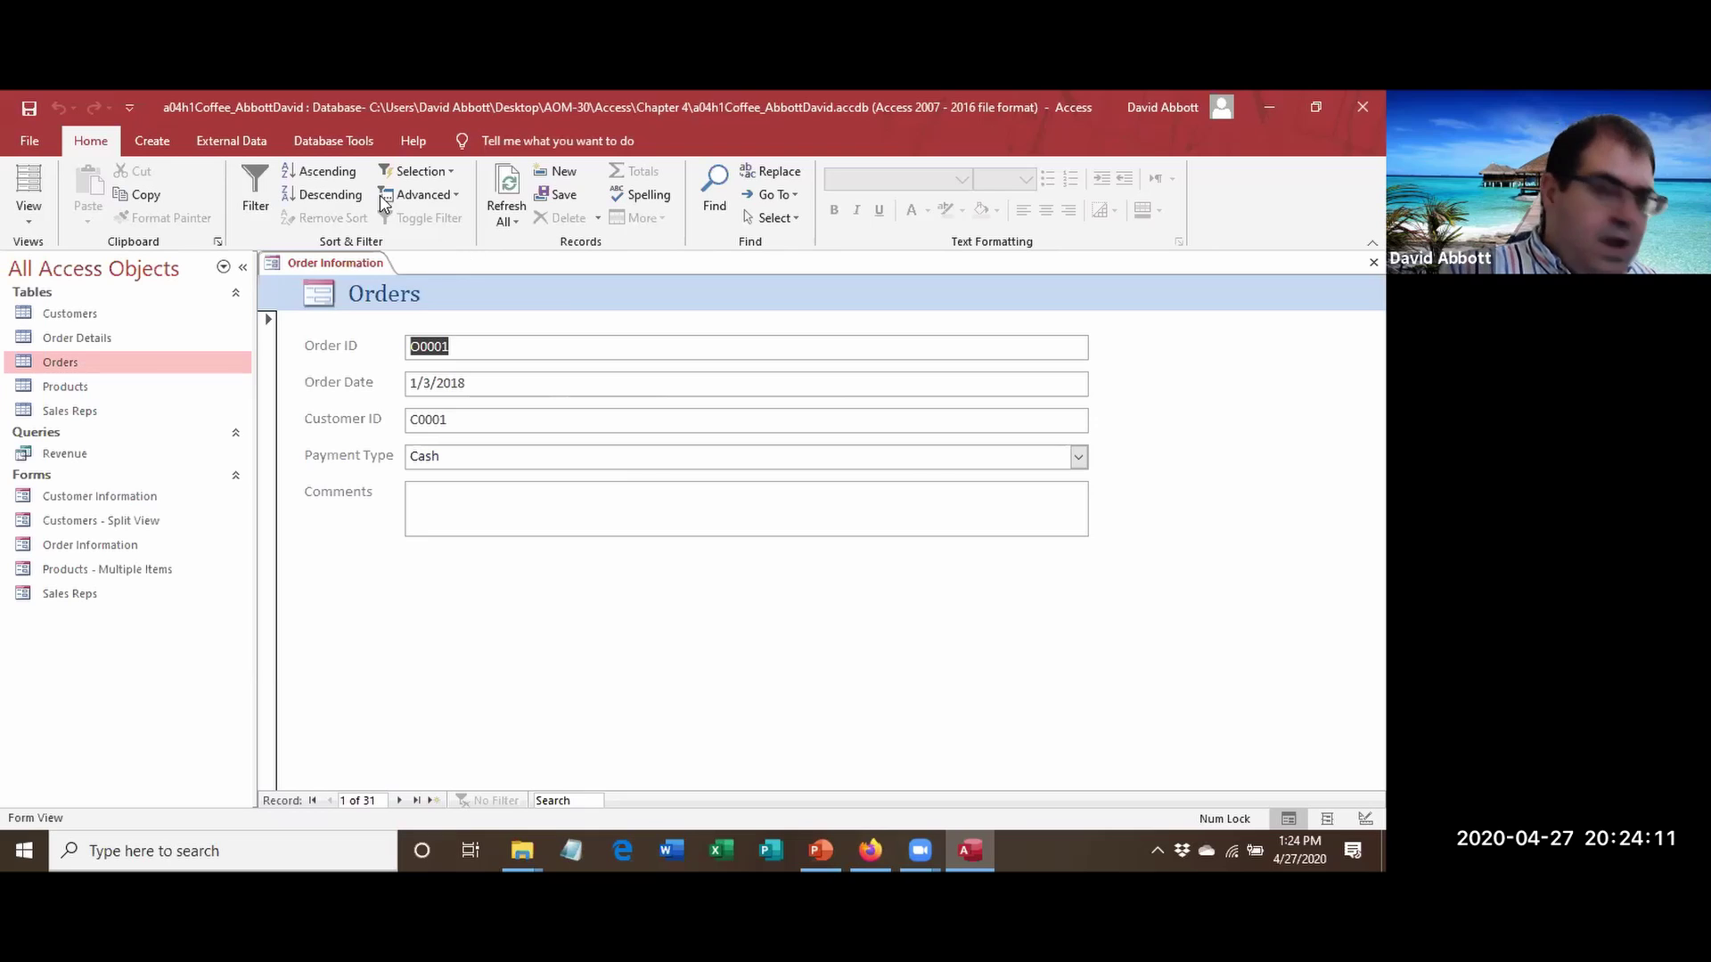
{"action": "right_click", "coordinate": [349, 263]}
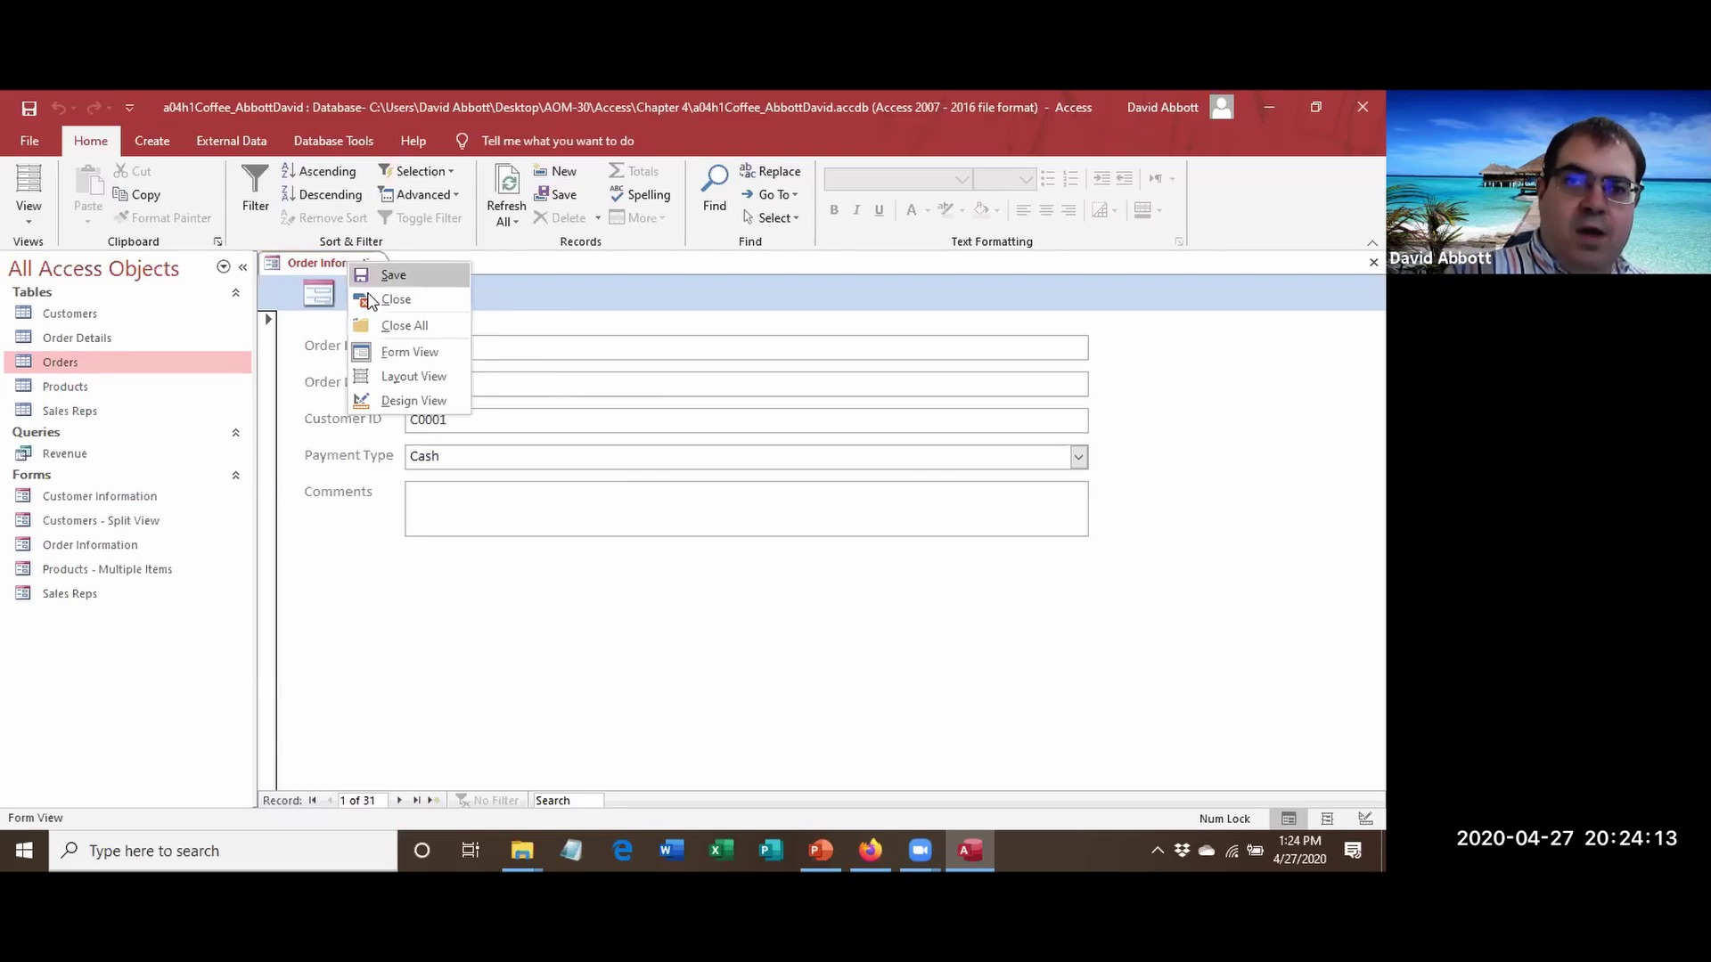
Close the Order Information form.
{"action": "left_click", "coordinate": [392, 299]}
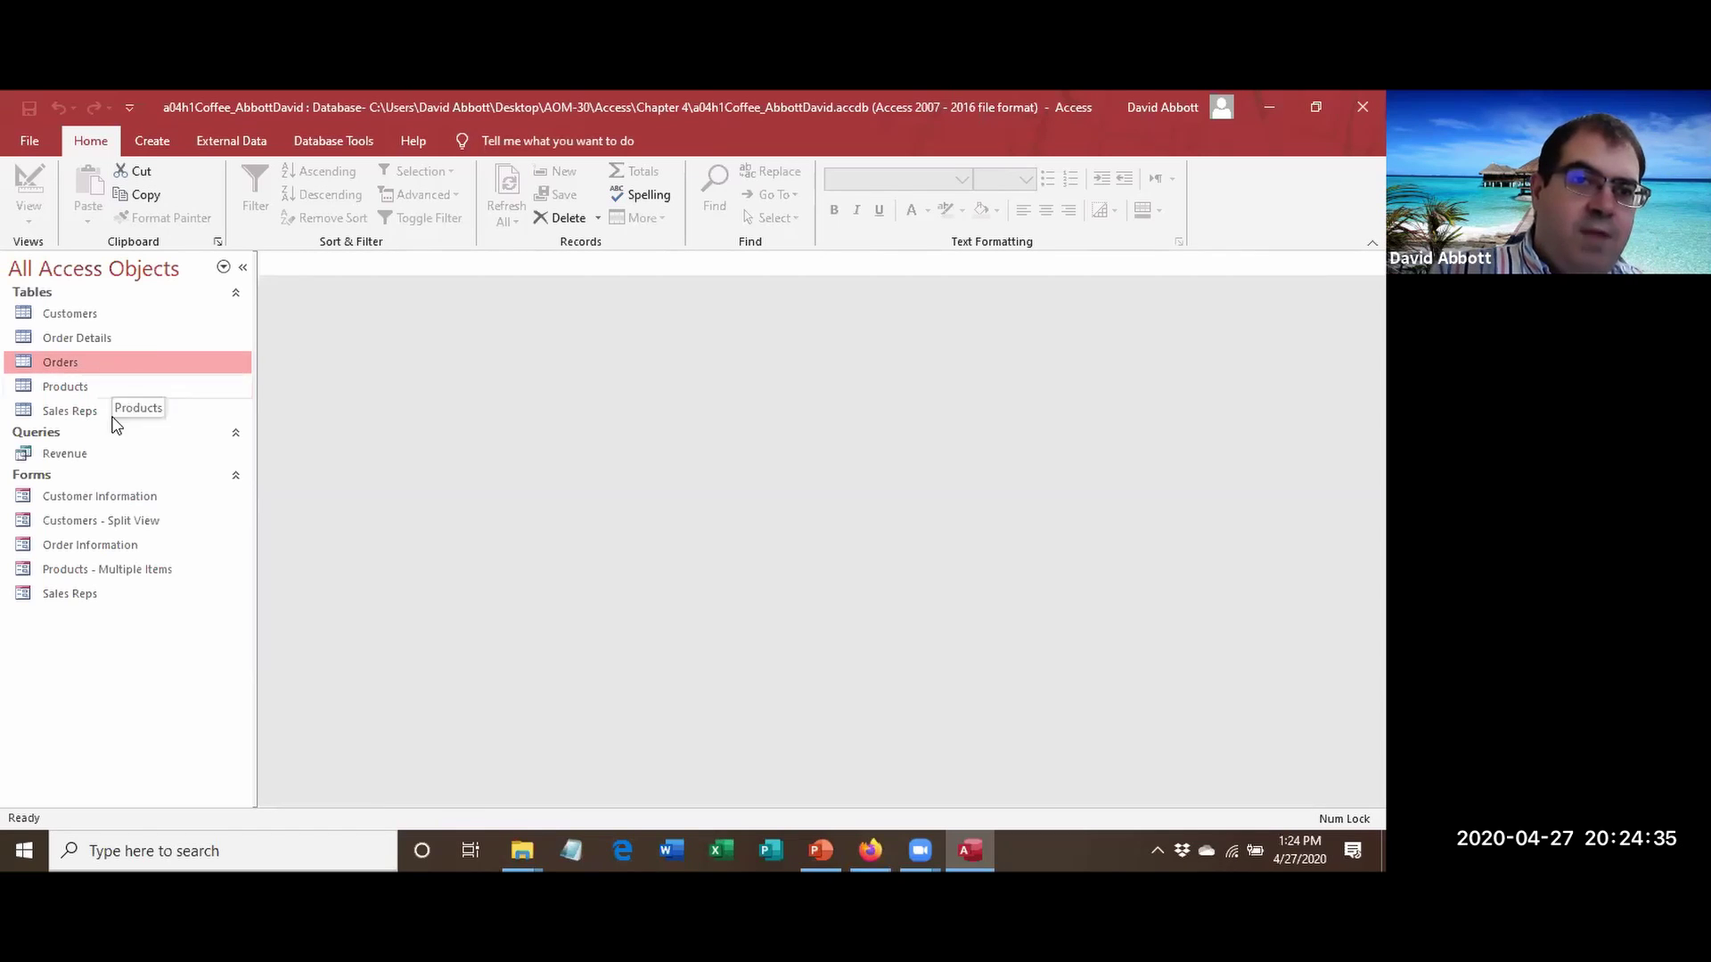
Open the Customer Information form and advance five records to the sixth customer.
{"action": "right_click", "coordinate": [119, 491]}
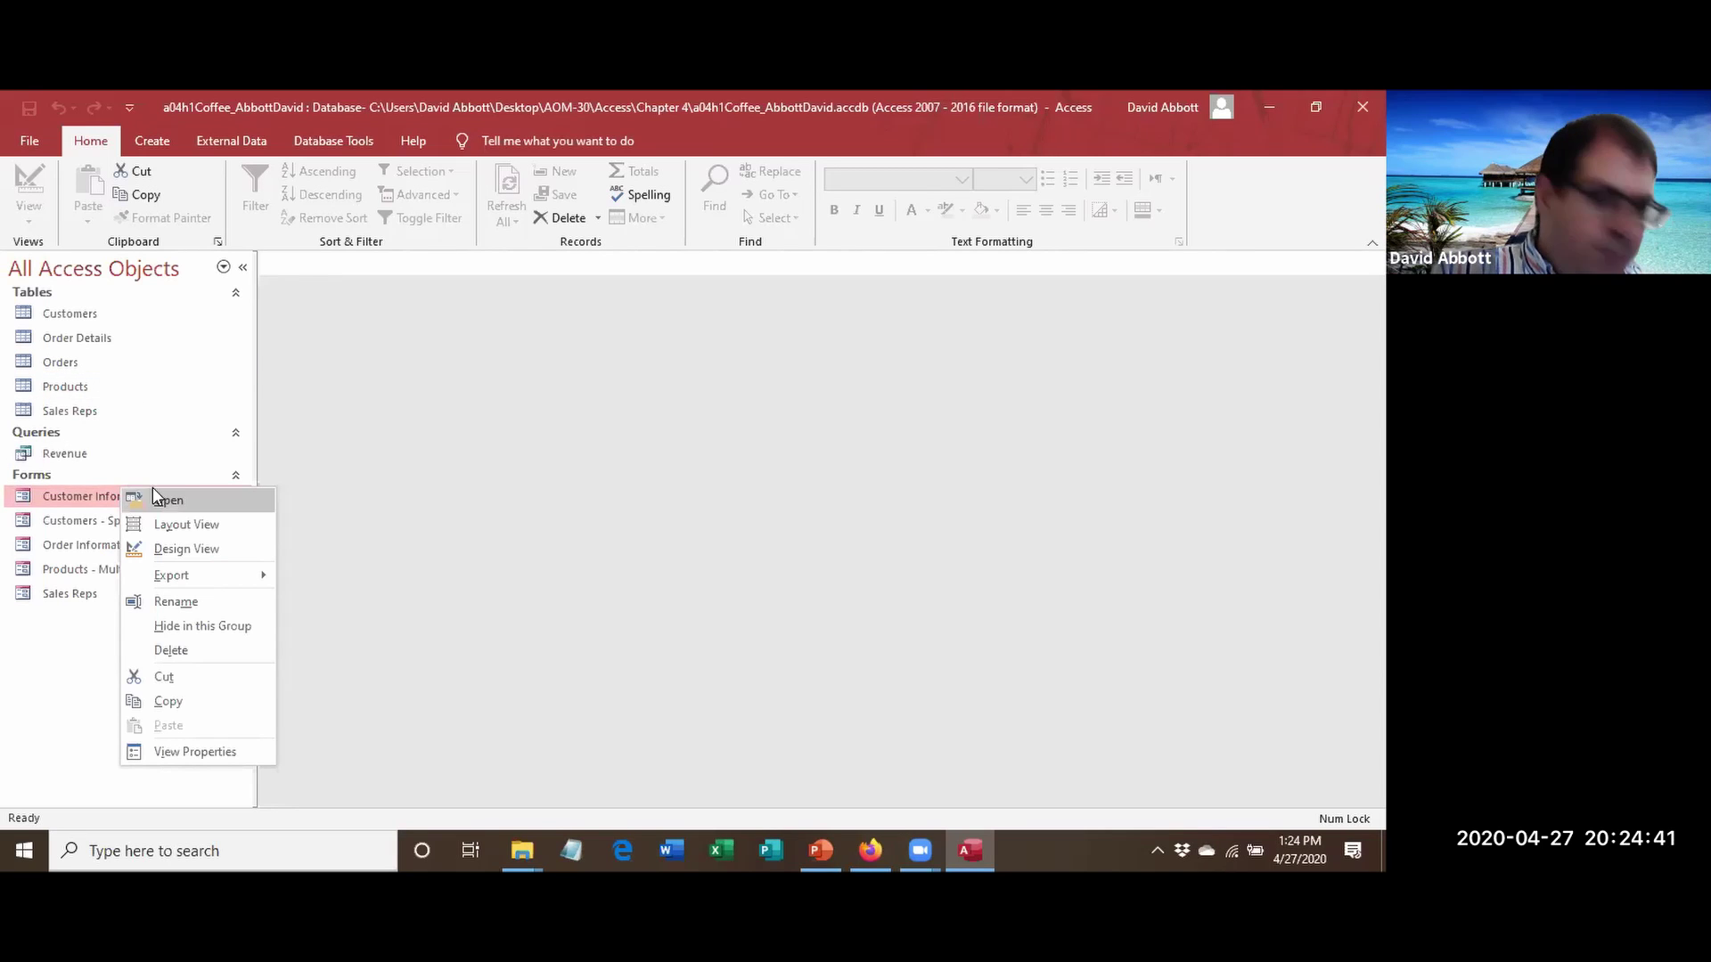
{"action": "left_click", "coordinate": [183, 501]}
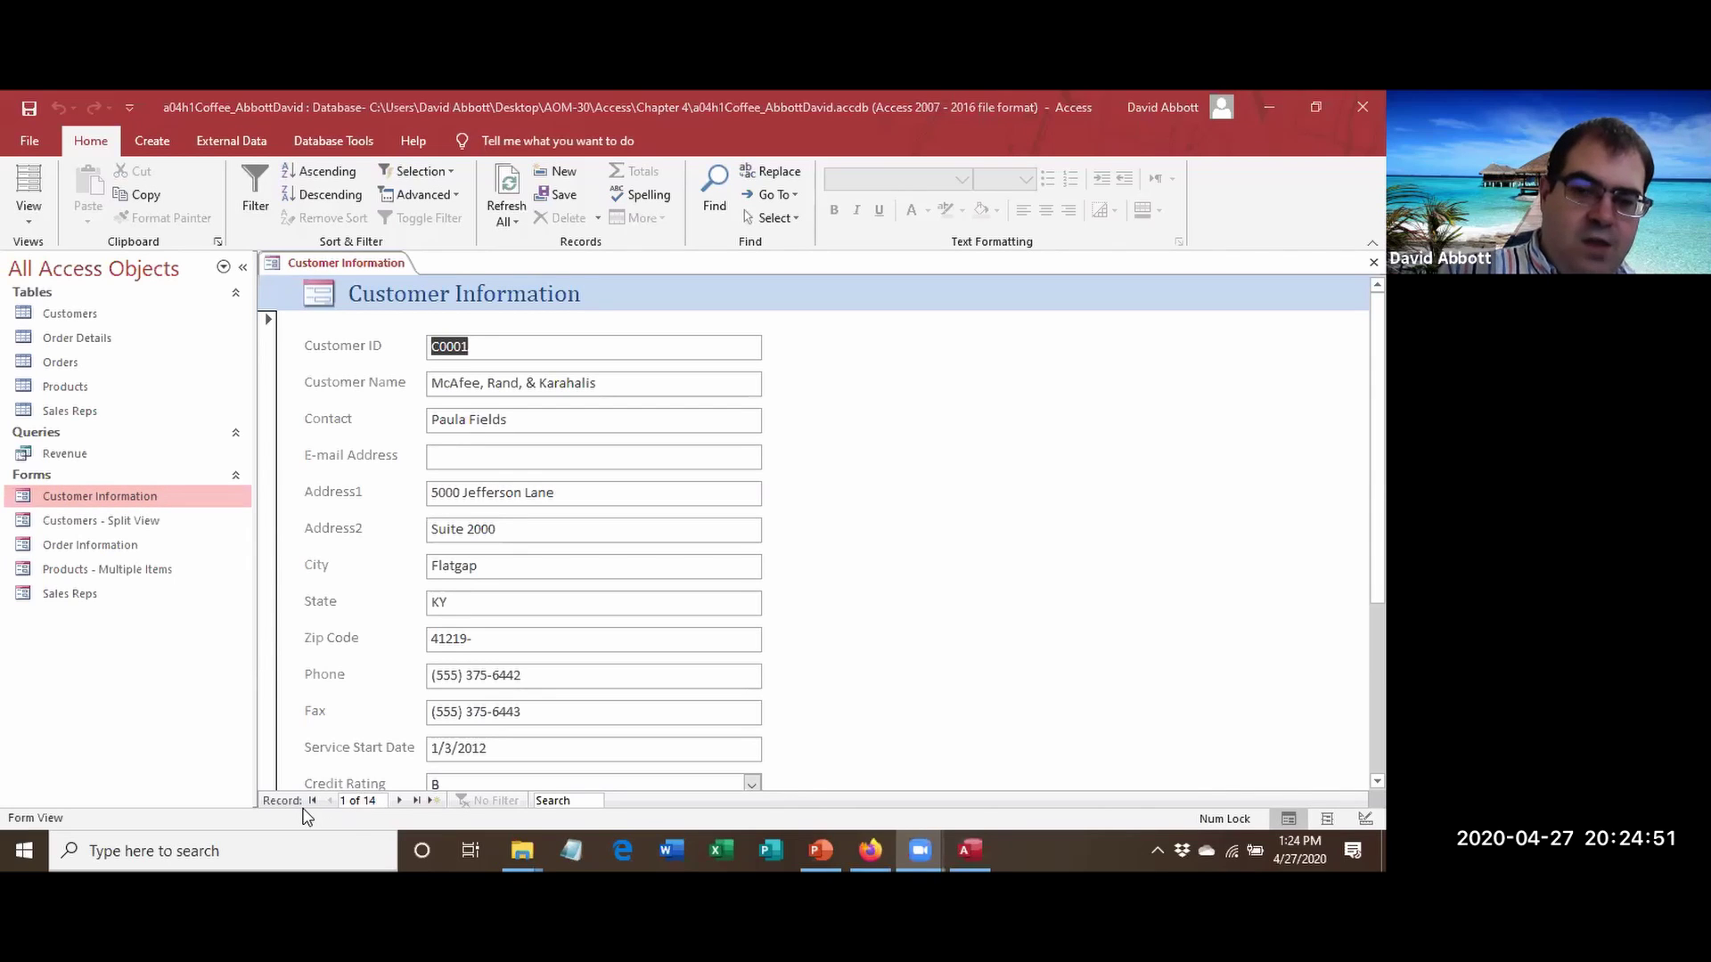
{"action": "left_click", "coordinate": [399, 800]}
{"action": "left_click", "coordinate": [399, 800]}
{"action": "left_click", "coordinate": [399, 800]}
{"action": "left_click", "coordinate": [399, 800]}
{"action": "left_click", "coordinate": [400, 800]}
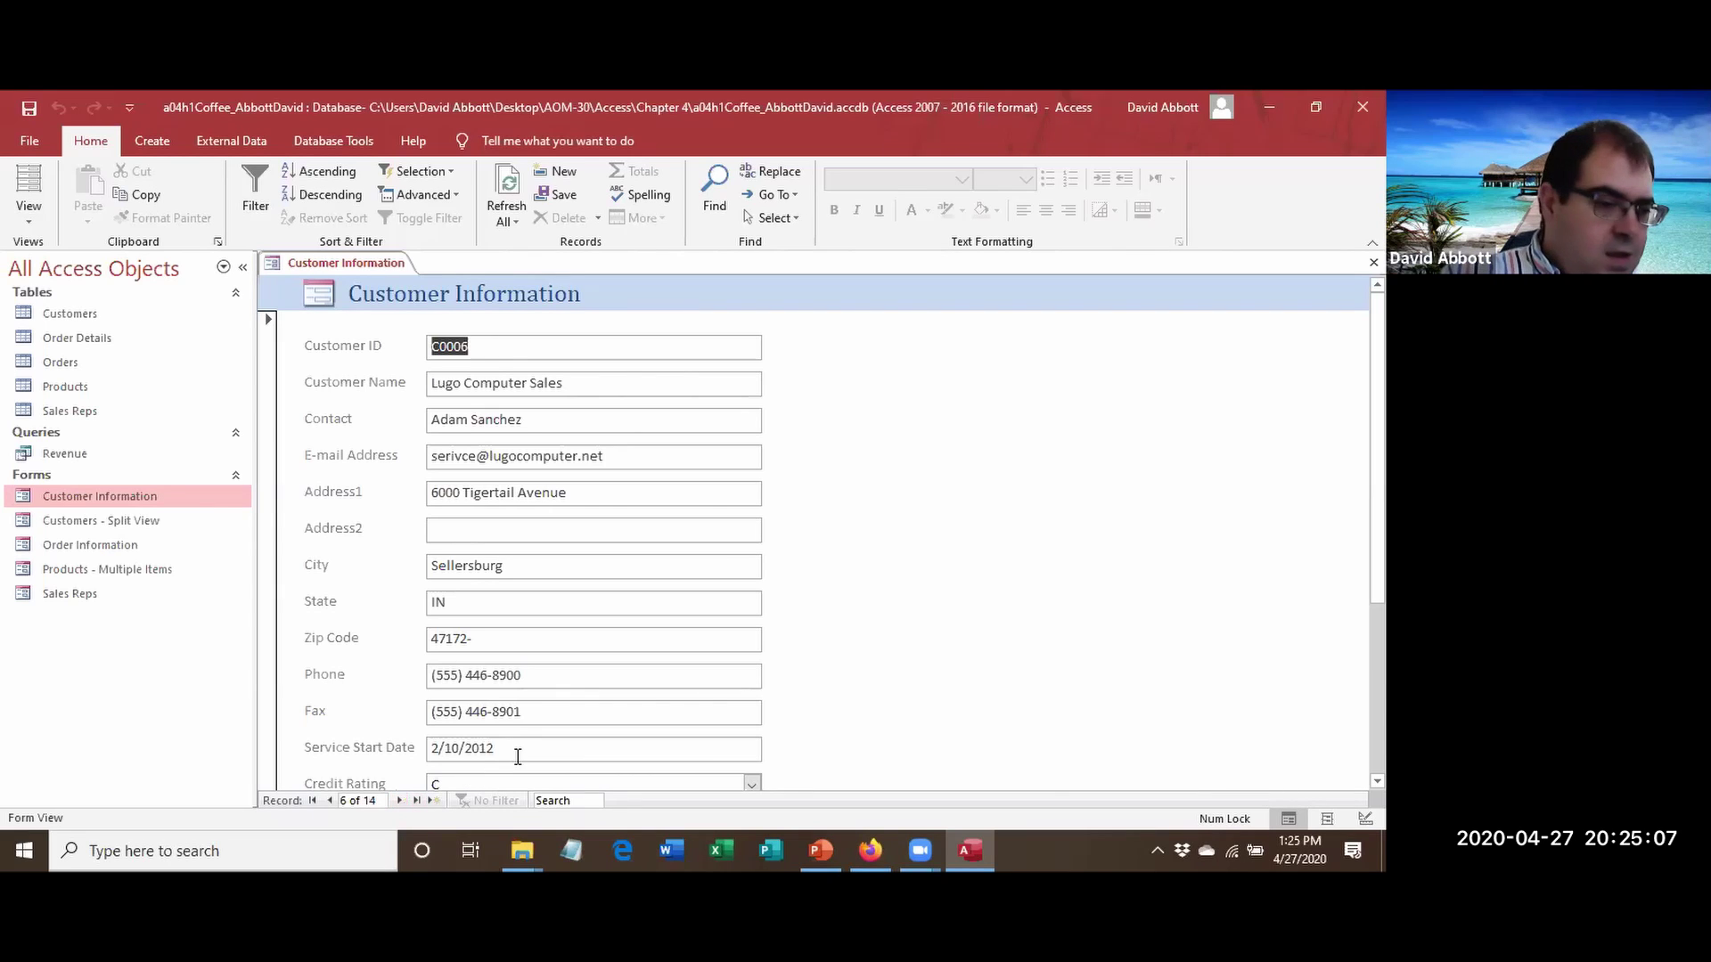
Open the Customers table, select record C0006, and compare it with the Customer Information form.
{"action": "double_click", "coordinate": [58, 316]}
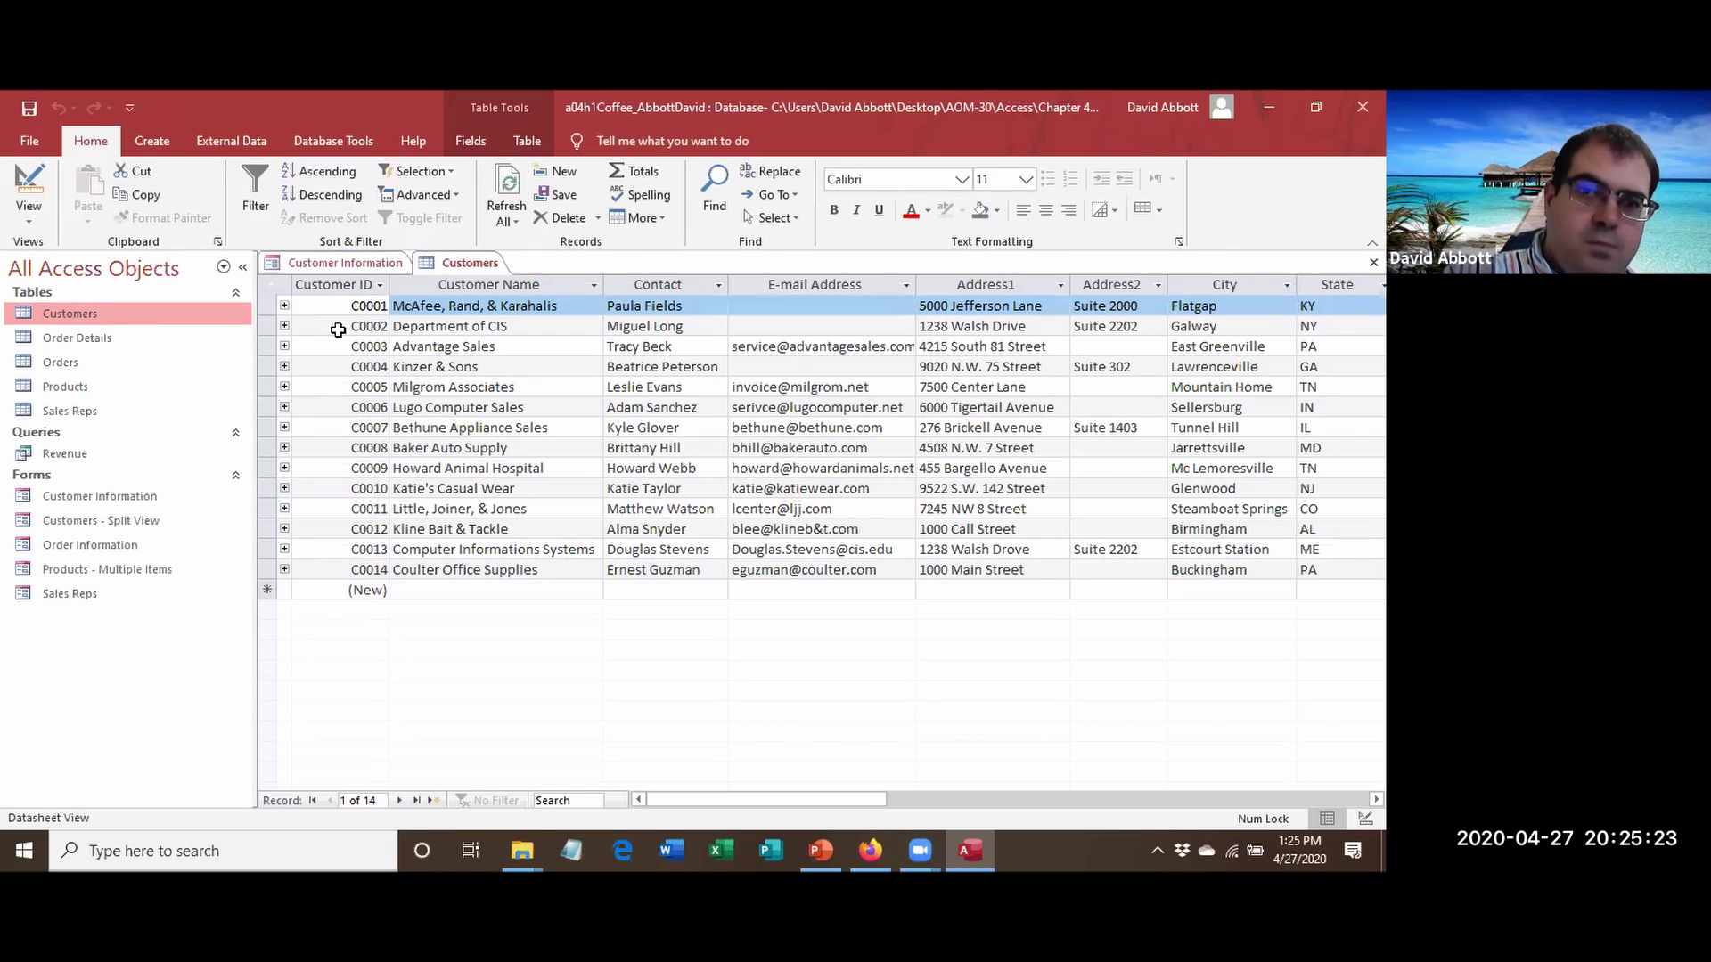
{"action": "left_click", "coordinate": [267, 407]}
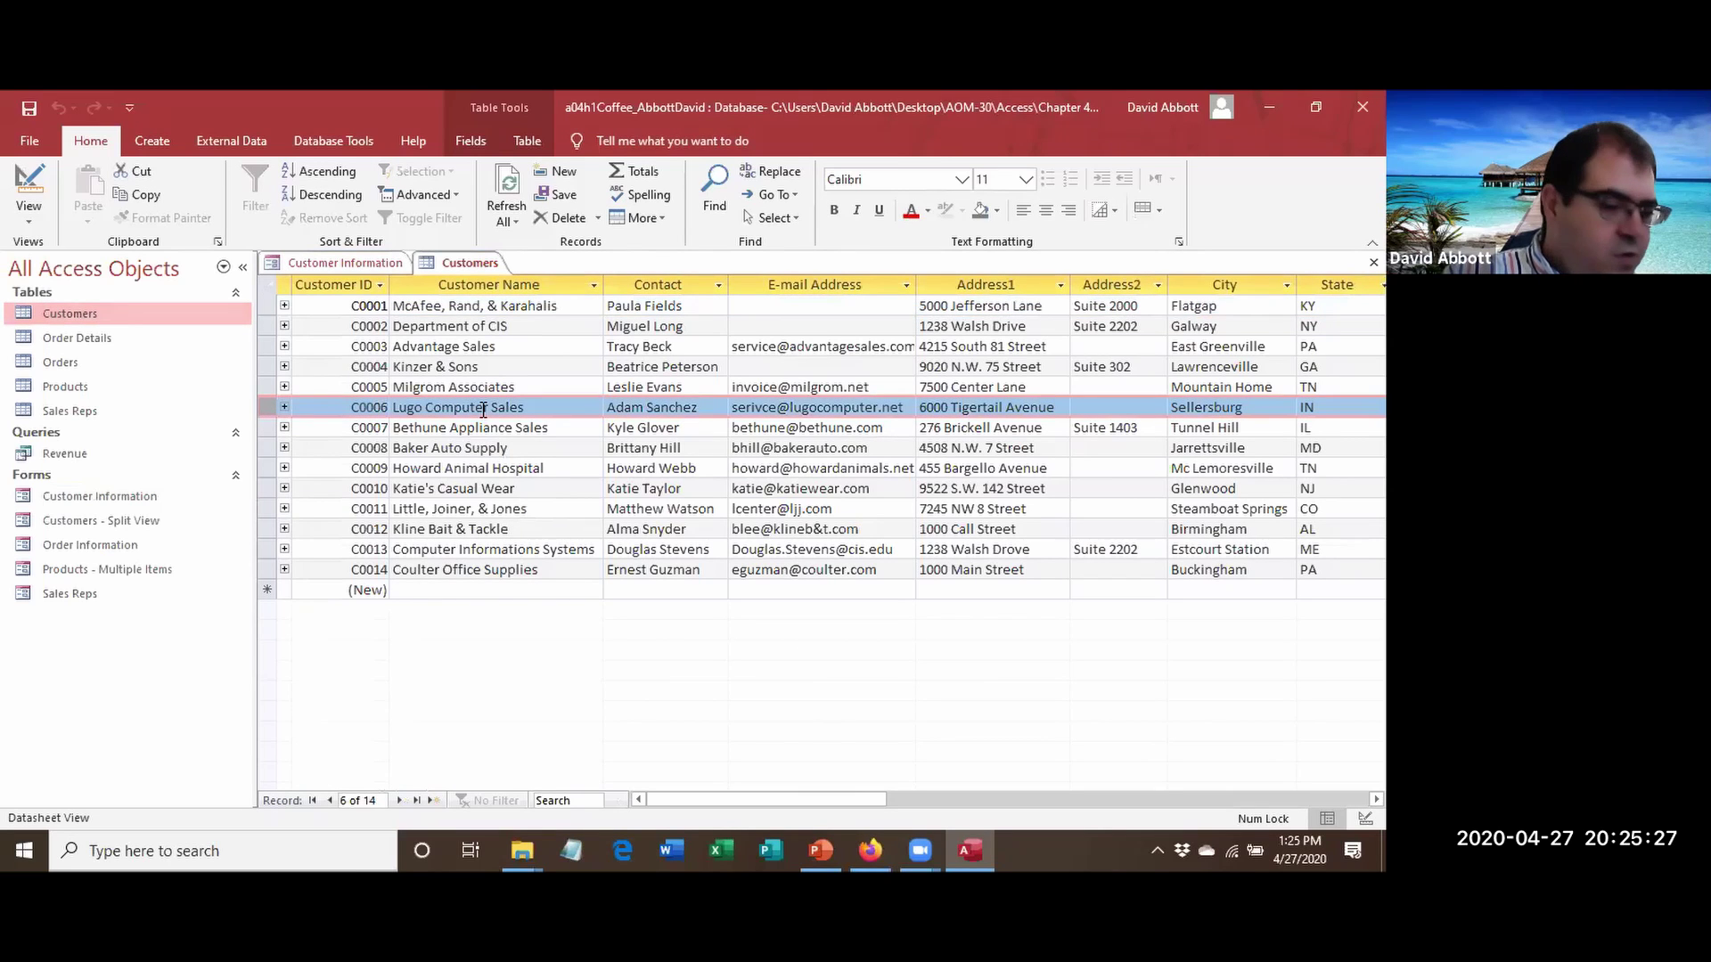
{"action": "left_click", "coordinate": [371, 262]}
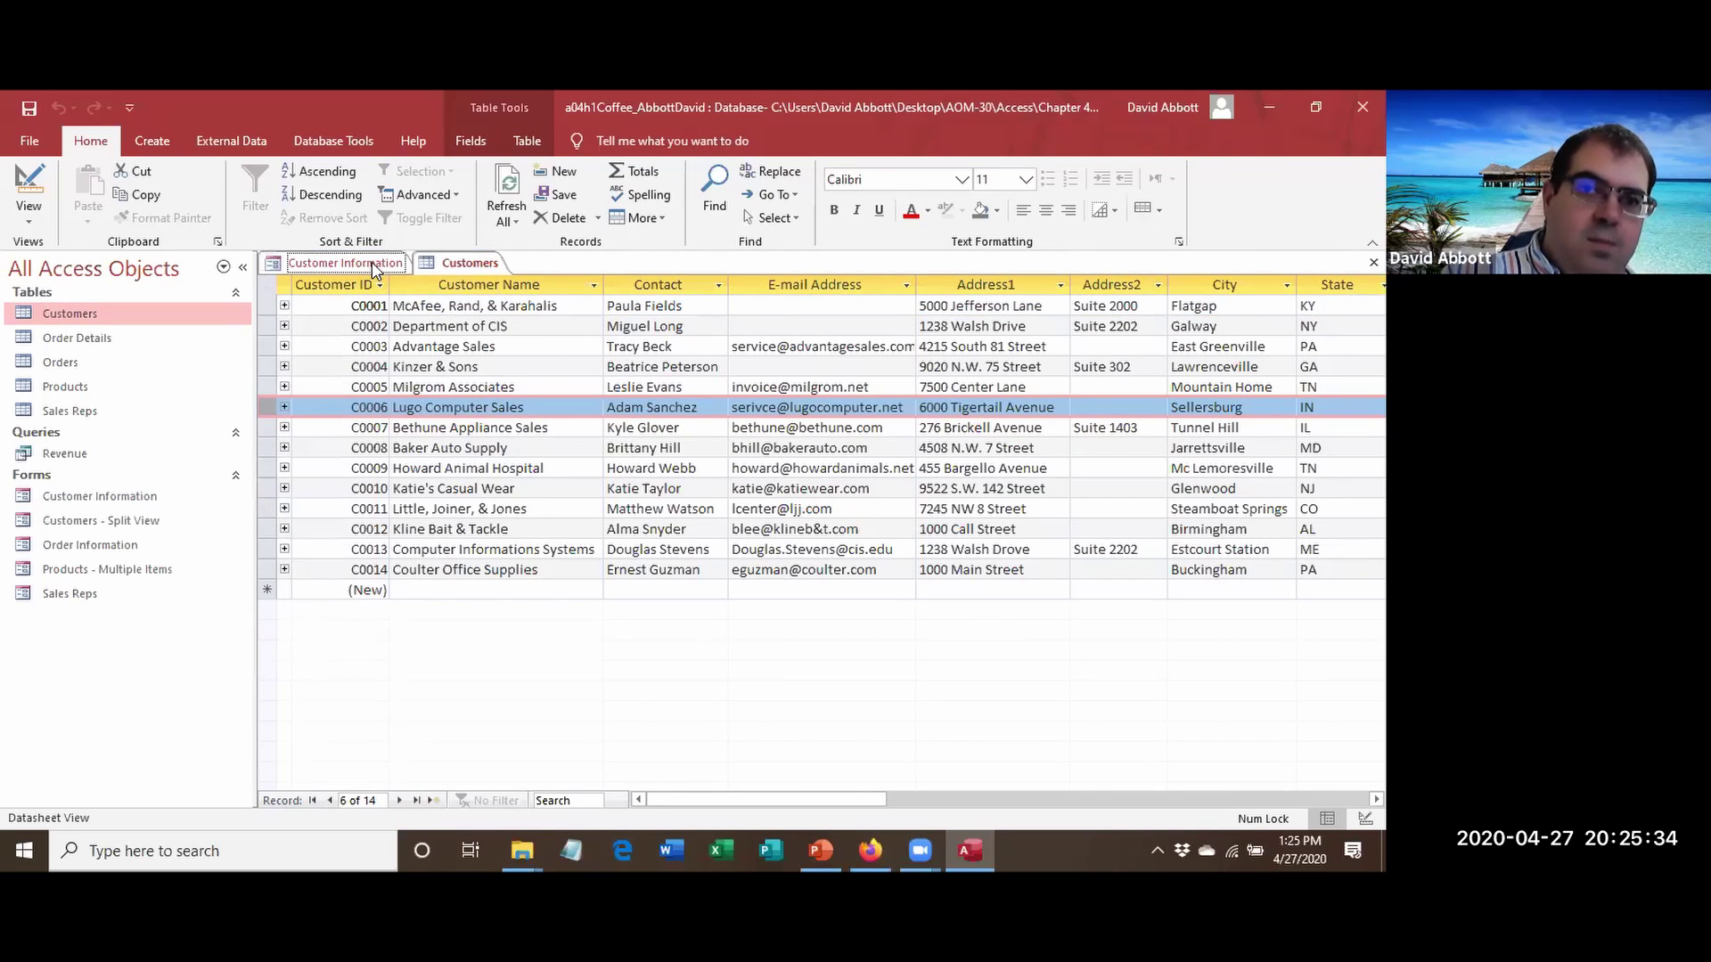
{"action": "left_click", "coordinate": [458, 264]}
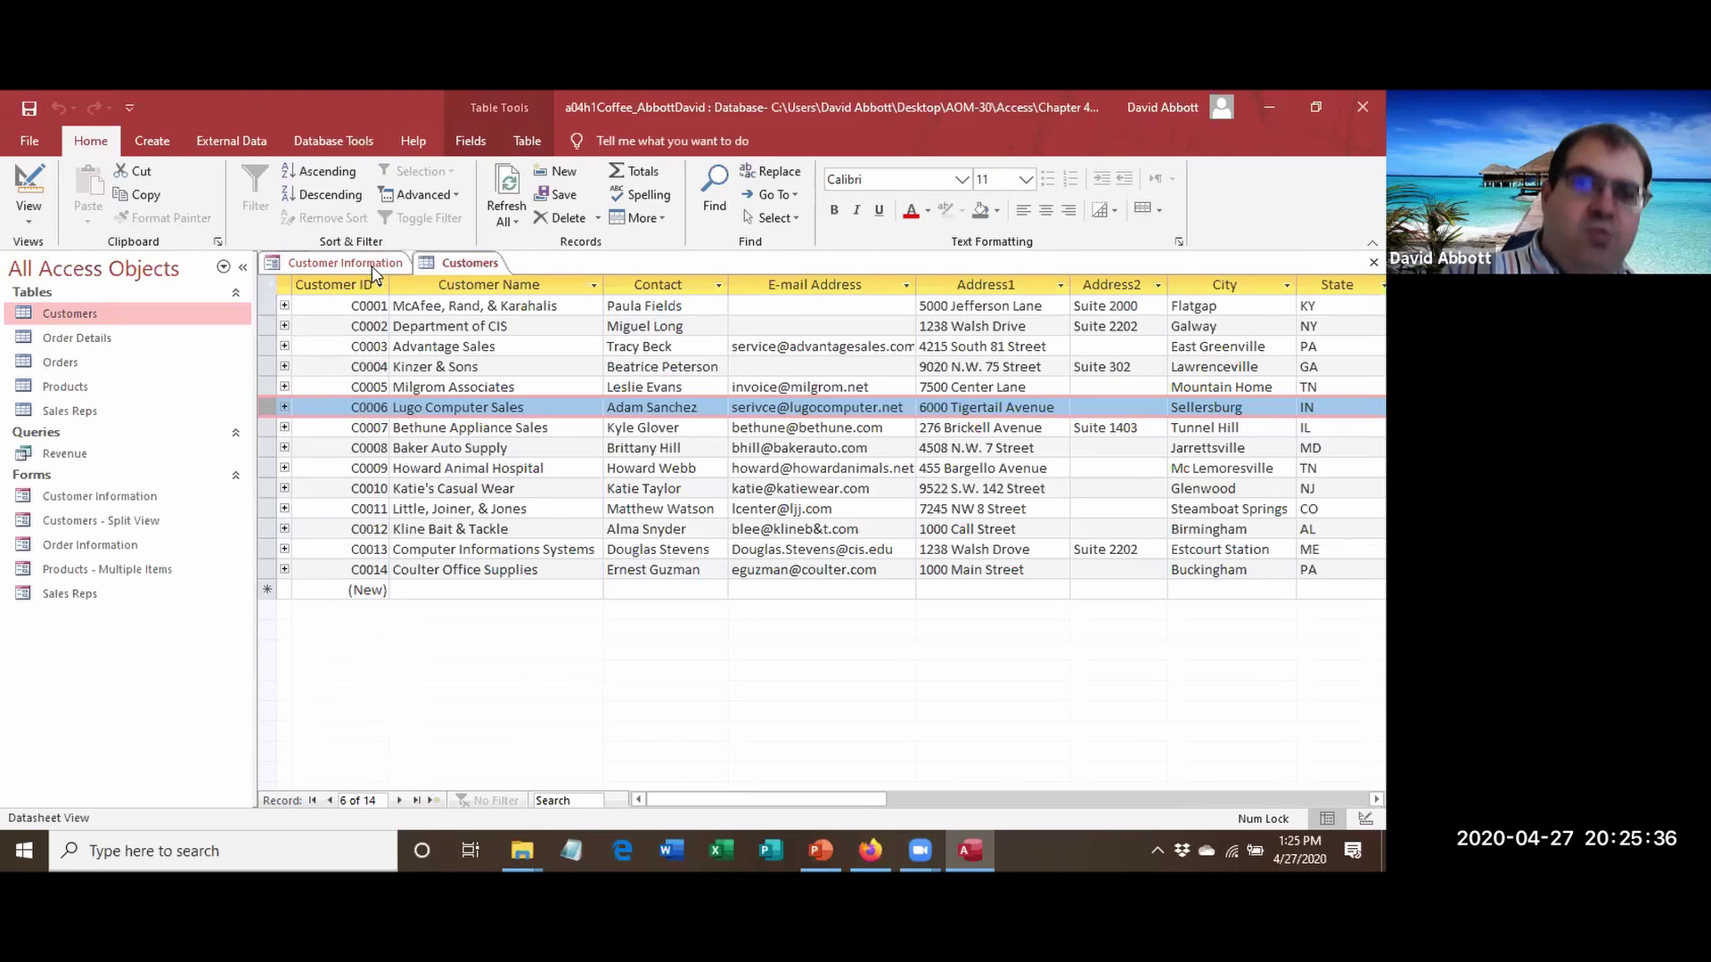
{"action": "left_click", "coordinate": [355, 266]}
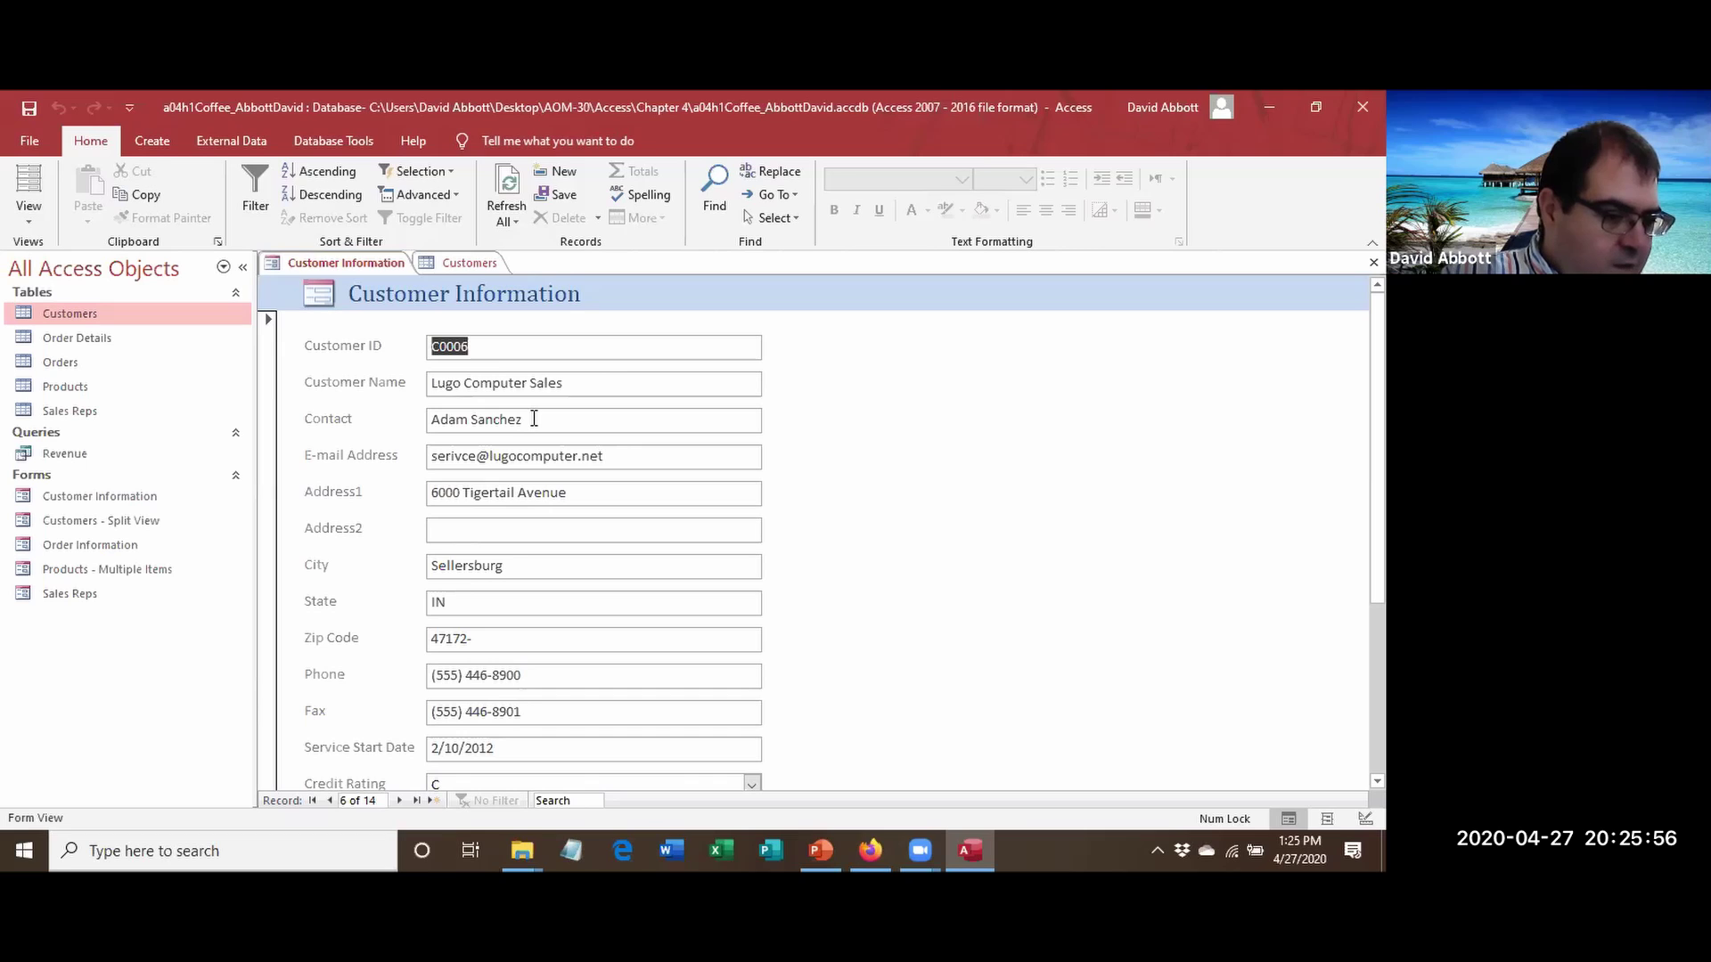
Replace the contact's name on the Customer Information form and return to record 6.
{"action": "left_click_drag", "start_coordinate": [534, 419], "coordinate": [431, 421]}
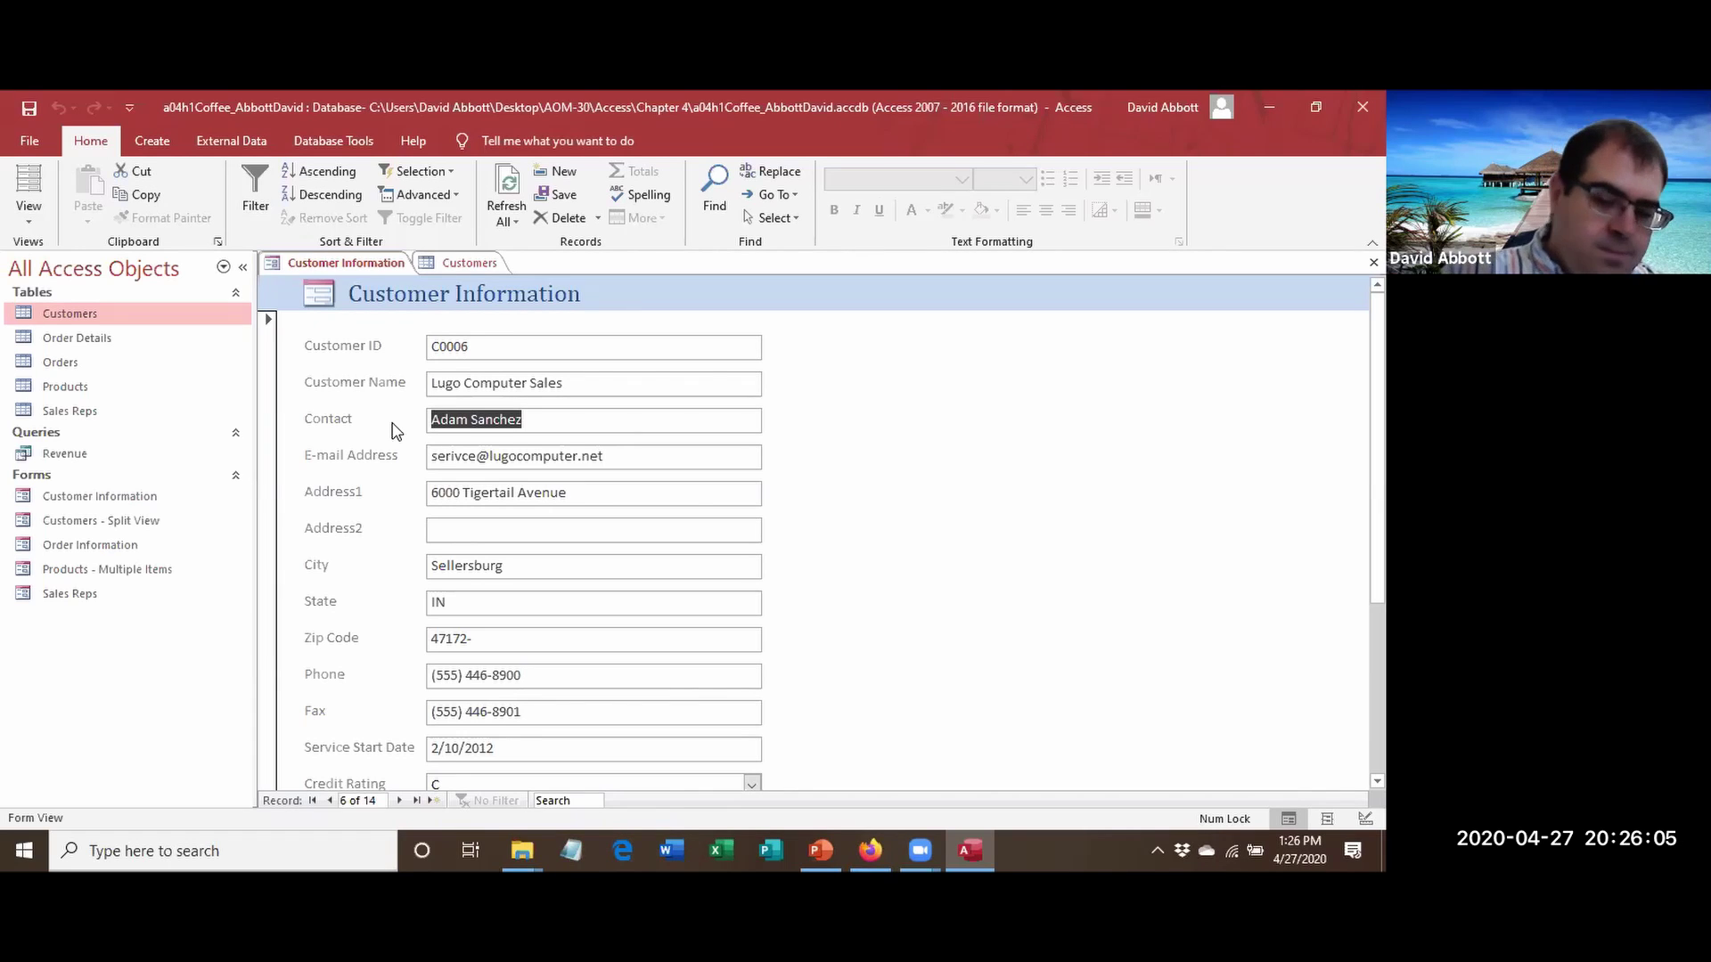
{"action": "type", "text": "David Abbott"}
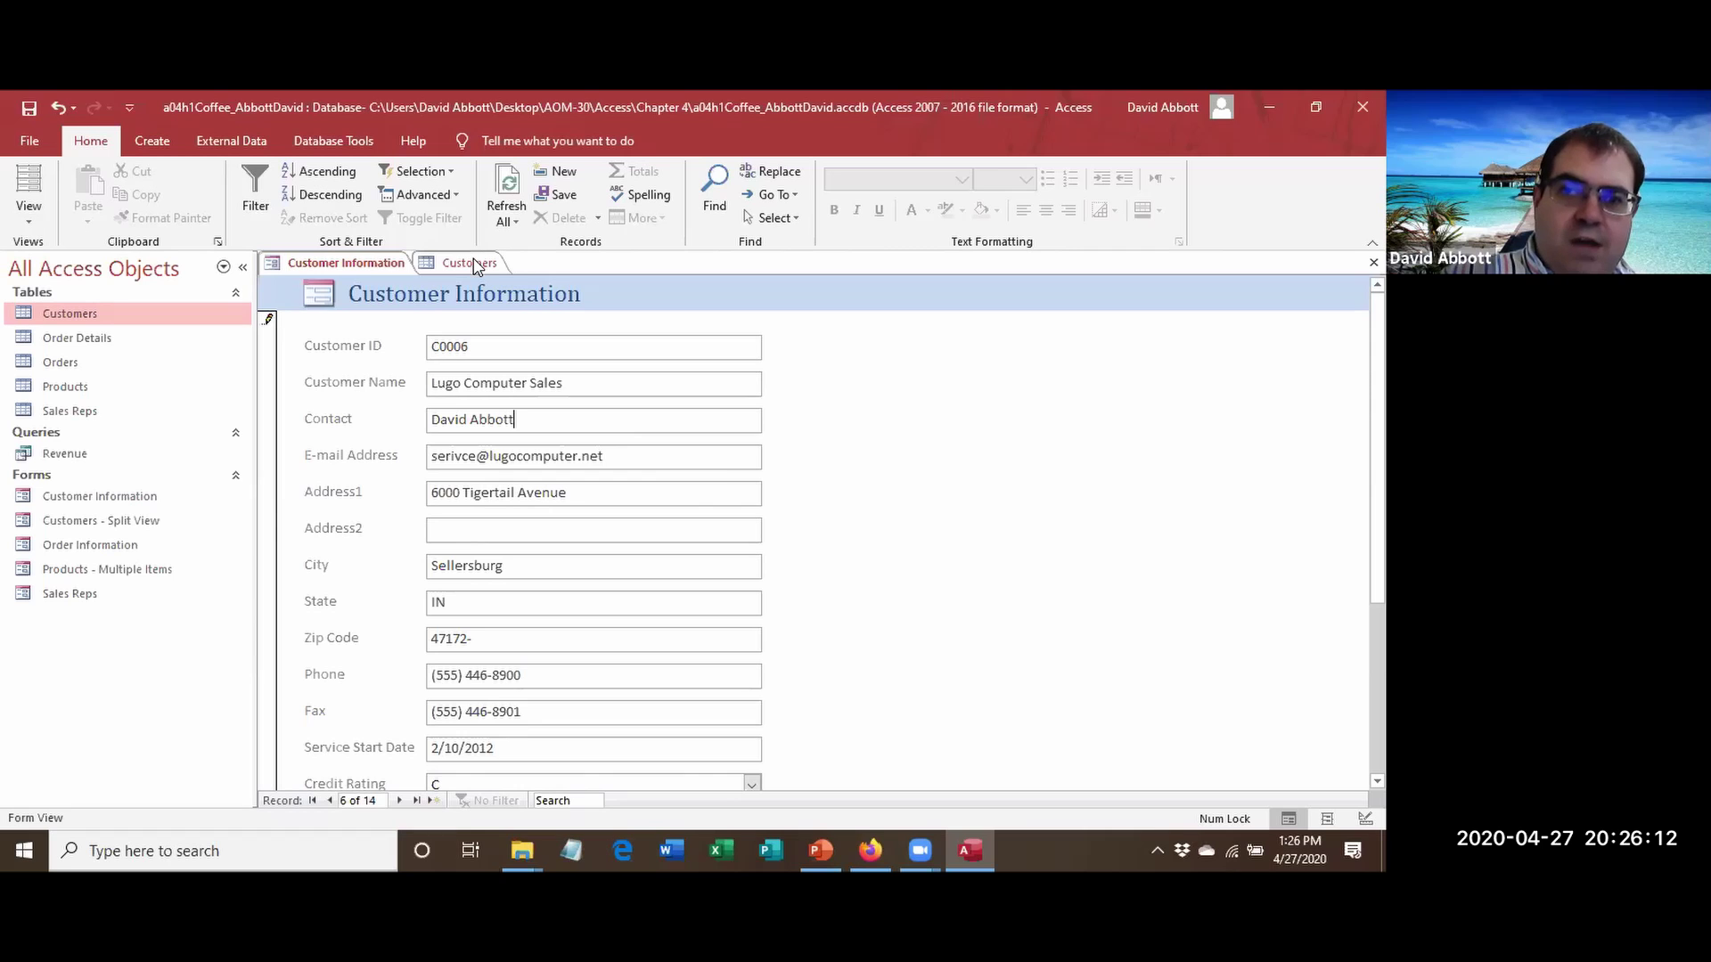
{"action": "left_click", "coordinate": [470, 262]}
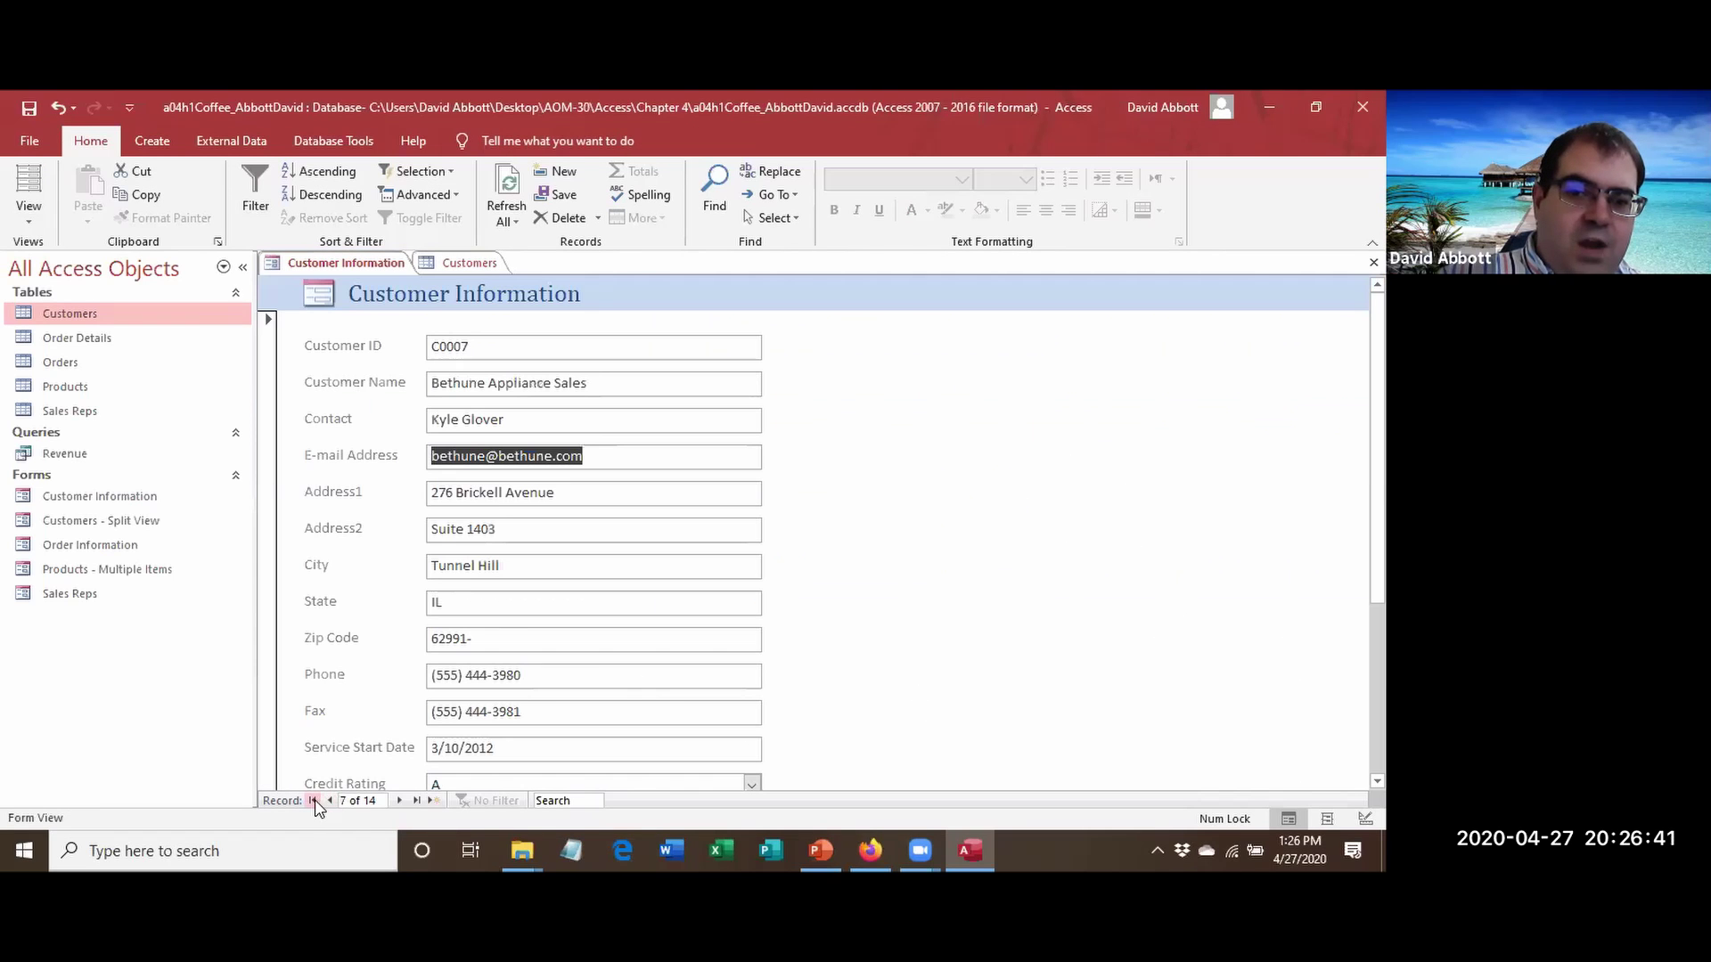
{"action": "left_click", "coordinate": [329, 800]}
Compare against the Customers datasheet, then close all open objects with Close All.
{"action": "left_click", "coordinate": [426, 266]}
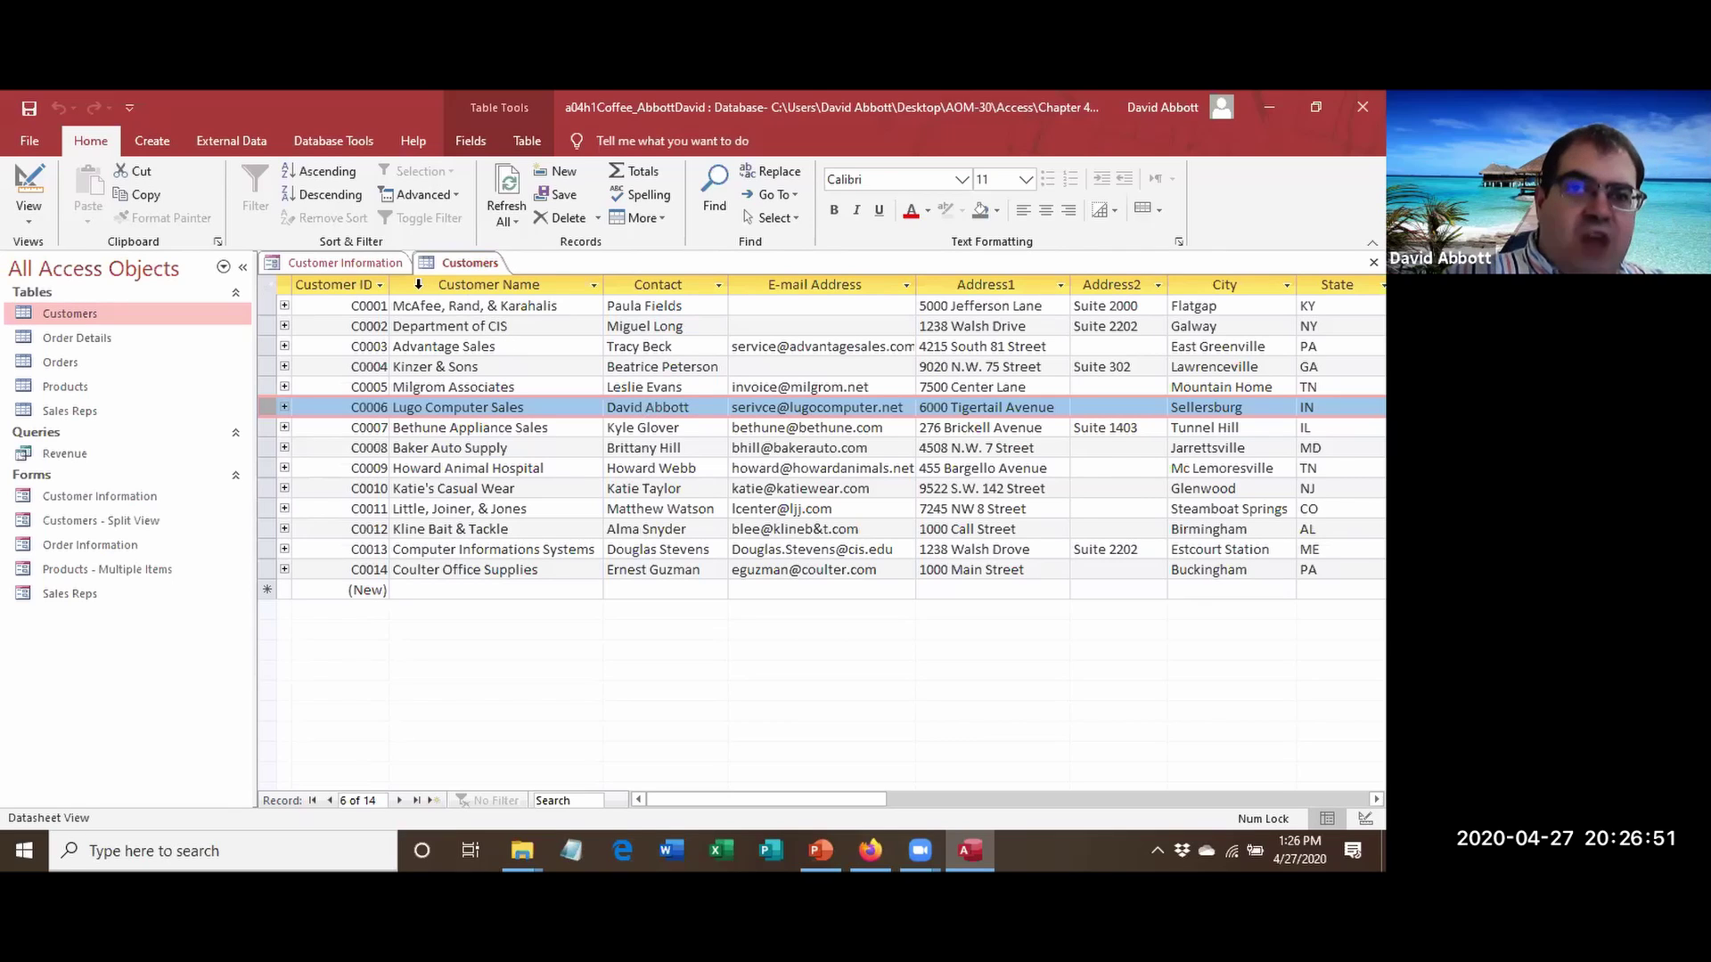
{"action": "left_click", "coordinate": [349, 267]}
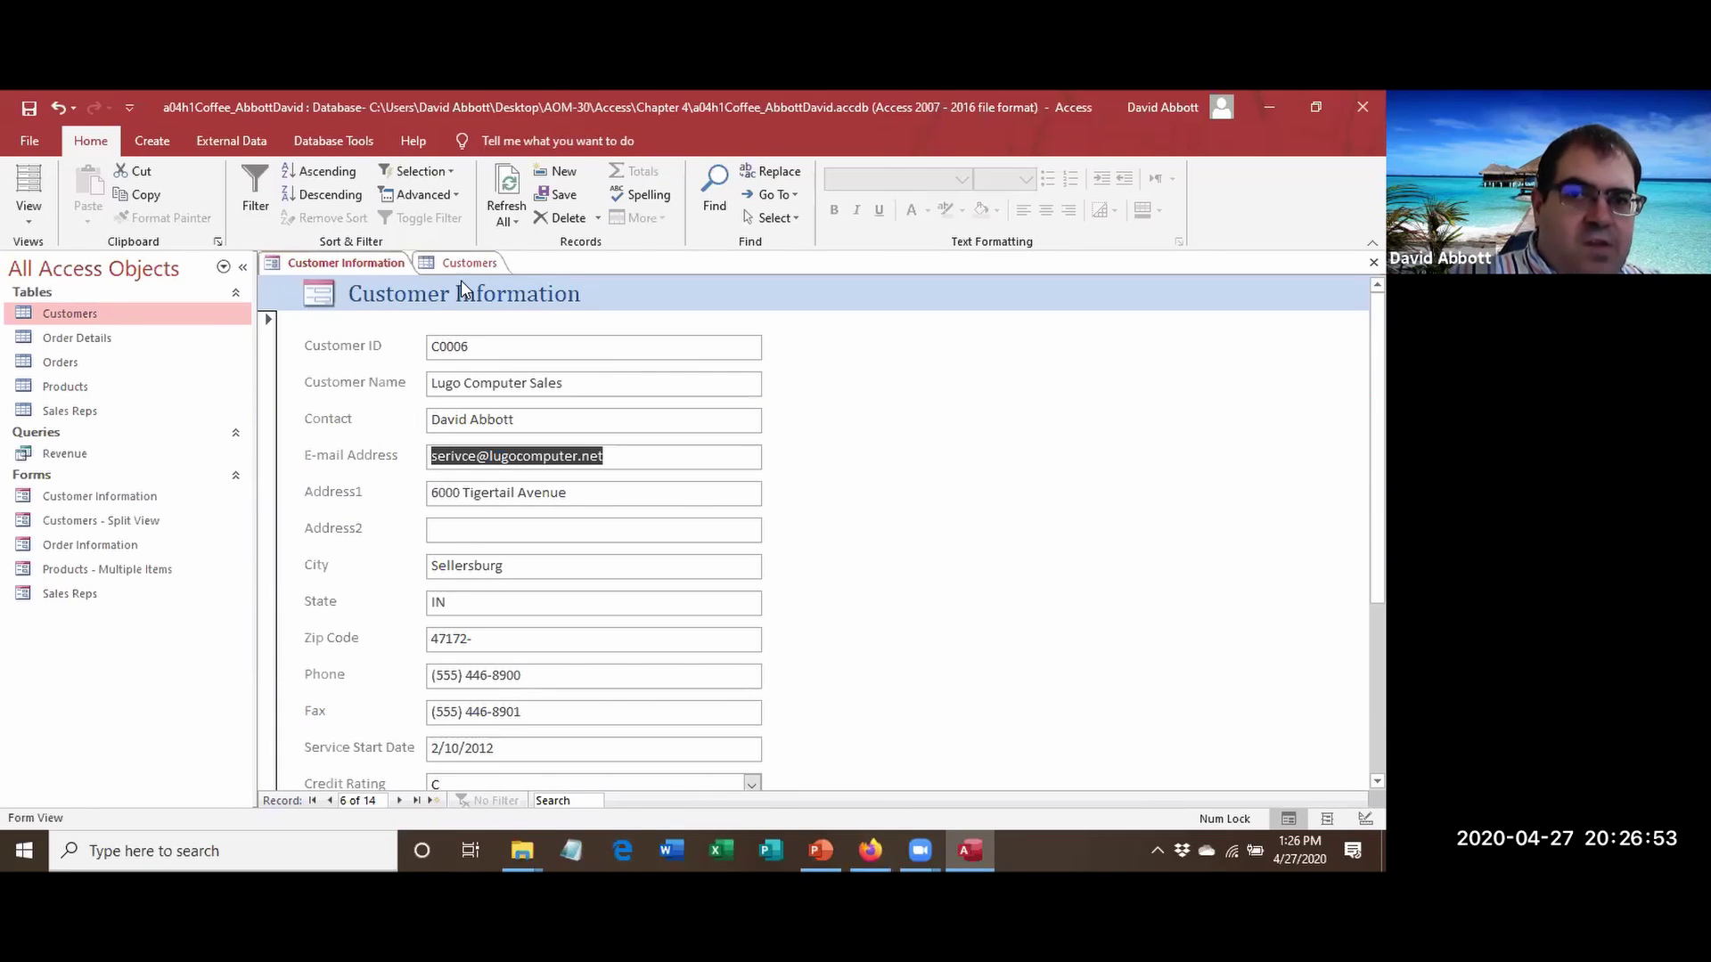
{"action": "left_click", "coordinate": [462, 267]}
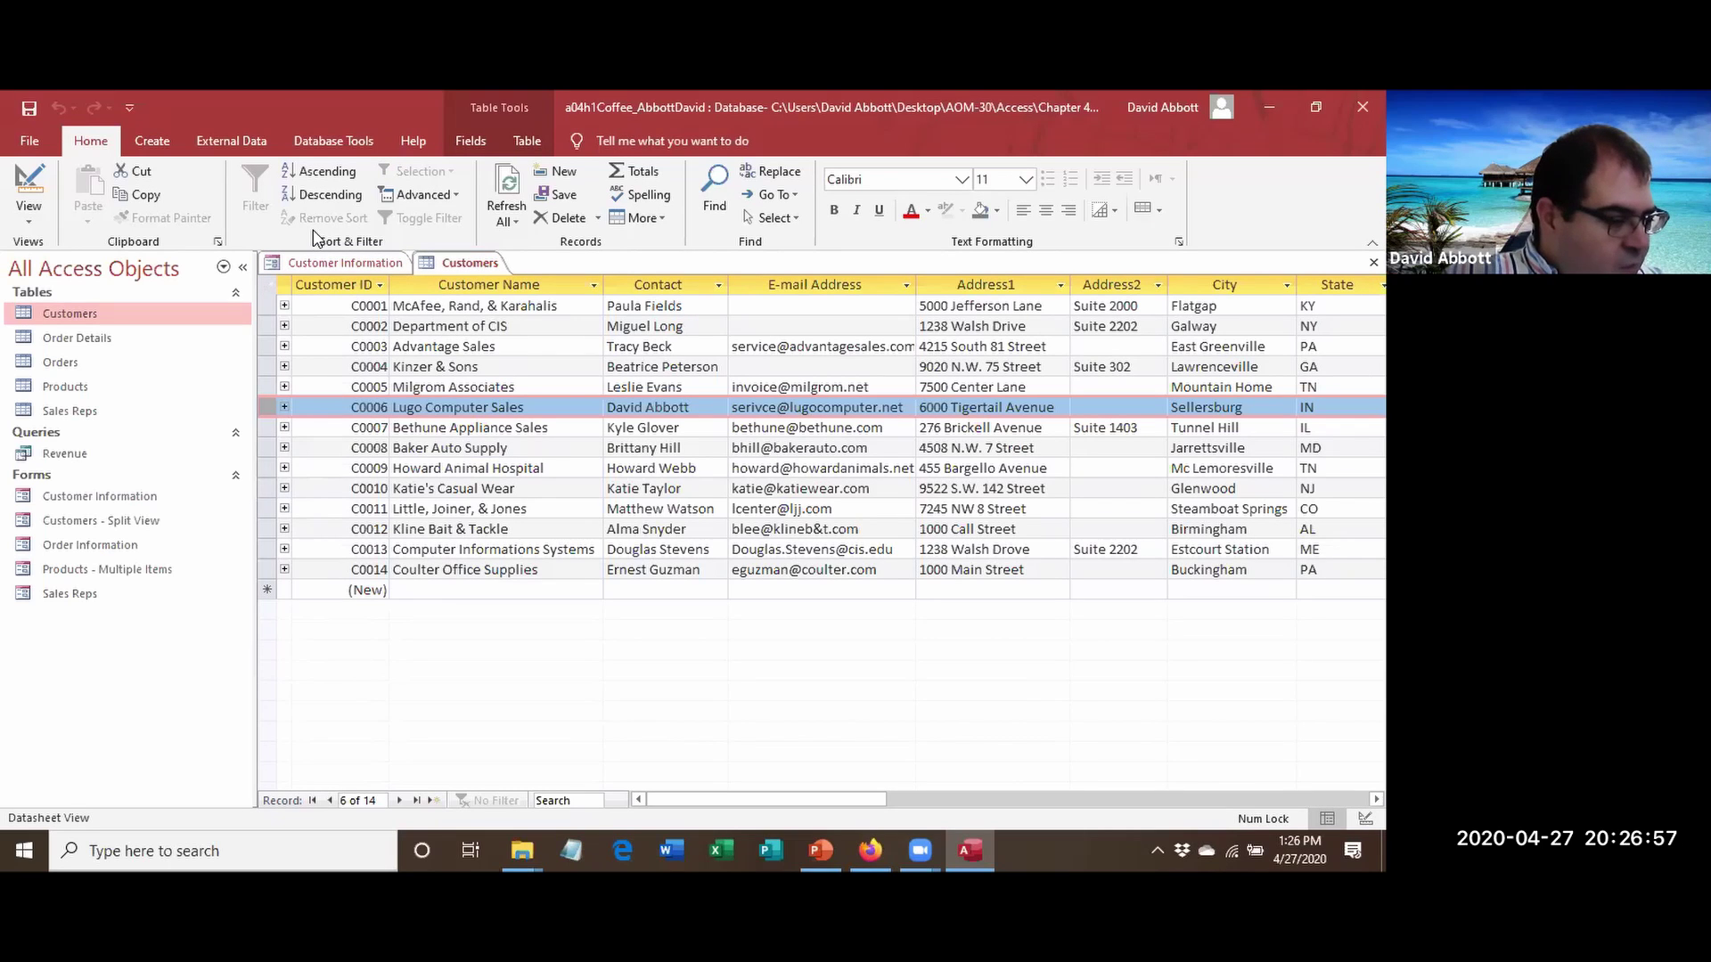
{"action": "right_click", "coordinate": [369, 267]}
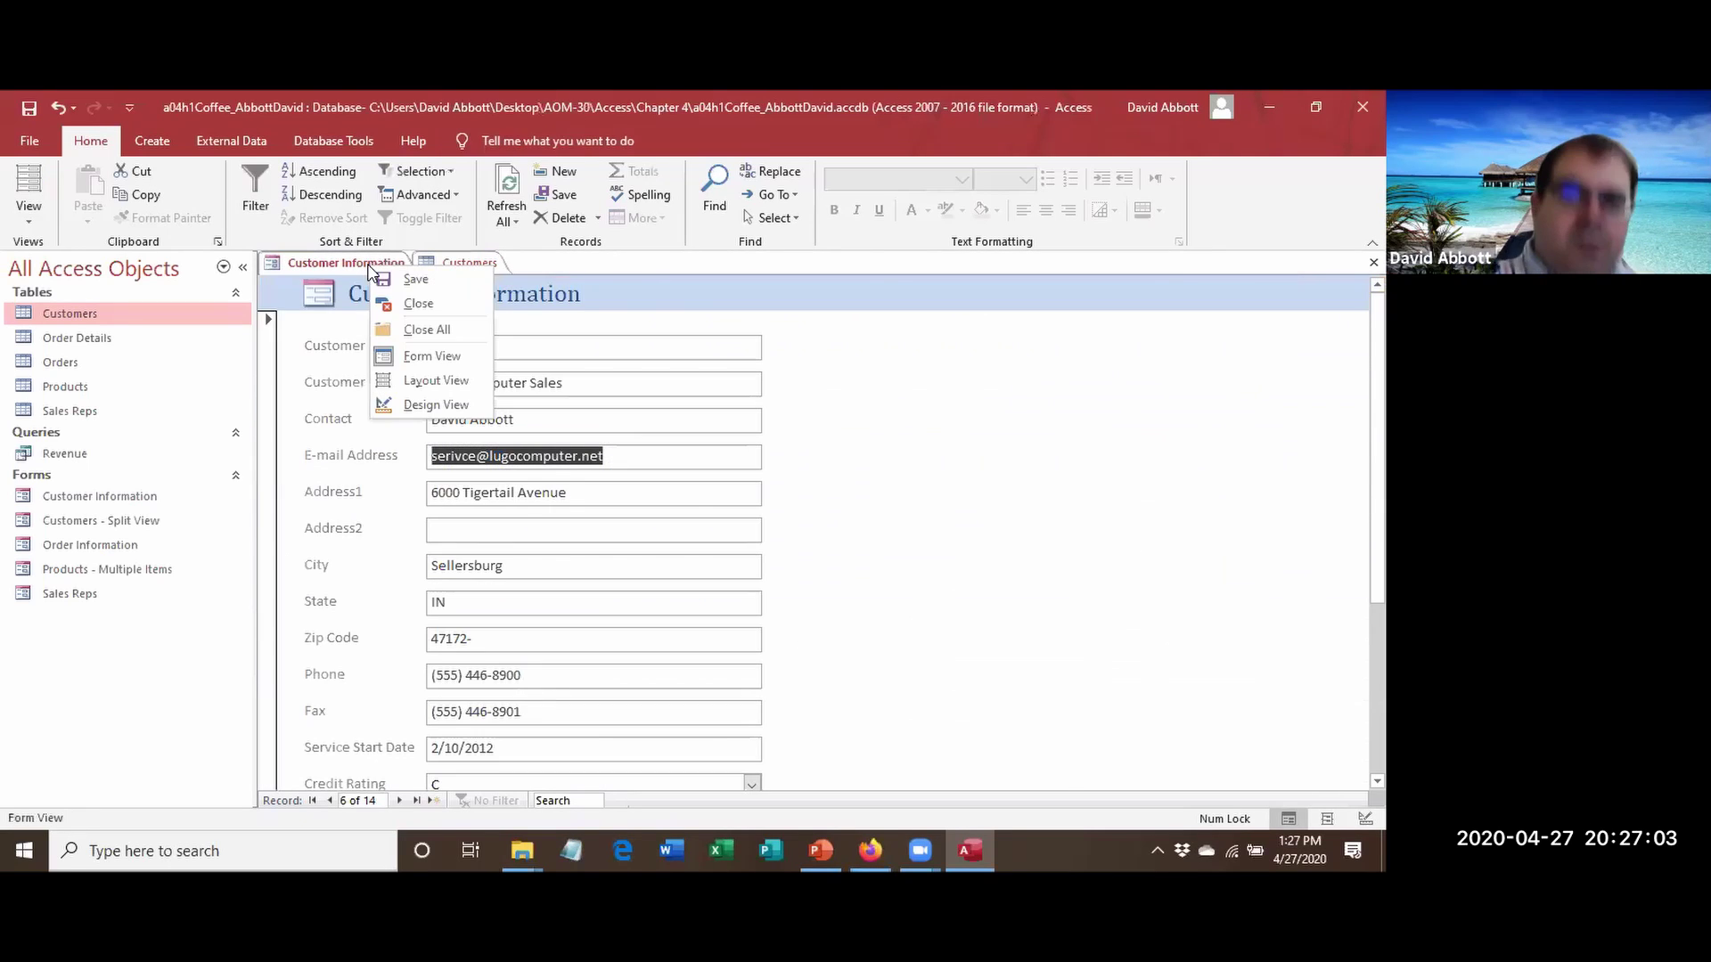
{"action": "left_click", "coordinate": [421, 331]}
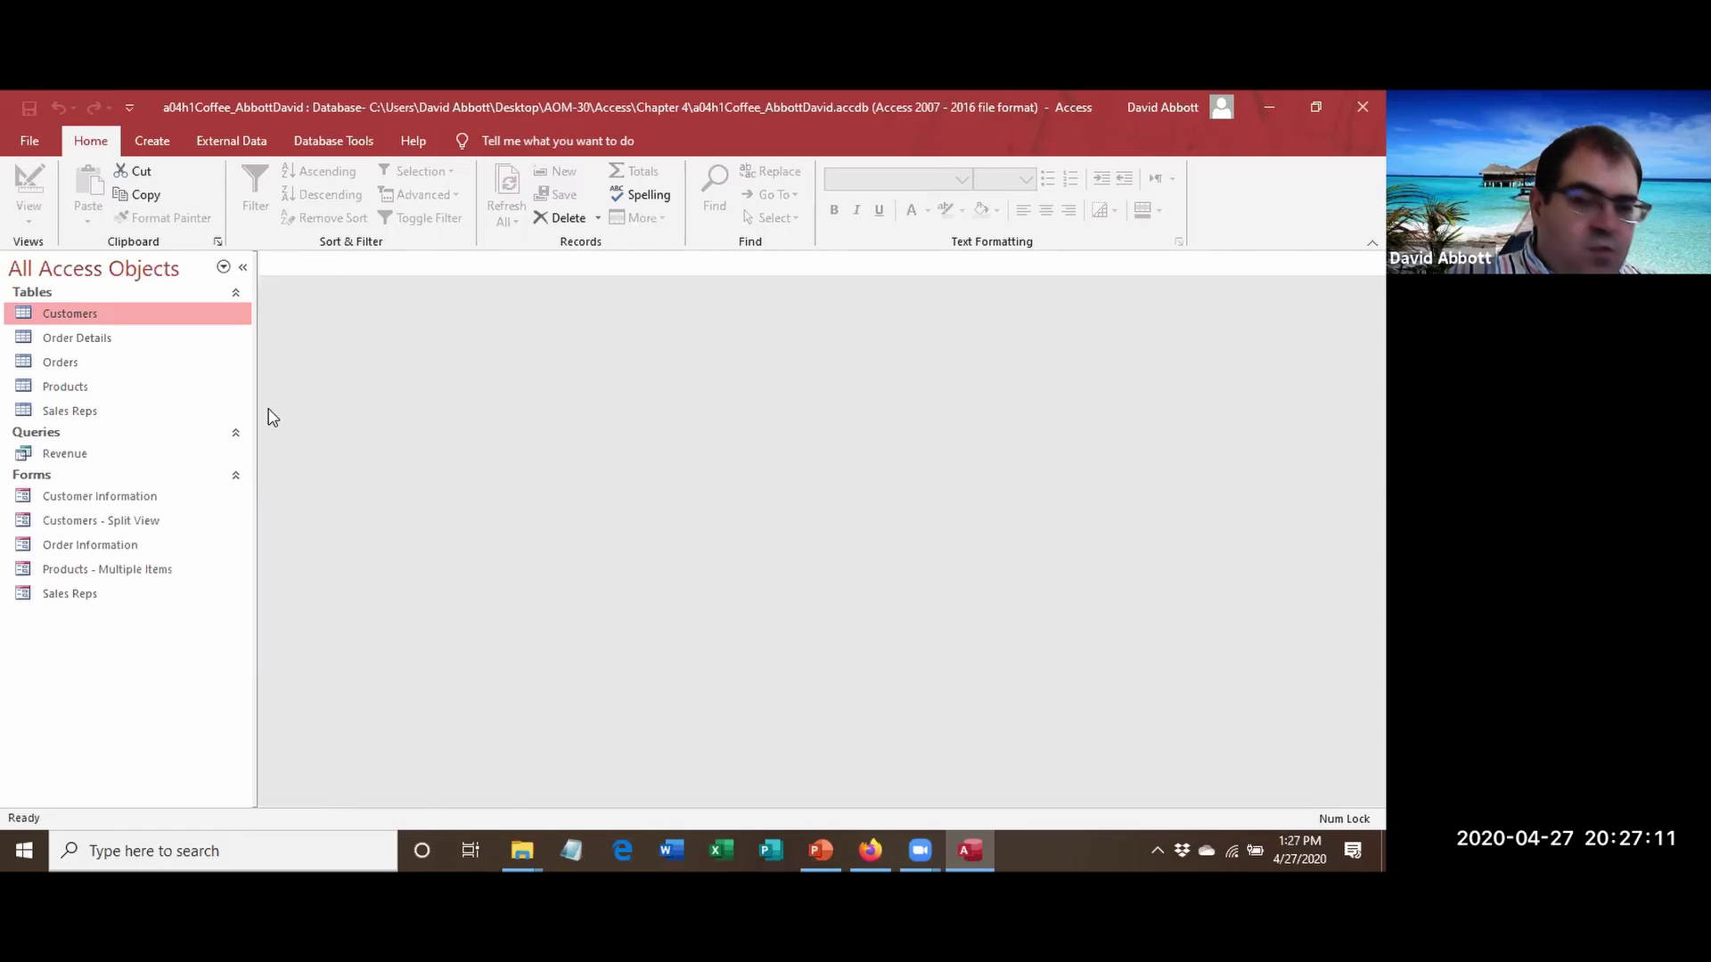
Open Customers - Split View and fix the Lugo Computer Sales e-mail by retyping 'service'.
{"action": "double_click", "coordinate": [151, 522]}
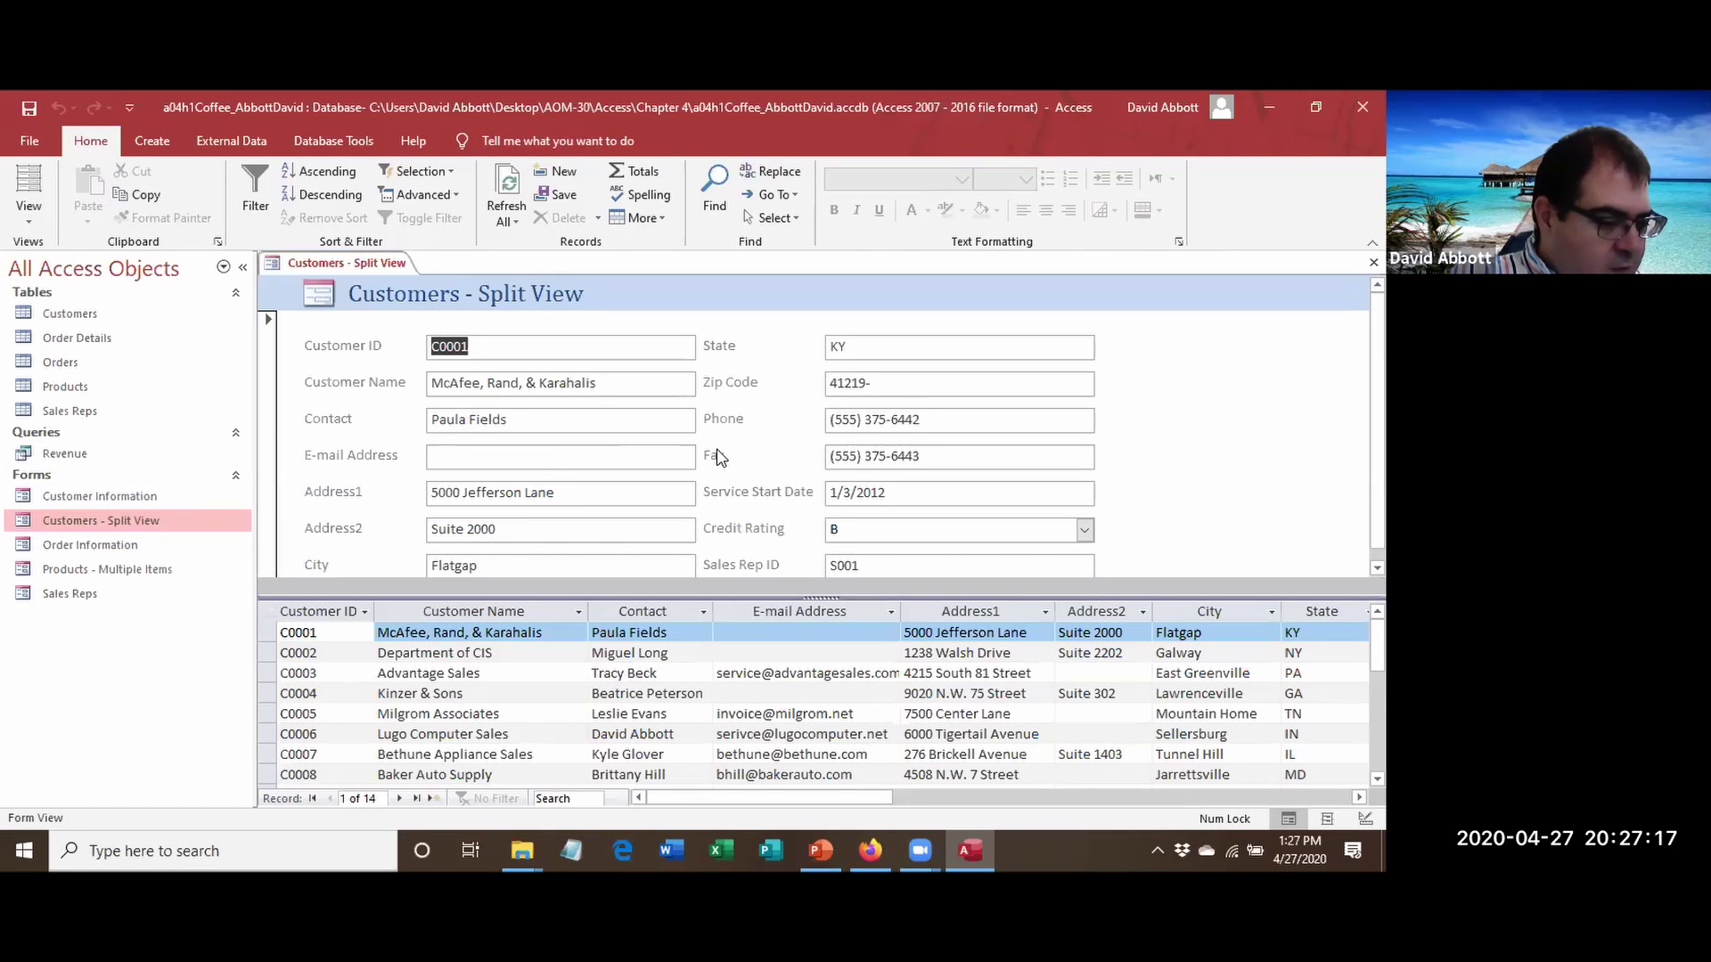
{"action": "left_click", "coordinate": [403, 740]}
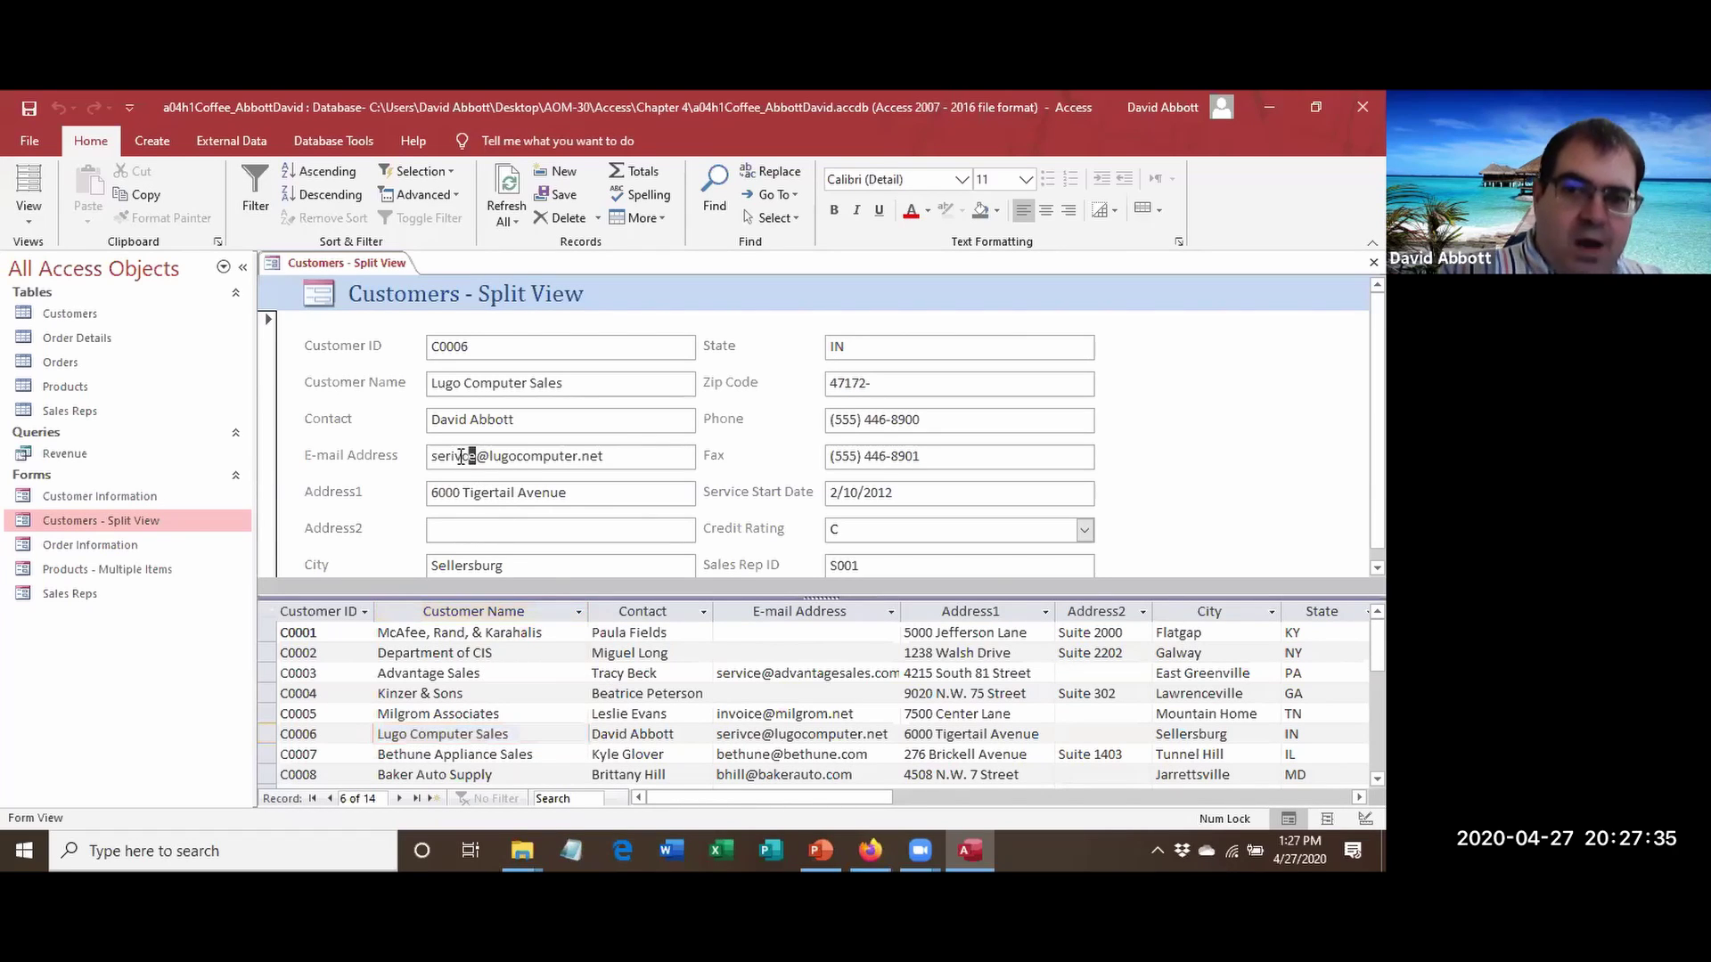
{"action": "left_click_drag", "start_coordinate": [474, 456], "coordinate": [403, 470]}
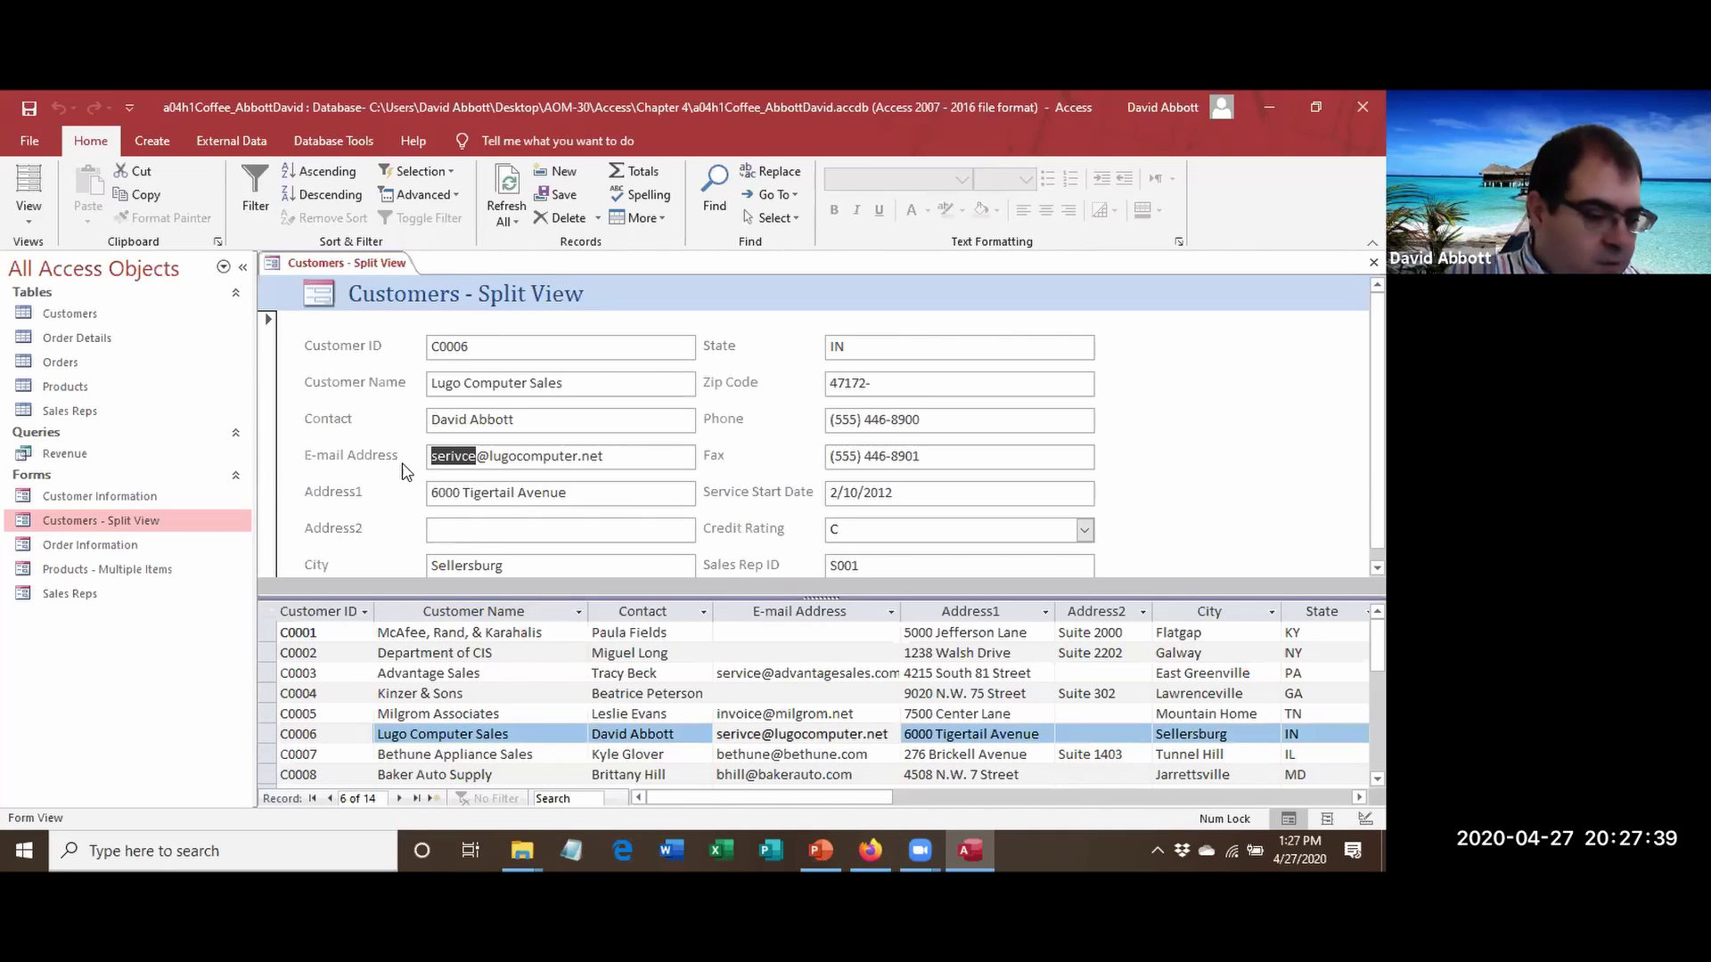
{"action": "type", "text": "service"}
{"action": "key", "text": "Tab"}
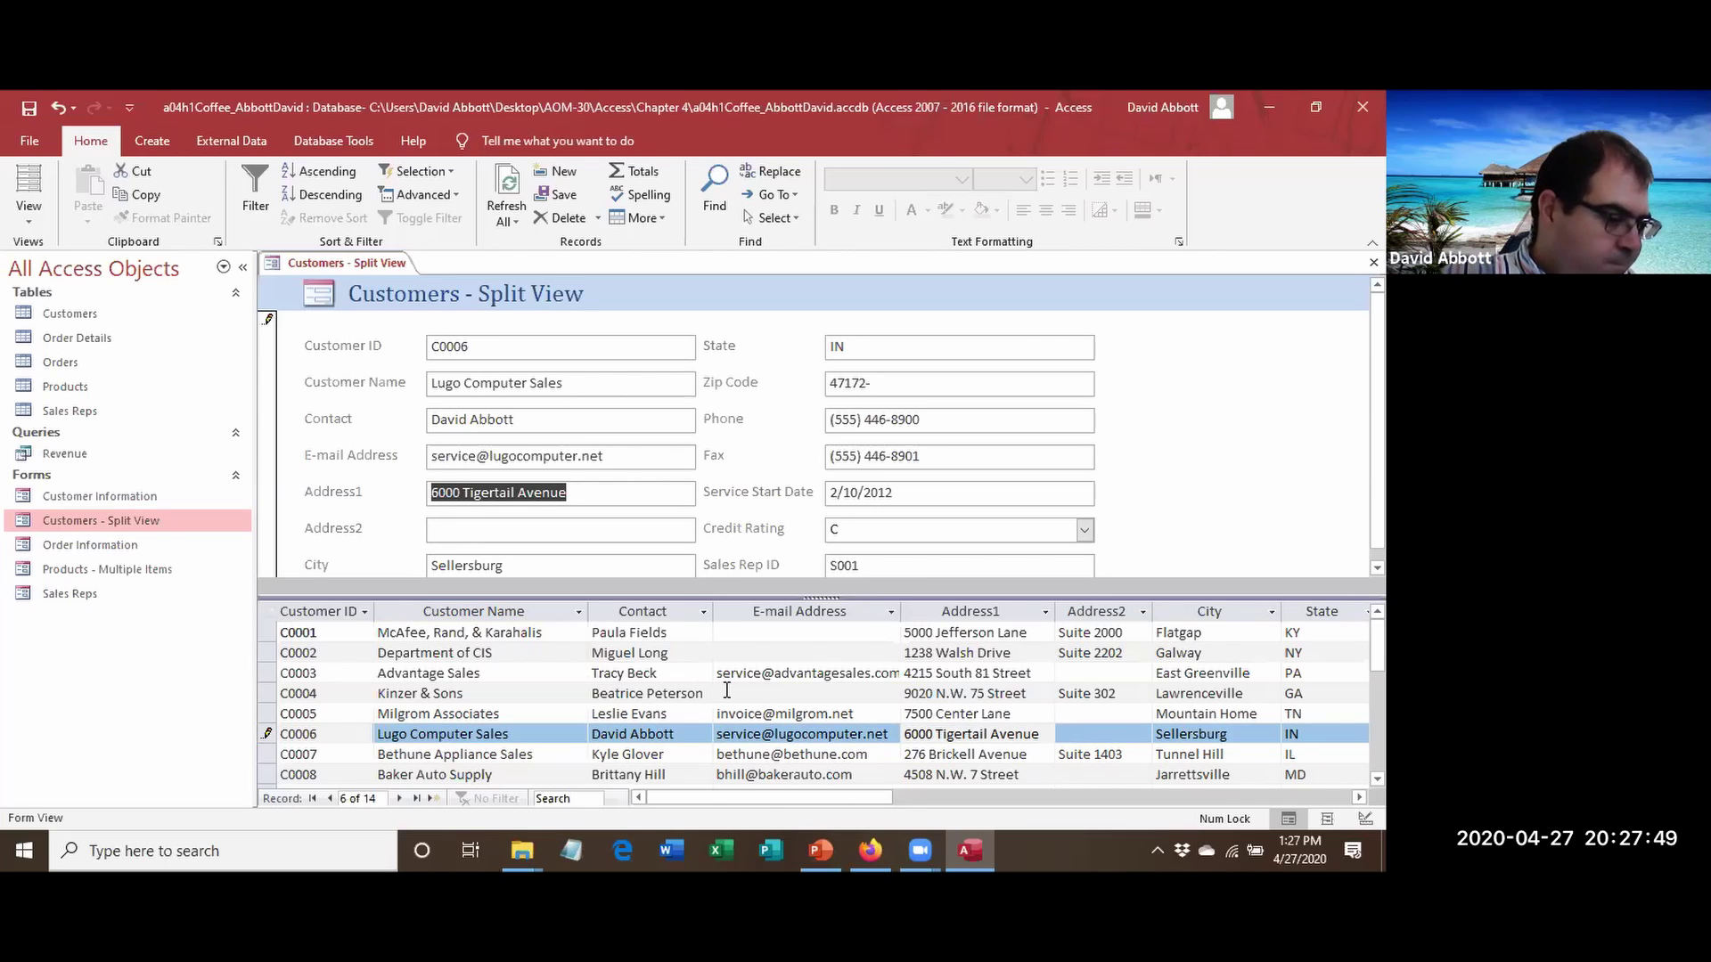
{"action": "left_click", "coordinate": [403, 802]}
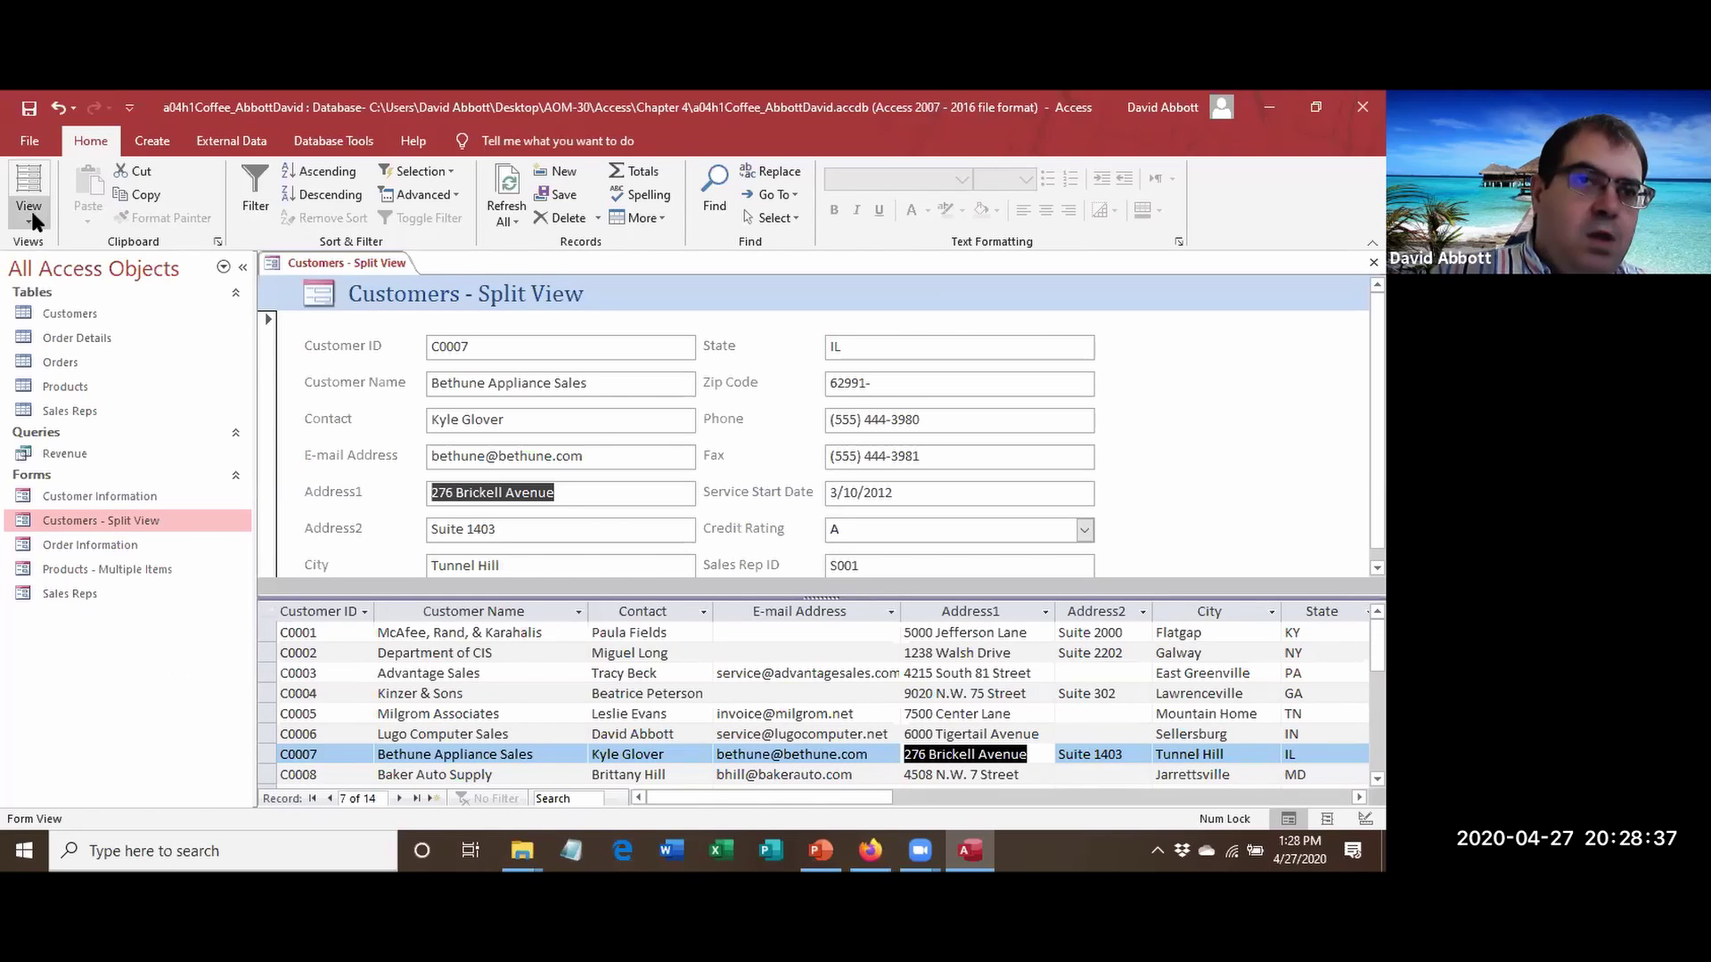
Switch the split form to Layout View and drag the divider down to enlarge the form section.
{"action": "left_click", "coordinate": [31, 207]}
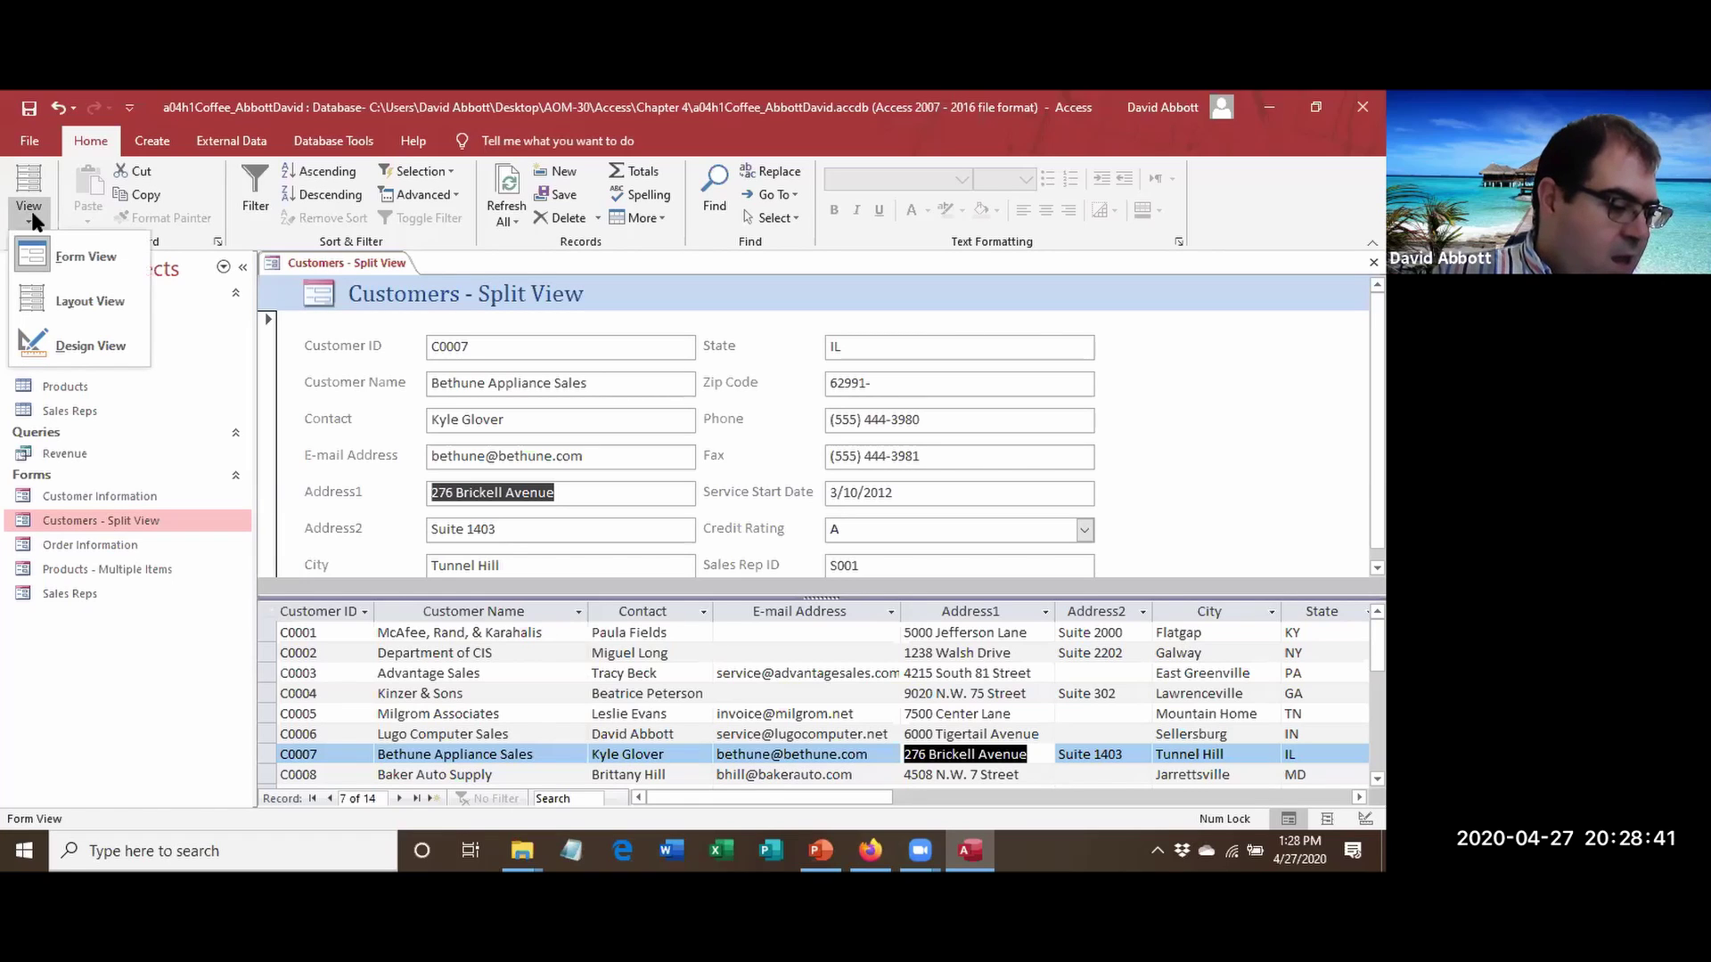
{"action": "left_click", "coordinate": [51, 301]}
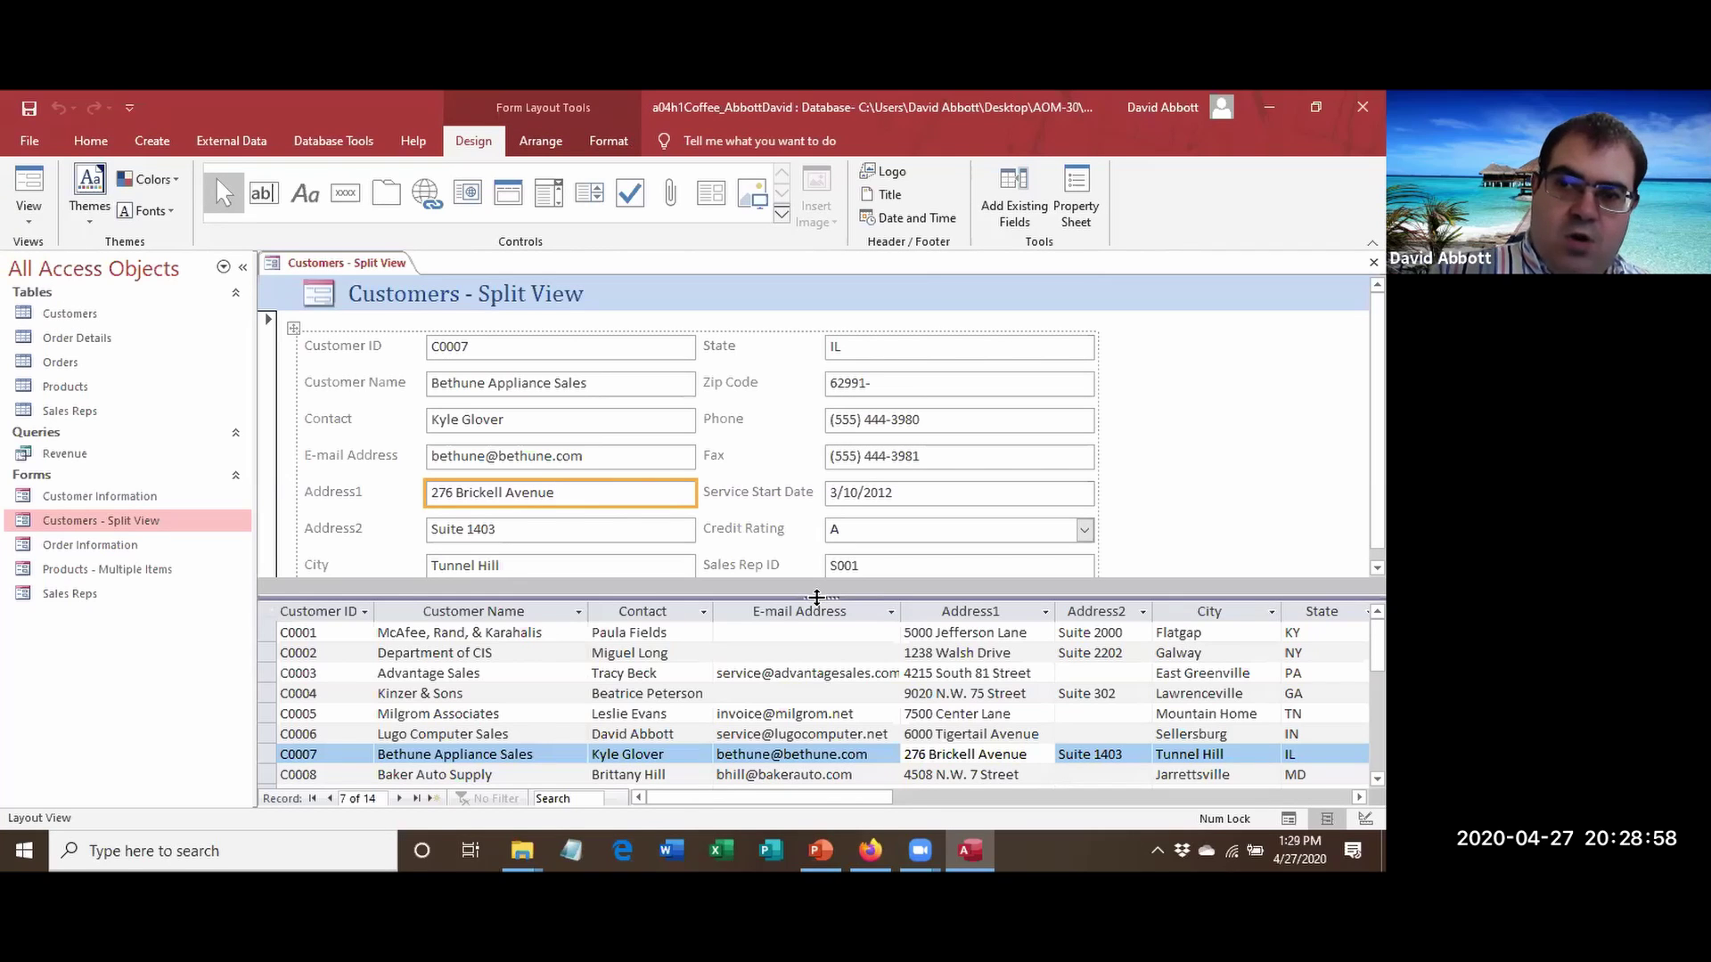
{"action": "mouse_move", "coordinate": [816, 597]}
{"action": "left_mouse_down"}
{"action": "mouse_move", "coordinate": [836, 675]}
{"action": "mouse_move", "coordinate": [835, 589]}
{"action": "mouse_move", "coordinate": [835, 622]}
{"action": "left_mouse_up"}
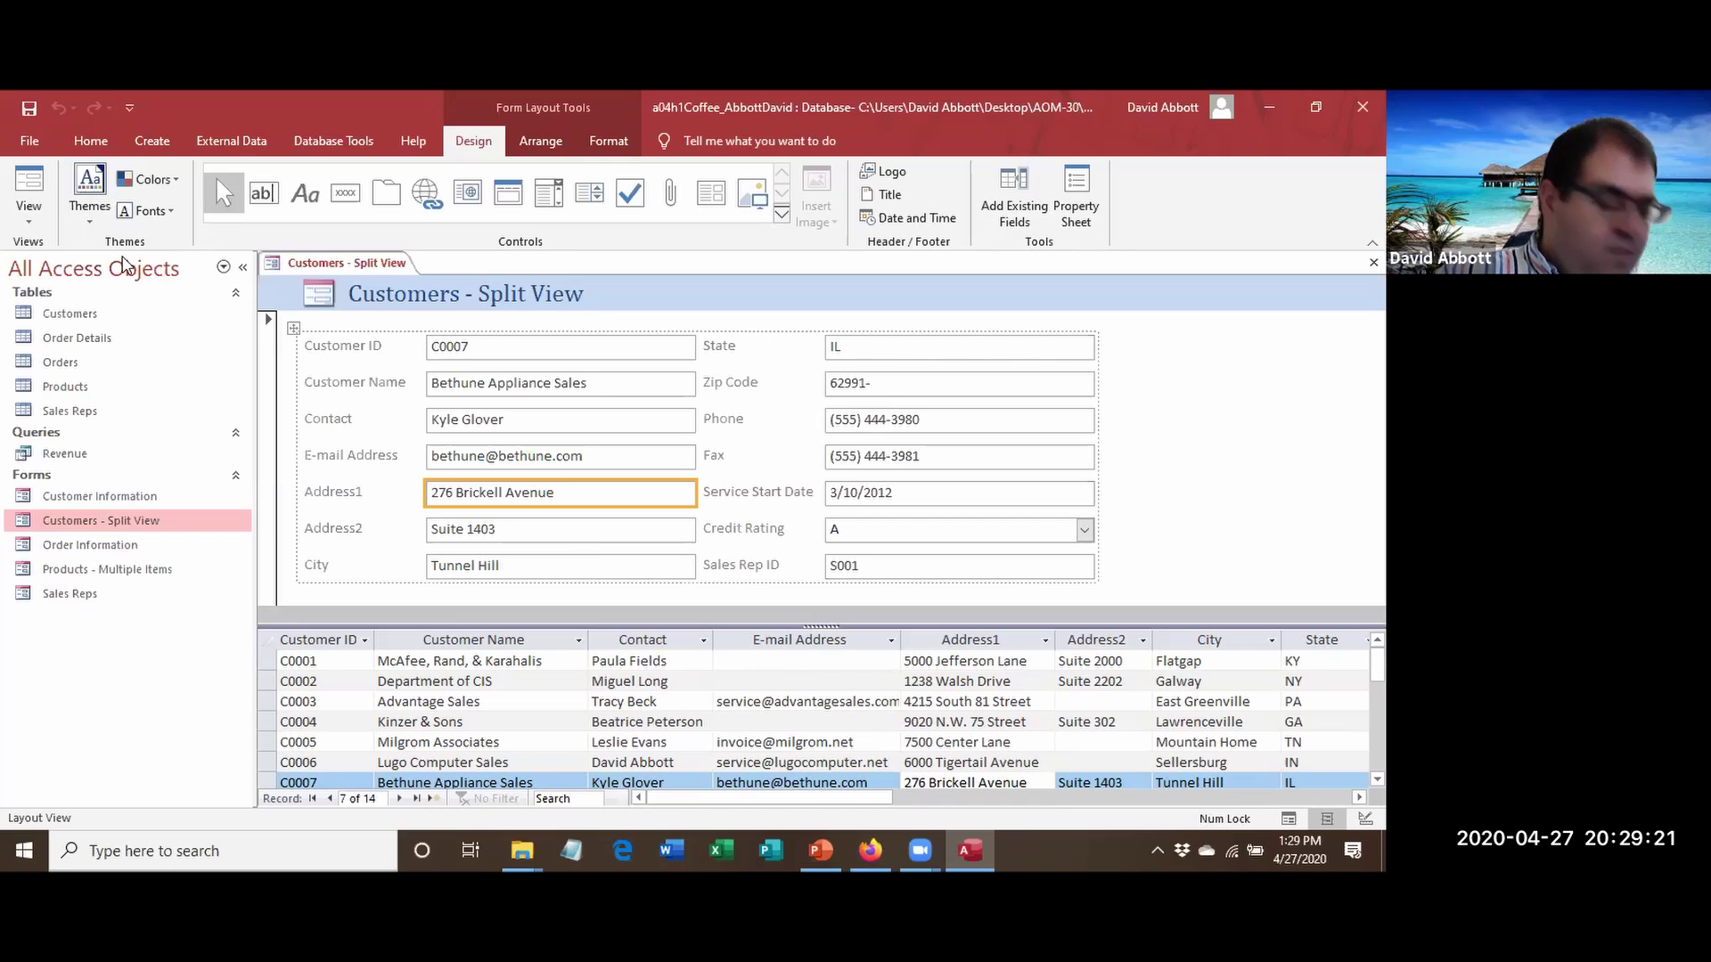
Close the Customers - Split View form.
{"action": "right_click", "coordinate": [341, 264]}
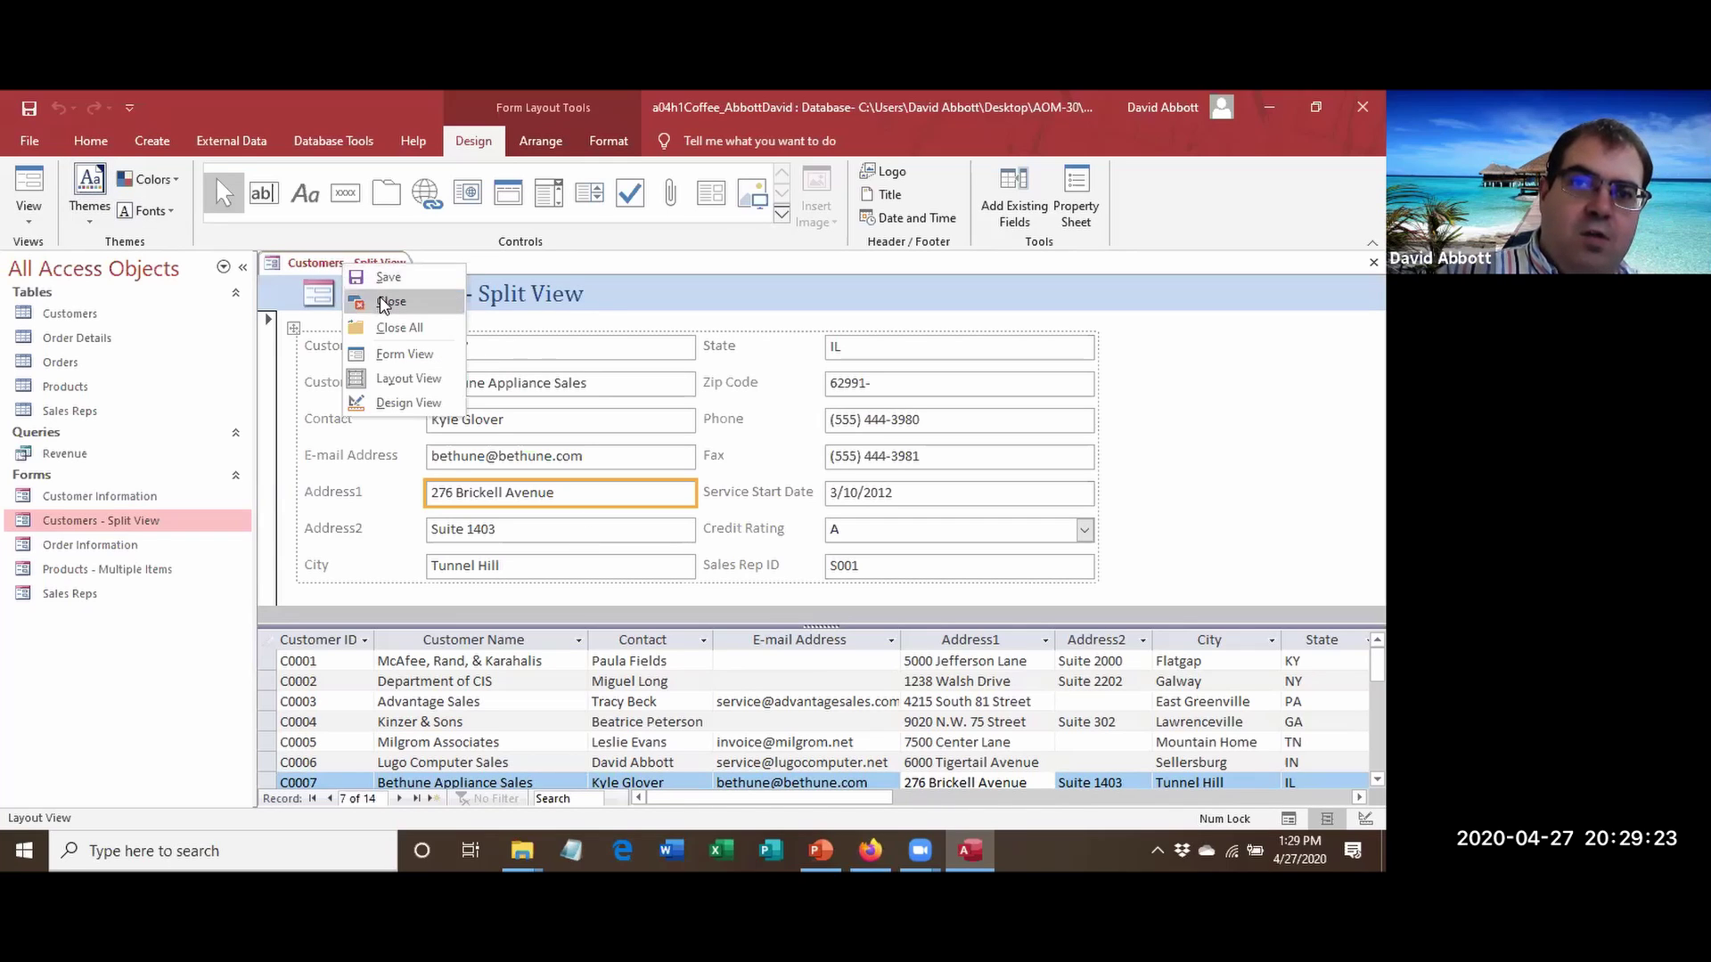
{"action": "left_click", "coordinate": [326, 263]}
{"action": "right_click", "coordinate": [322, 265]}
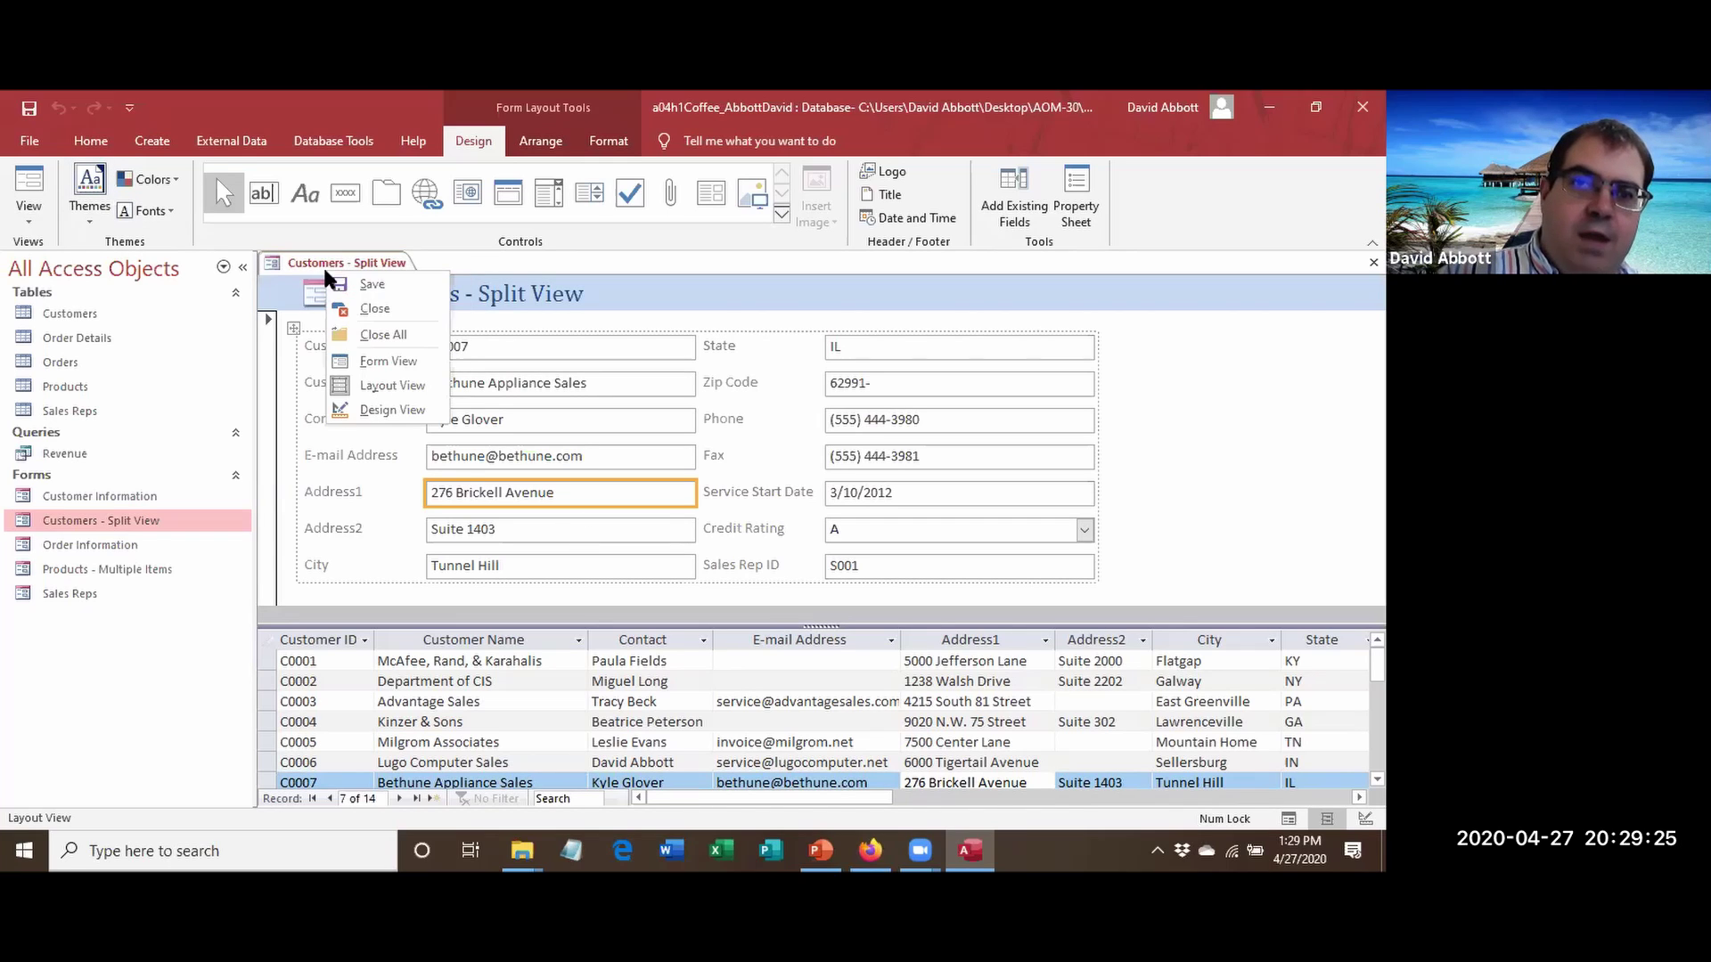
{"action": "left_click", "coordinate": [374, 308]}
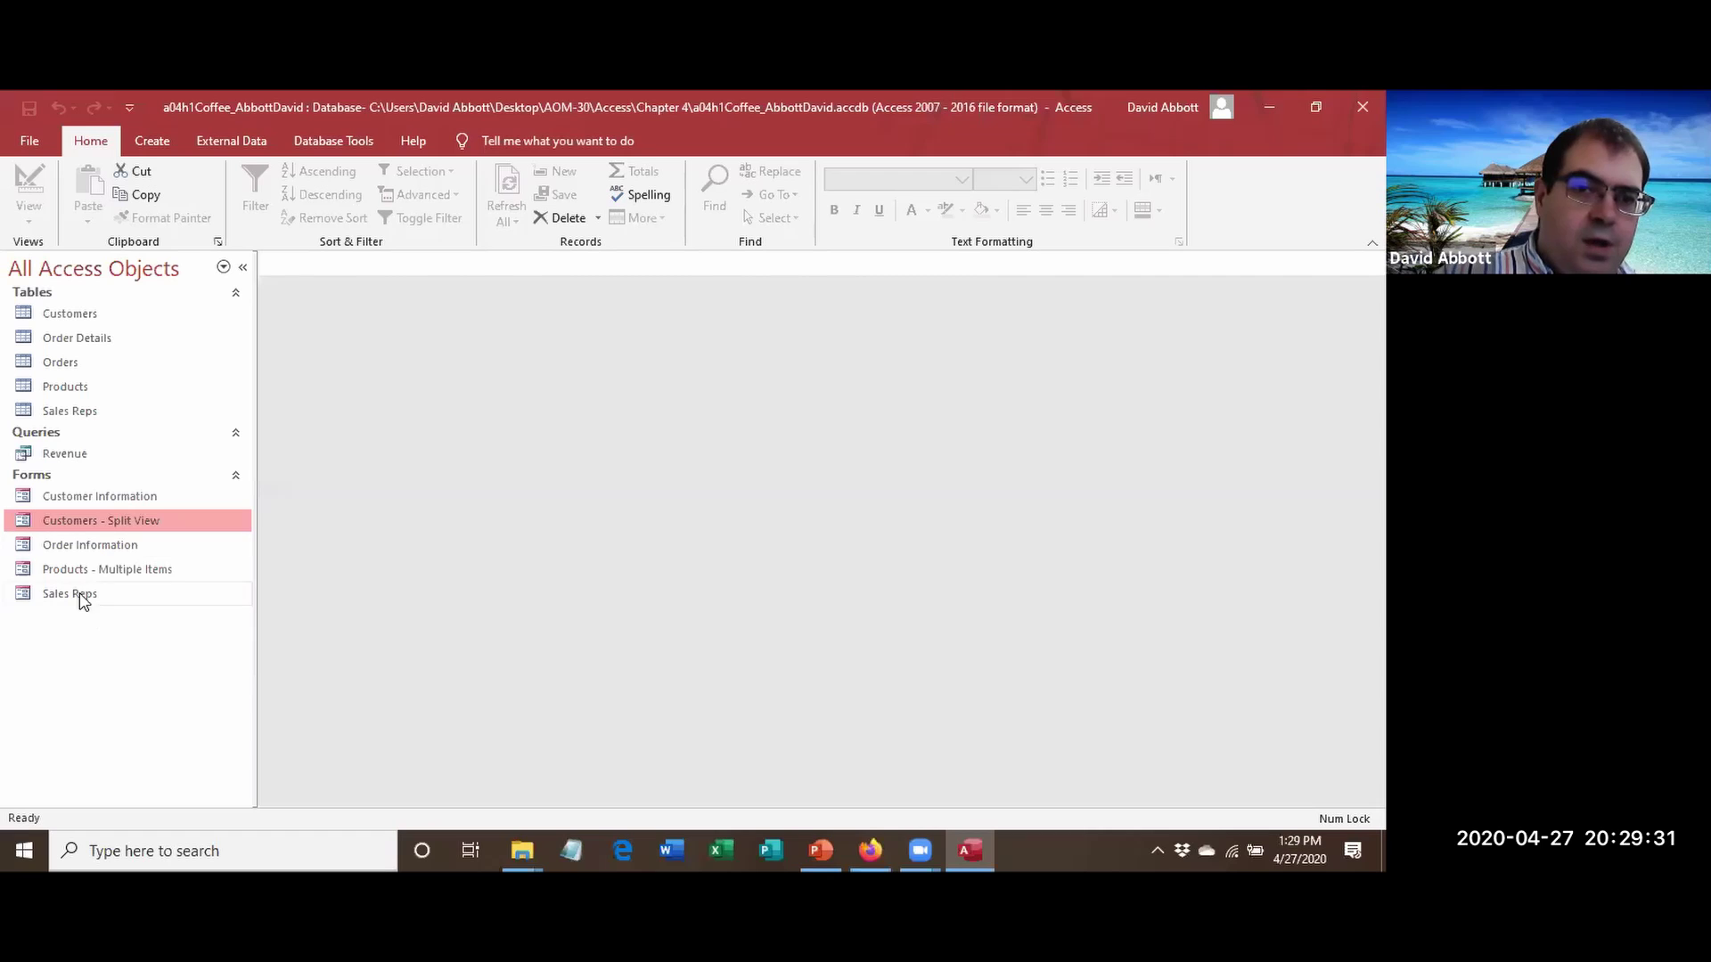
Open Products - Multiple Items in Layout View and shorten the product rows so more fit.
{"action": "double_click", "coordinate": [66, 558]}
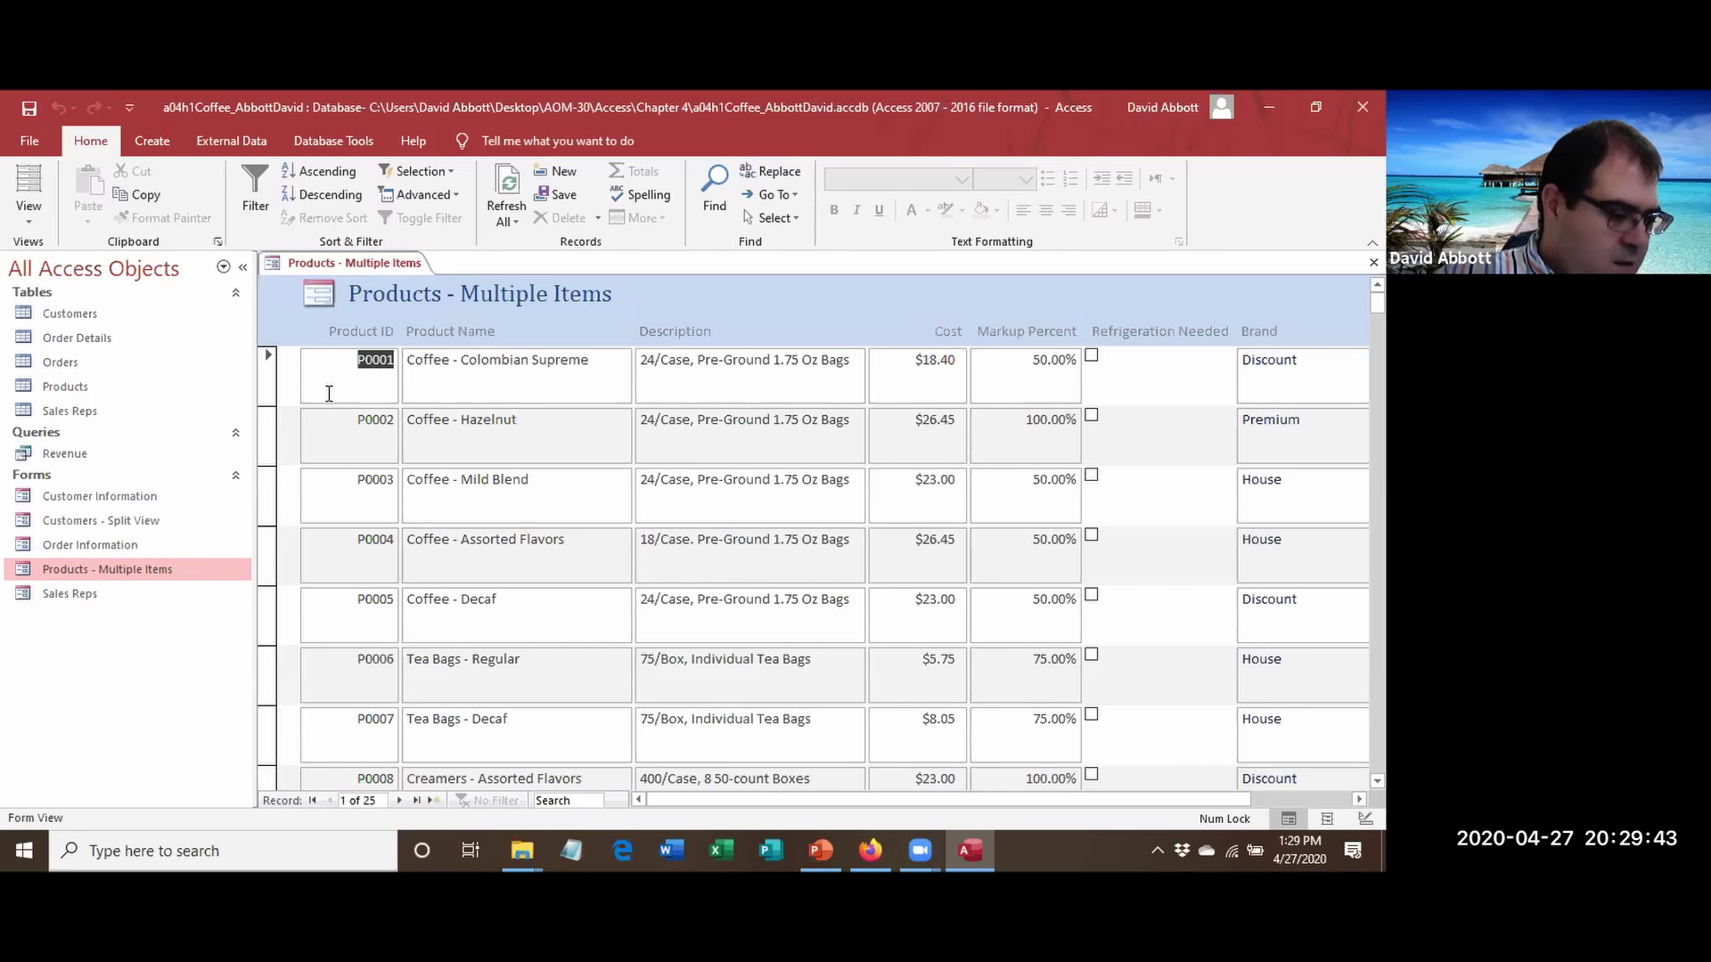
{"action": "left_click", "coordinate": [29, 216]}
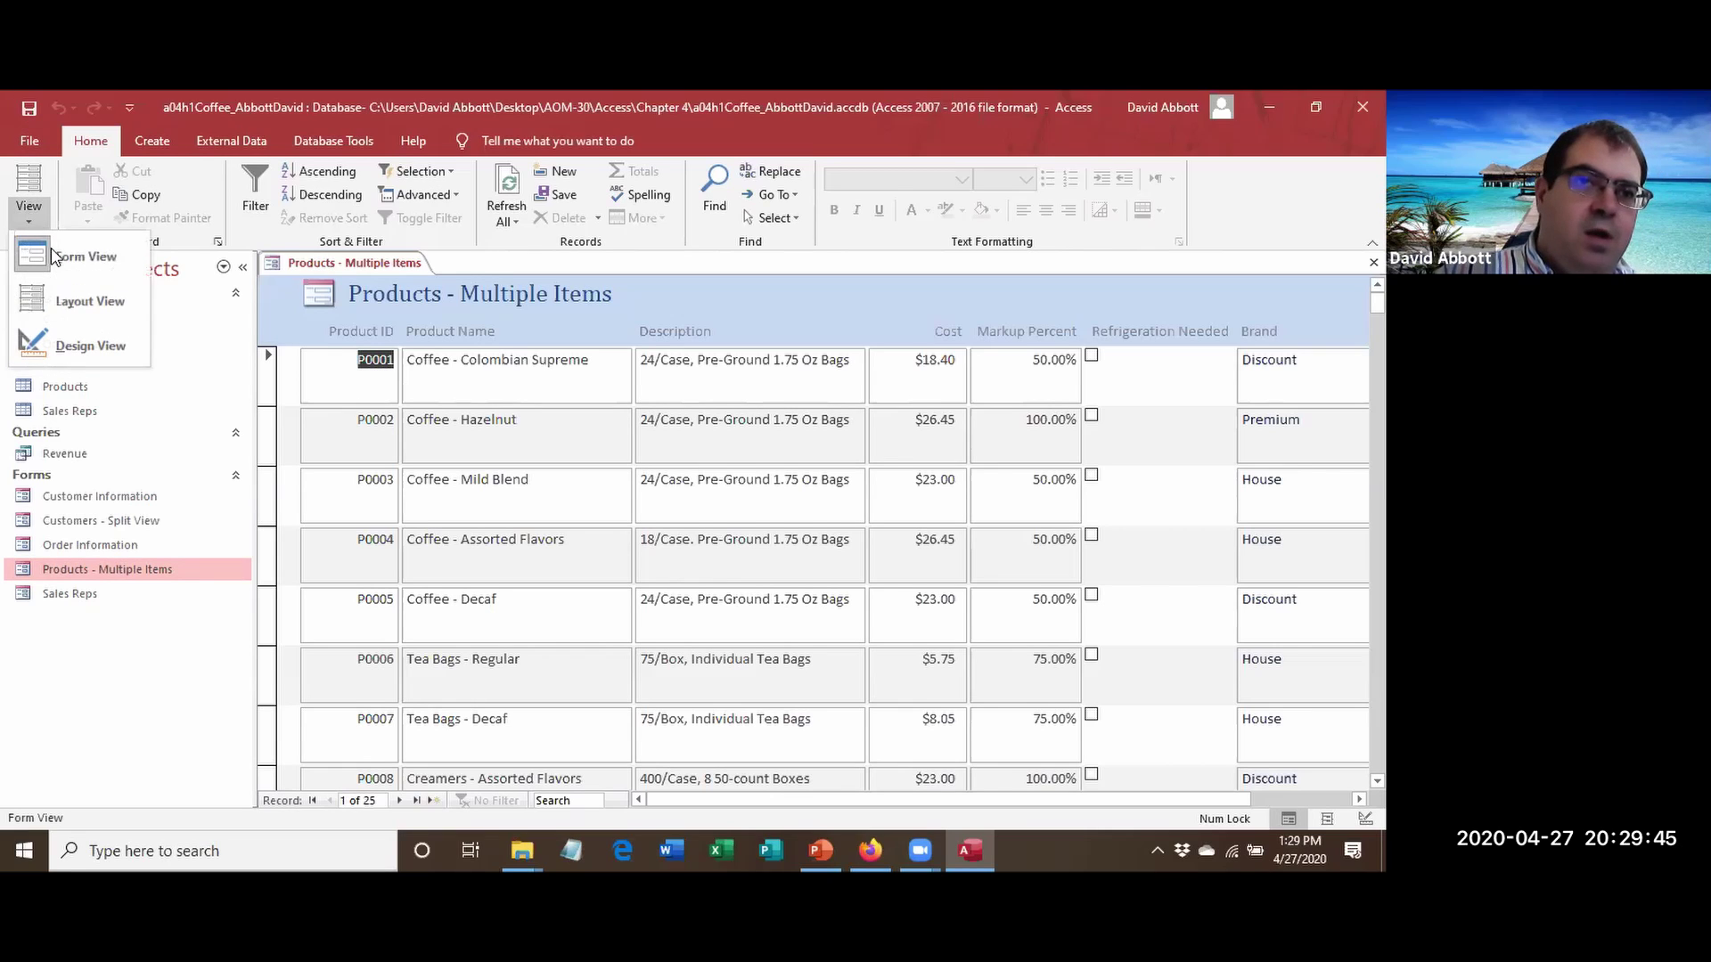
{"action": "left_click", "coordinate": [71, 299]}
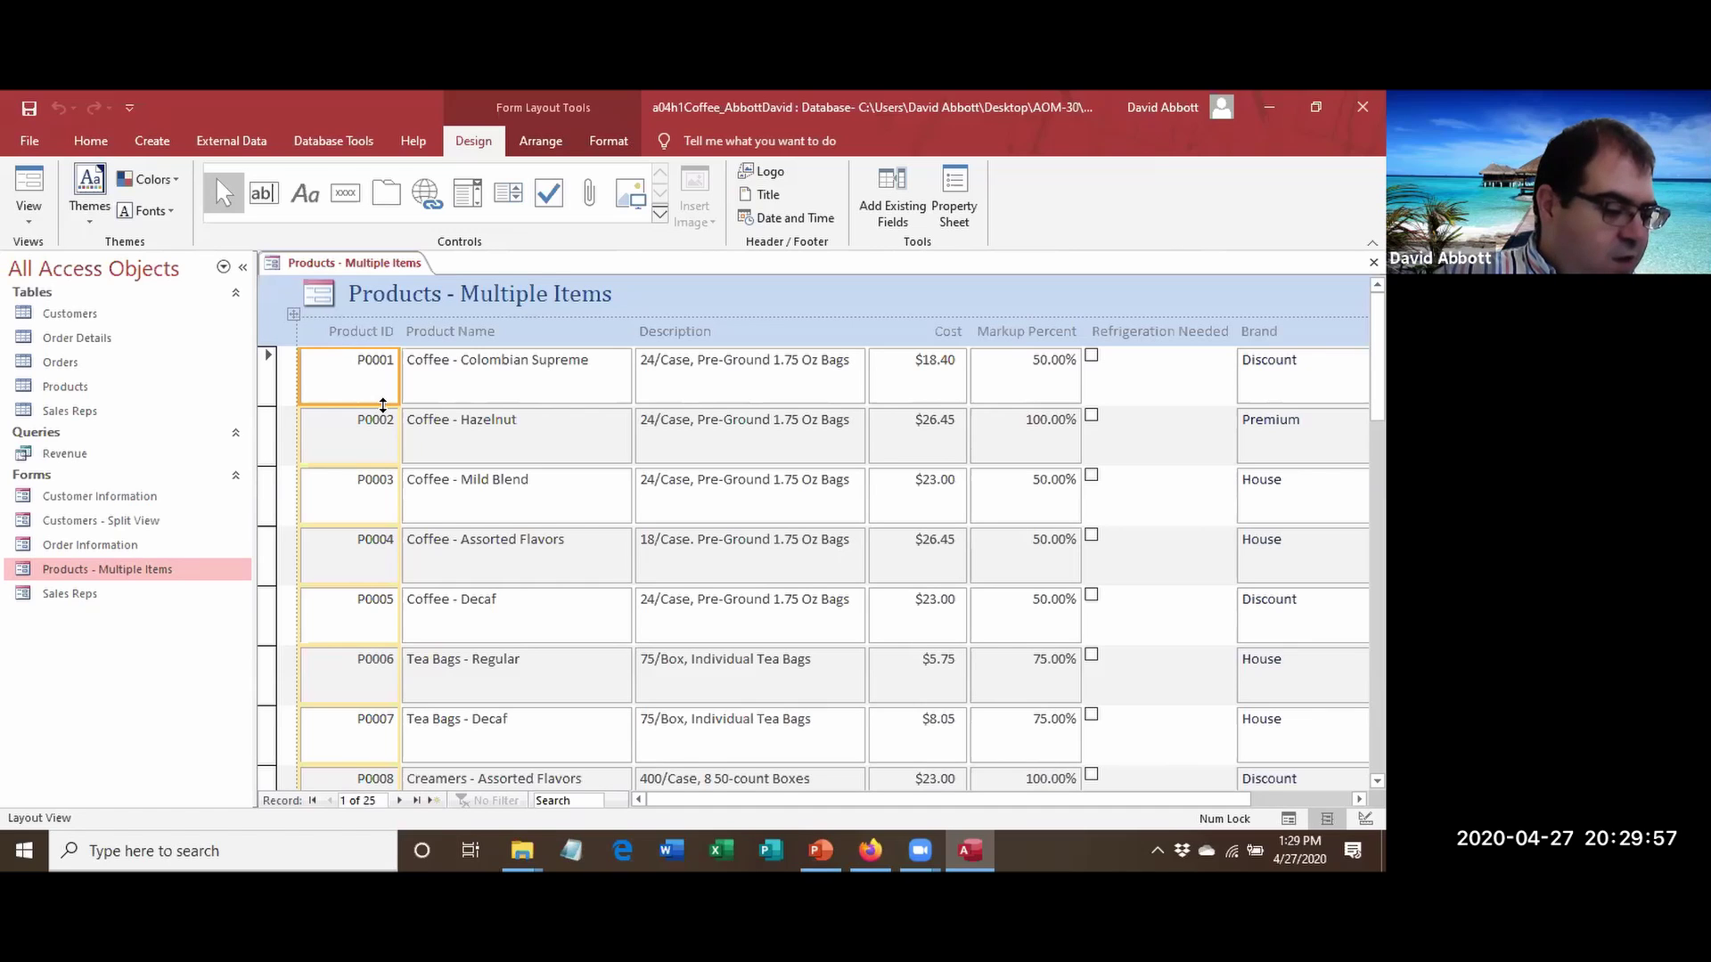
{"action": "left_click_drag", "start_coordinate": [383, 405], "coordinate": [379, 377]}
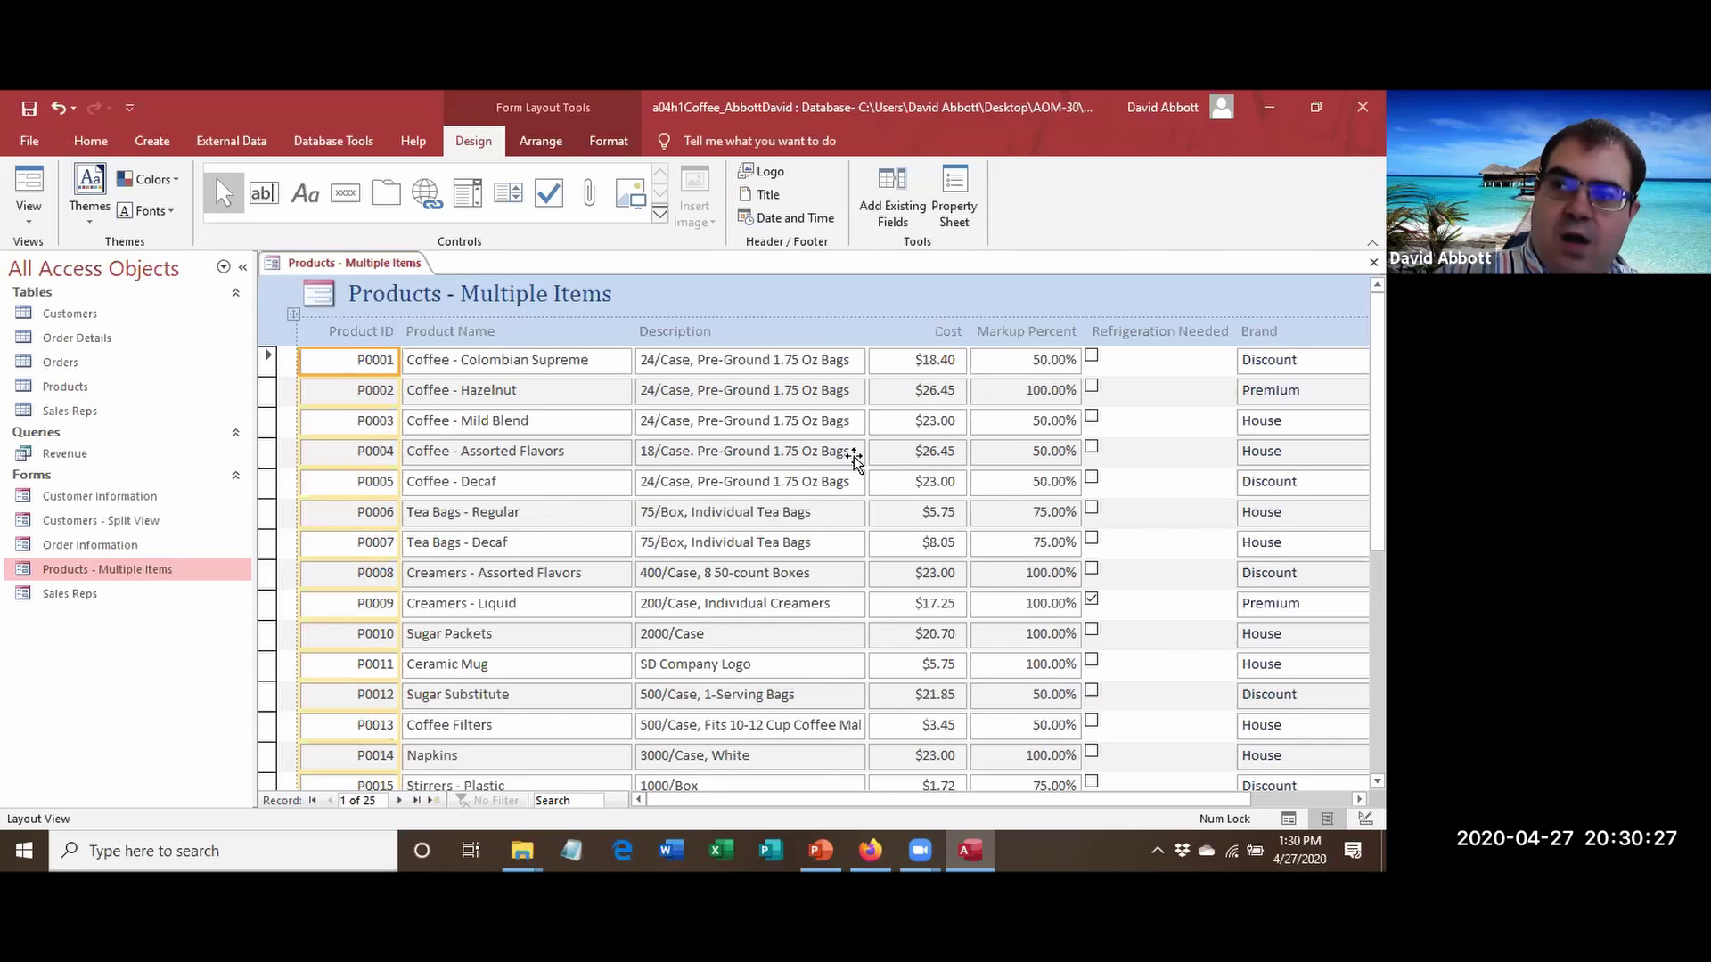
{"action": "left_click", "coordinate": [905, 388]}
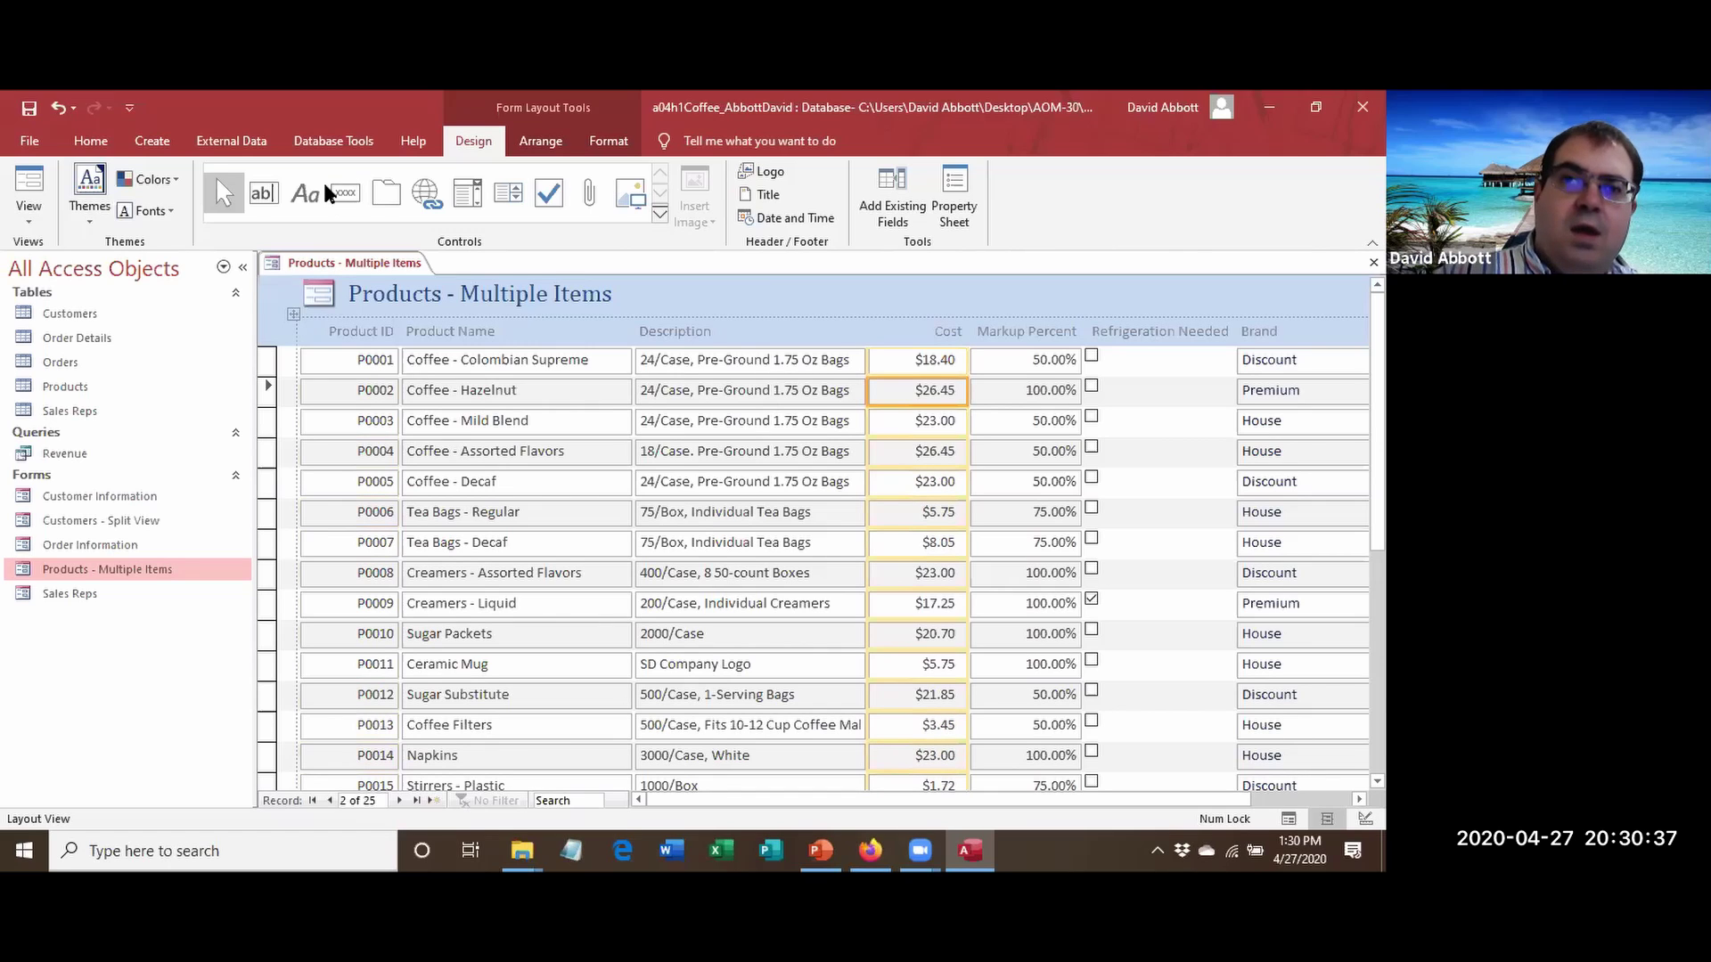
Delete the Cost column and the Markup Percent column from the Products form.
{"action": "left_click", "coordinate": [552, 146]}
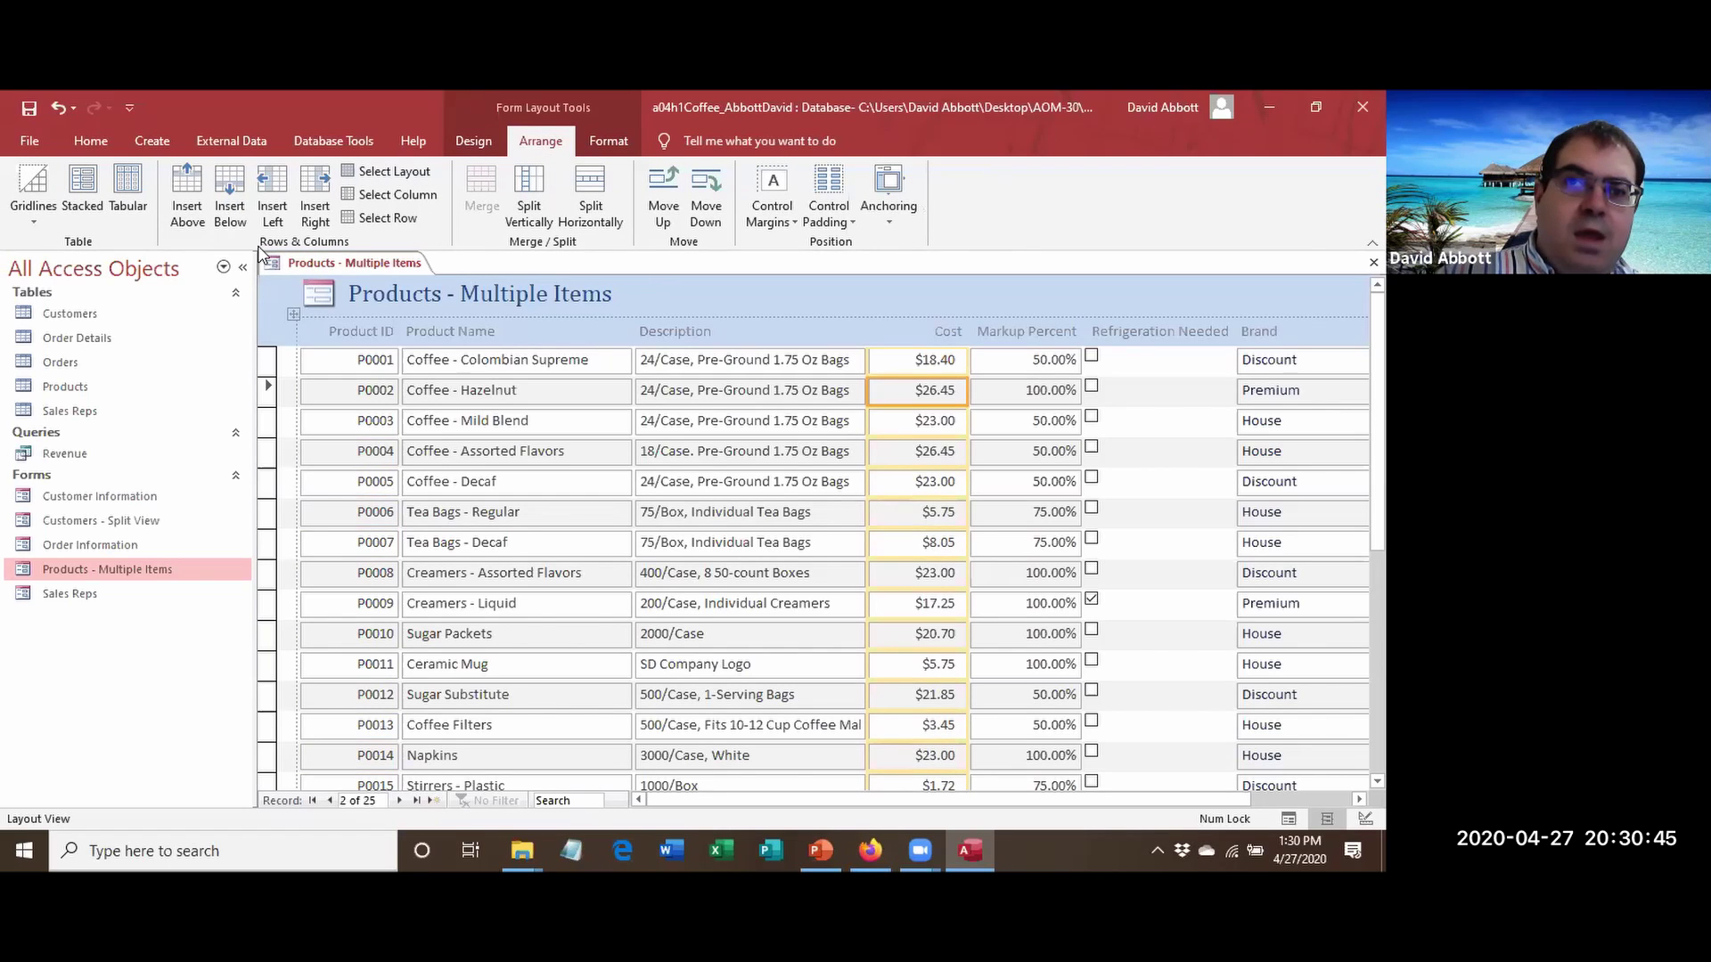
{"action": "left_click", "coordinate": [365, 198]}
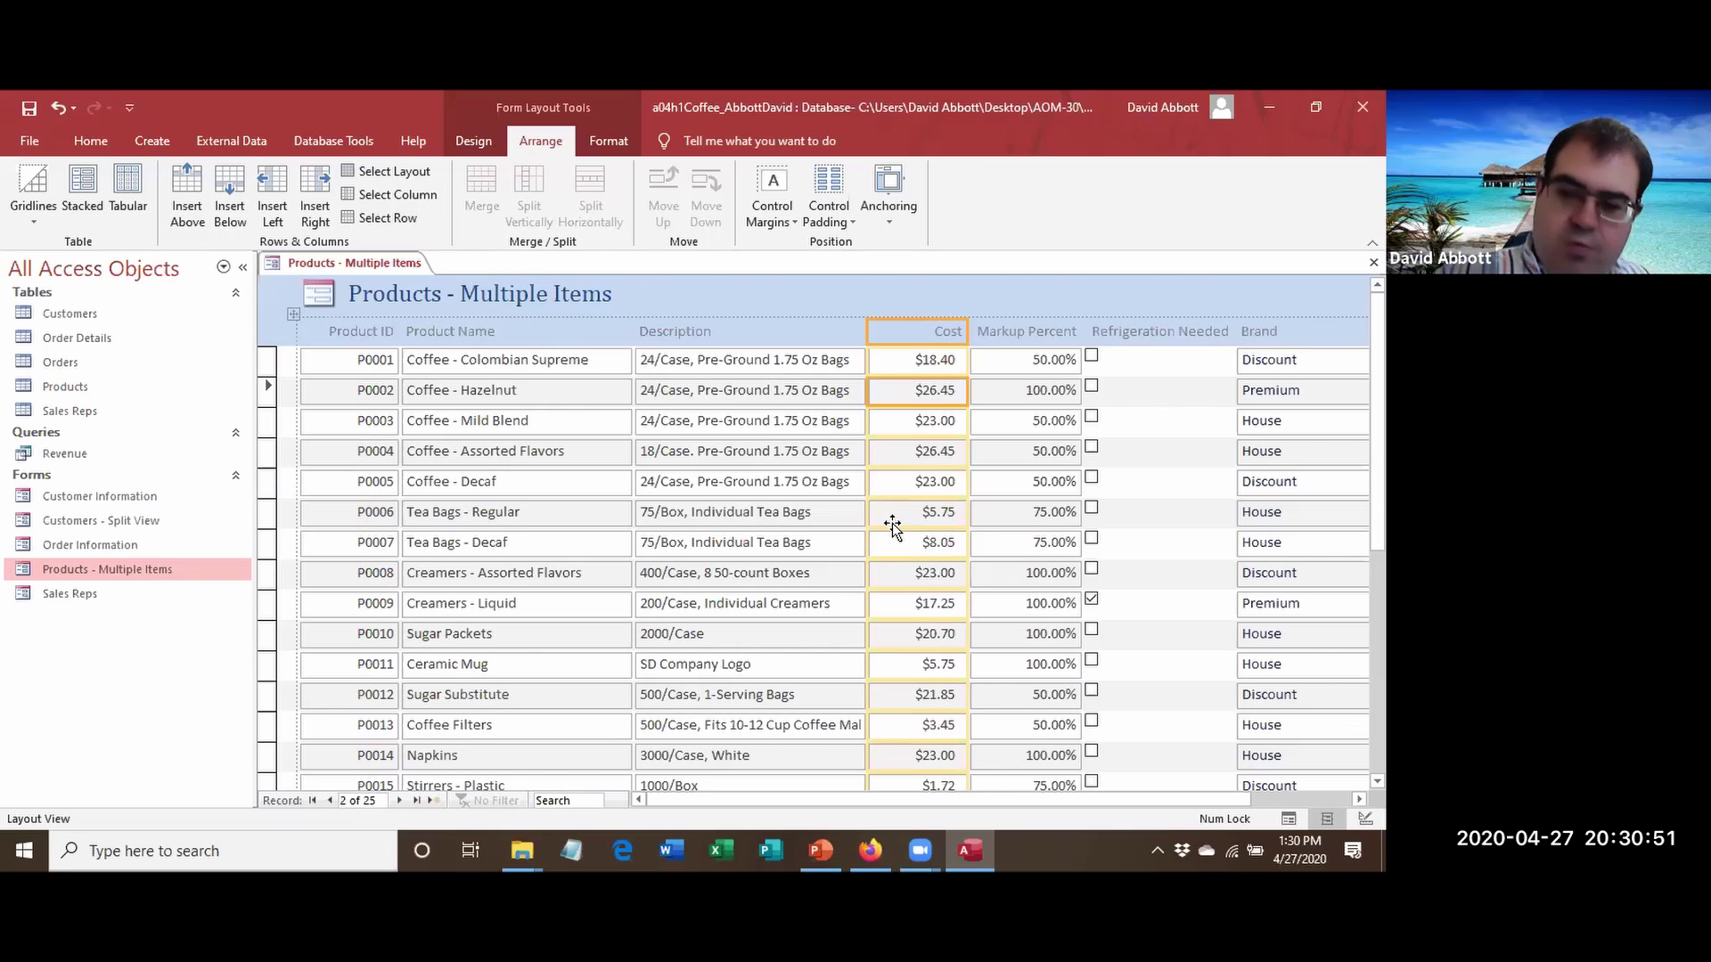
{"action": "key", "text": "Delete"}
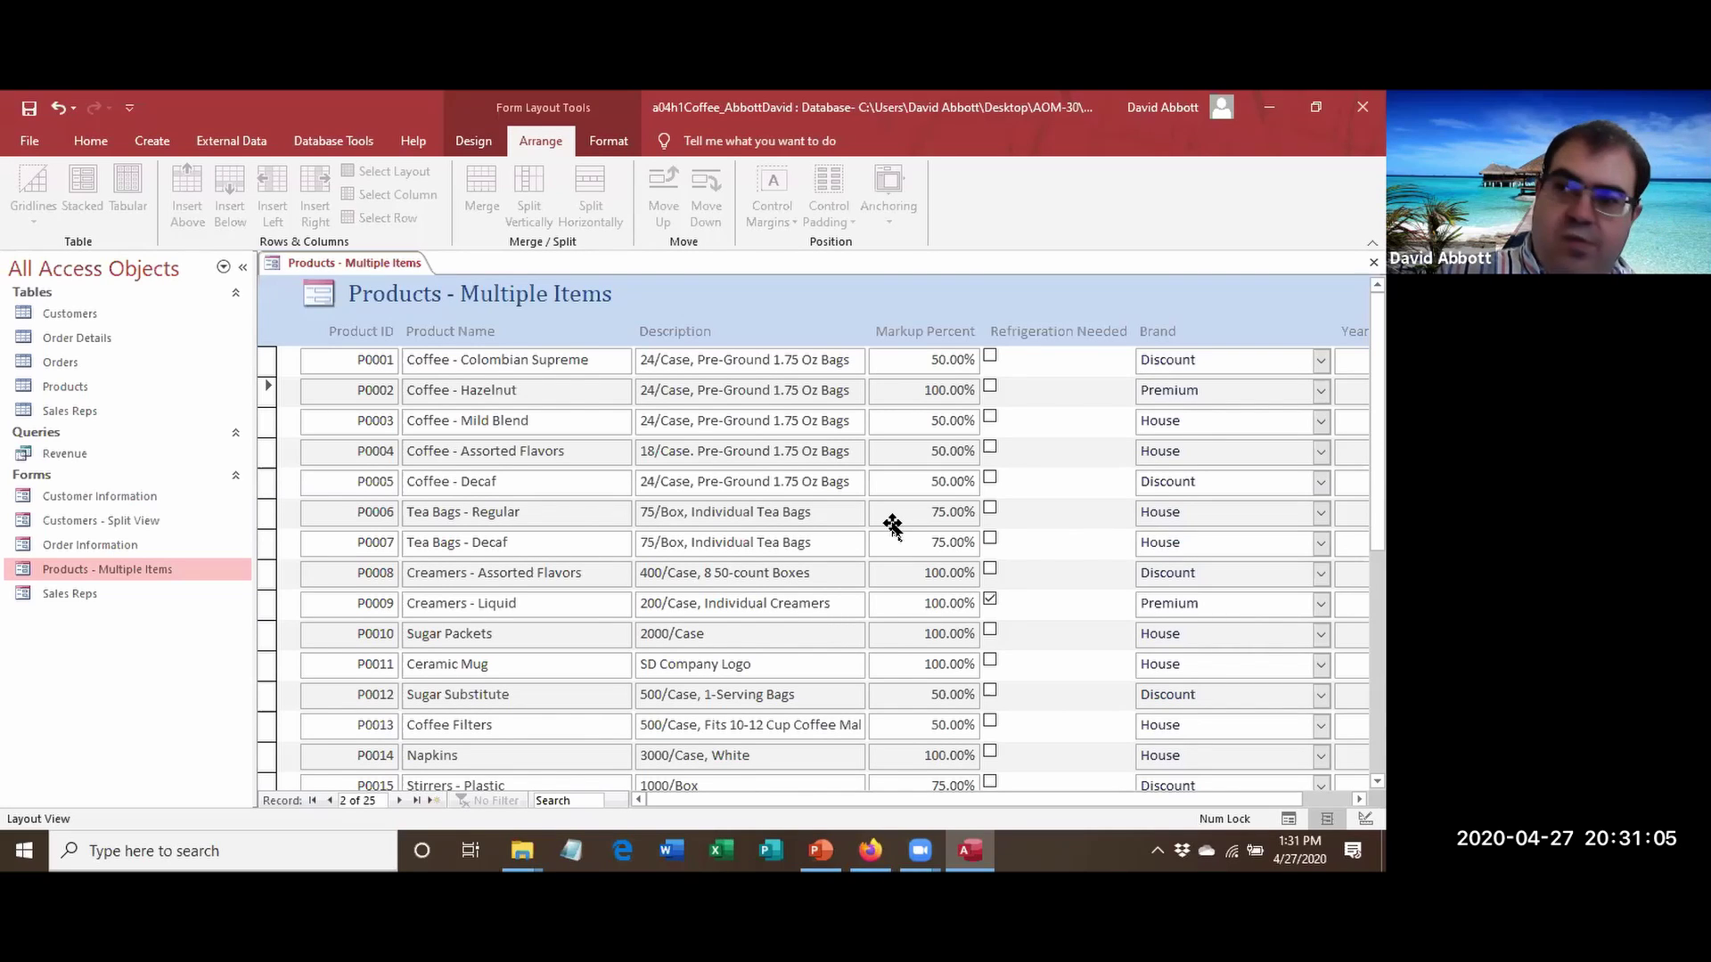
{"action": "left_click", "coordinate": [908, 333]}
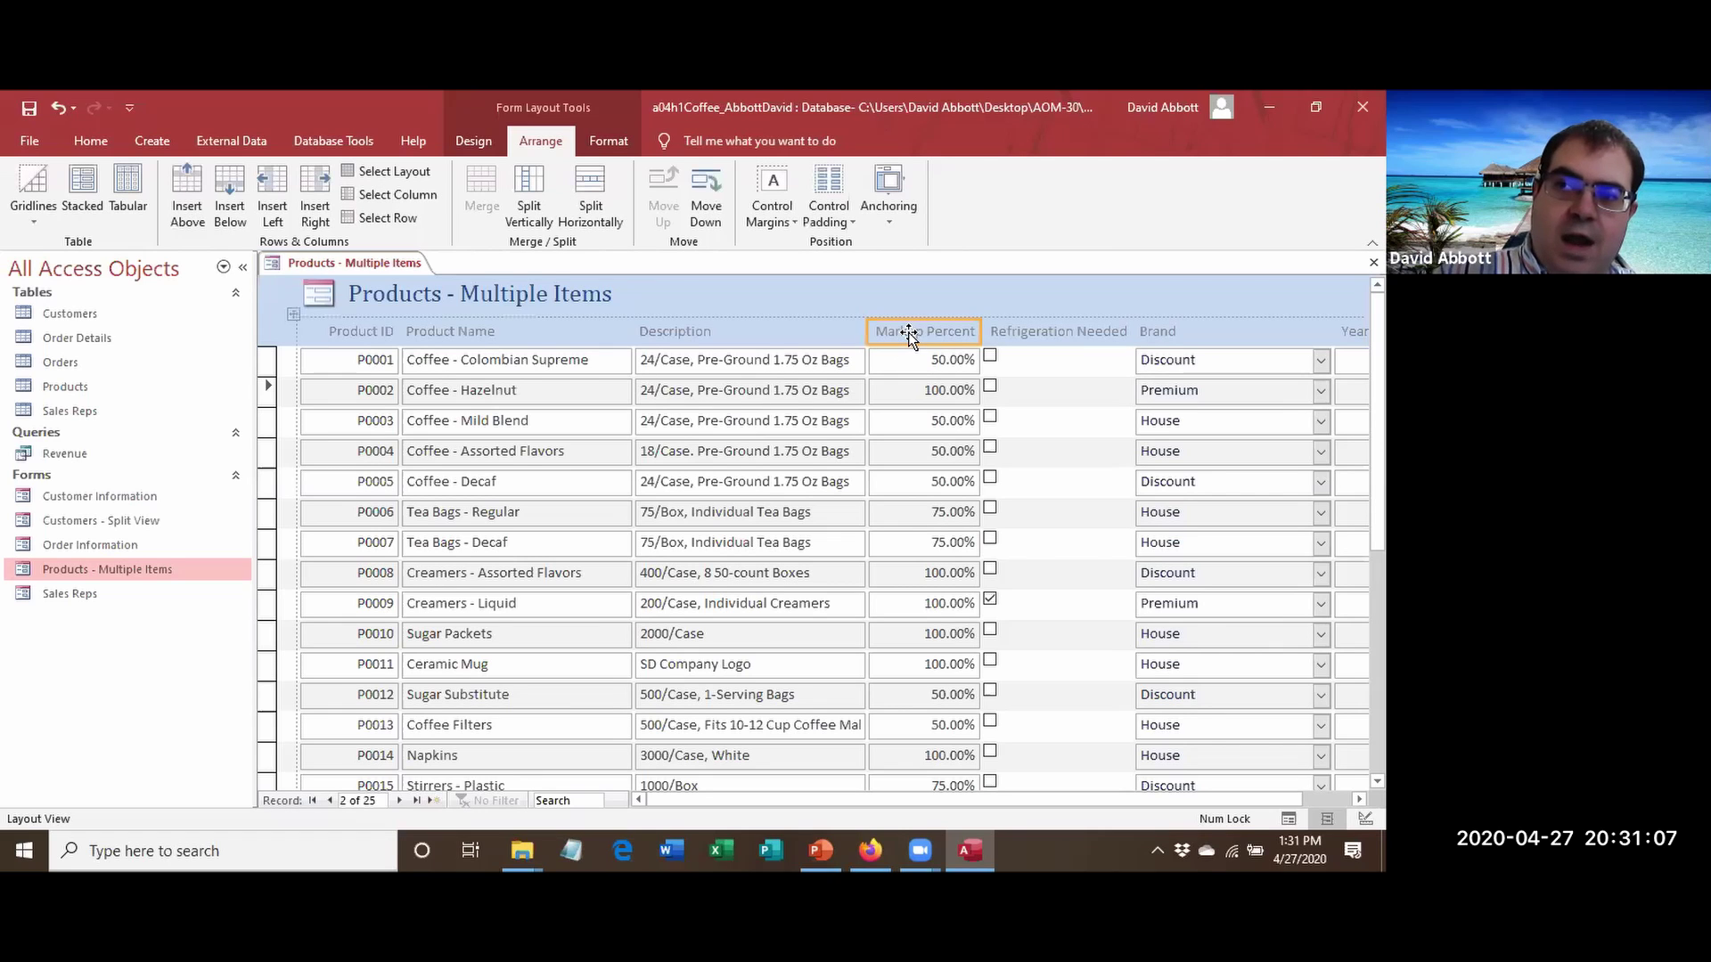
{"action": "right_click", "coordinate": [907, 333]}
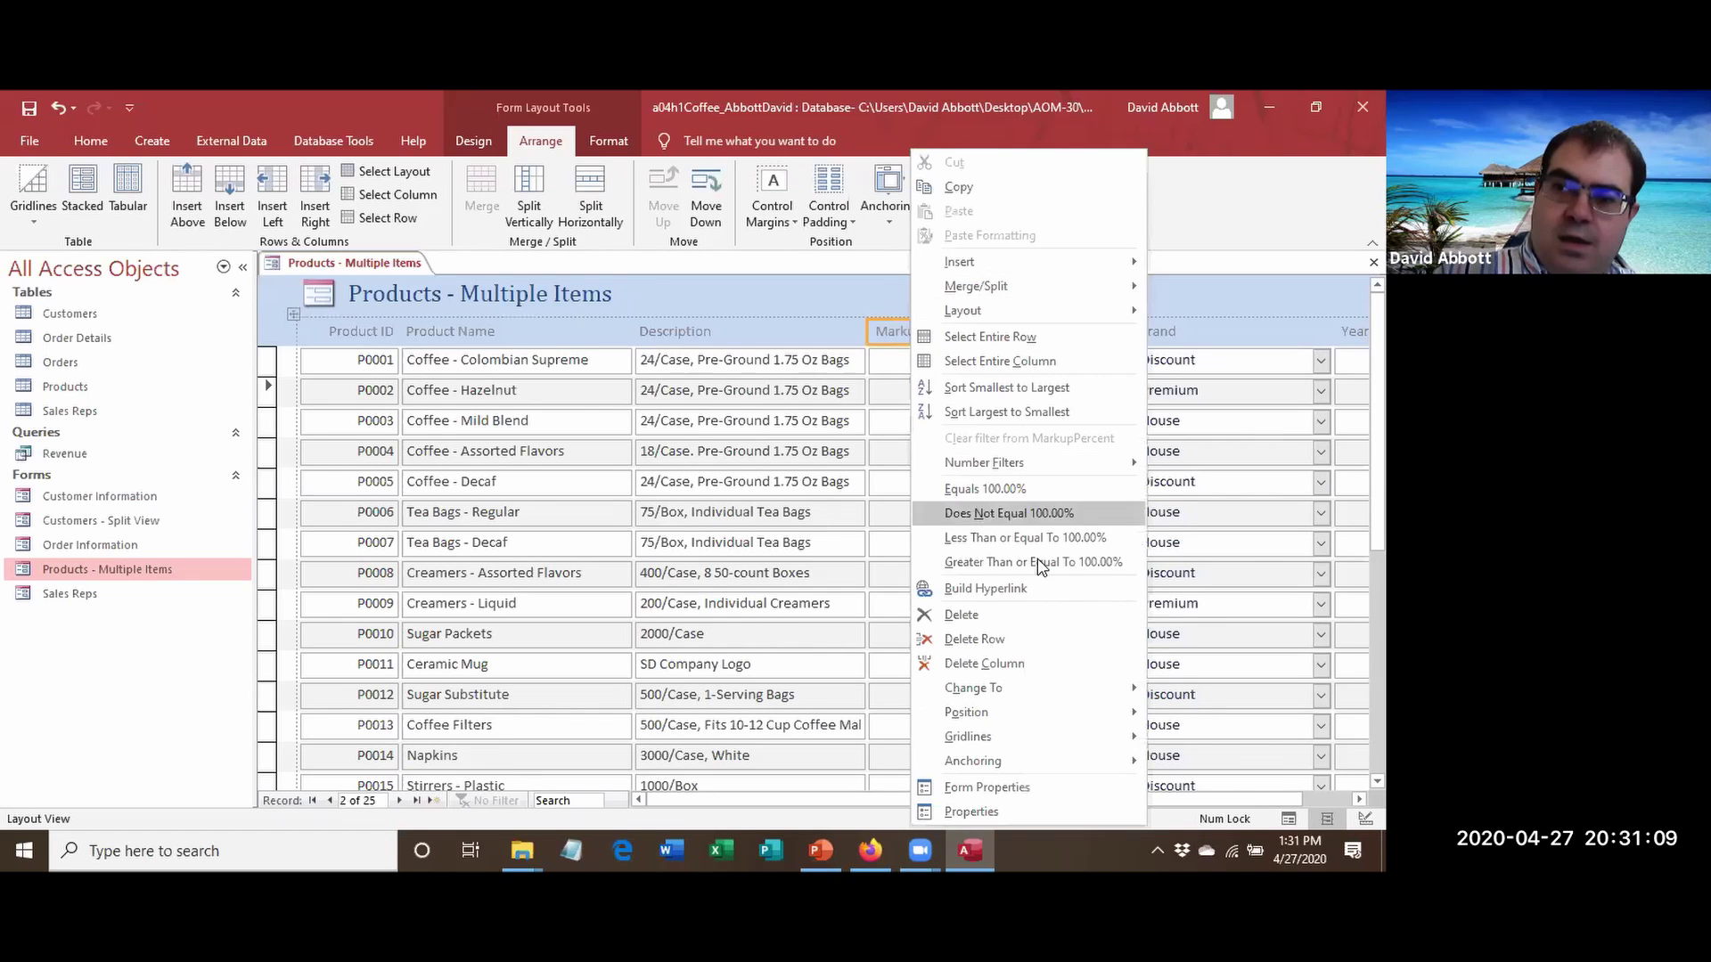
{"action": "left_click", "coordinate": [1033, 666]}
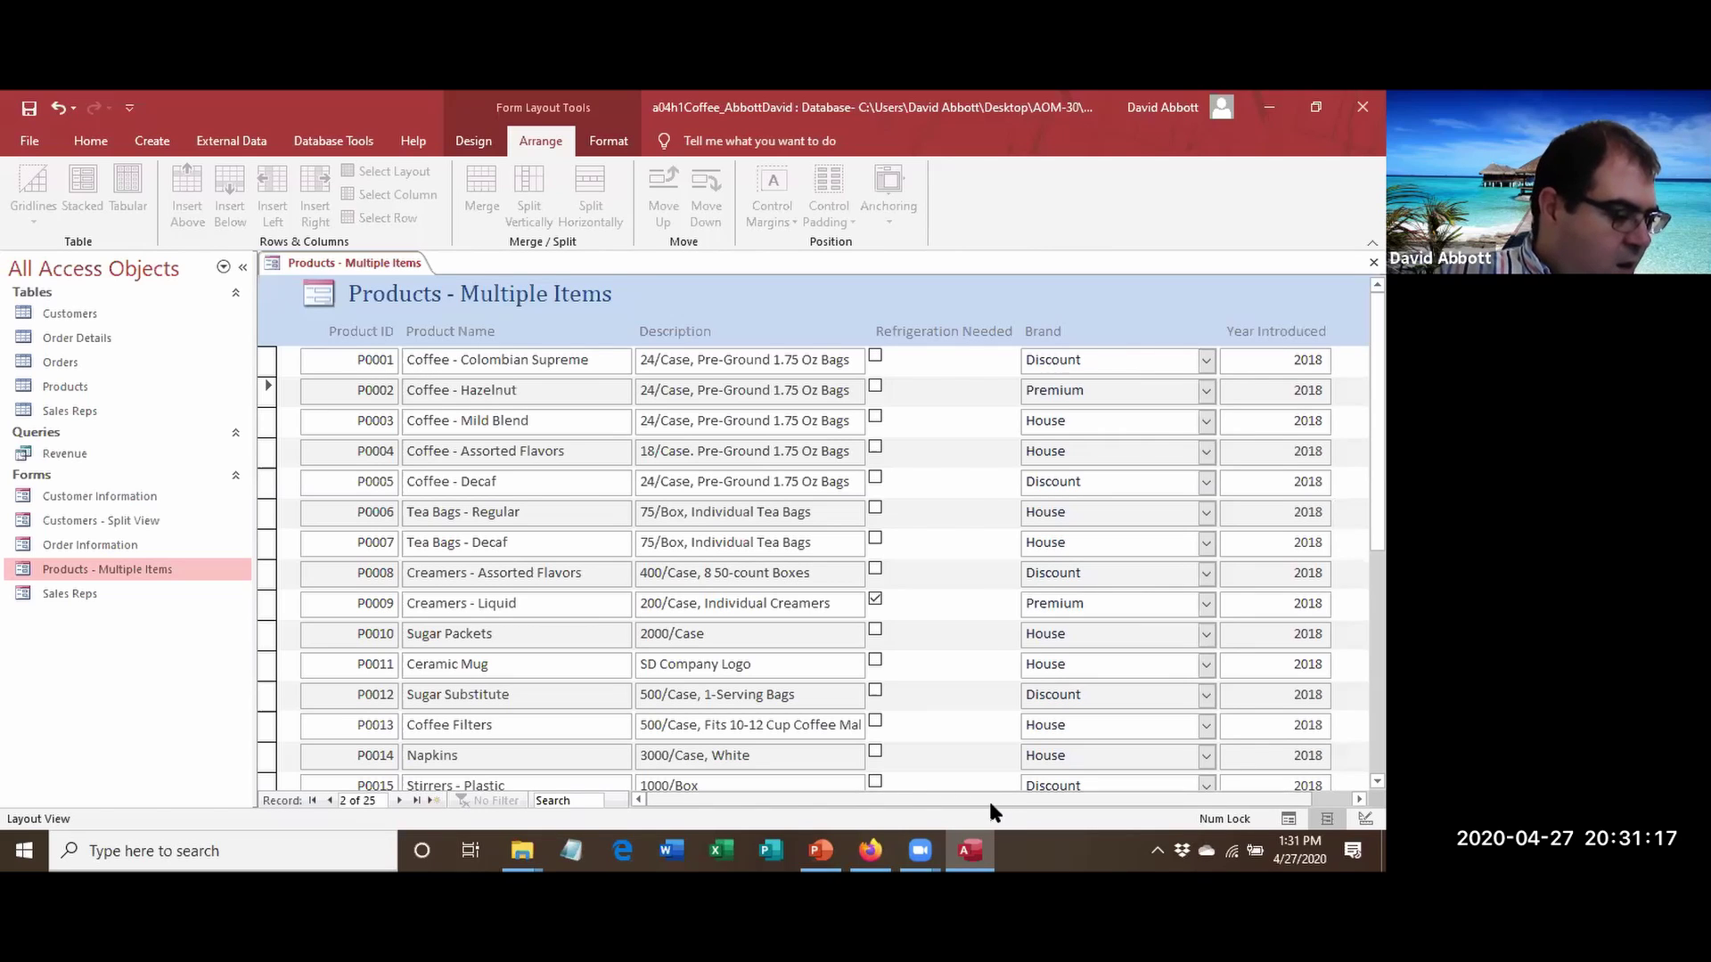
{"action": "left_click", "coordinate": [940, 336]}
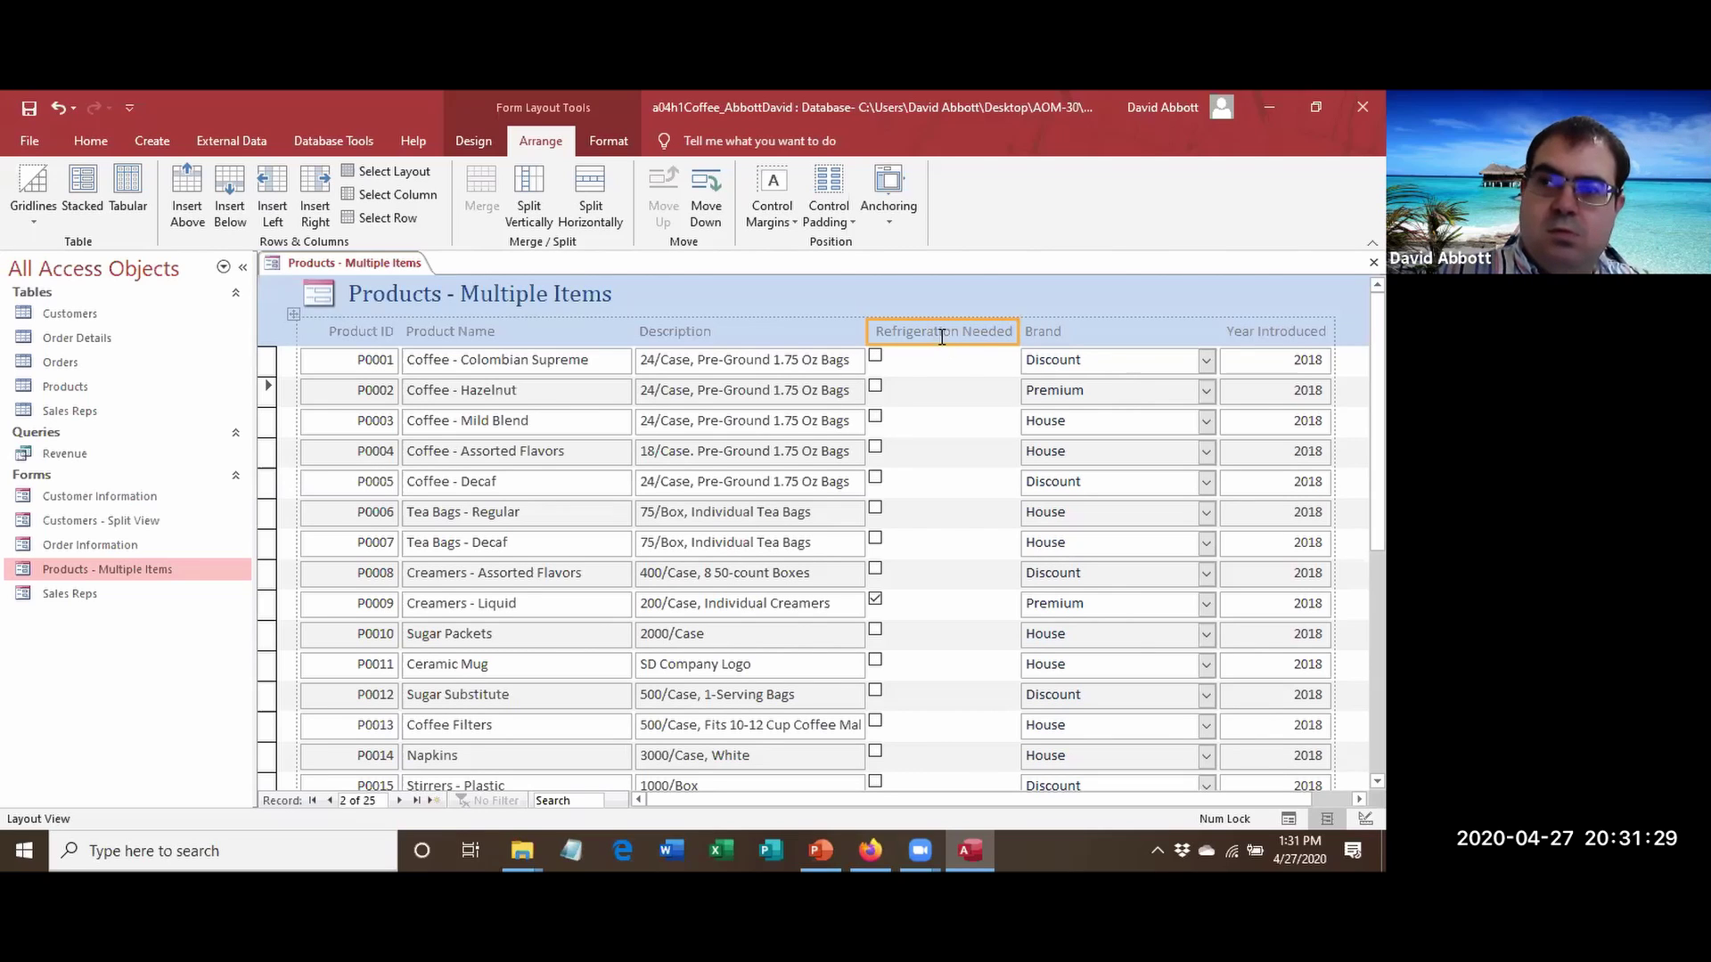
Rename the Refrigeration Needed label to 'Refrig?'.
{"action": "left_click", "coordinate": [941, 336]}
{"action": "key", "text": "BackSpace"}
{"action": "key", "text": "BackSpace"}
{"action": "key", "text": "BackSpace"}
{"action": "key", "text": "BackSpace"}
{"action": "key", "text": "BackSpace"}
{"action": "key", "text": "BackSpace"}
{"action": "key", "text": "BackSpace"}
{"action": "key", "text": "BackSpace"}
{"action": "key", "text": "BackSpace"}
{"action": "key", "text": "BackSpace"}
{"action": "key", "text": "BackSpace"}
{"action": "key", "text": "BackSpace"}
{"action": "key", "text": "BackSpace"}
{"action": "key", "text": "BackSpace"}
{"action": "key", "text": "BackSpace"}
{"action": "key", "text": "BackSpace"}
{"action": "key", "text": "BackSpace"}
{"action": "key", "text": "BackSpace"}
{"action": "key", "text": "BackSpace"}
{"action": "key", "text": "BackSpace"}
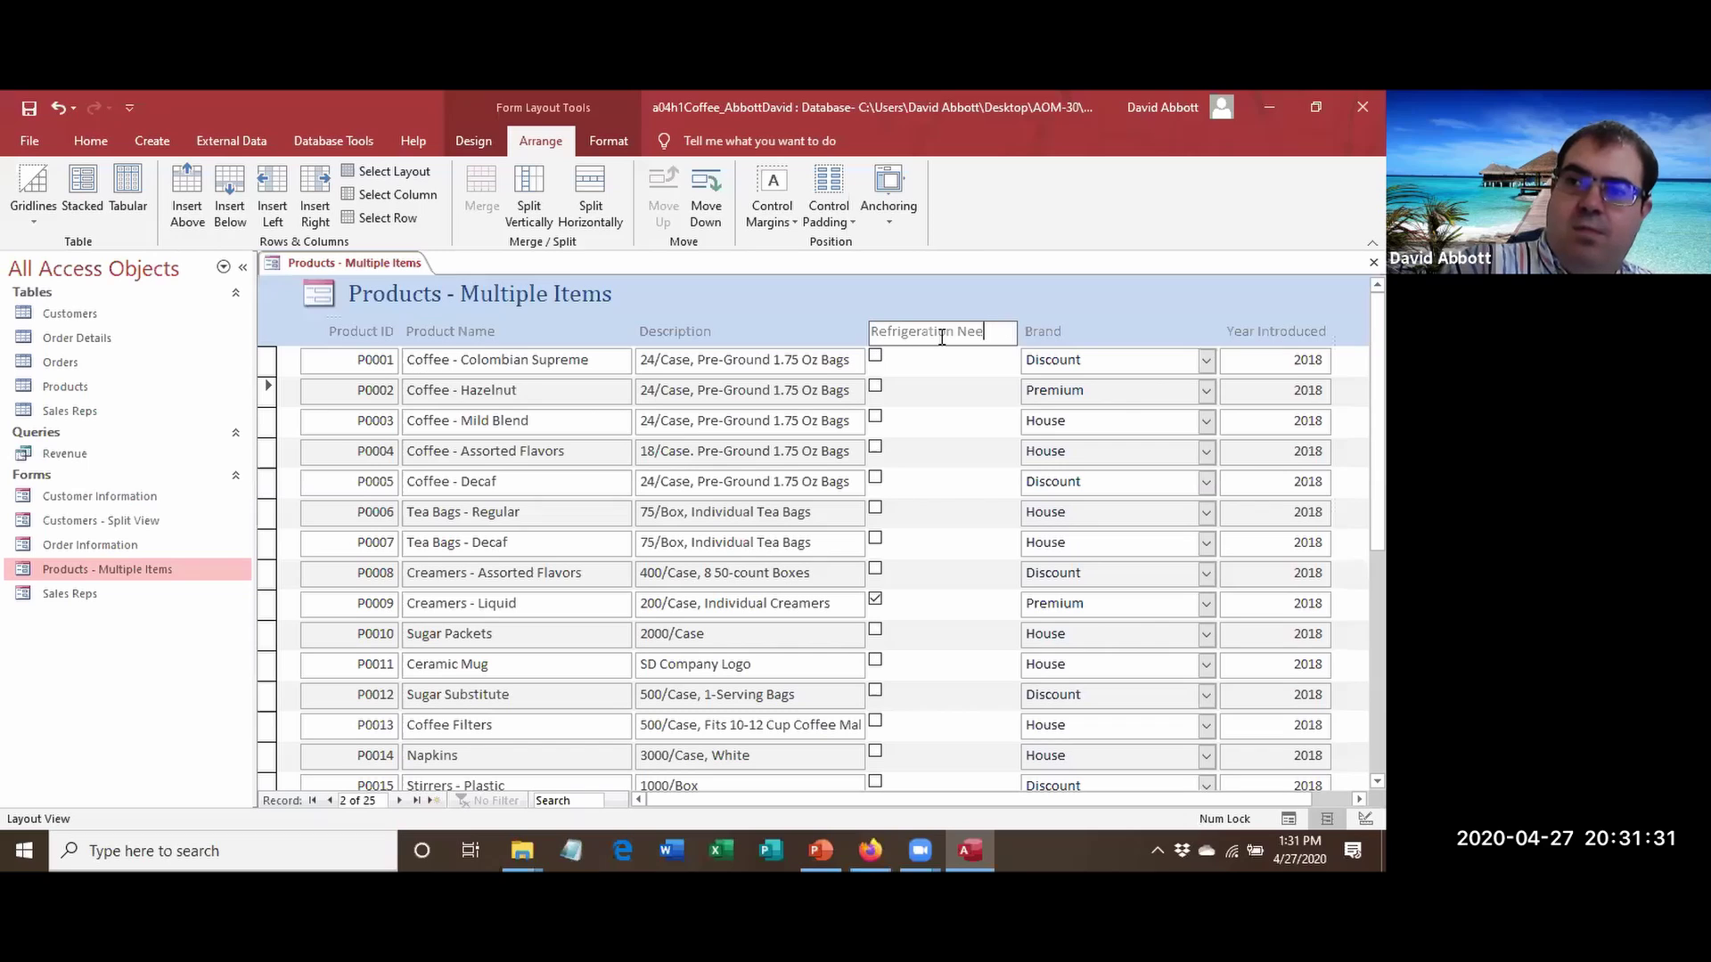
{"action": "type", "text": "Refrig?"}
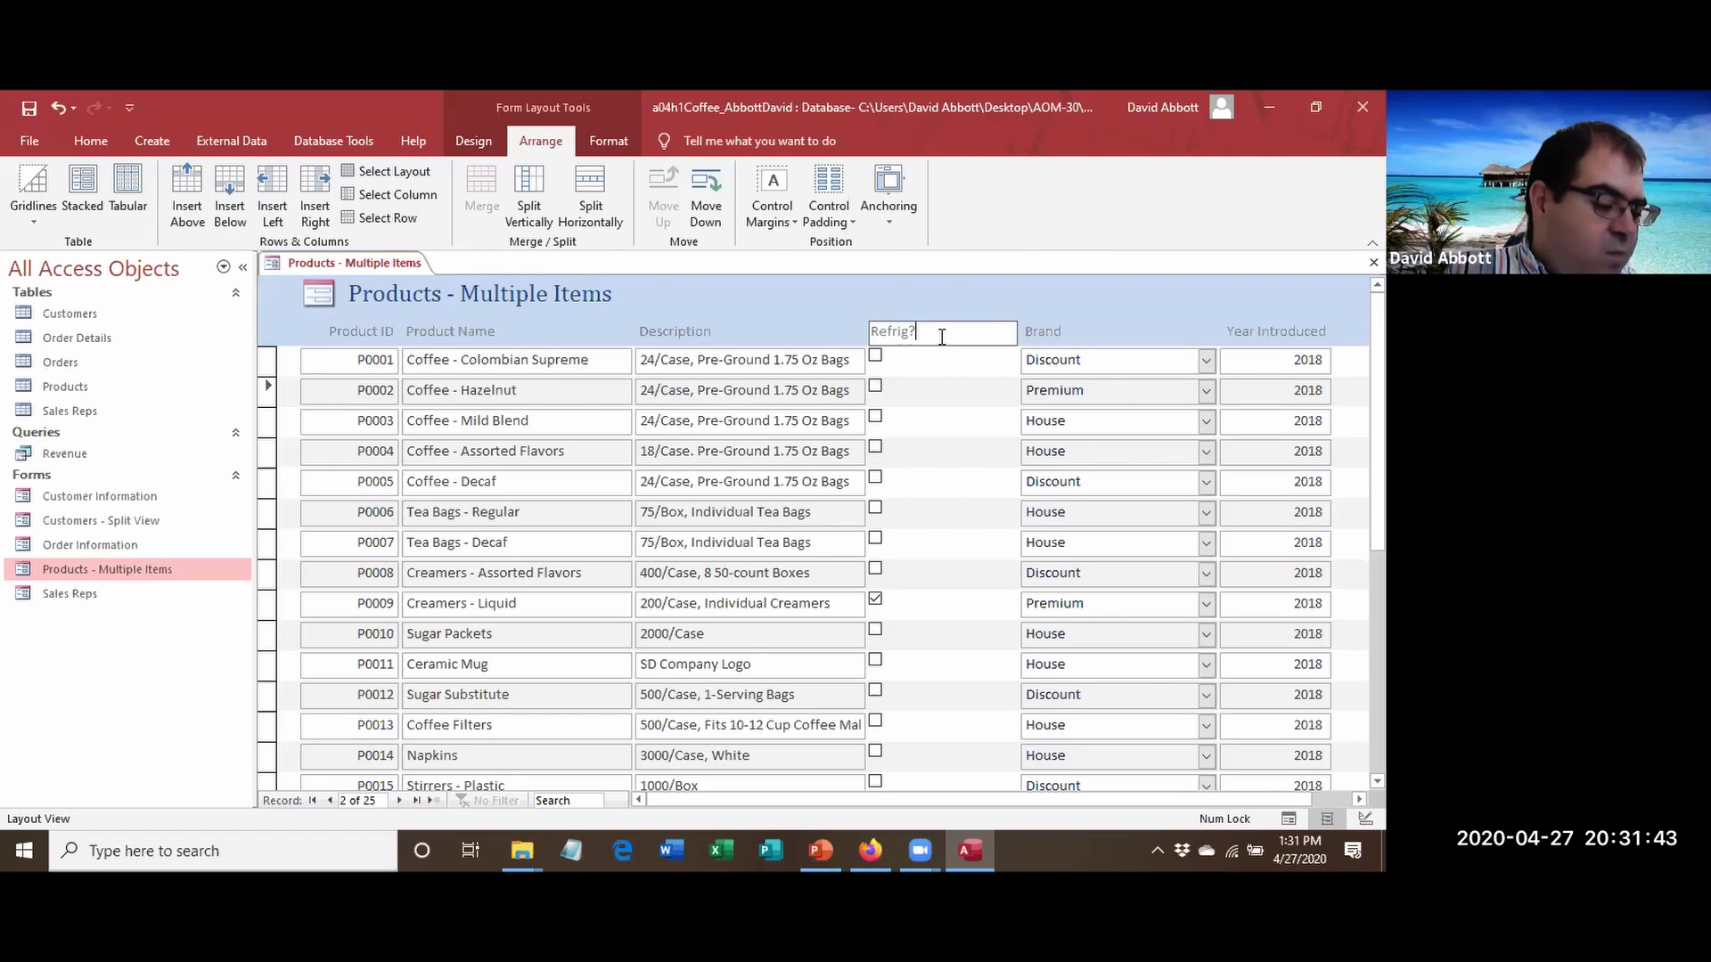
{"action": "key", "text": "Return"}
Narrow the Refrig? column by dragging its right edge left.
{"action": "left_click", "coordinate": [941, 370]}
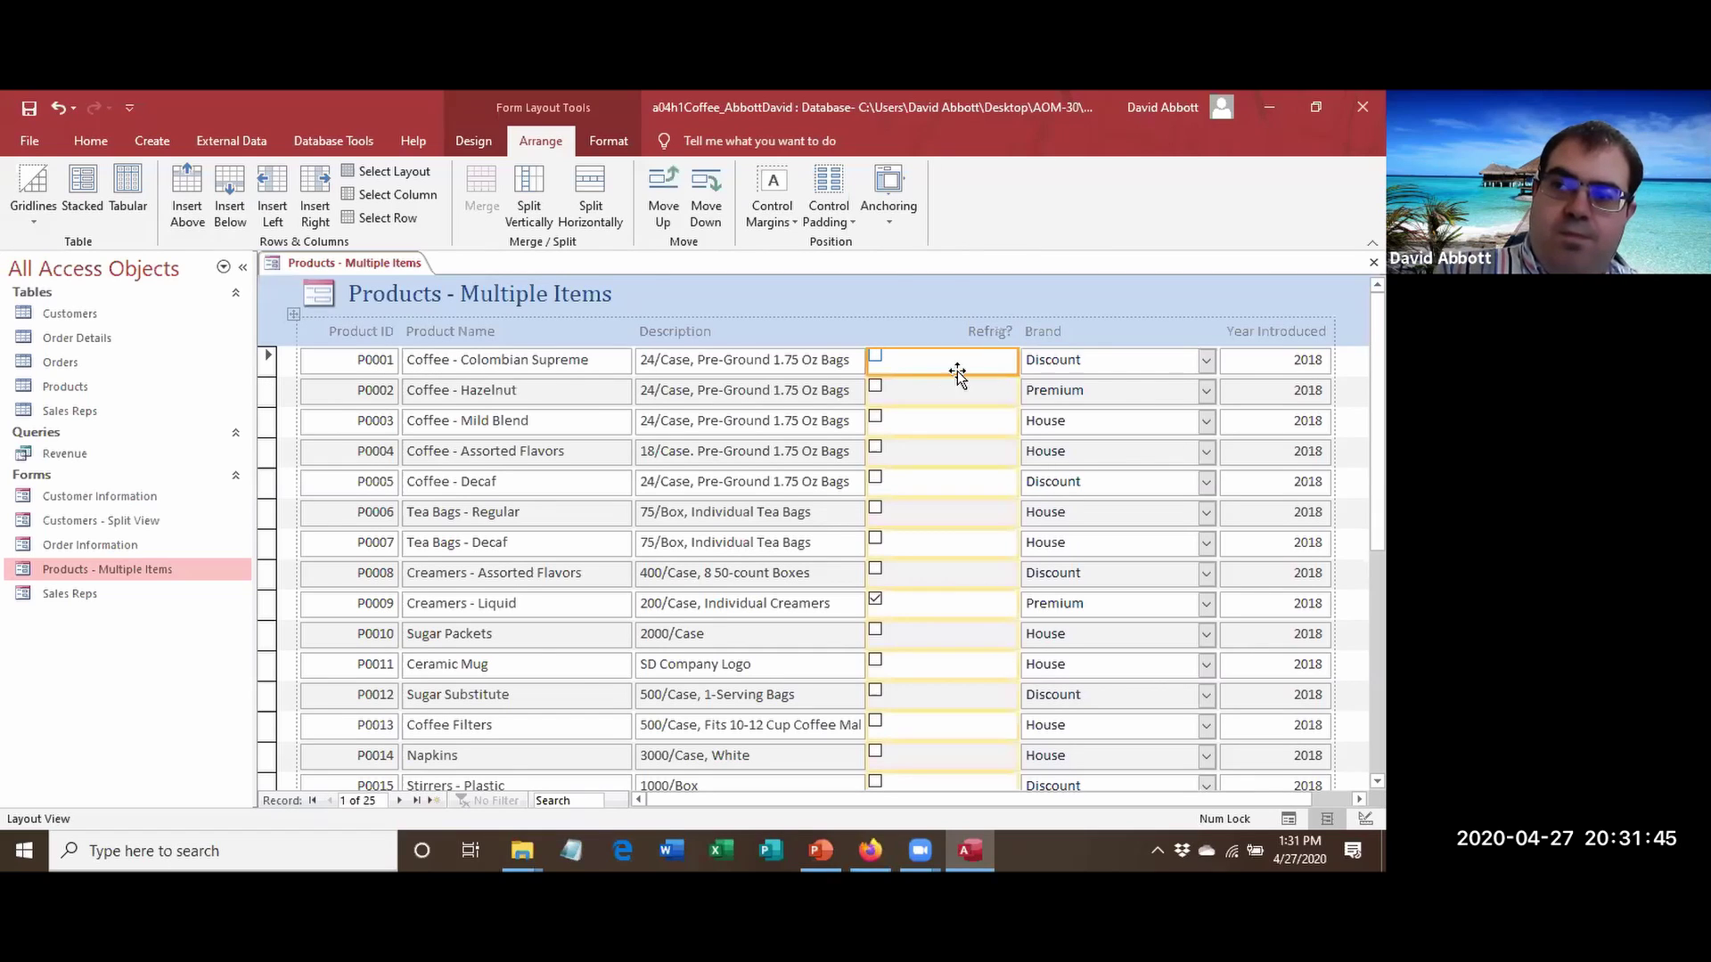
{"action": "left_click", "coordinate": [1019, 362]}
{"action": "left_click_drag", "start_coordinate": [1018, 362], "coordinate": [922, 364]}
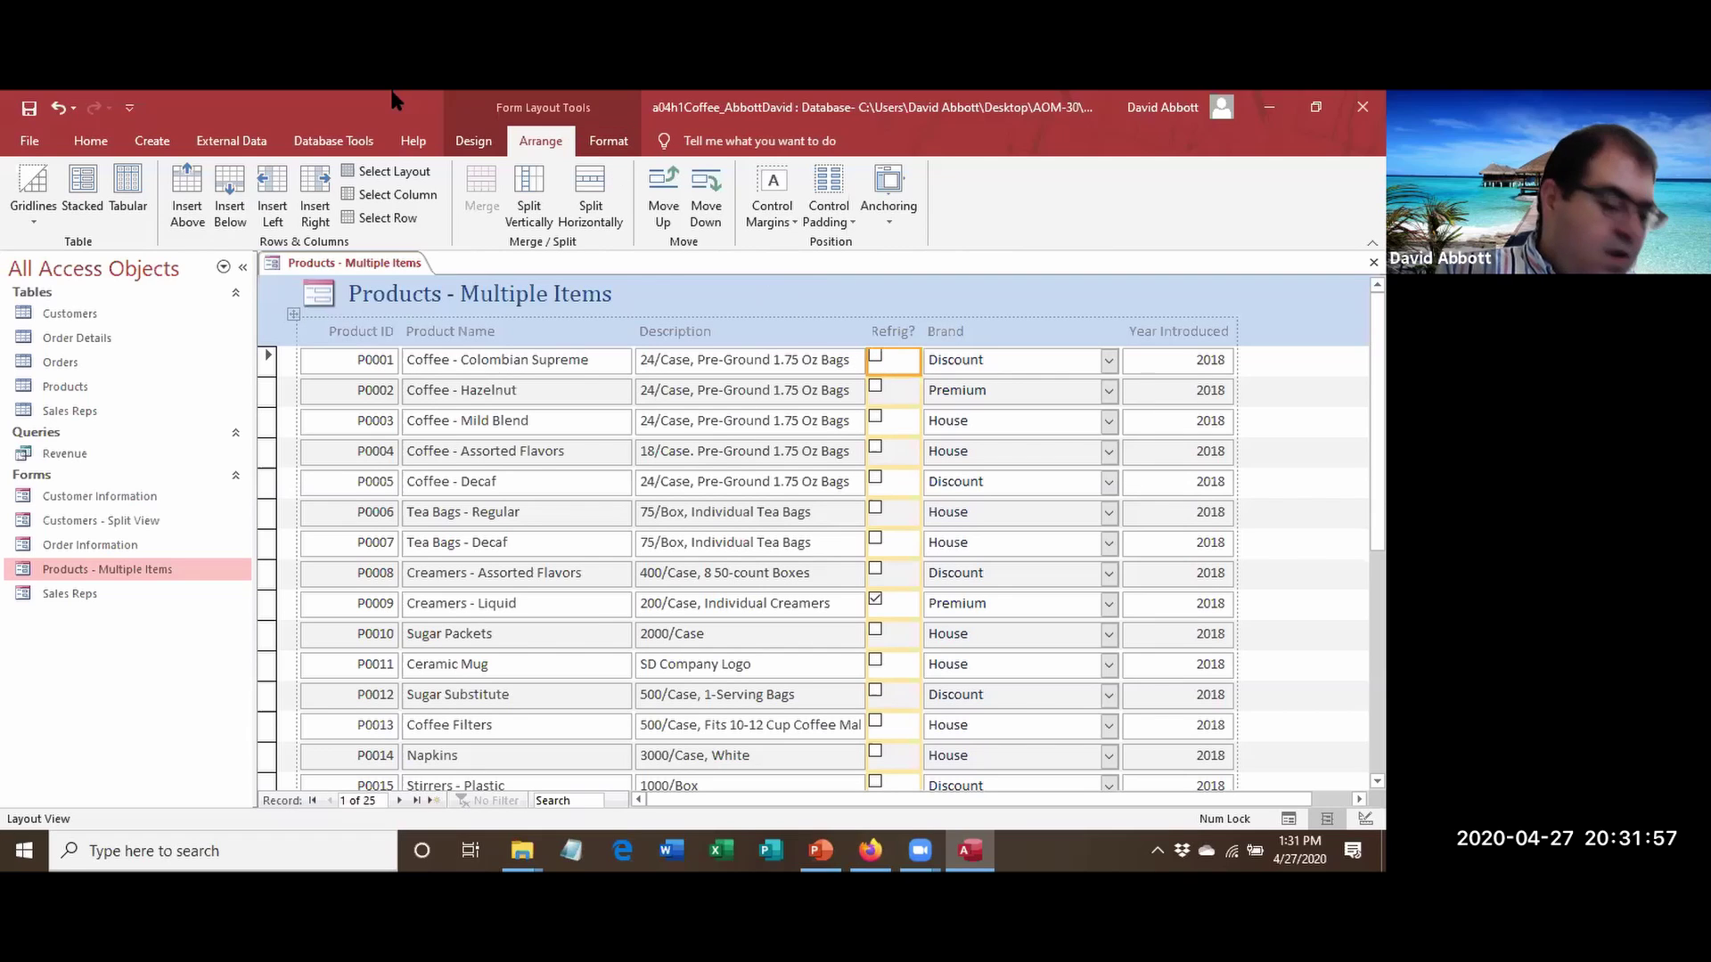
Close the Products - Multiple Items form, leaving the workspace empty.
{"action": "right_click", "coordinate": [364, 272]}
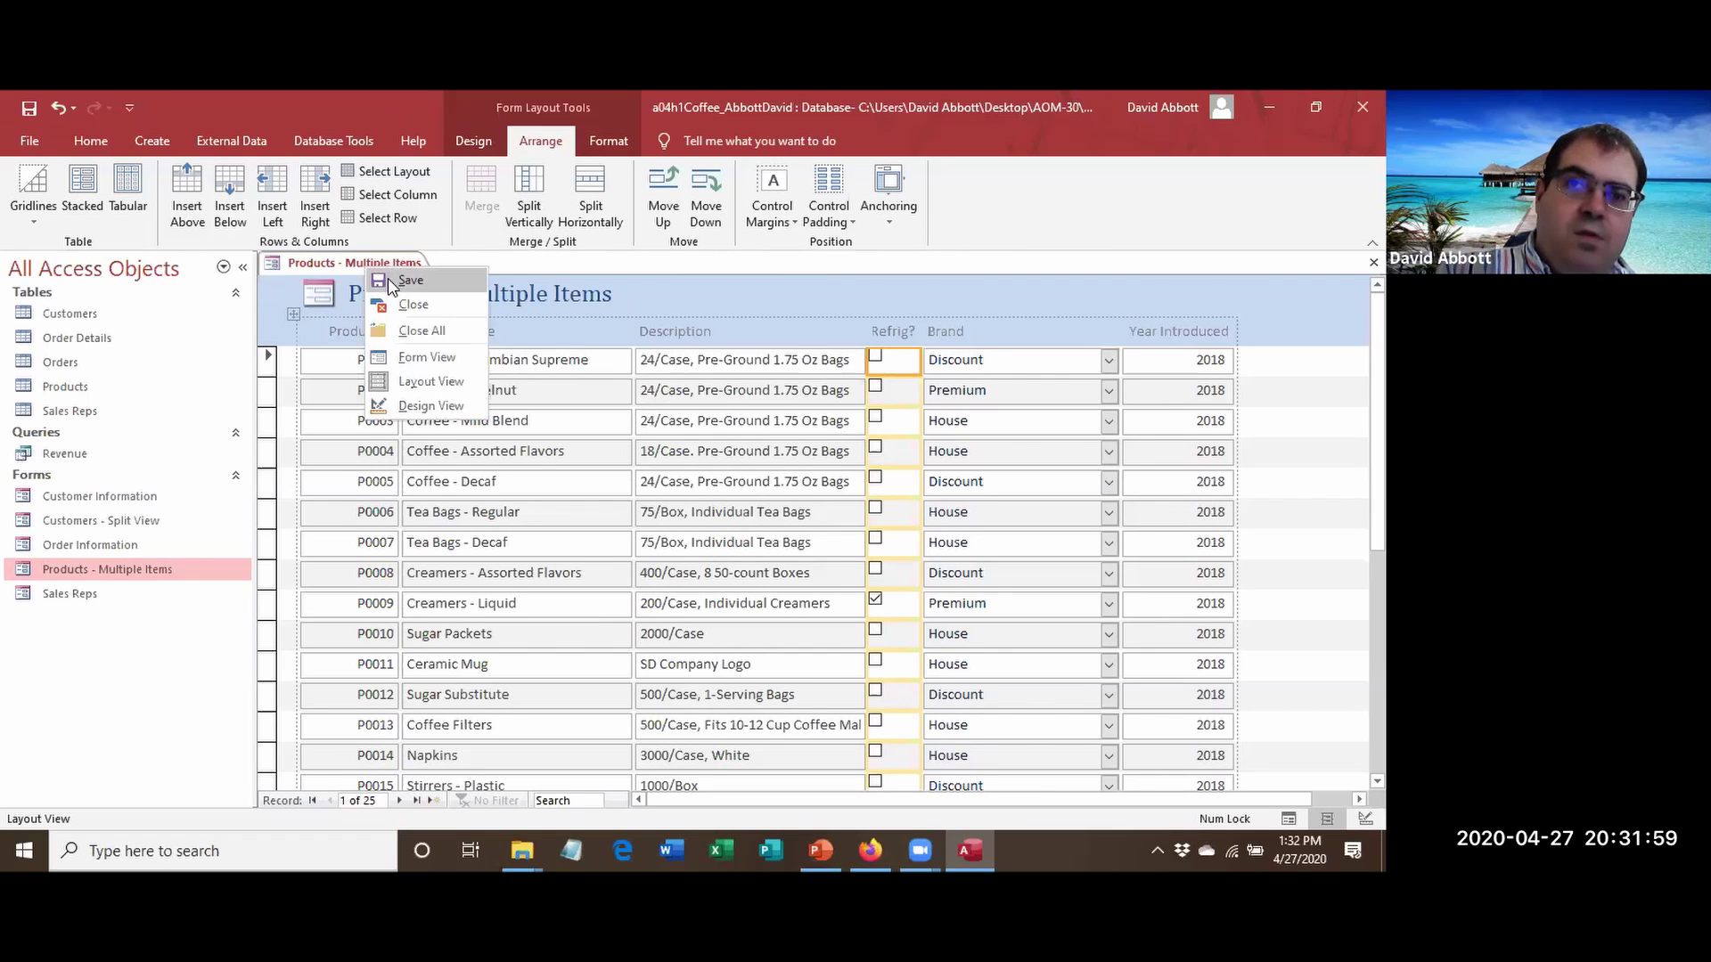
{"action": "key", "text": "Escape"}
{"action": "right_click", "coordinate": [350, 272]}
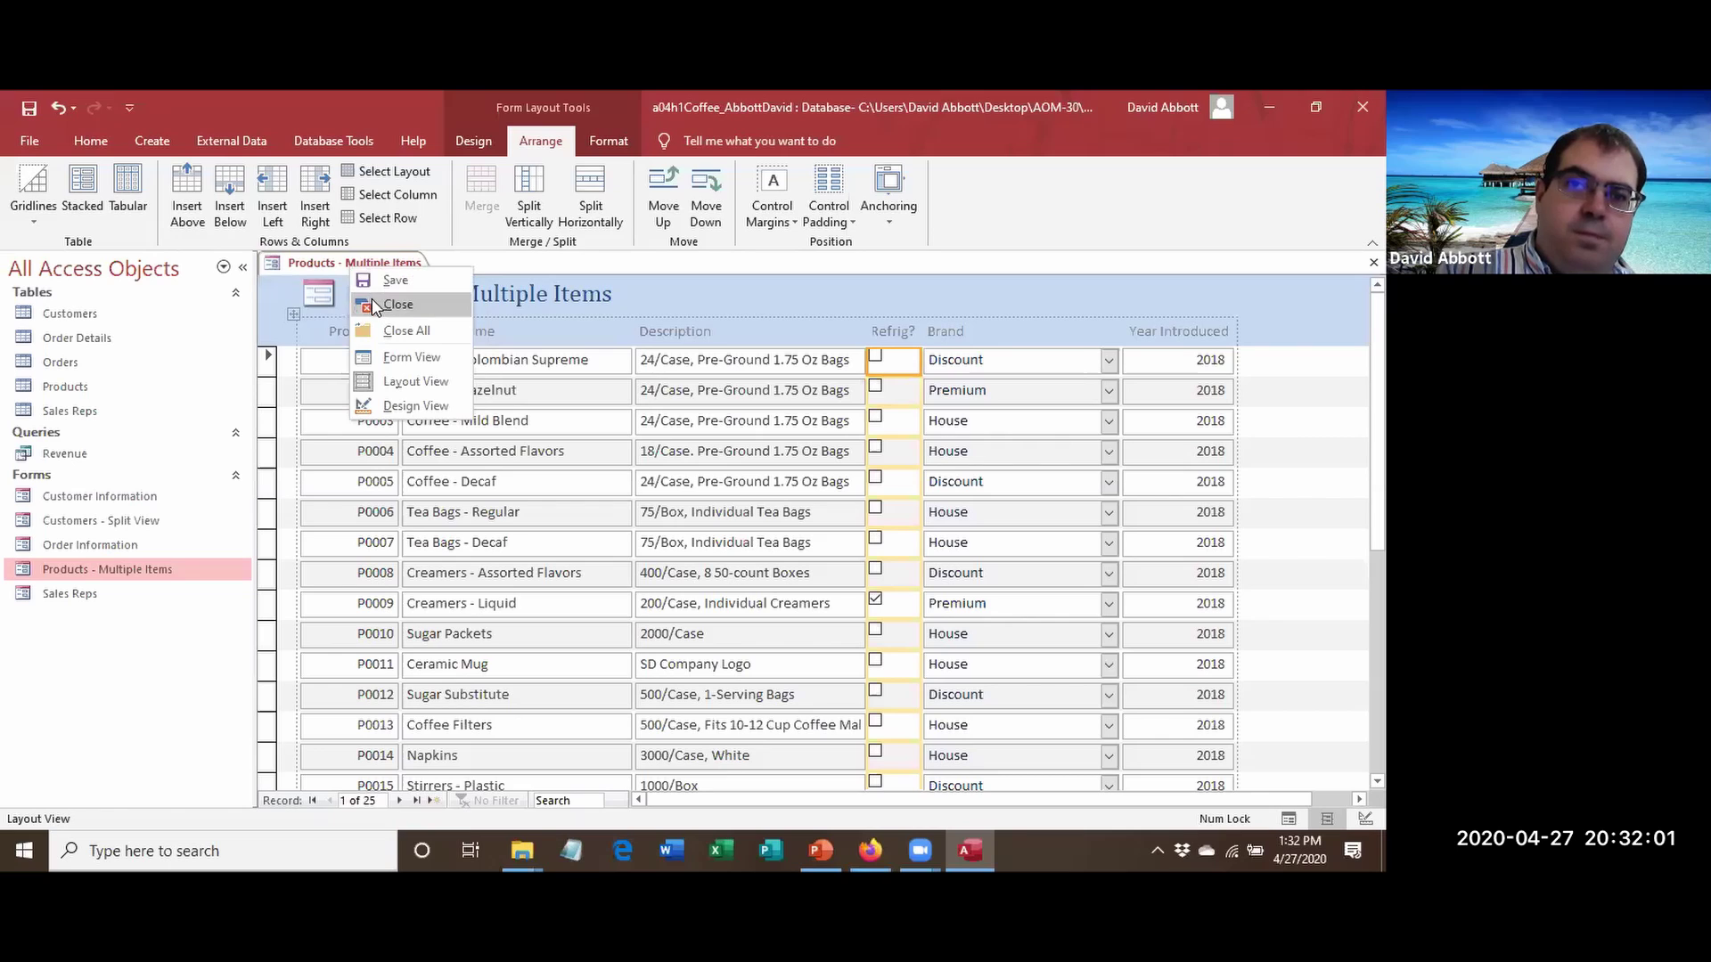
{"action": "left_click", "coordinate": [374, 304]}
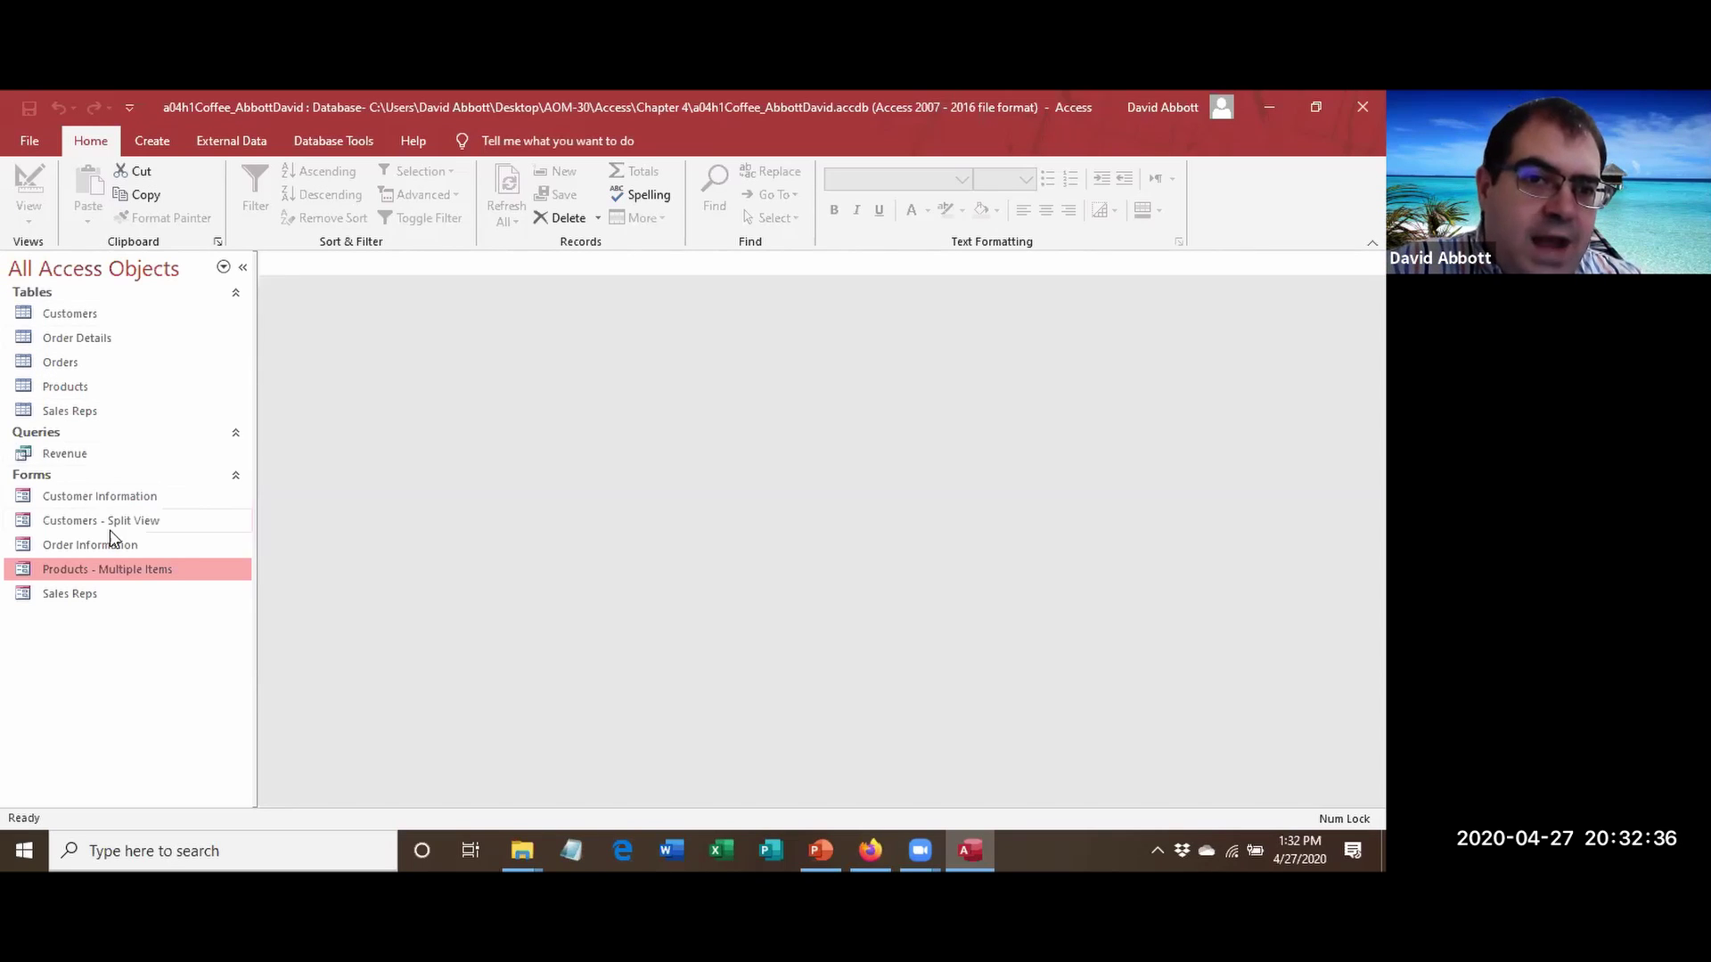
{"action": "left_click", "coordinate": [81, 501]}
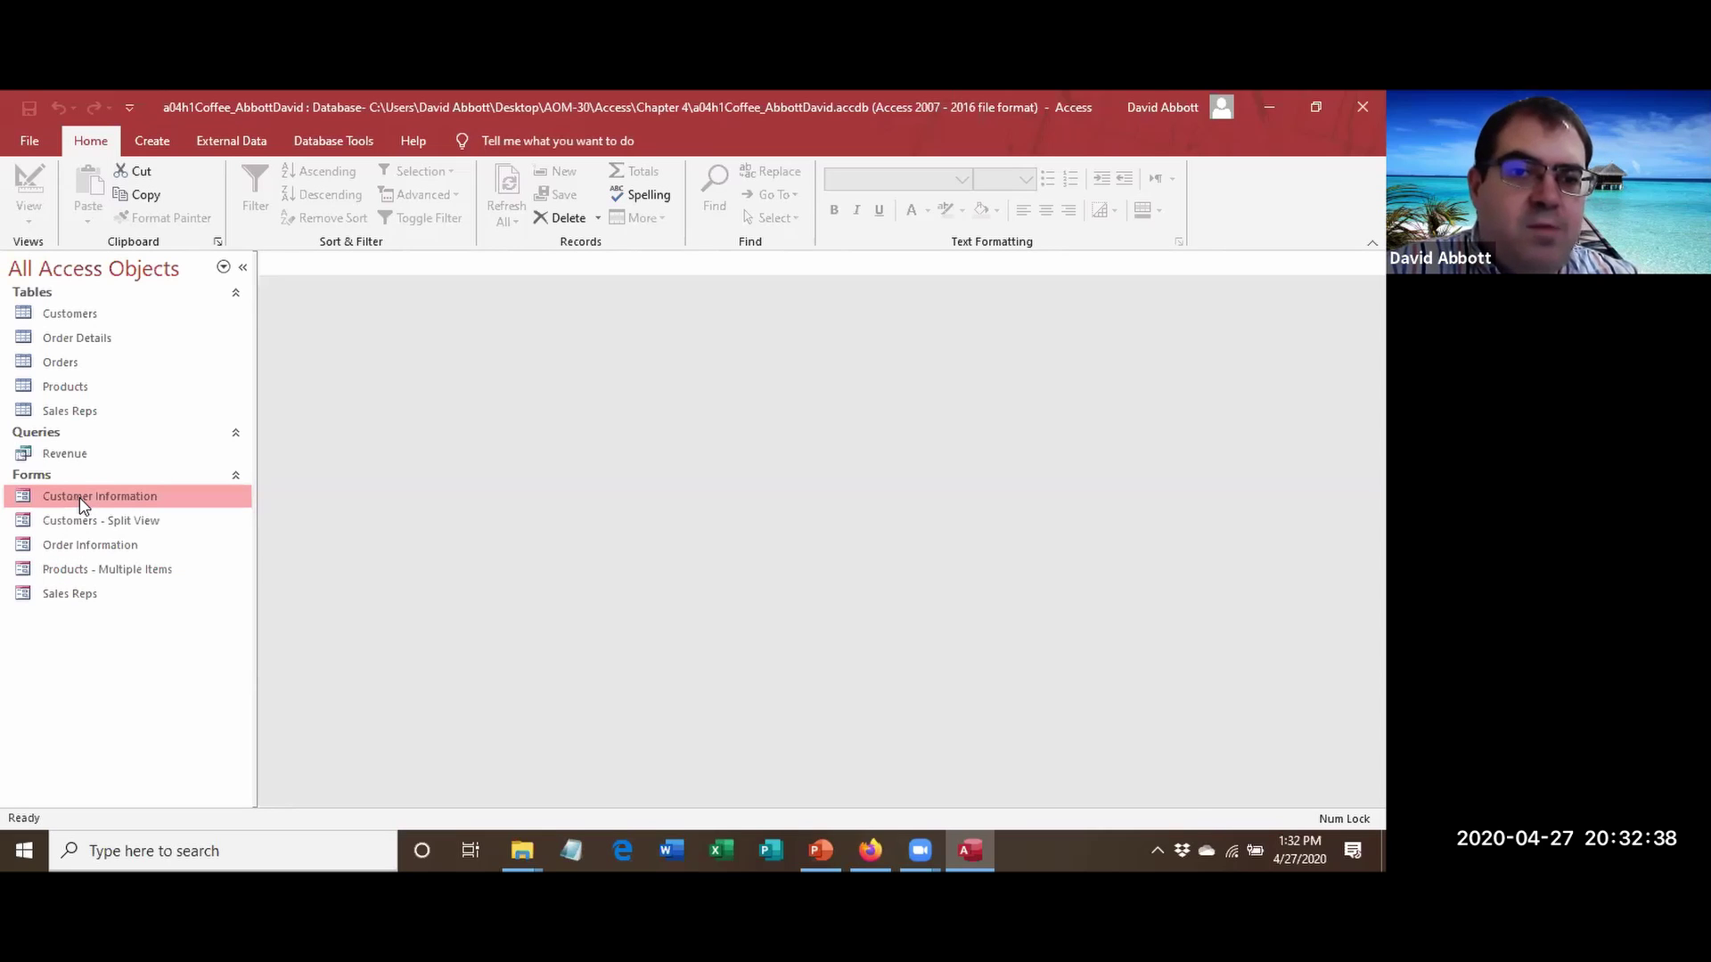
Open Customer Information in Layout View and apply the Slice theme to this form only.
{"action": "right_click", "coordinate": [82, 505]}
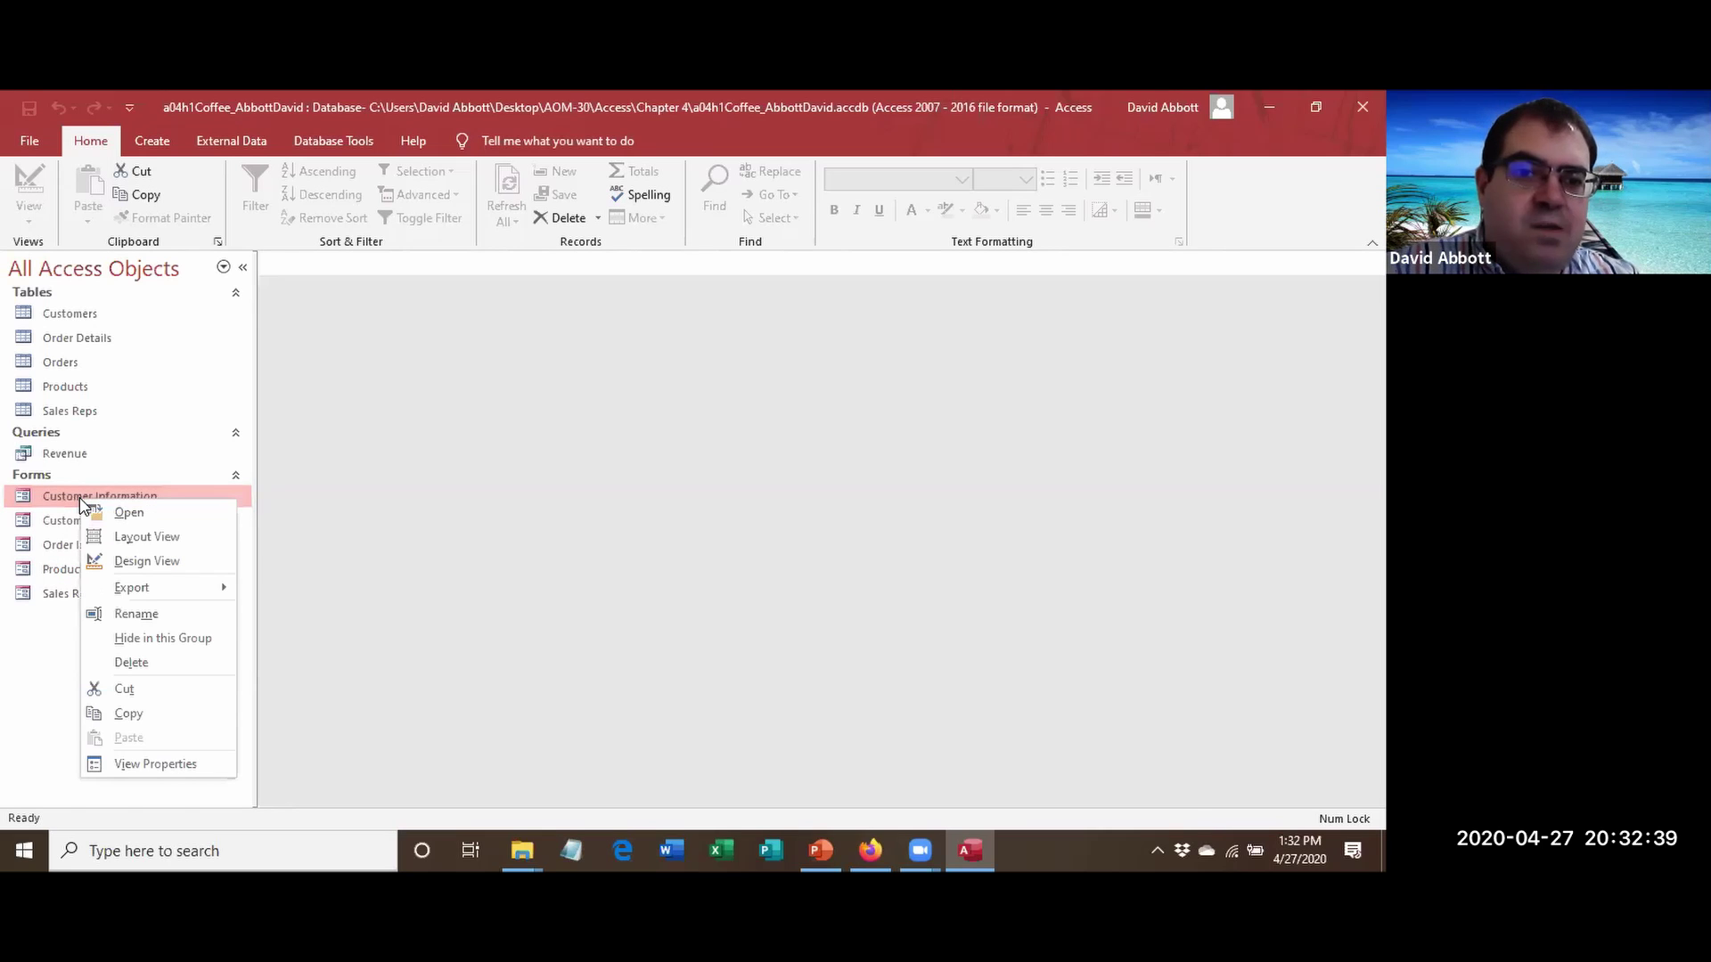
{"action": "left_click", "coordinate": [138, 536]}
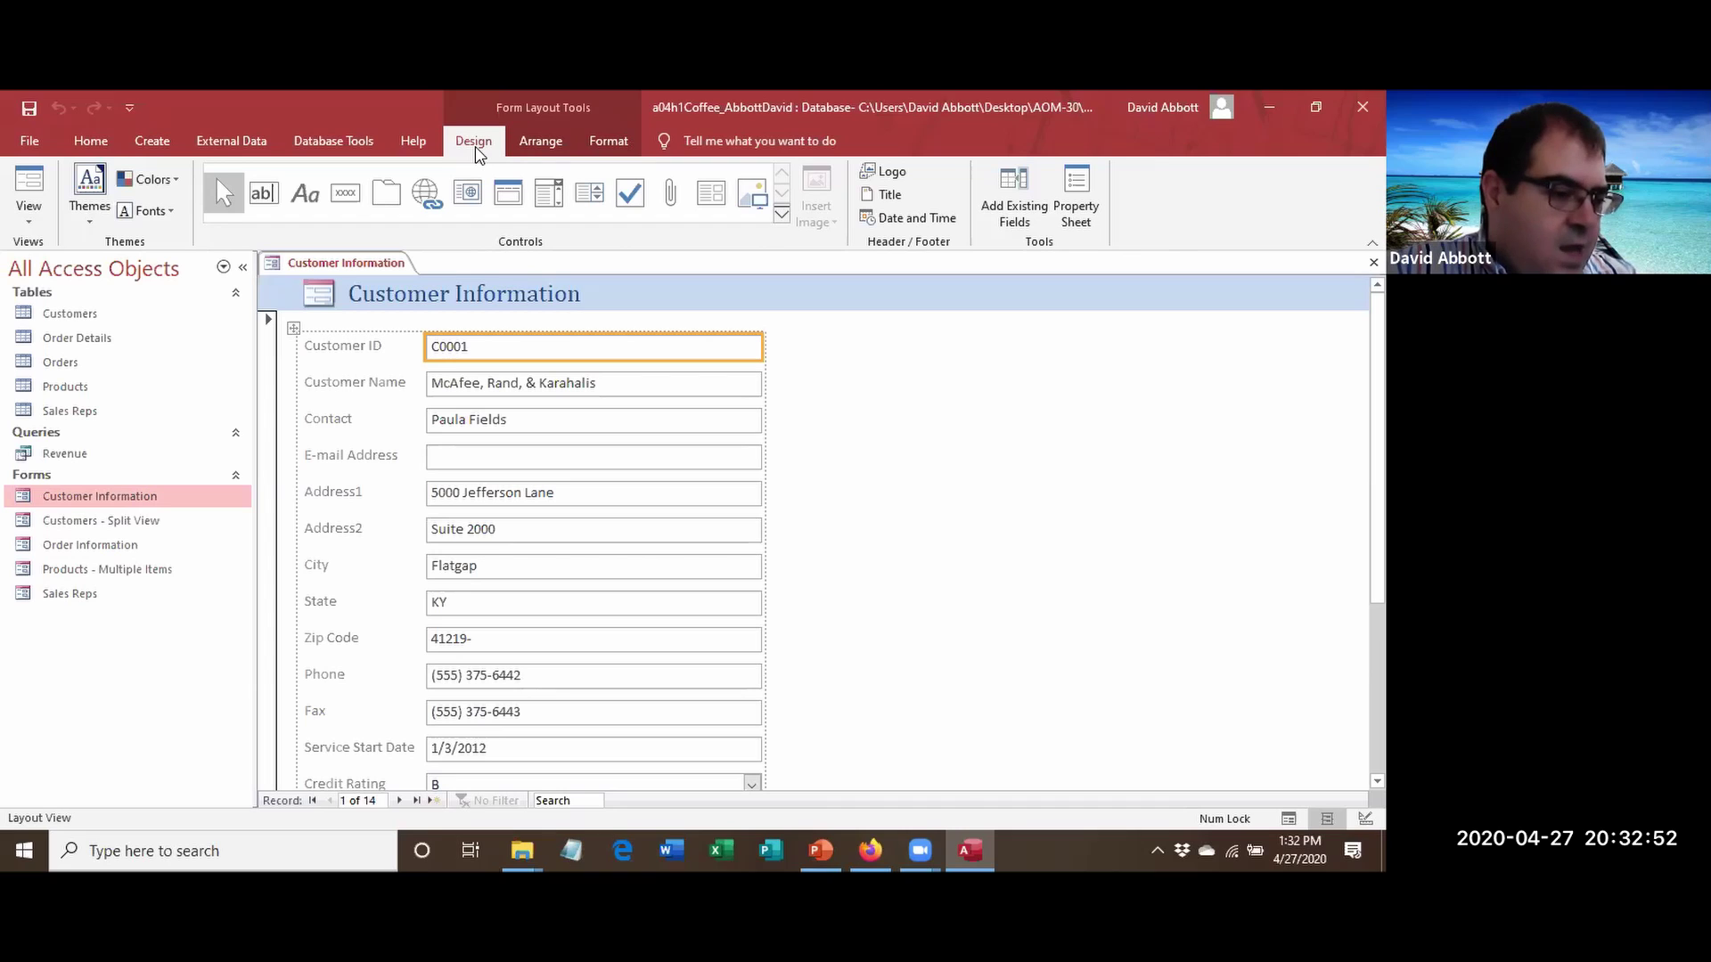
{"action": "left_click", "coordinate": [100, 216]}
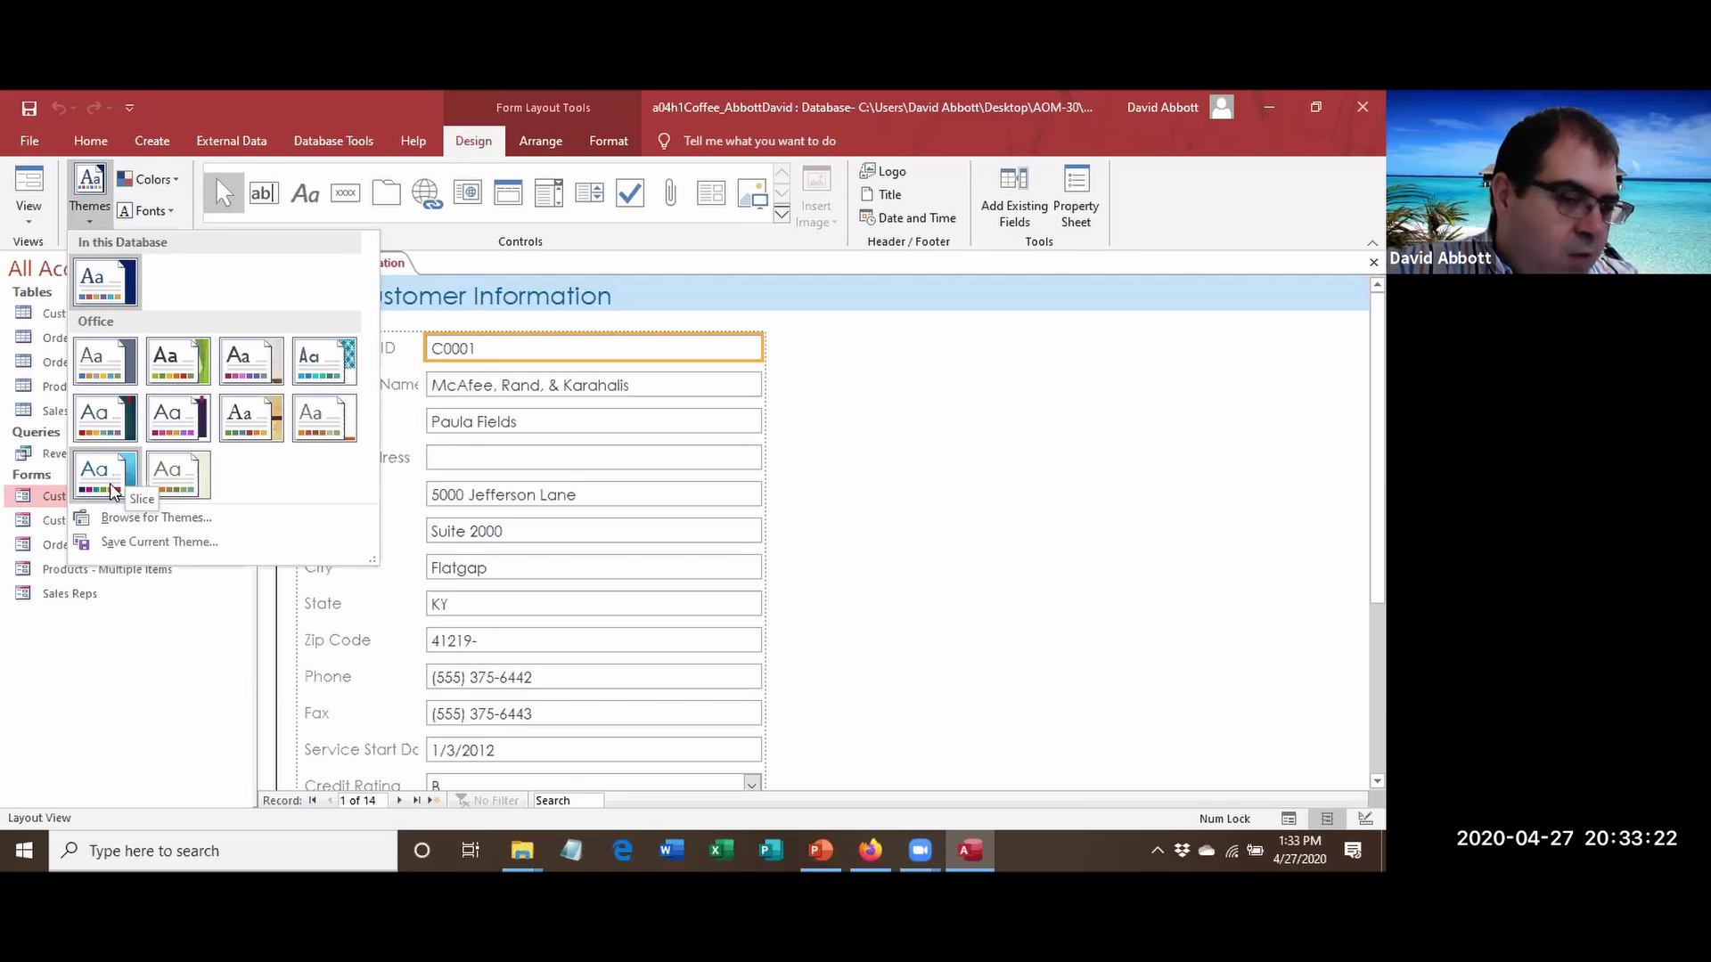
{"action": "right_click", "coordinate": [111, 489]}
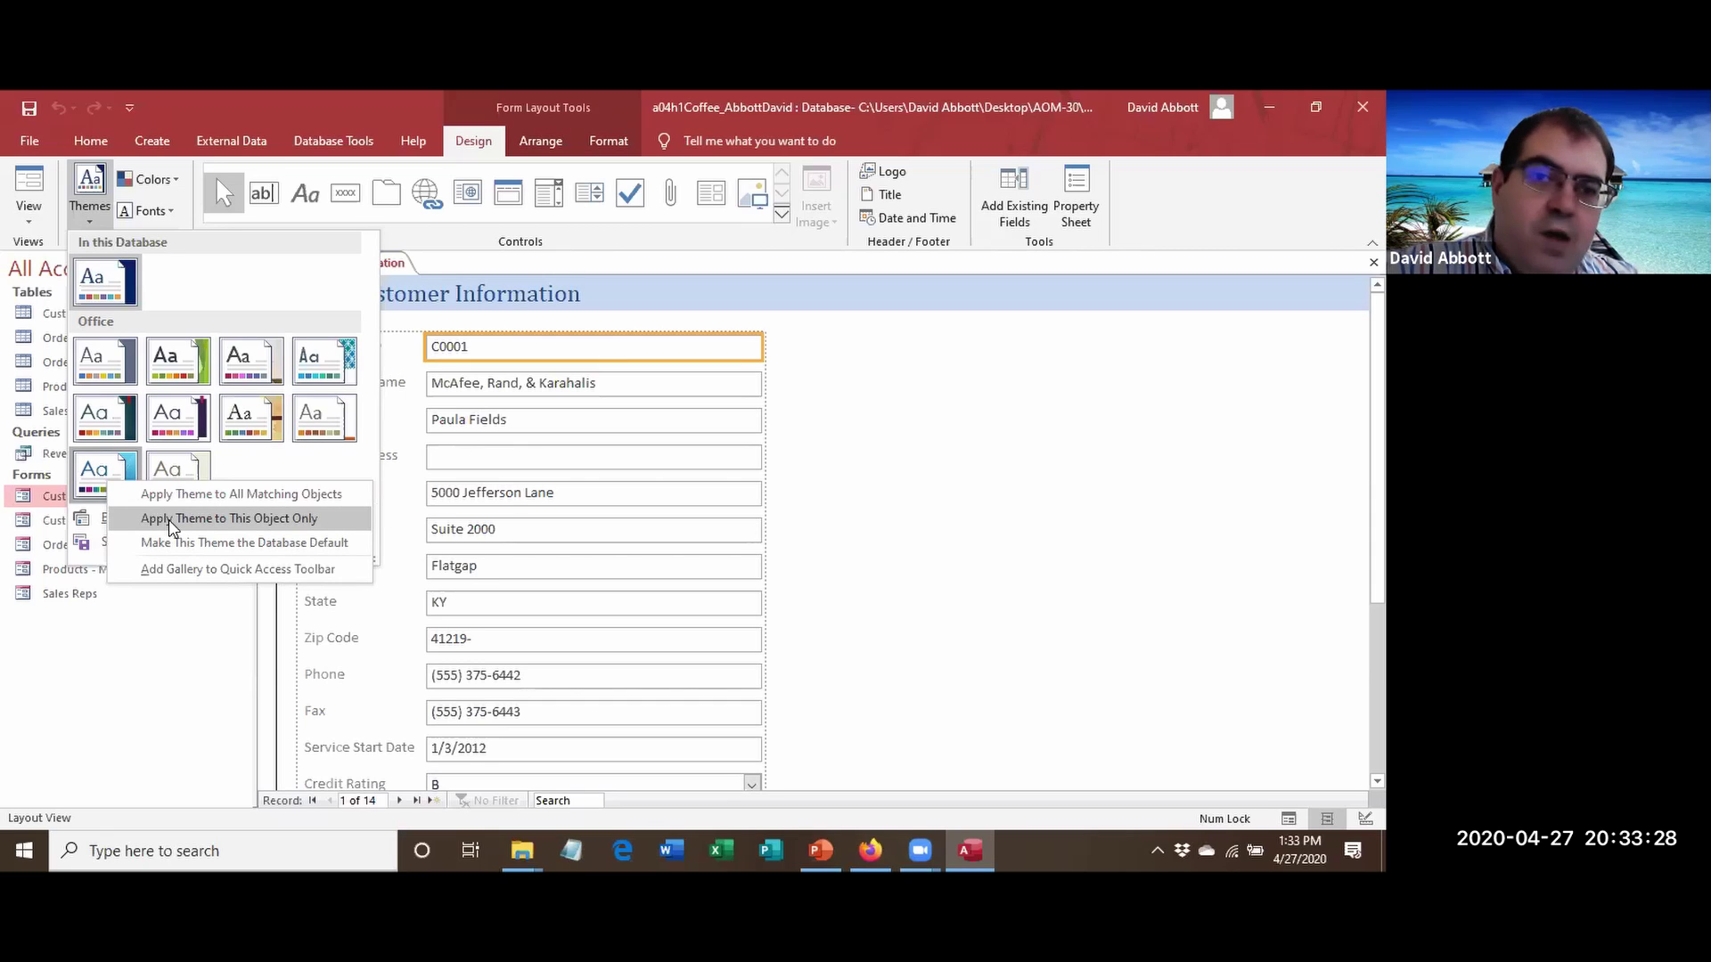
{"action": "left_click", "coordinate": [172, 520]}
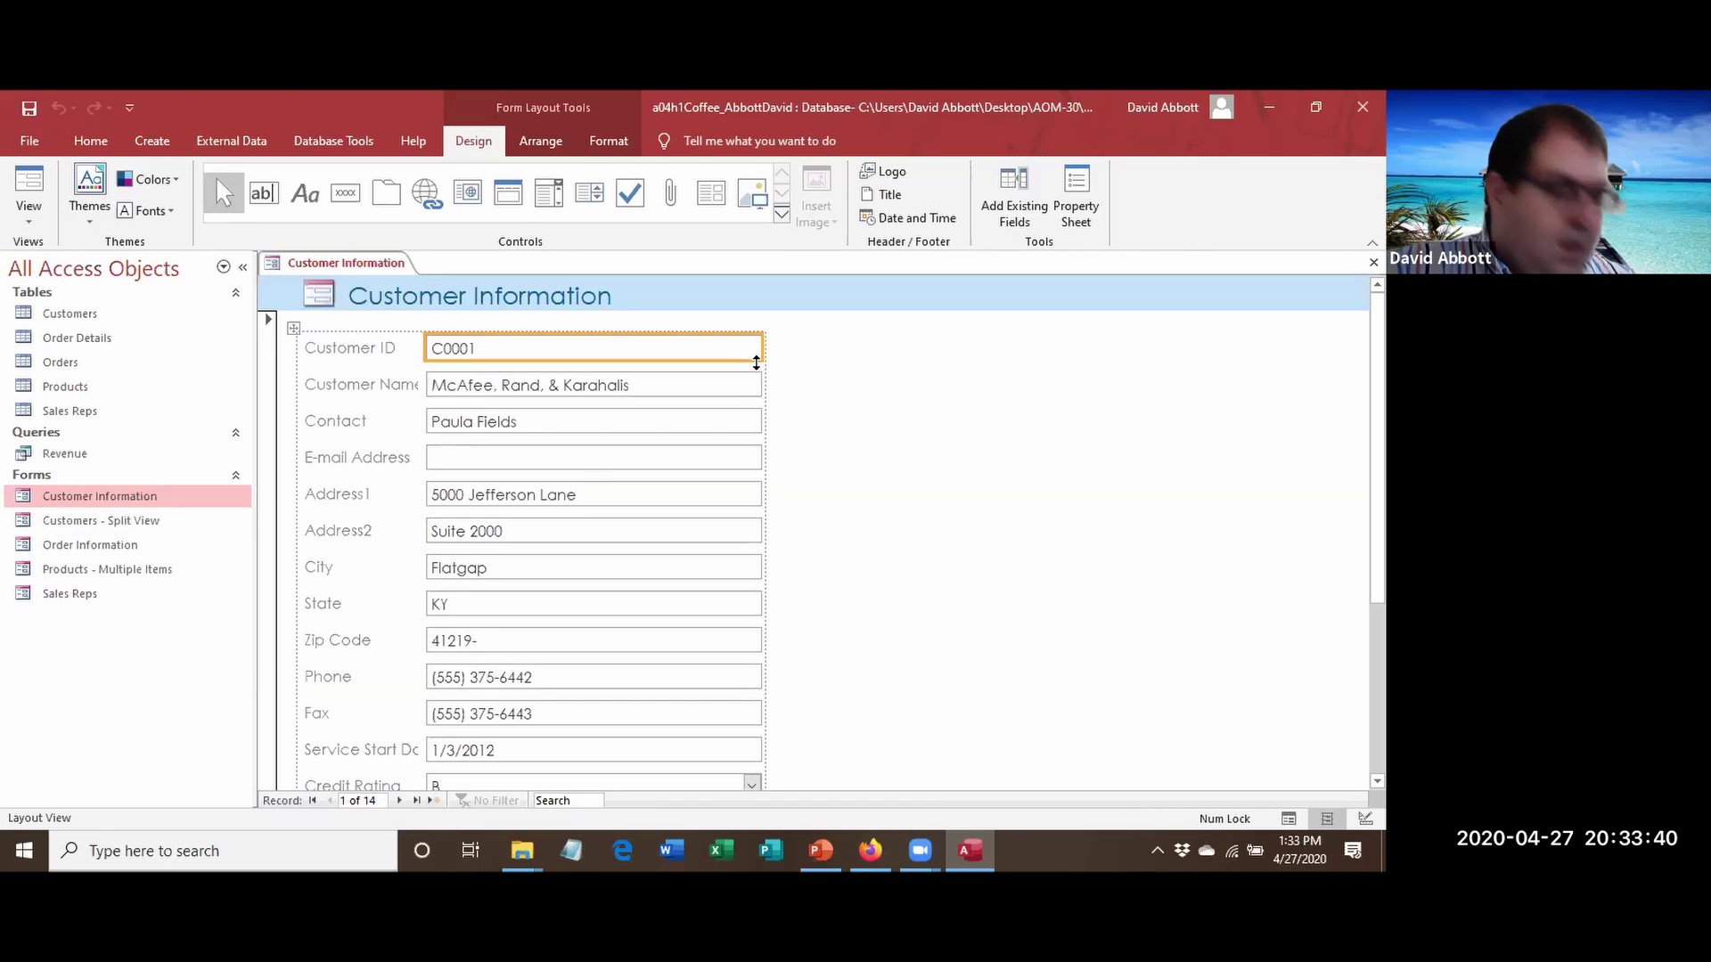
Give the Customer ID box a light turquoise Shape Fill.
{"action": "left_click", "coordinate": [152, 179]}
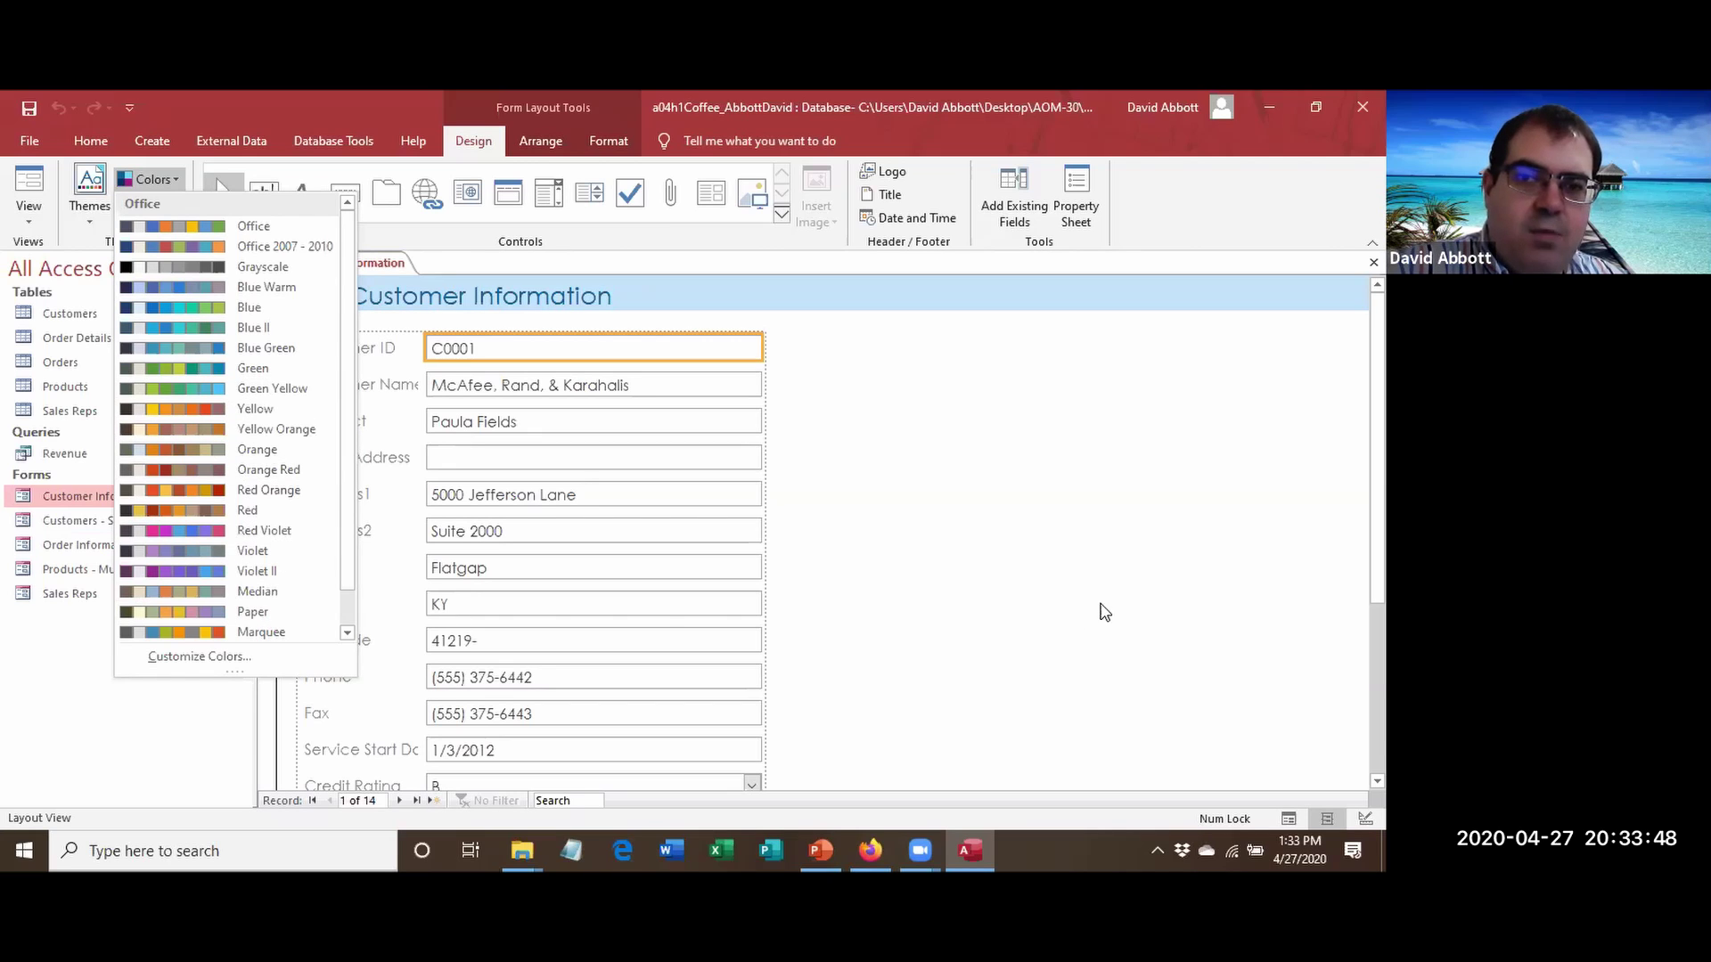
{"action": "left_click", "coordinate": [955, 485]}
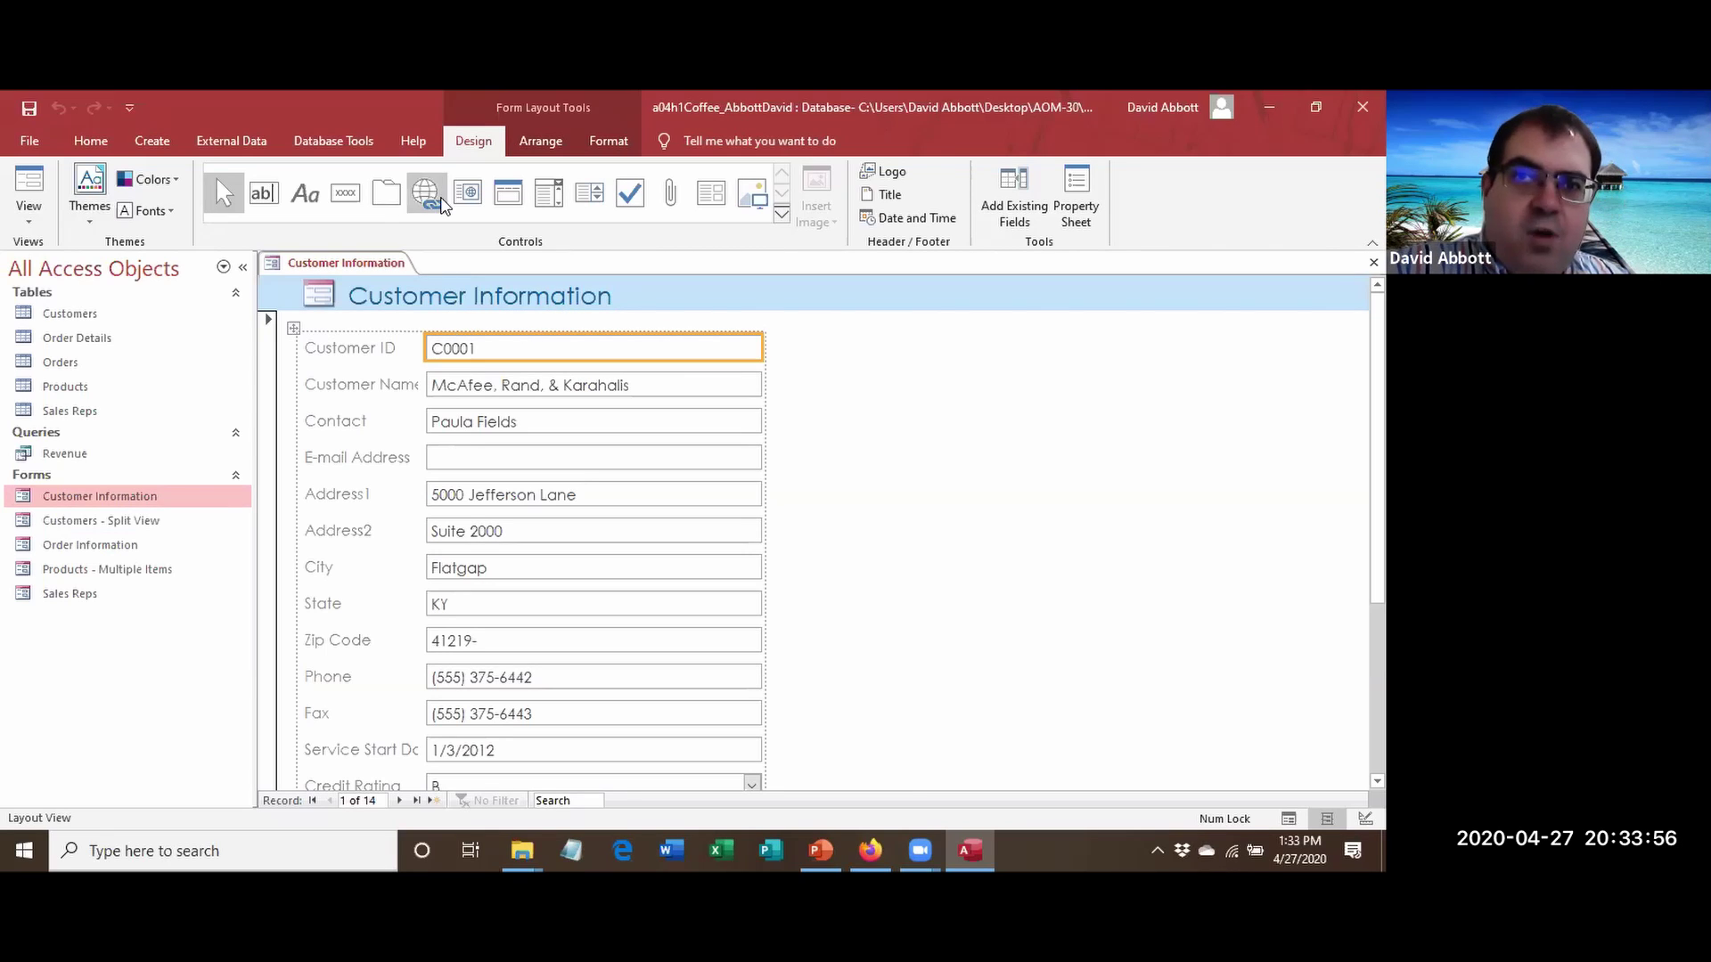
{"action": "left_click", "coordinate": [612, 144]}
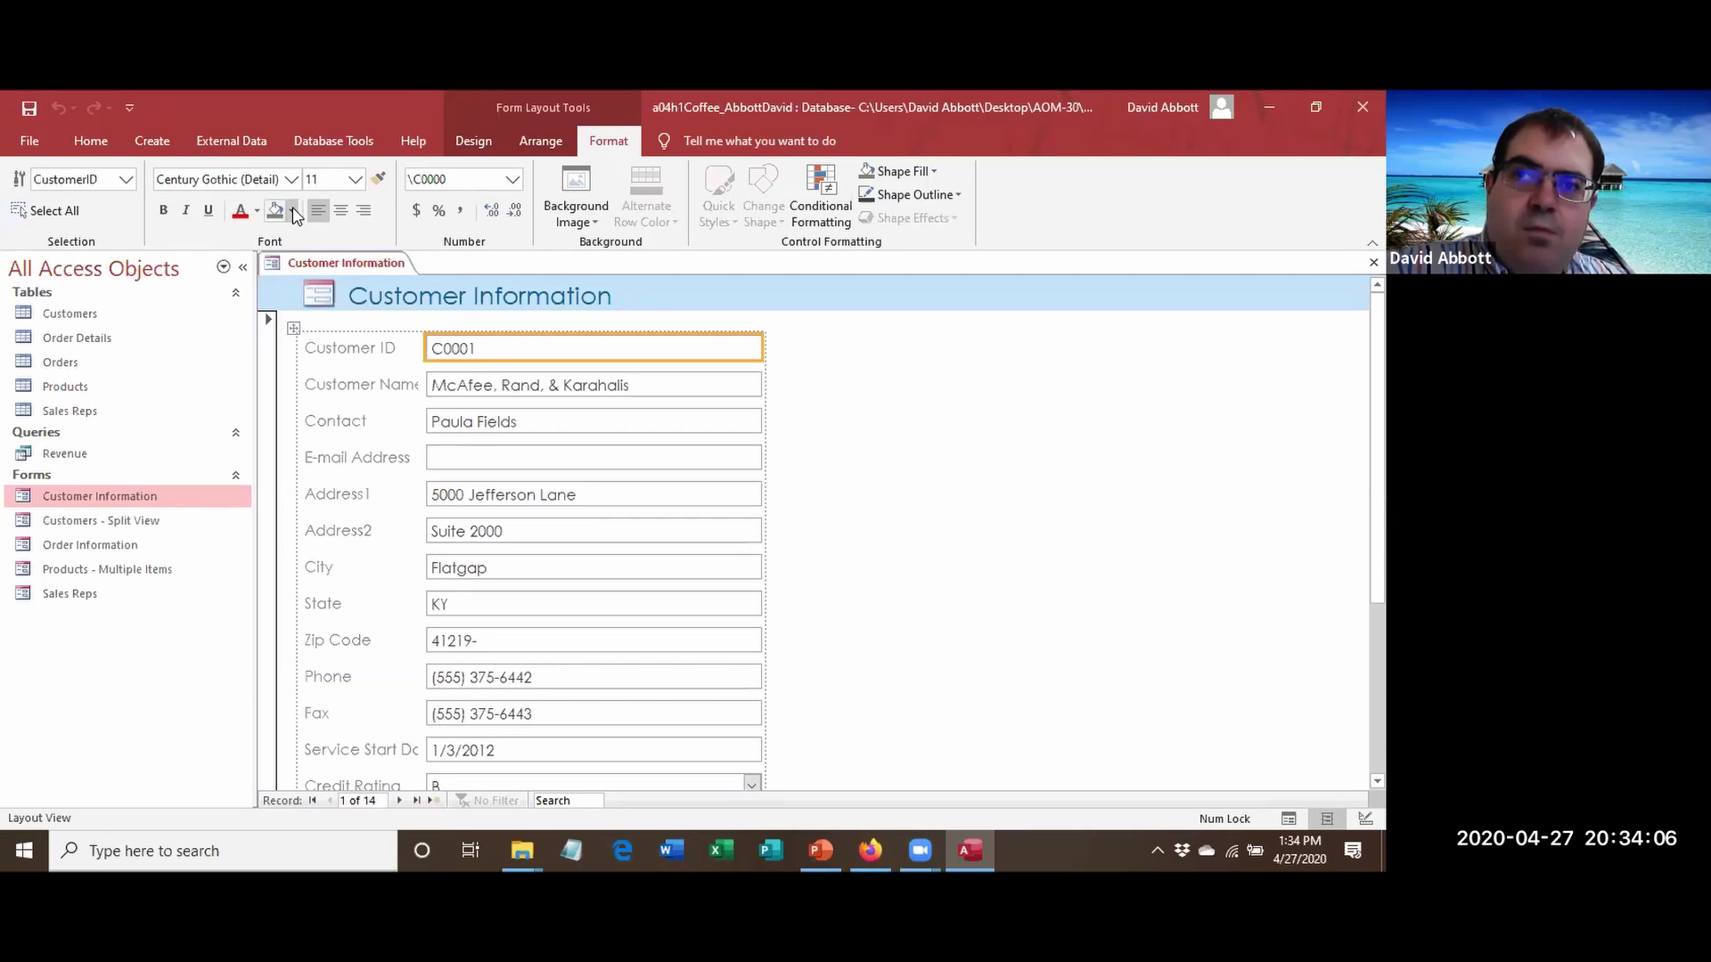
{"action": "left_click", "coordinate": [936, 172]}
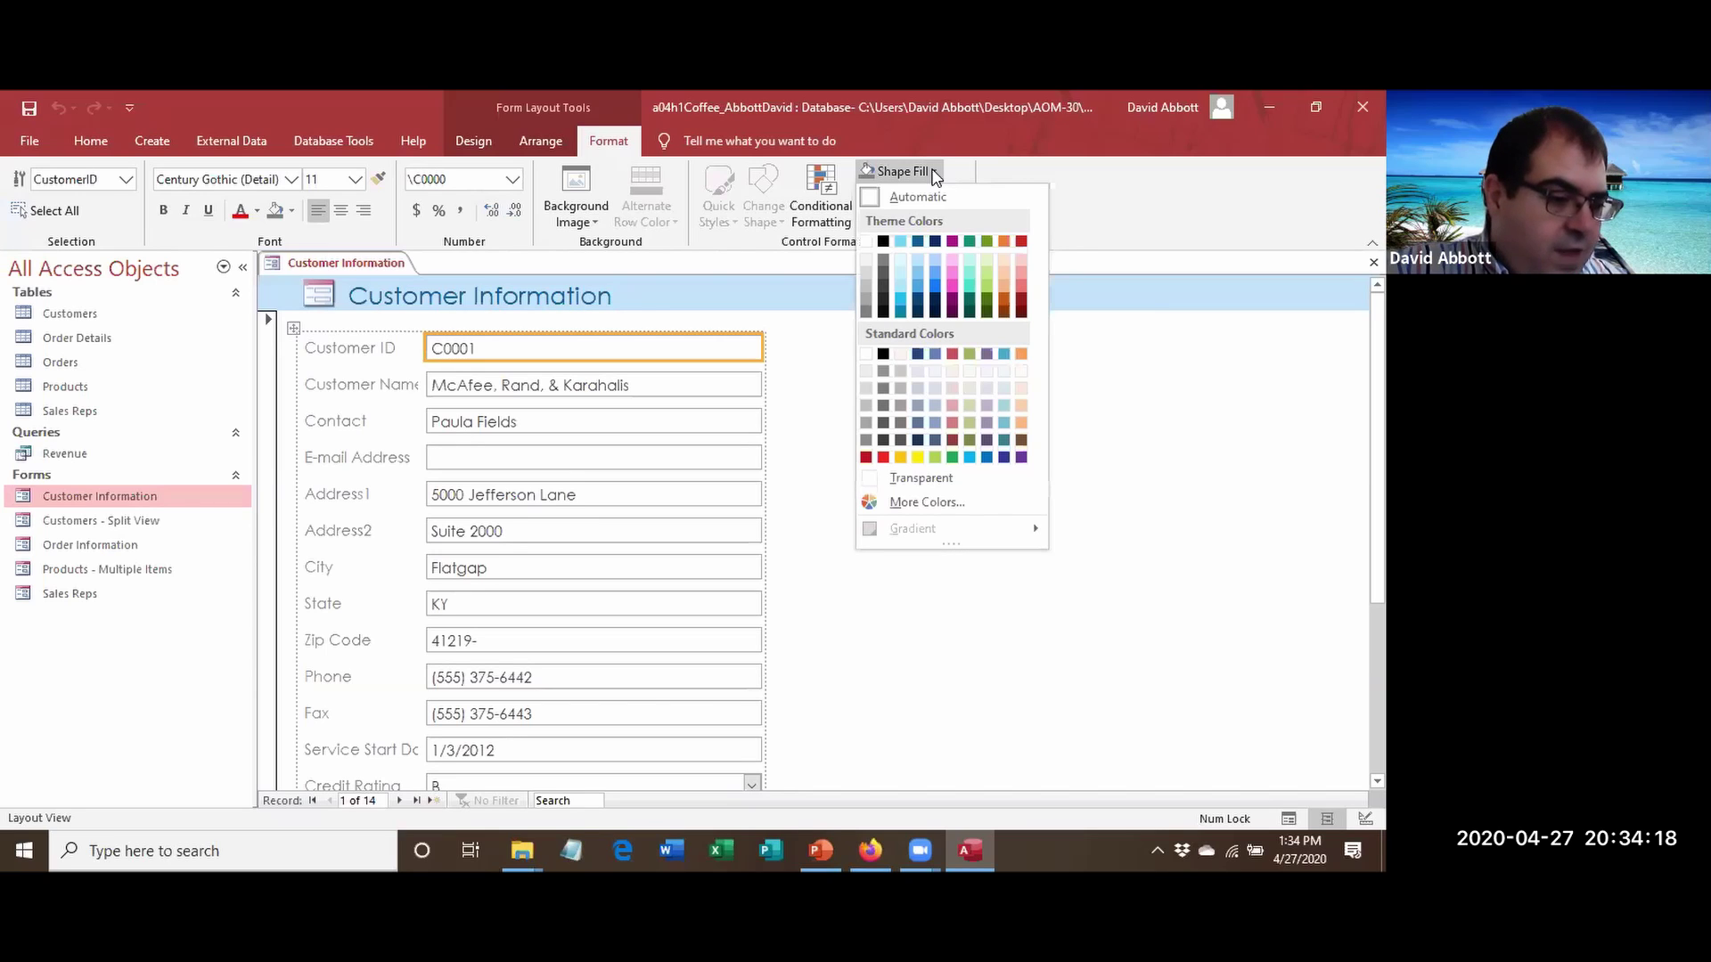
{"action": "left_click", "coordinate": [901, 242]}
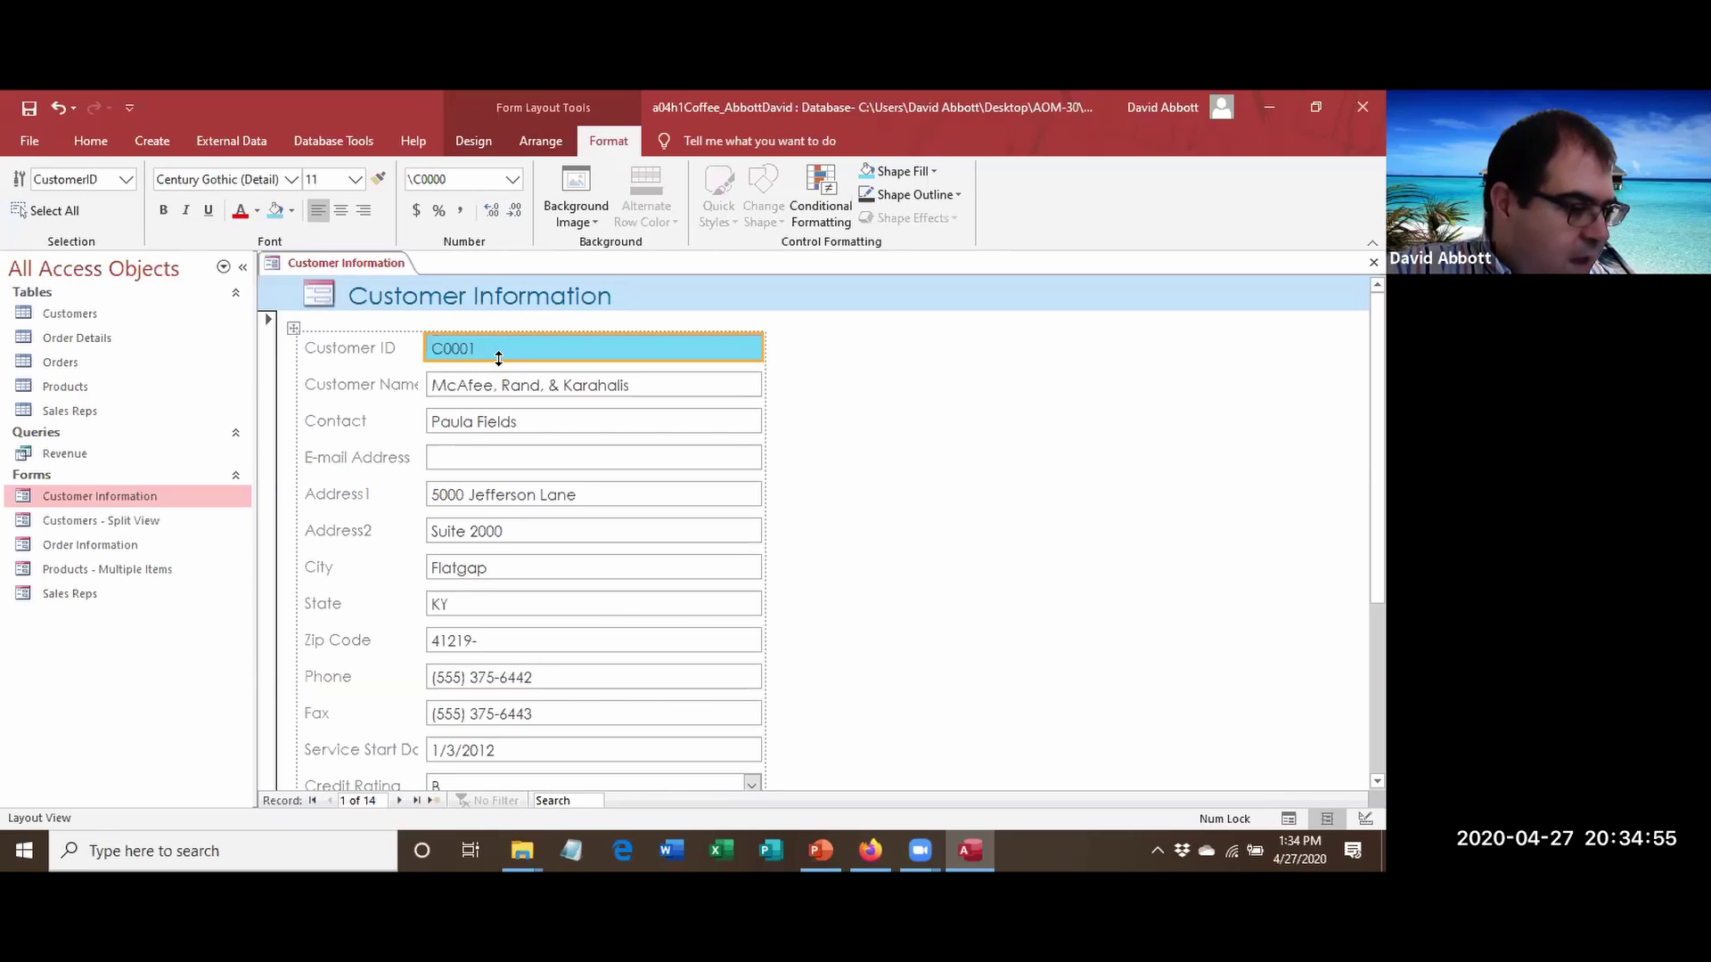
{"action": "left_click", "coordinate": [491, 390]}
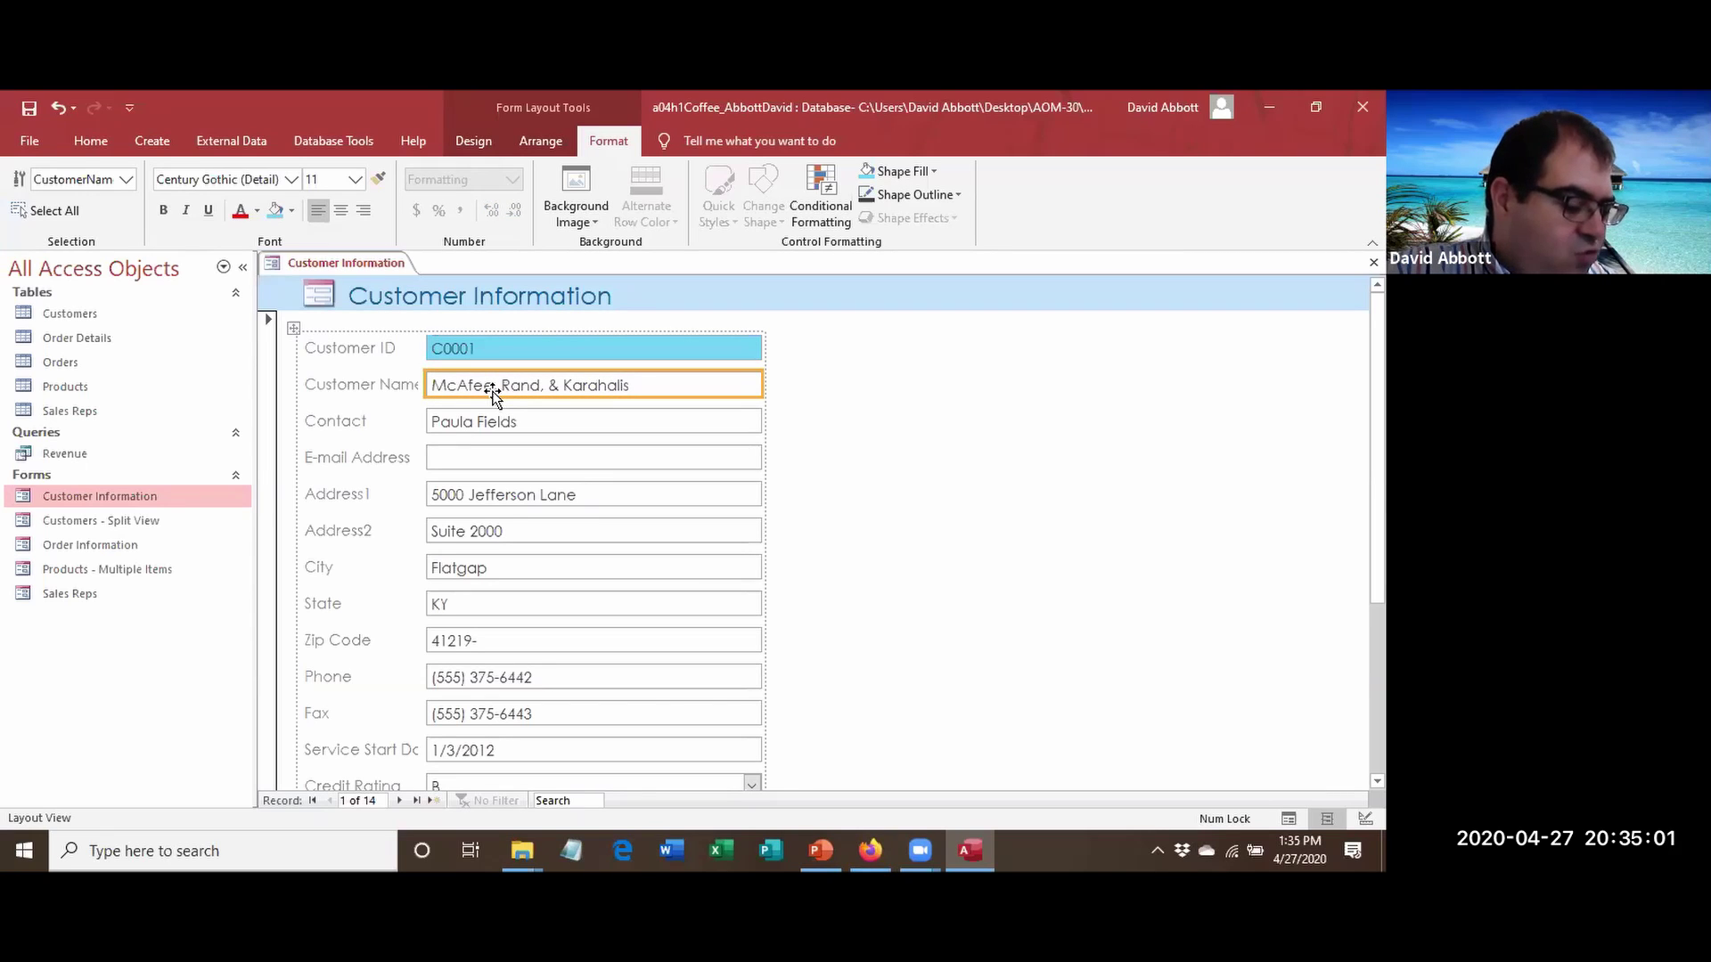
Set the Customer Name text to 16-point font, then close the Customer Information form.
{"action": "left_click", "coordinate": [356, 179]}
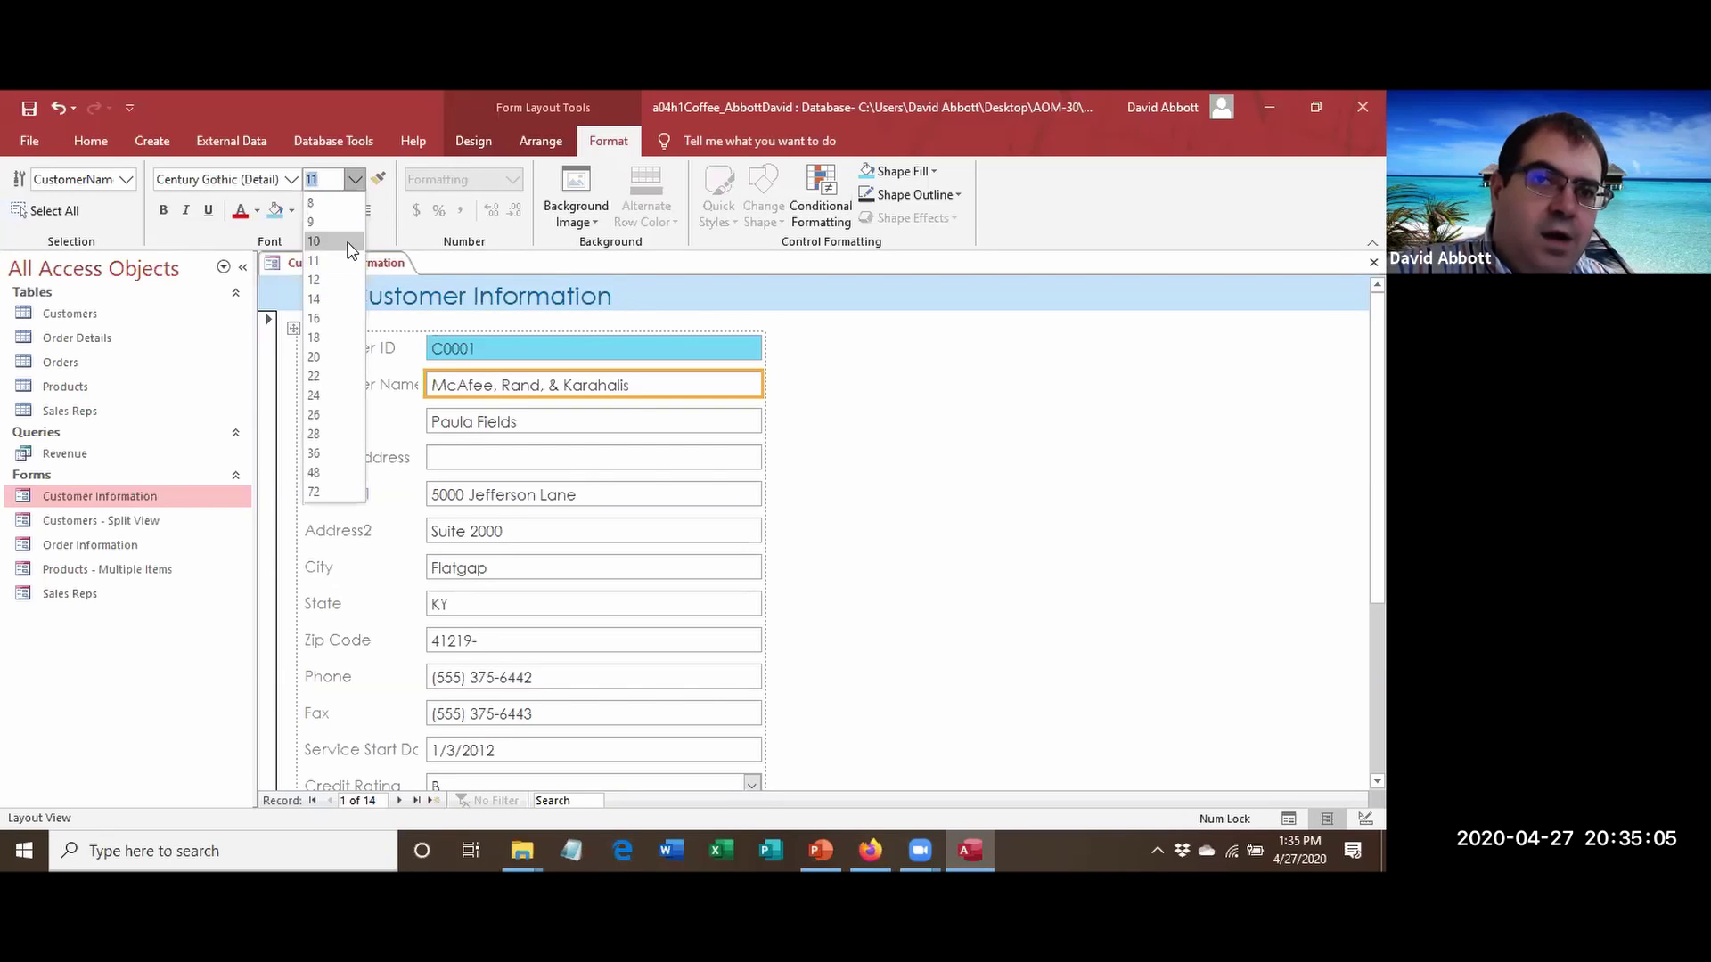
{"action": "left_click", "coordinate": [321, 319]}
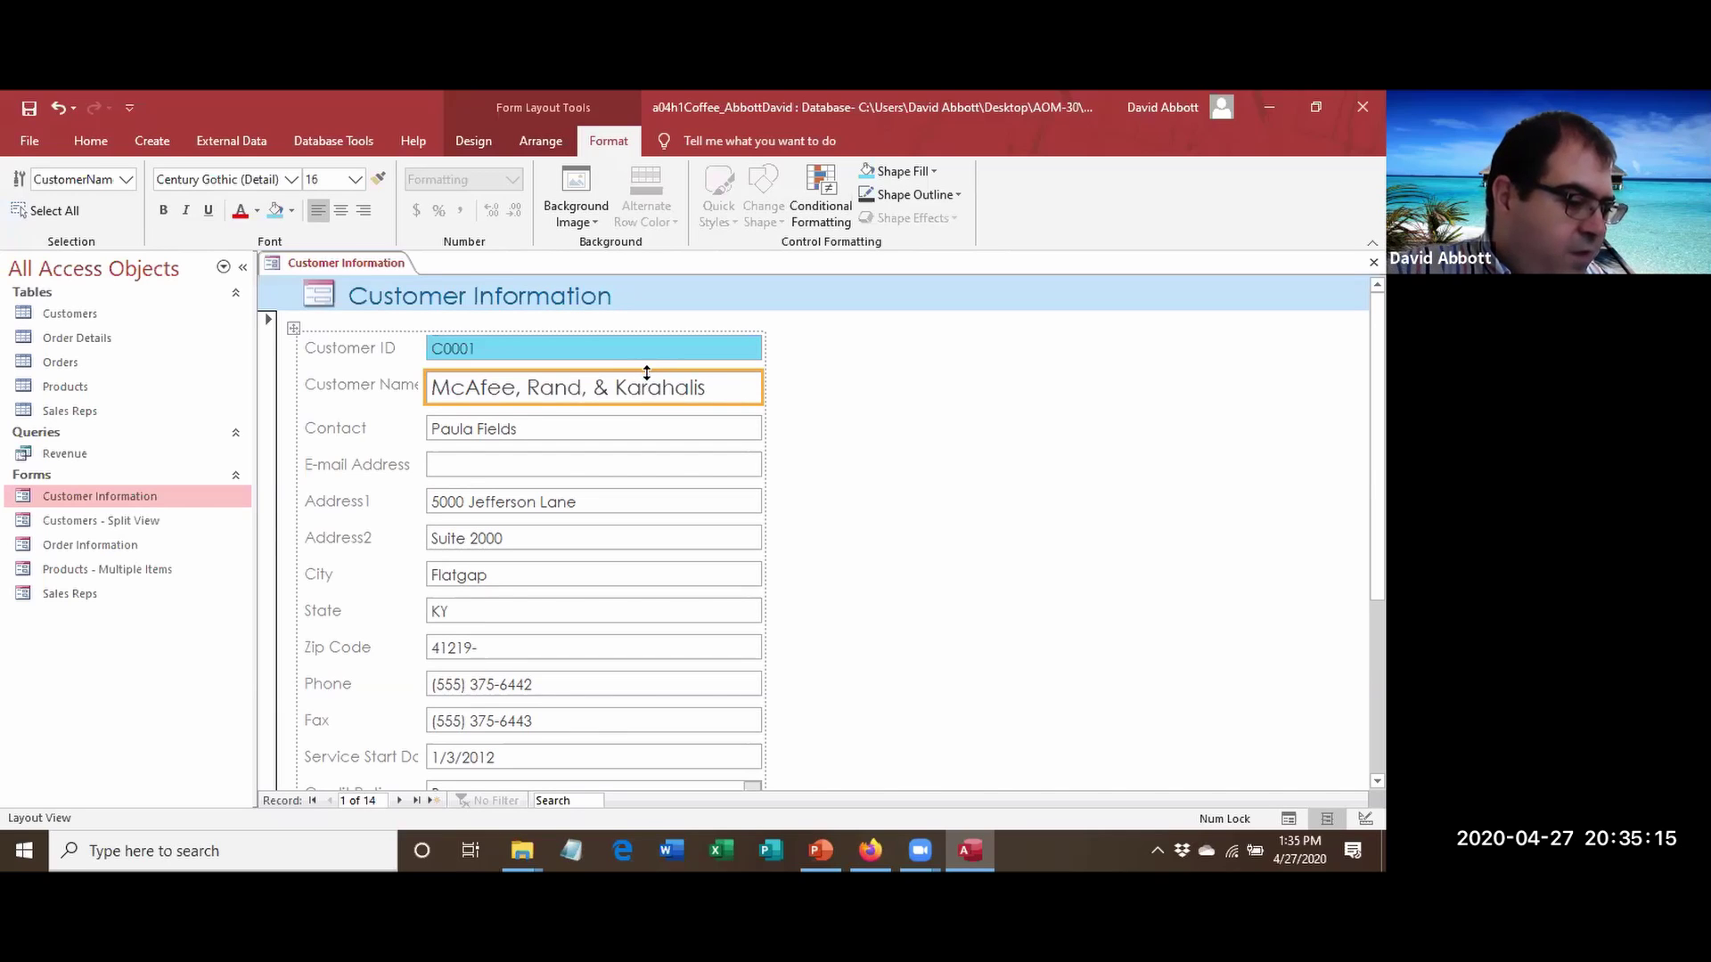
{"action": "right_click", "coordinate": [328, 265]}
{"action": "left_click", "coordinate": [349, 279]}
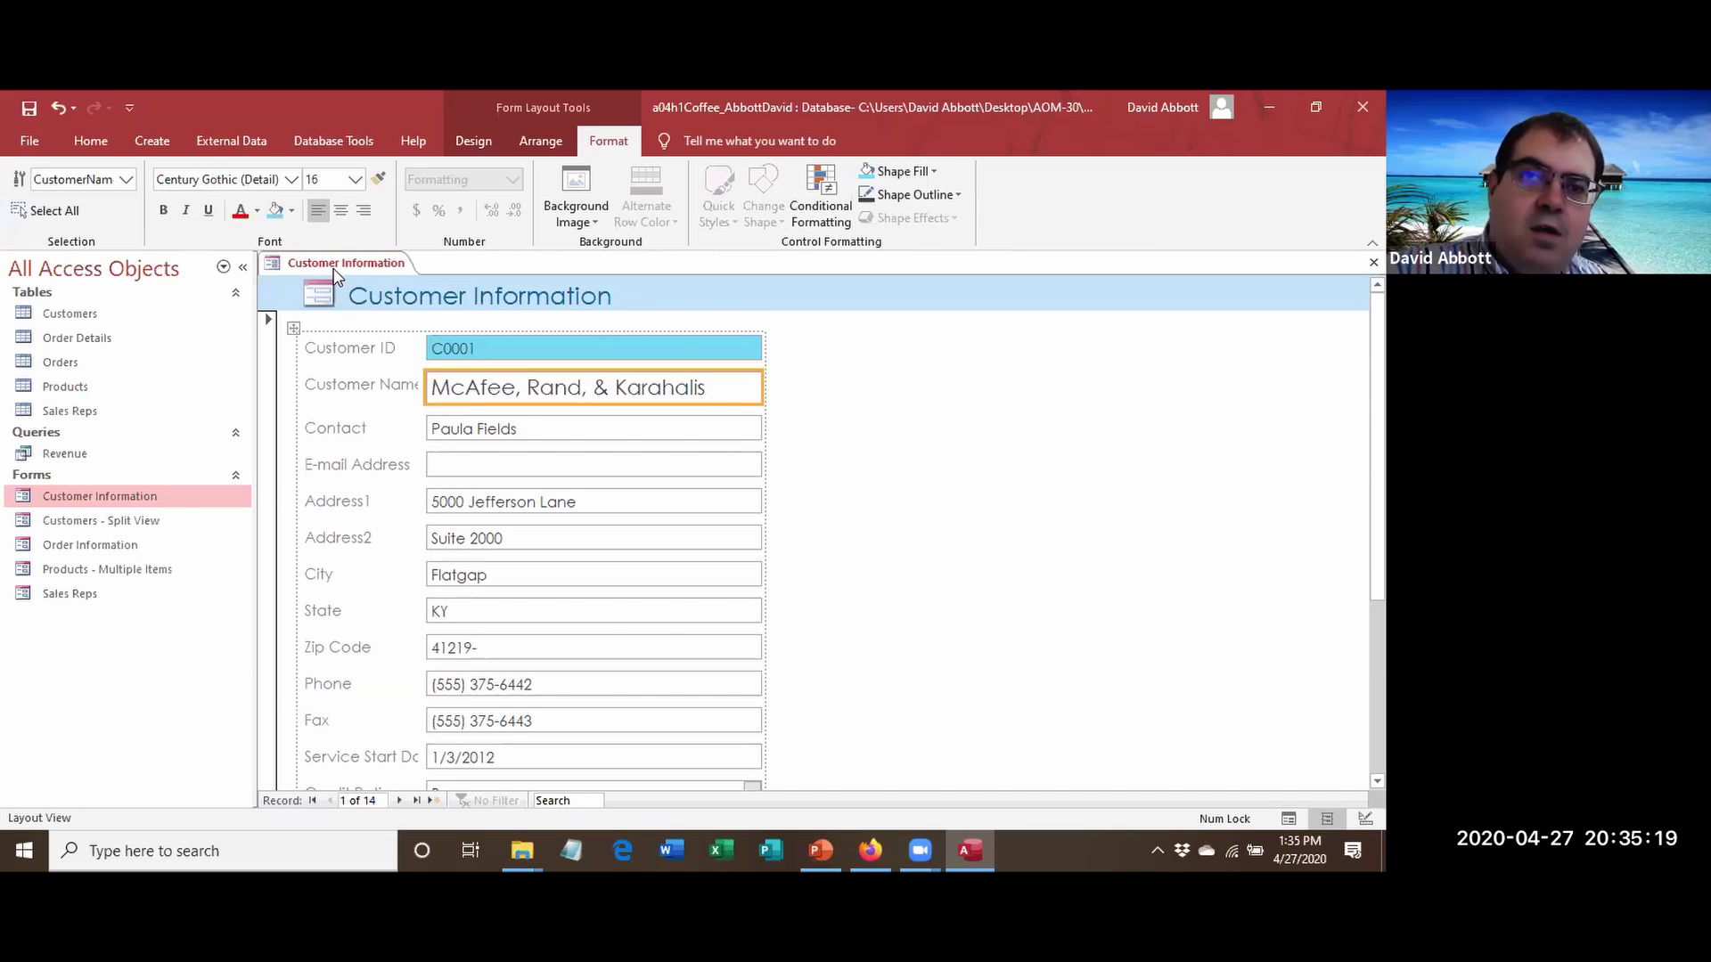
{"action": "right_click", "coordinate": [335, 273]}
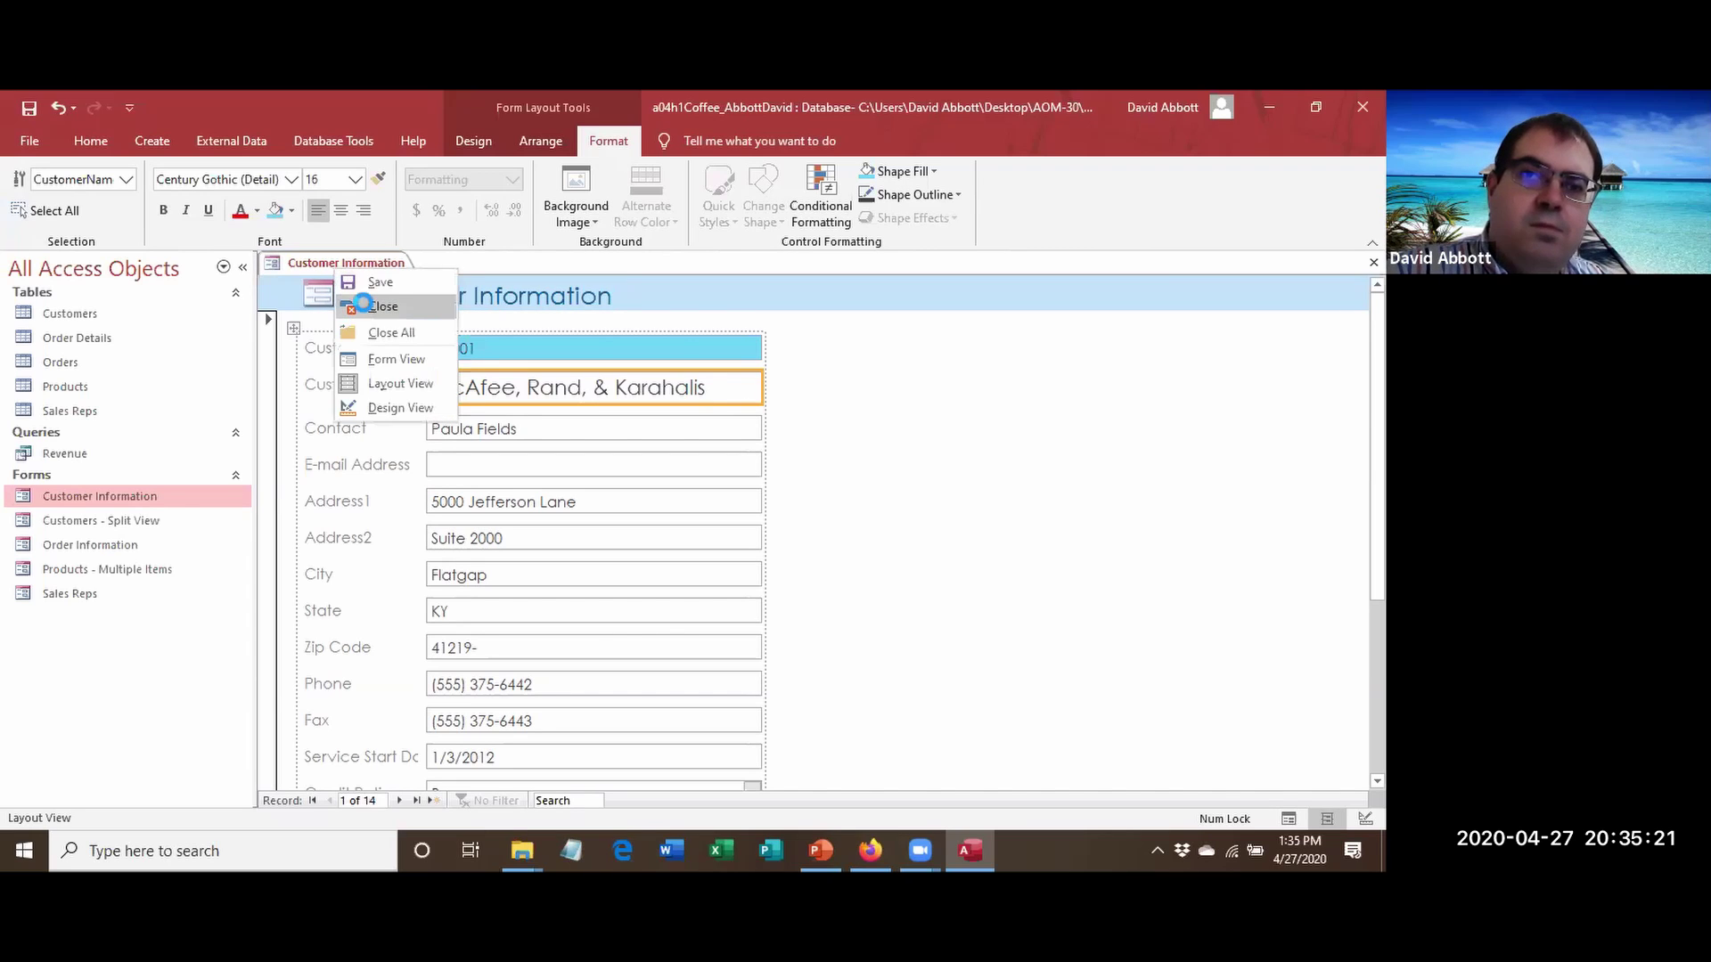
{"action": "left_click", "coordinate": [382, 306]}
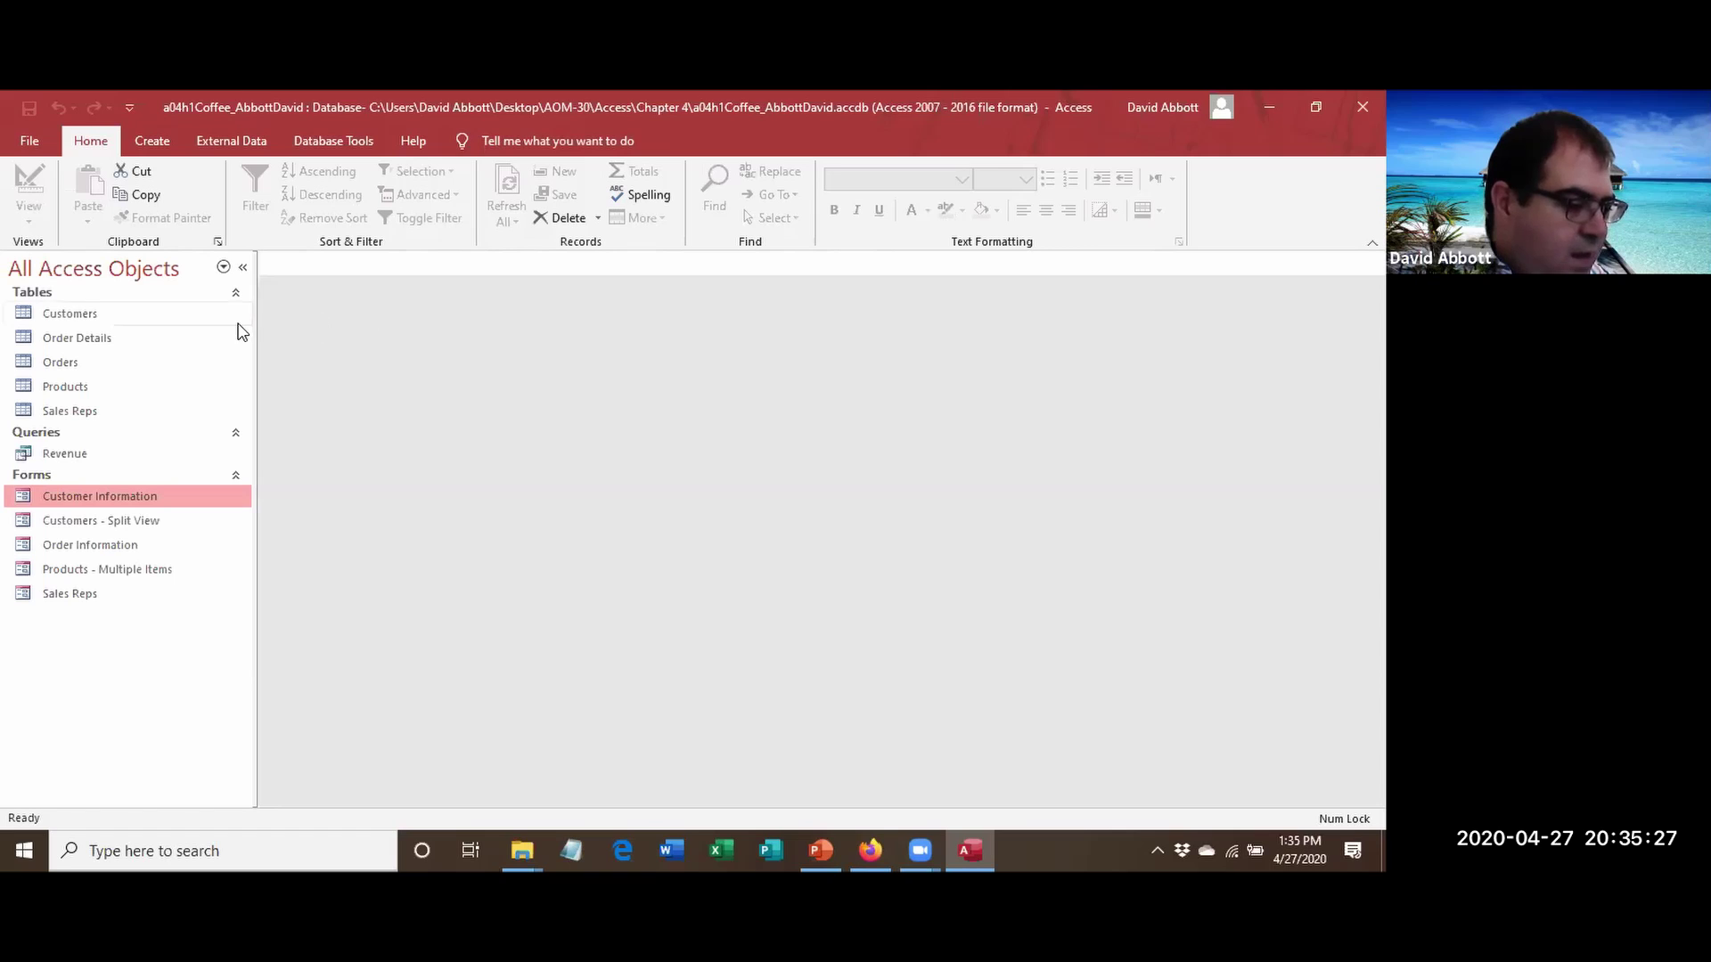
In the Customers table design, insert a HomePage field of type Hyperlink above Address1.
{"action": "right_click", "coordinate": [76, 322]}
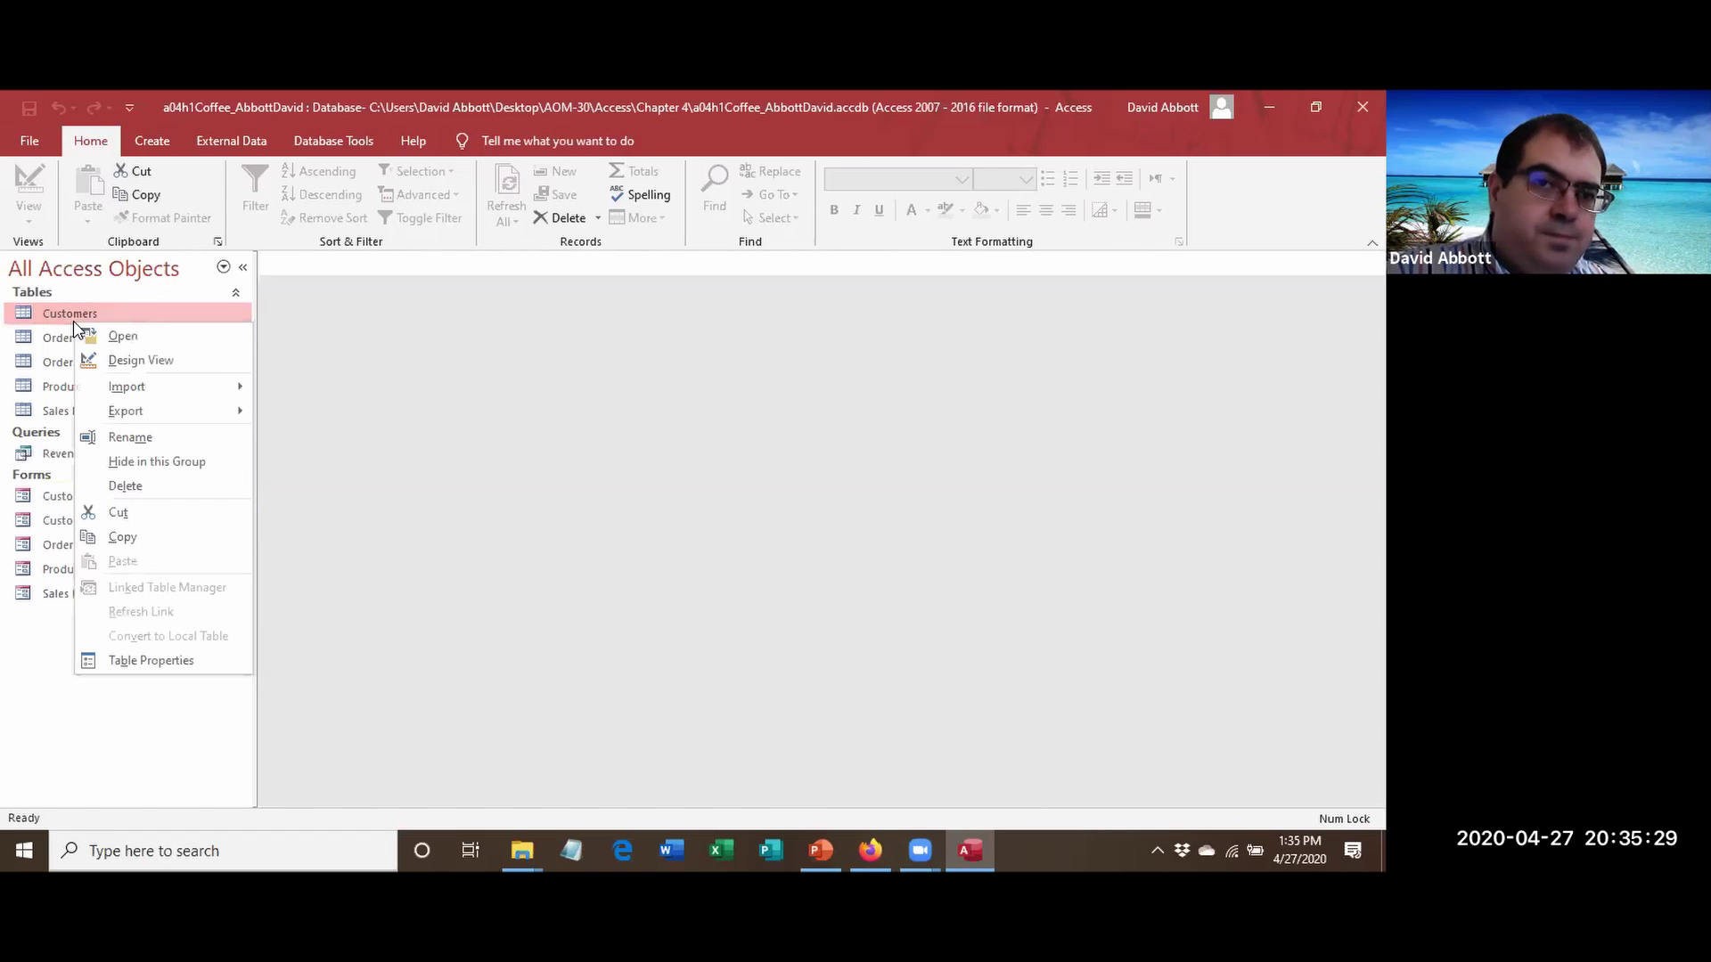
{"action": "left_click", "coordinate": [141, 361]}
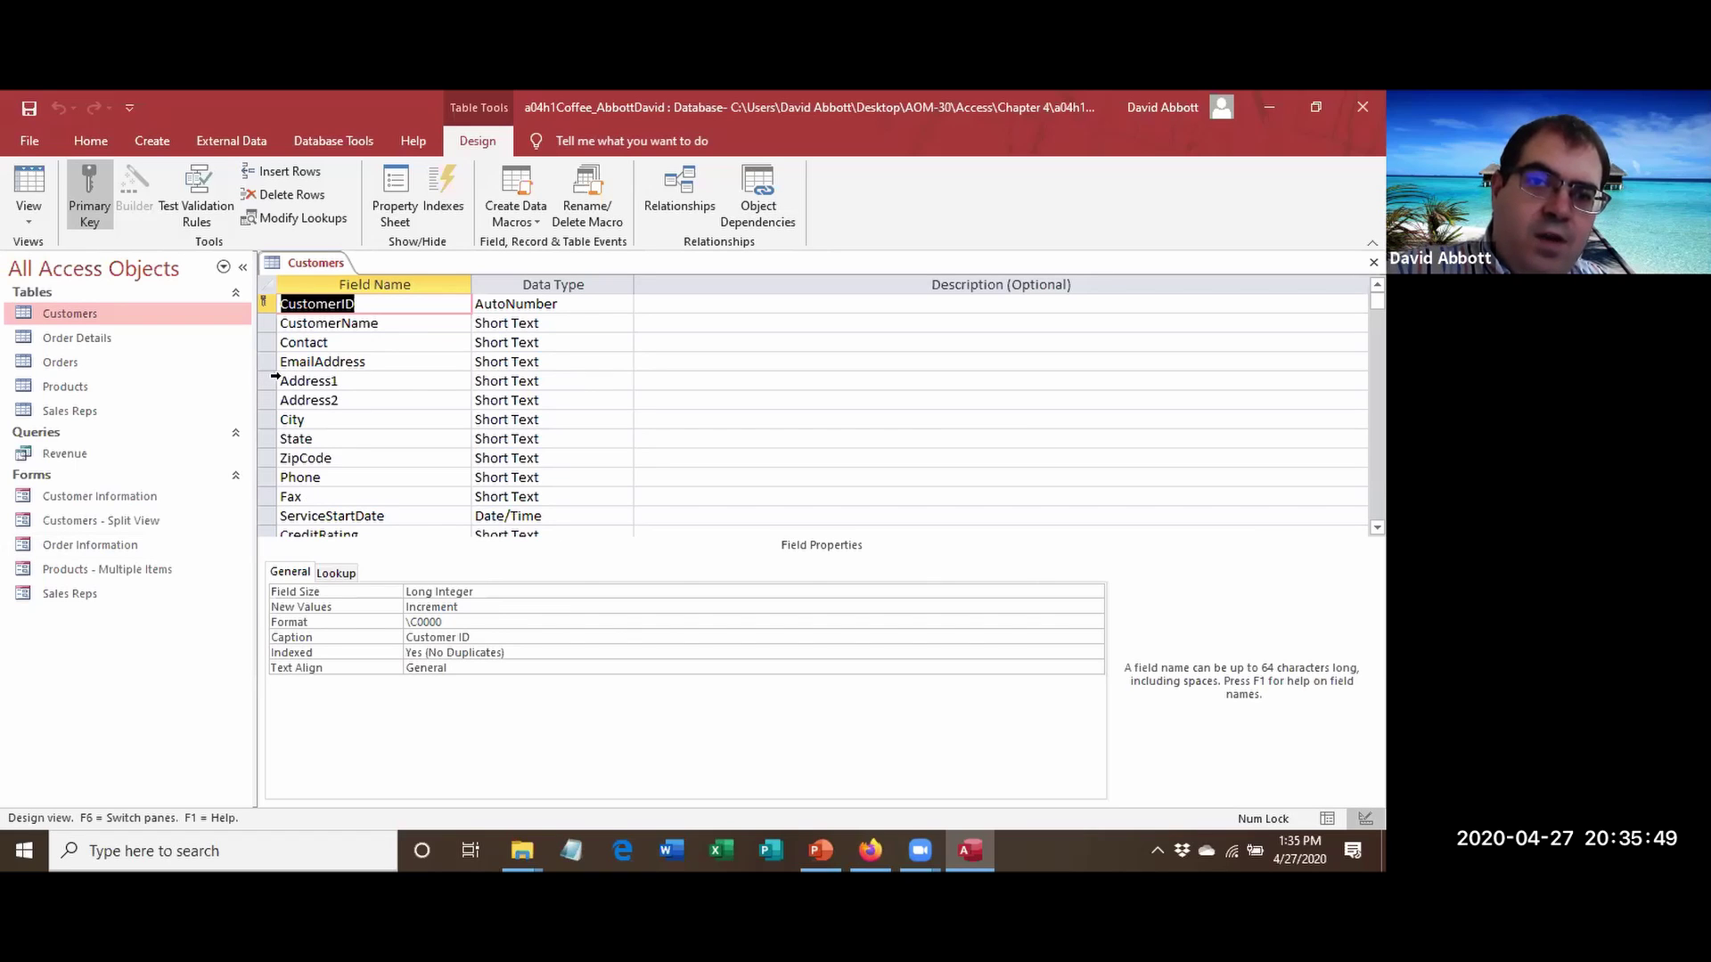
{"action": "left_click", "coordinate": [266, 381]}
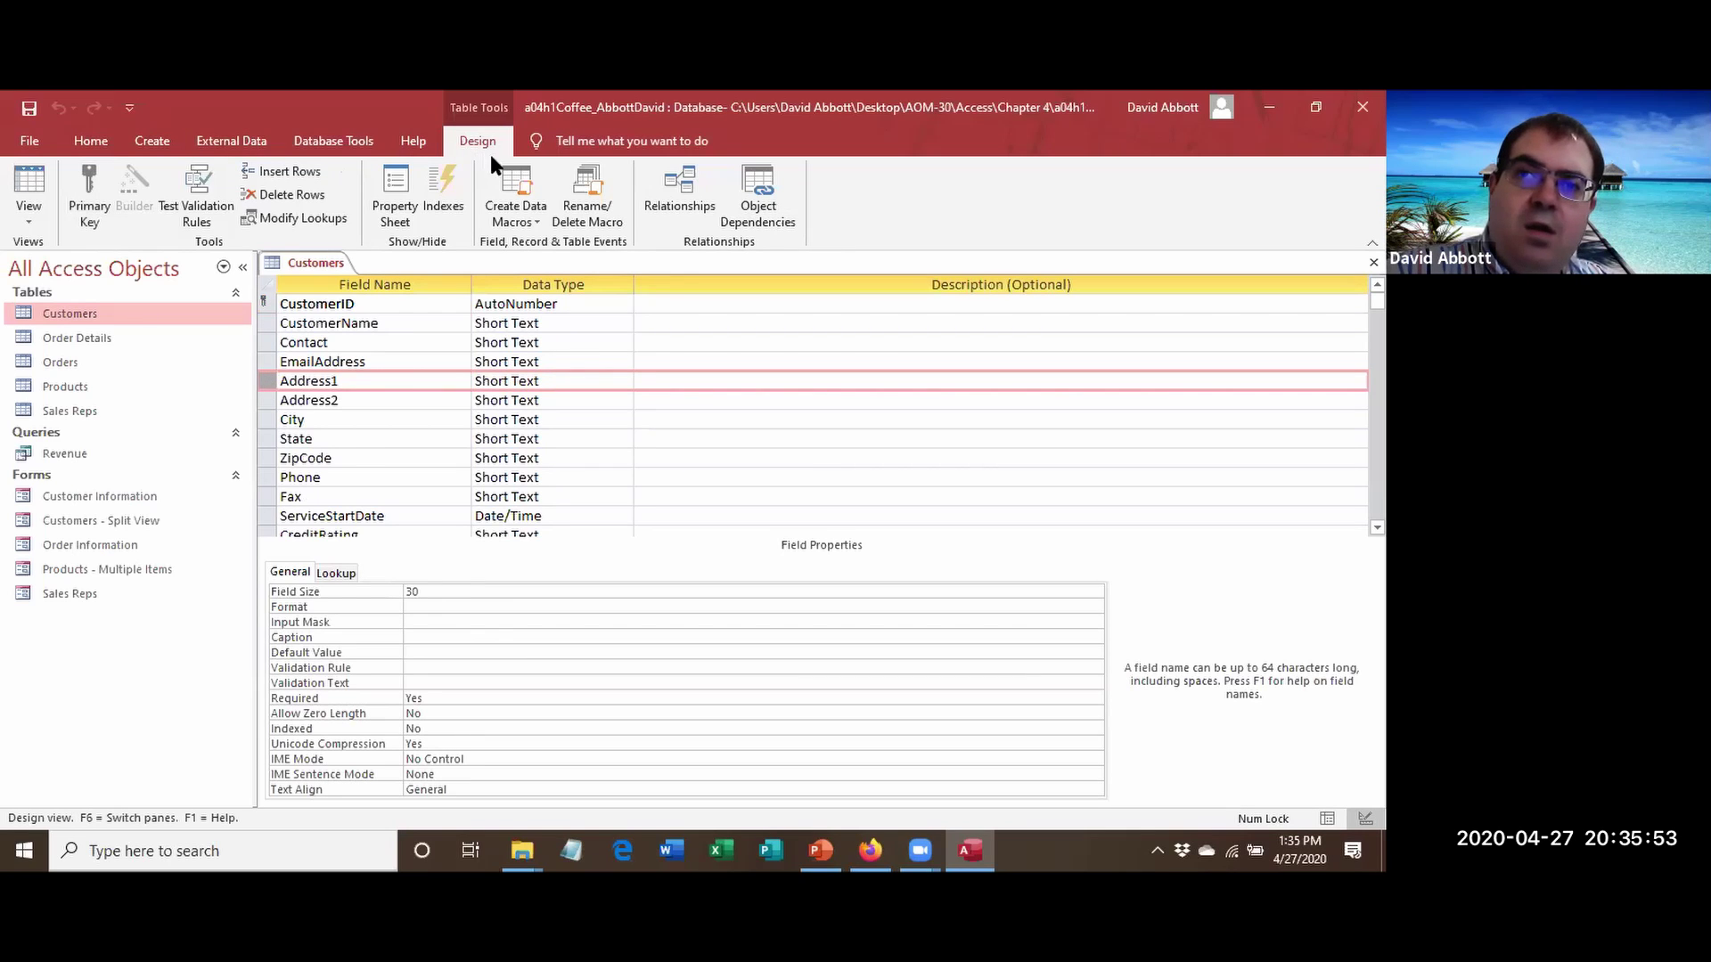
{"action": "left_click", "coordinate": [310, 178]}
{"action": "left_click", "coordinate": [318, 381]}
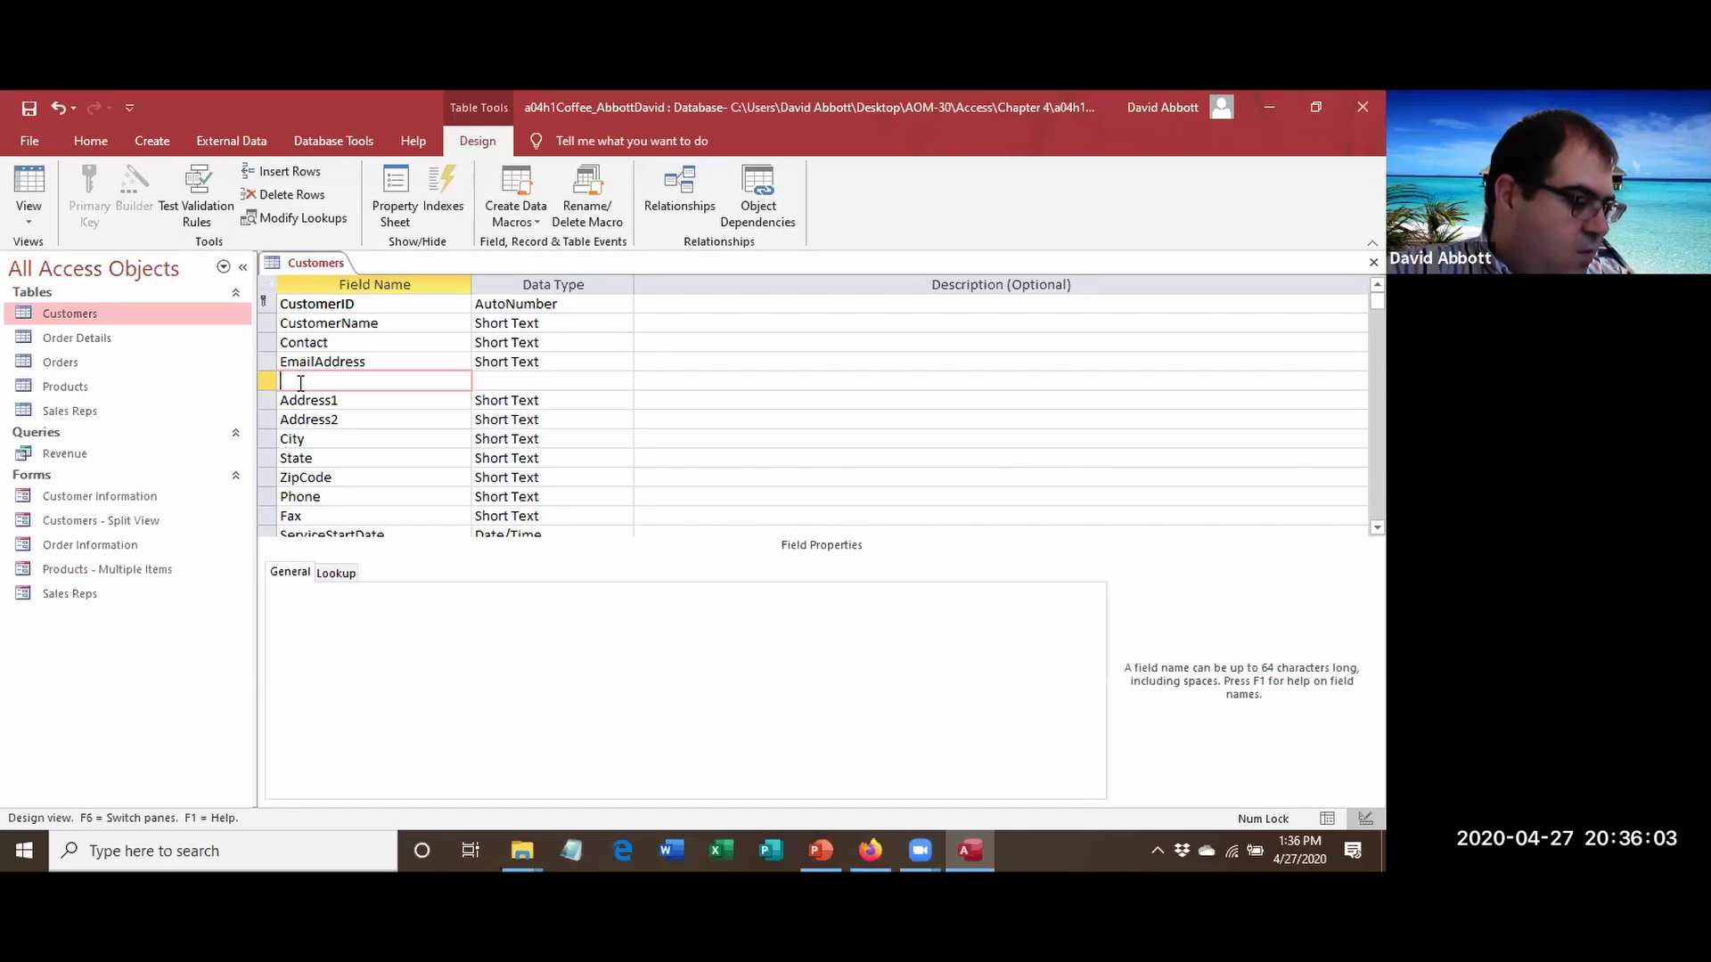
{"action": "type", "text": "HomePage"}
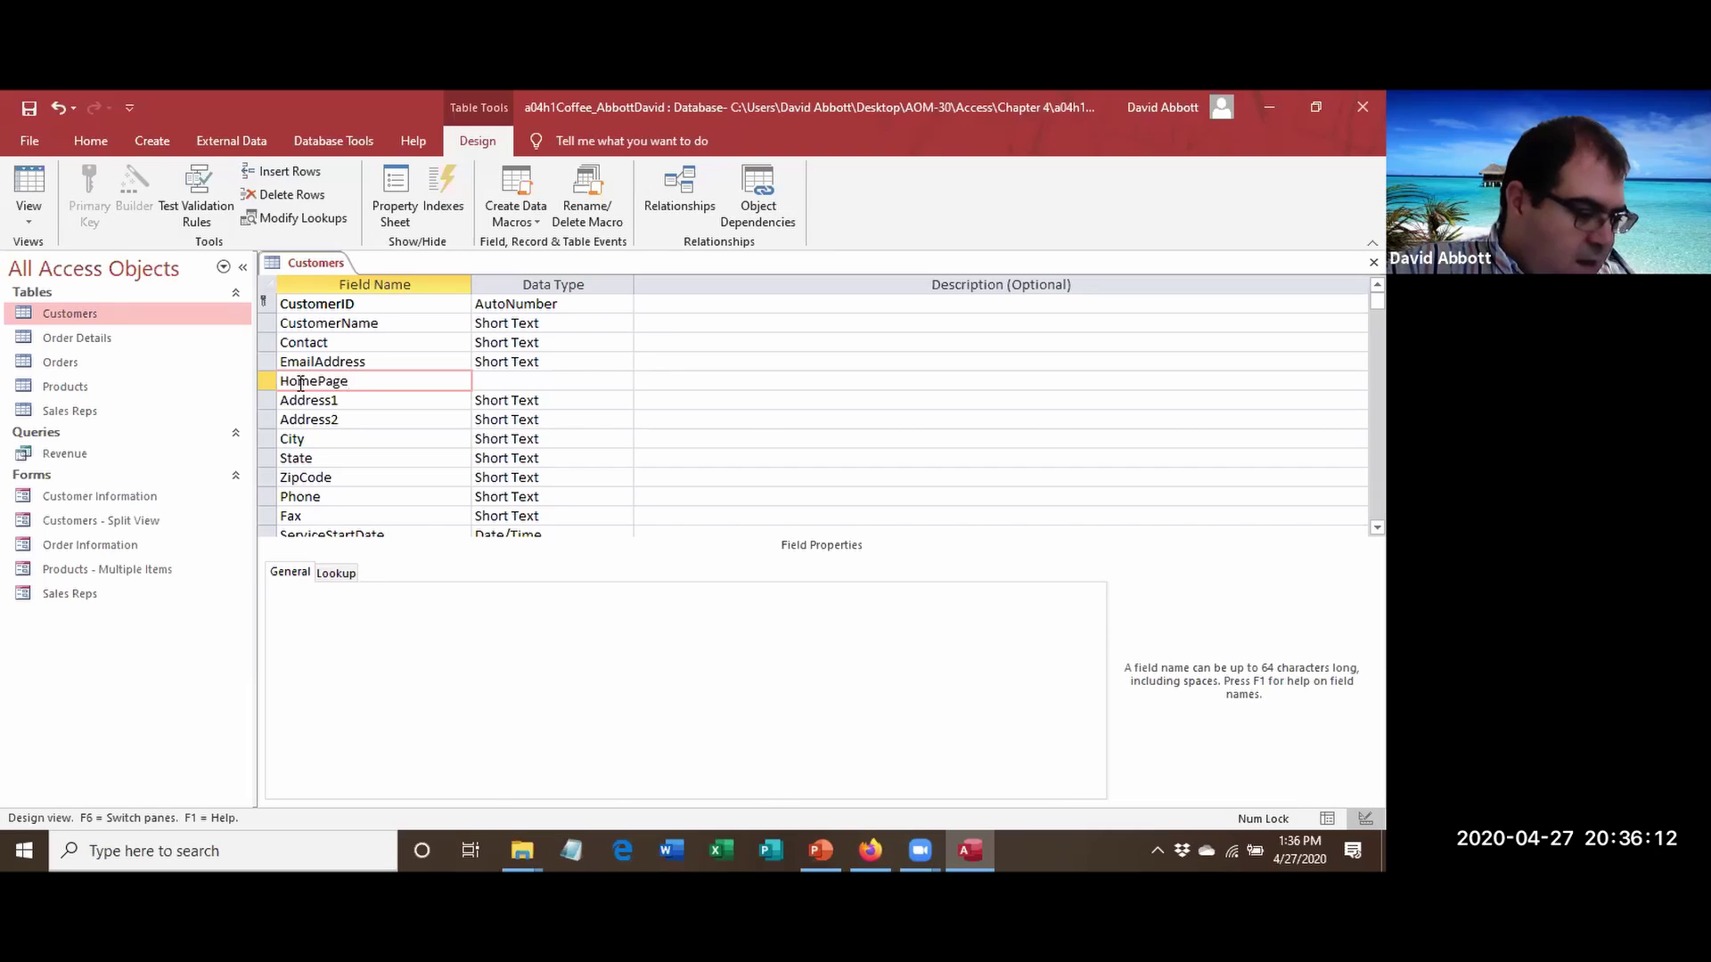
{"action": "key", "text": "Tab"}
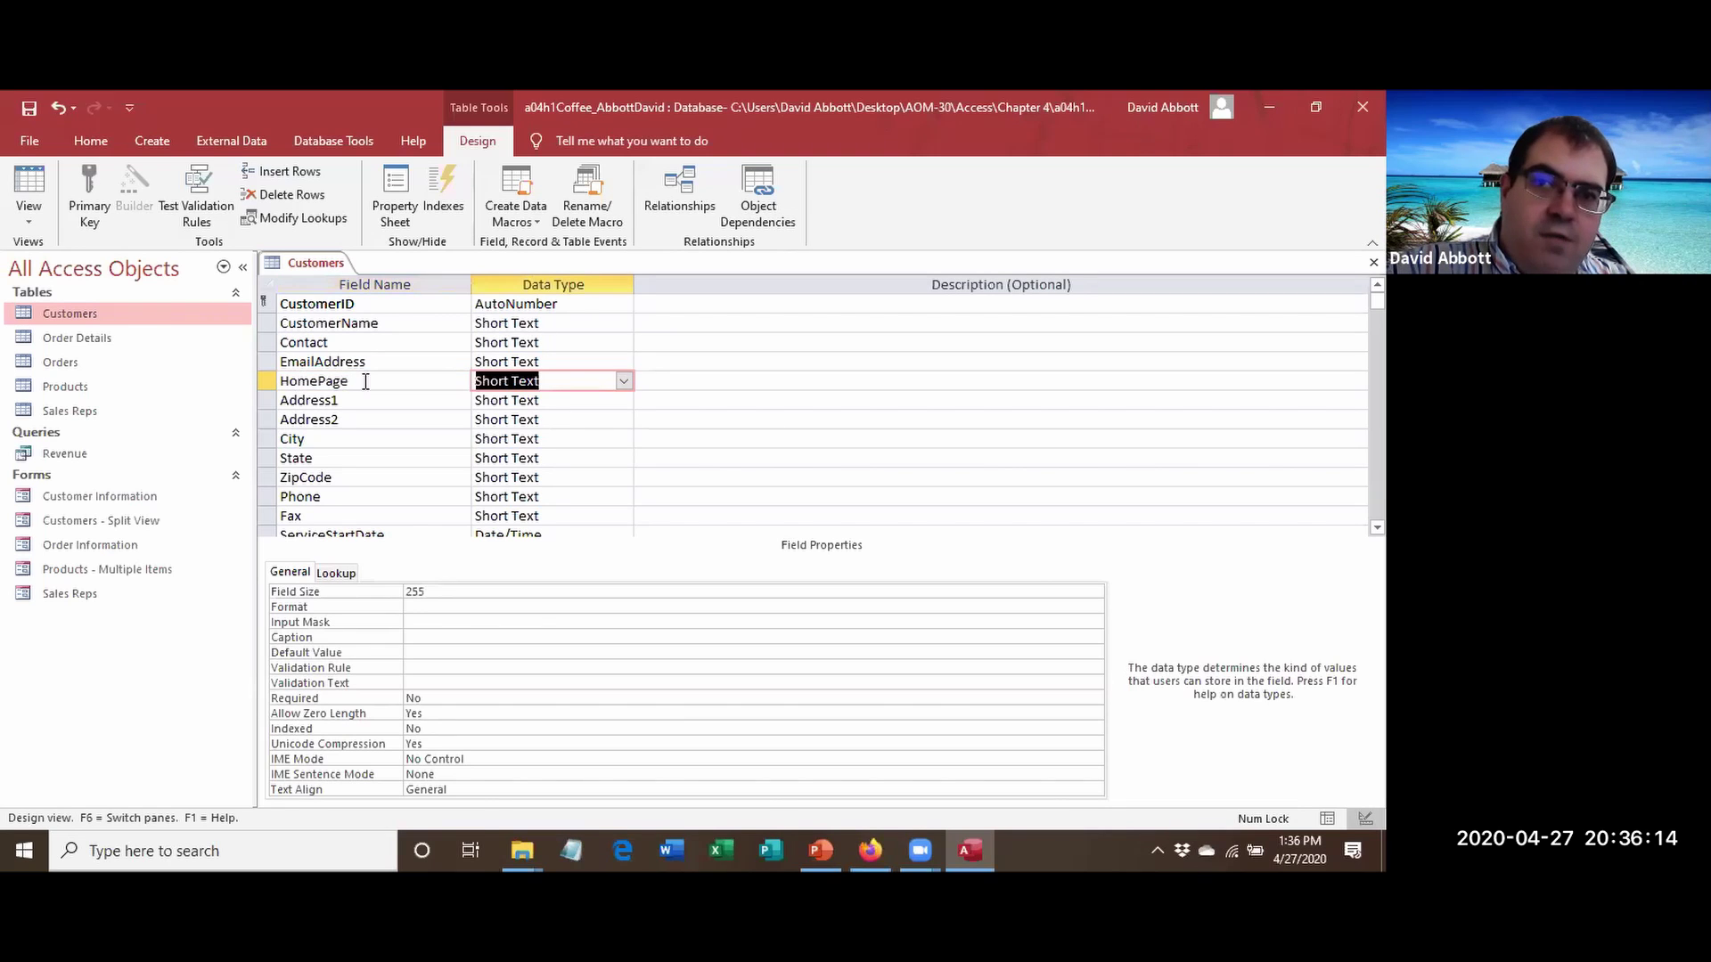
{"action": "left_click", "coordinate": [623, 381]}
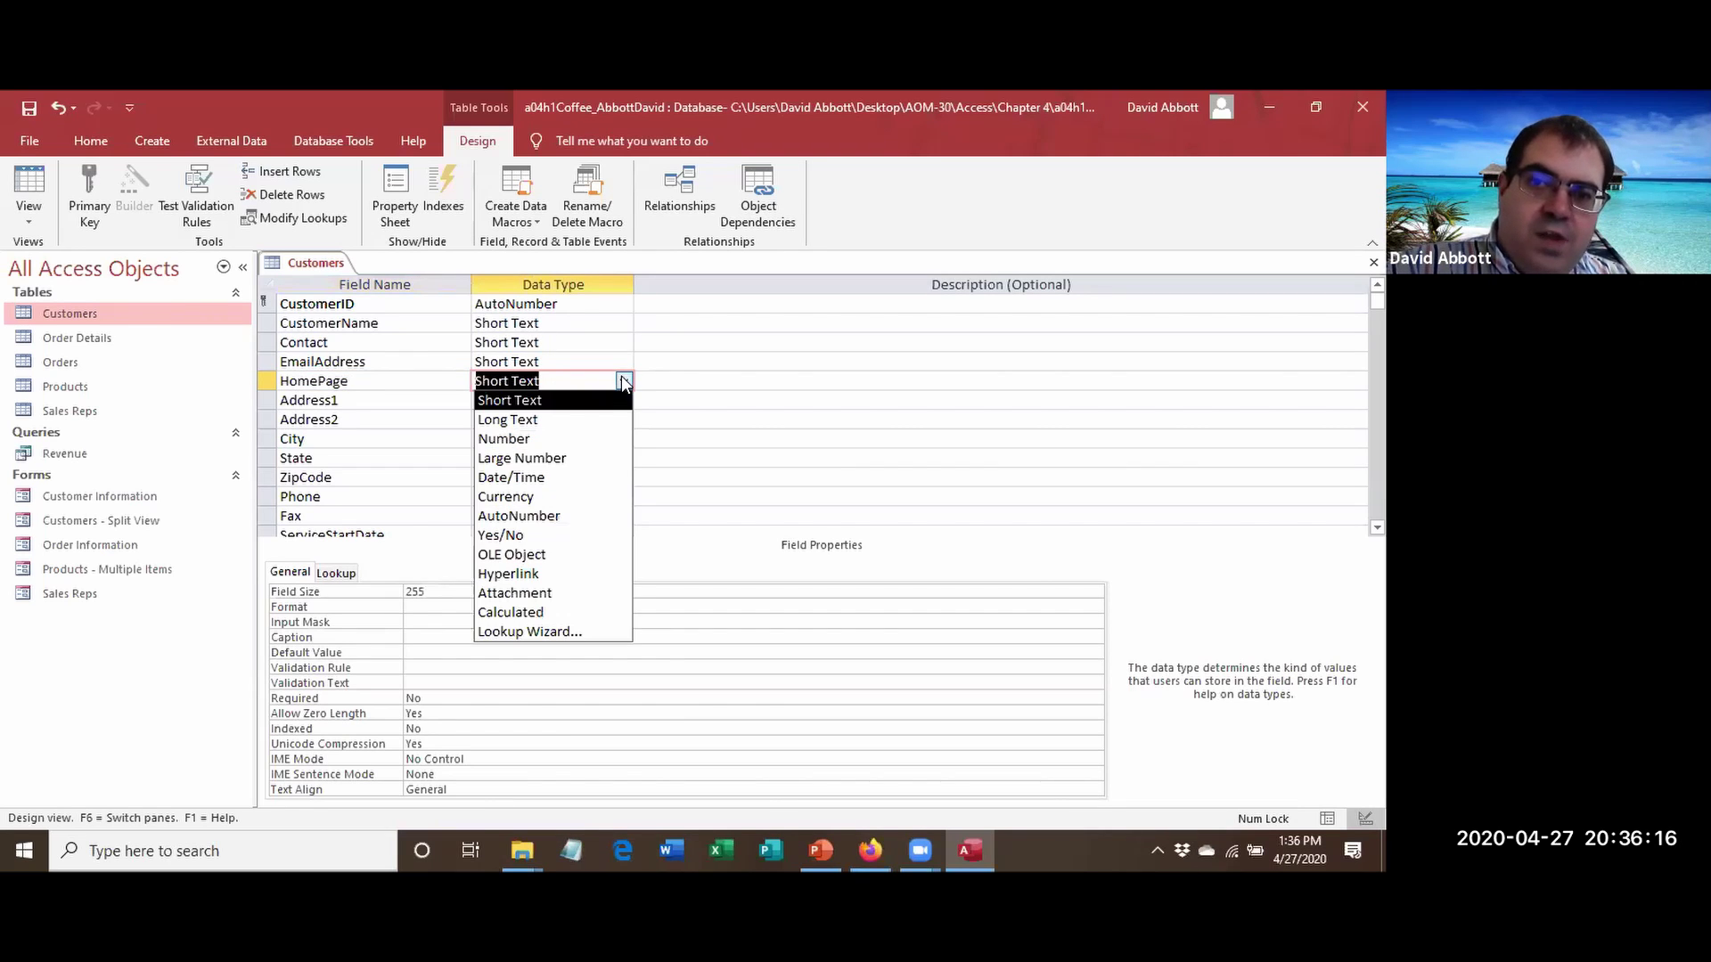
{"action": "left_click", "coordinate": [559, 575]}
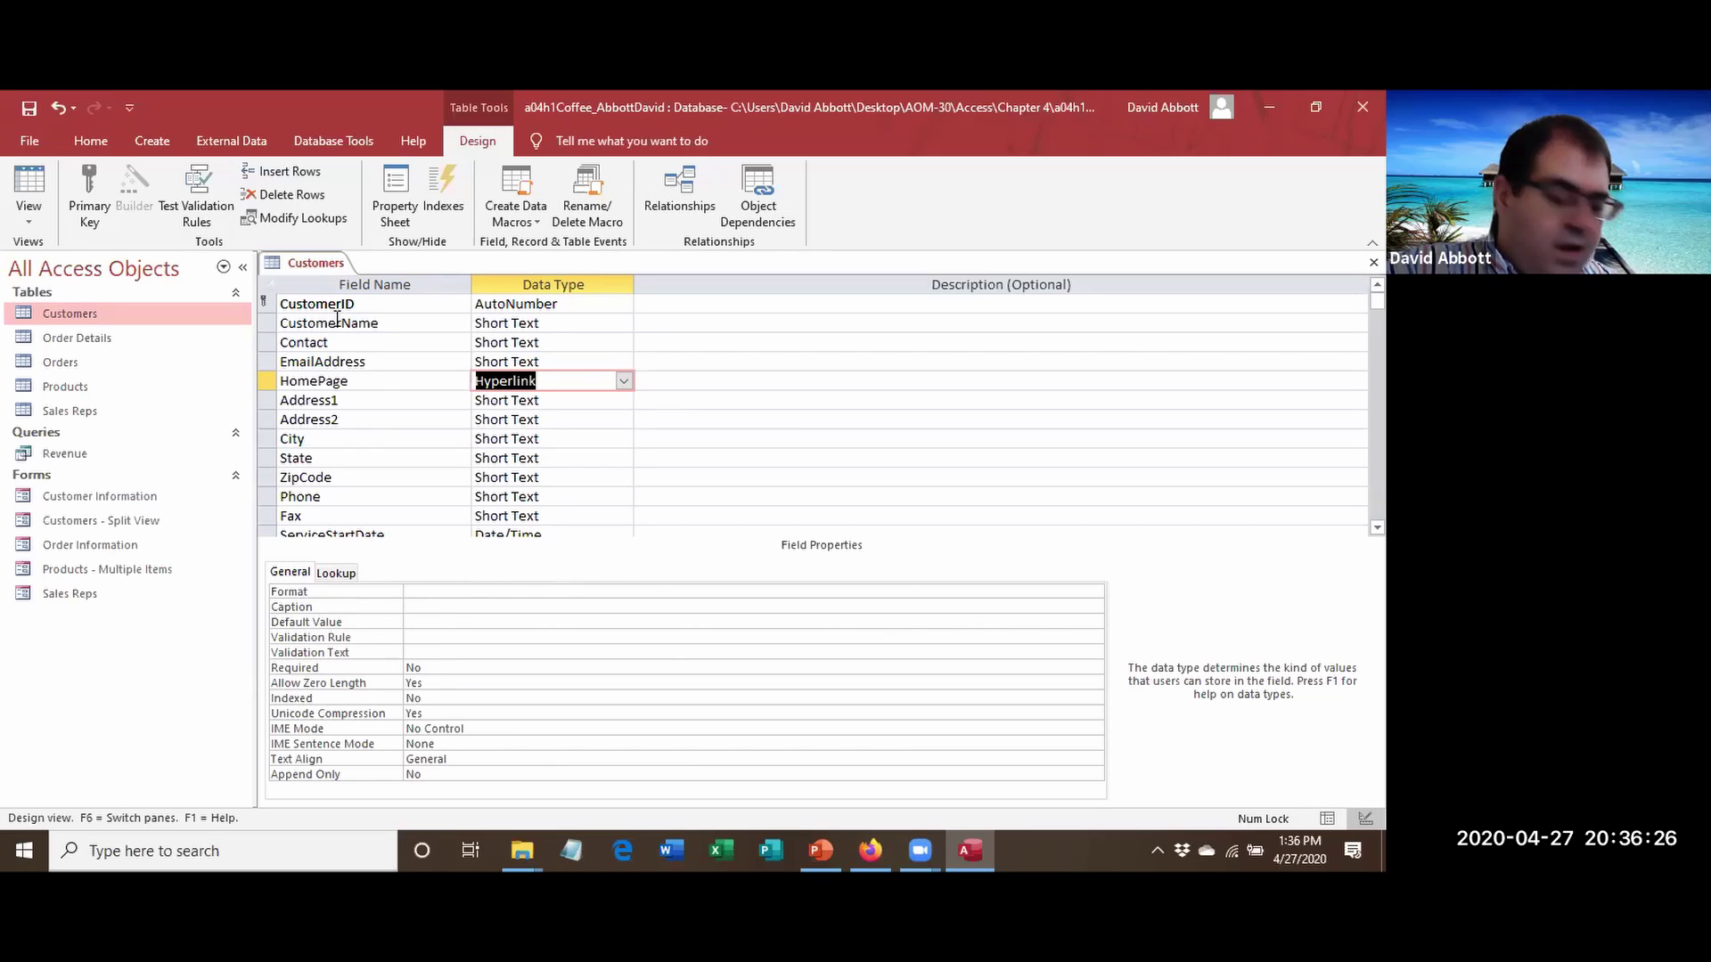
Save the Customers table design and close the table.
{"action": "right_click", "coordinate": [316, 263]}
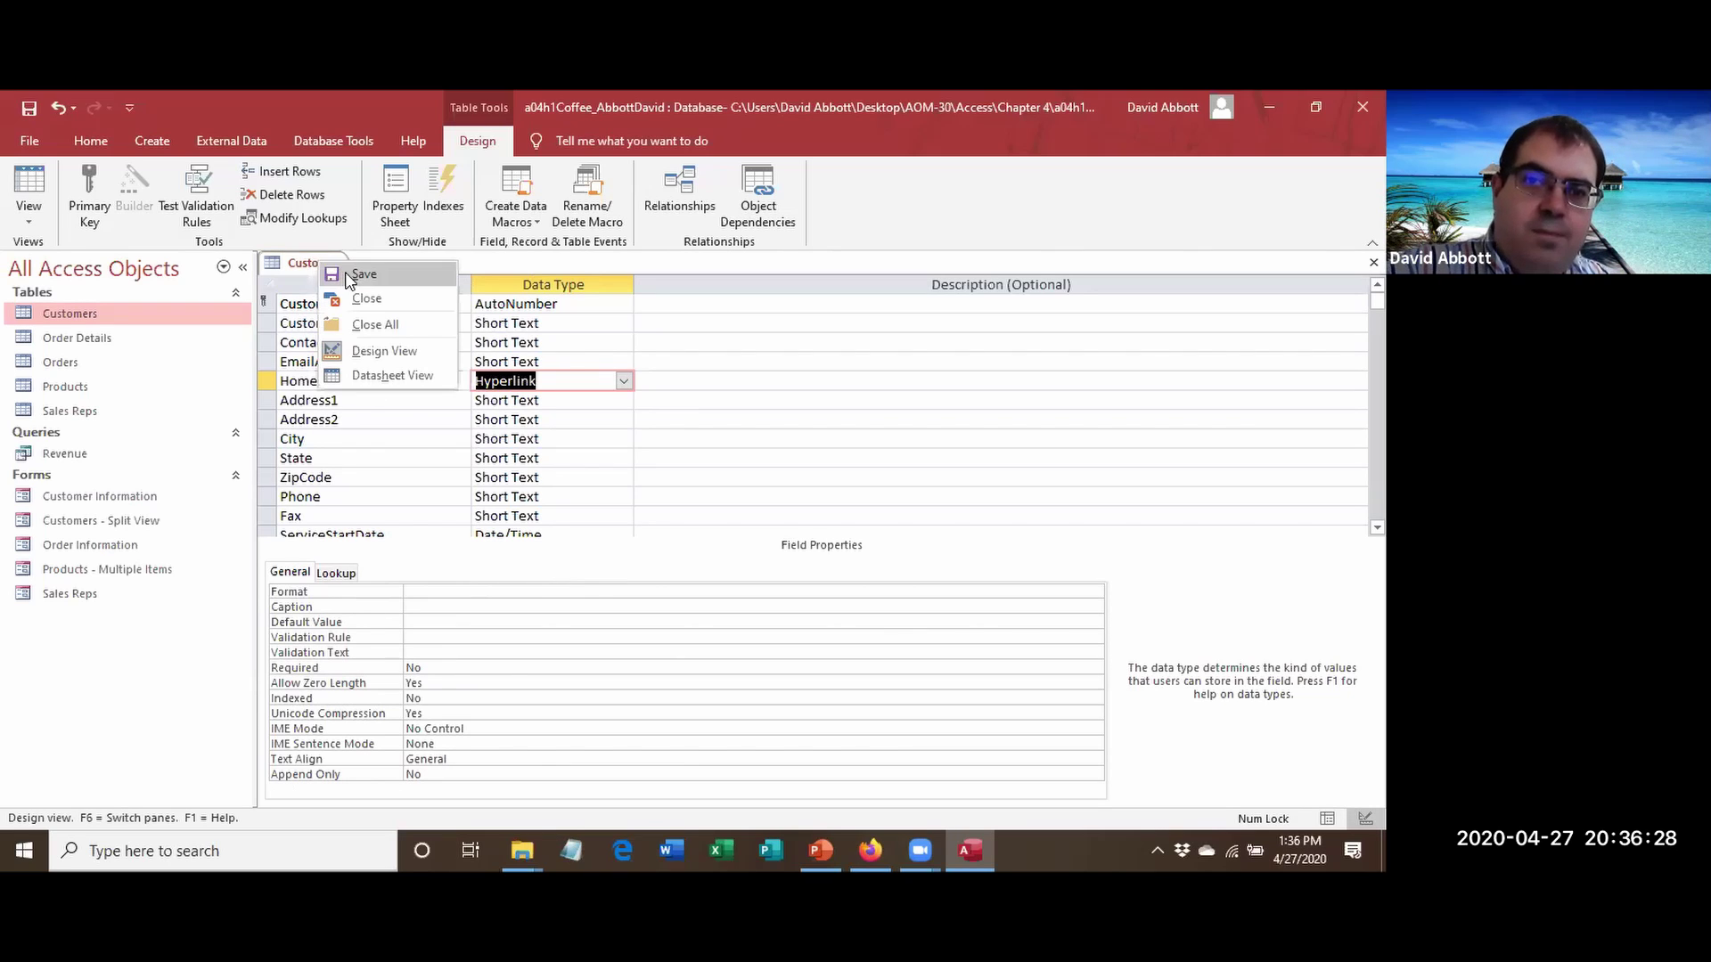
{"action": "left_click", "coordinate": [345, 276]}
{"action": "right_click", "coordinate": [301, 263]}
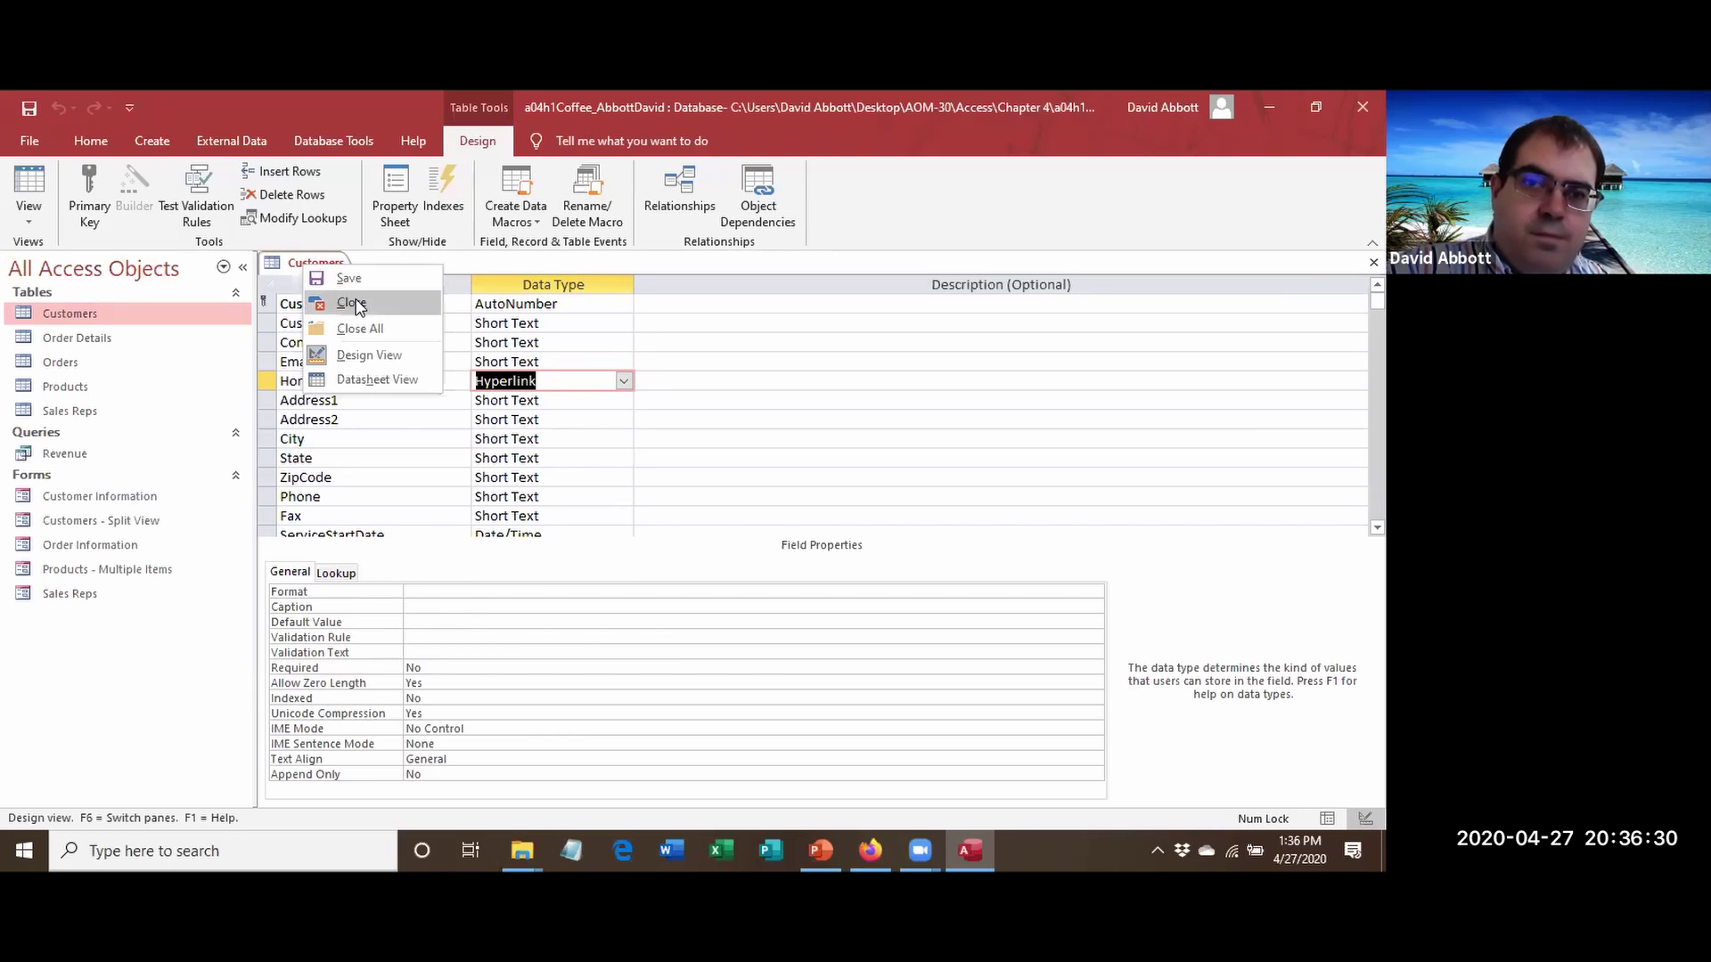
{"action": "left_click", "coordinate": [353, 304]}
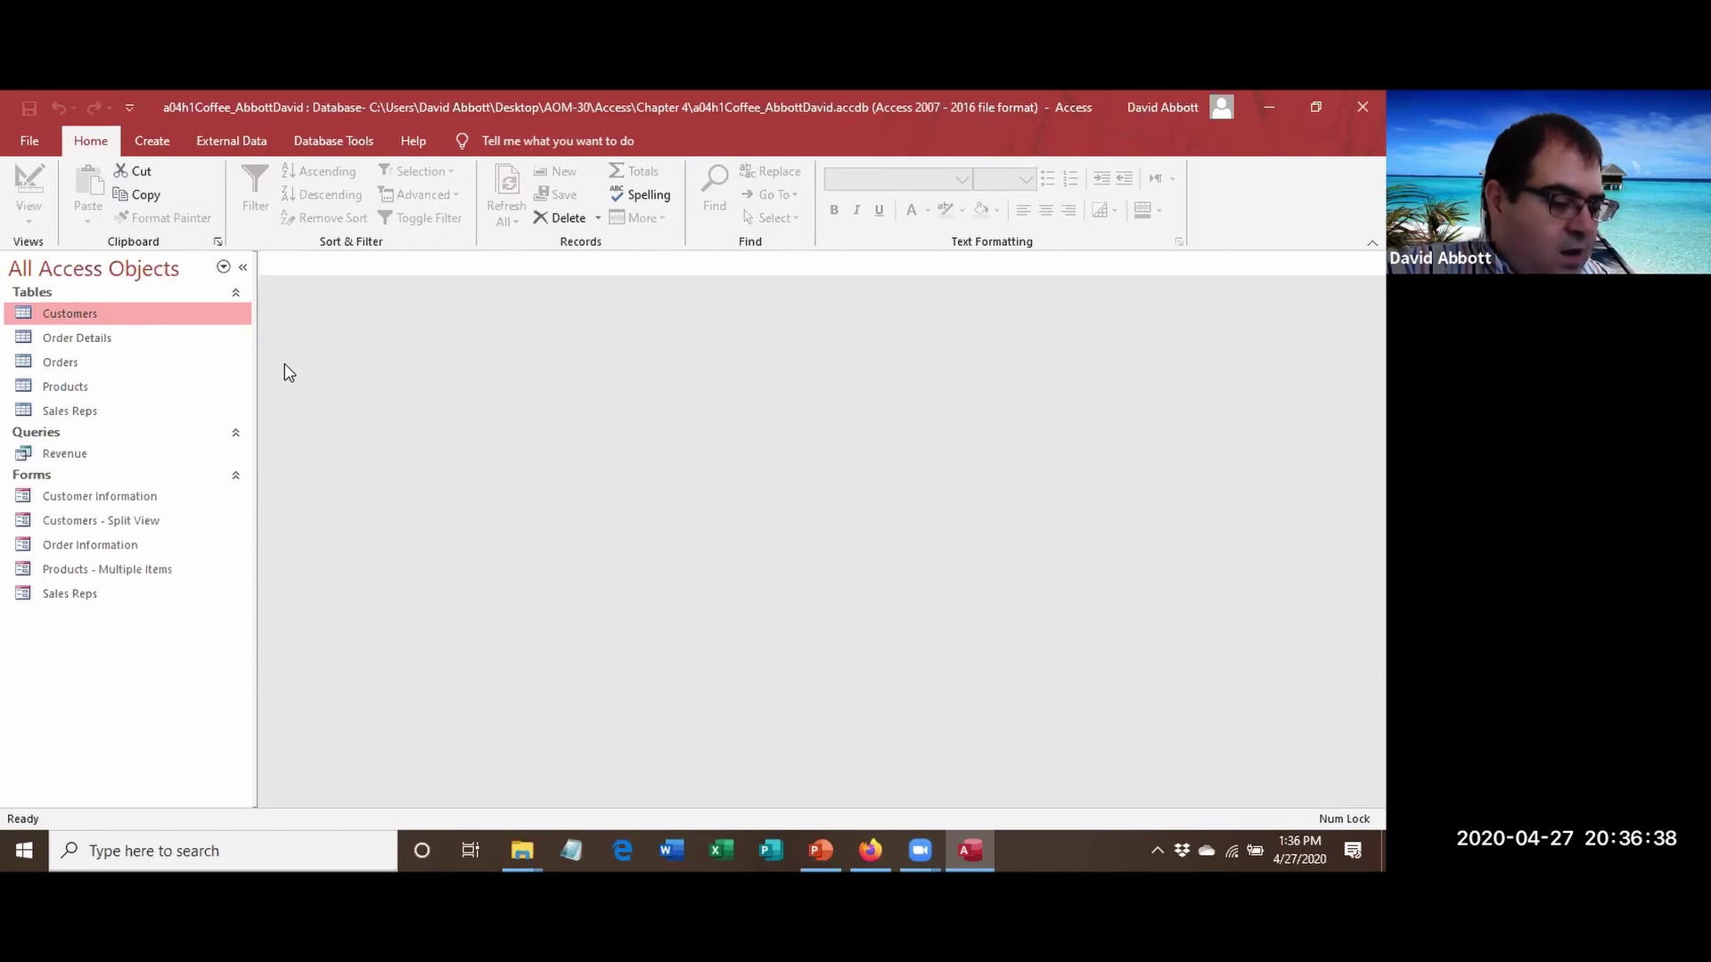
Open Customer Information in Layout View and show the Add Existing Fields list.
{"action": "right_click", "coordinate": [128, 497]}
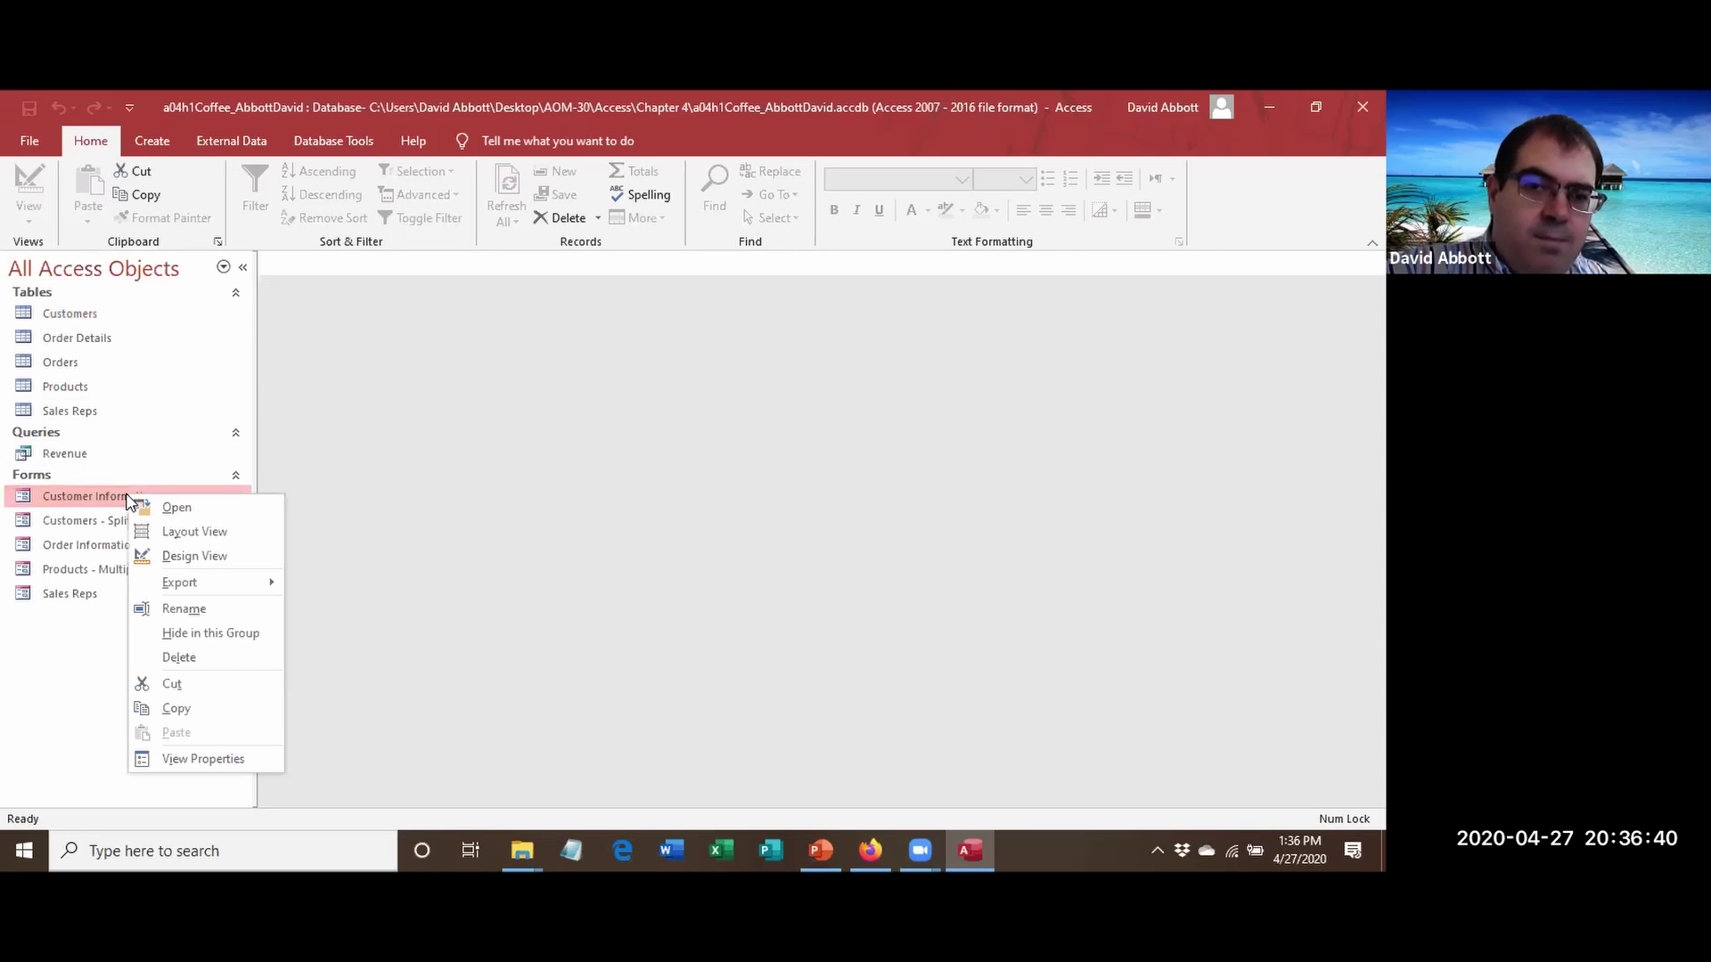
{"action": "left_click", "coordinate": [203, 534]}
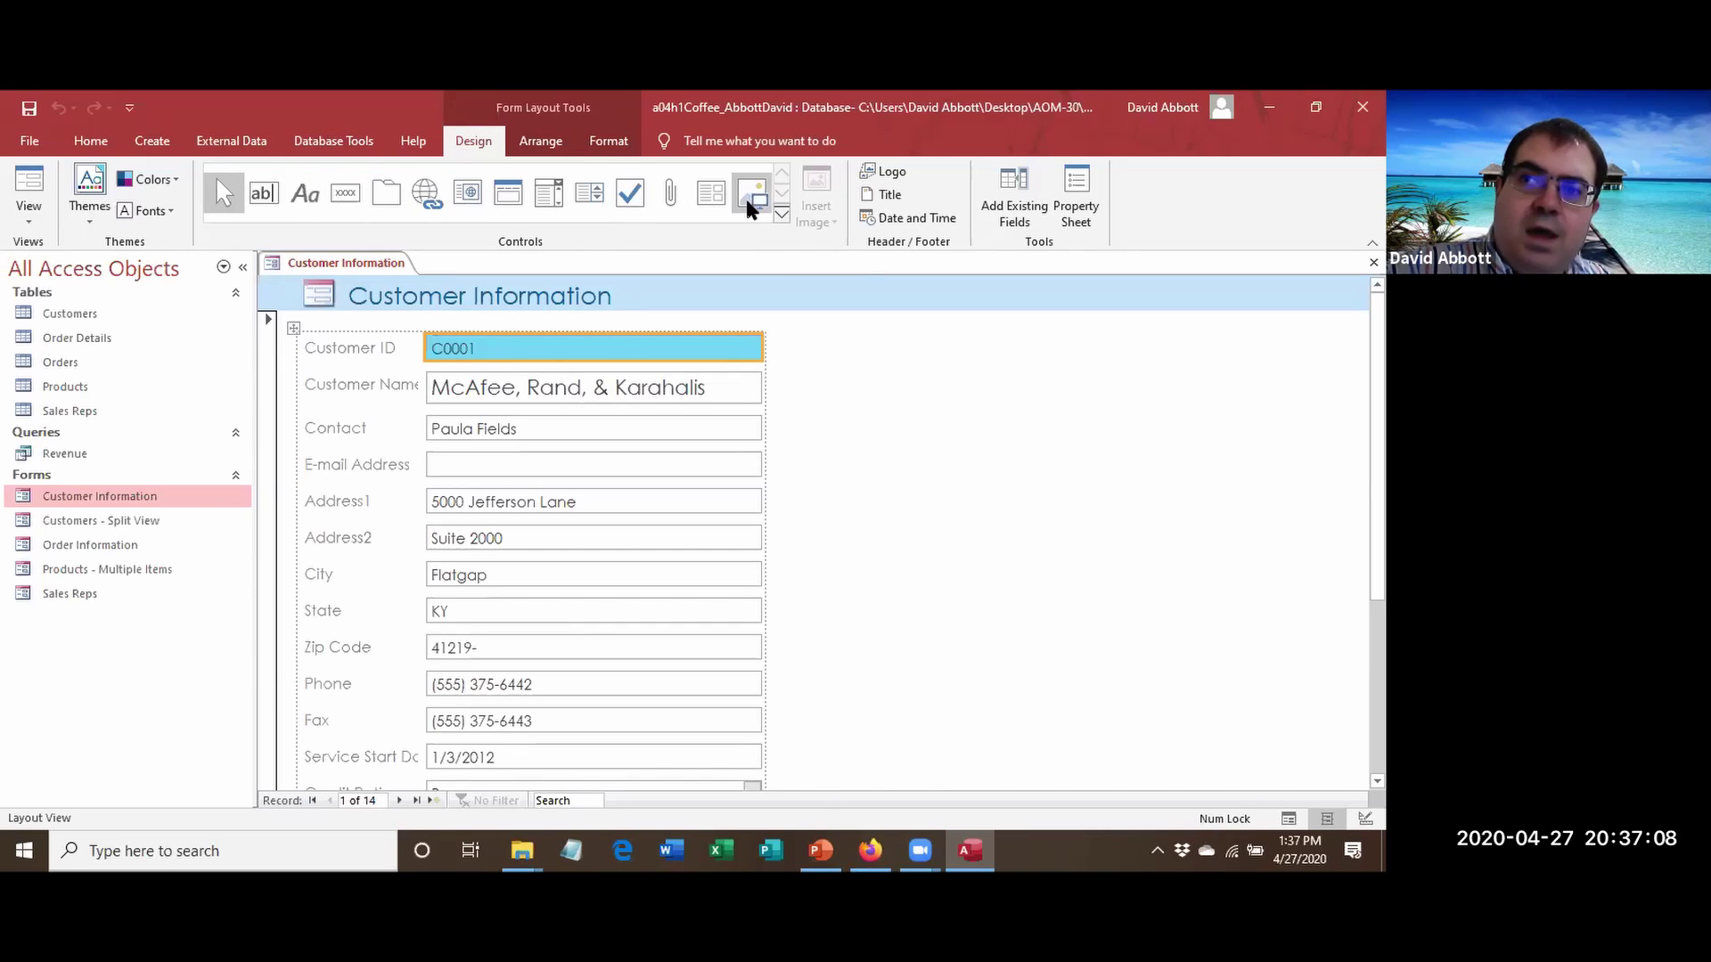
{"action": "left_click", "coordinate": [780, 216]}
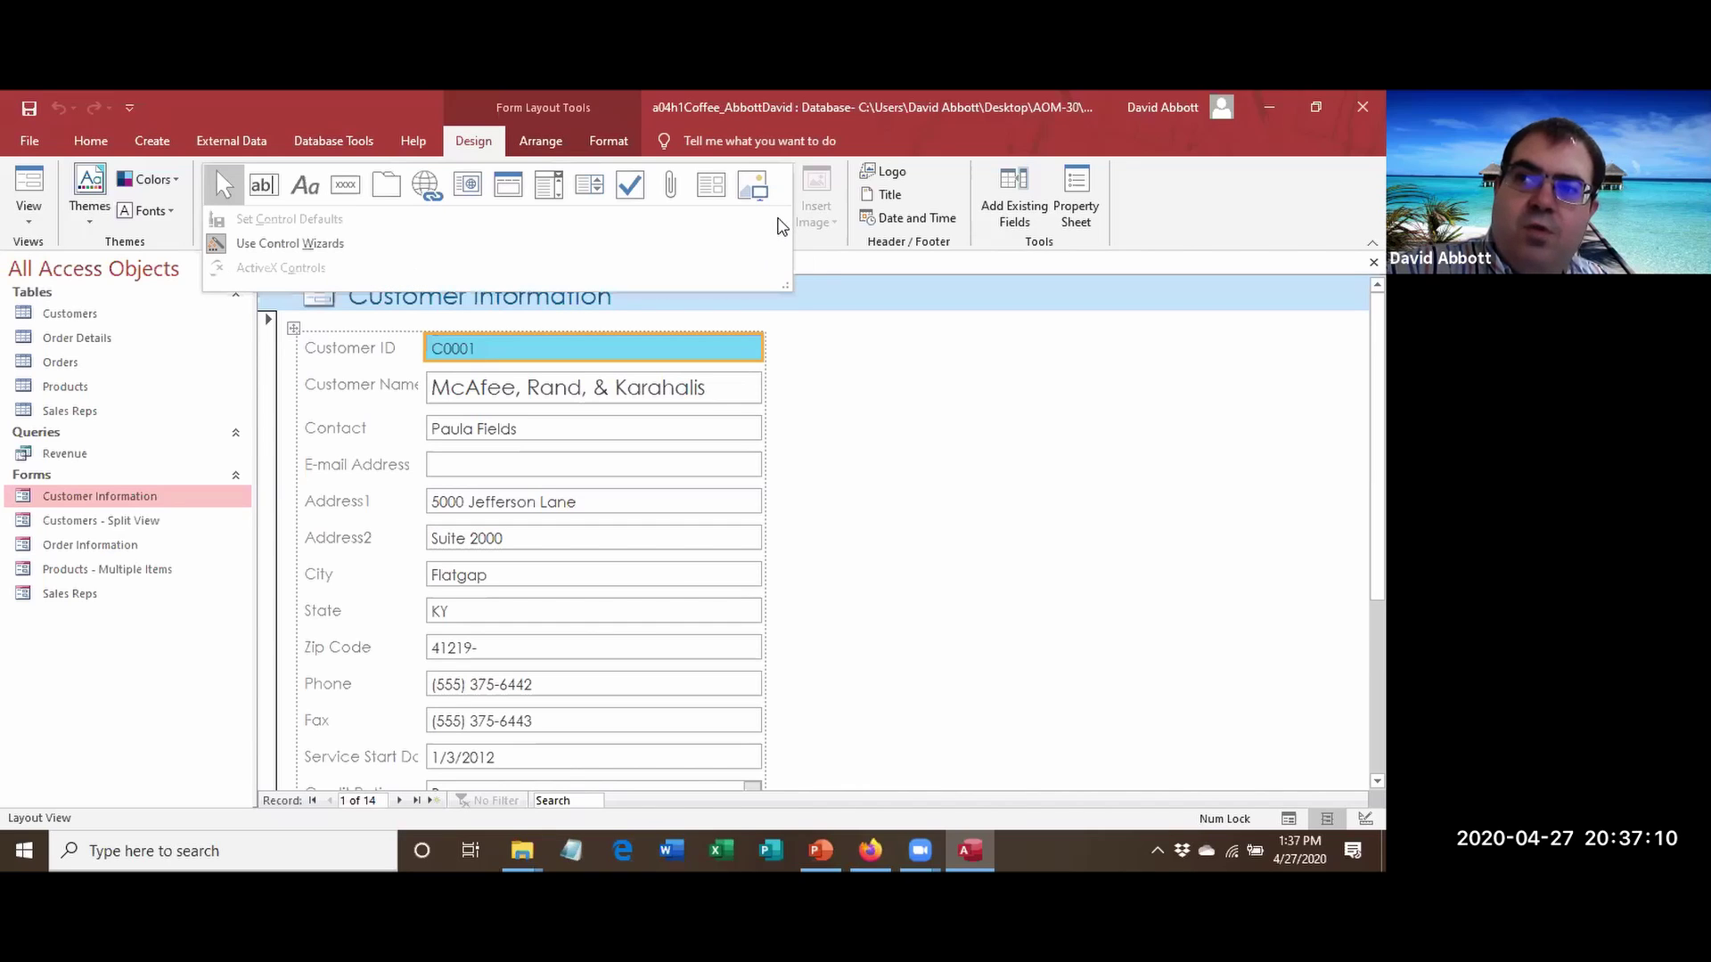
{"action": "left_click", "coordinate": [1017, 212]}
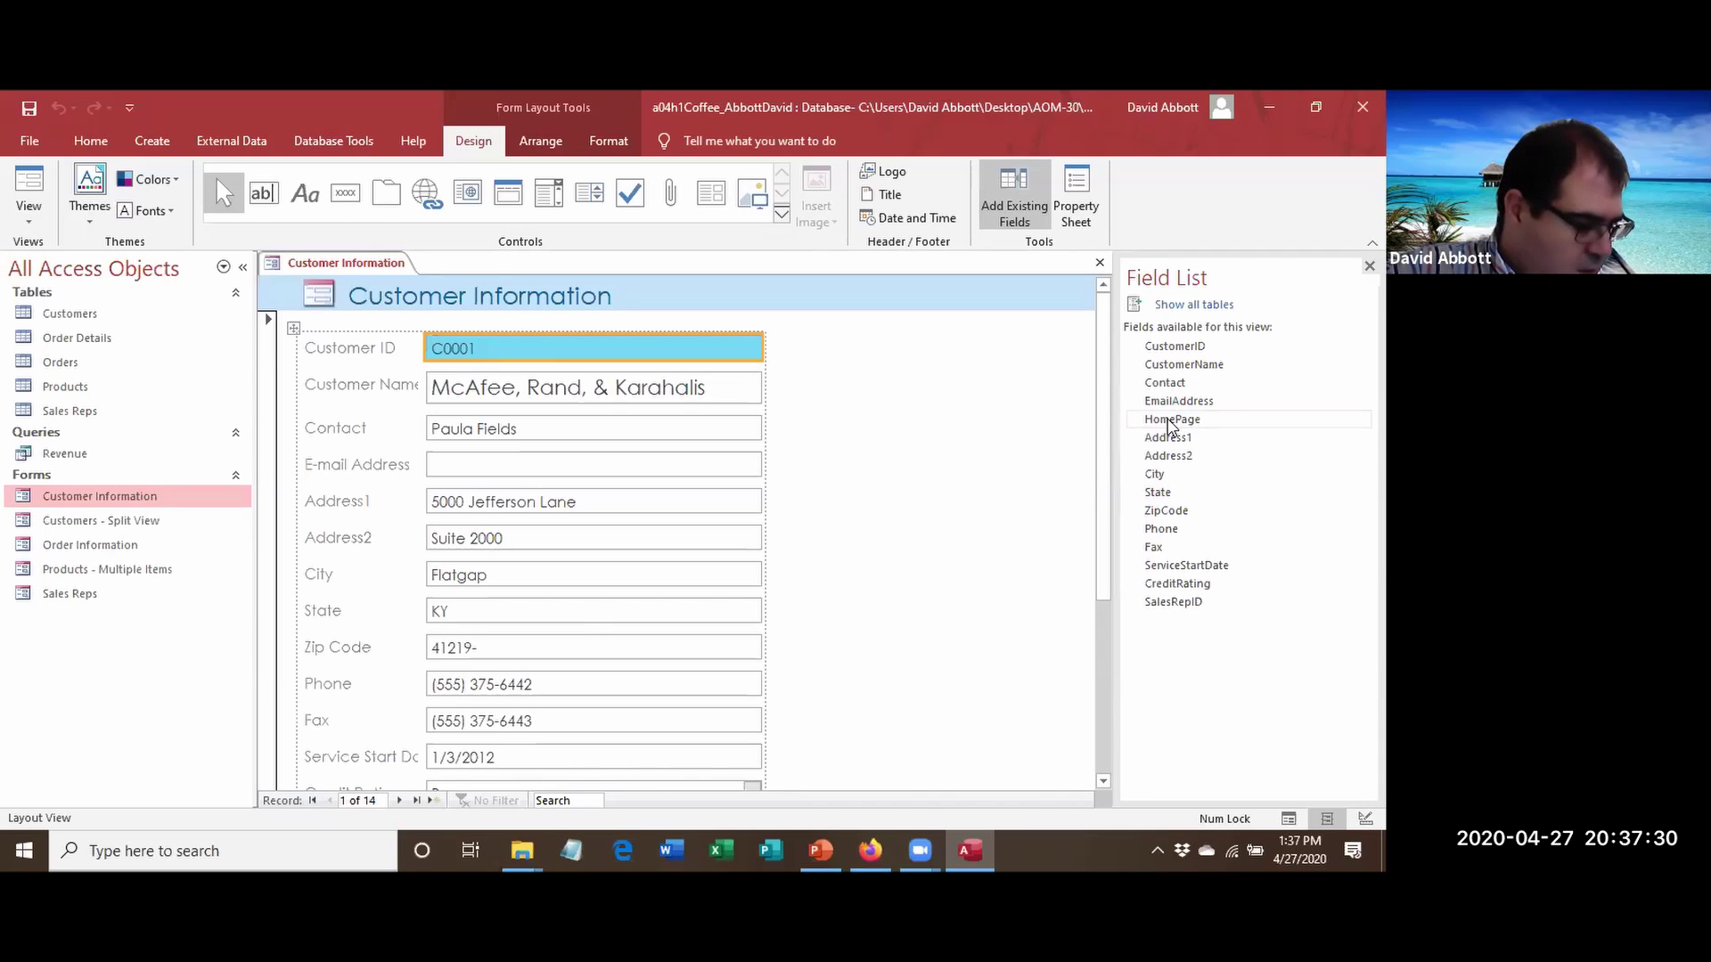
Place the HomePage field under E-mail Address, then switch the form to Form View.
{"action": "mouse_move", "coordinate": [1167, 424]}
{"action": "left_mouse_down"}
{"action": "mouse_move", "coordinate": [960, 466]}
{"action": "mouse_move", "coordinate": [832, 519]}
{"action": "mouse_move", "coordinate": [517, 489]}
{"action": "left_mouse_up"}
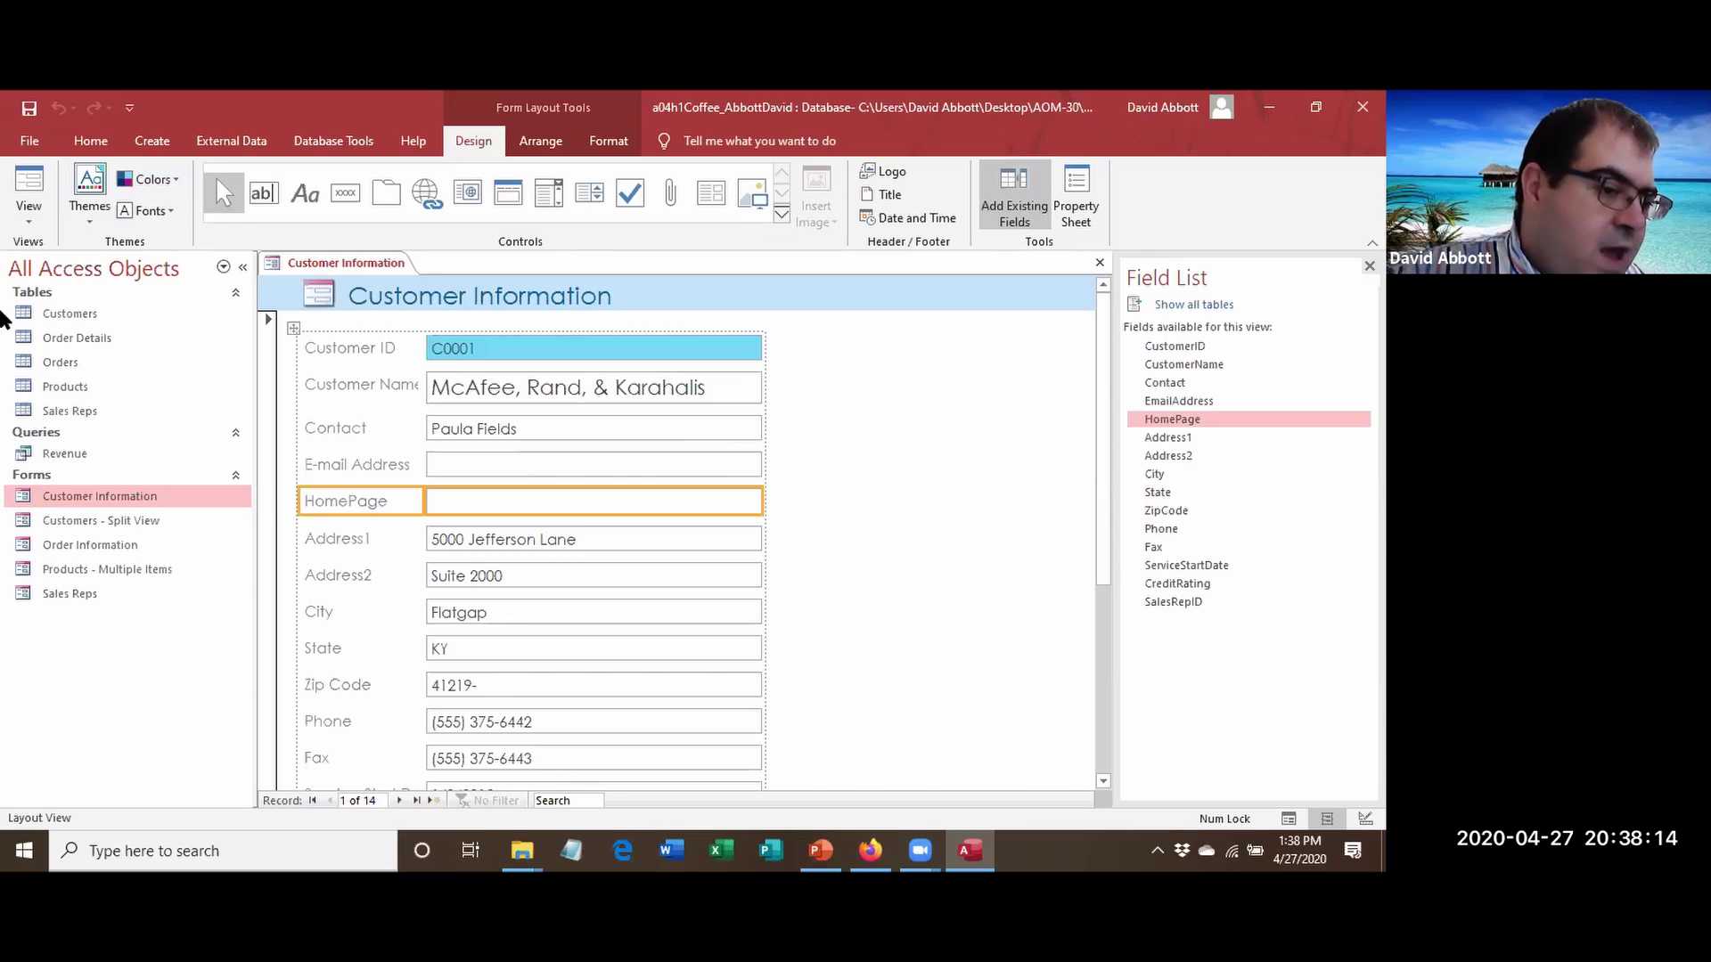
{"action": "left_click", "coordinate": [33, 214]}
{"action": "left_click", "coordinate": [54, 259]}
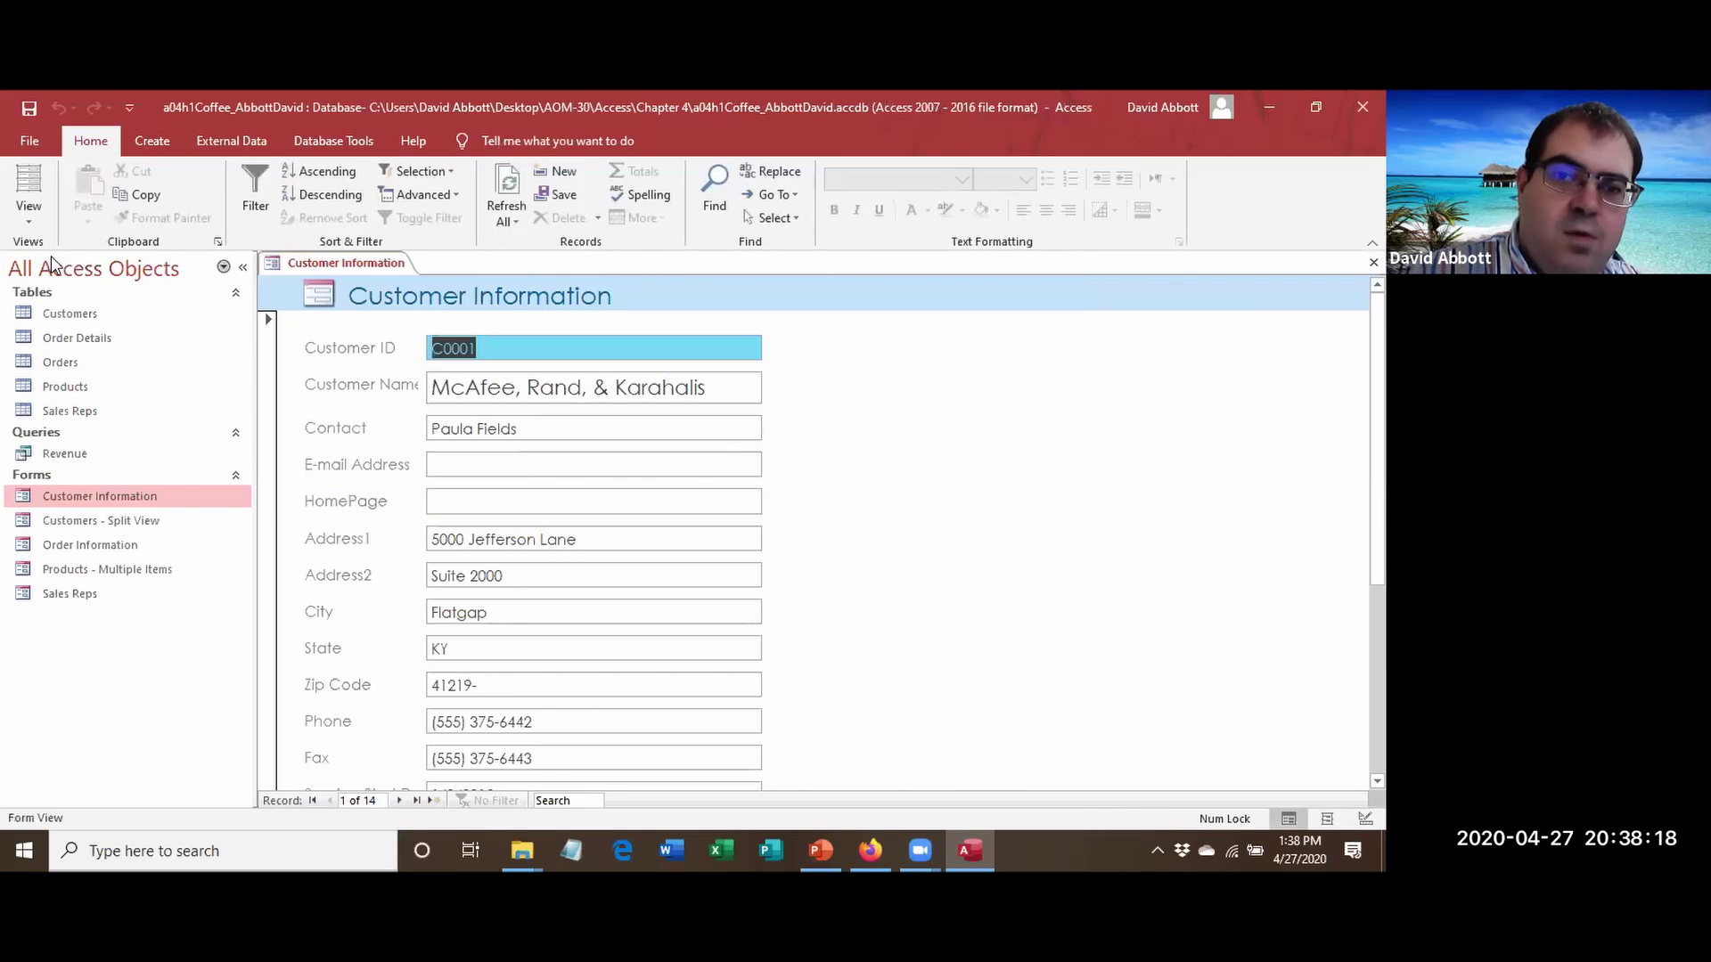
{"action": "left_click", "coordinate": [460, 499]}
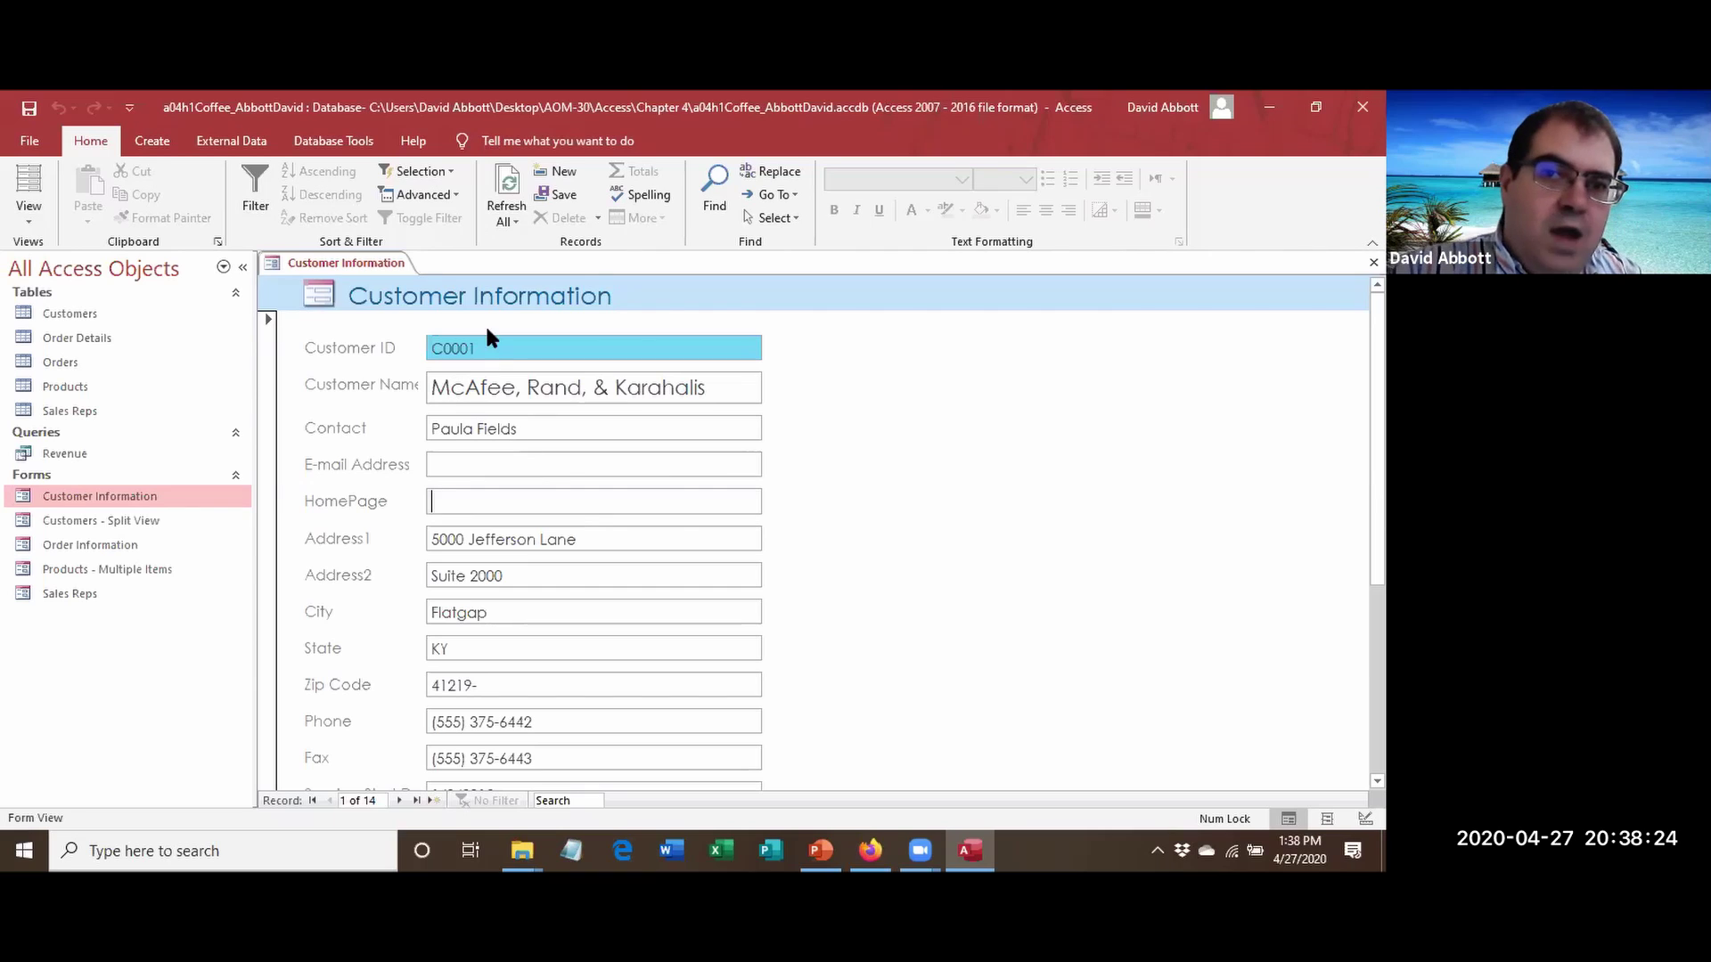
{"action": "key", "text": "Tab"}
{"action": "key", "text": "Tab"}
{"action": "key", "text": "Tab"}
{"action": "key", "text": "Tab"}
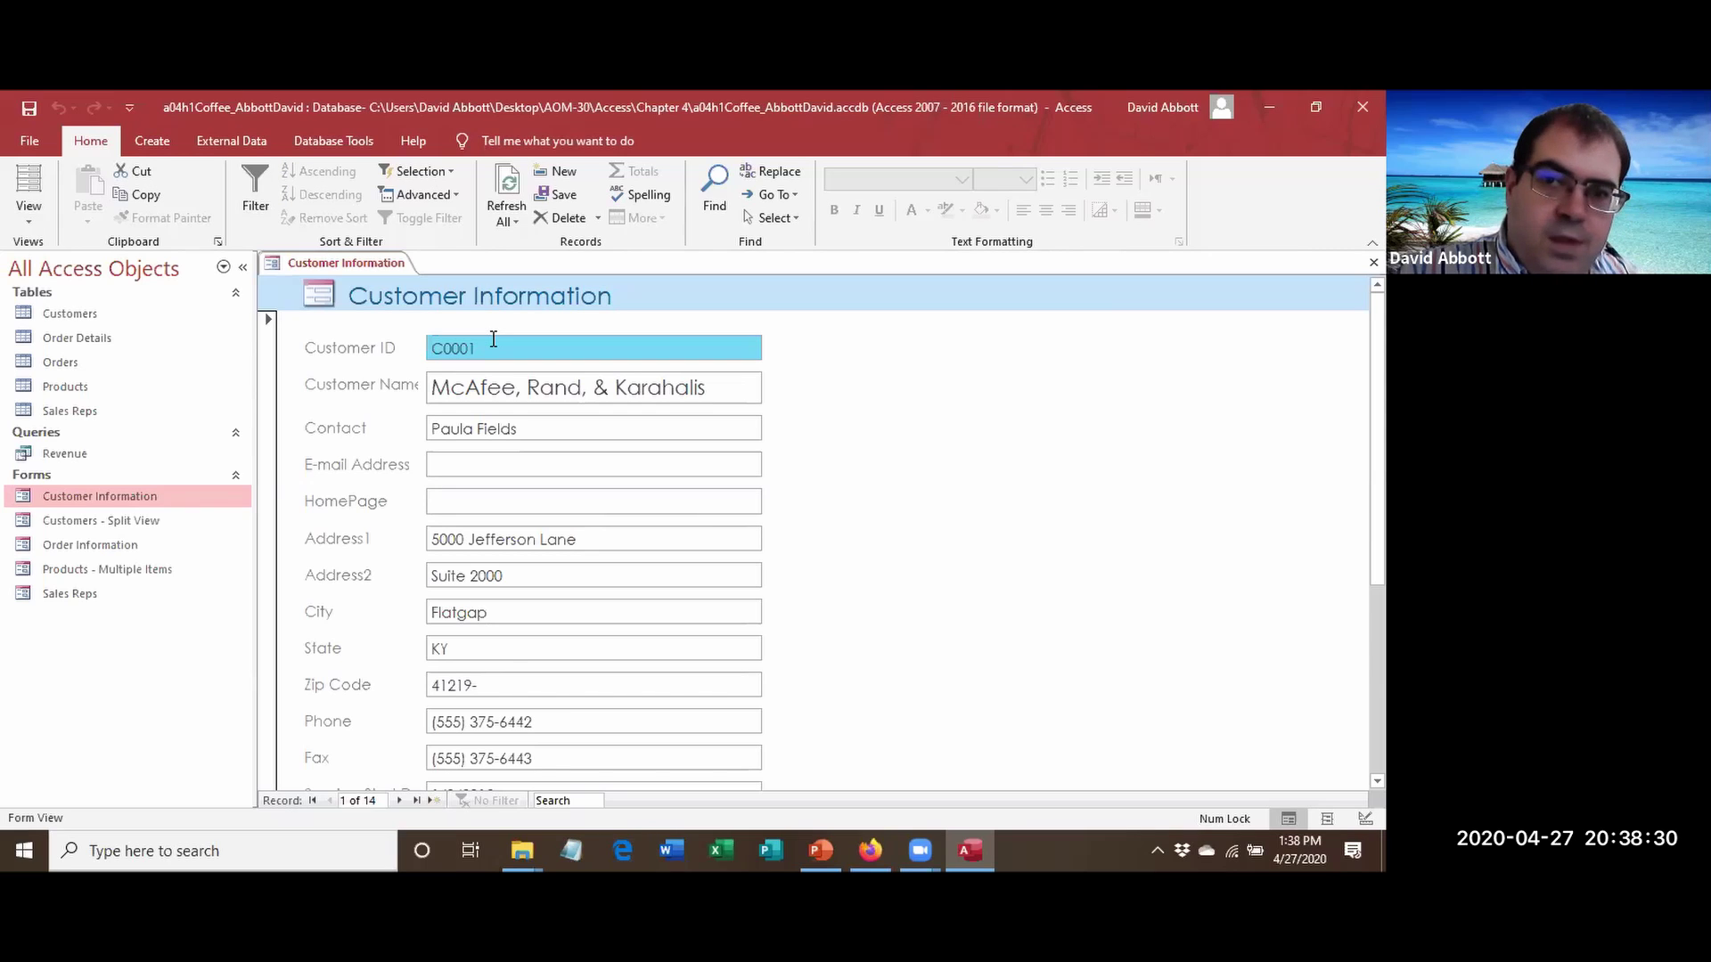
{"action": "type", "text": "w"}
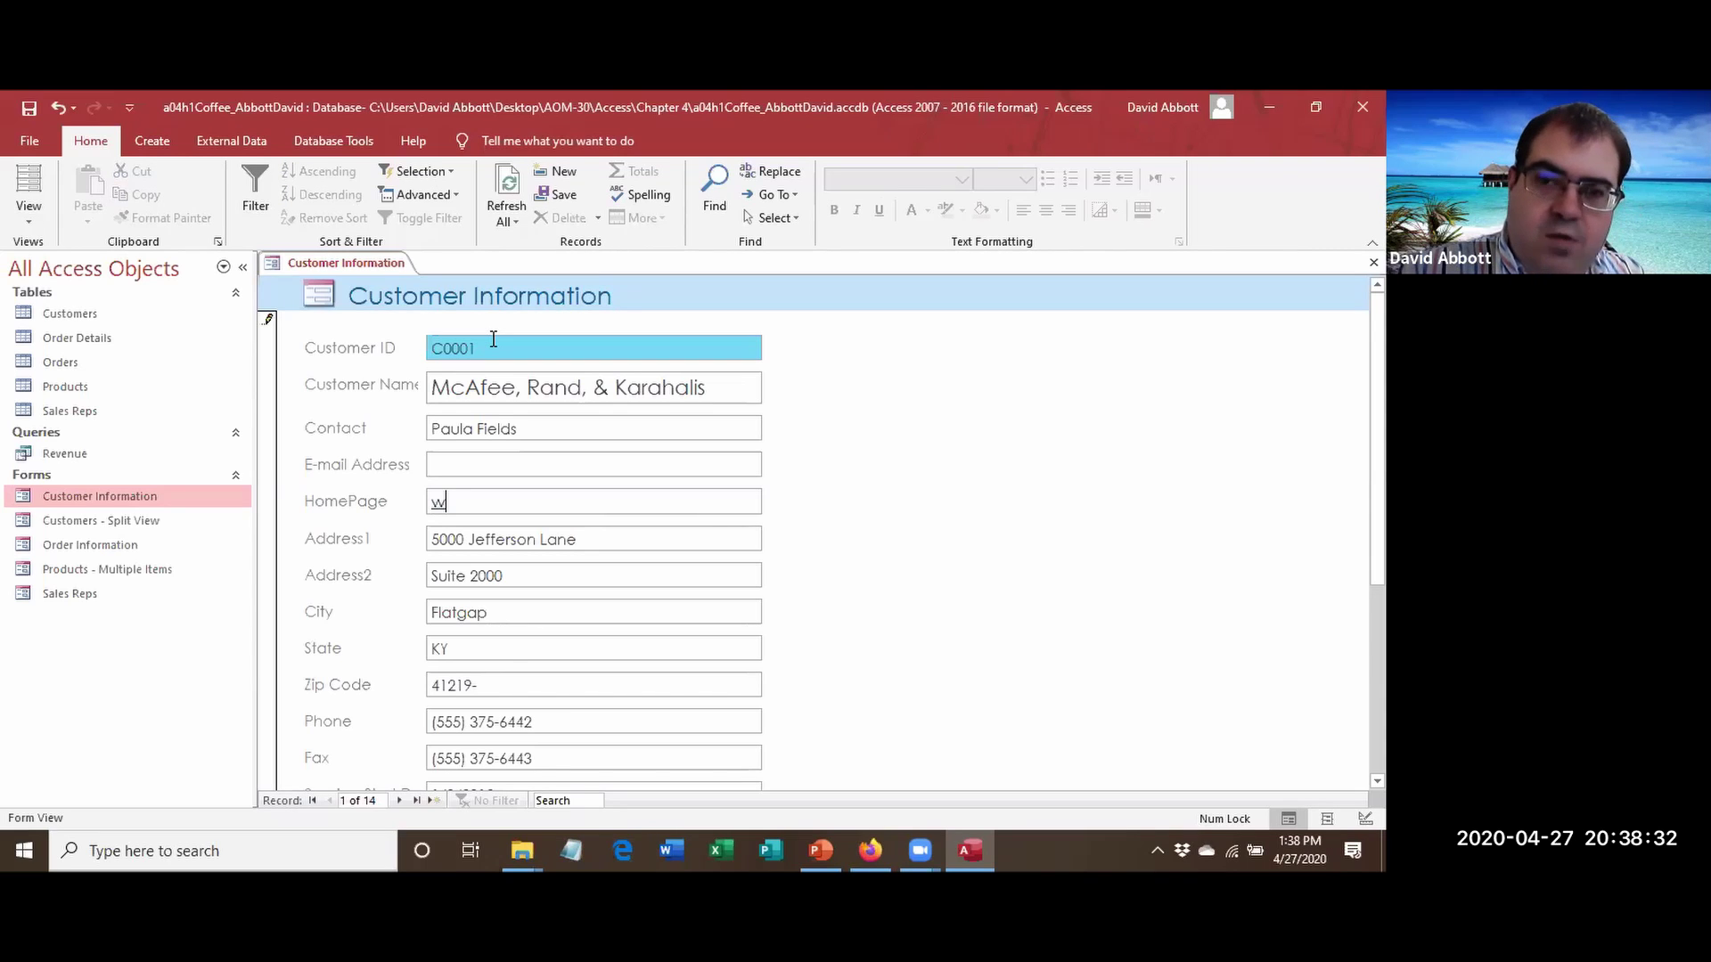
{"action": "type", "text": "ww."}
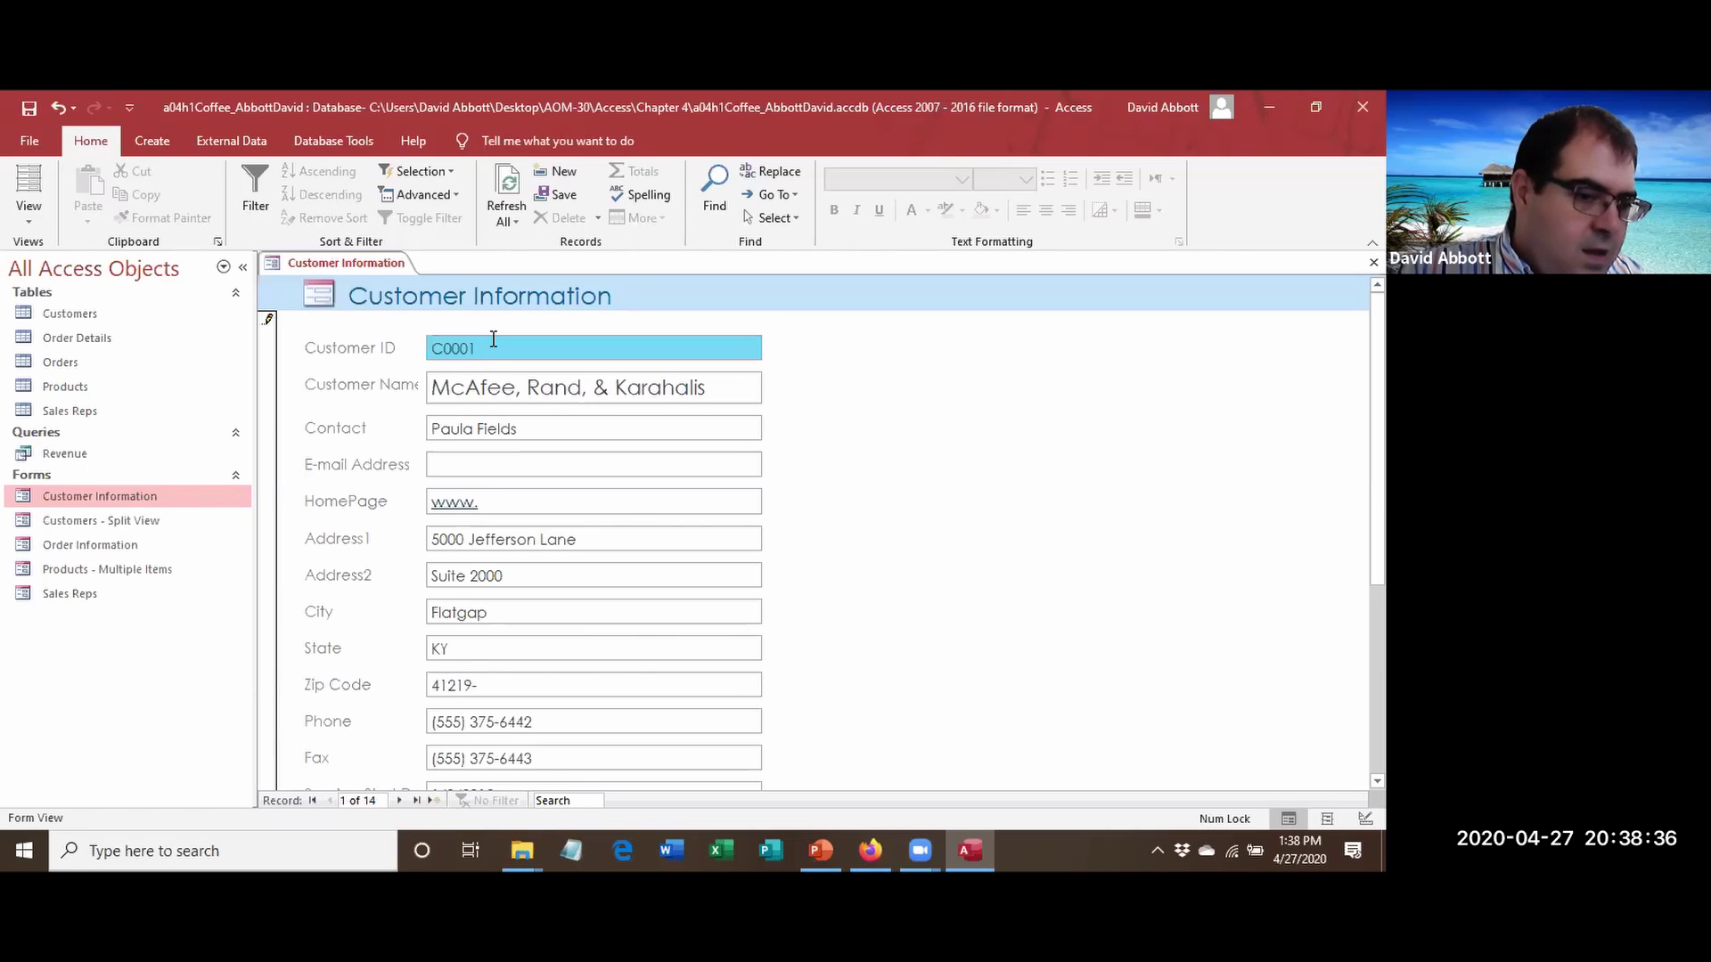
{"action": "type", "text": "mrk."}
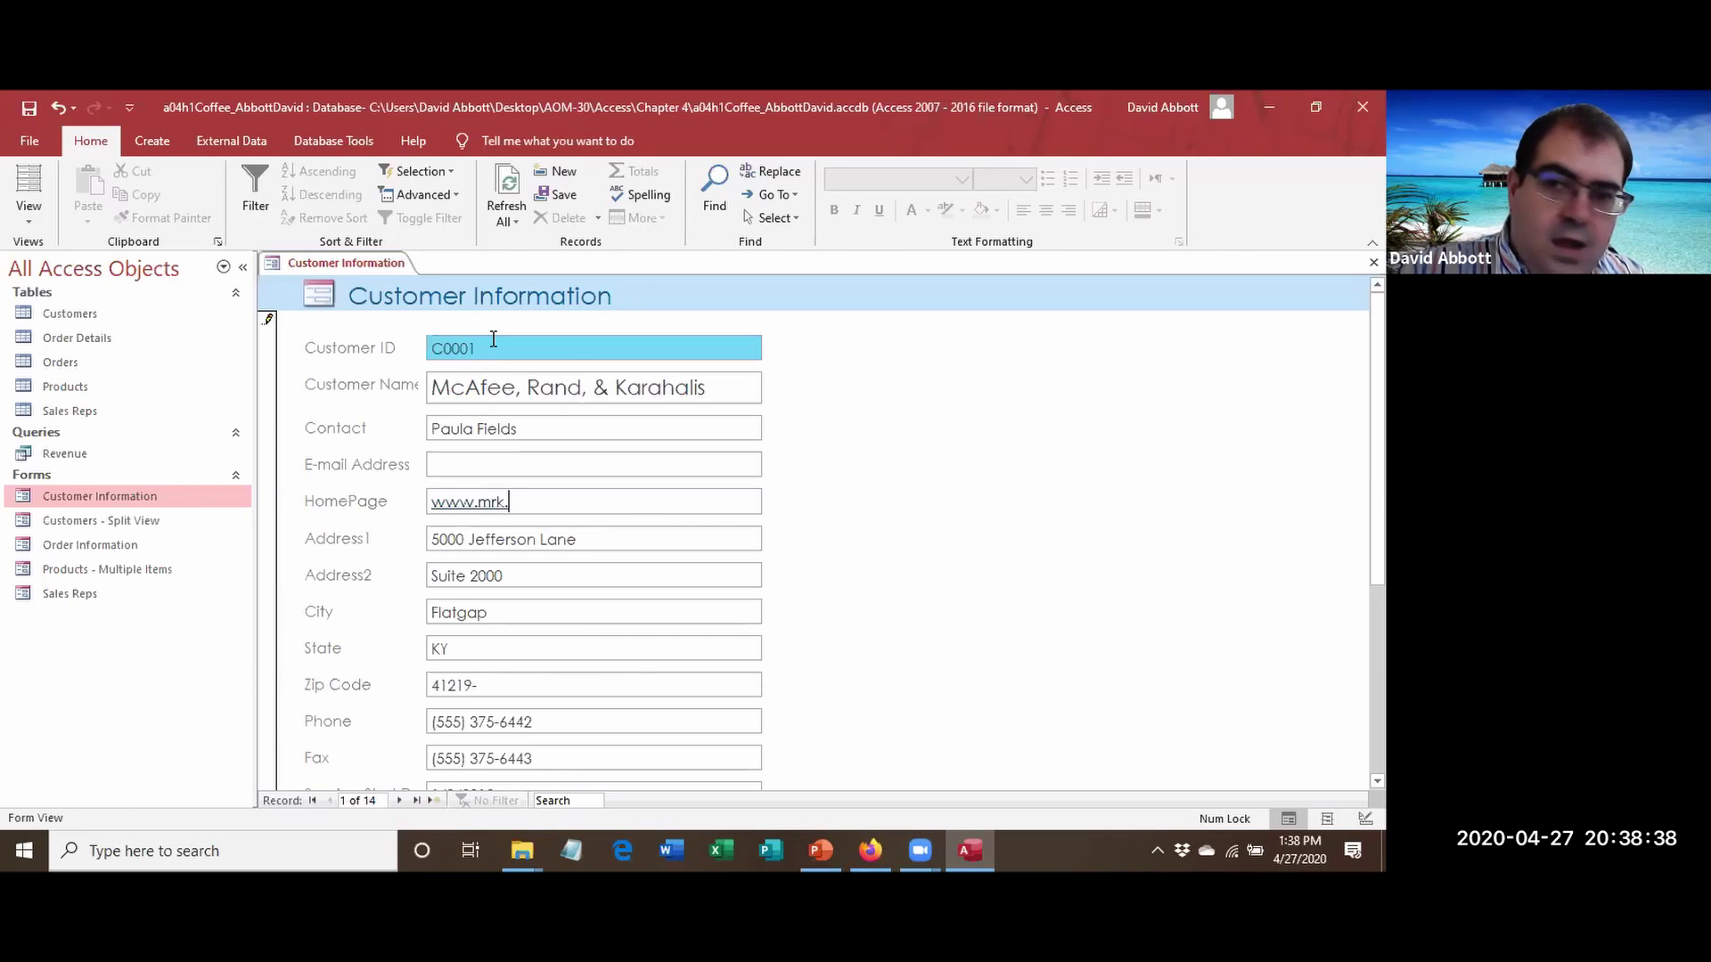
{"action": "type", "text": "org"}
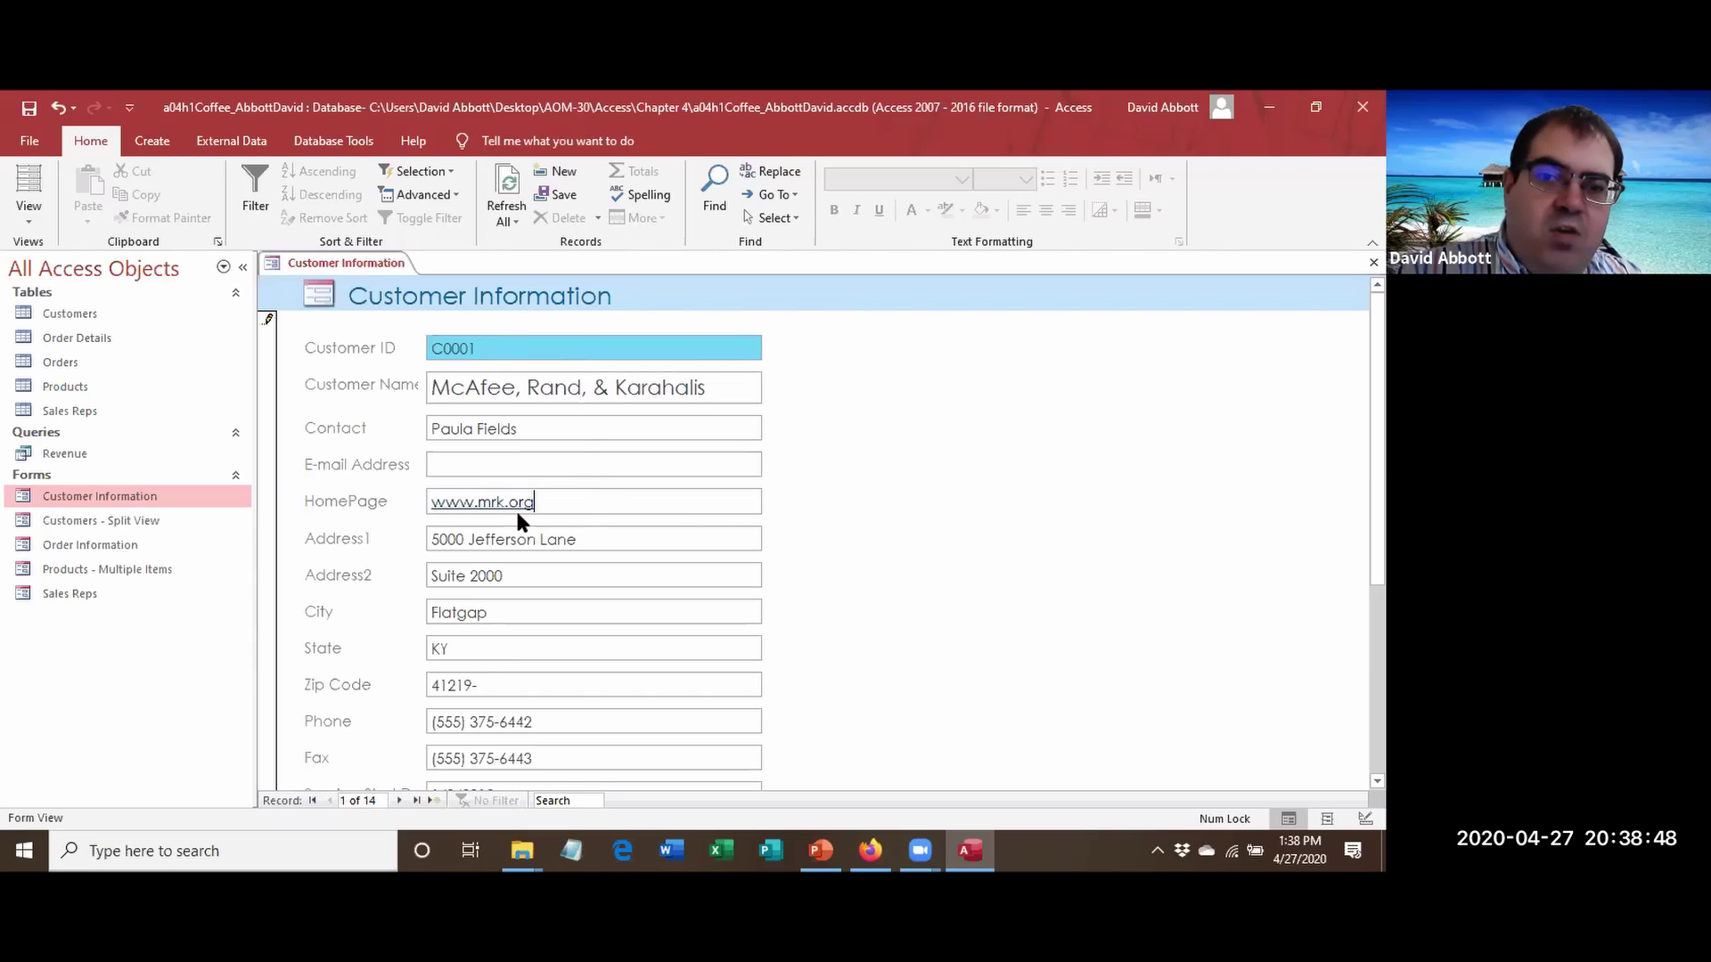
{"action": "left_click", "coordinate": [534, 453]}
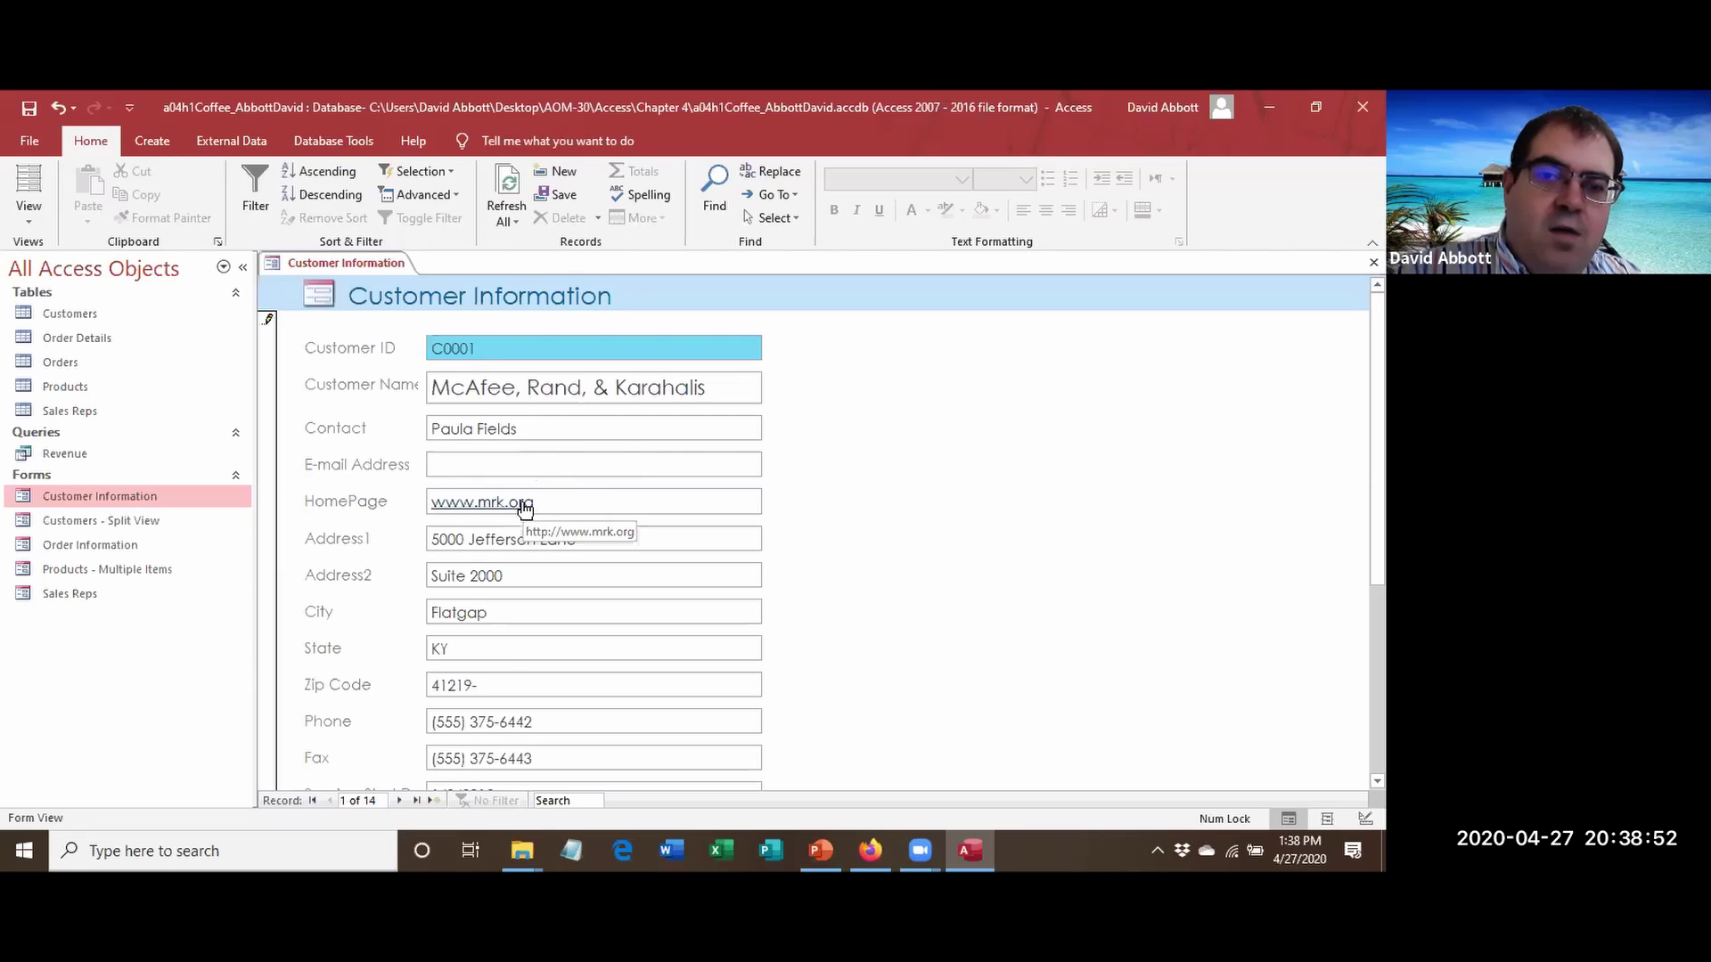
{"action": "left_click", "coordinate": [468, 501]}
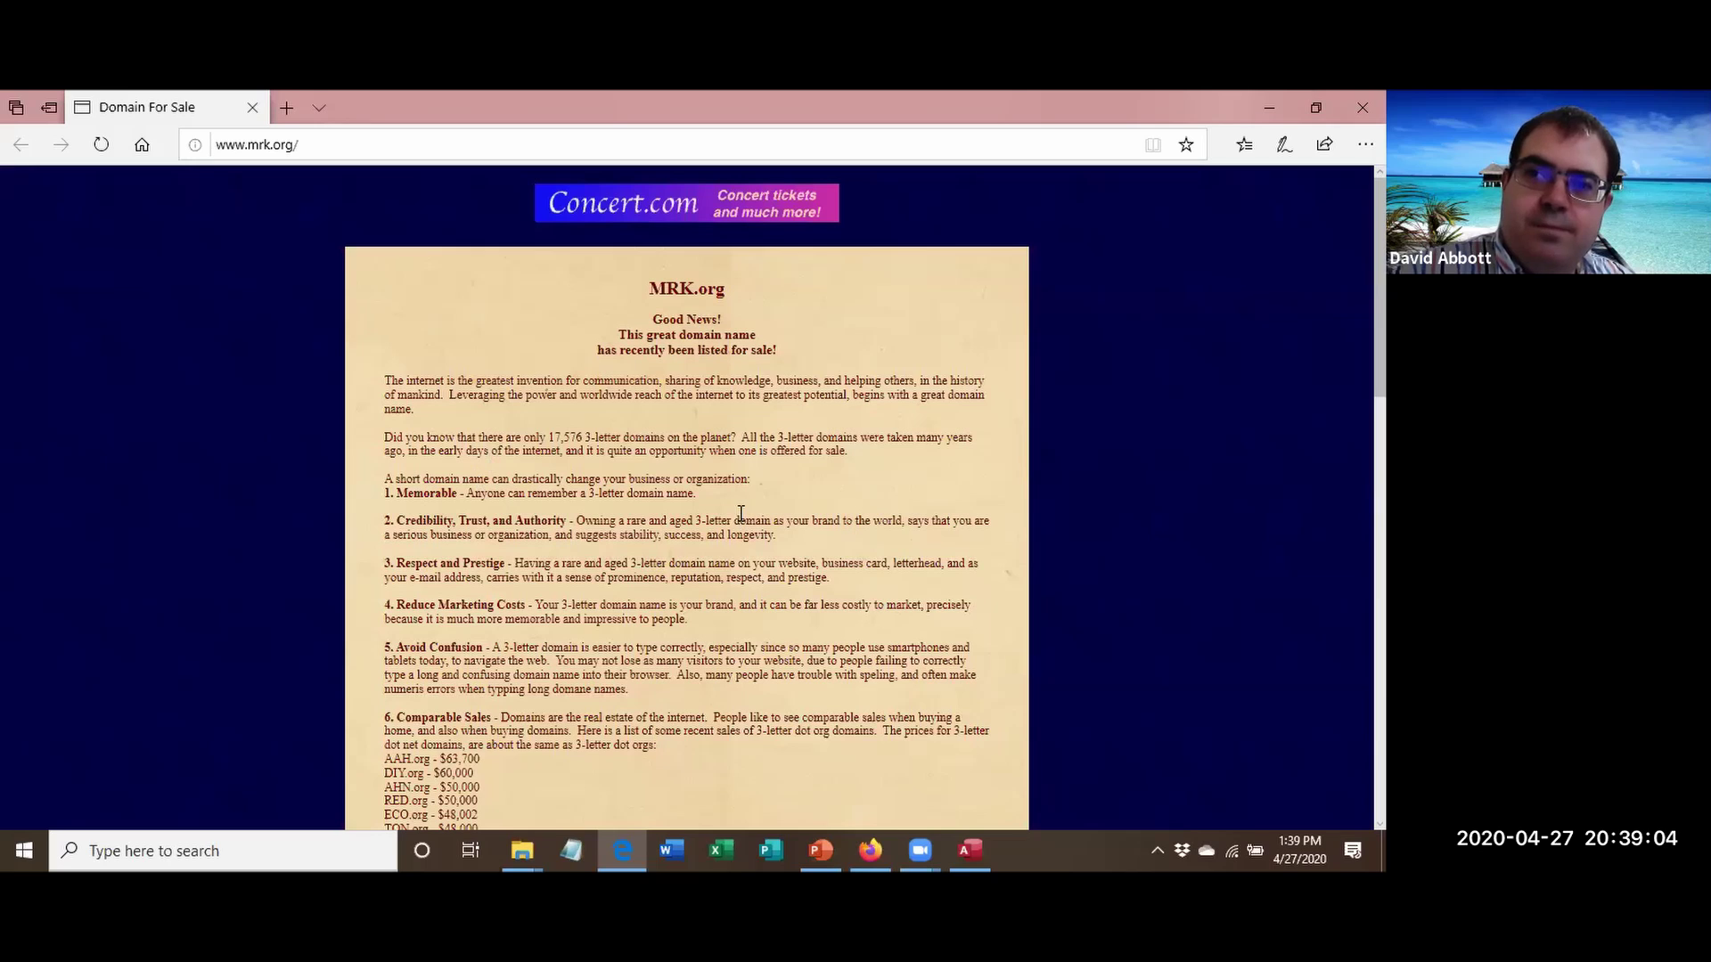
Scroll through the MRK.org domain-for-sale page, then close Edge.
{"action": "scroll", "coordinate": [739, 513], "scroll_direction": "down", "scroll_amount": 15}
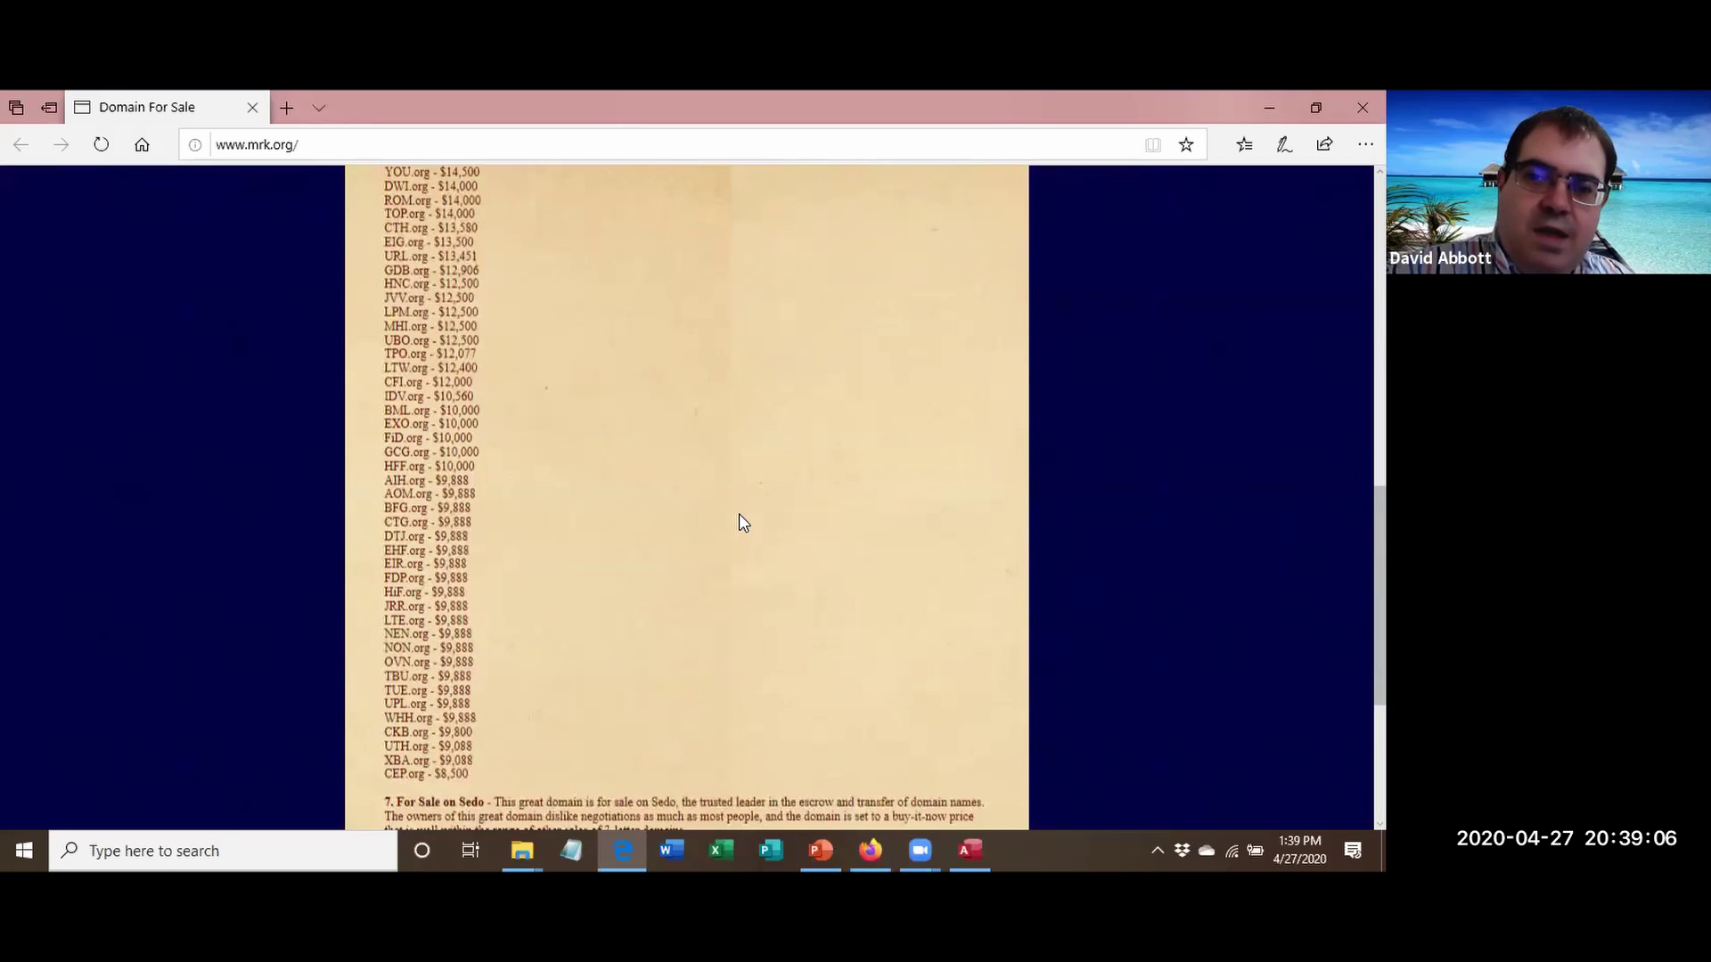
{"action": "scroll", "coordinate": [740, 517], "scroll_direction": "up", "scroll_amount": 15}
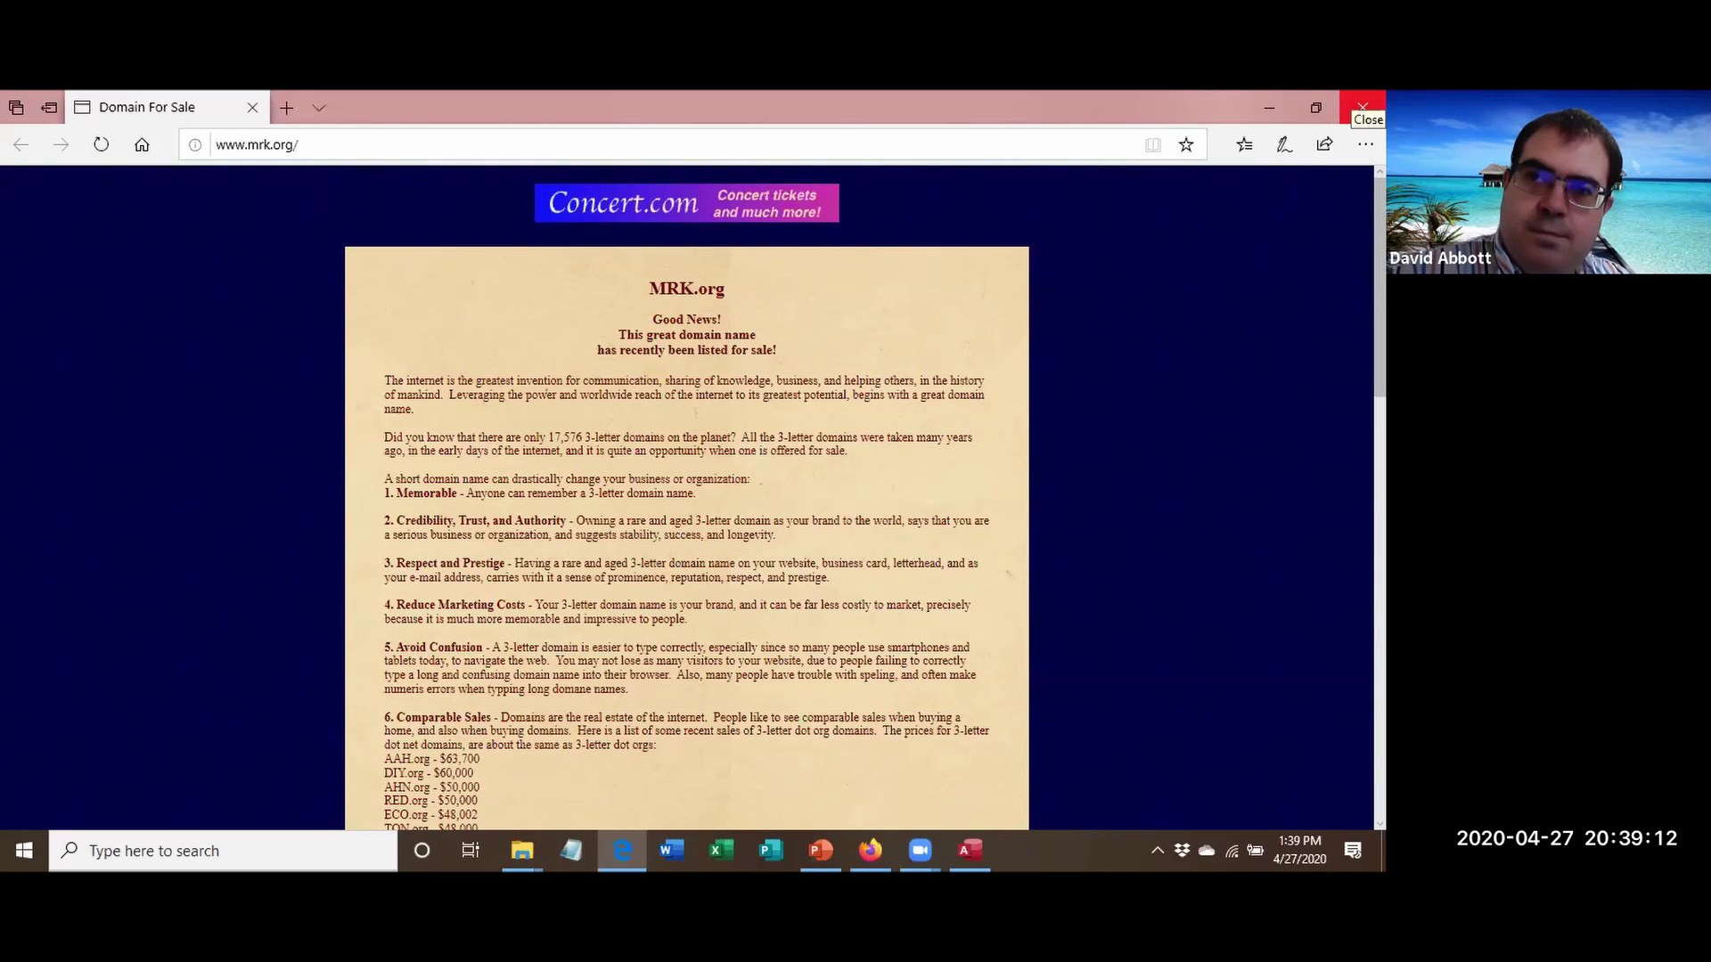
{"action": "left_click", "coordinate": [1361, 107]}
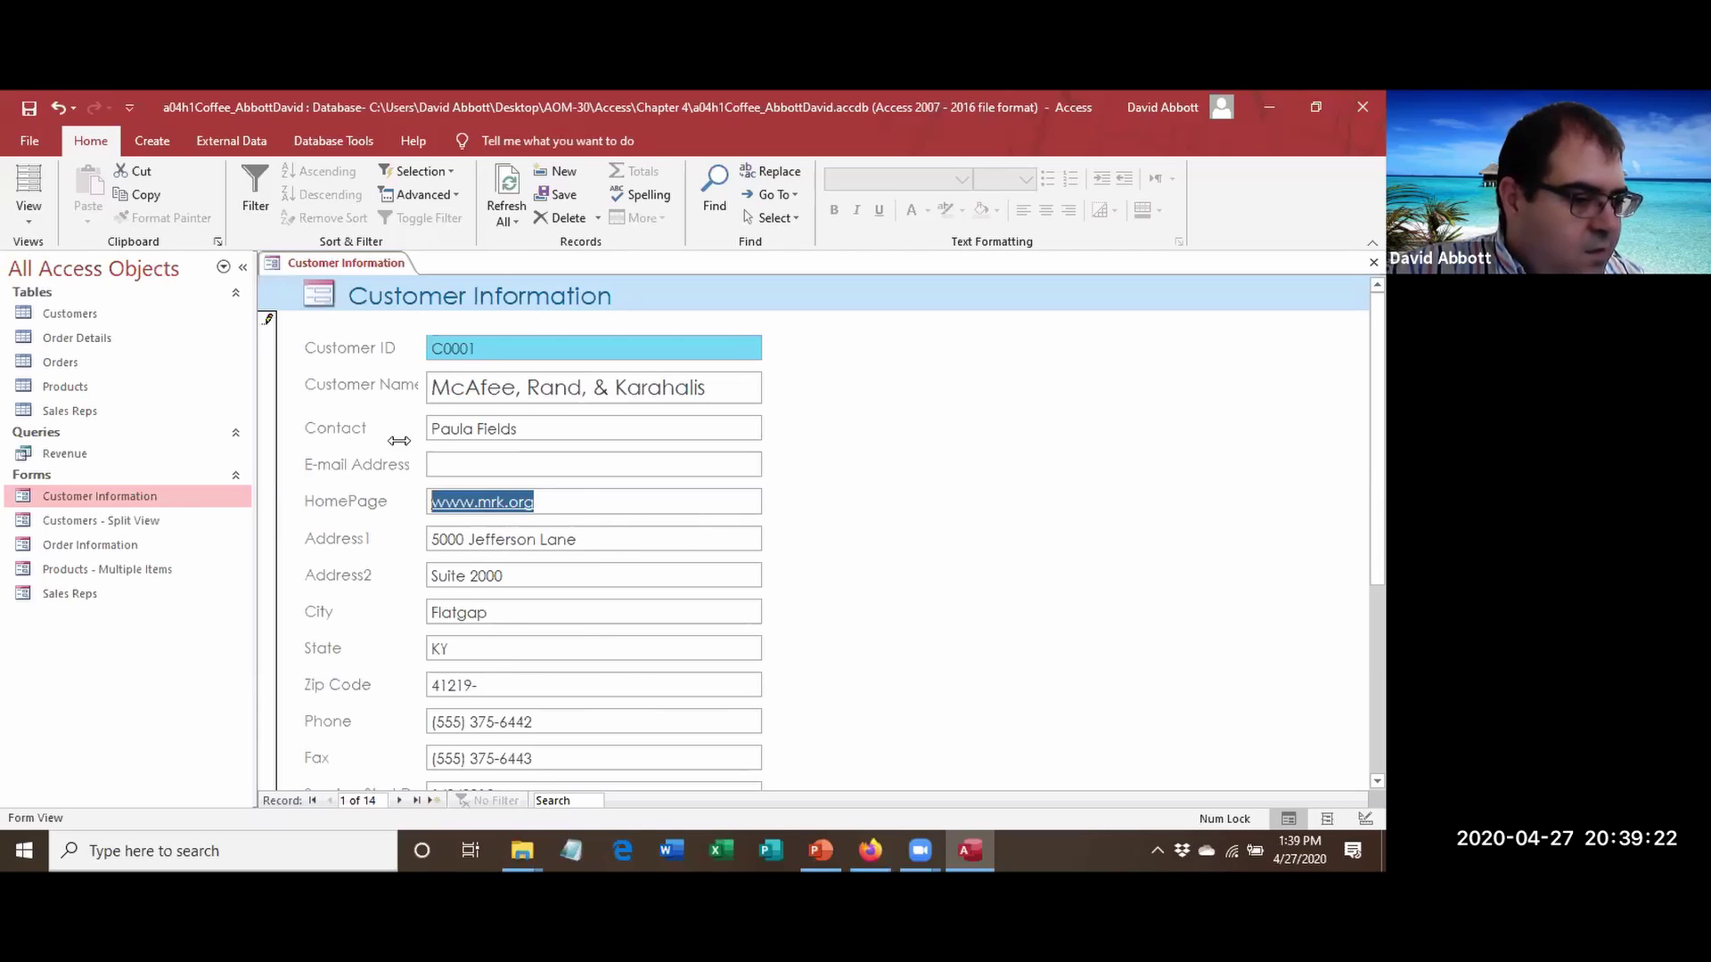
Save the Customer Information form from its tab menu, then close it.
{"action": "right_click", "coordinate": [363, 272]}
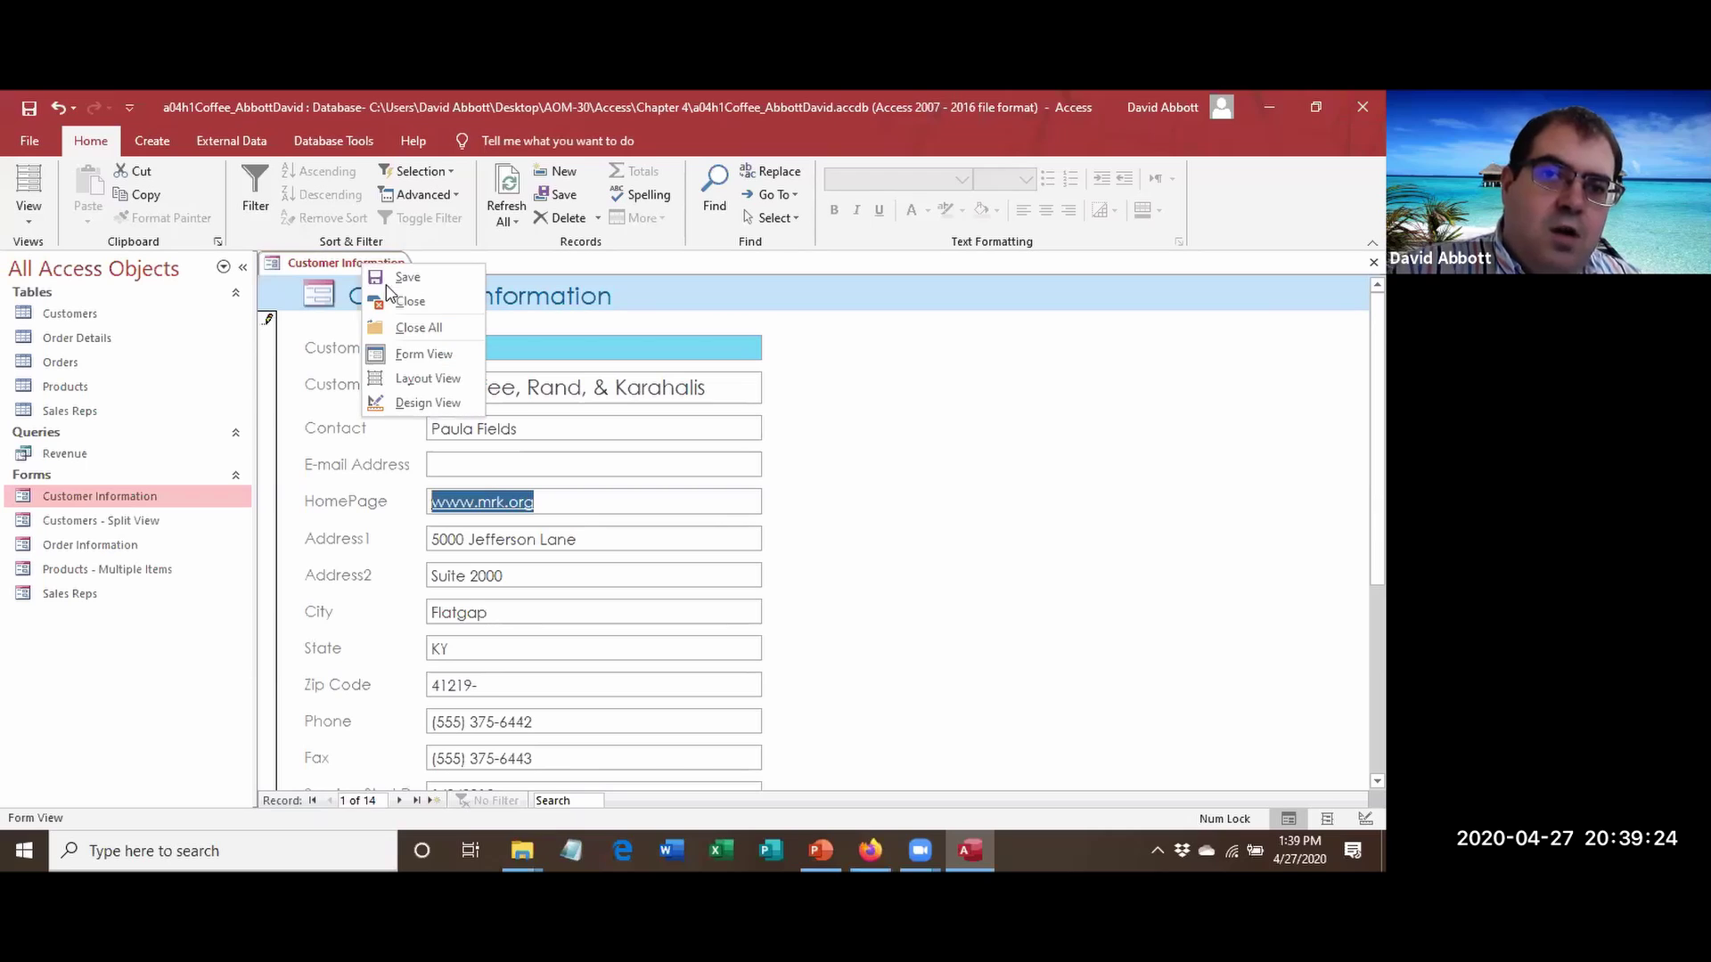
{"action": "left_click", "coordinate": [392, 281]}
{"action": "right_click", "coordinate": [360, 264]}
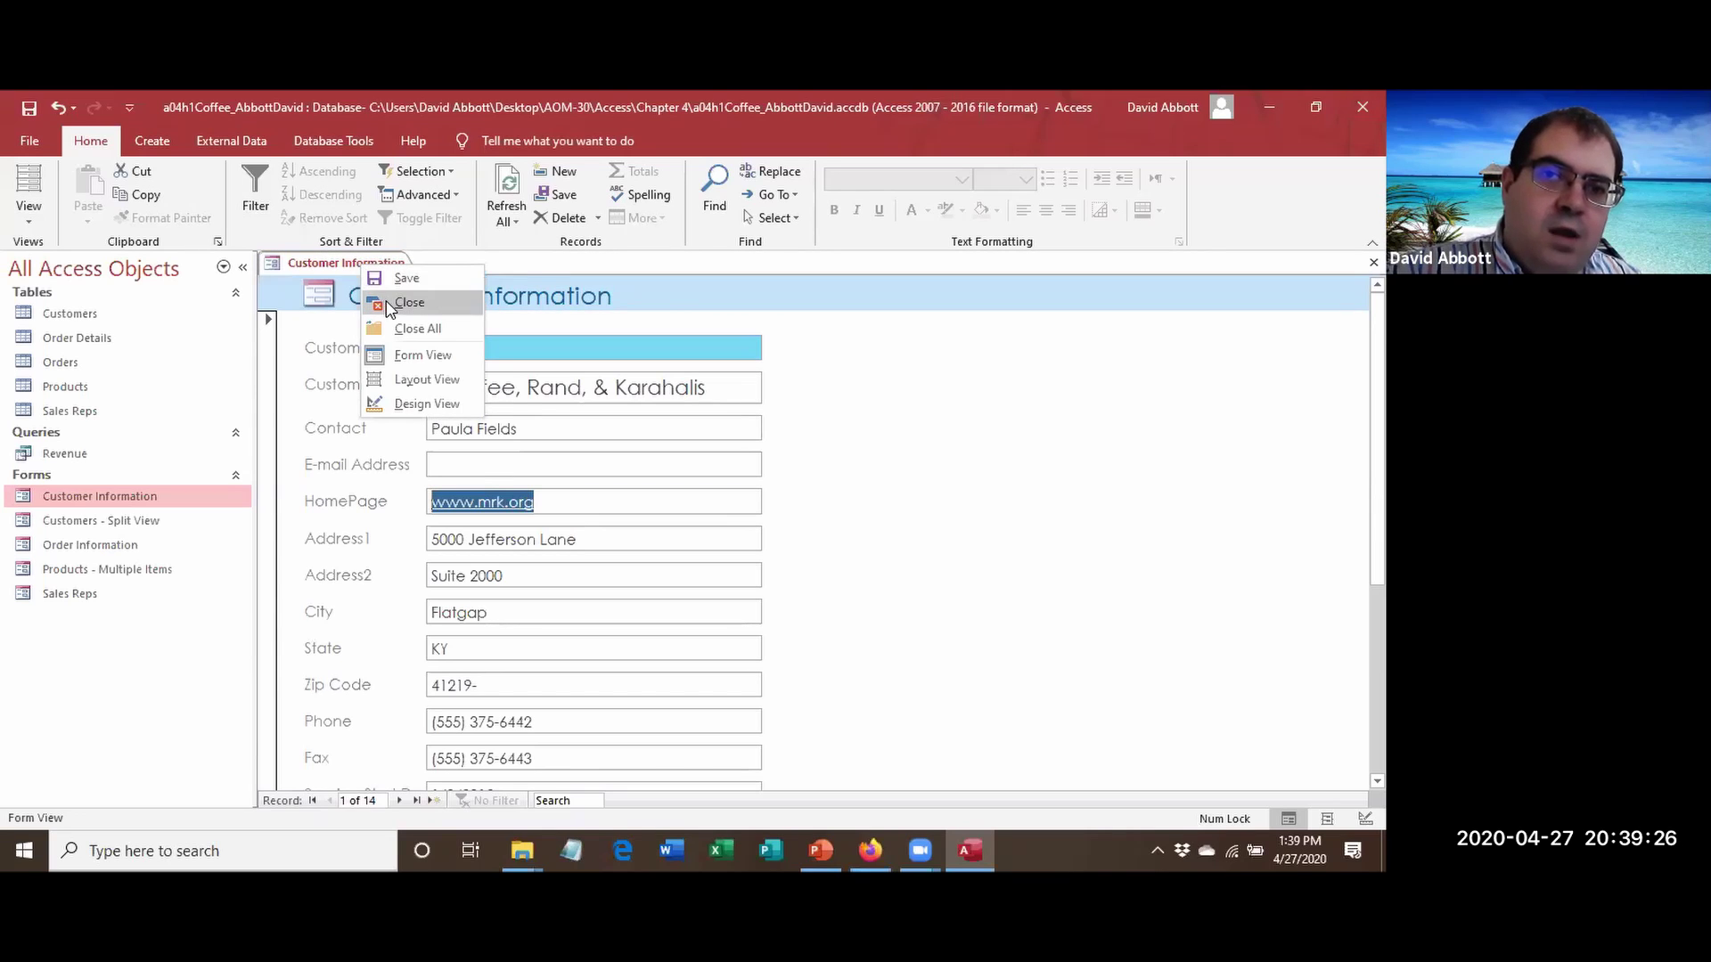
{"action": "left_click", "coordinate": [389, 303]}
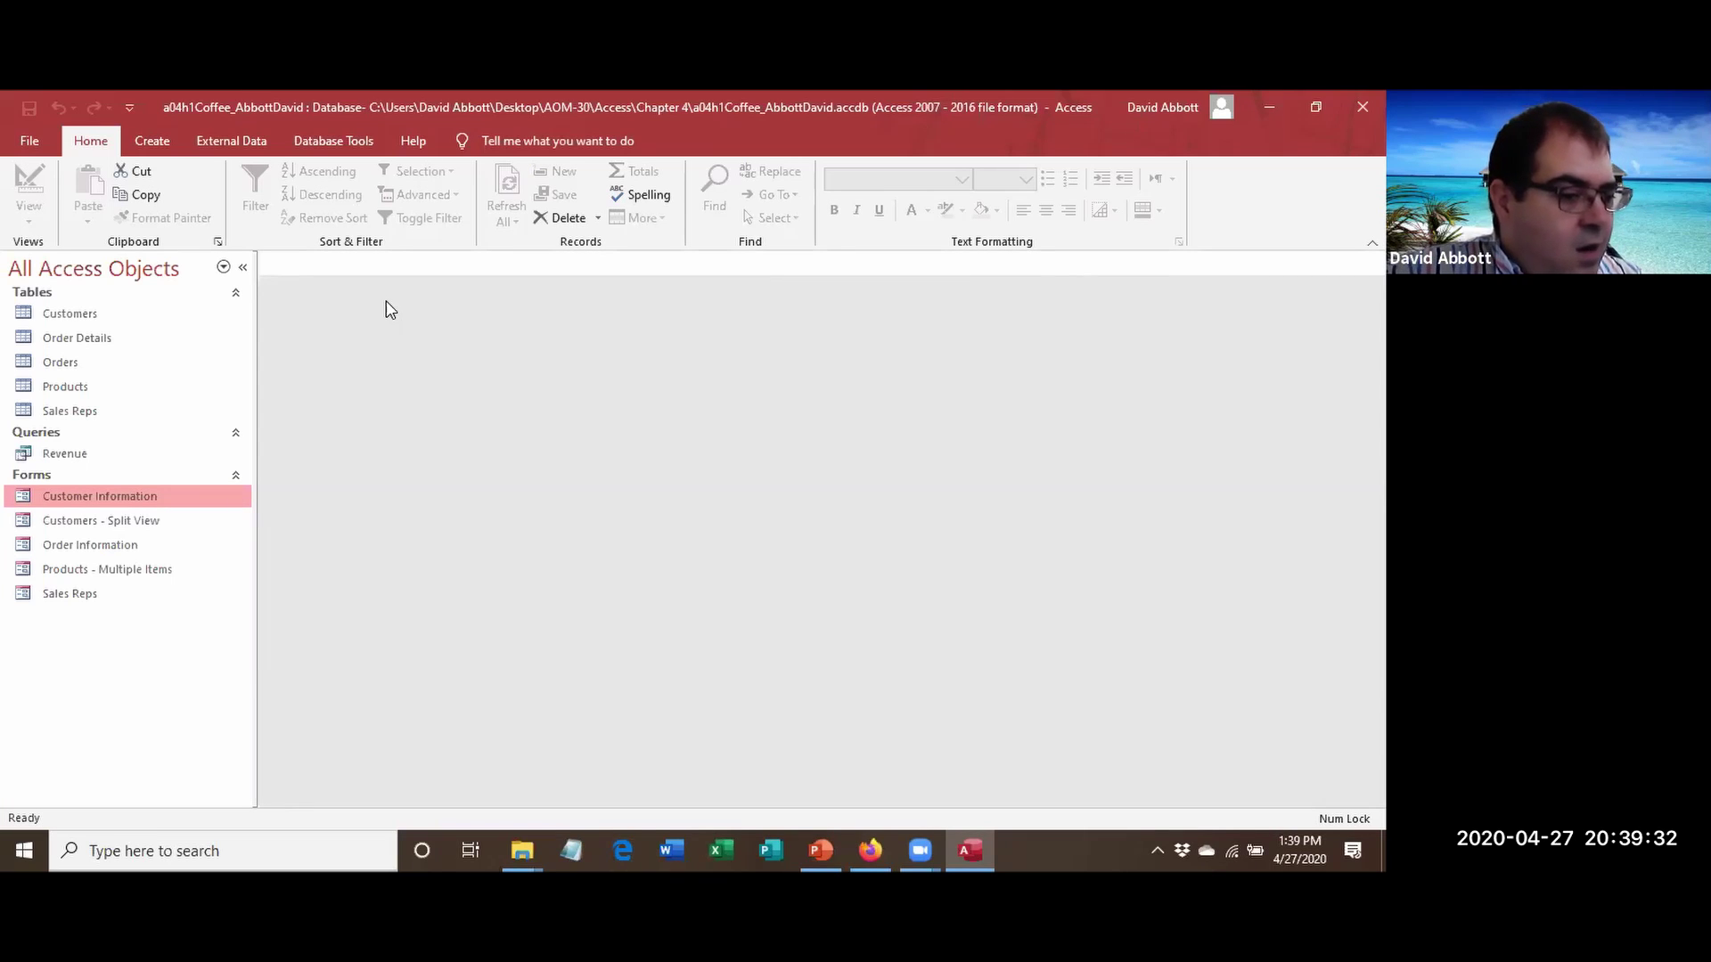
Build a new Revenue form from the Revenue query with the Create > Form command.
{"action": "left_click", "coordinate": [124, 456]}
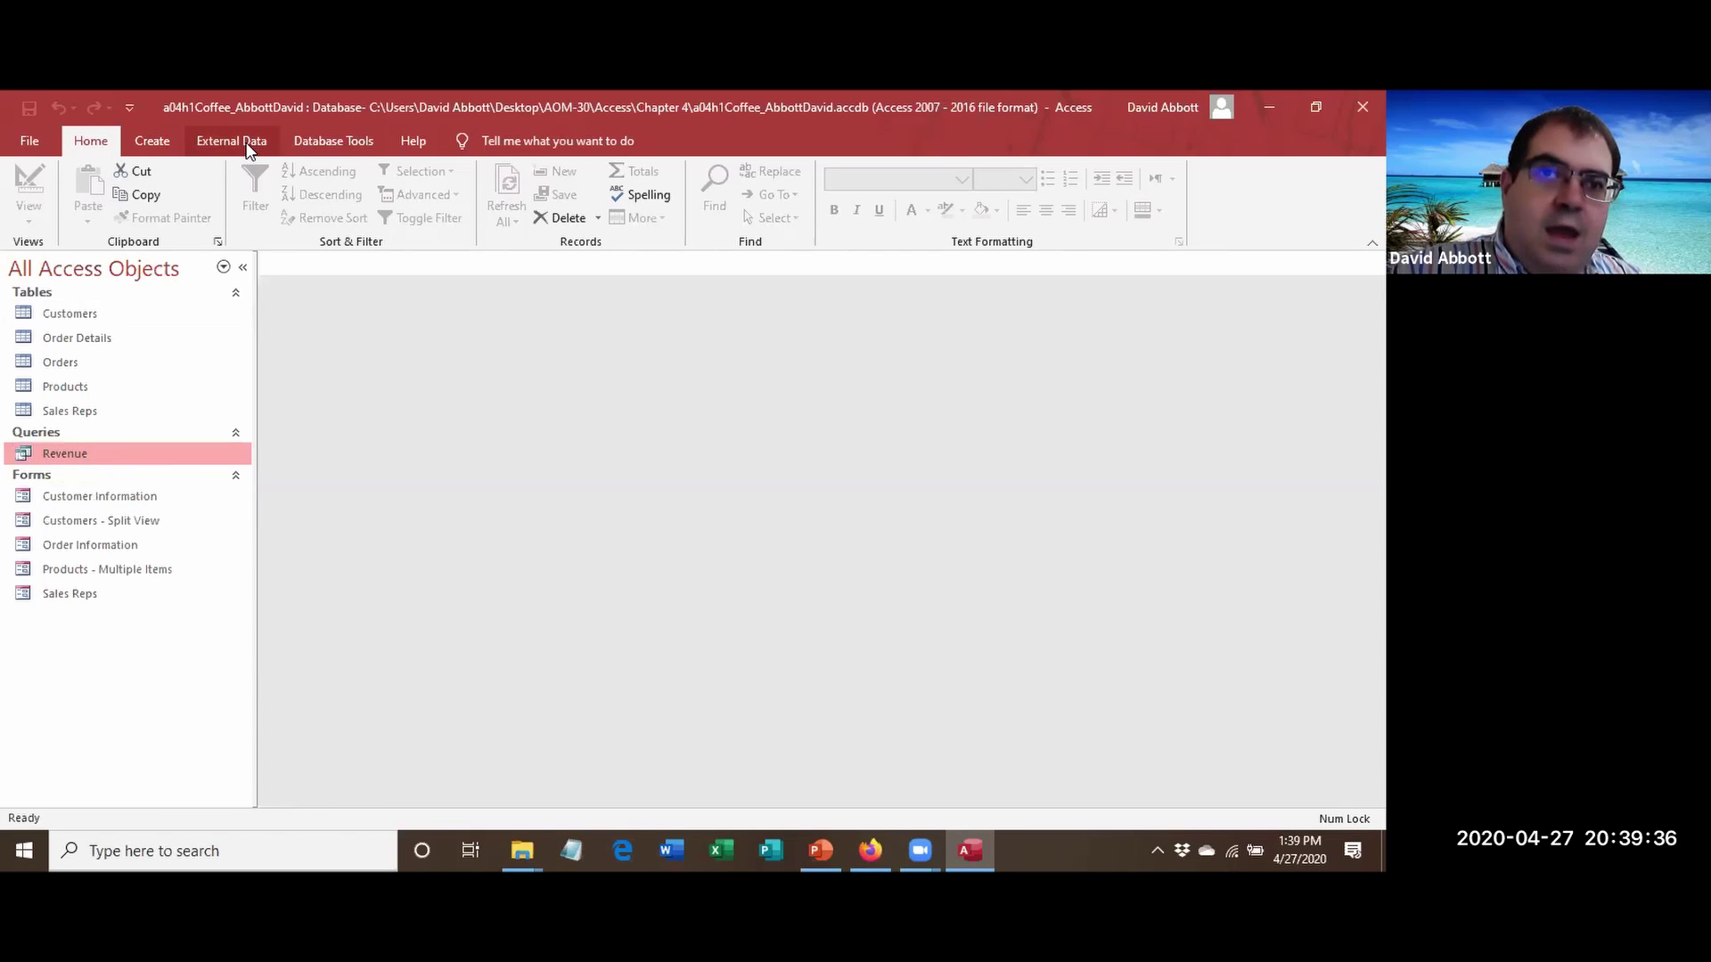
{"action": "left_click", "coordinate": [153, 142]}
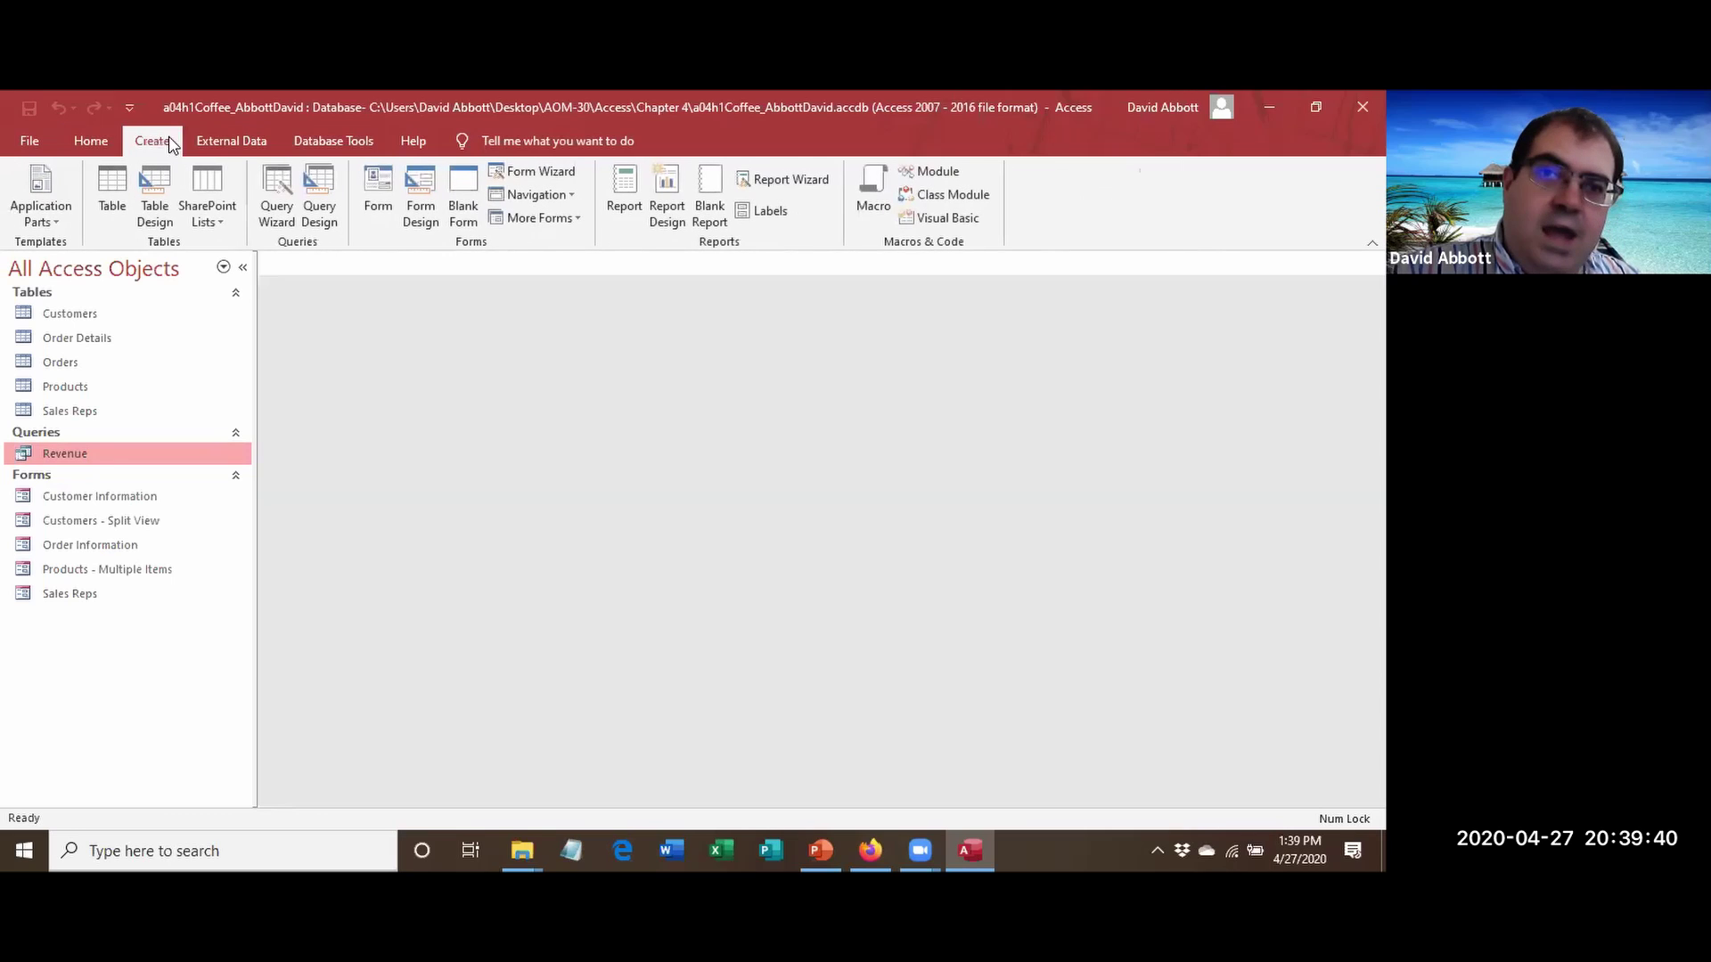
{"action": "left_click", "coordinate": [375, 210]}
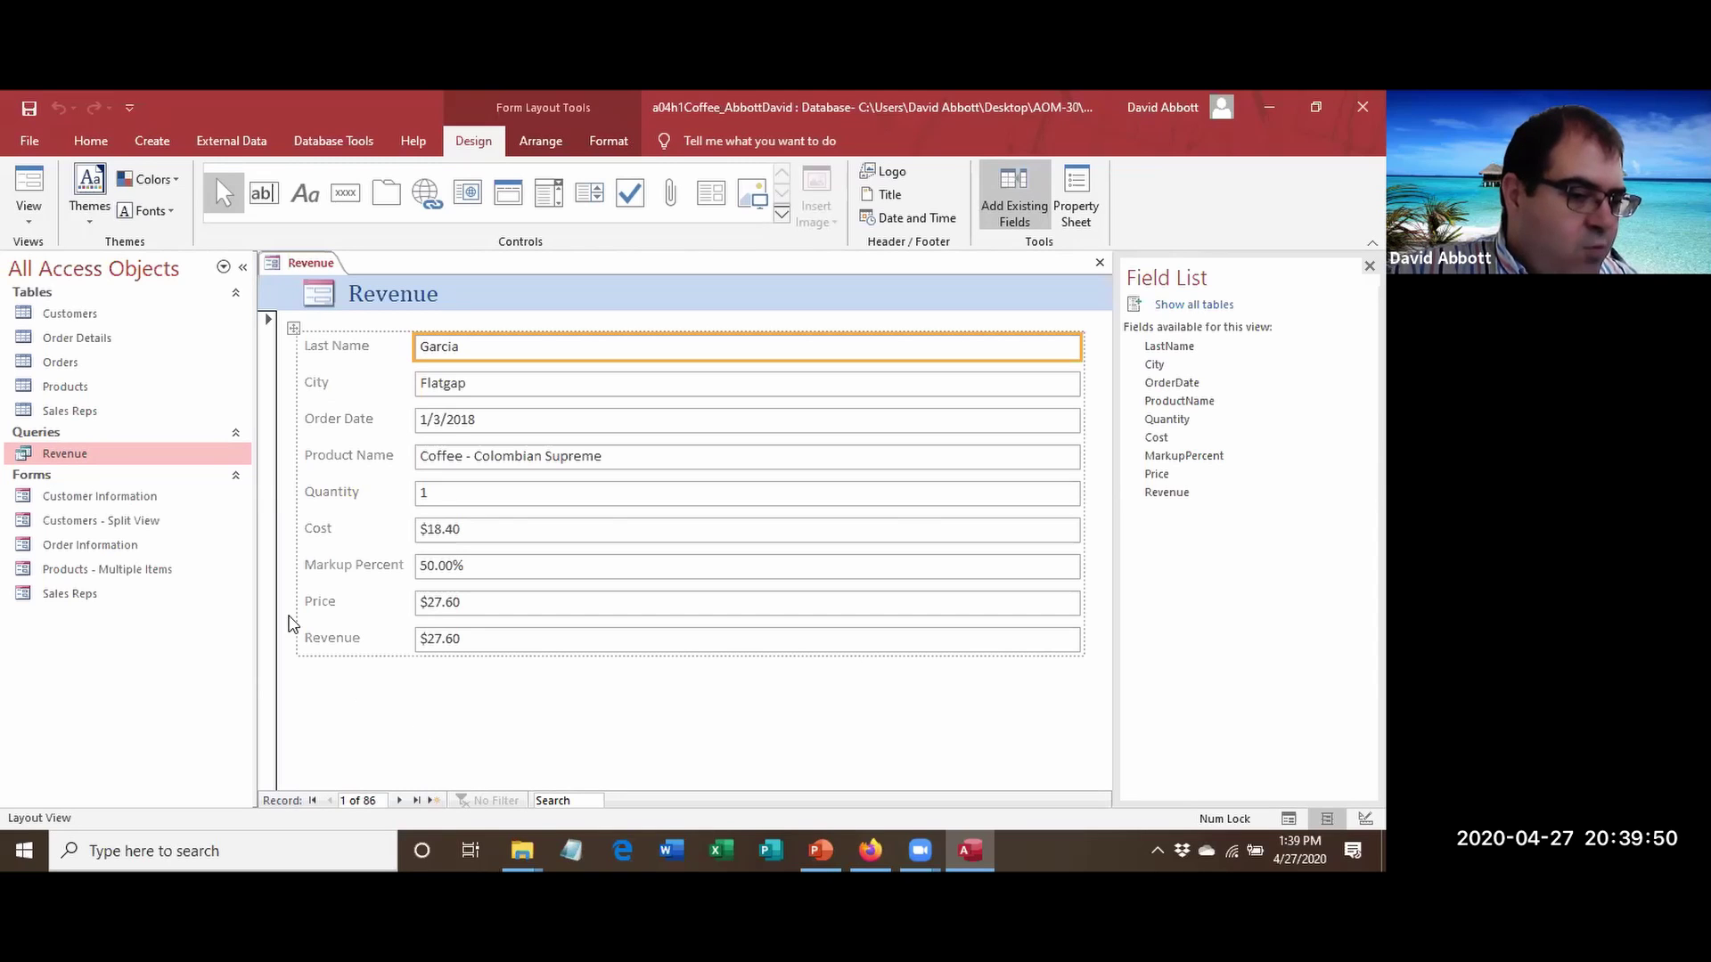
Switch the Revenue form to Design View and close the Field List.
{"action": "left_click", "coordinate": [32, 217]}
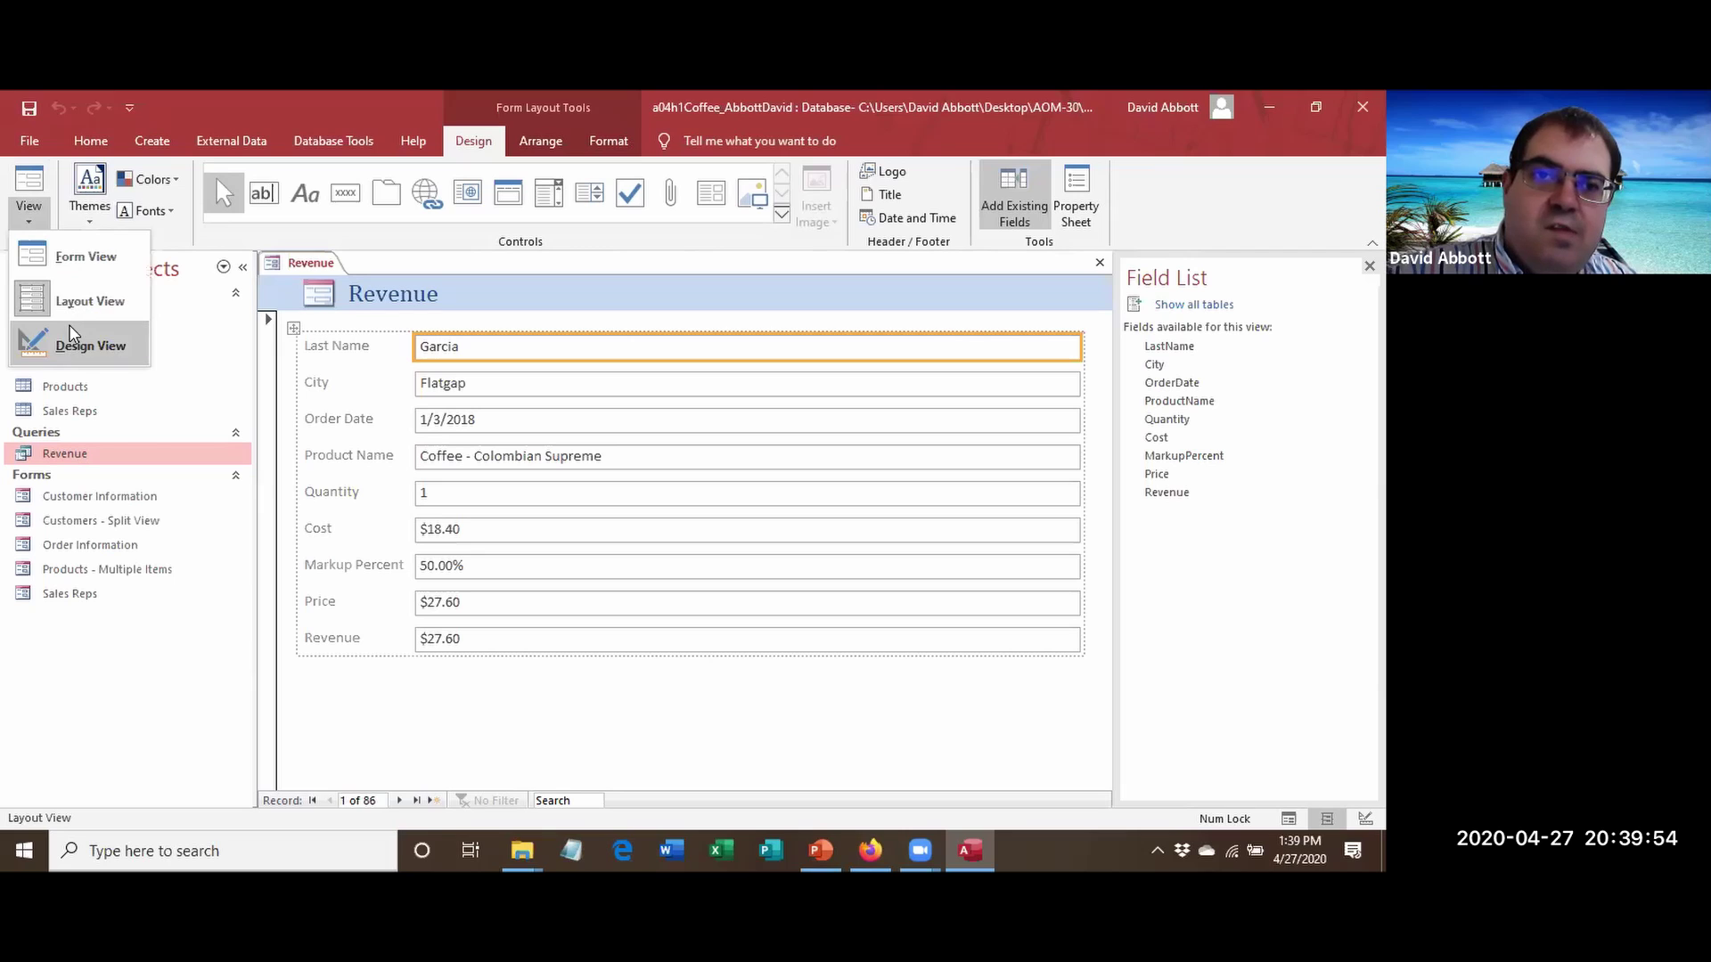
{"action": "left_click", "coordinate": [72, 331]}
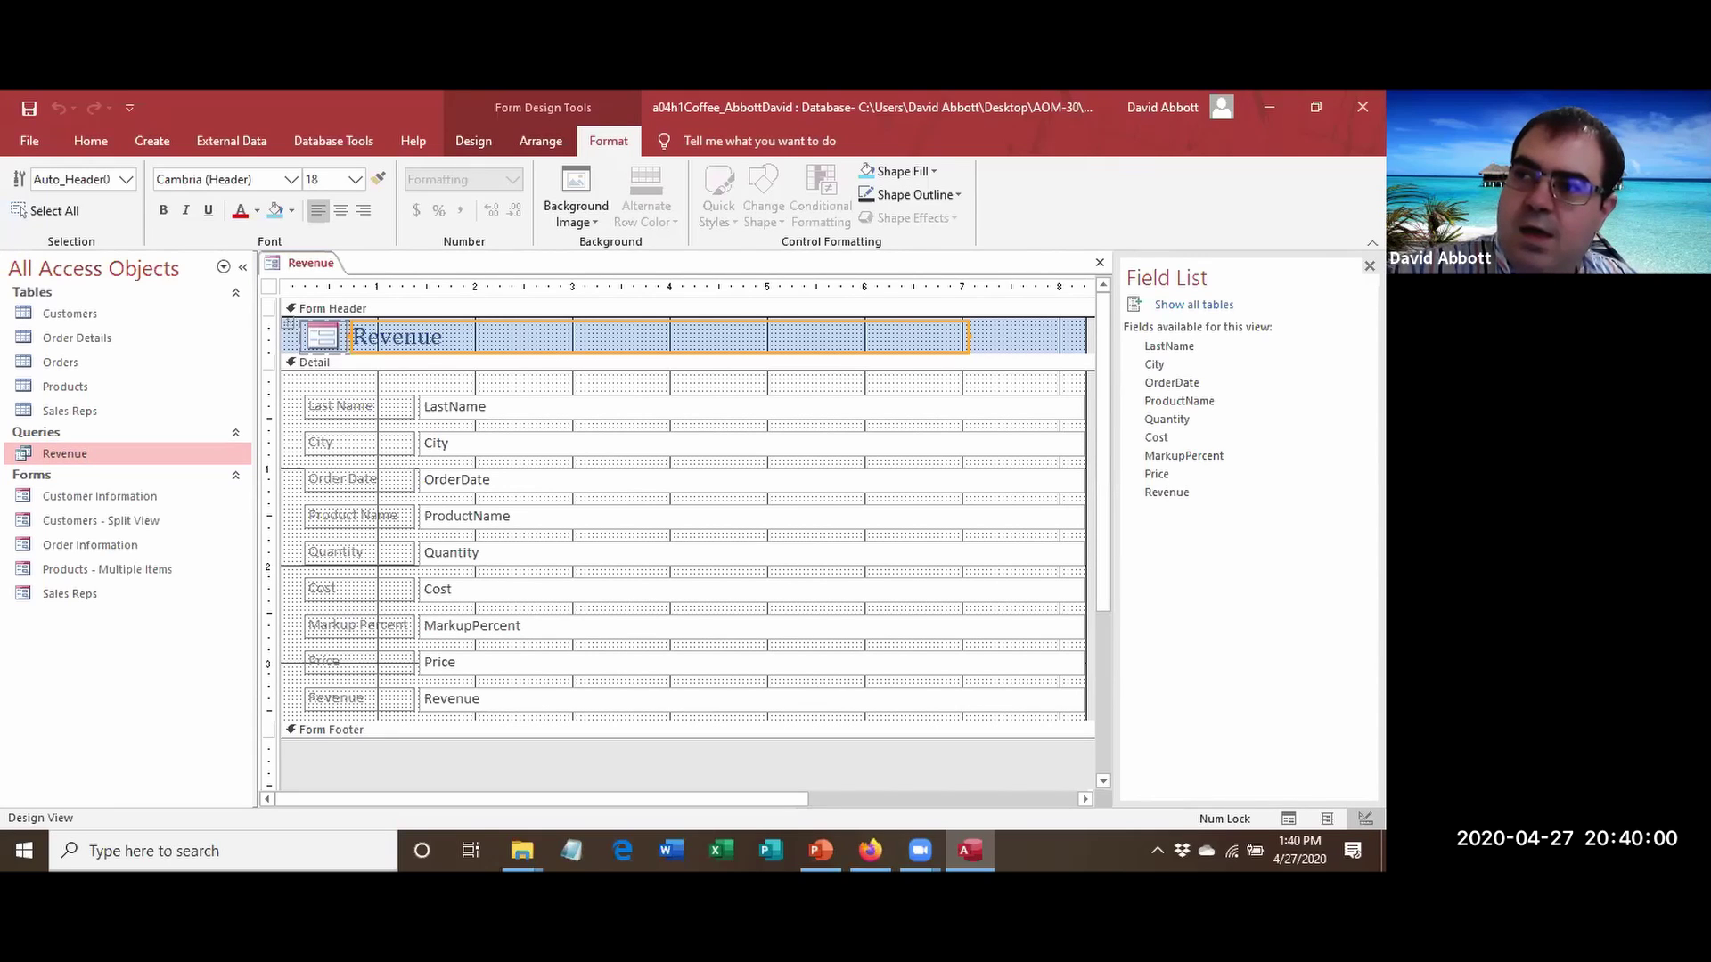
{"action": "left_click", "coordinate": [1370, 266]}
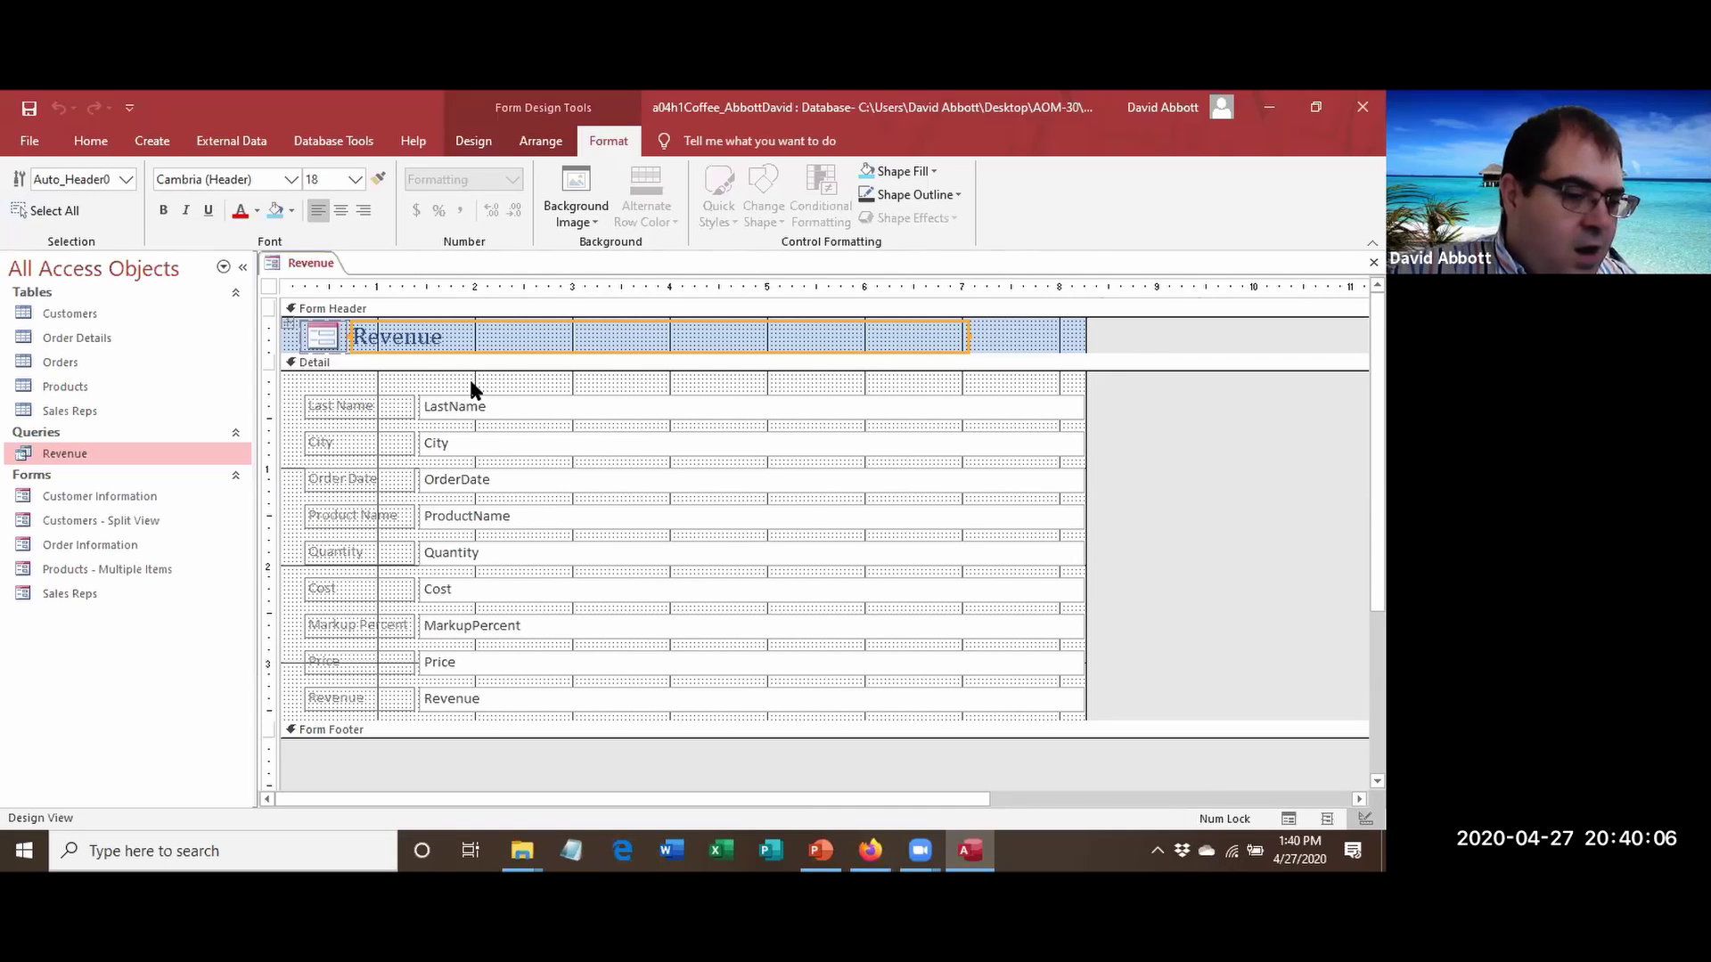
Select the nine labels, Last Name through Revenue, in the Detail section.
{"action": "left_click", "coordinate": [346, 411]}
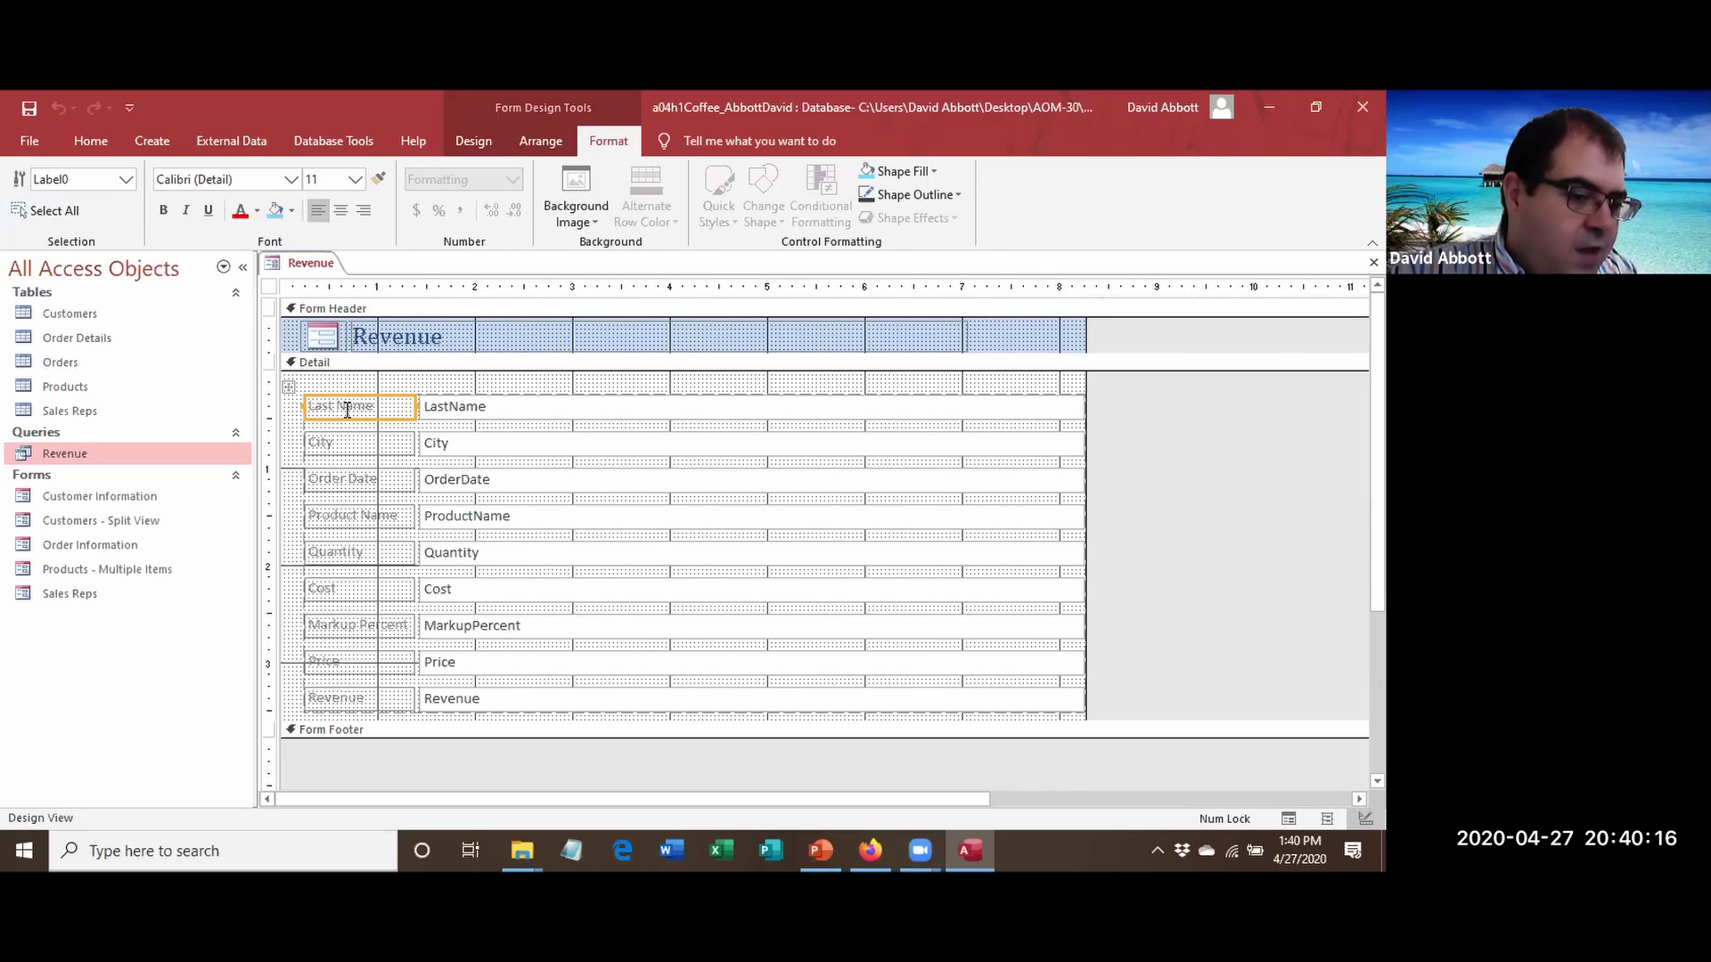
{"action": "left_click", "coordinate": [350, 445], "text": "shift"}
{"action": "left_click", "coordinate": [364, 482], "text": "shift"}
{"action": "left_click", "coordinate": [367, 517], "text": "shift"}
{"action": "left_click", "coordinate": [371, 555], "text": "shift"}
{"action": "left_click", "coordinate": [372, 588], "text": "shift"}
{"action": "left_click", "coordinate": [374, 625], "text": "shift"}
{"action": "left_click", "coordinate": [382, 663], "text": "shift"}
{"action": "left_click", "coordinate": [381, 700], "text": "shift"}
Add the nine text boxes, Revenue up to LastName, to the selection.
{"action": "left_click", "coordinate": [432, 701], "text": "shift"}
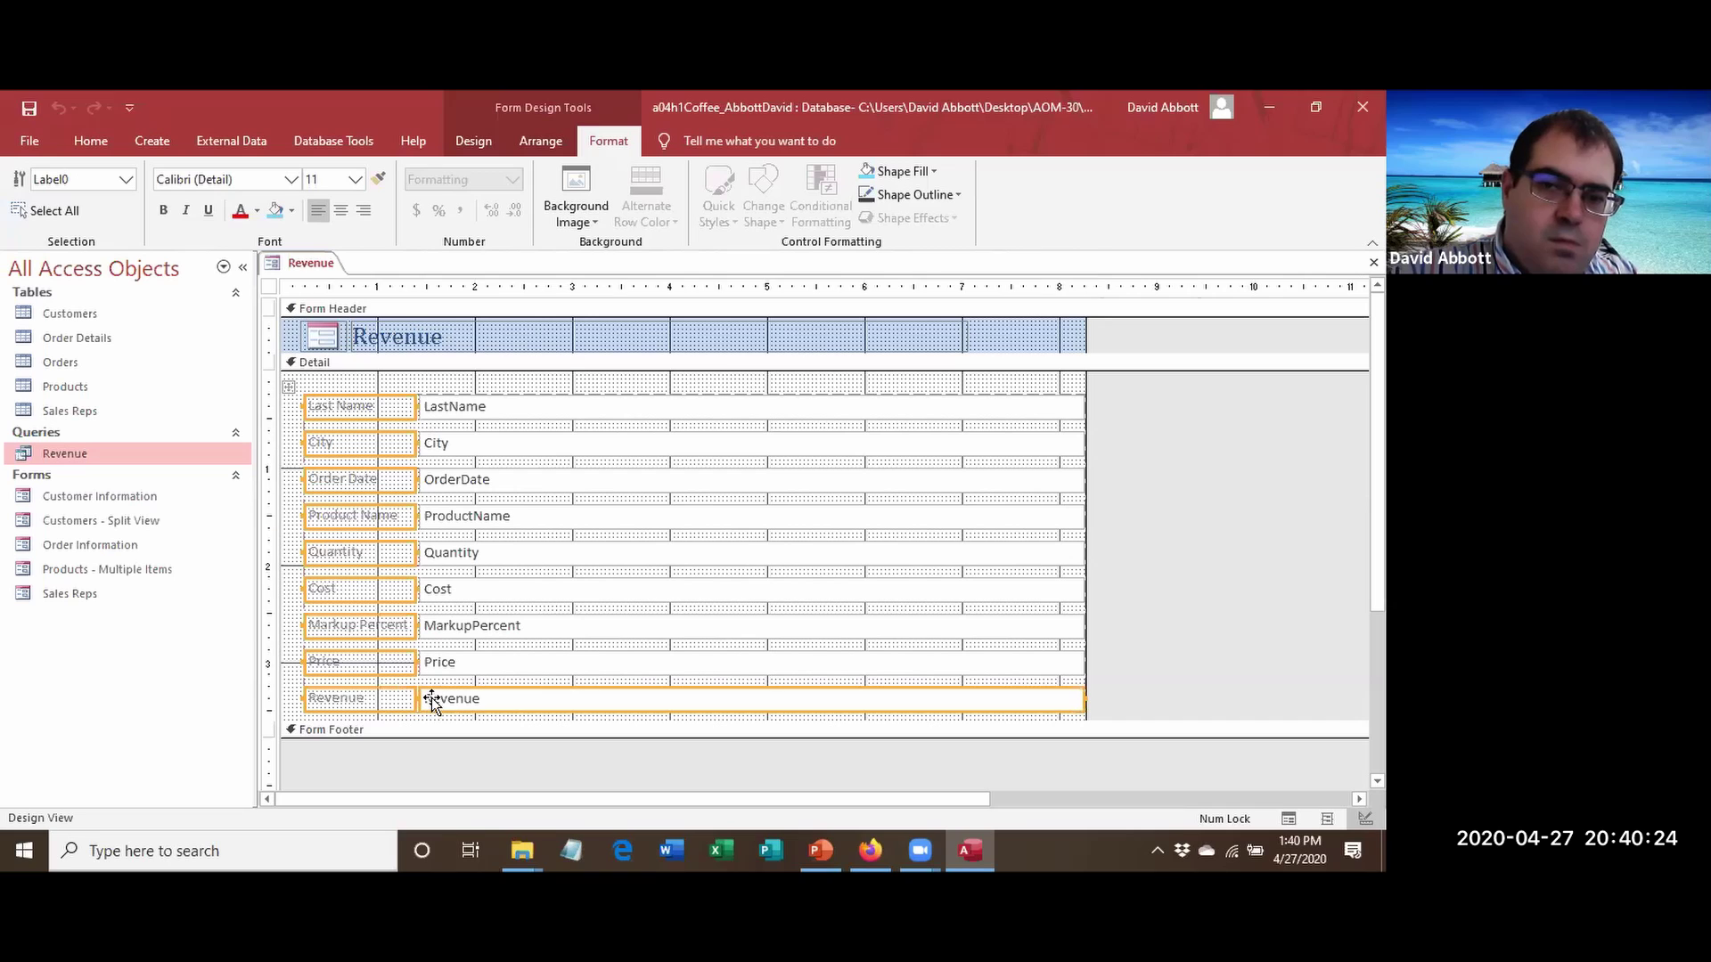
{"action": "left_click", "coordinate": [440, 662], "text": "shift"}
{"action": "left_click", "coordinate": [440, 627], "text": "shift"}
{"action": "left_click", "coordinate": [443, 589], "text": "shift"}
{"action": "left_click", "coordinate": [458, 553], "text": "shift"}
{"action": "left_click", "coordinate": [463, 517], "text": "shift"}
{"action": "left_click", "coordinate": [463, 481], "text": "shift"}
{"action": "left_click", "coordinate": [467, 446], "text": "shift"}
{"action": "left_click", "coordinate": [467, 403], "text": "shift"}
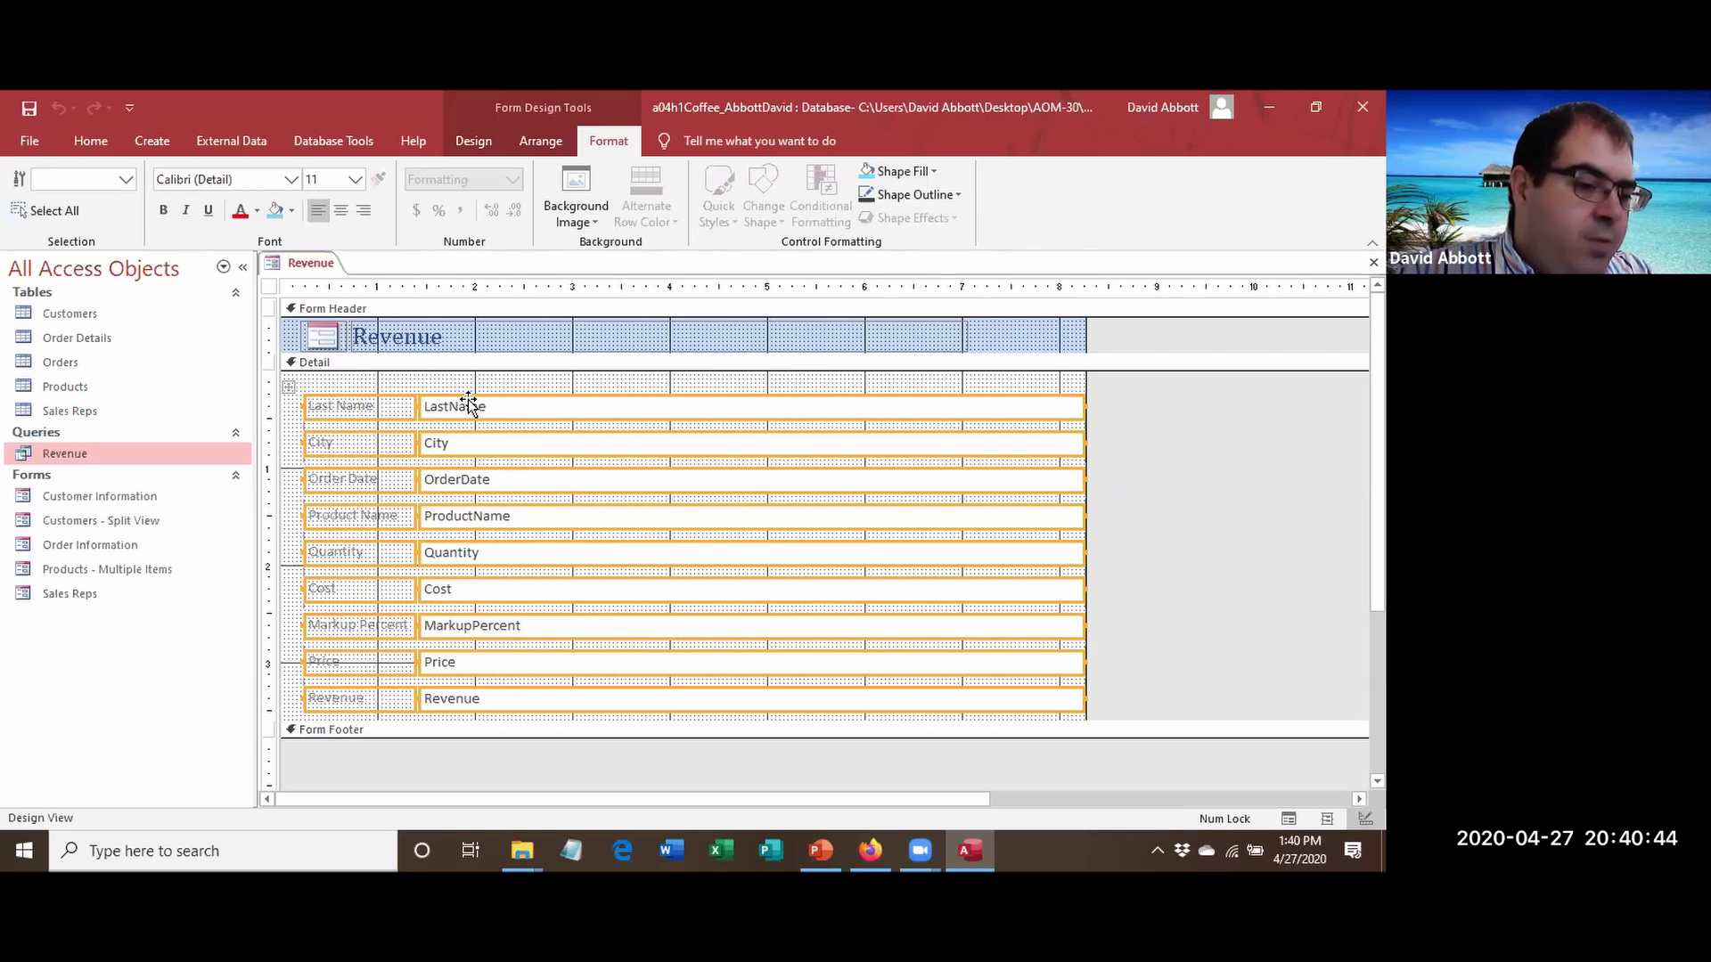
Remove the stacked layout from the selected controls on the Arrange tab, then deselect them.
{"action": "left_click", "coordinate": [534, 146]}
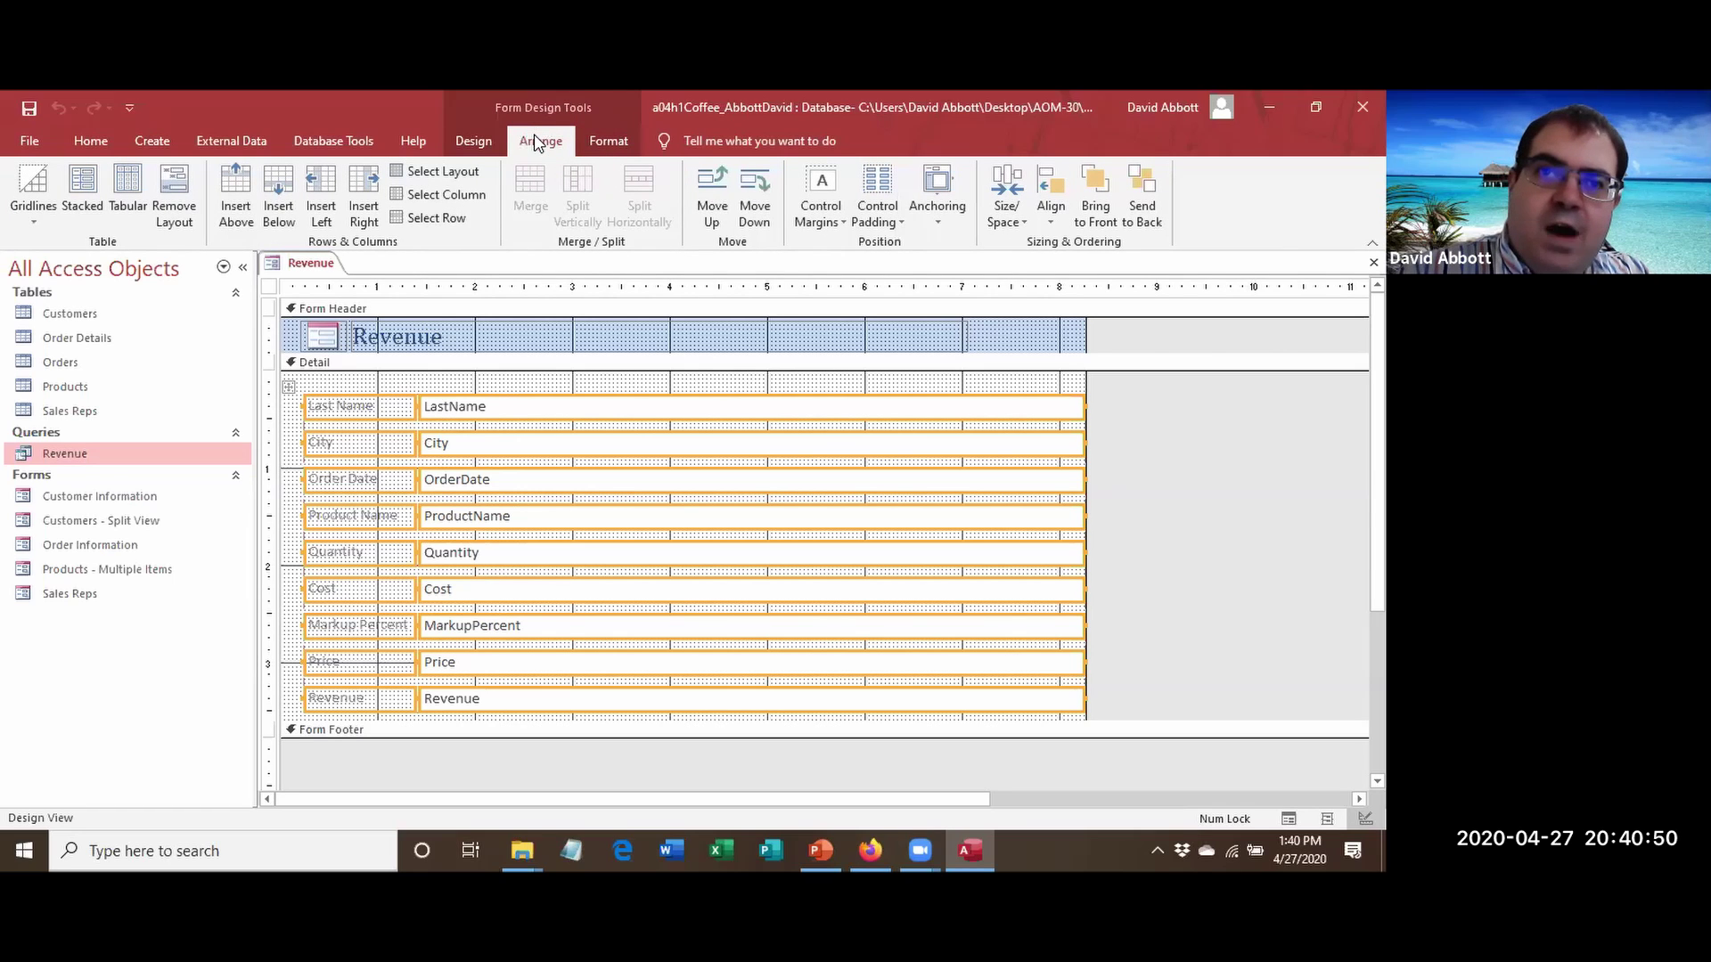
{"action": "left_click", "coordinate": [175, 204]}
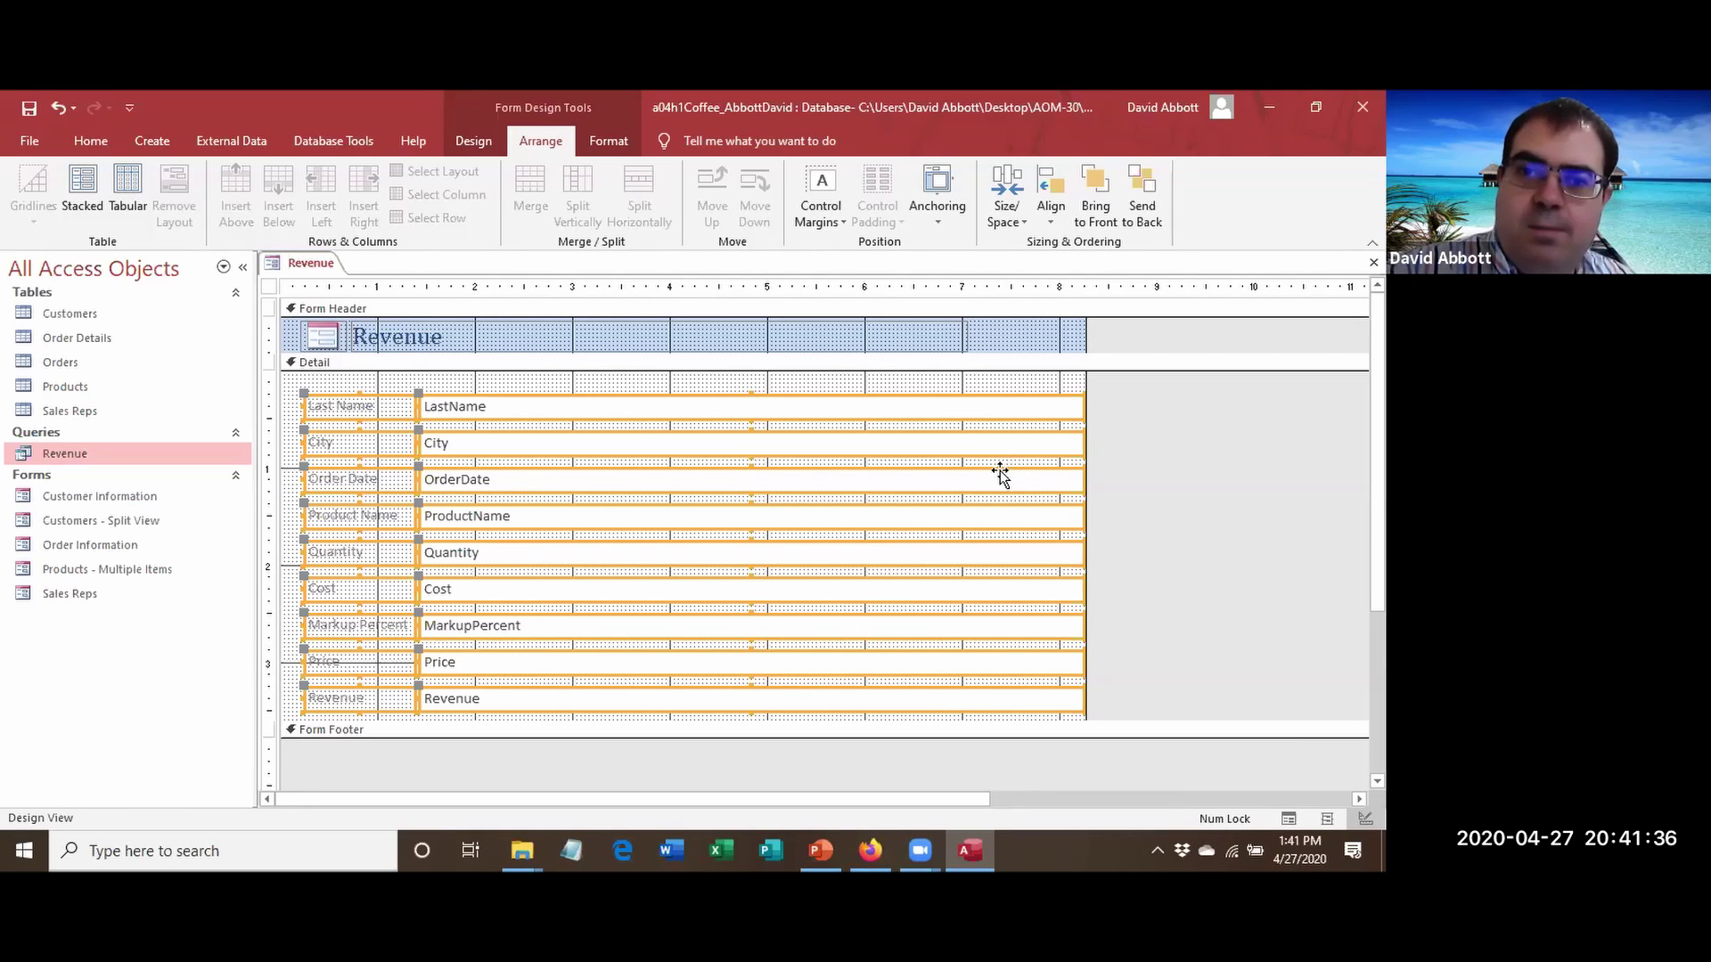
{"action": "left_click", "coordinate": [741, 383]}
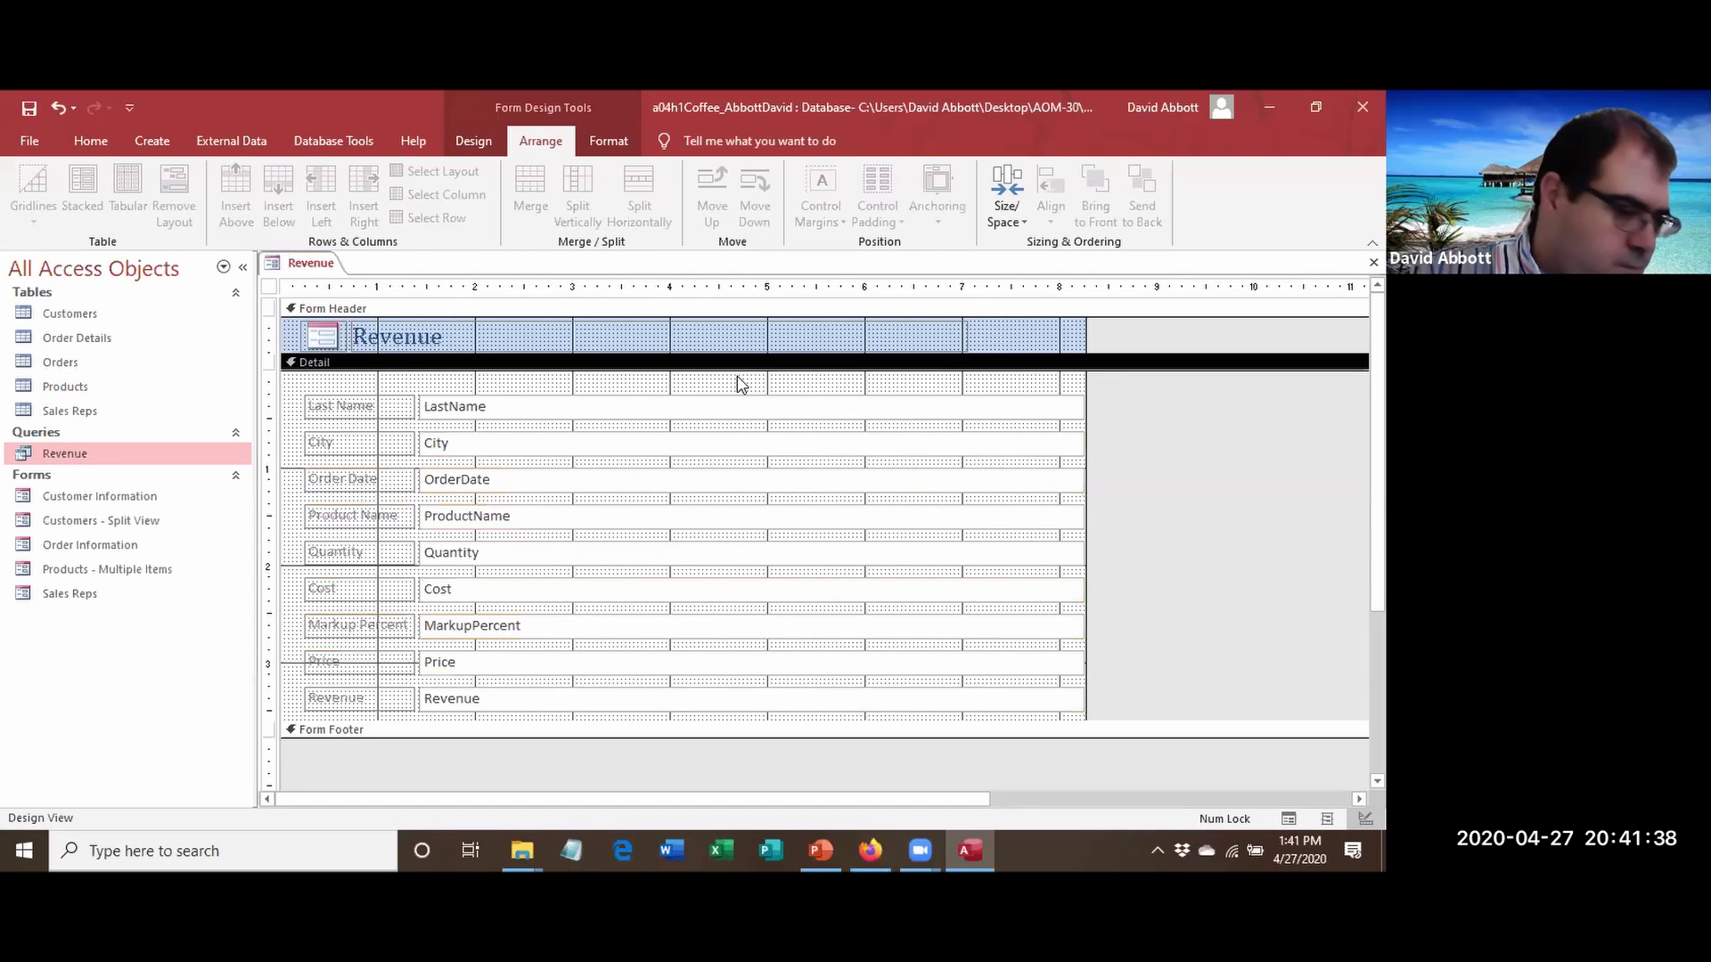
Narrow the LastName, City and OrderDate text boxes, keeping ProductName at medium width.
{"action": "left_click", "coordinate": [842, 403]}
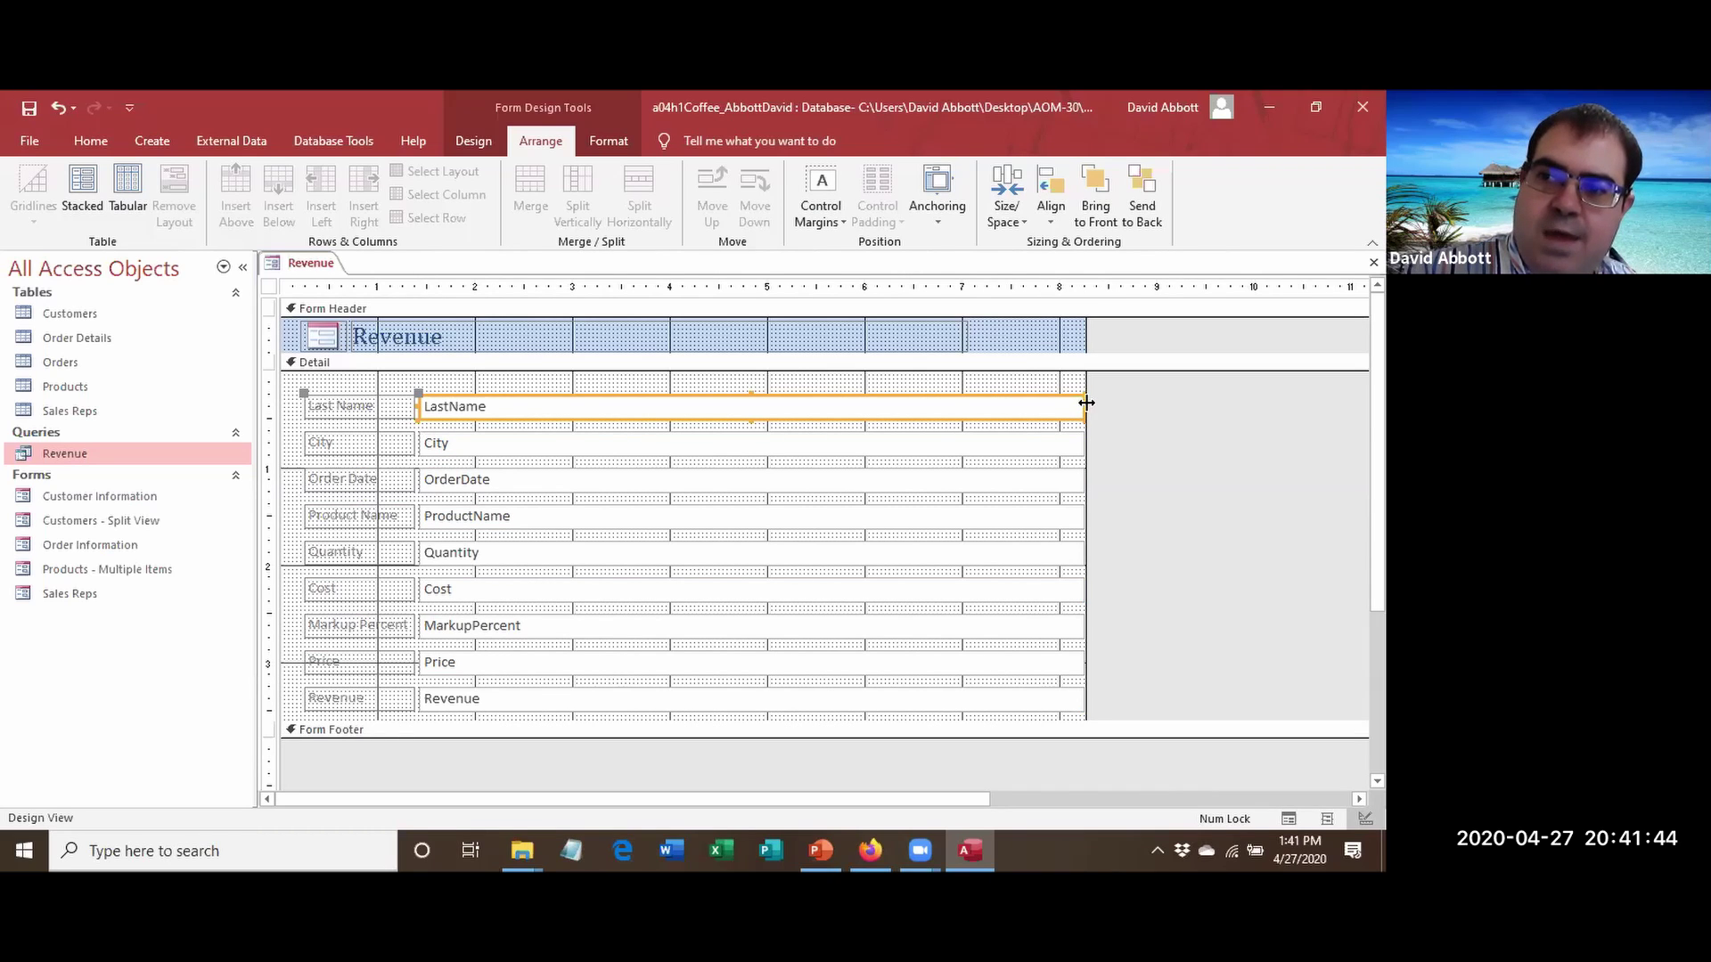
{"action": "left_click_drag", "start_coordinate": [1082, 407], "coordinate": [526, 438]}
{"action": "left_click", "coordinate": [927, 450]}
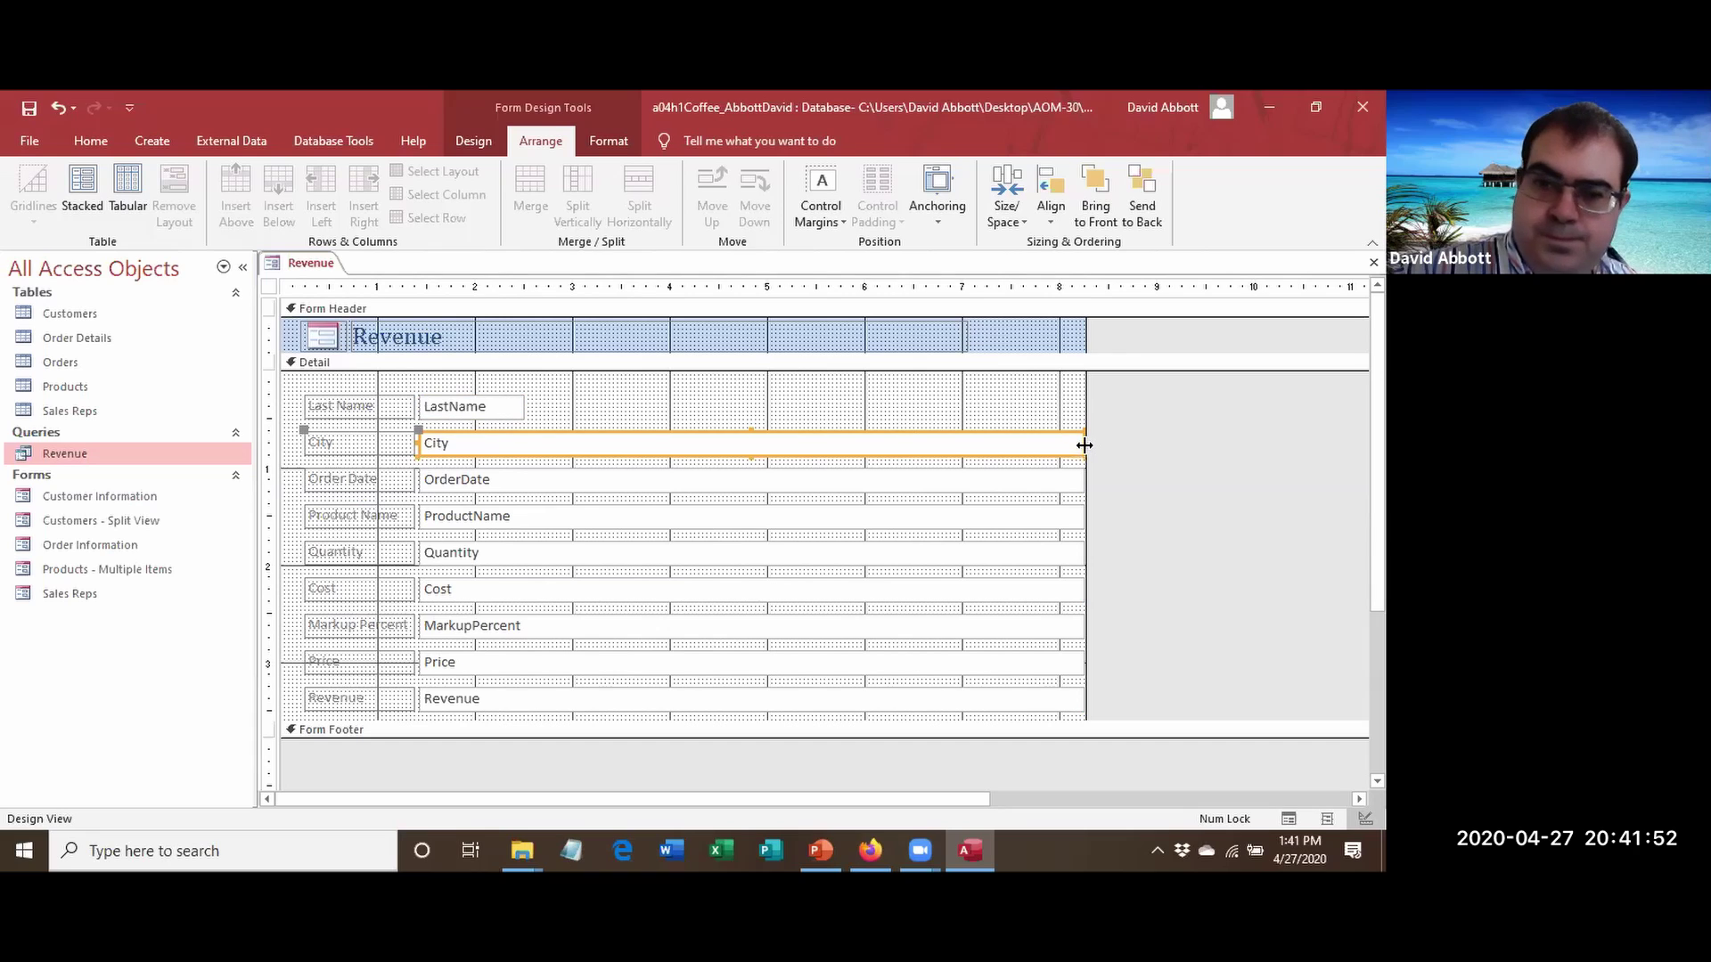
{"action": "left_click_drag", "start_coordinate": [1083, 446], "coordinate": [526, 480]}
{"action": "left_click", "coordinate": [540, 489]}
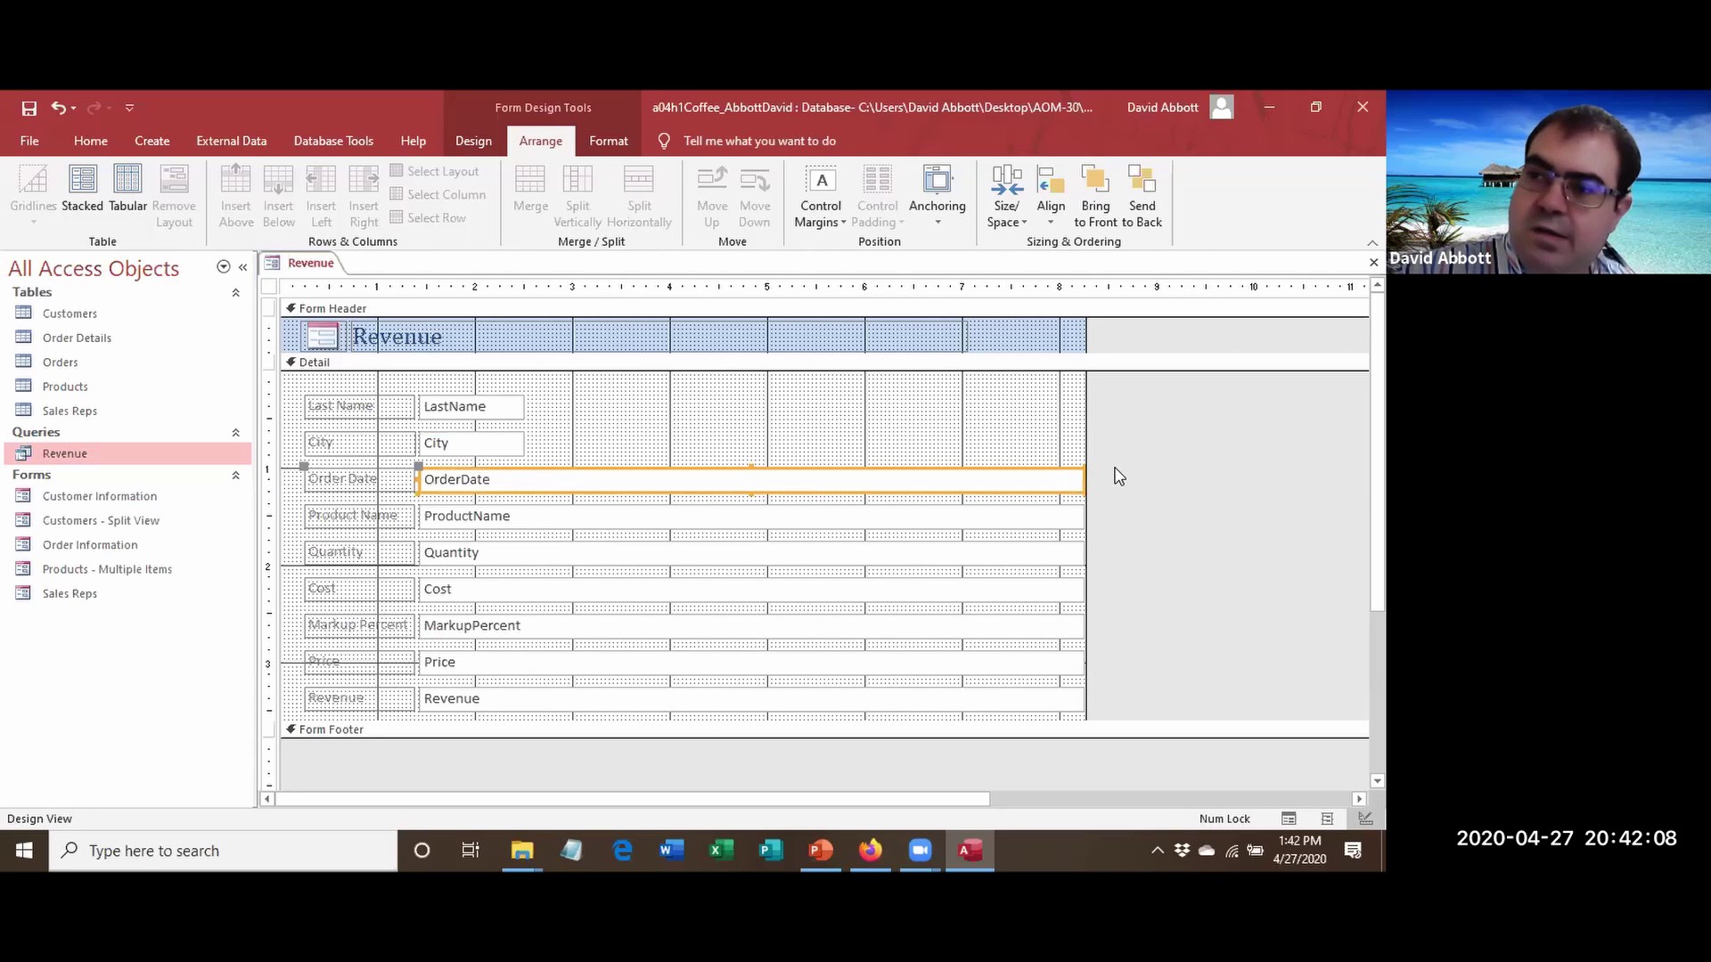
{"action": "left_click_drag", "start_coordinate": [1083, 481], "coordinate": [526, 544]}
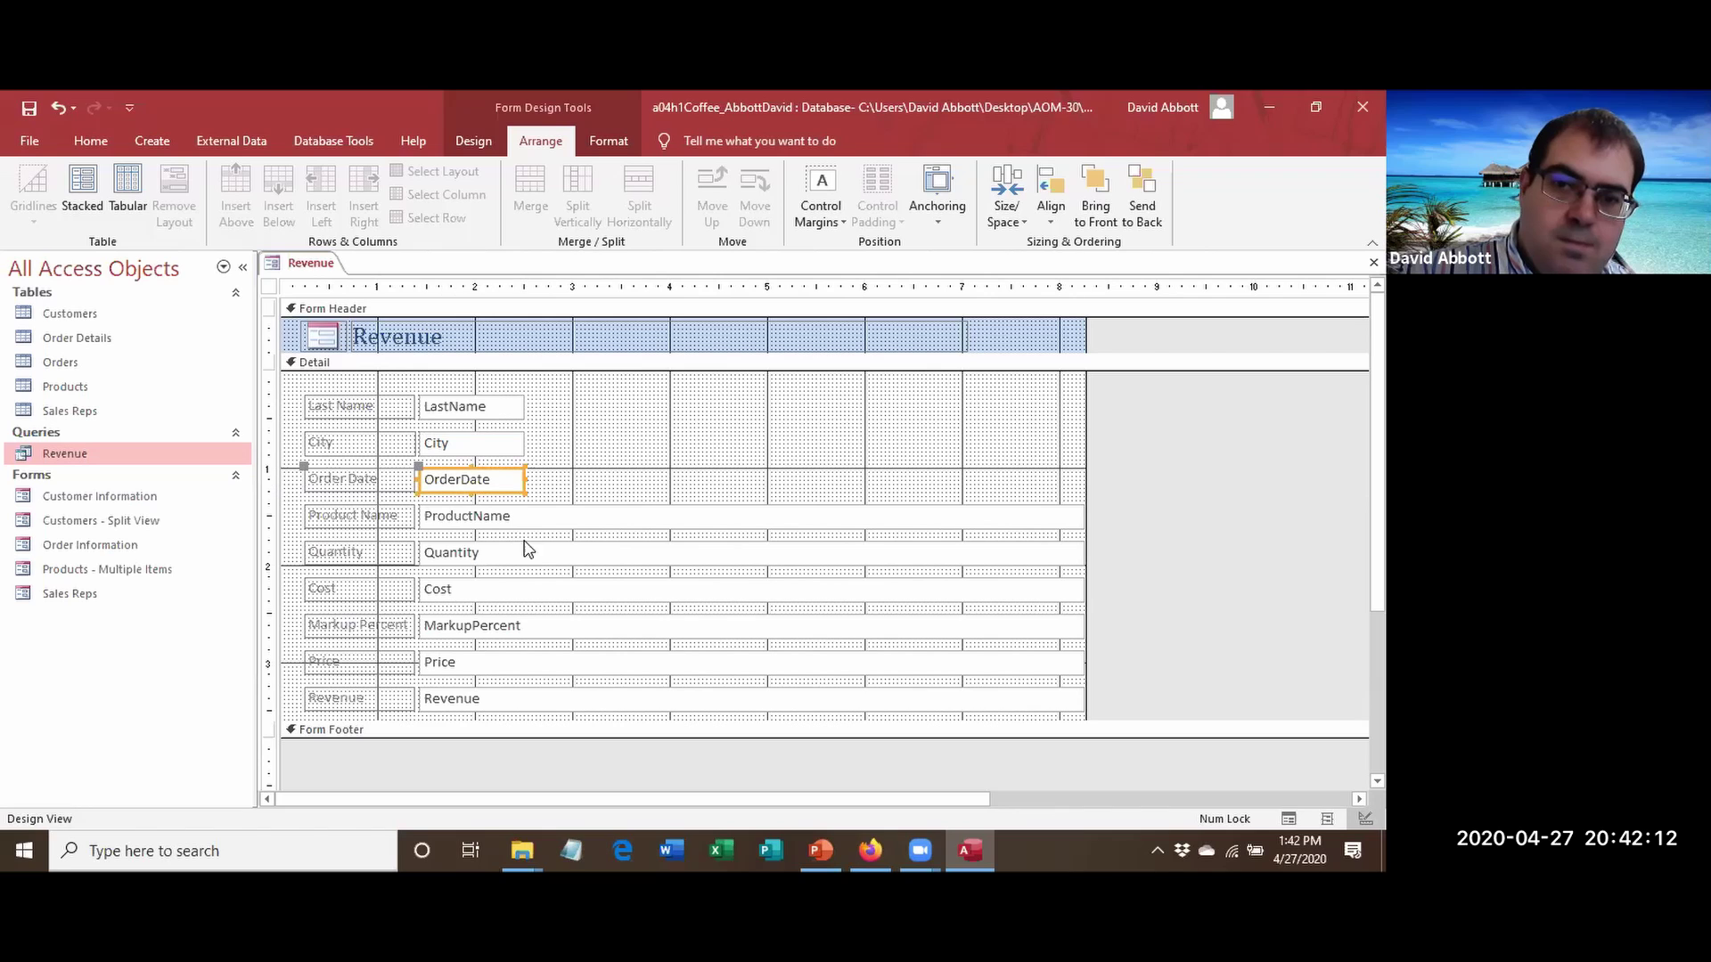
{"action": "left_click", "coordinate": [537, 518]}
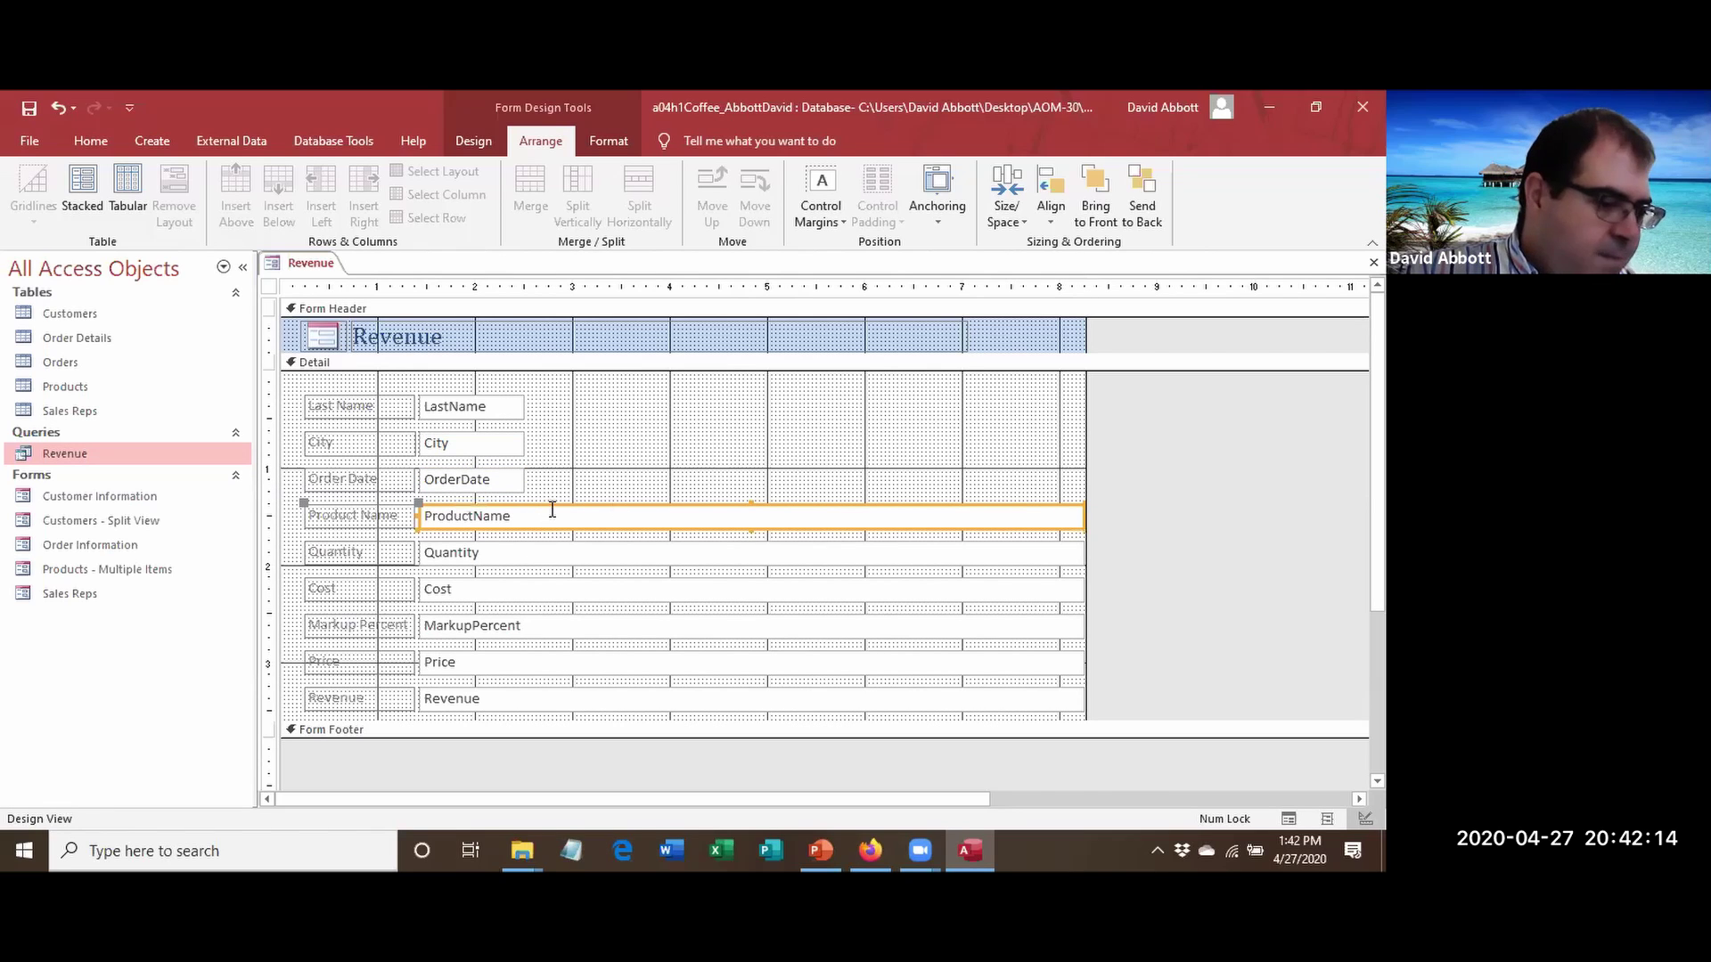
{"action": "left_click_drag", "start_coordinate": [1081, 512], "coordinate": [679, 541]}
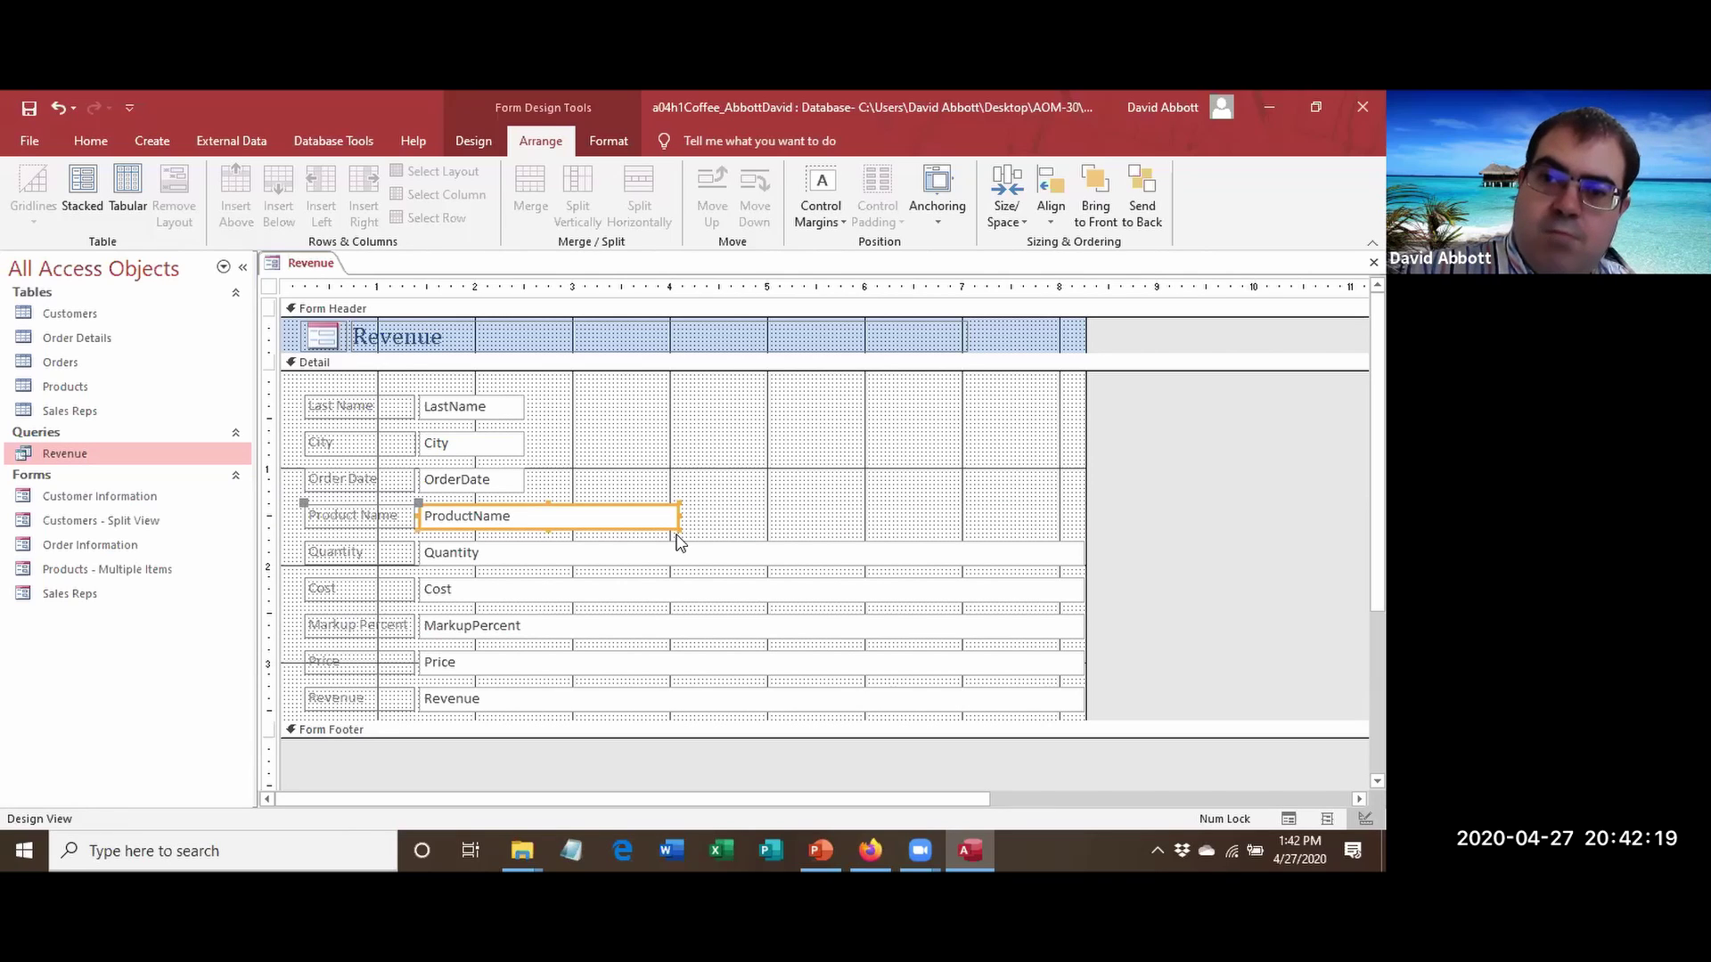
Narrow the Quantity, Cost, MarkupPercent and Price text boxes to fit their contents.
{"action": "left_click", "coordinate": [799, 552]}
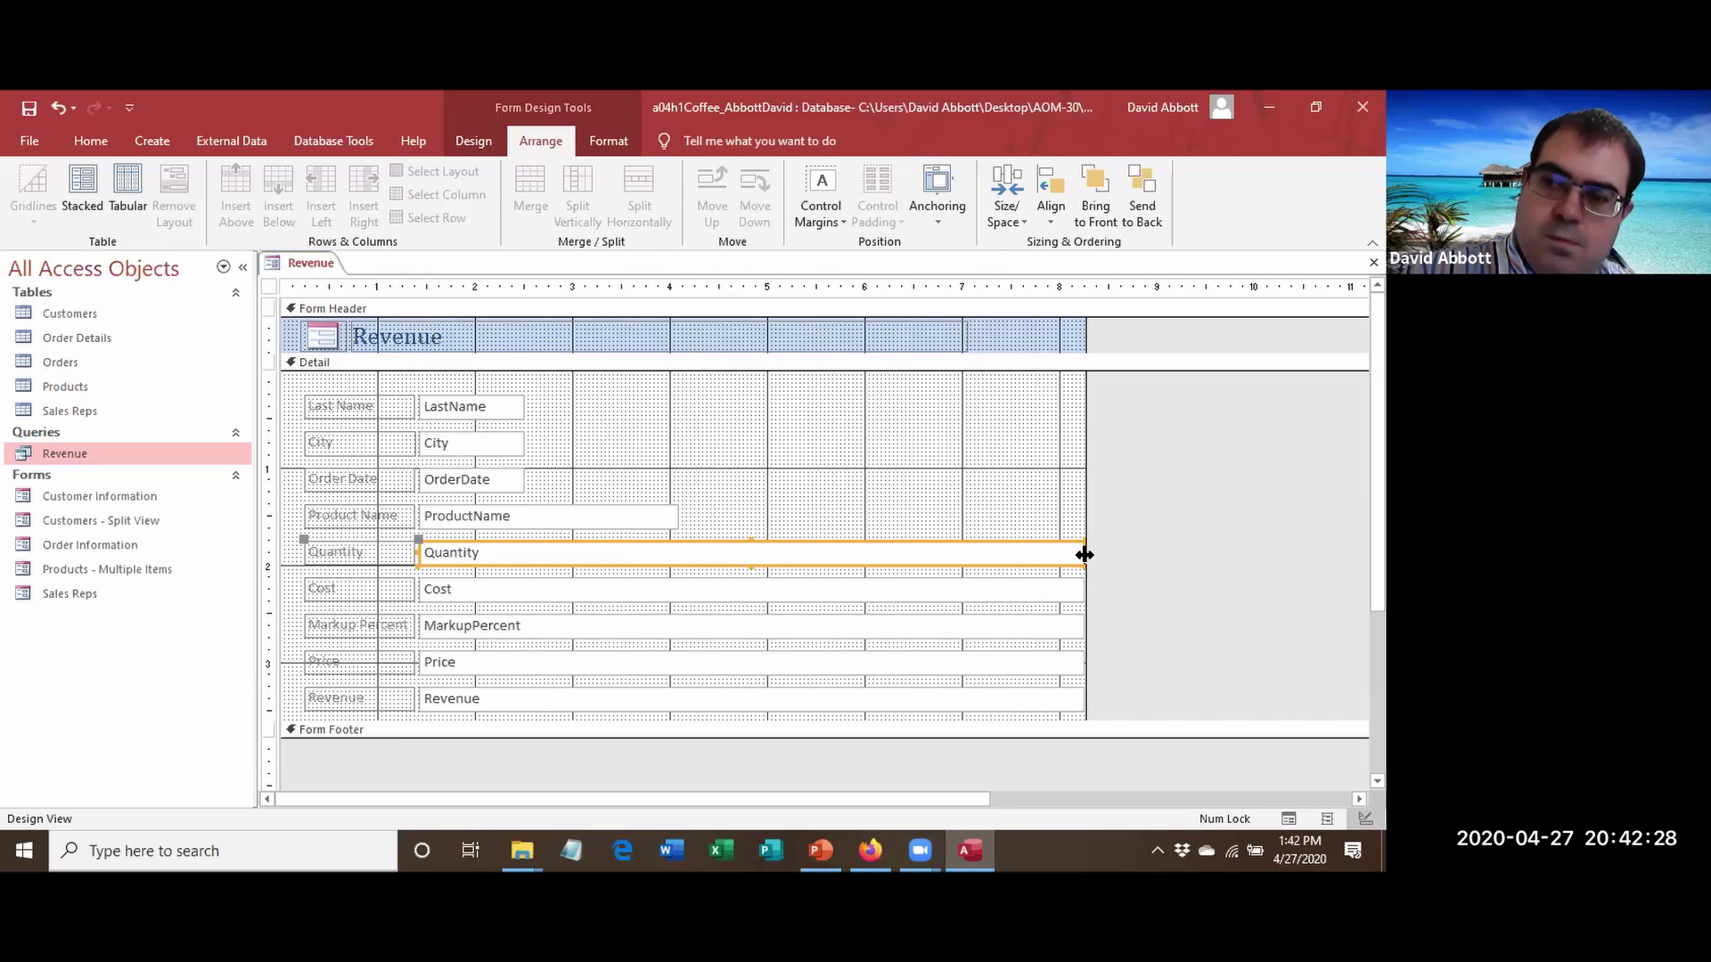
{"action": "left_click_drag", "start_coordinate": [1080, 549], "coordinate": [465, 554]}
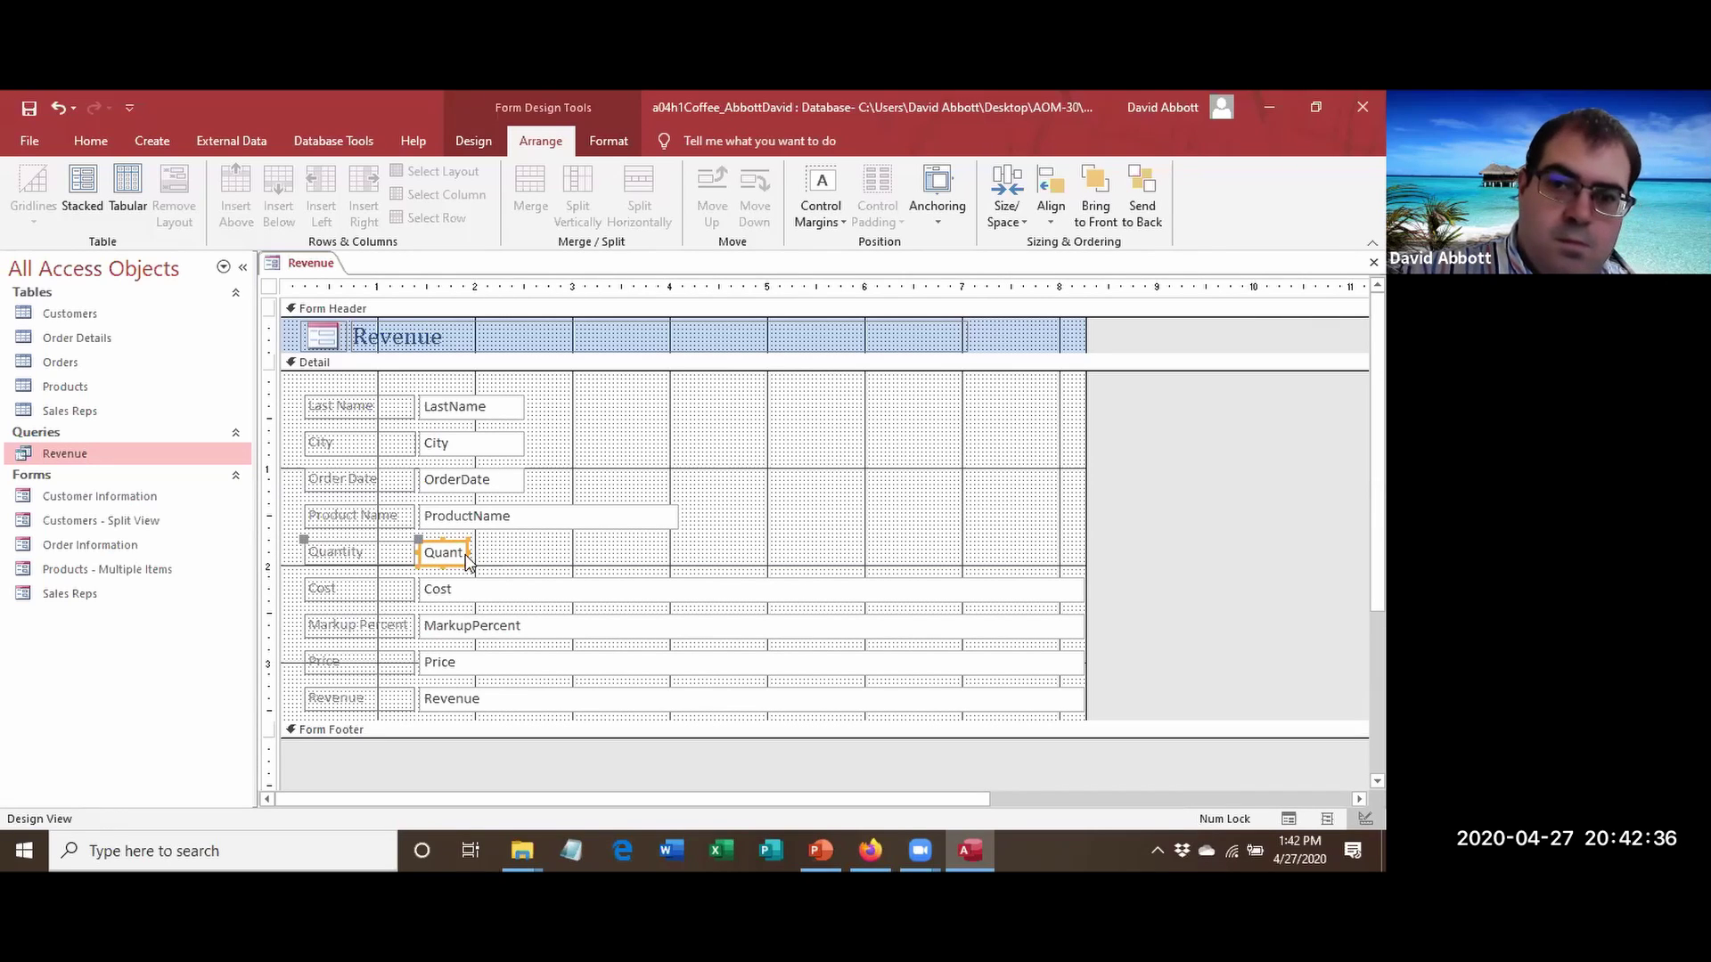
{"action": "left_click", "coordinate": [532, 589]}
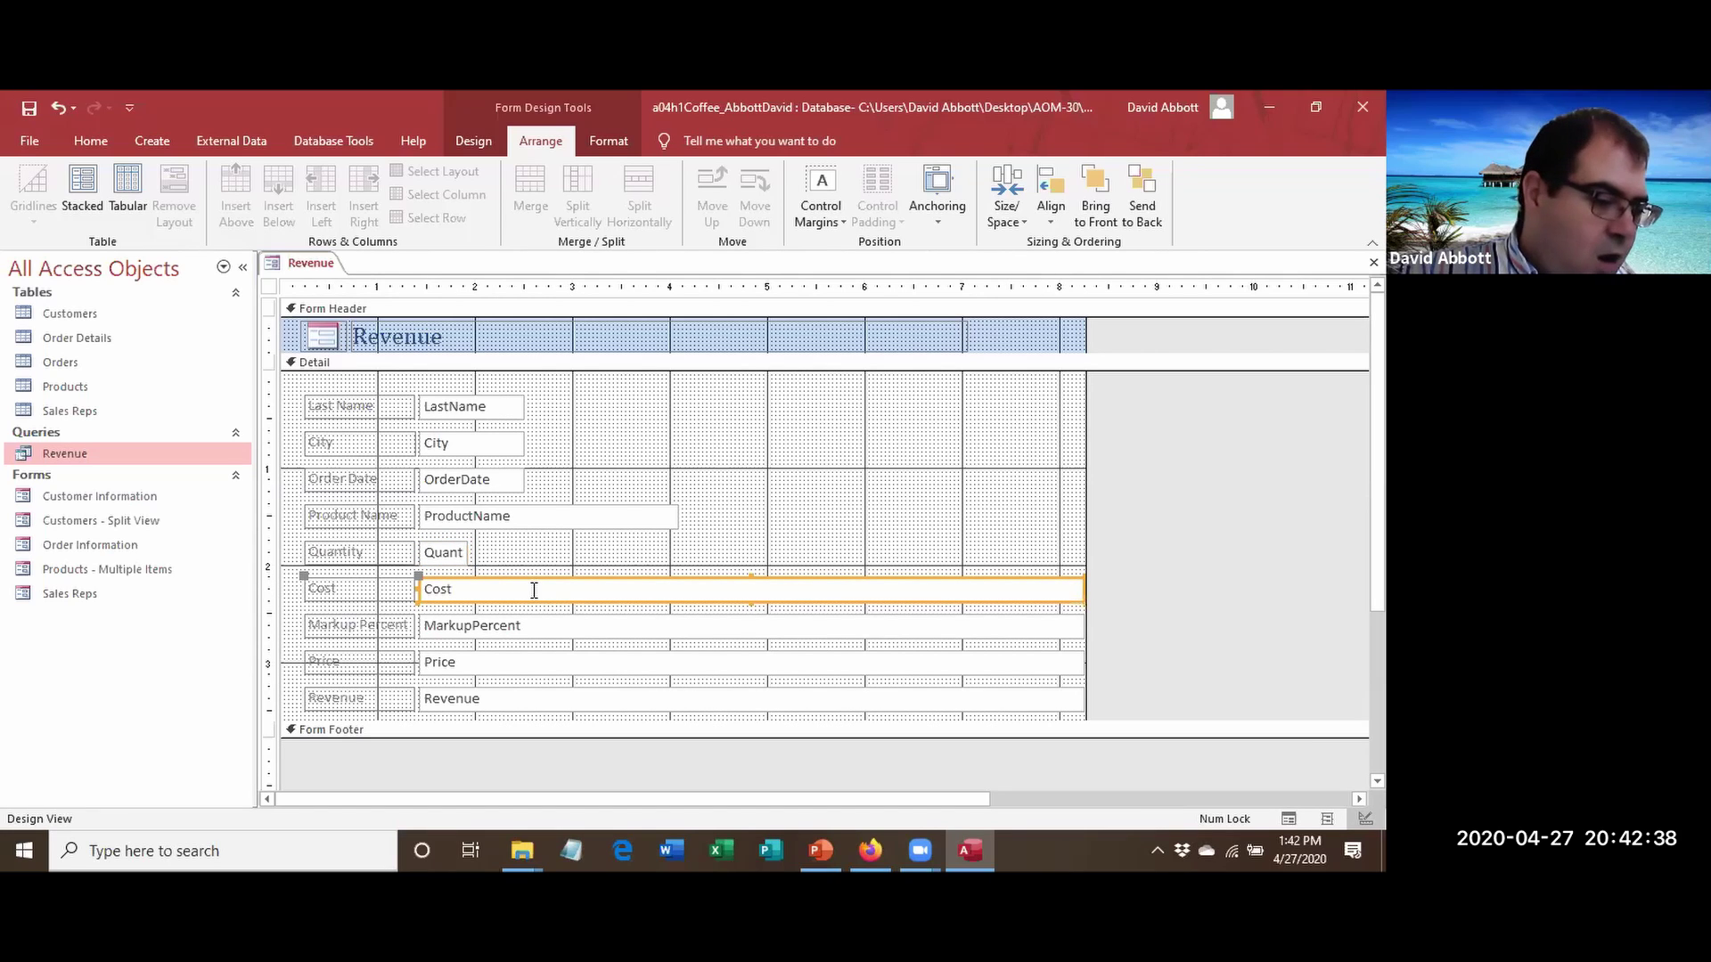
{"action": "left_click_drag", "start_coordinate": [1083, 590], "coordinate": [503, 584]}
{"action": "left_click", "coordinate": [580, 627]}
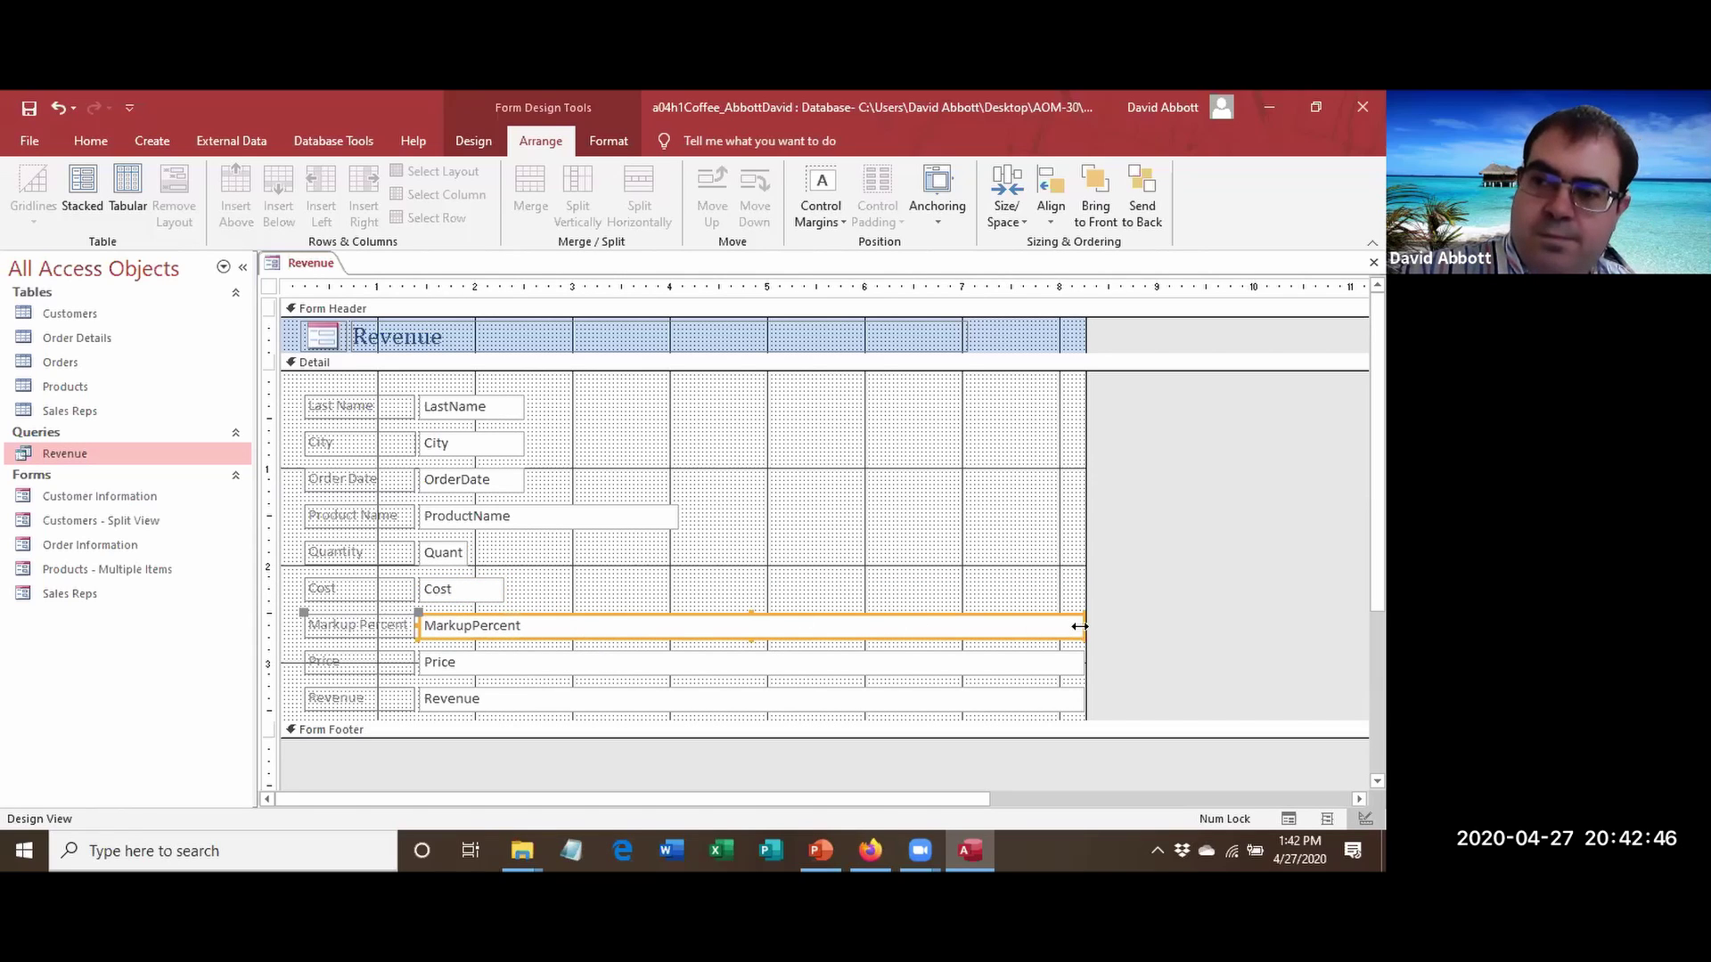
{"action": "left_click_drag", "start_coordinate": [1081, 626], "coordinate": [504, 628]}
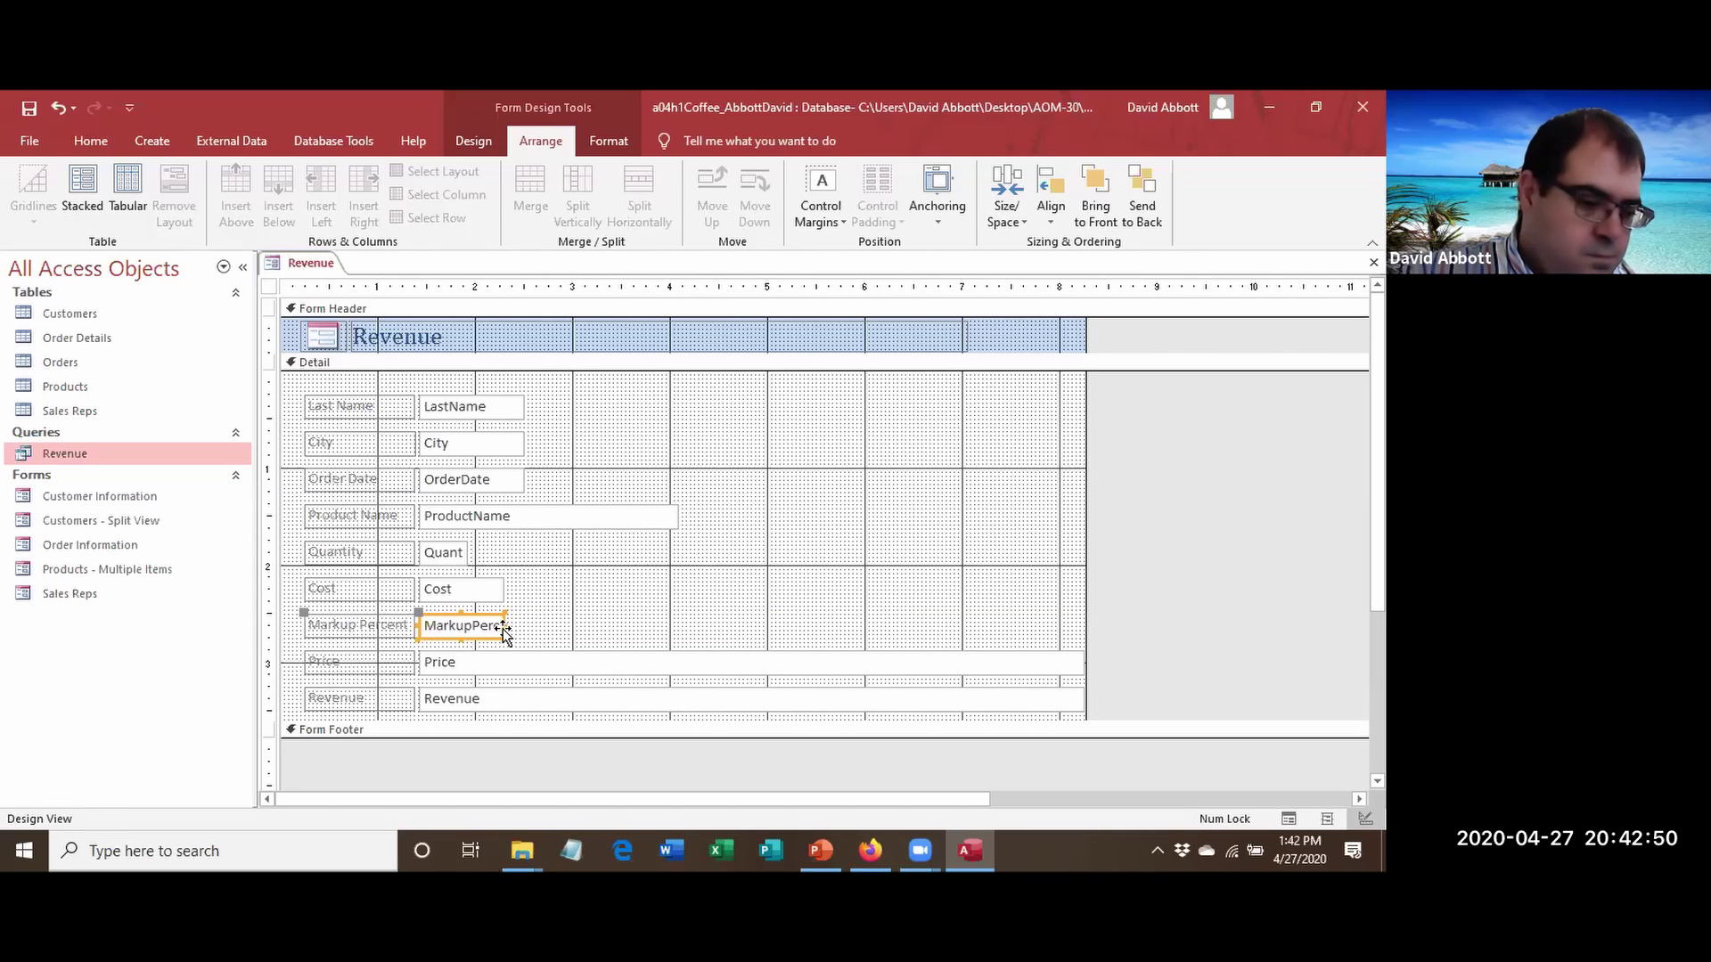
{"action": "left_click", "coordinate": [562, 663]}
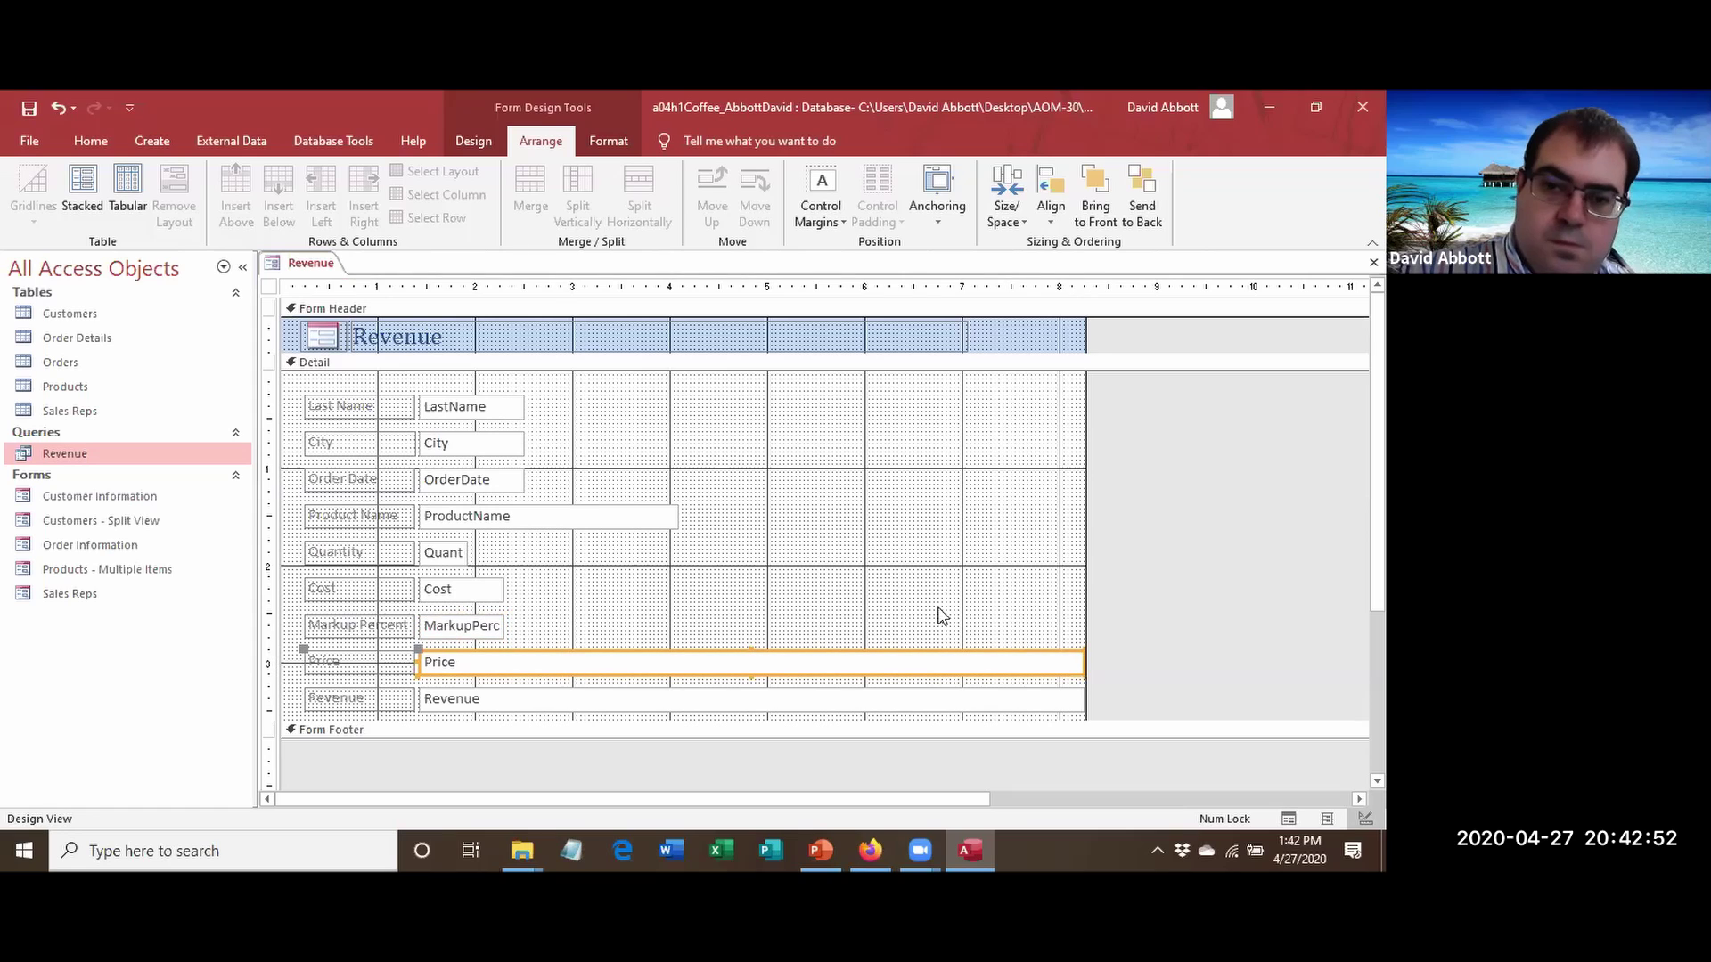
{"action": "left_click_drag", "start_coordinate": [1083, 660], "coordinate": [501, 658]}
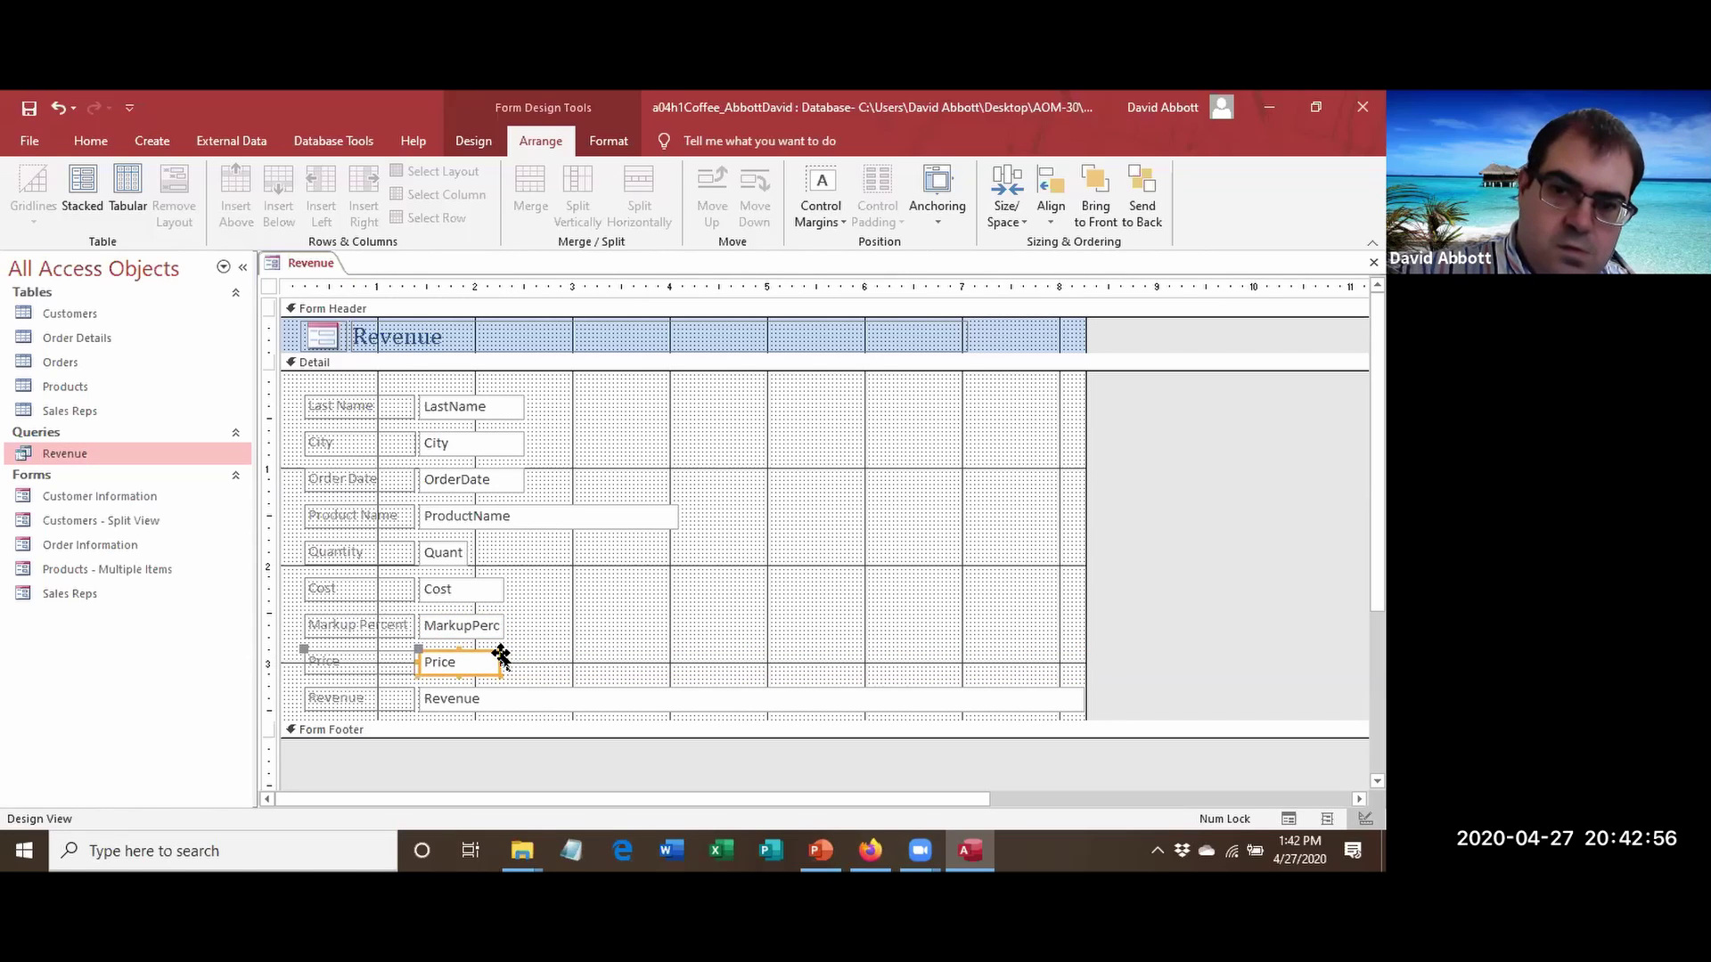
{"action": "left_click", "coordinate": [501, 659]}
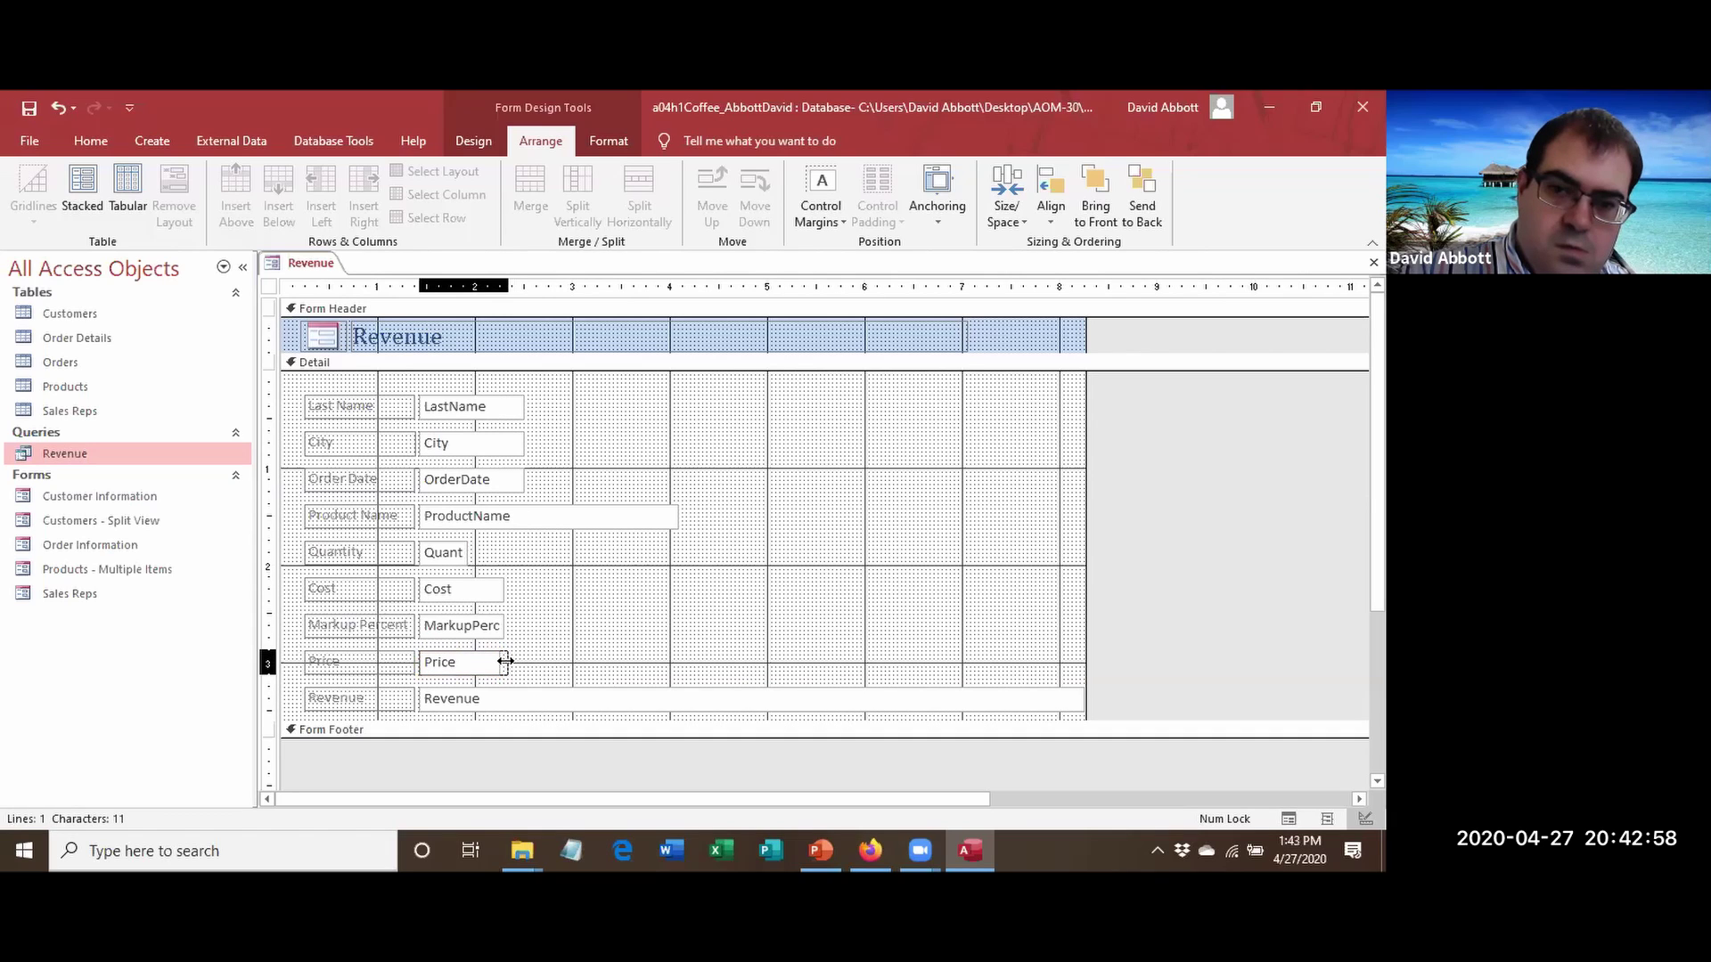
{"action": "left_click", "coordinate": [531, 698]}
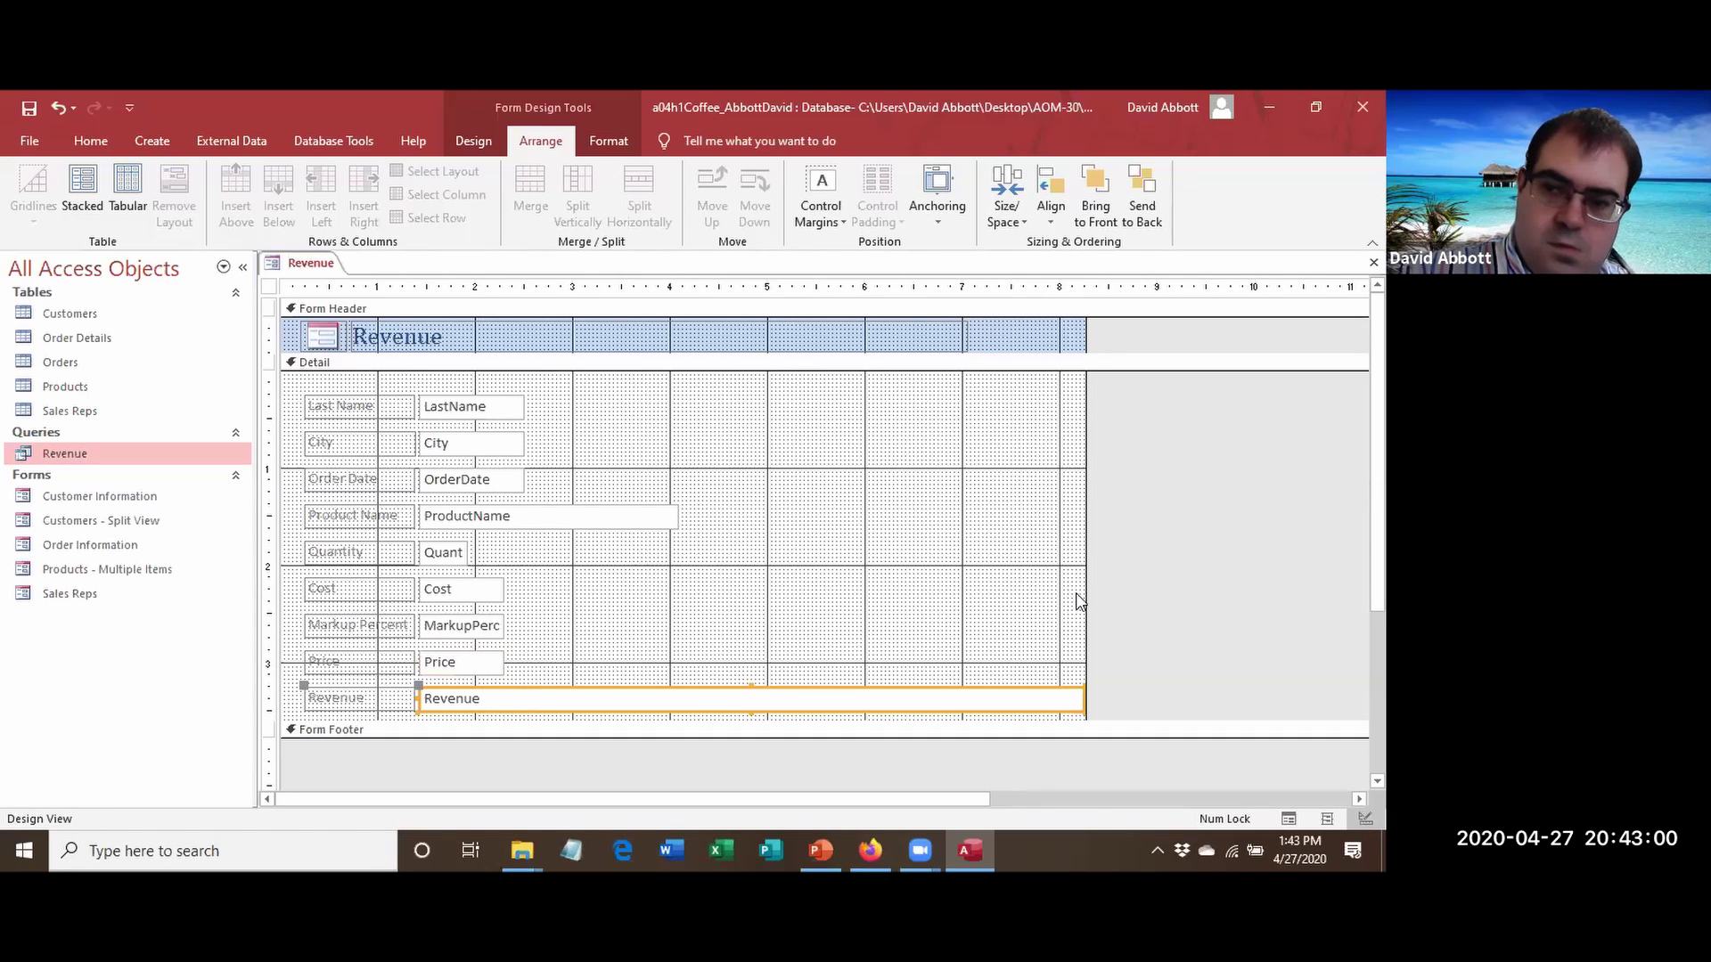
Shrink the Revenue text box, then drag the Price and Revenue labels and boxes into a column beside Cost.
{"action": "left_click_drag", "start_coordinate": [1084, 699], "coordinate": [505, 706]}
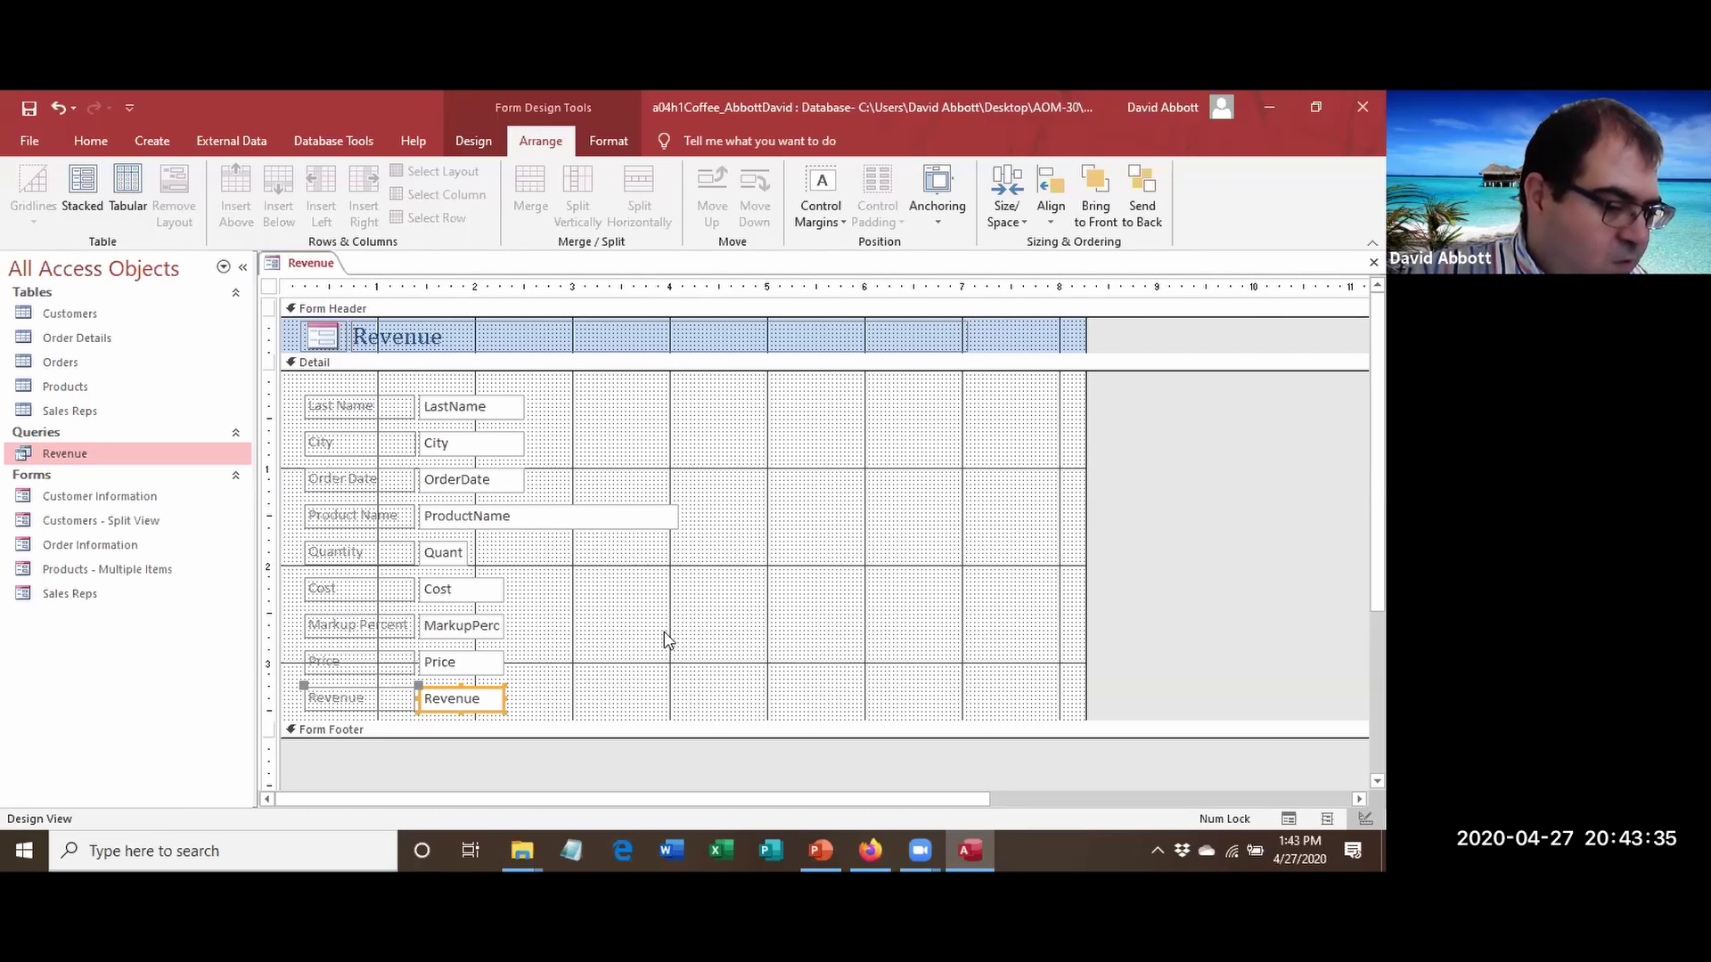
{"action": "left_click", "coordinate": [448, 666], "text": "shift"}
{"action": "left_click", "coordinate": [353, 670], "text": "shift"}
{"action": "left_click", "coordinate": [353, 694], "text": "shift"}
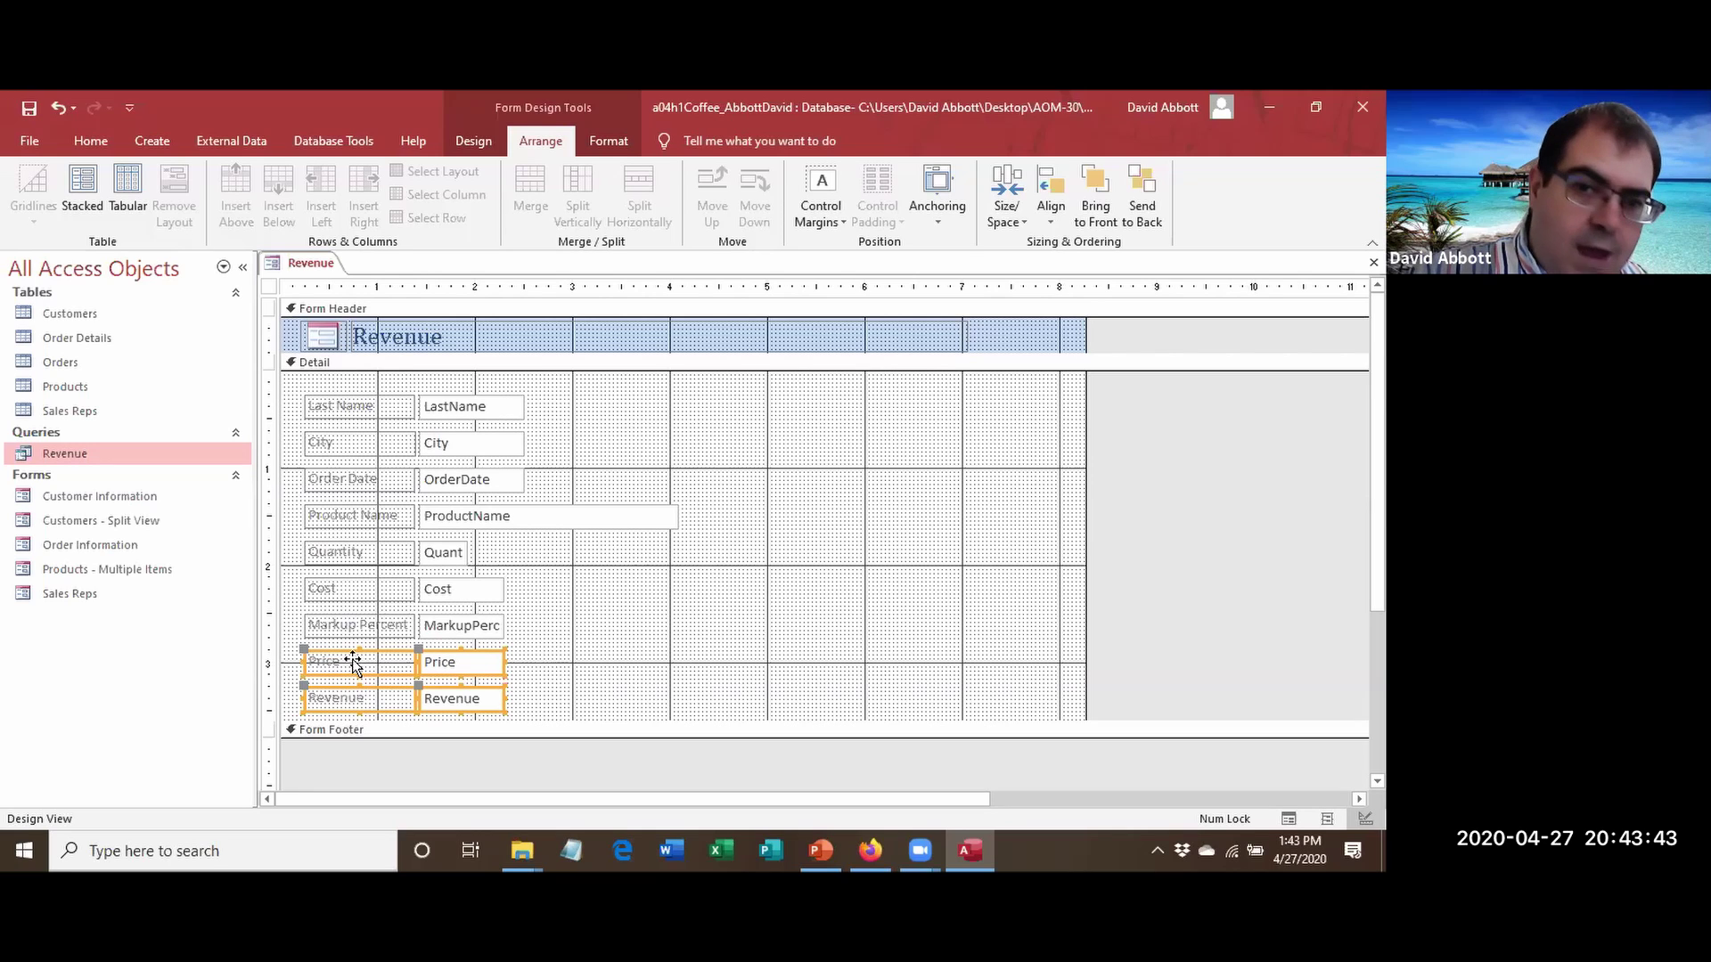
{"action": "left_click_drag", "start_coordinate": [353, 663], "coordinate": [690, 588]}
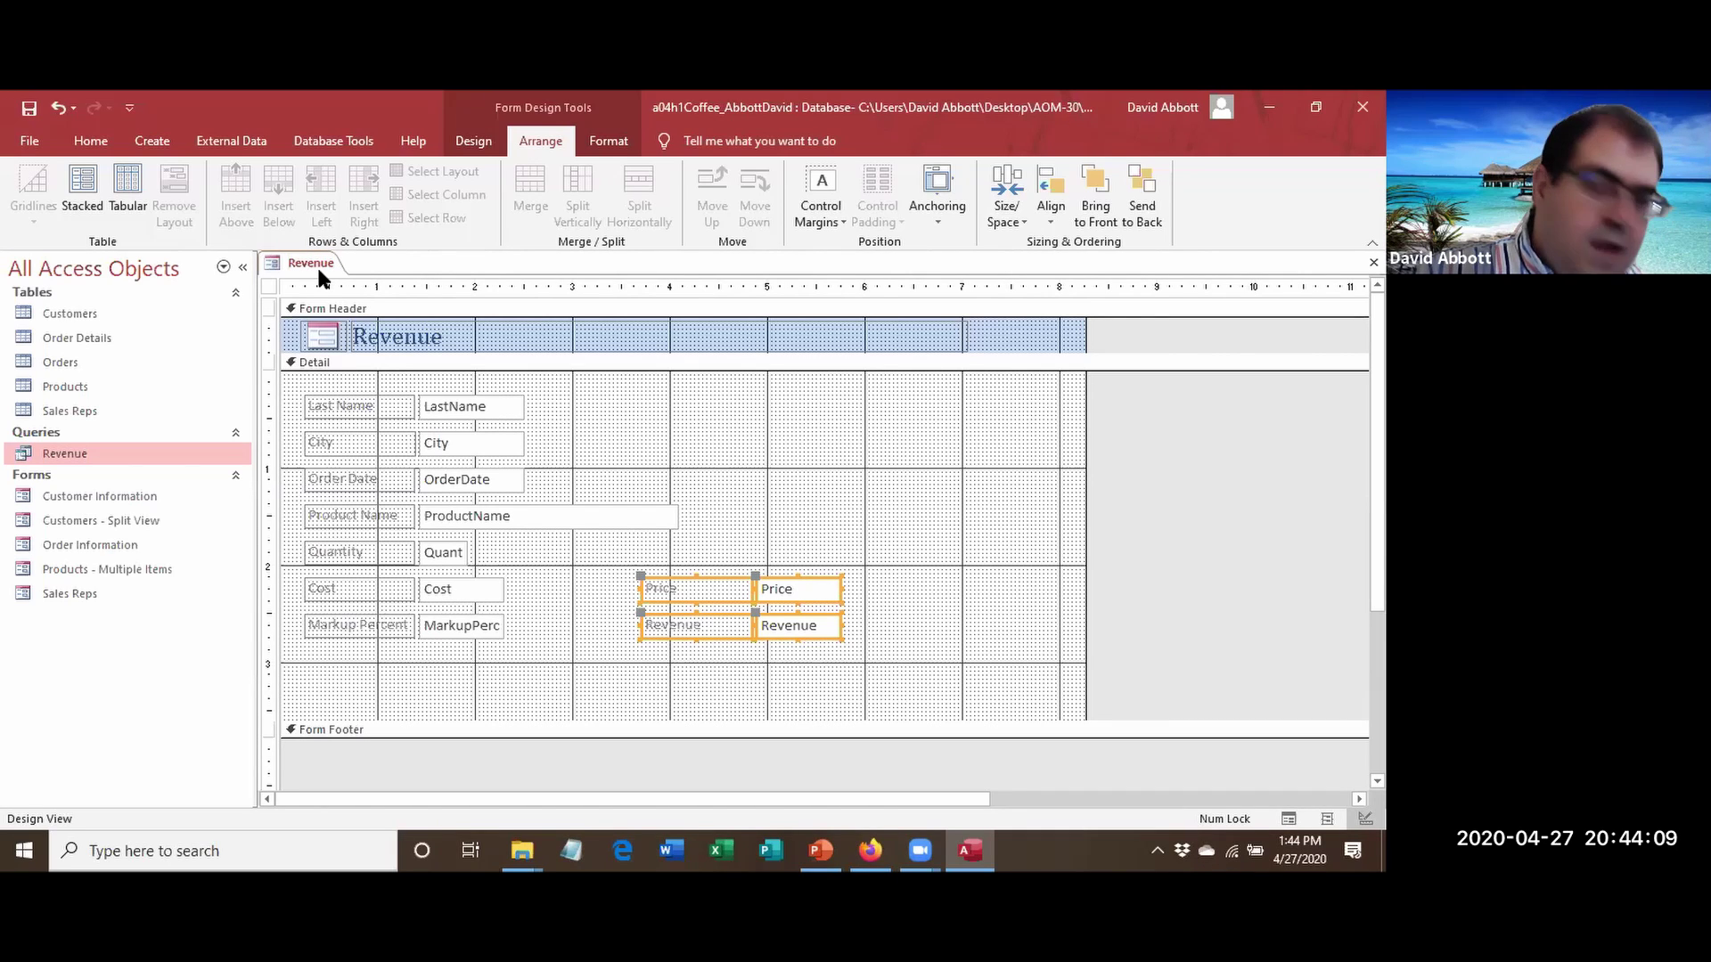
Save the form as 'Revenue by Order Item' and close it.
{"action": "right_click", "coordinate": [318, 264]}
{"action": "left_click", "coordinate": [350, 285]}
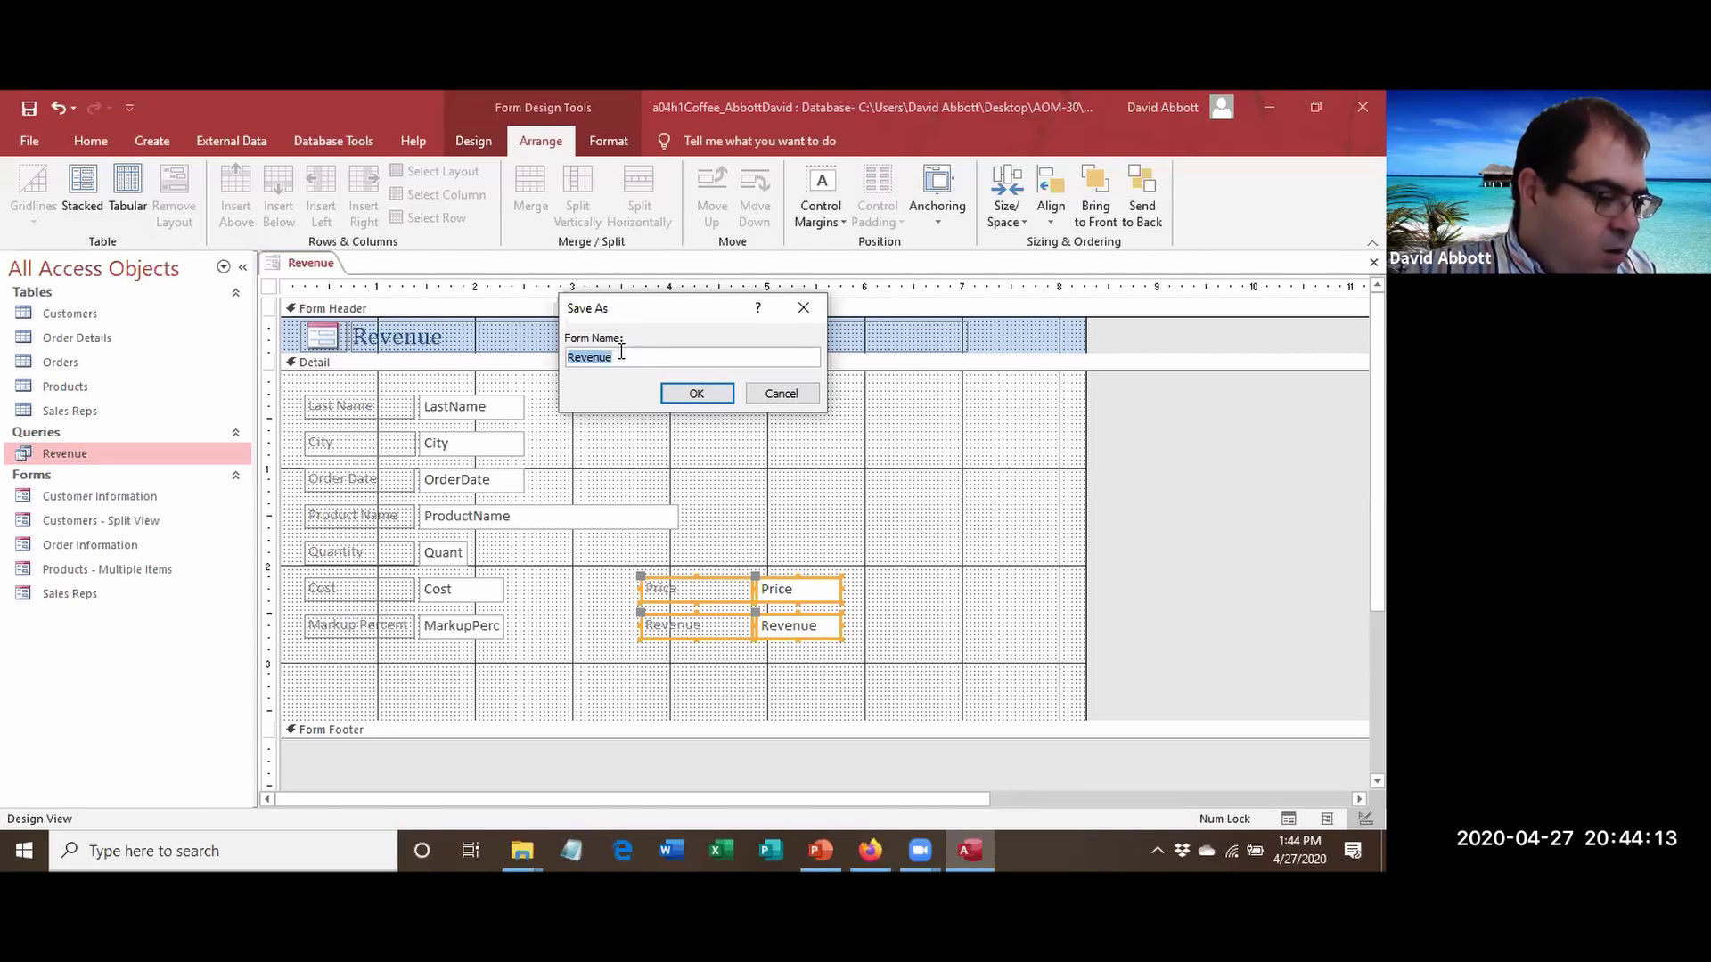
{"action": "left_click", "coordinate": [649, 355]}
{"action": "type", "text": "by "}
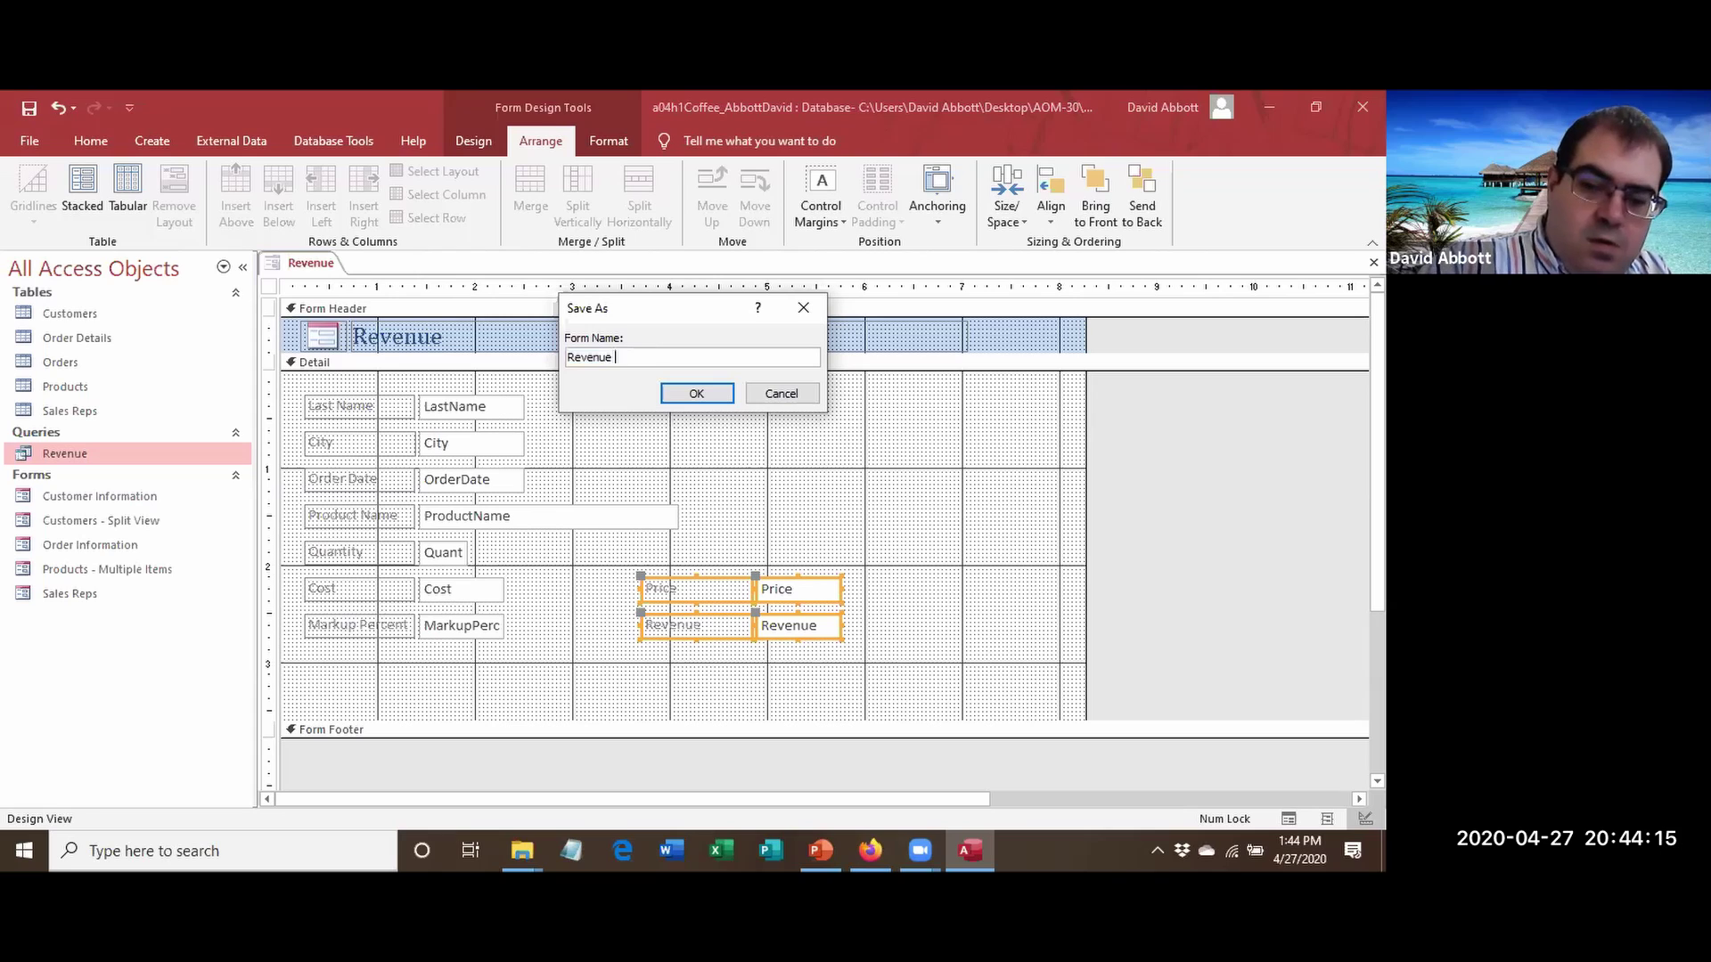
{"action": "type", "text": "Order Item"}
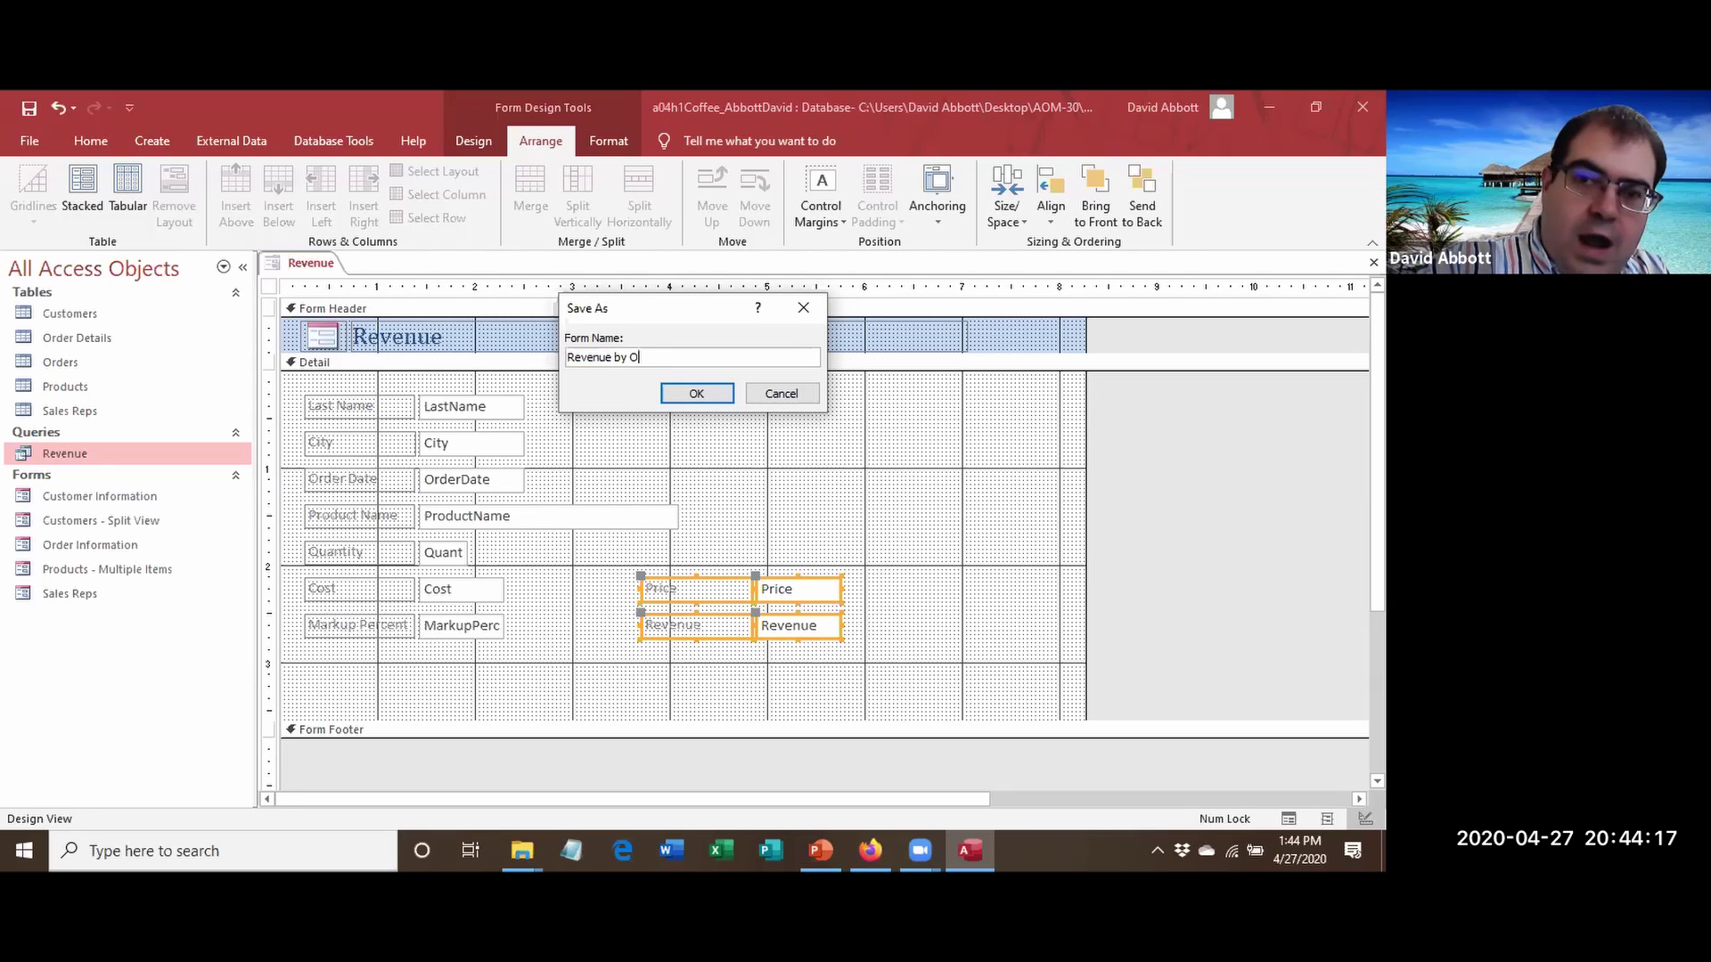
{"action": "left_click", "coordinate": [724, 393]}
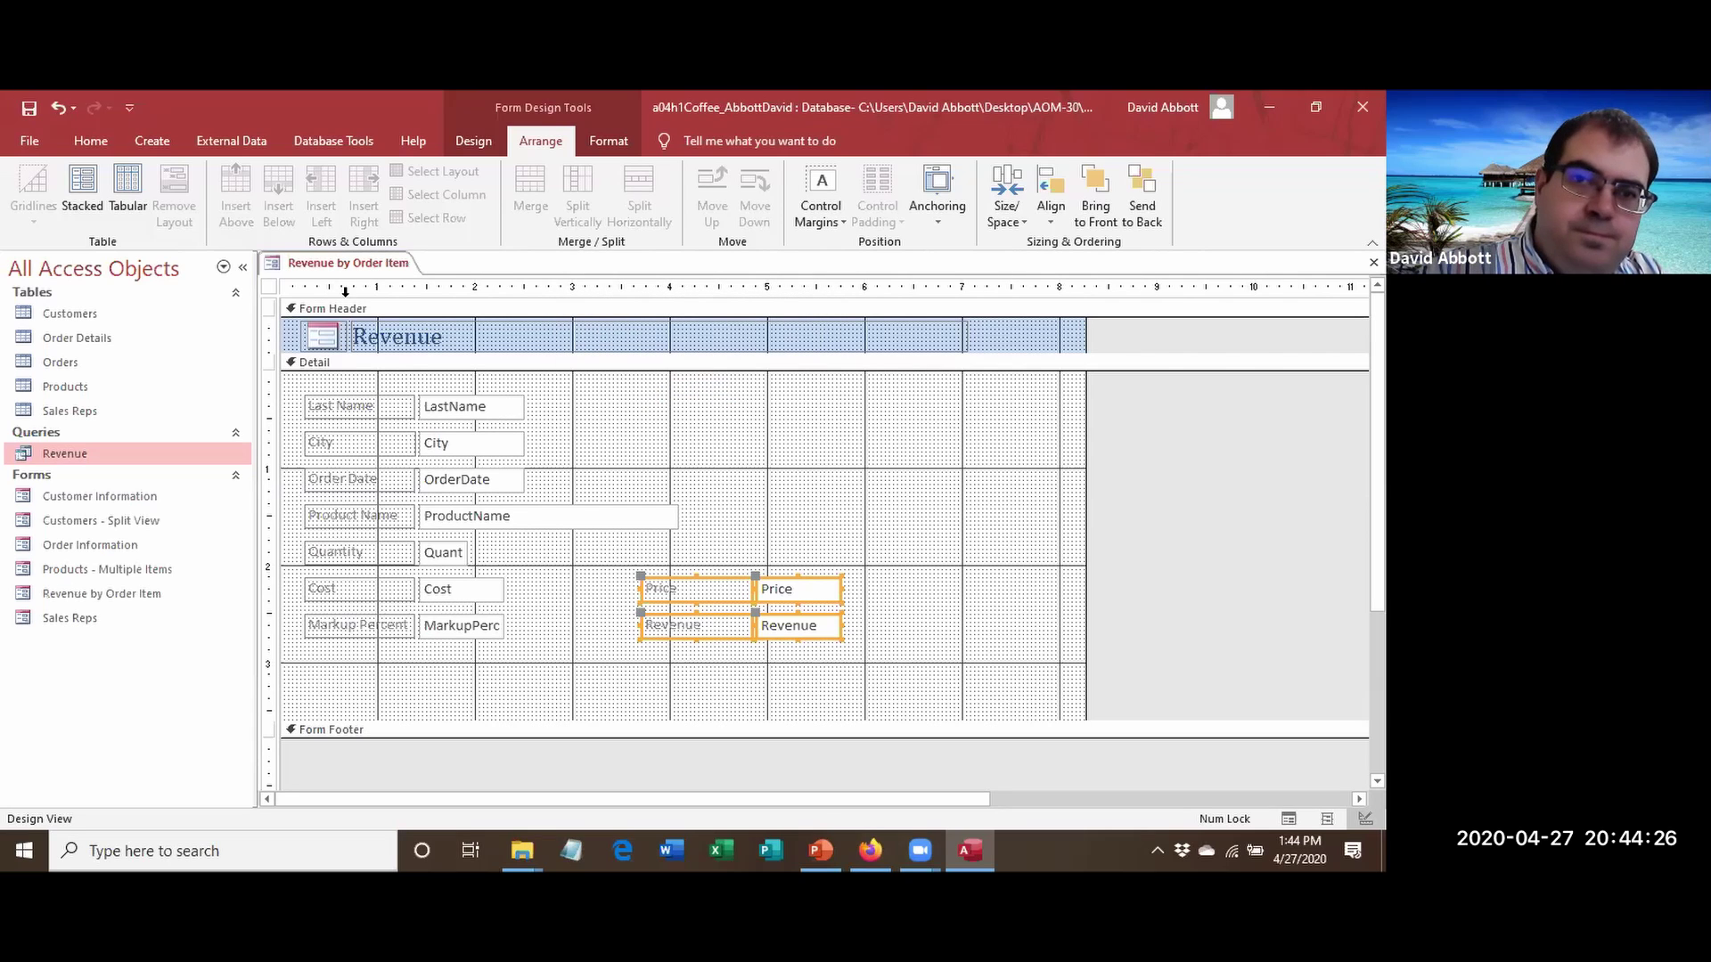
{"action": "right_click", "coordinate": [348, 263]}
{"action": "left_click", "coordinate": [406, 308]}
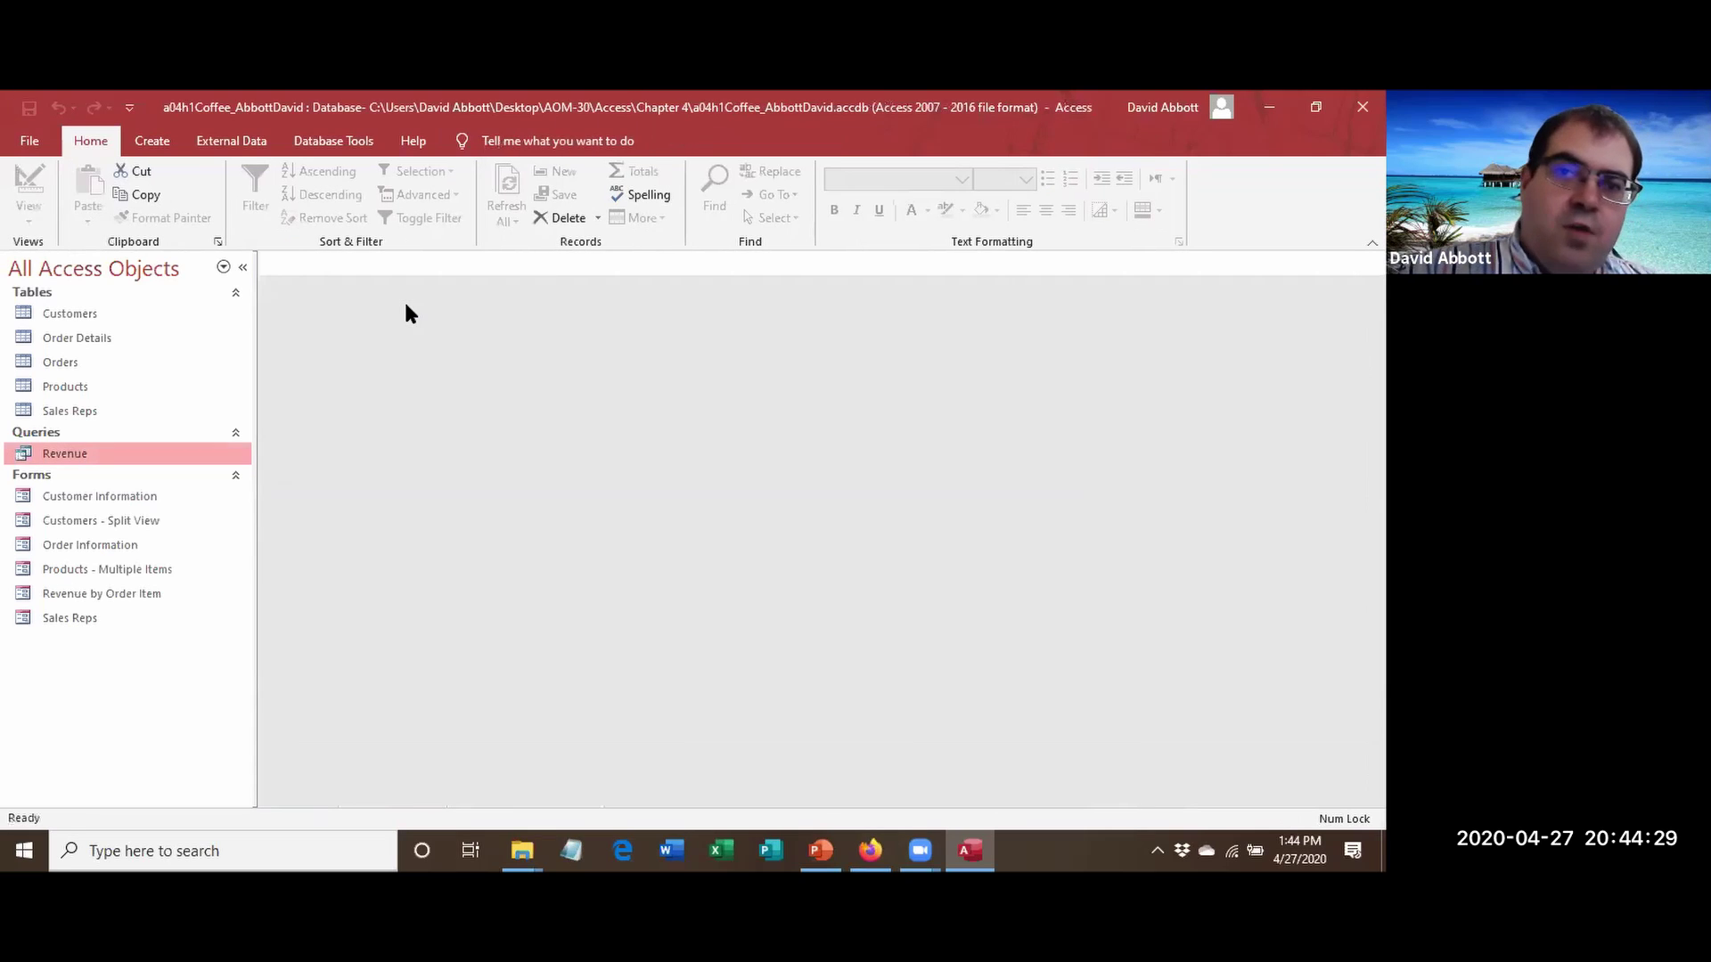
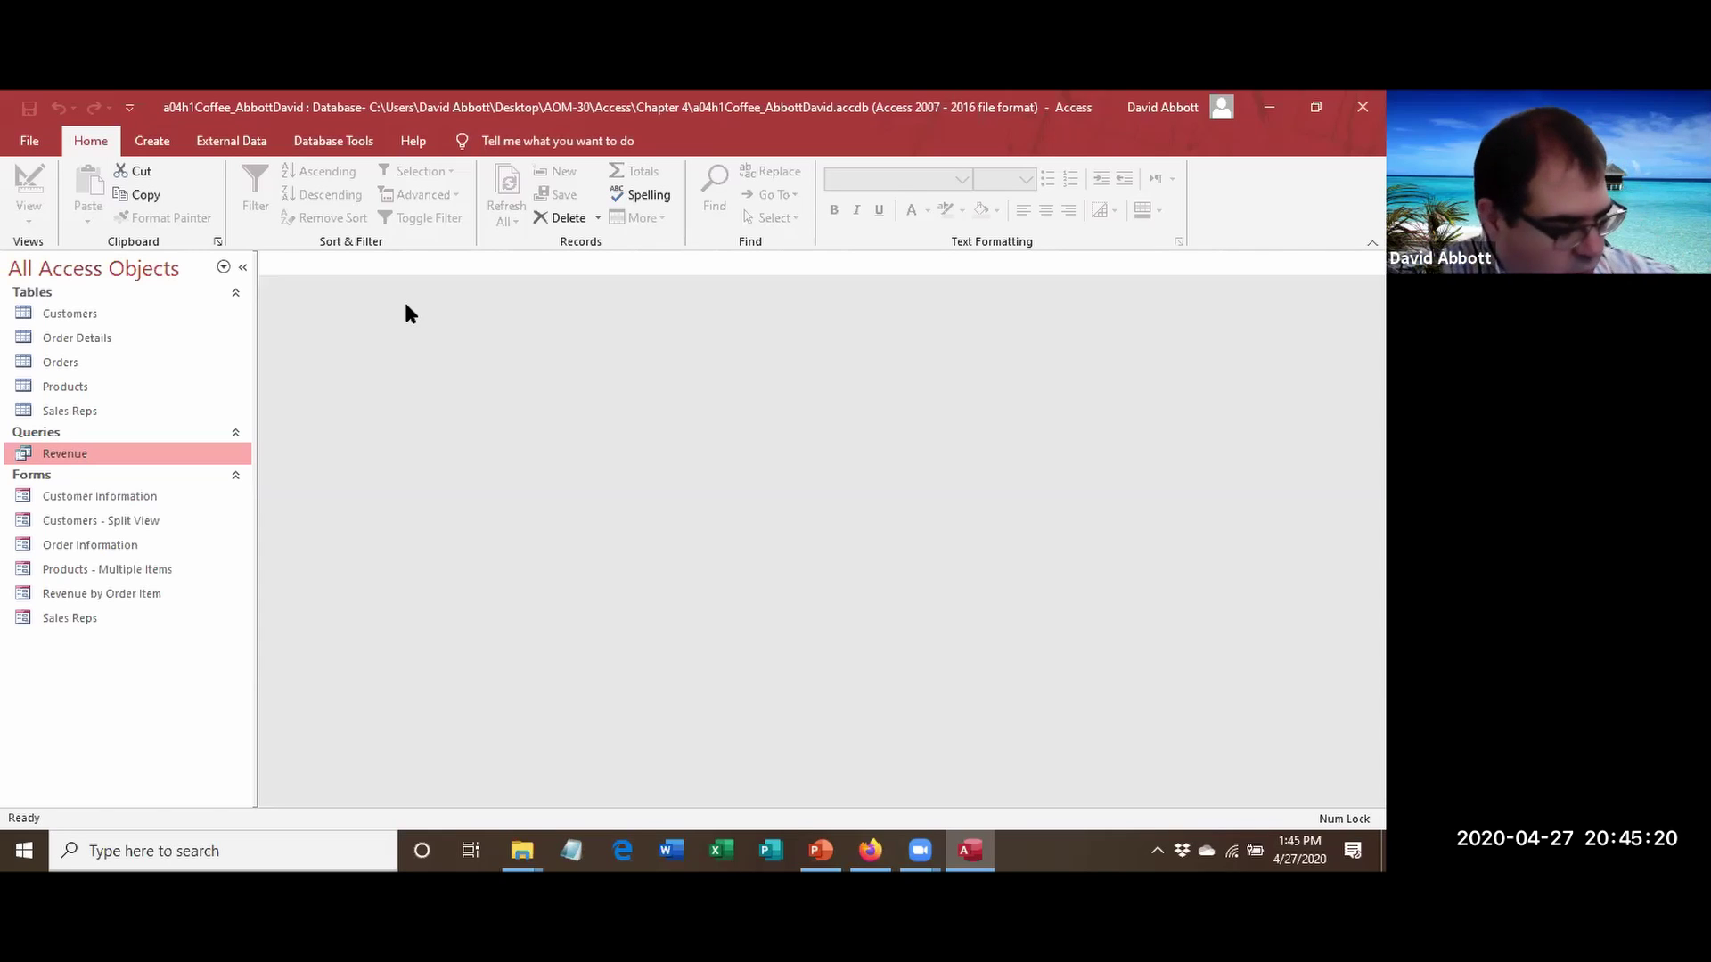
Open the Sales Reps form and switch it to Layout View.
{"action": "double_click", "coordinate": [59, 611]}
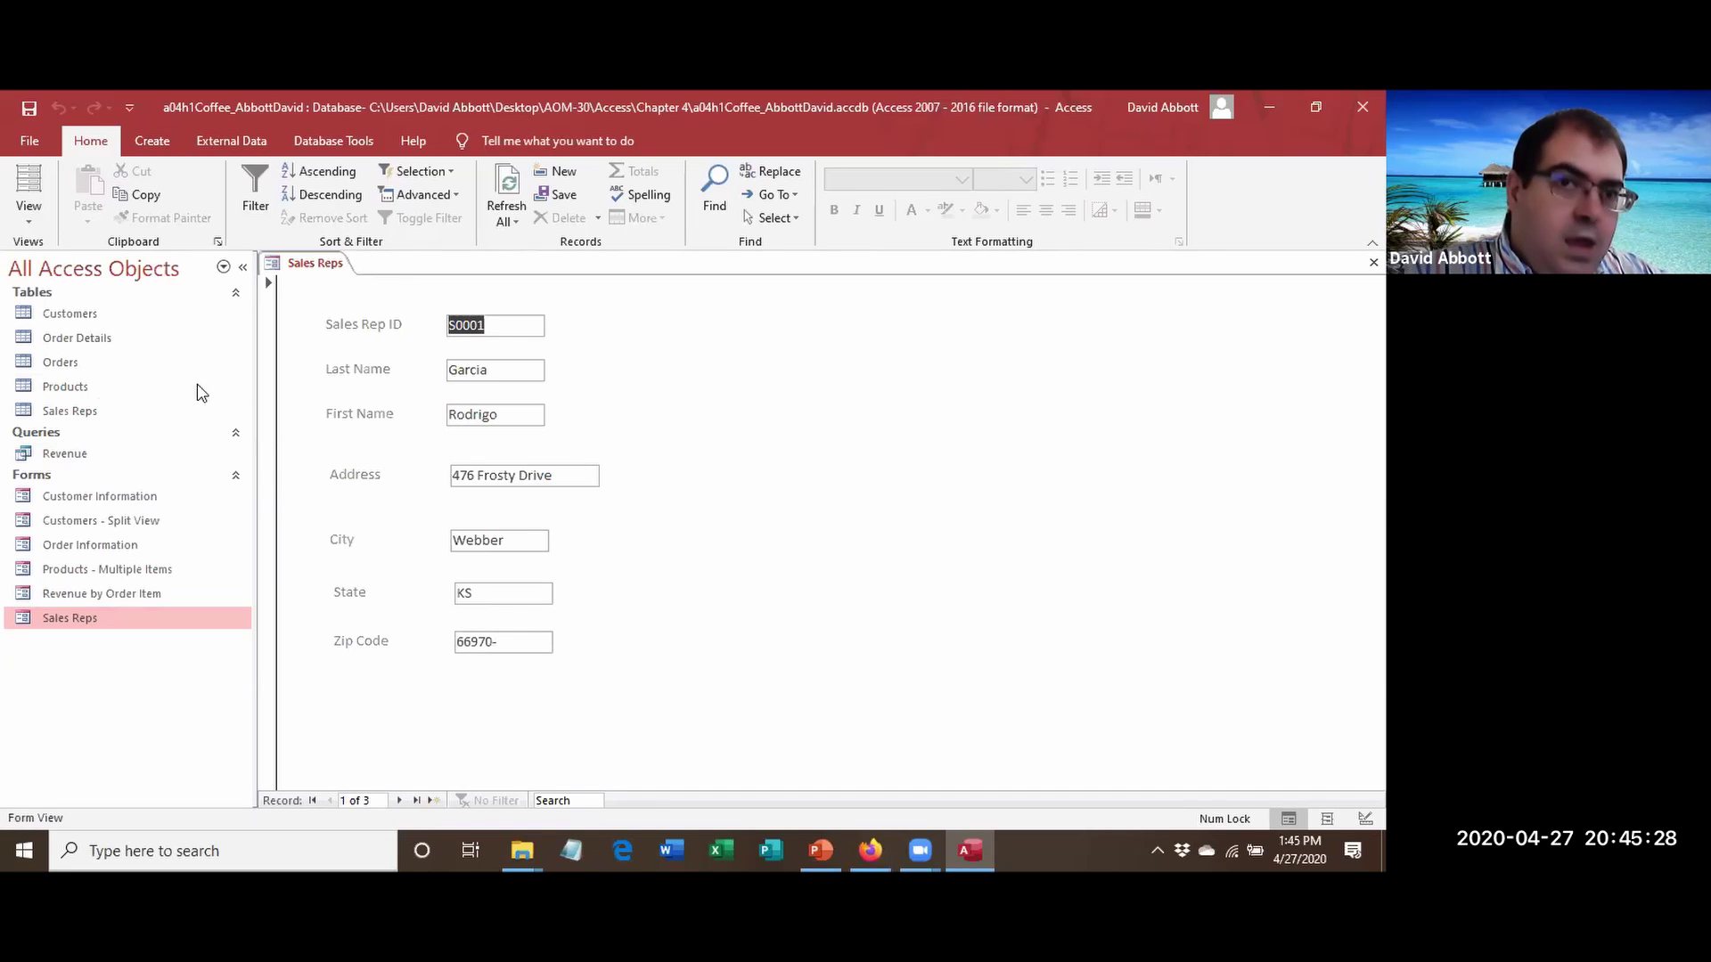
{"action": "left_click", "coordinate": [35, 221]}
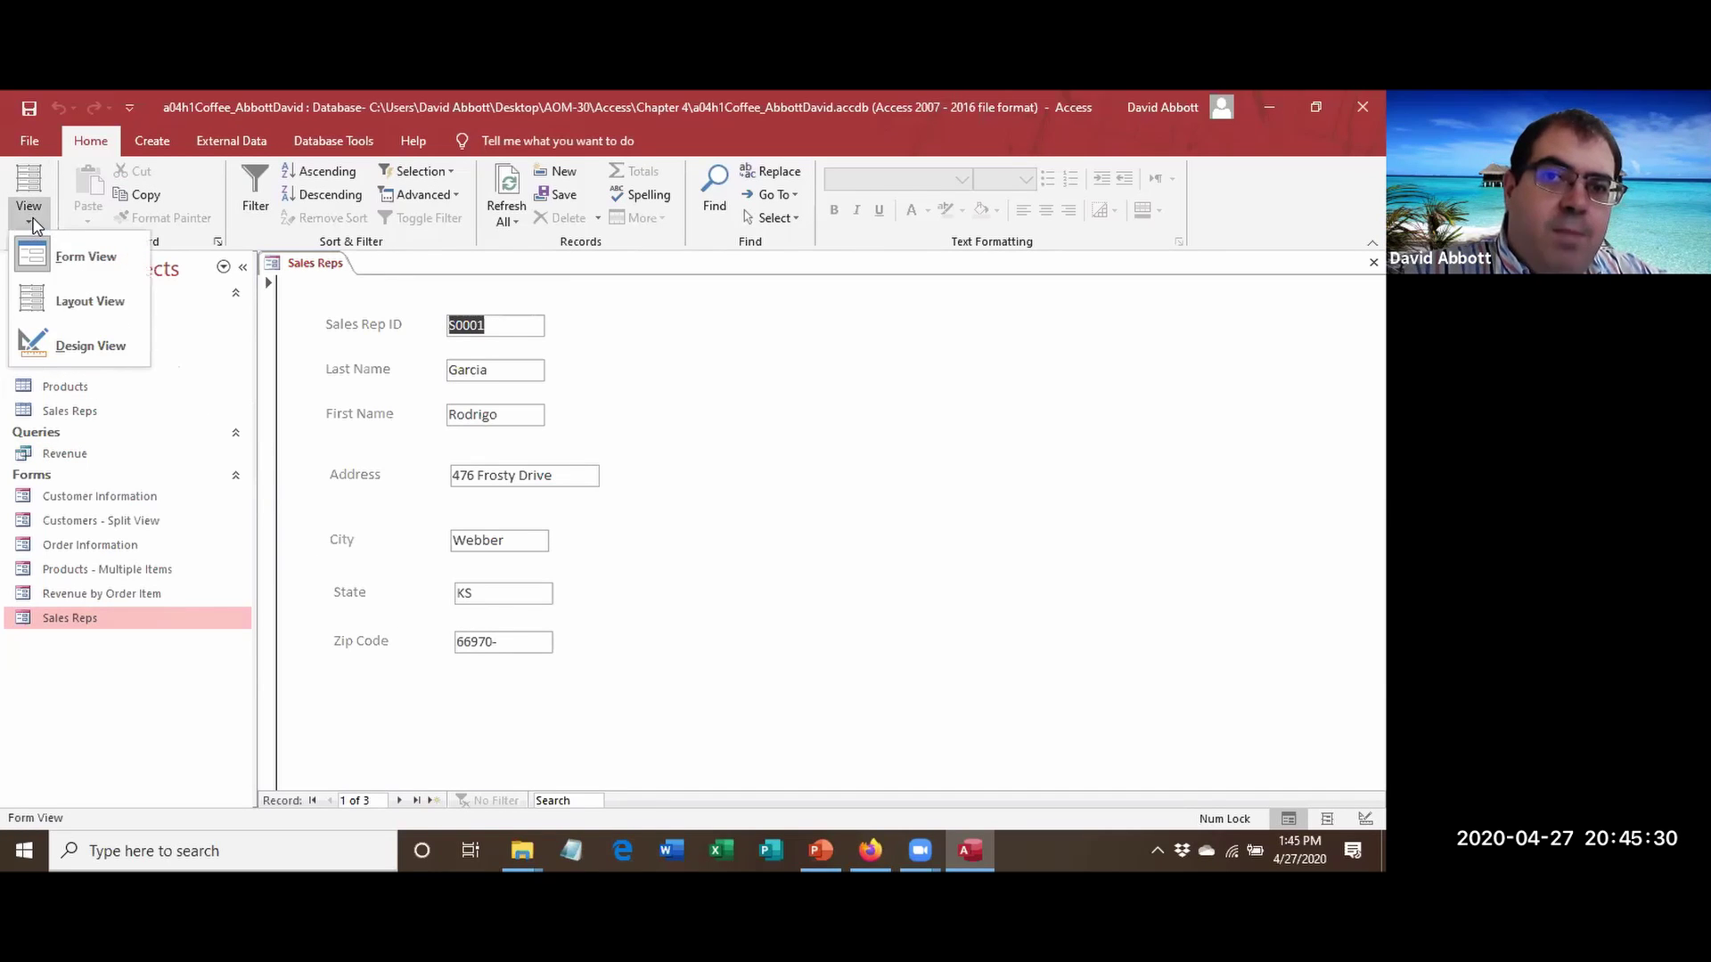
{"action": "left_click", "coordinate": [79, 285]}
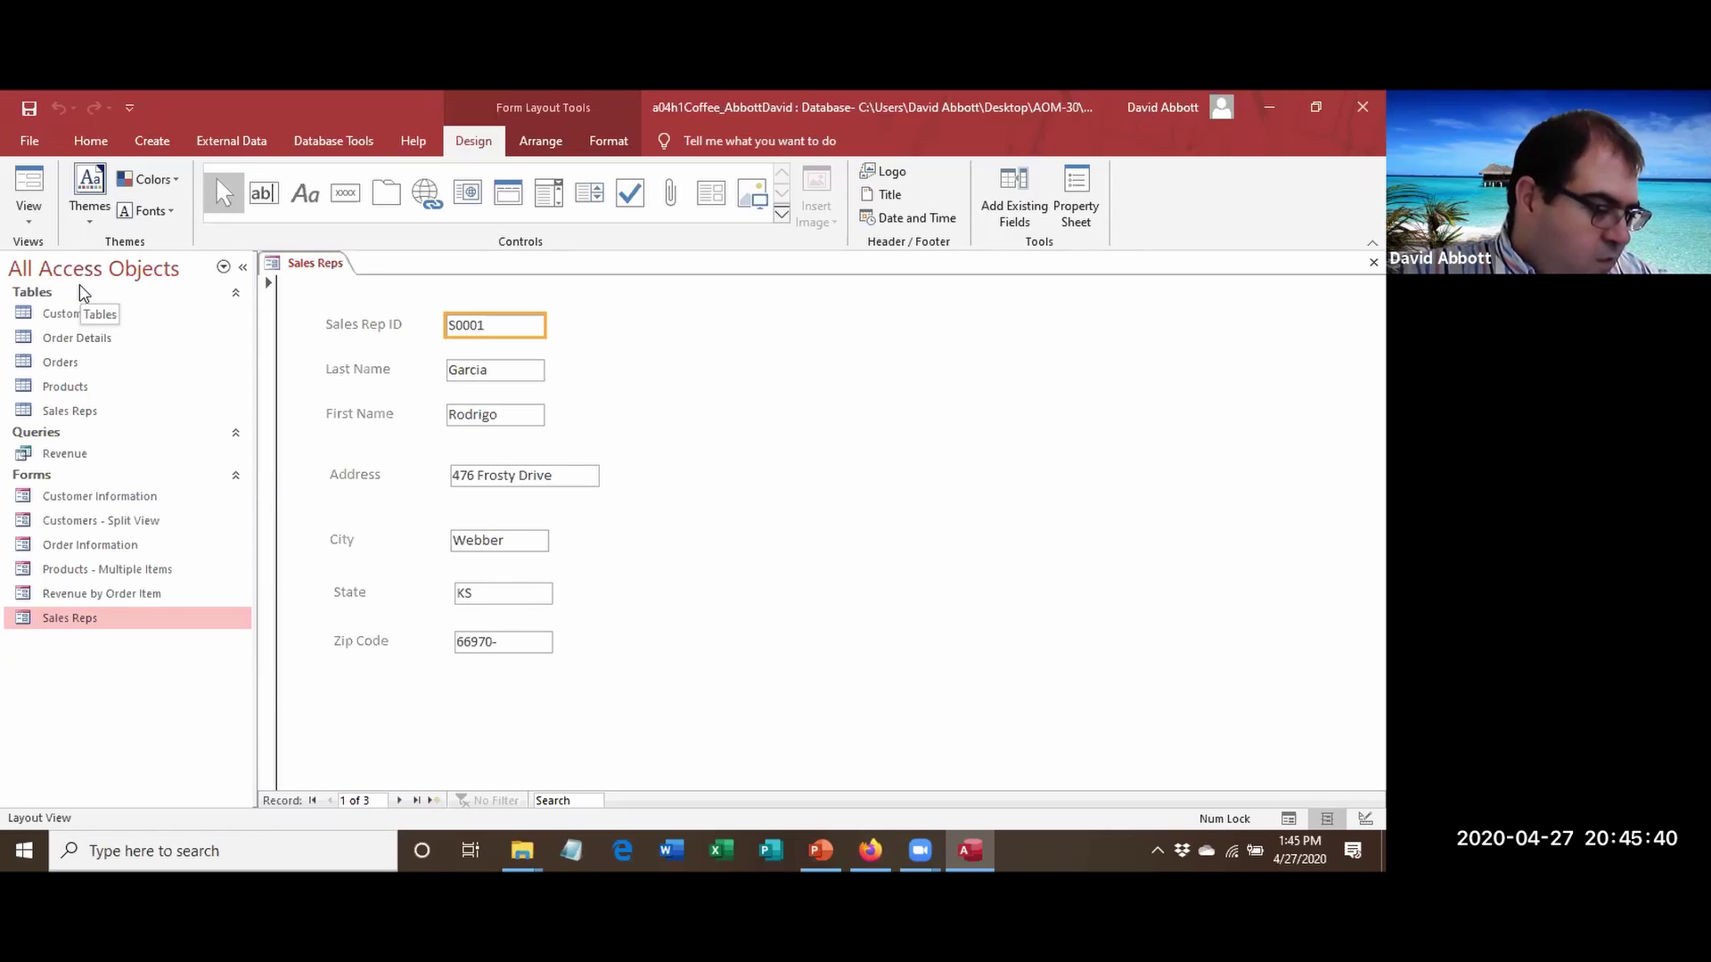
Select every label and field on the Sales Reps form with Select All.
{"action": "left_click", "coordinate": [544, 141]}
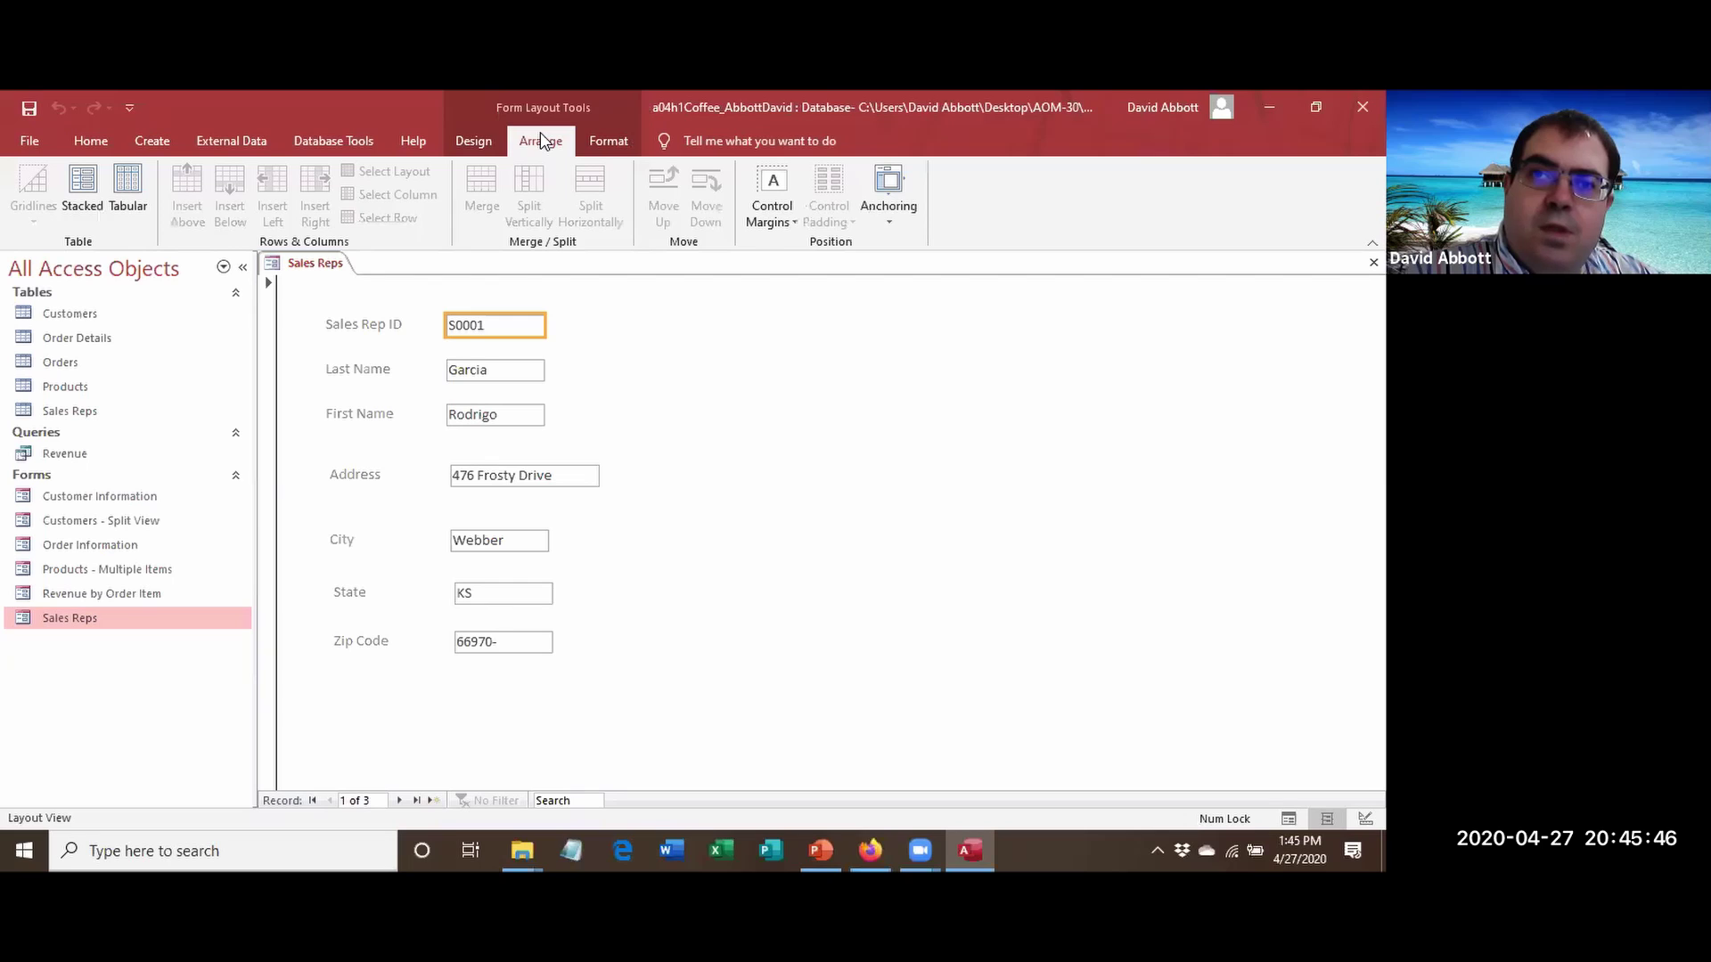
{"action": "left_click", "coordinate": [606, 140]}
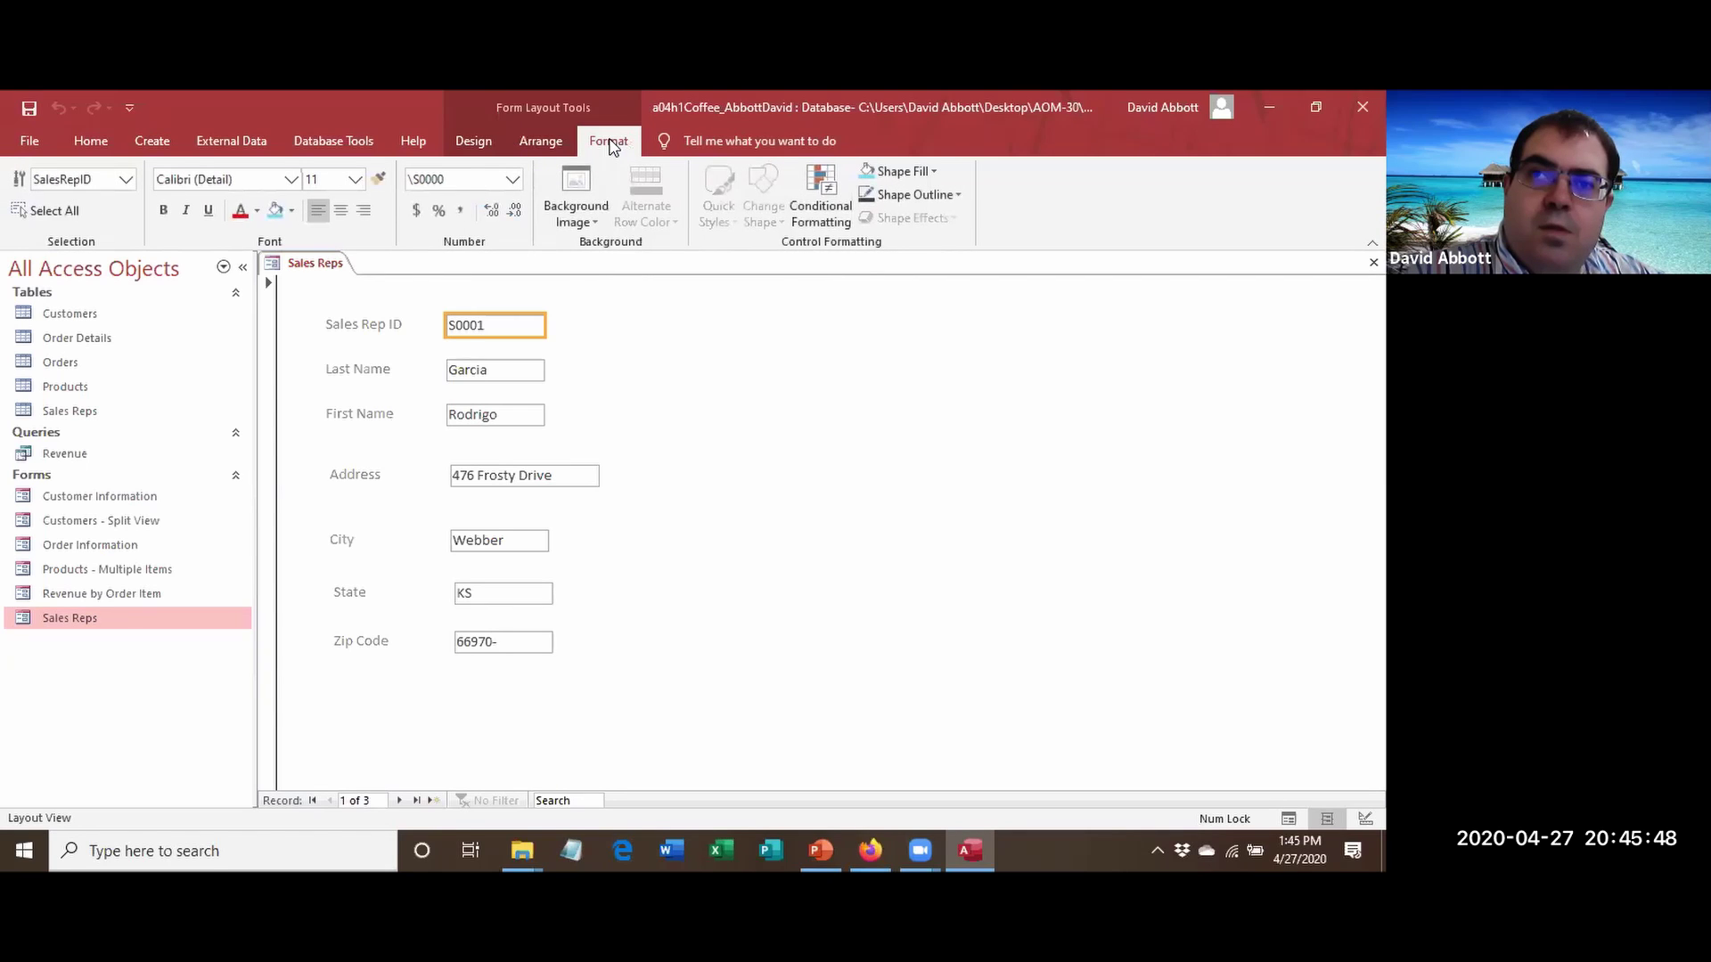
{"action": "left_click", "coordinate": [527, 134]}
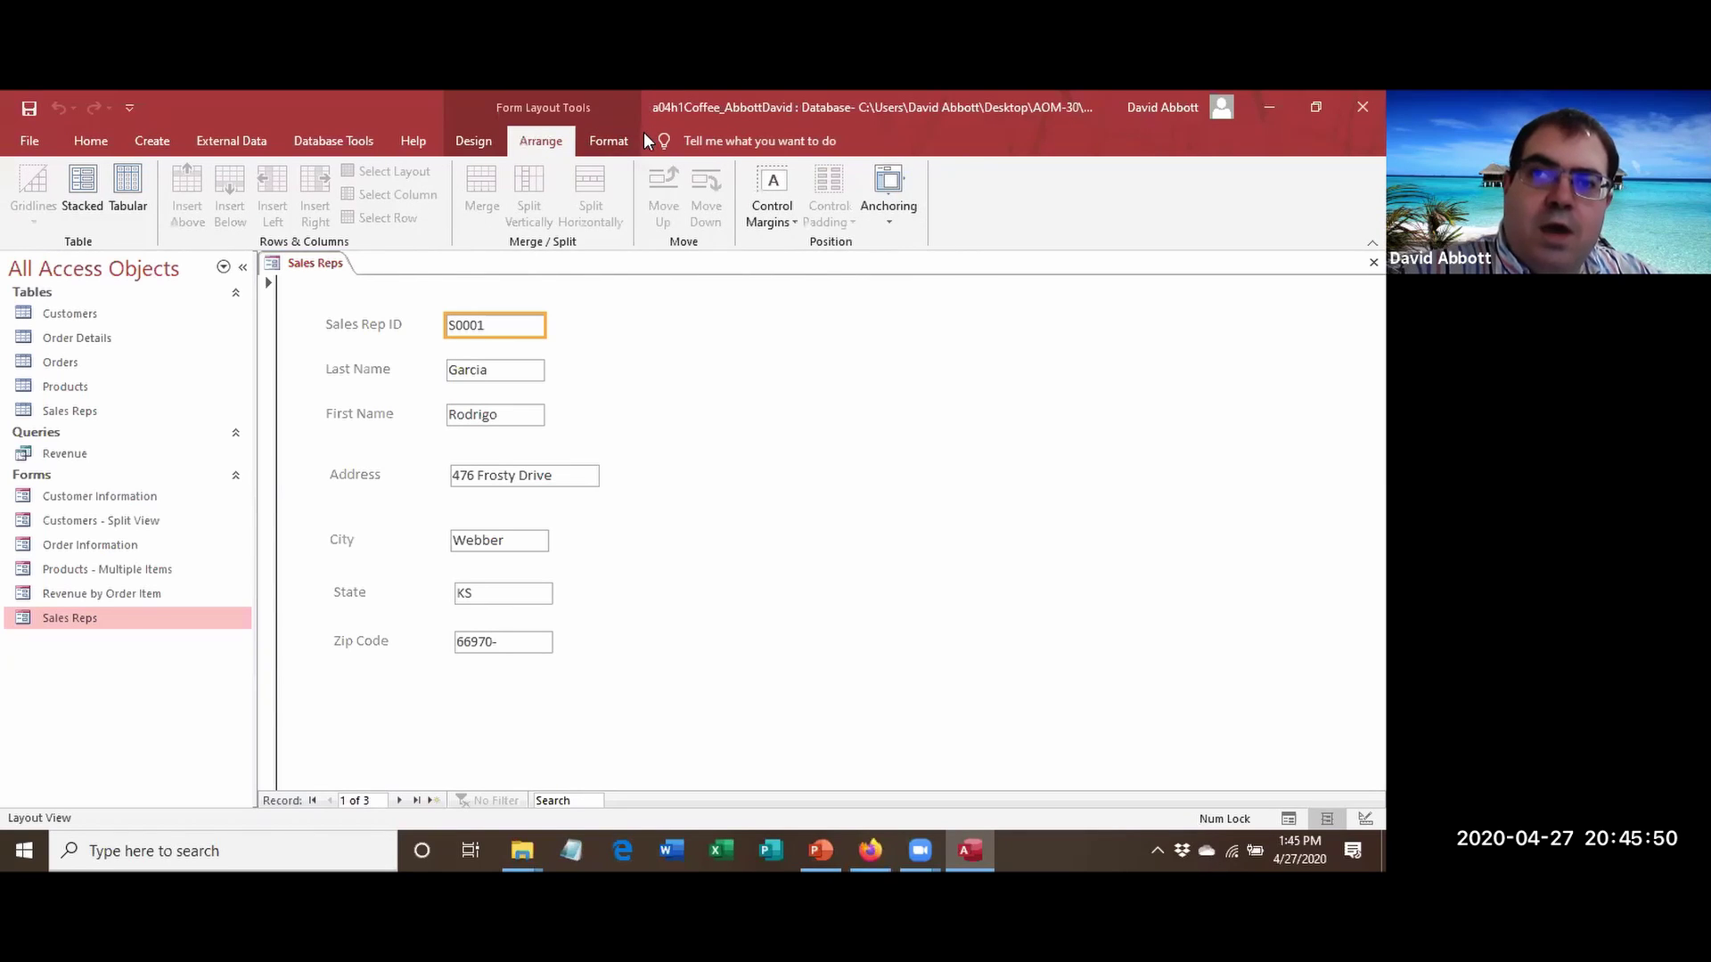
{"action": "left_click", "coordinate": [615, 141]}
{"action": "left_click", "coordinate": [70, 215]}
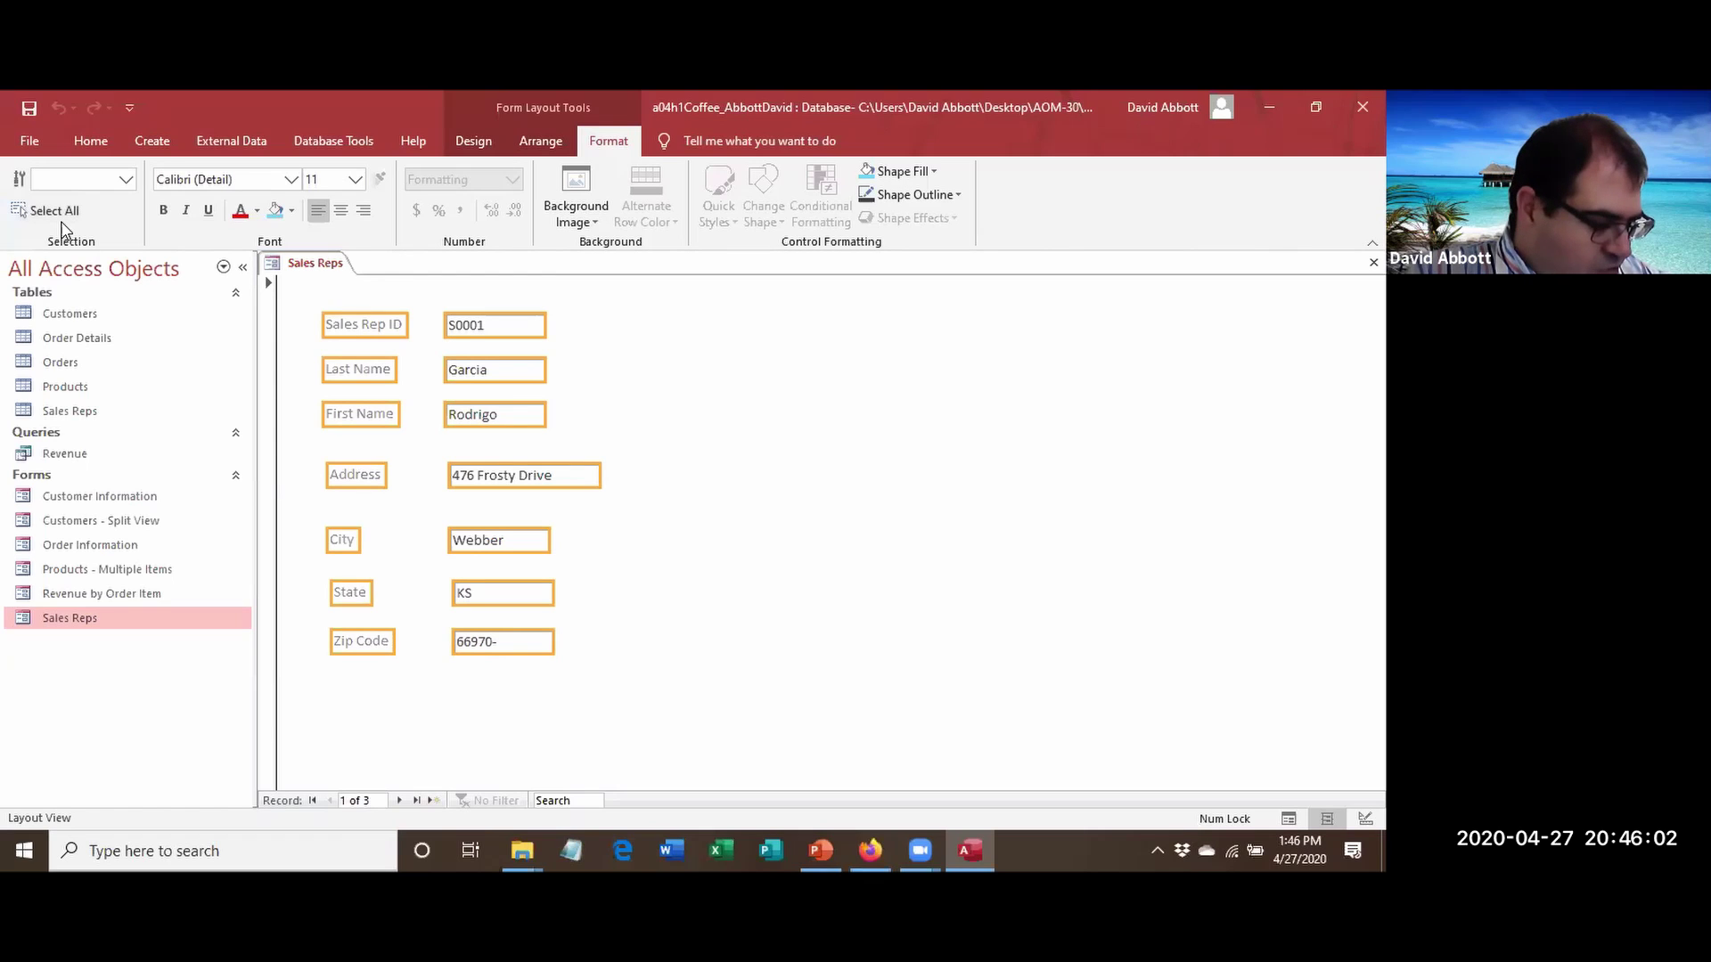
Arrange the Sales Reps fields as Tabular, then change them to a Stacked layout.
{"action": "left_click", "coordinate": [547, 152]}
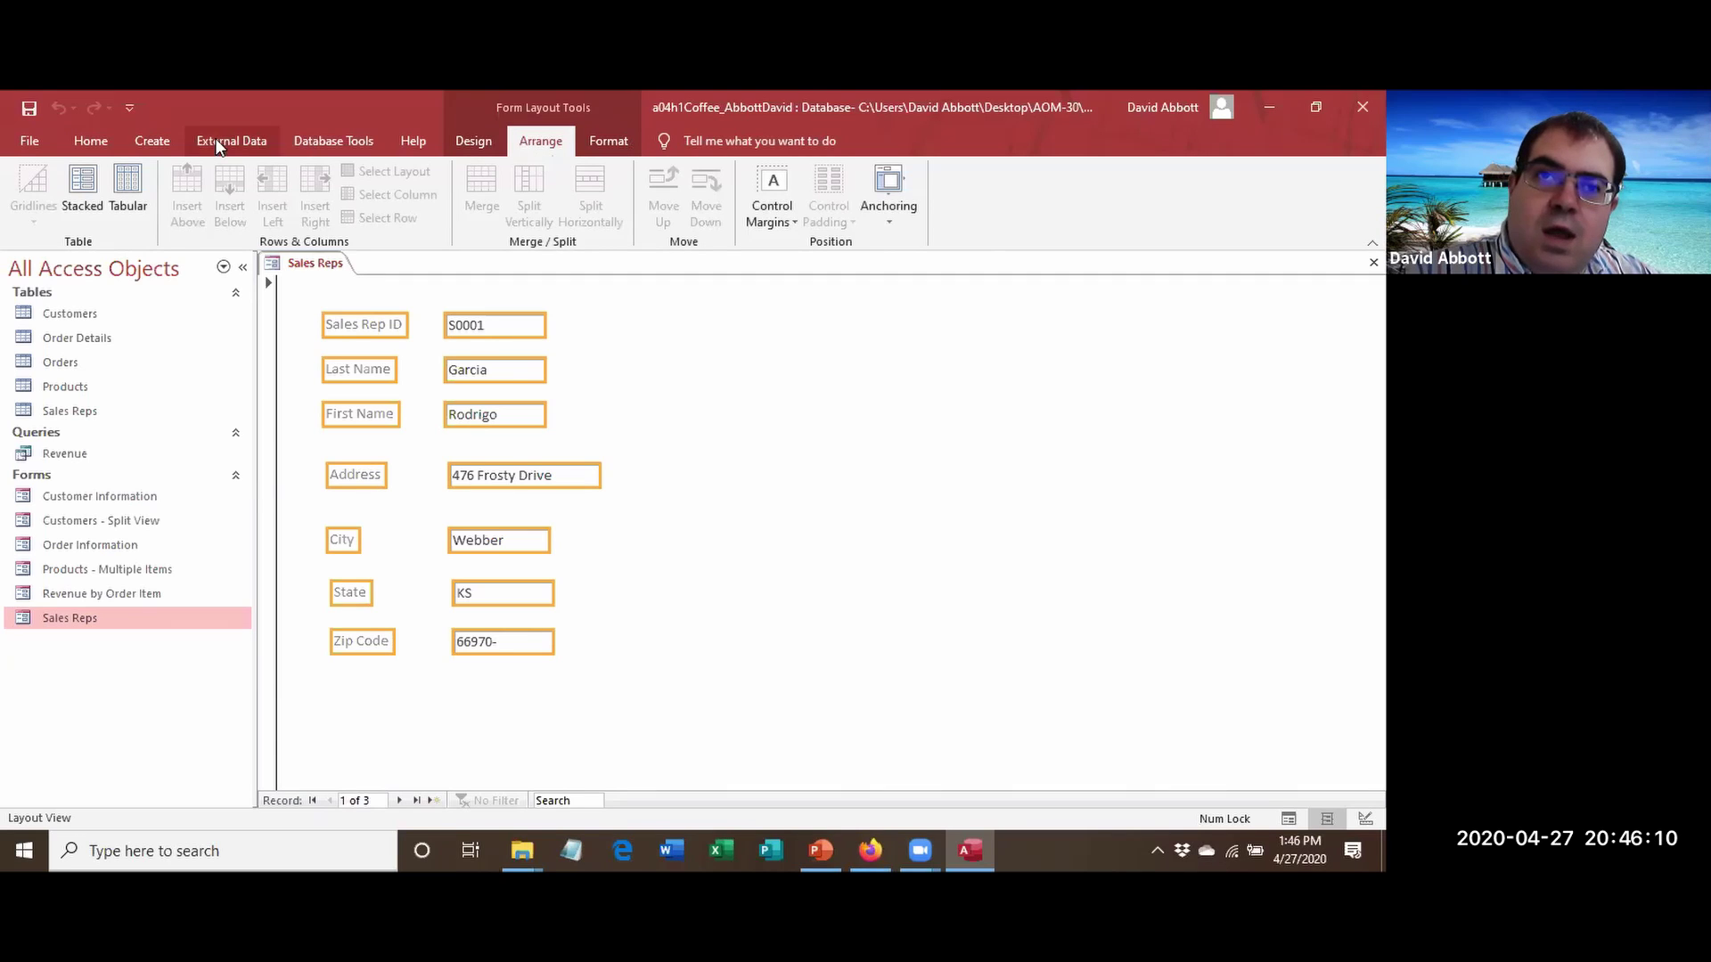
{"action": "left_click", "coordinate": [128, 188]}
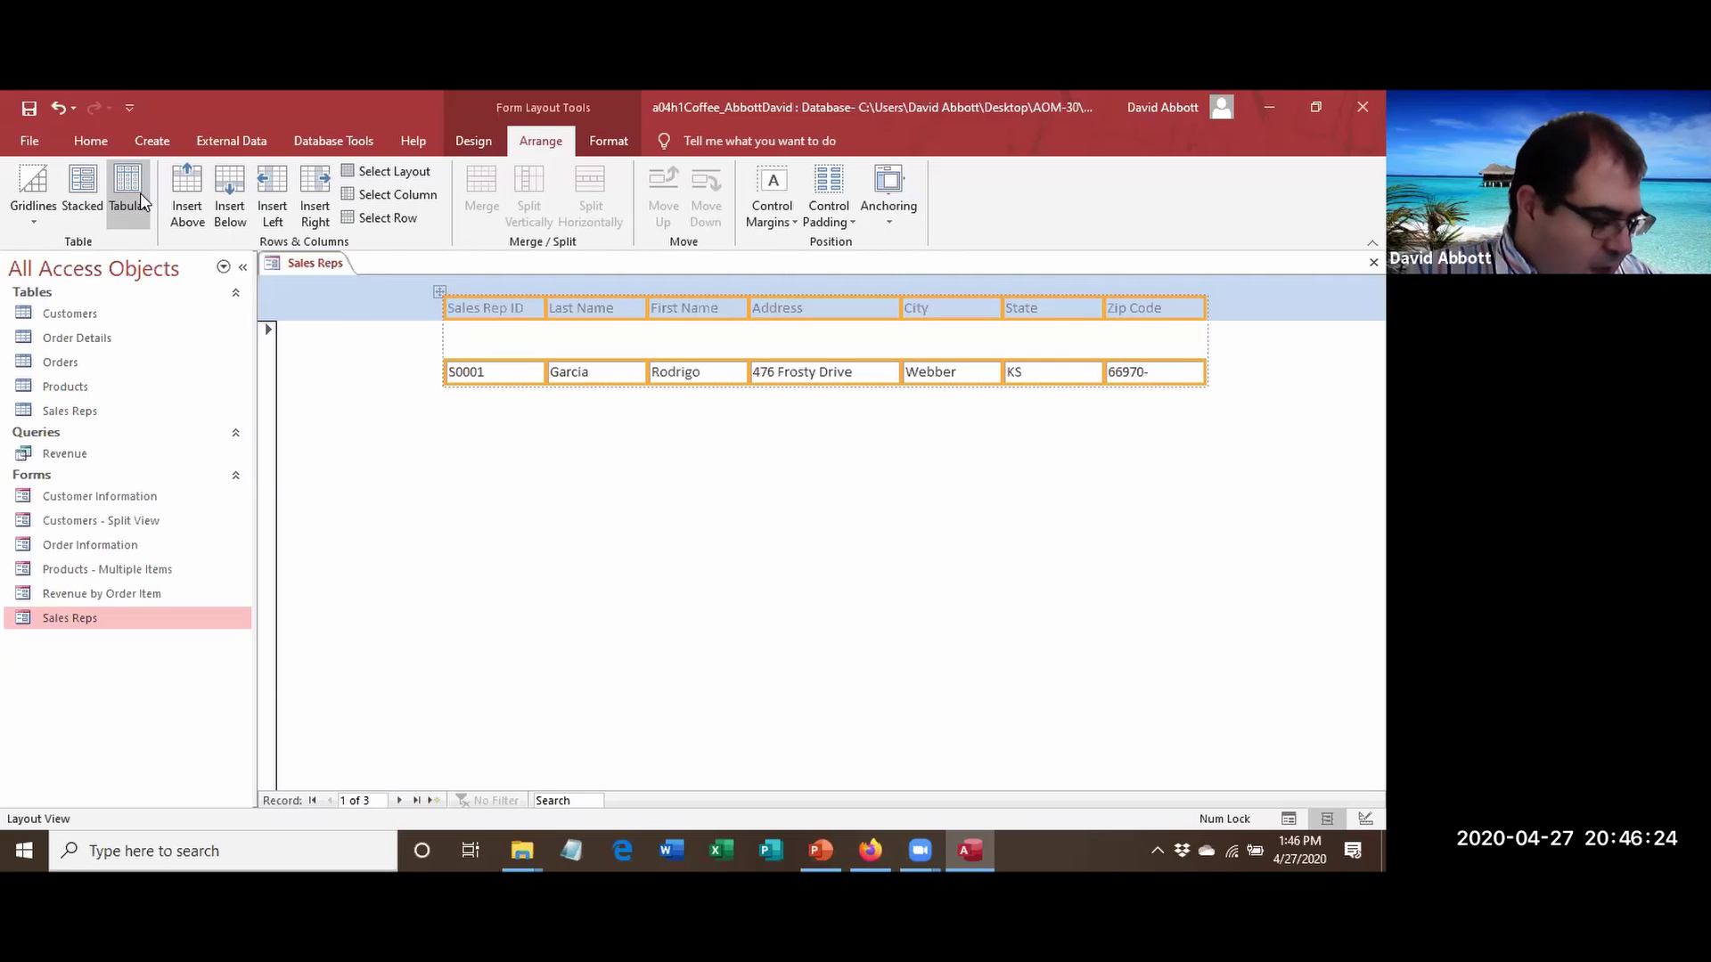
{"action": "left_click", "coordinate": [81, 209]}
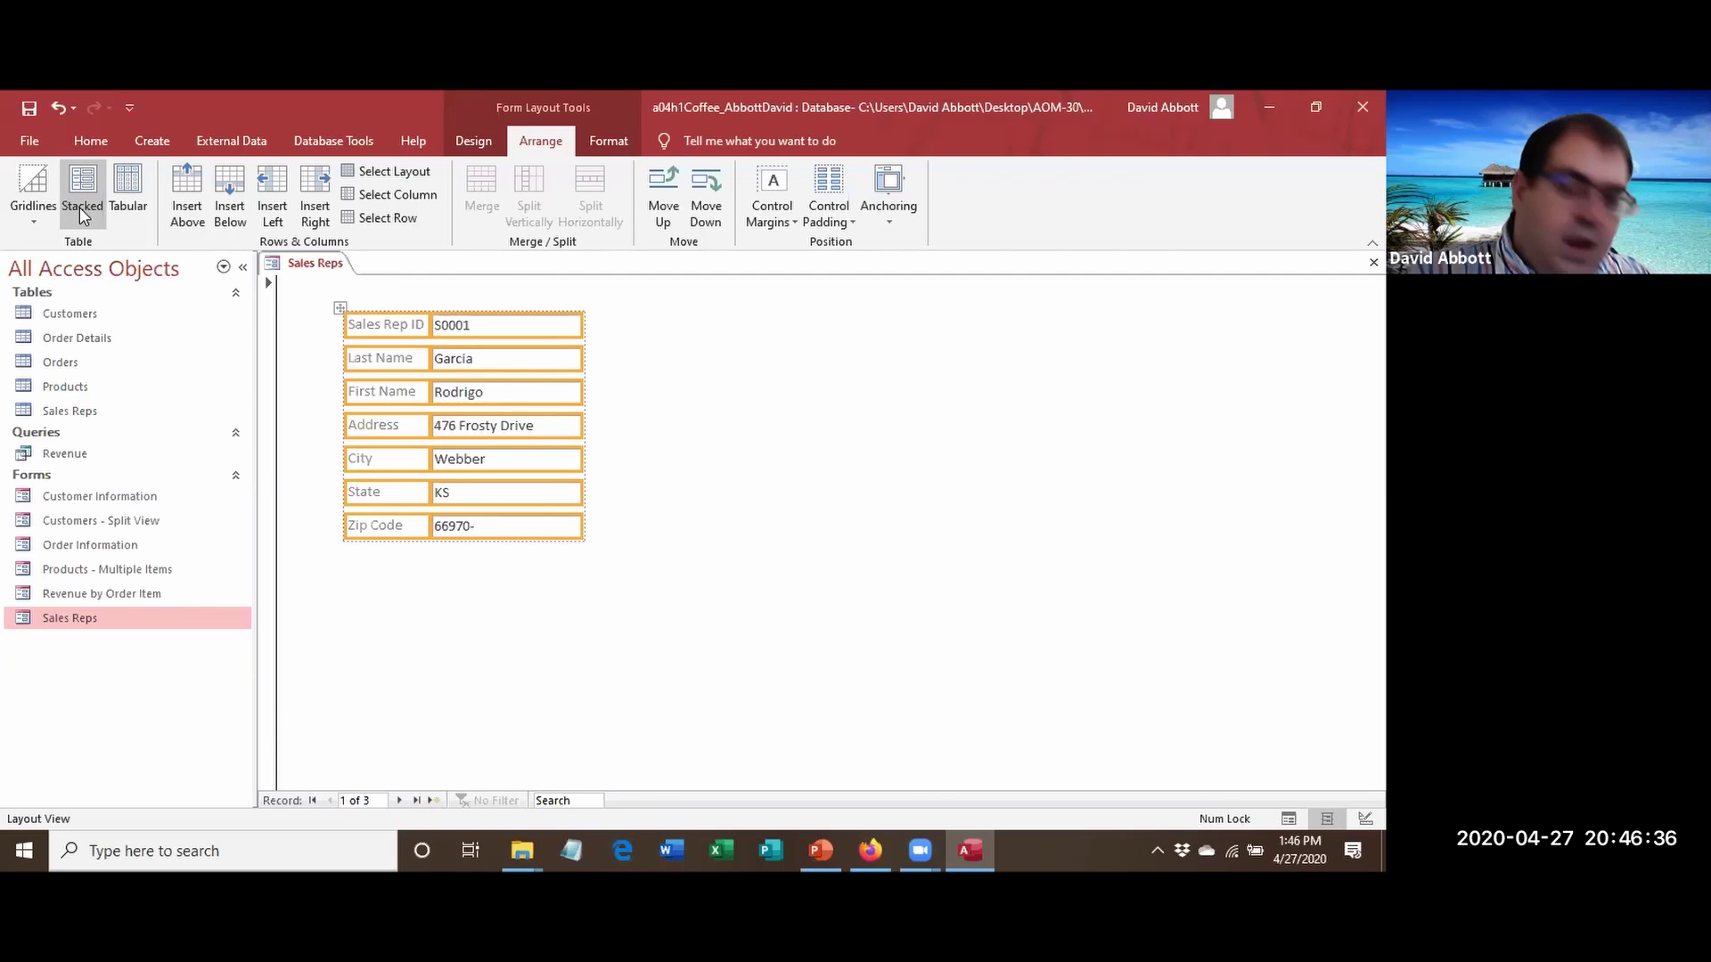
Deselect the fields and close the Sales Reps form from its tab menu.
{"action": "left_click", "coordinate": [793, 465]}
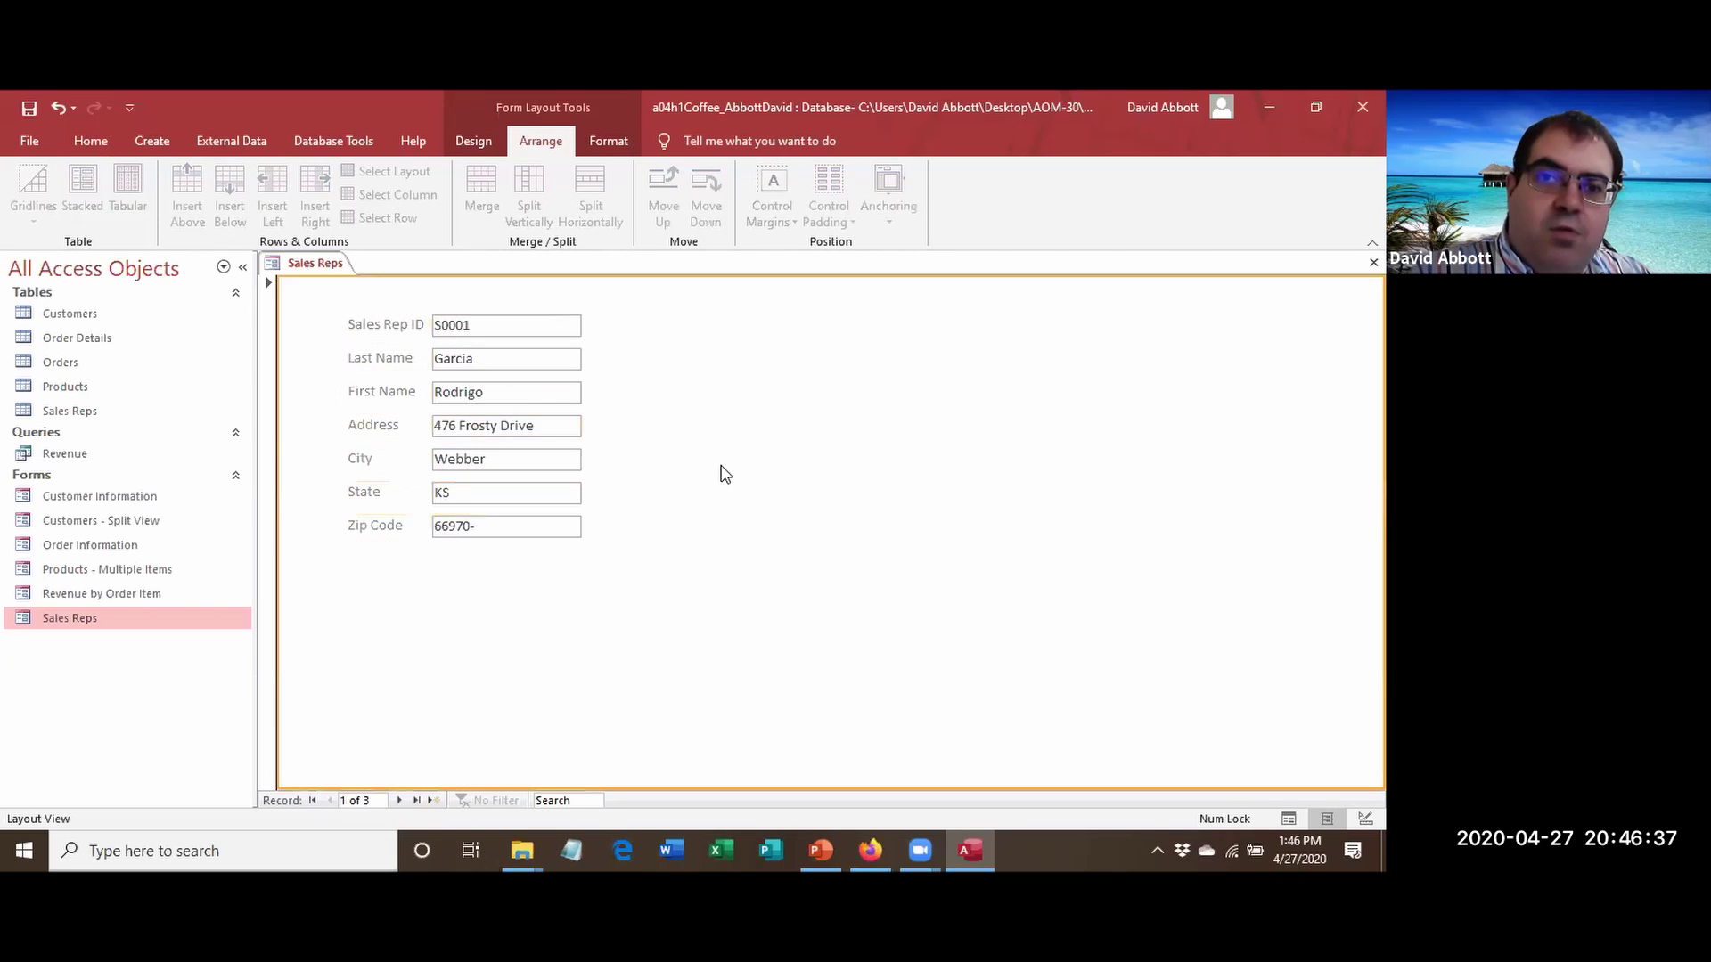
{"action": "right_click", "coordinate": [314, 268]}
{"action": "left_click", "coordinate": [316, 268]}
{"action": "right_click", "coordinate": [314, 267]}
{"action": "left_click", "coordinate": [347, 301]}
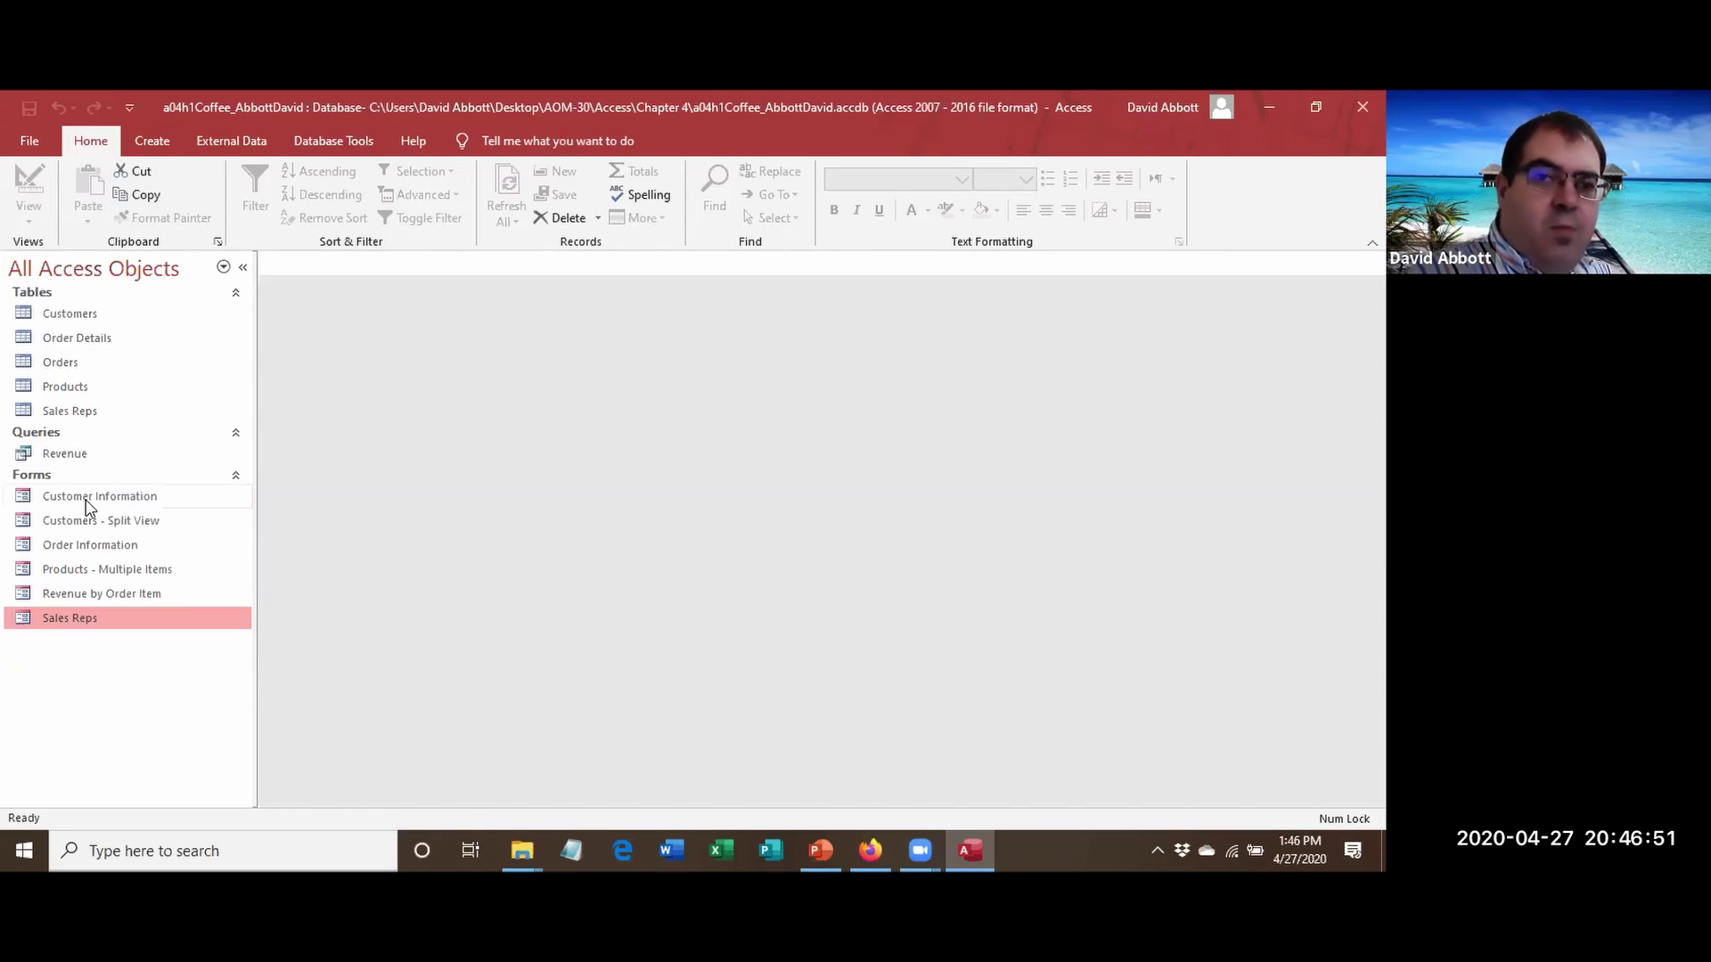
Open the Customer Information form, browse the next few records, and return to the first.
{"action": "left_click", "coordinate": [88, 503]}
{"action": "double_click", "coordinate": [88, 504]}
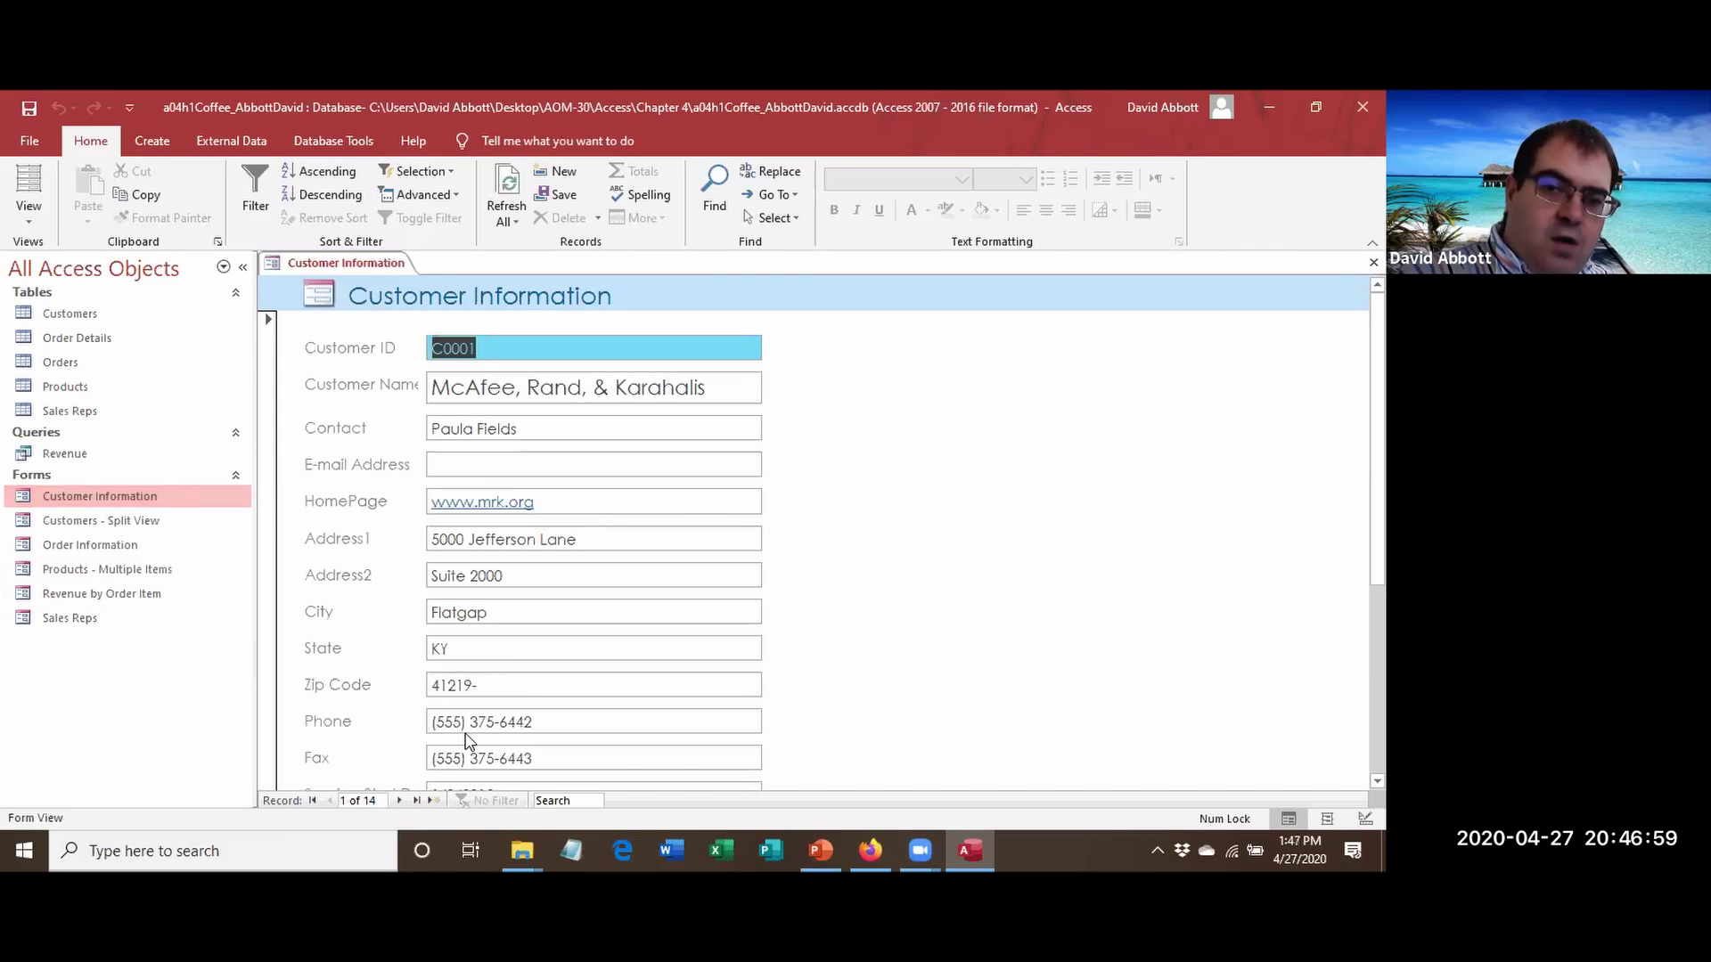
{"action": "left_click", "coordinate": [398, 800]}
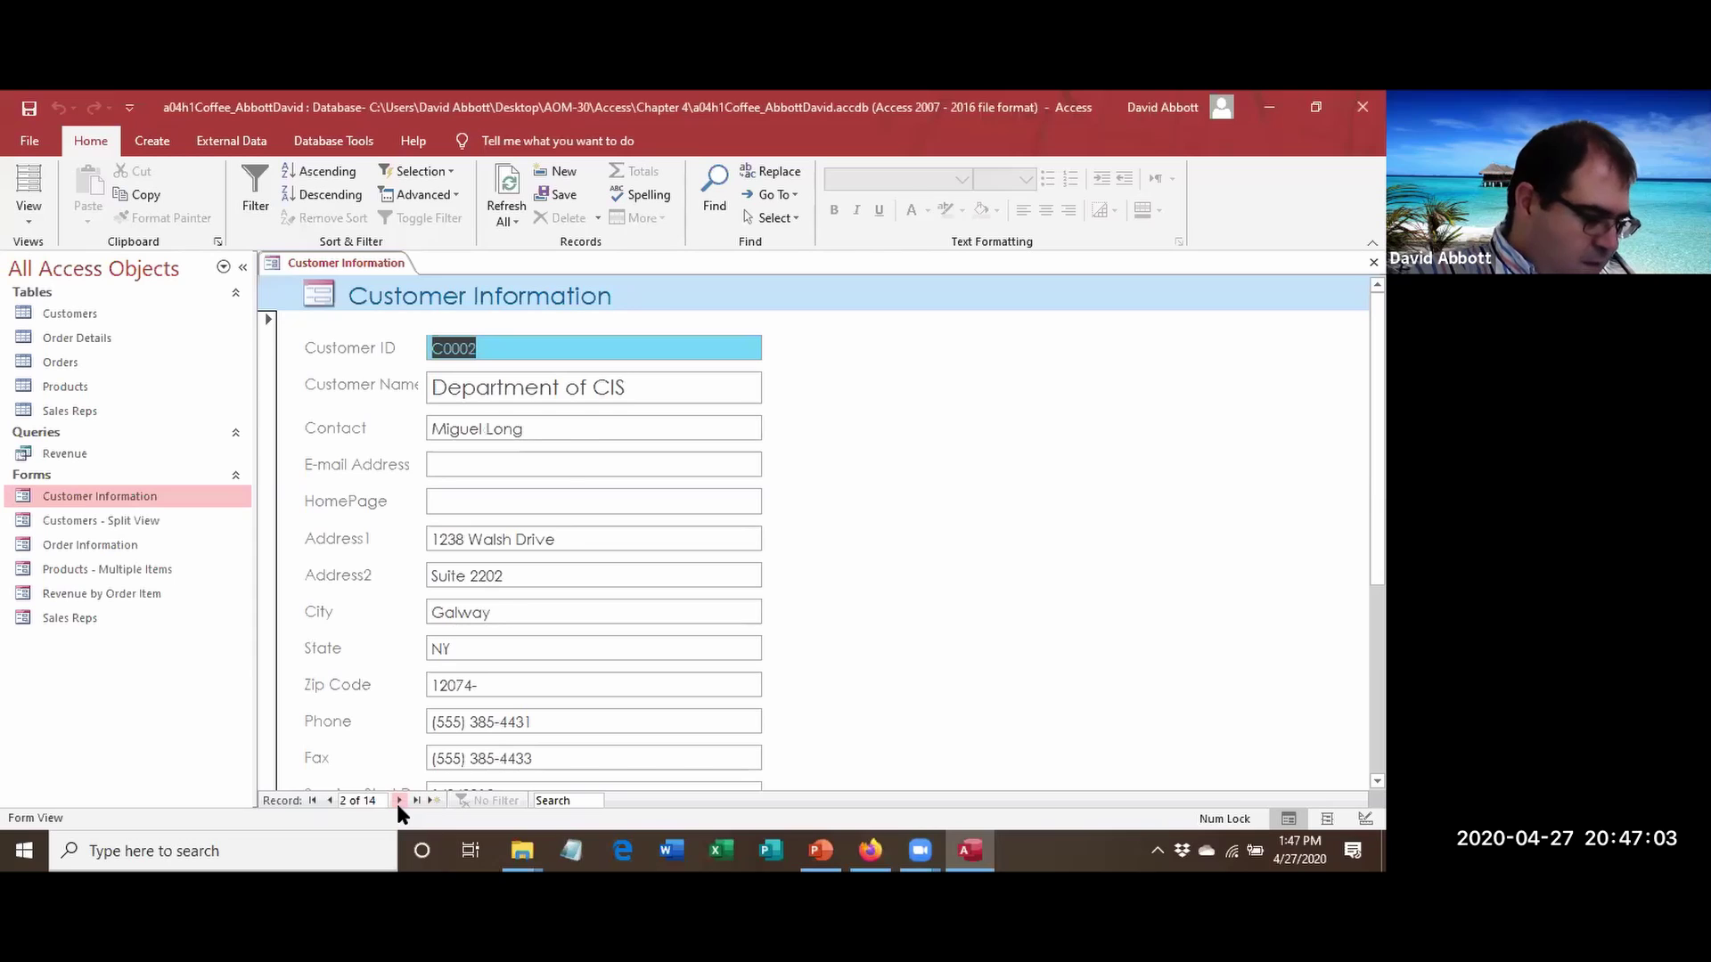
{"action": "left_click", "coordinate": [398, 800]}
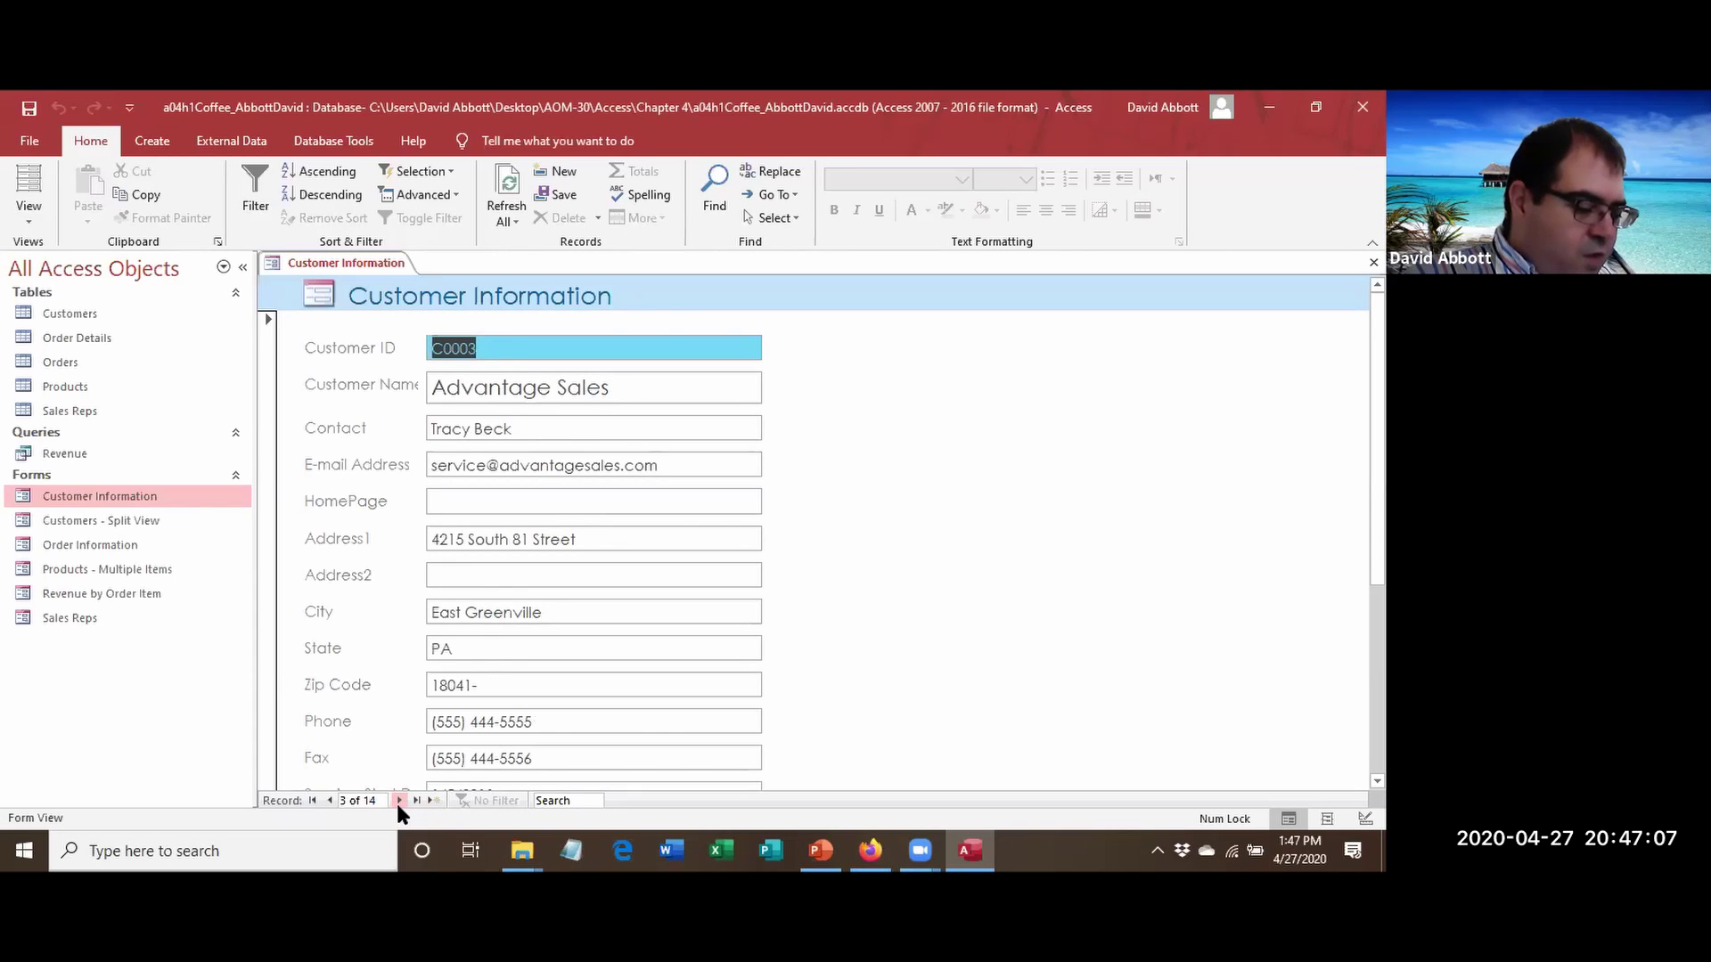
{"action": "left_click", "coordinate": [398, 801]}
{"action": "left_click", "coordinate": [399, 801]}
{"action": "left_click", "coordinate": [399, 801]}
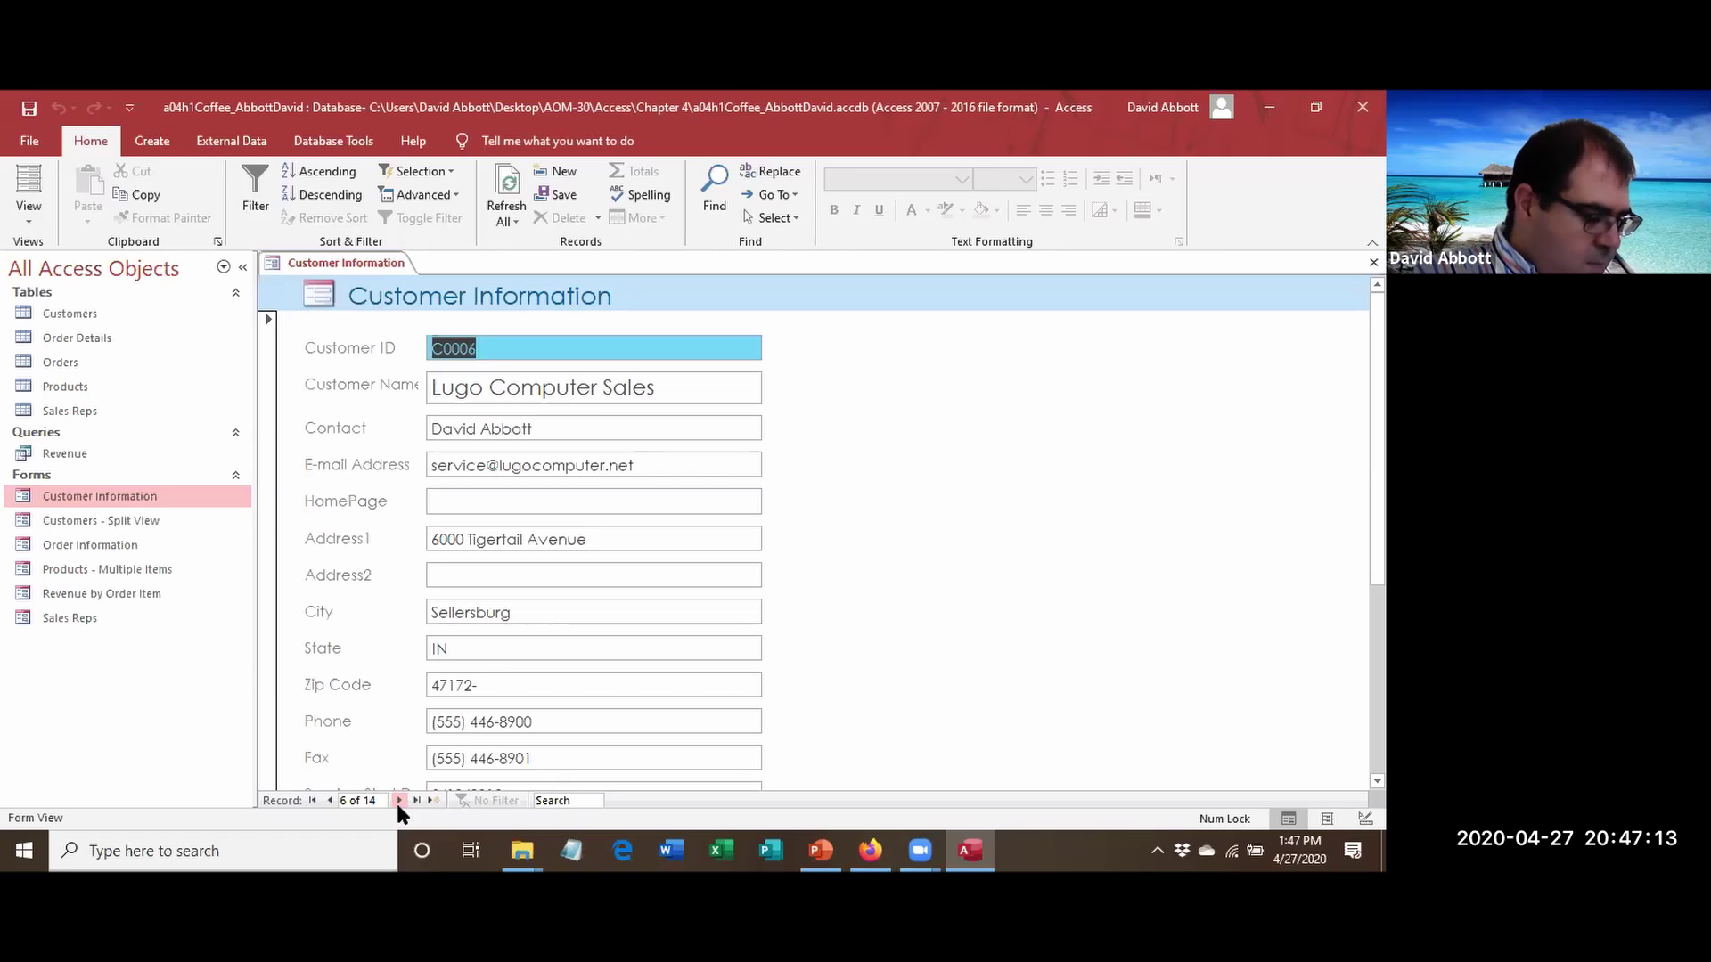
{"action": "left_click", "coordinate": [313, 801]}
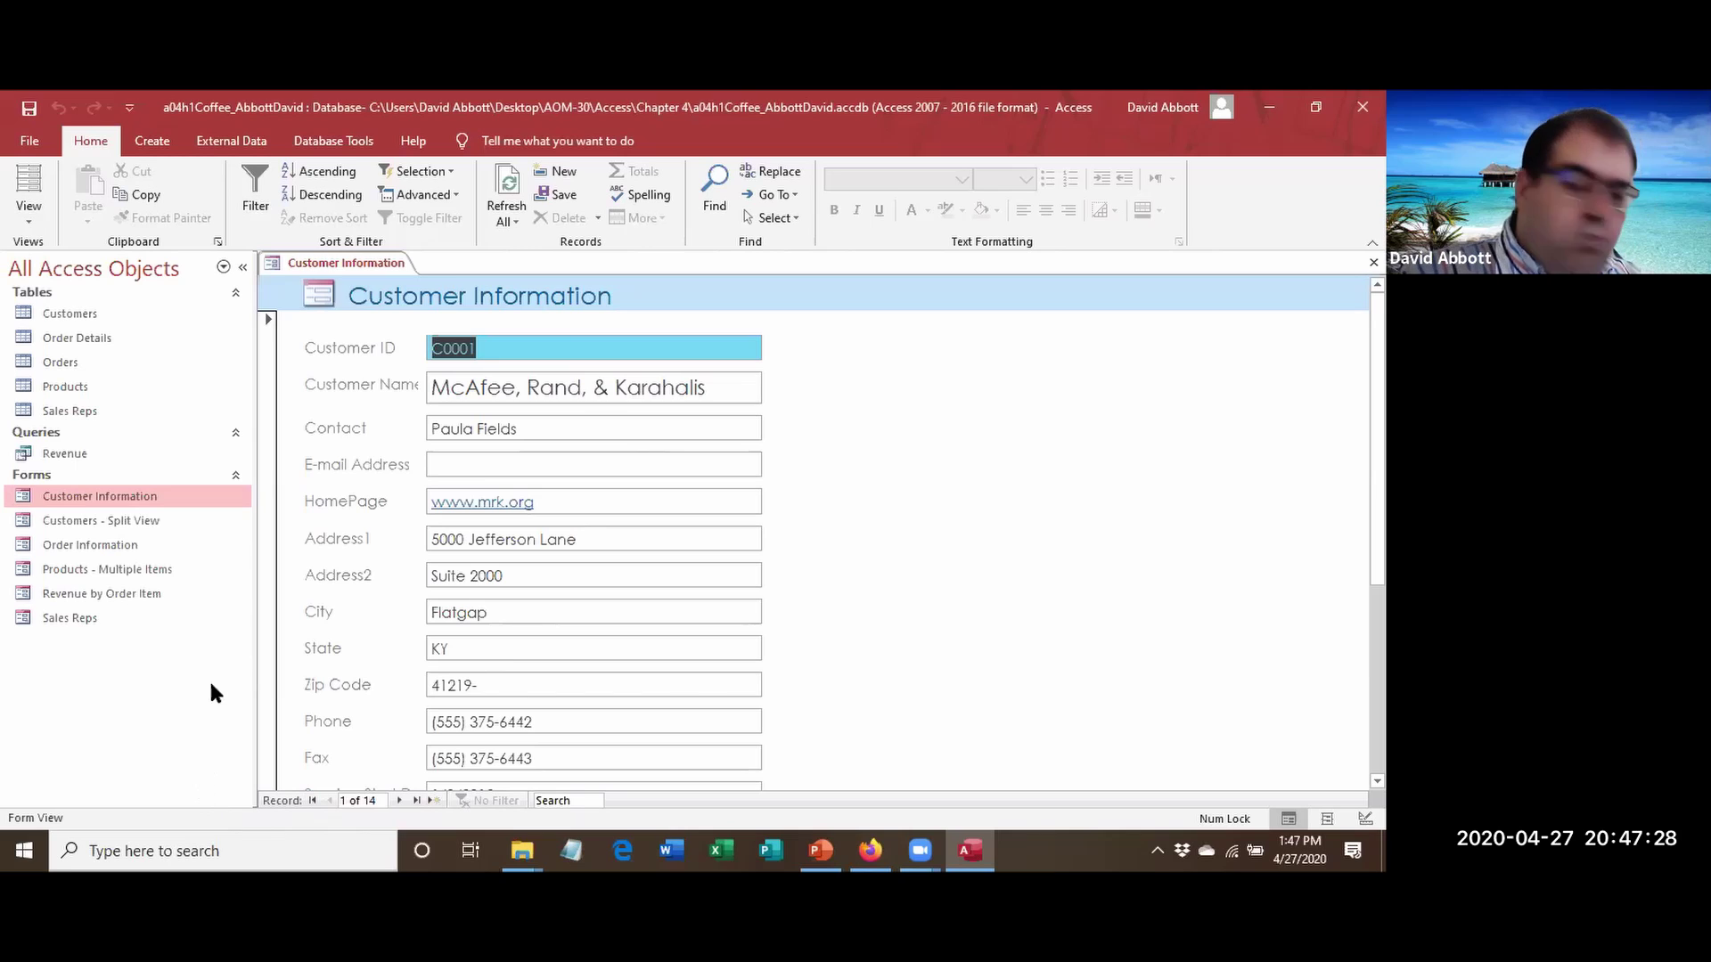
Sort the customer records A to Z by Customer Name, then advance one record.
{"action": "left_click", "coordinate": [532, 400]}
{"action": "key", "text": "shift+End"}
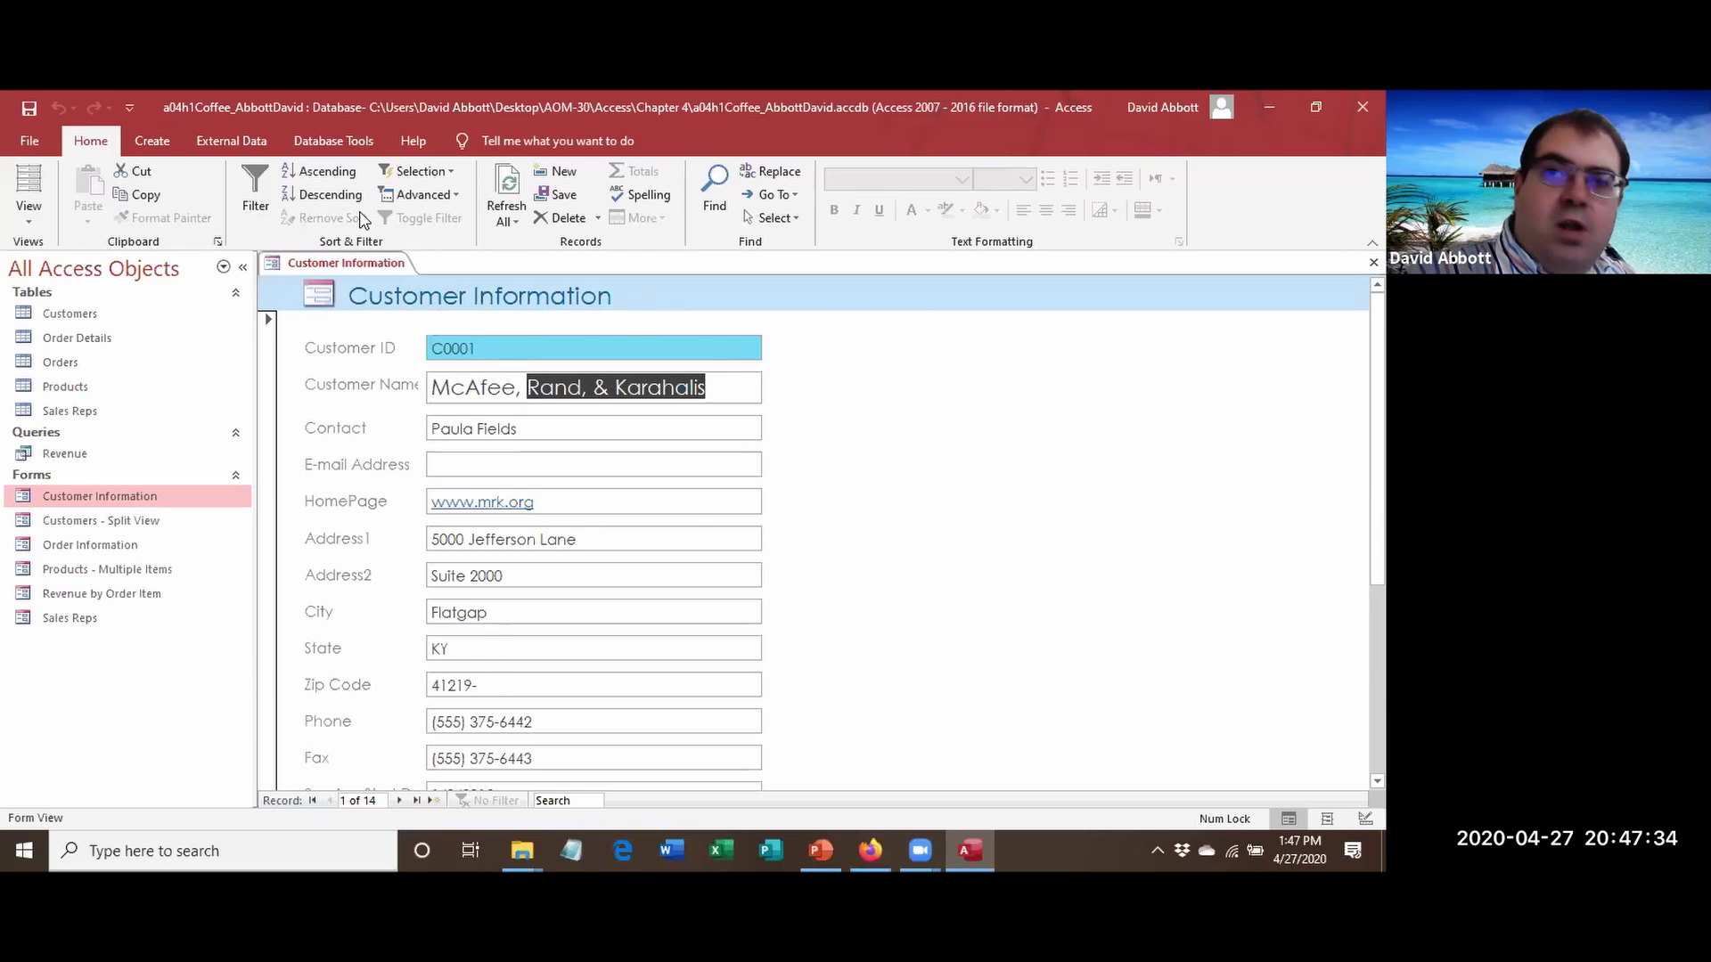
{"action": "left_click", "coordinate": [321, 171]}
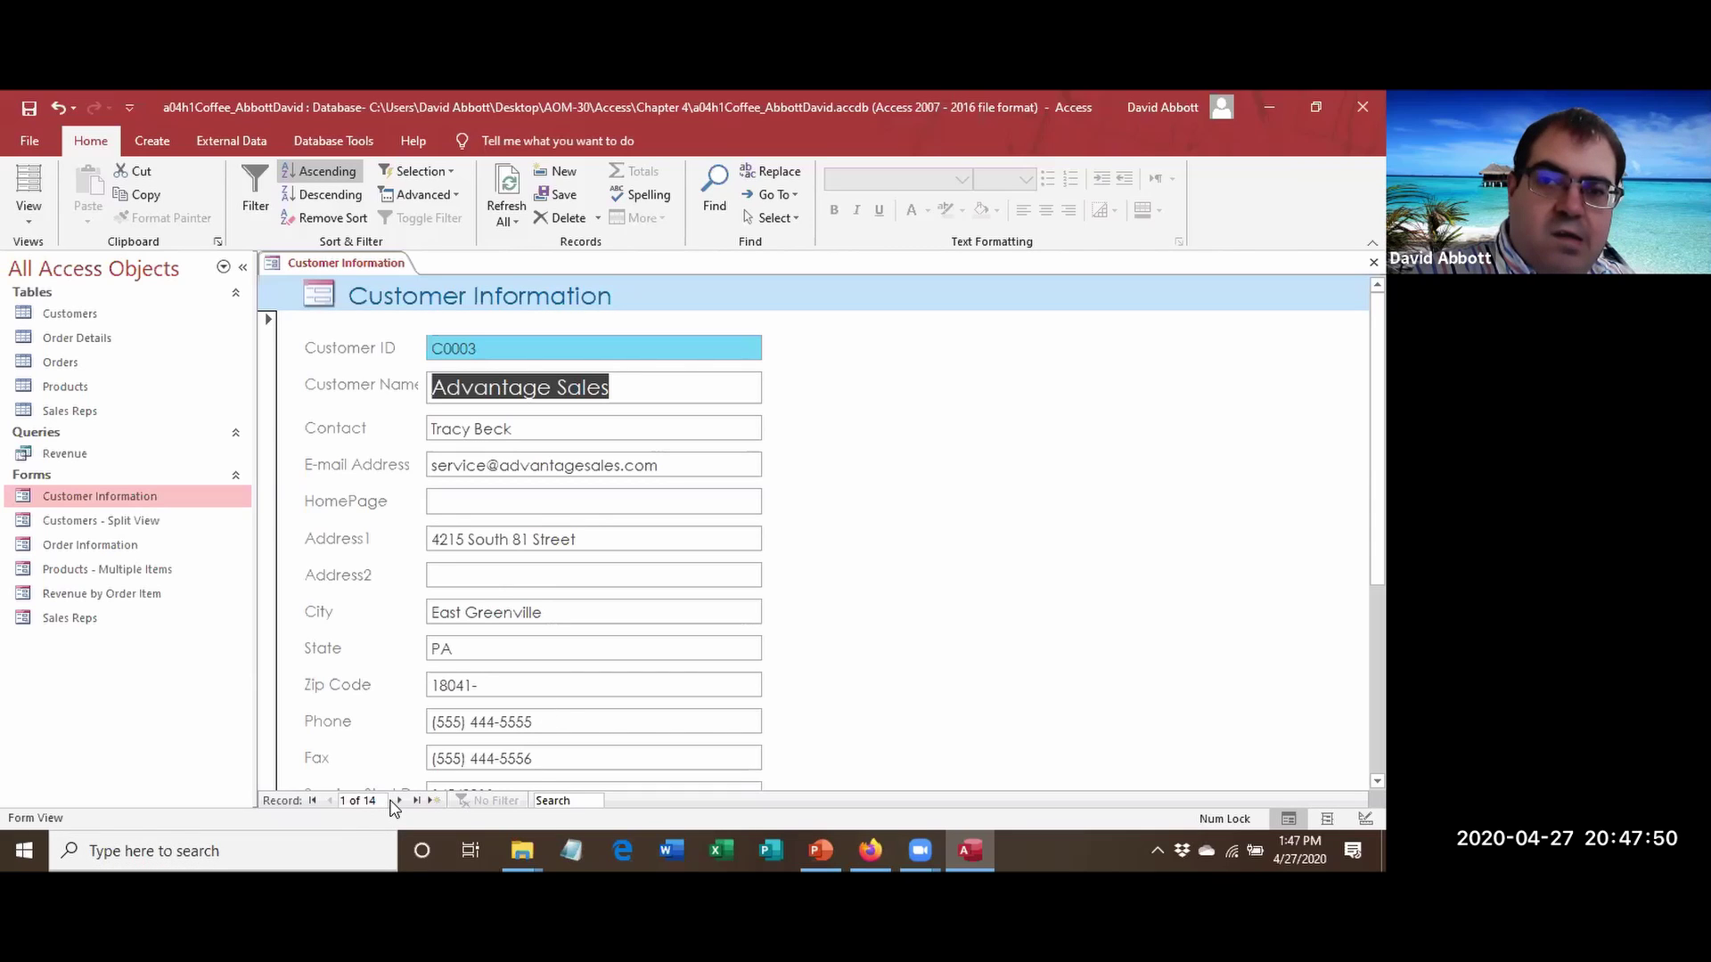
{"action": "left_click", "coordinate": [397, 800]}
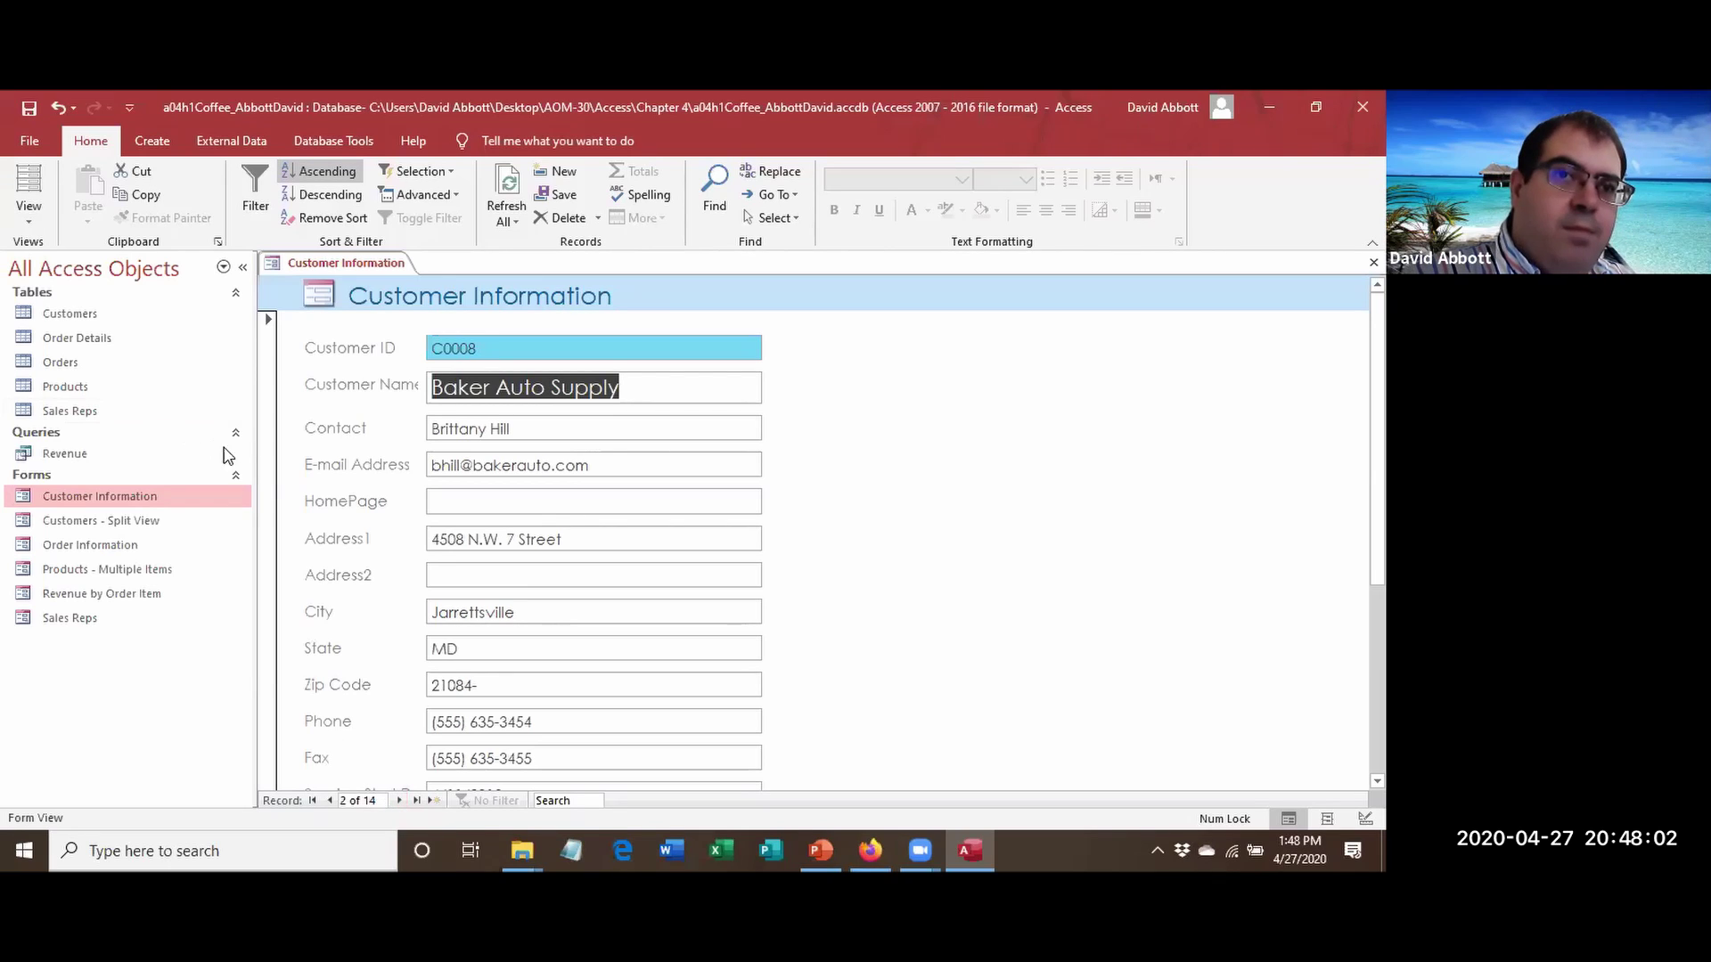
Close the Customer Information form from its document tab menu.
{"action": "right_click", "coordinate": [296, 262]}
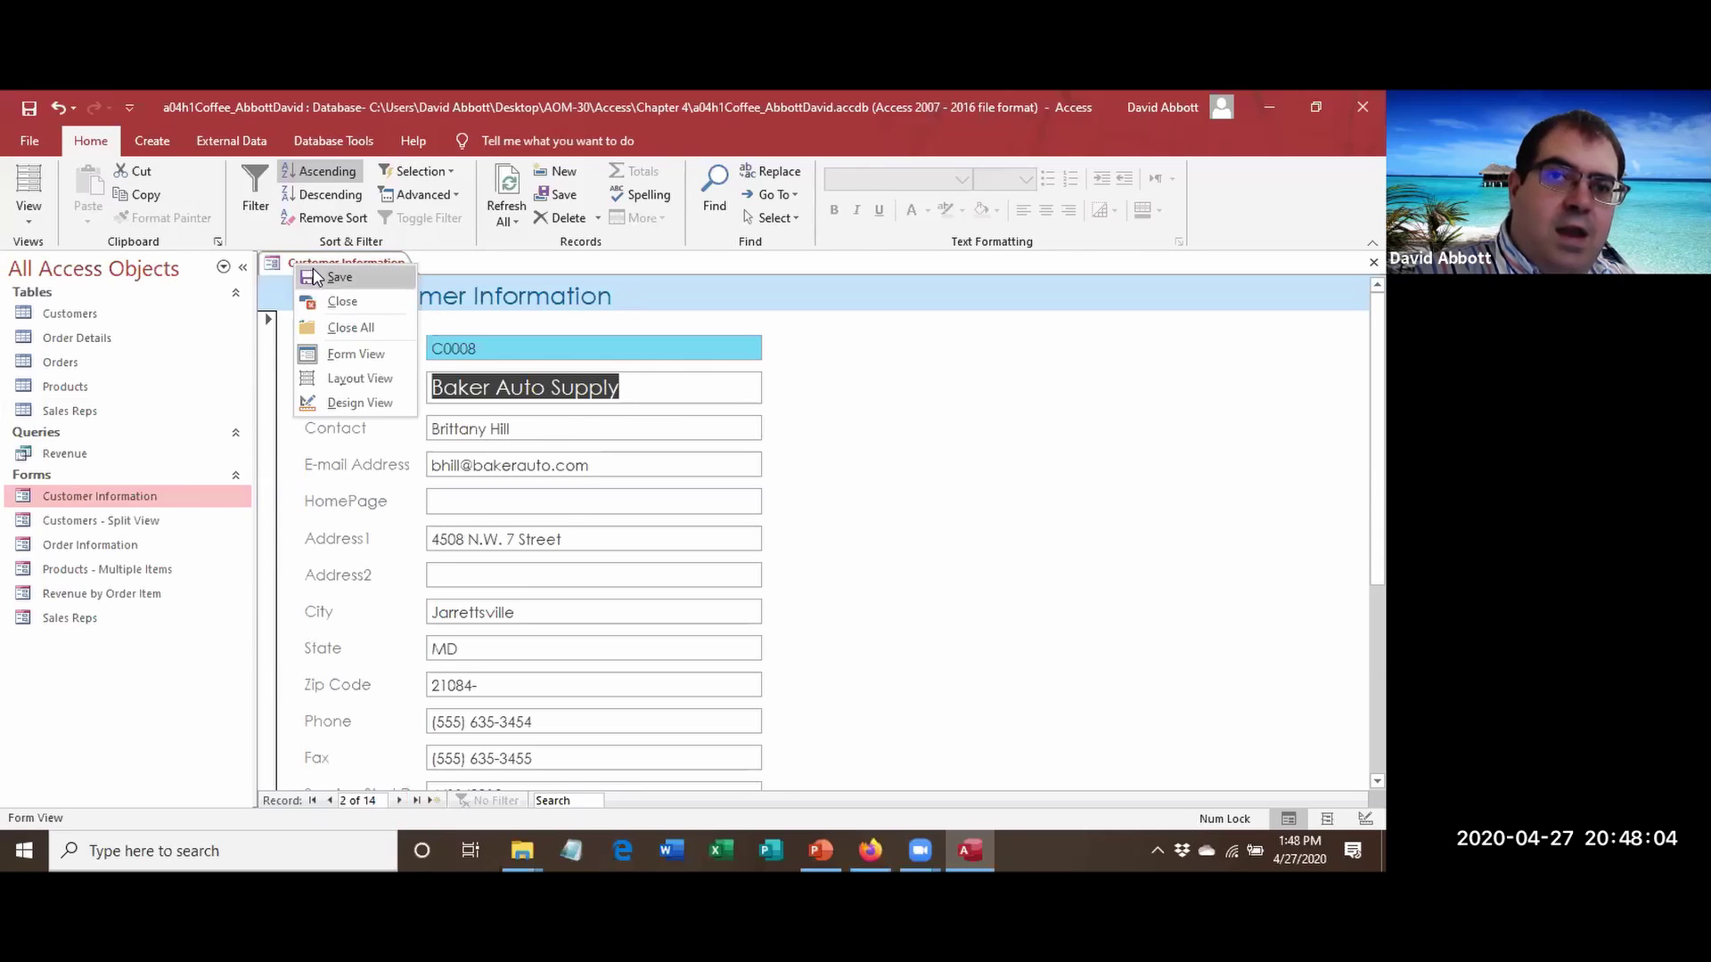
{"action": "left_click", "coordinate": [310, 276]}
{"action": "right_click", "coordinate": [310, 260]}
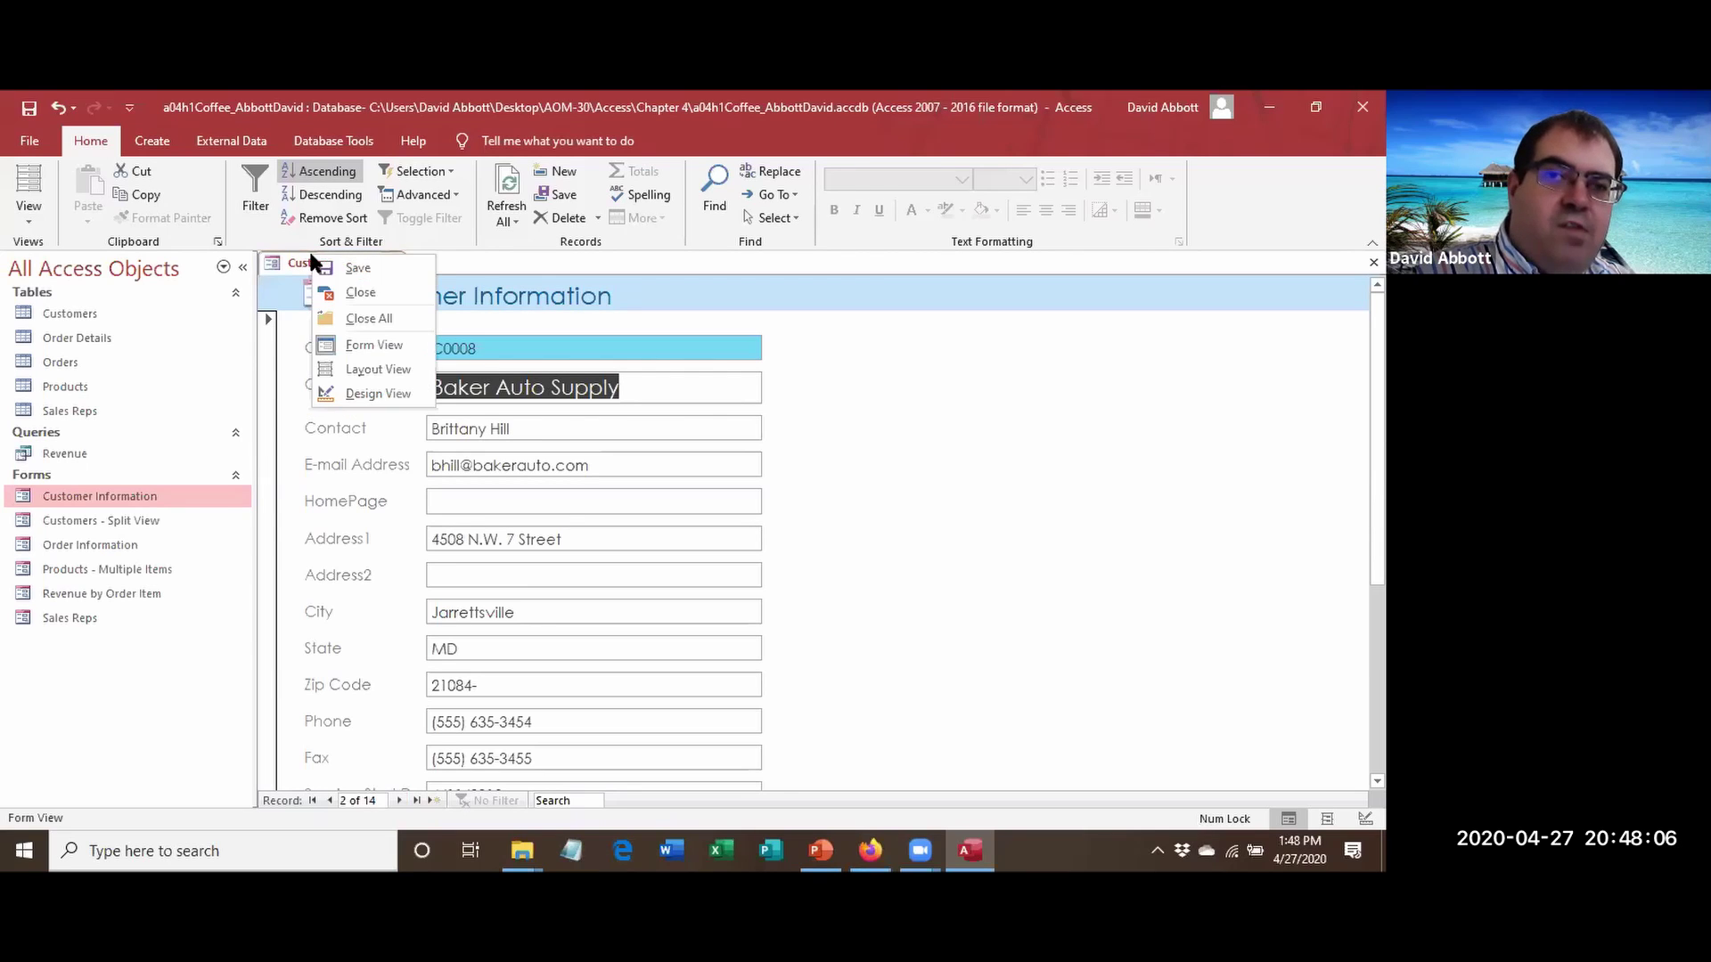
{"action": "left_click", "coordinate": [347, 292]}
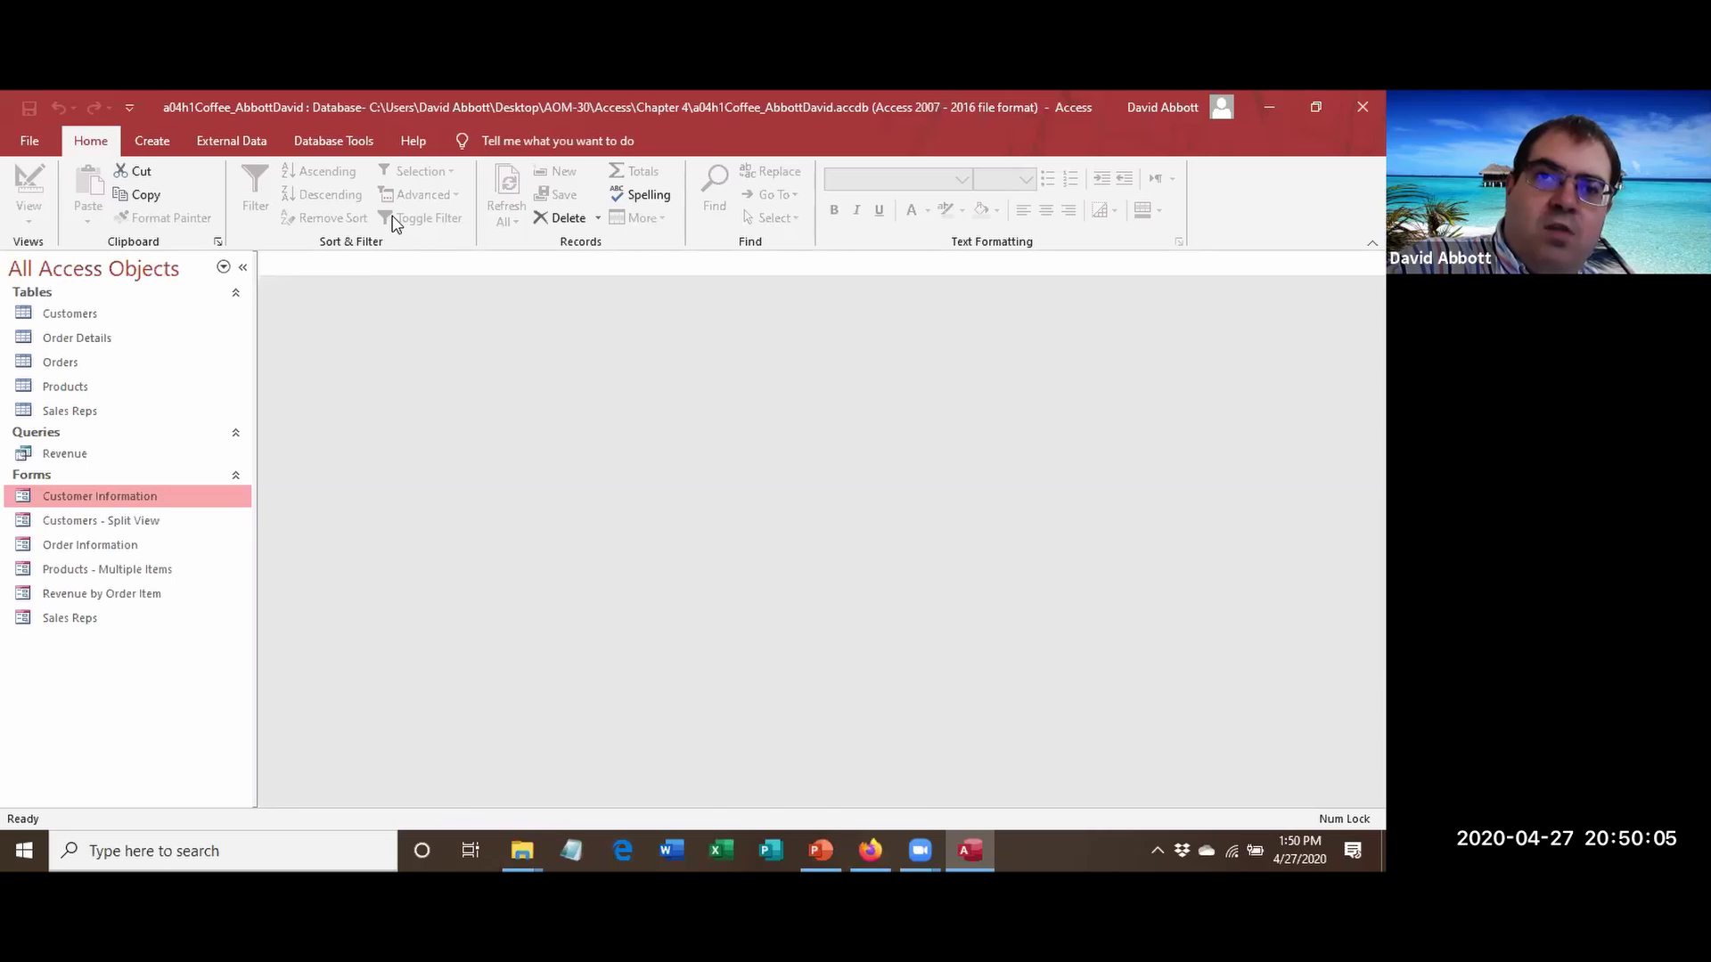
Save a copy of the database named a04h2Coffee, removing the trailing 1 from the name.
{"action": "left_click", "coordinate": [13, 147]}
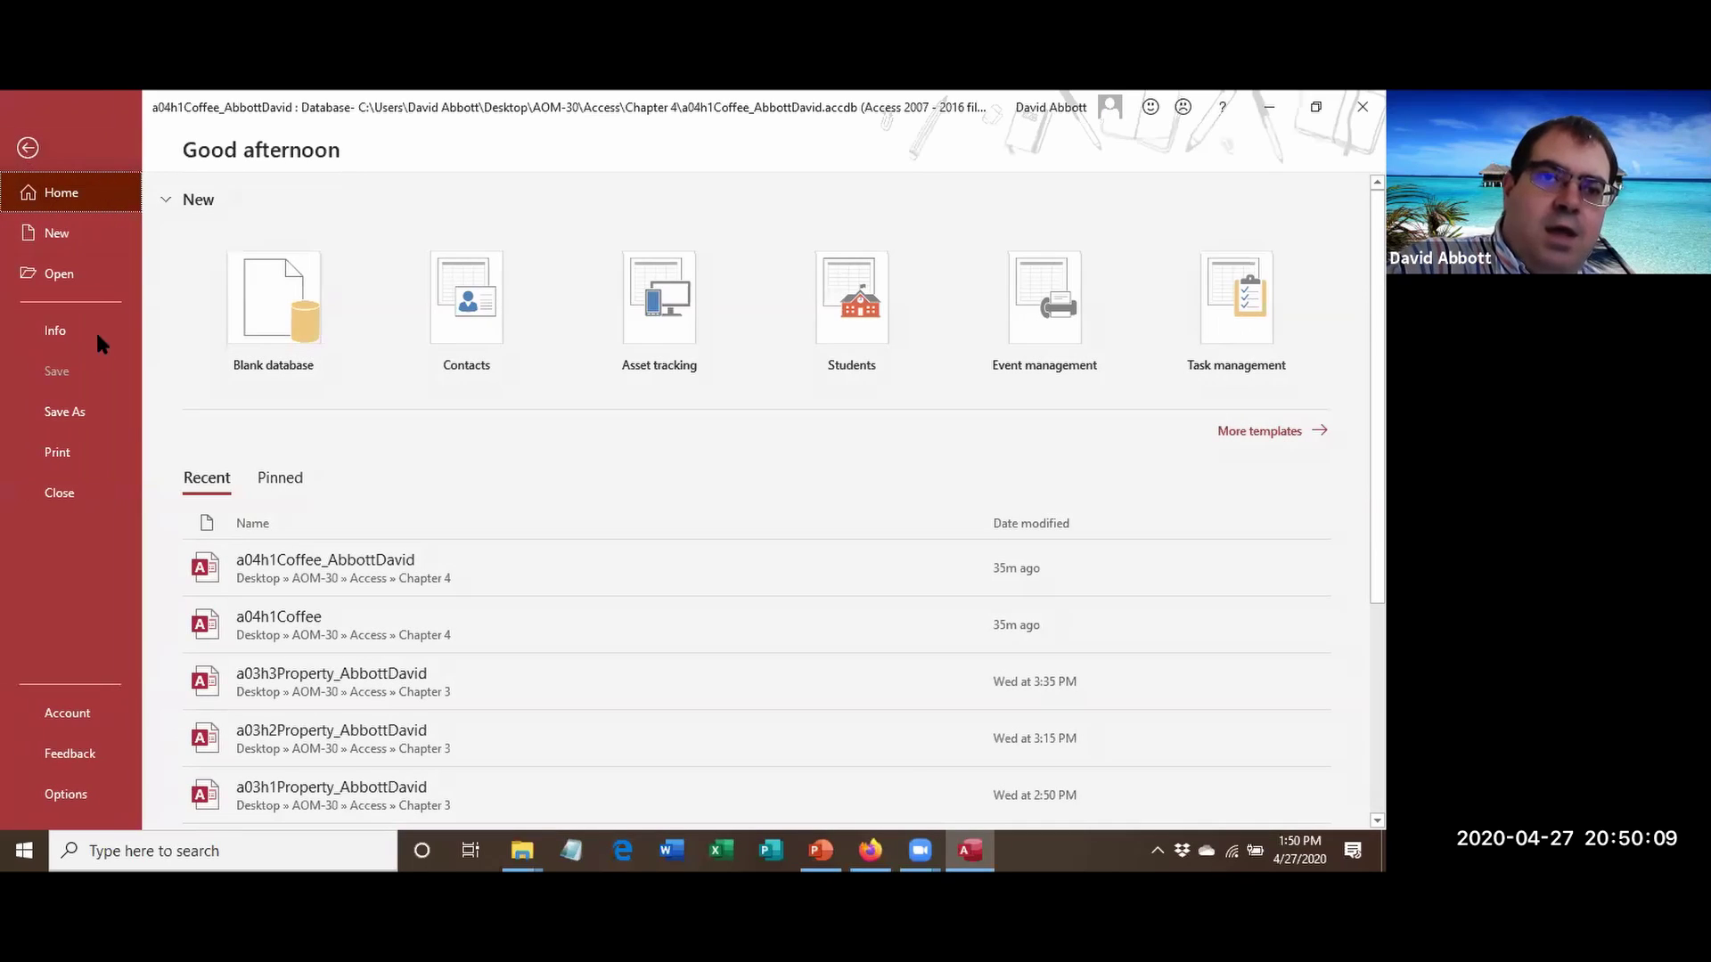
{"action": "left_click", "coordinate": [108, 404]}
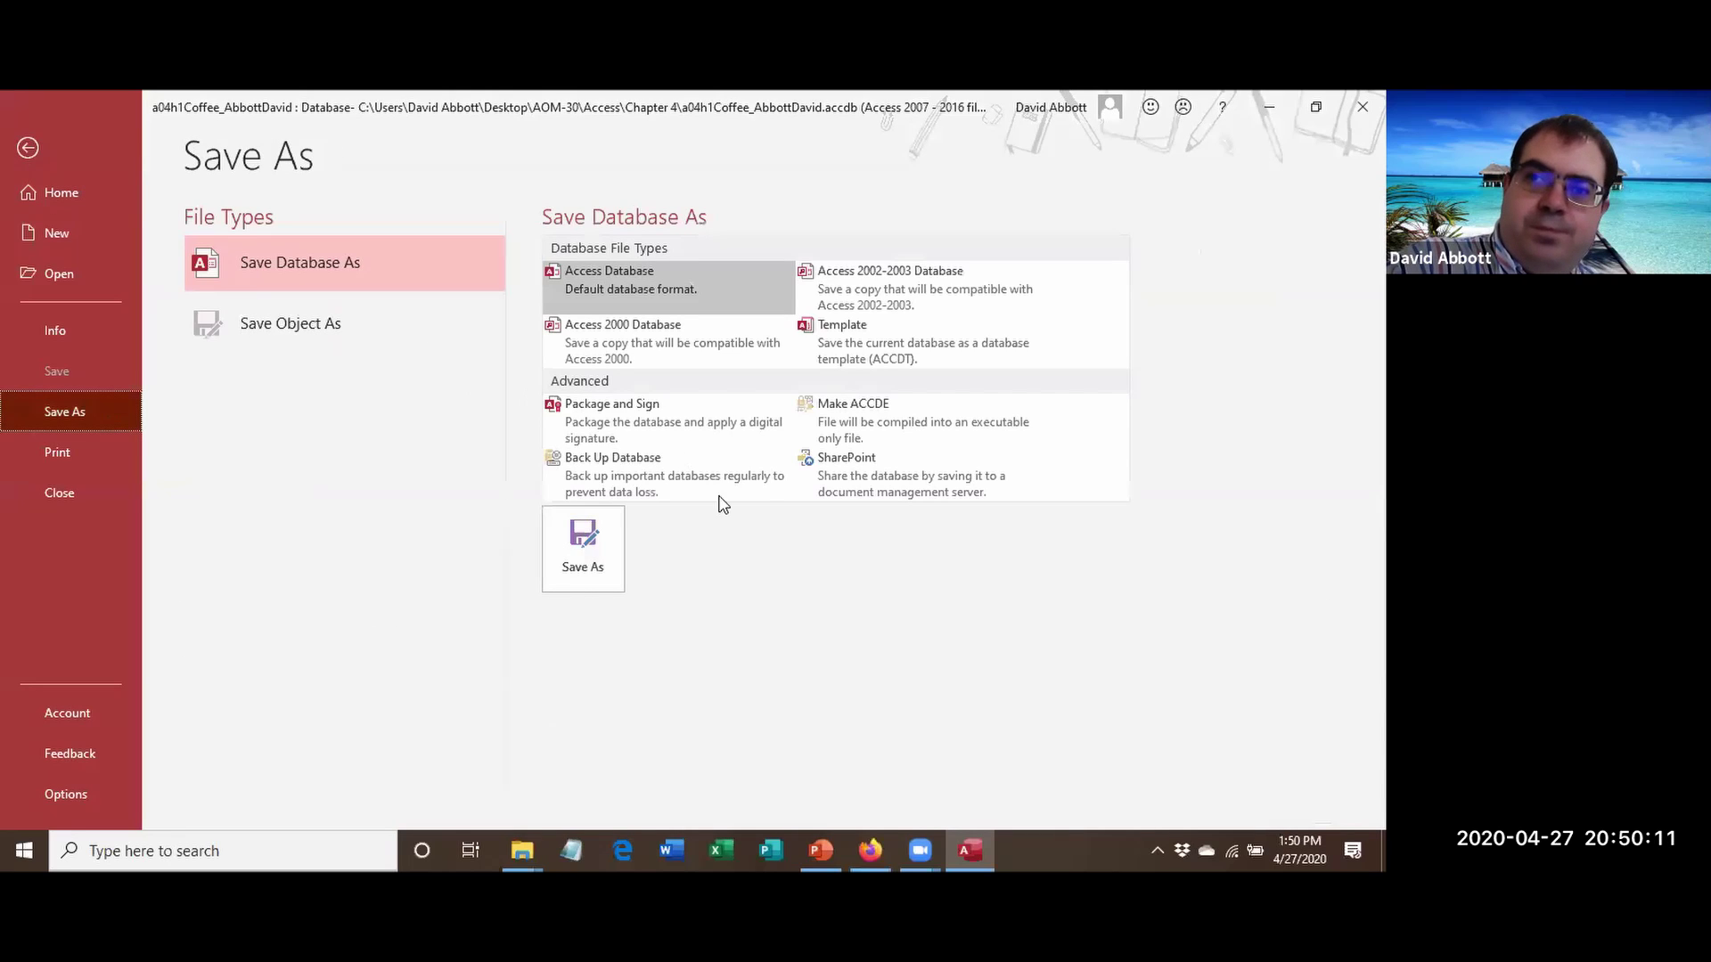
{"action": "left_click", "coordinate": [606, 557]}
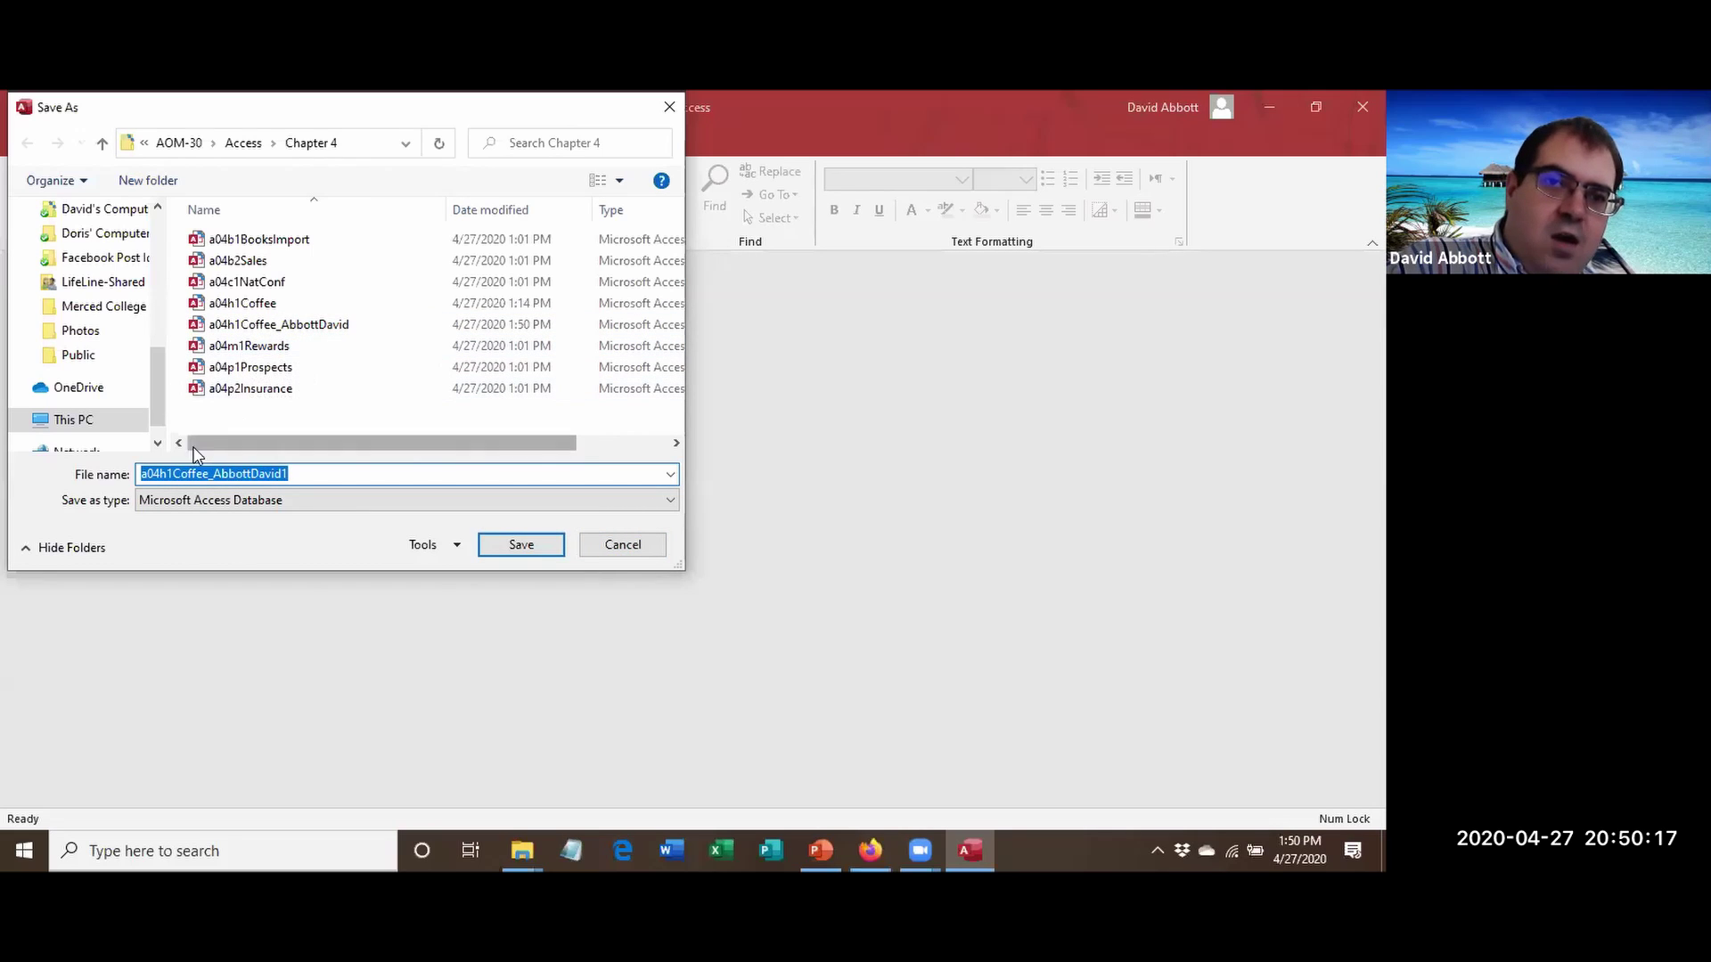
{"action": "left_click", "coordinate": [169, 480]}
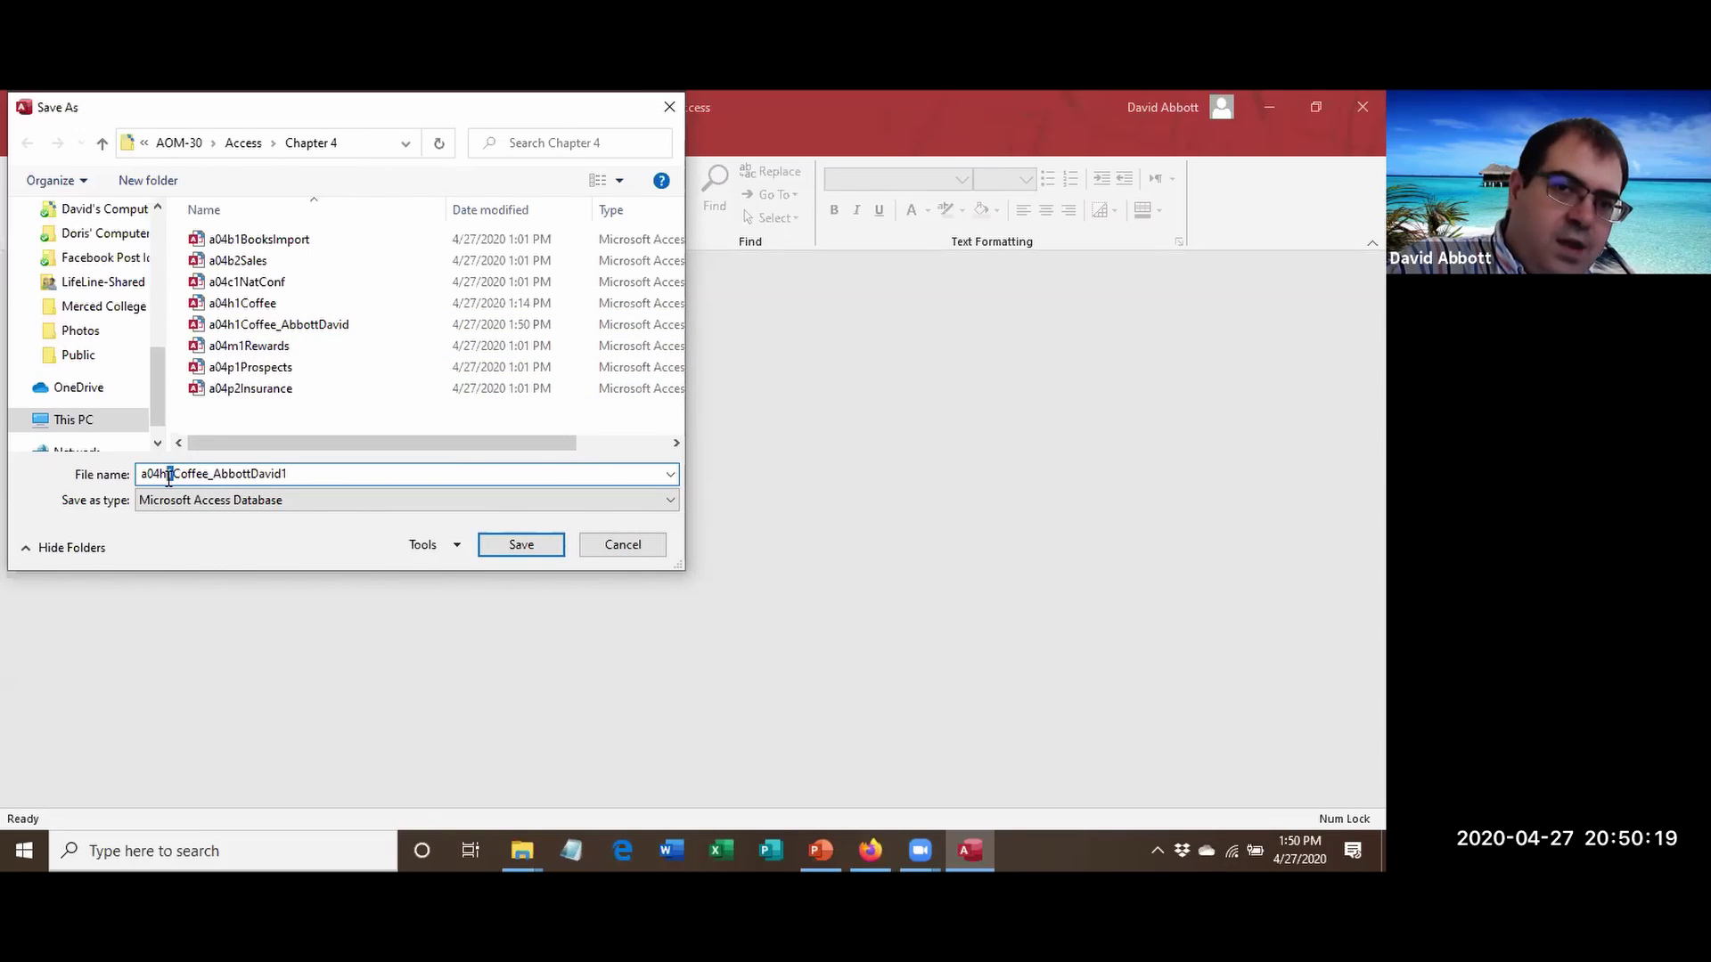
{"action": "key", "text": "Delete"}
{"action": "type", "text": "2"}
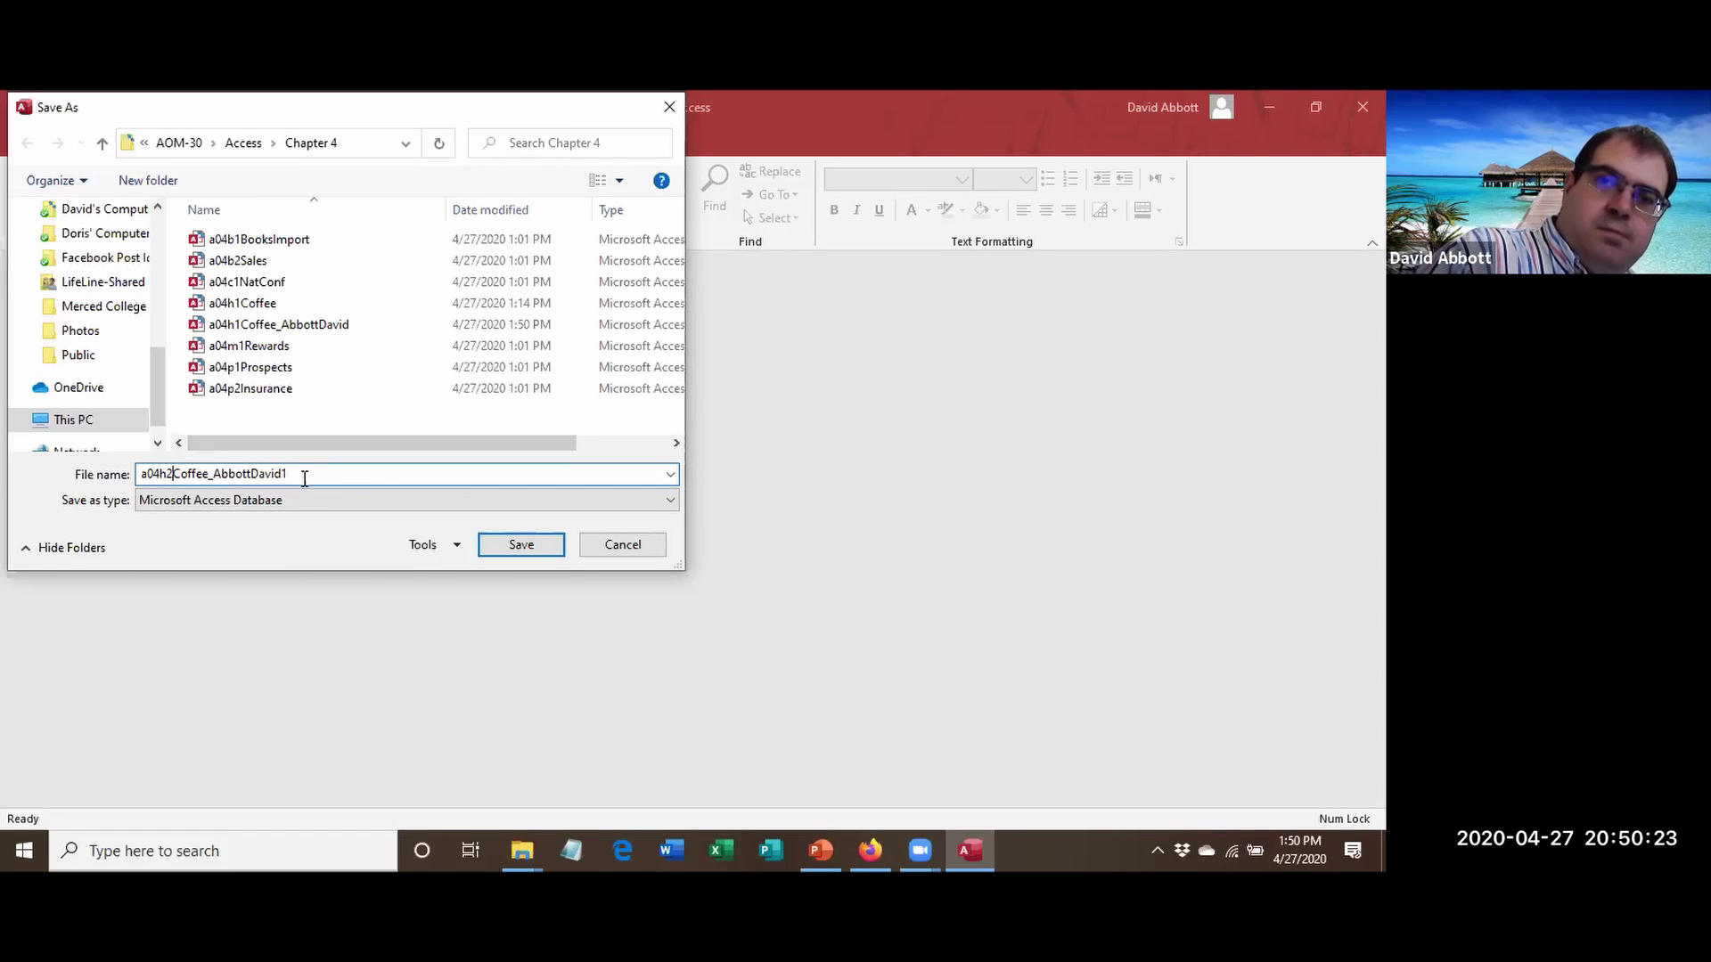
{"action": "key", "text": "Right"}
{"action": "key", "text": "End"}
{"action": "key", "text": "BackSpace"}
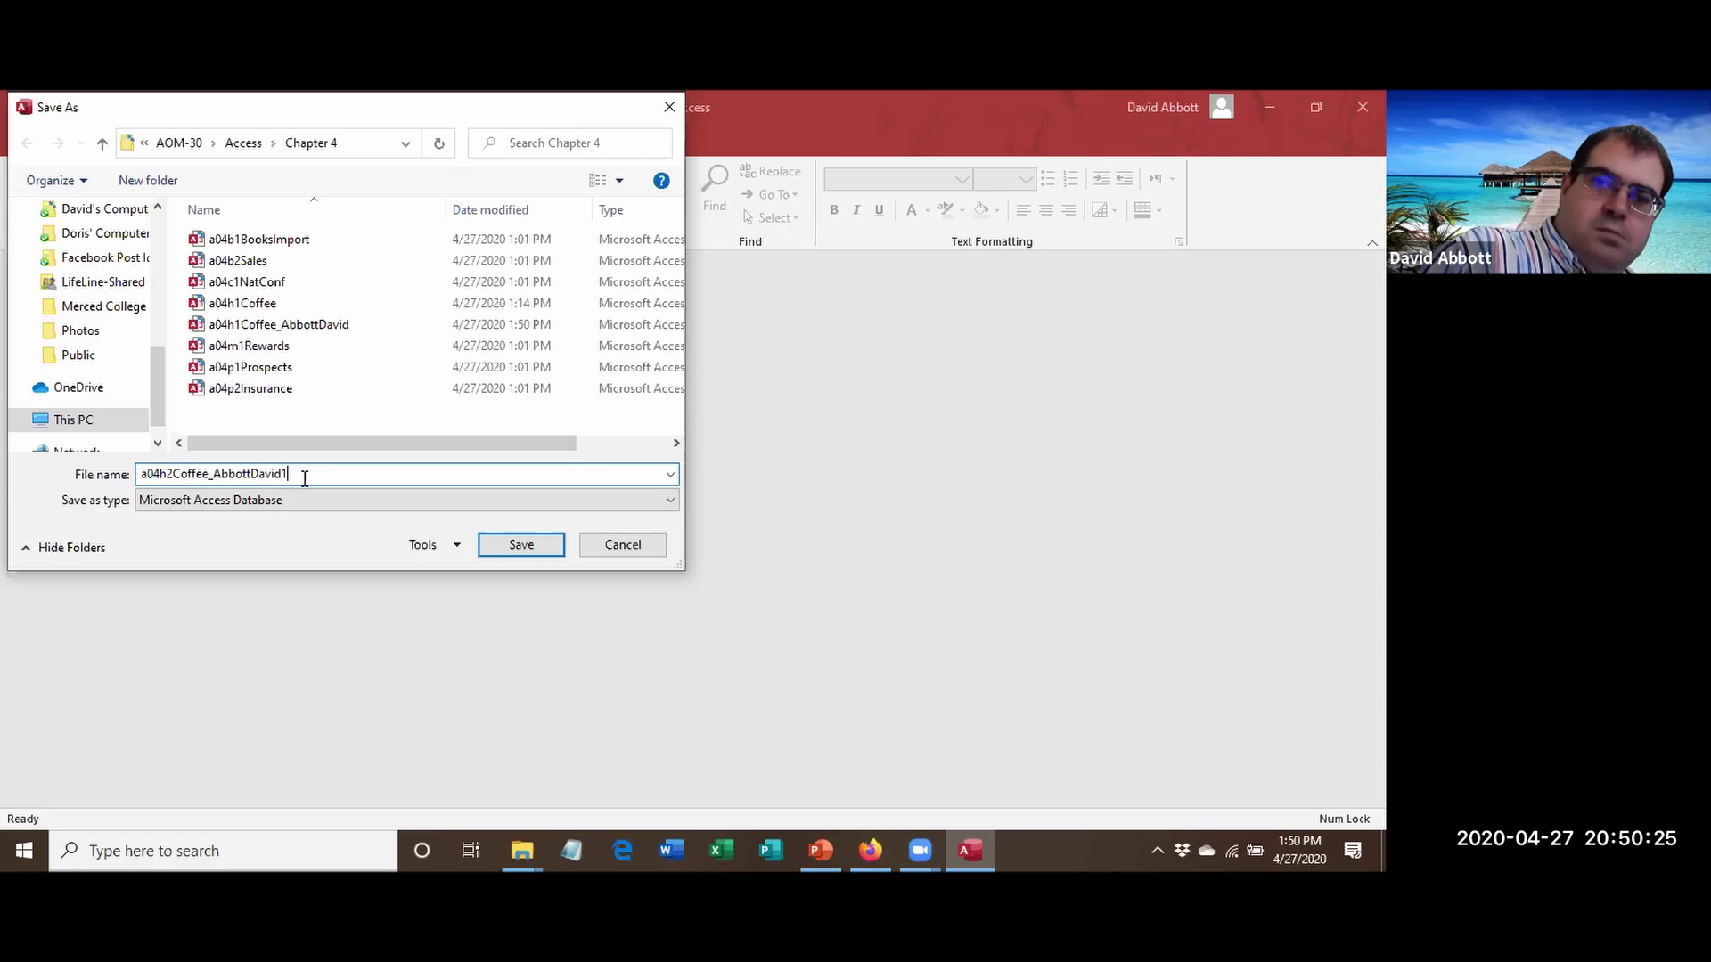
{"action": "left_click", "coordinate": [523, 545]}
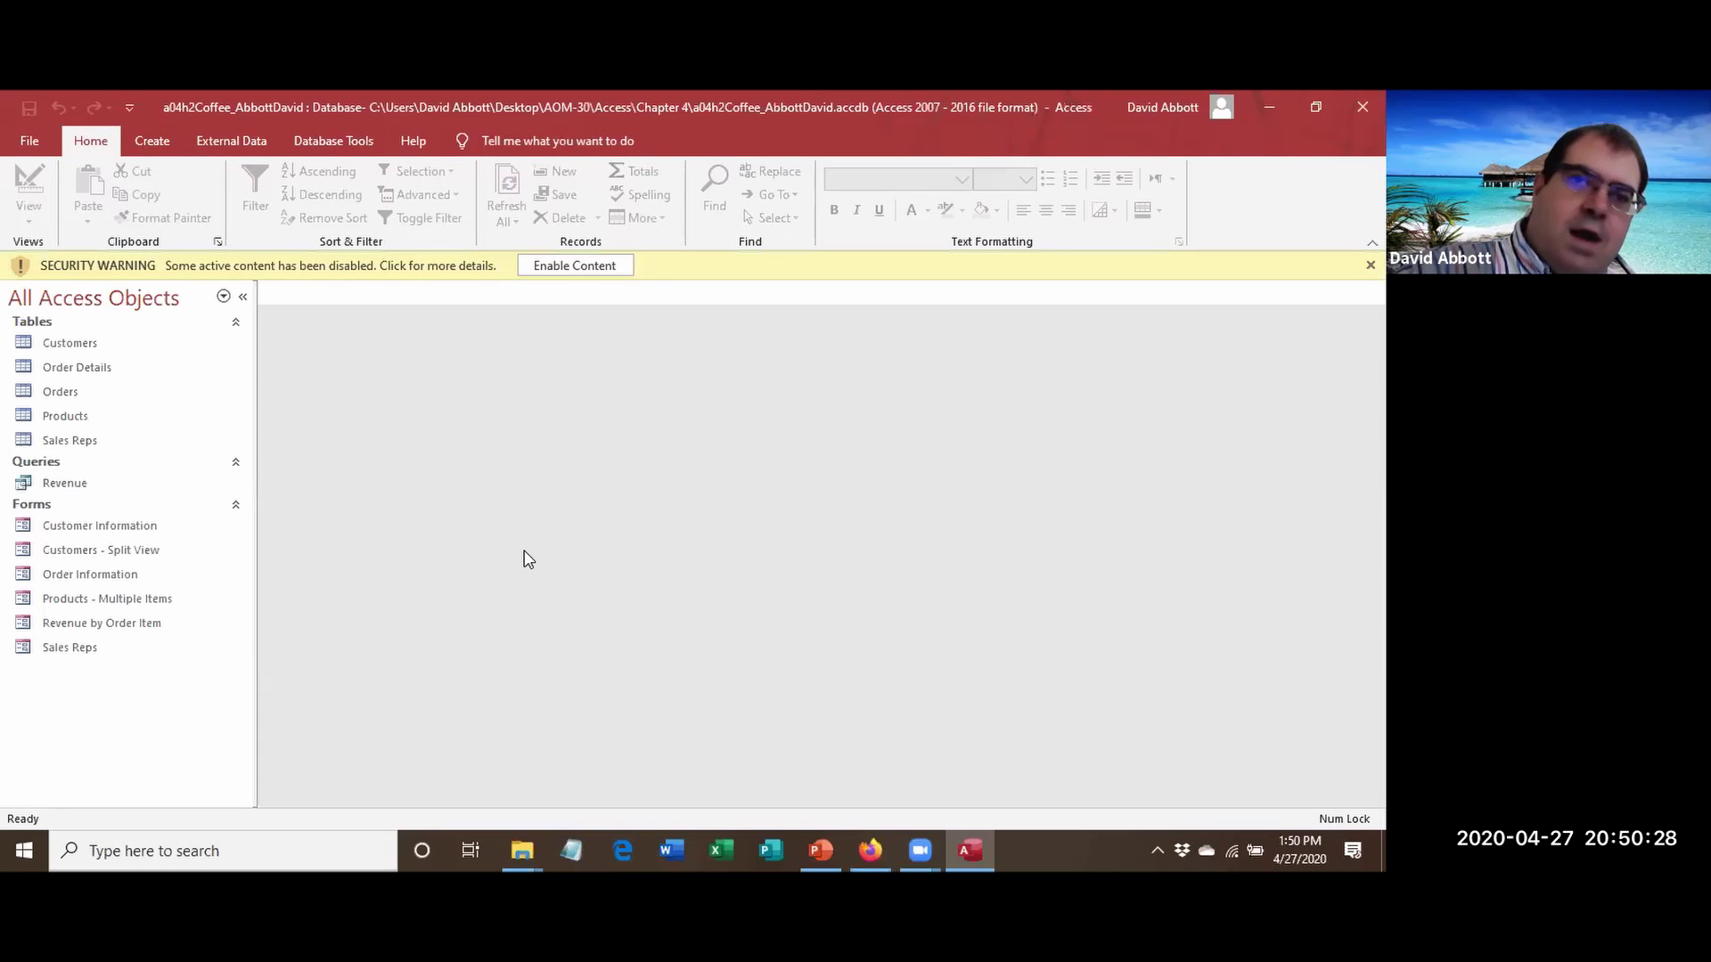
Enable the database content and generate a new report from the Products table.
{"action": "left_click", "coordinate": [562, 263]}
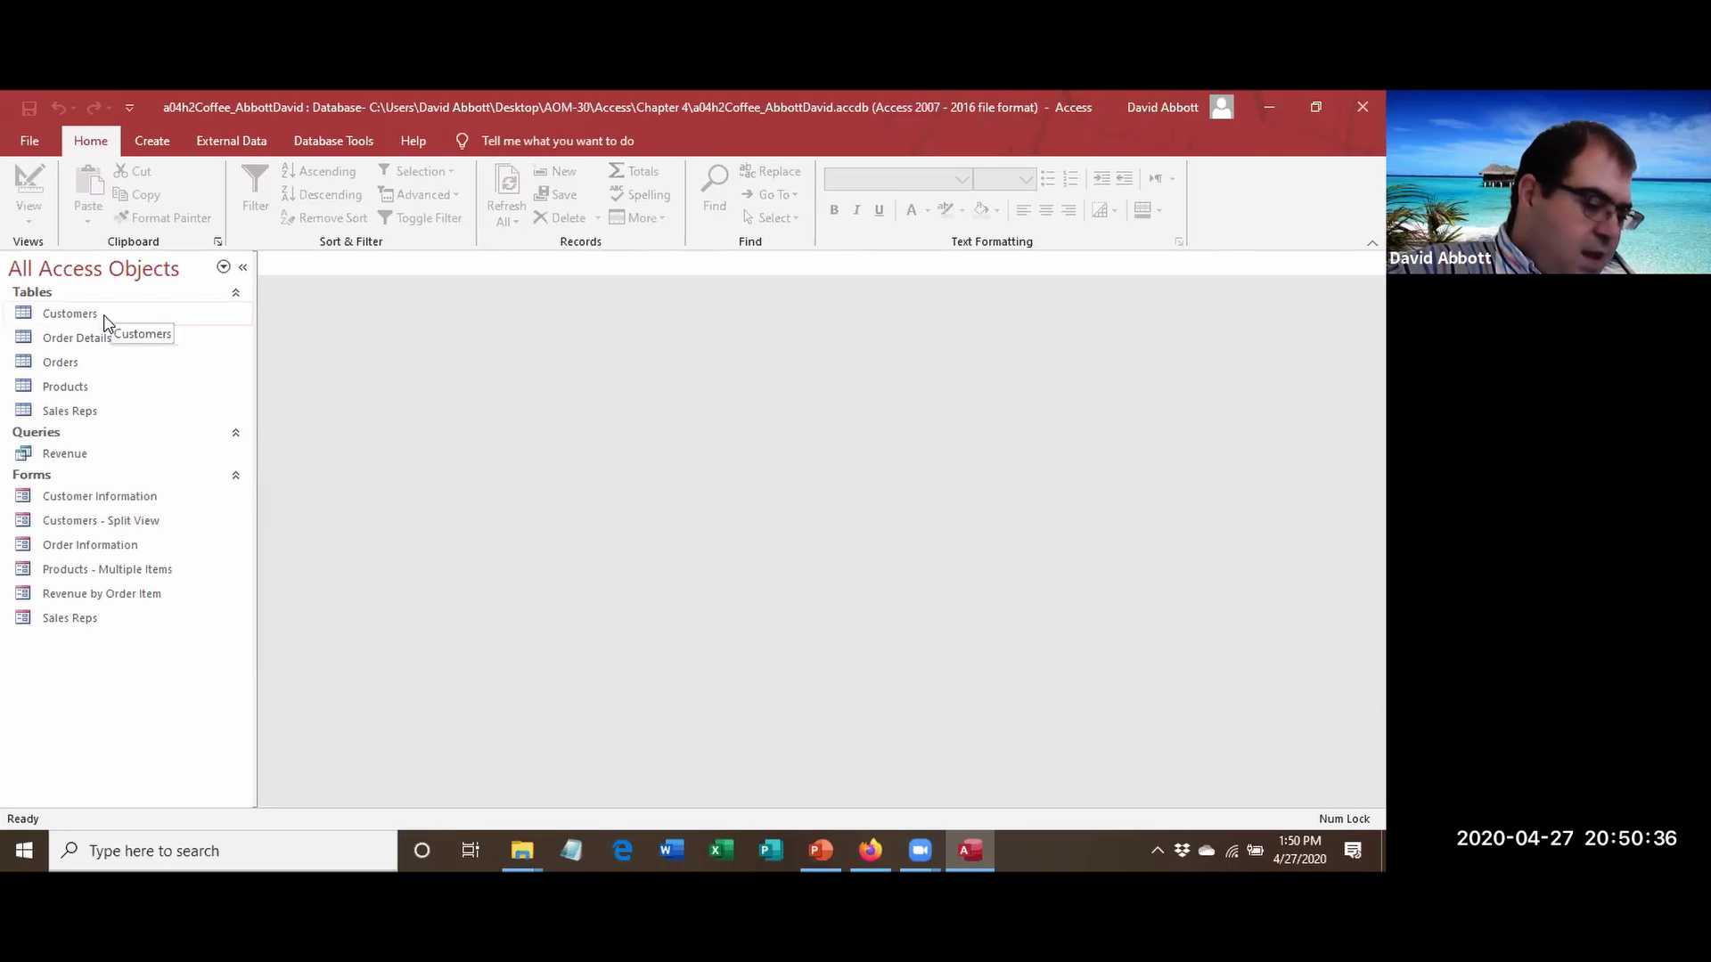
{"action": "left_click", "coordinate": [100, 393]}
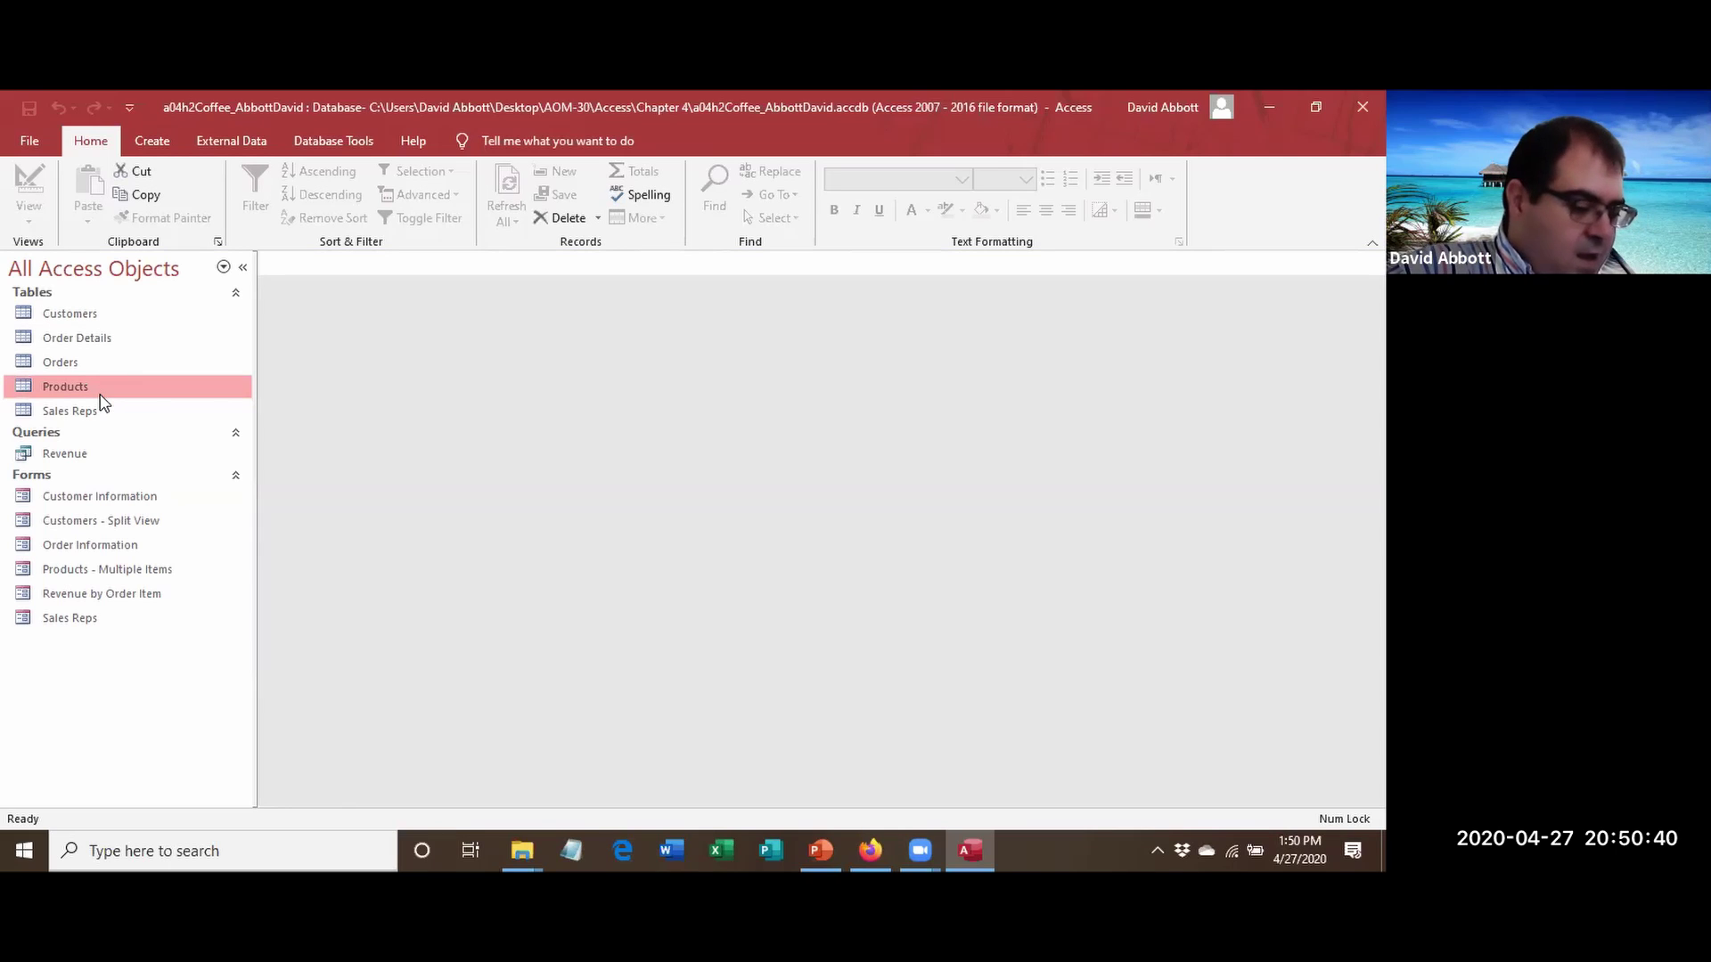
{"action": "left_click", "coordinate": [146, 134]}
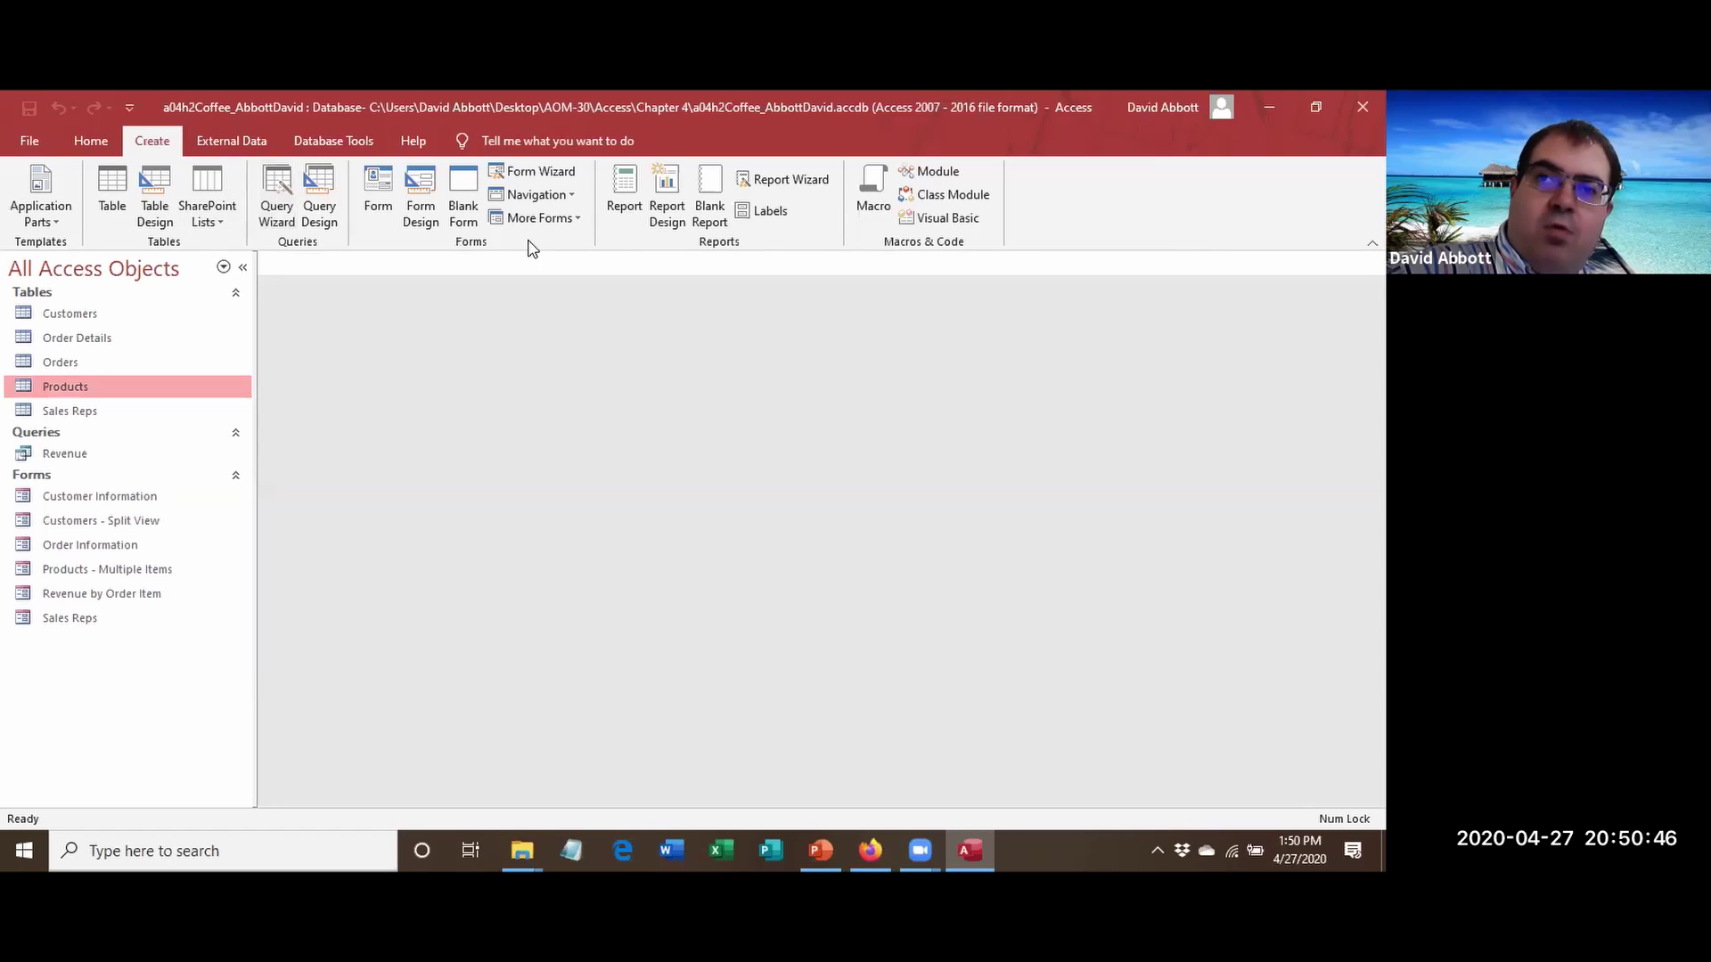
{"action": "left_click", "coordinate": [621, 207]}
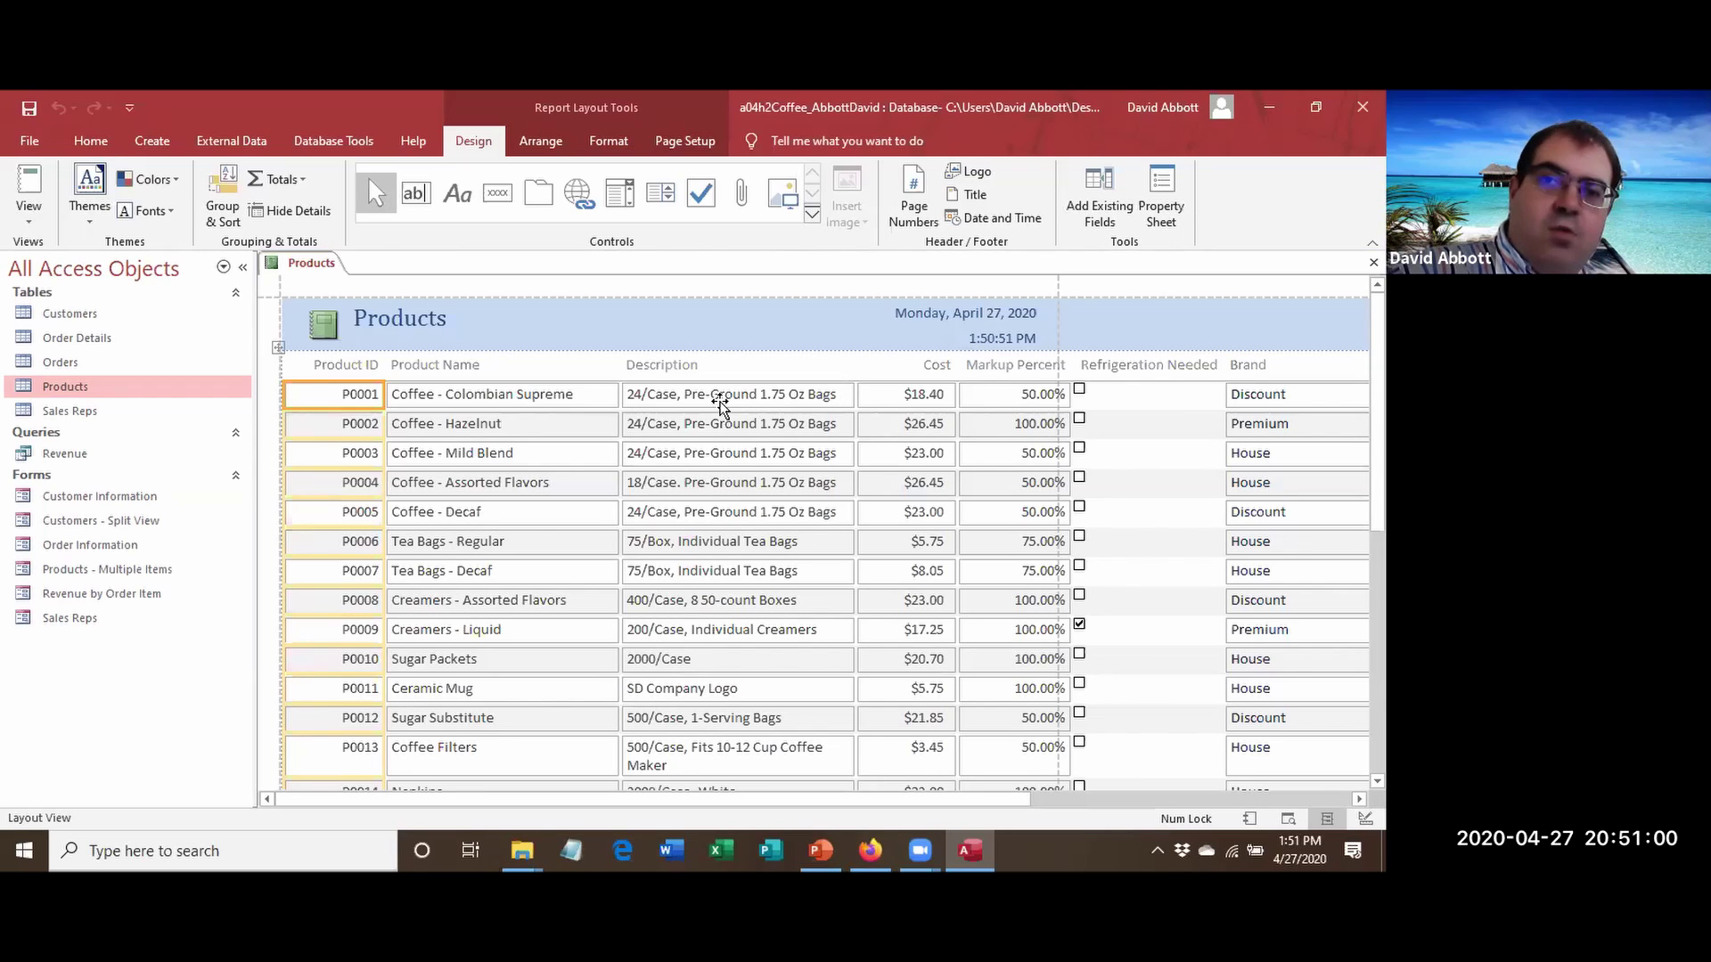
Append 'Report' to the report title so it reads 'Products Report'.
{"action": "left_click", "coordinate": [405, 328]}
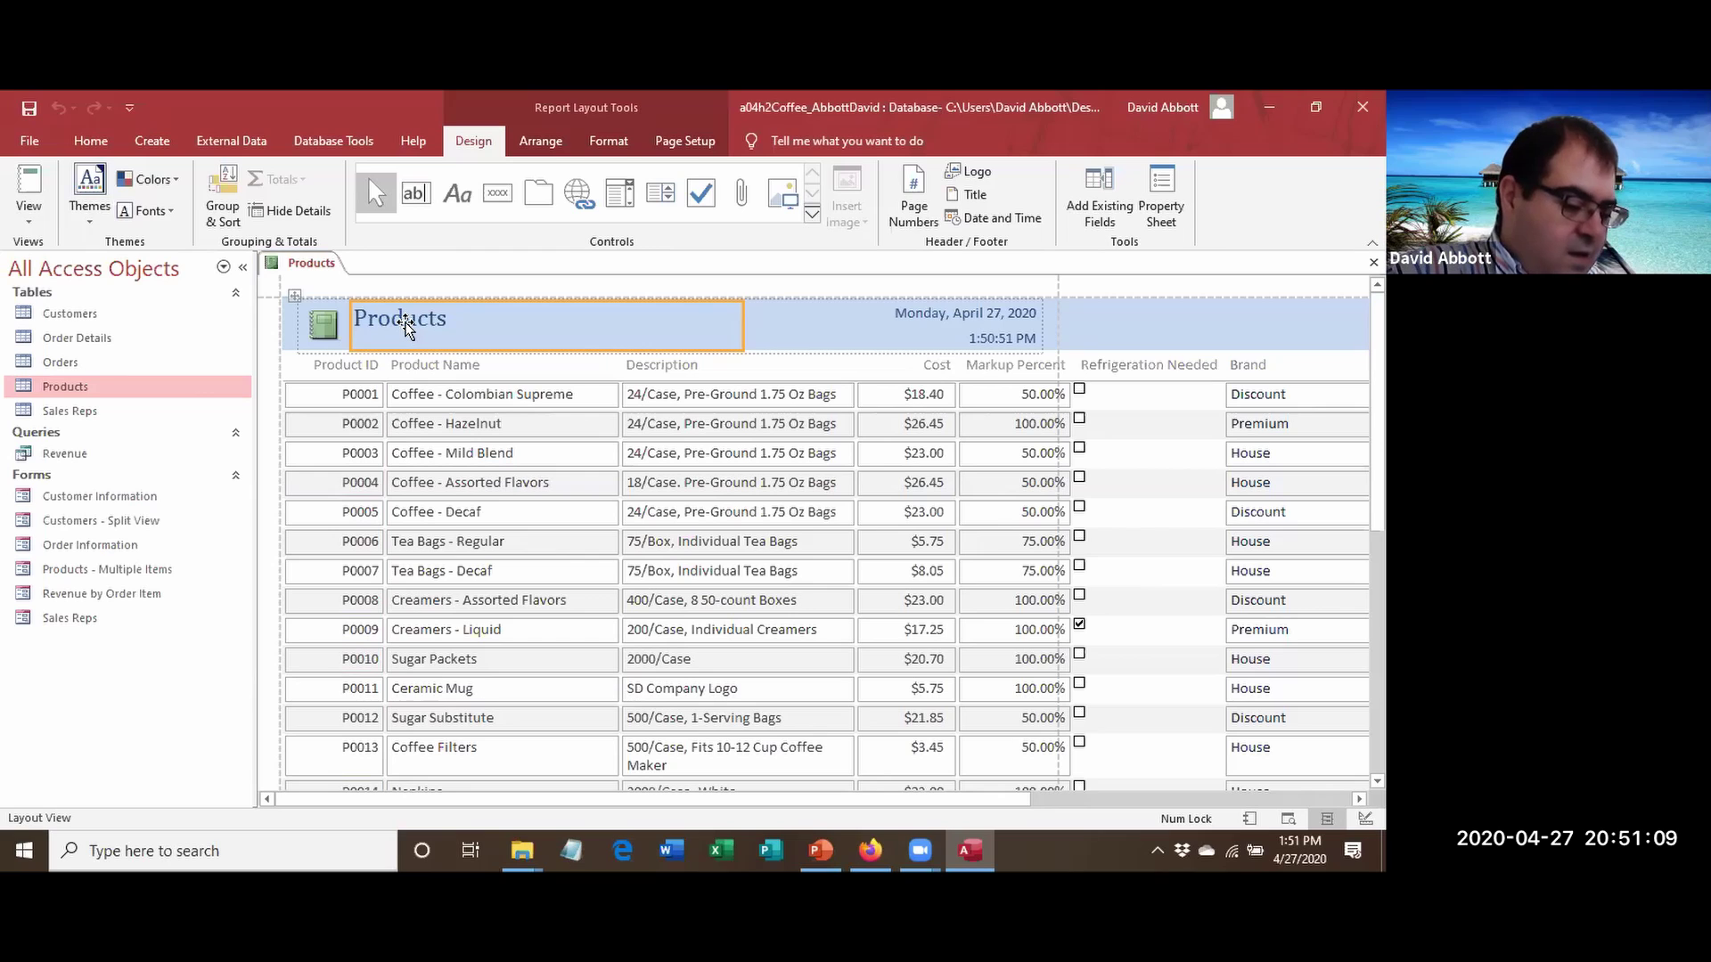
{"action": "left_click", "coordinate": [405, 328]}
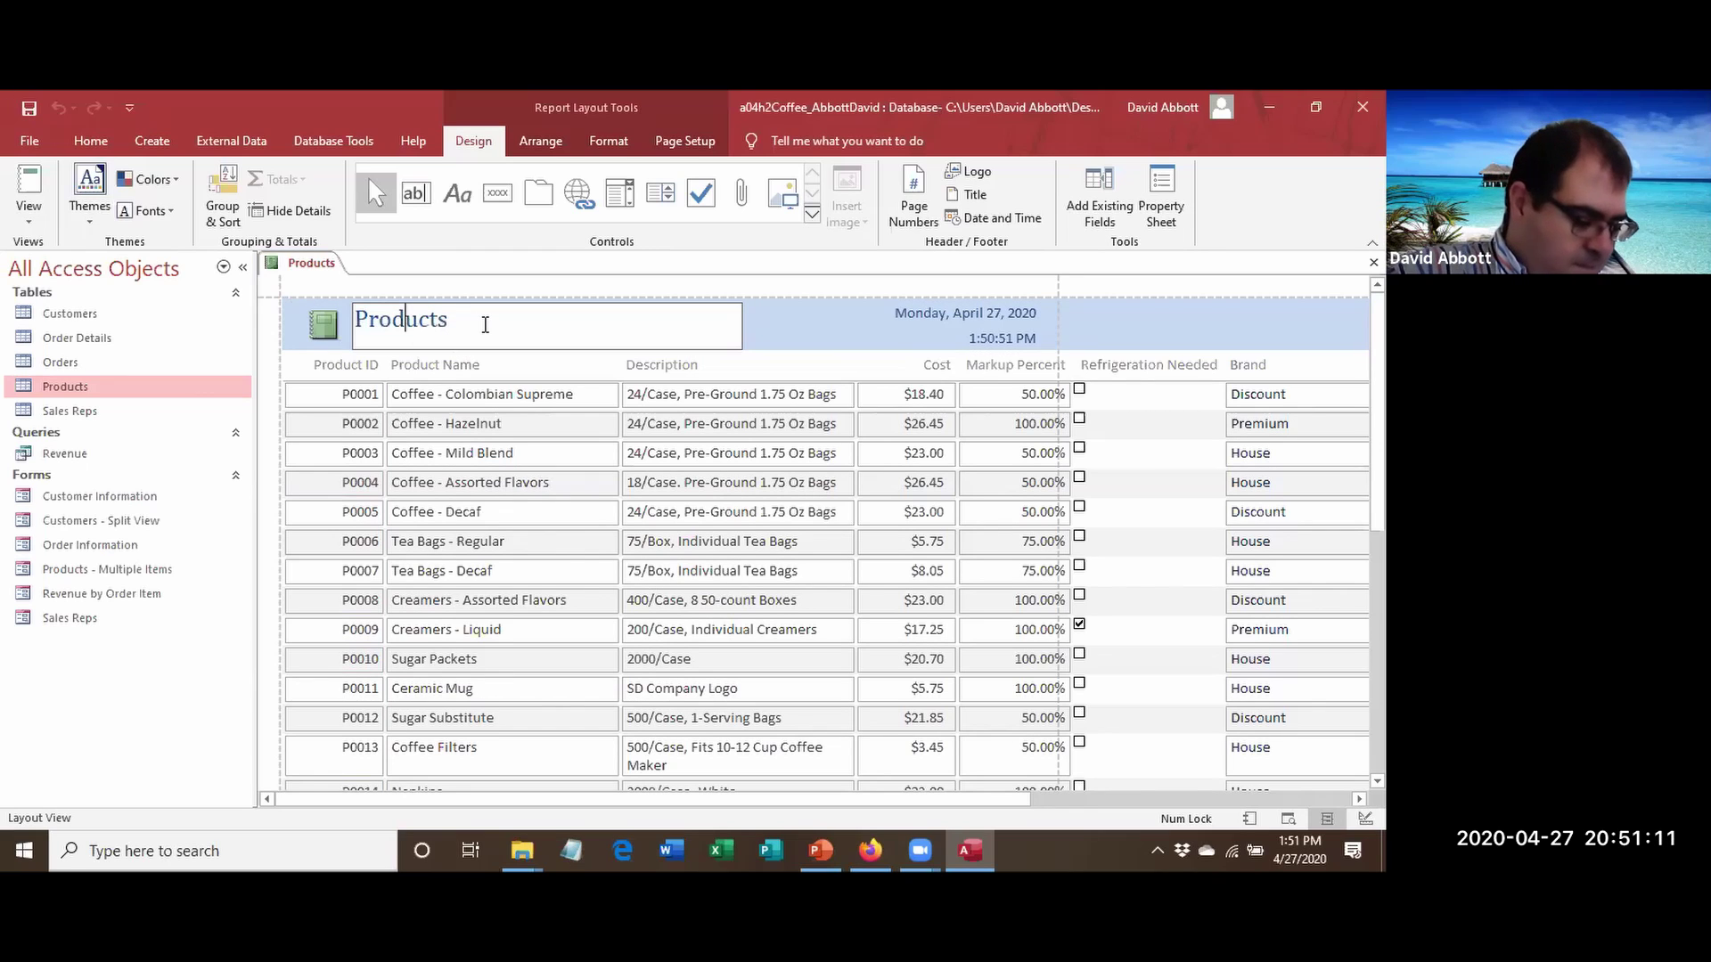
{"action": "left_click", "coordinate": [450, 325]}
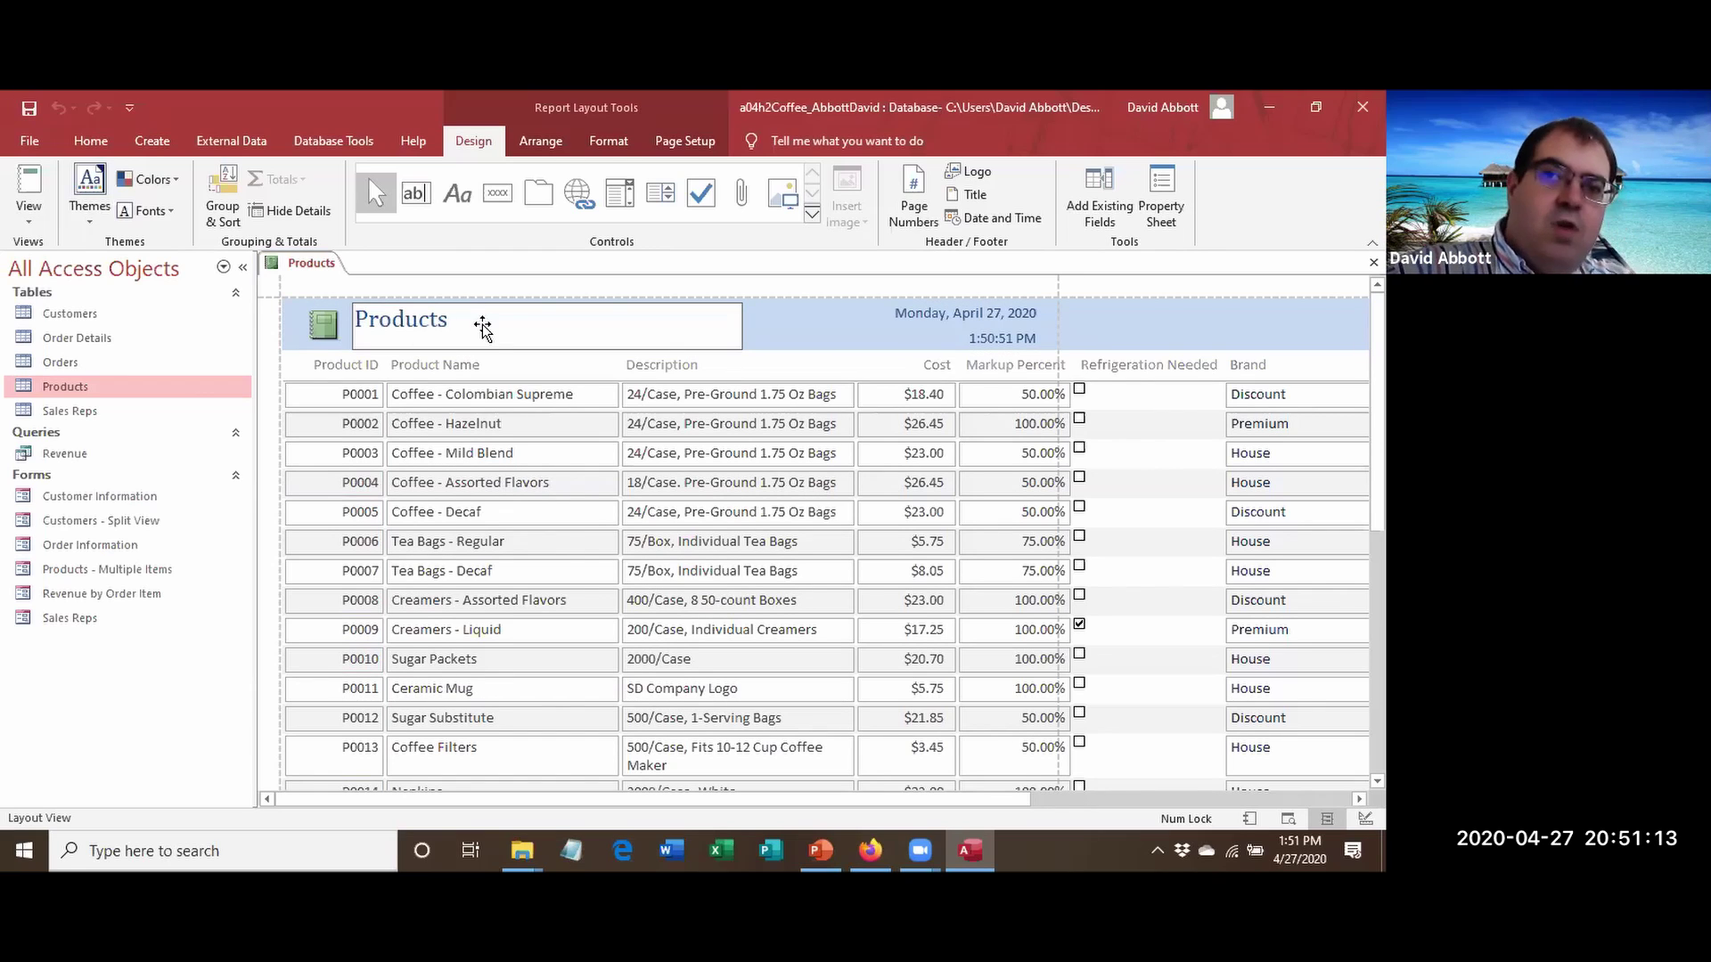
{"action": "type", "text": "Report"}
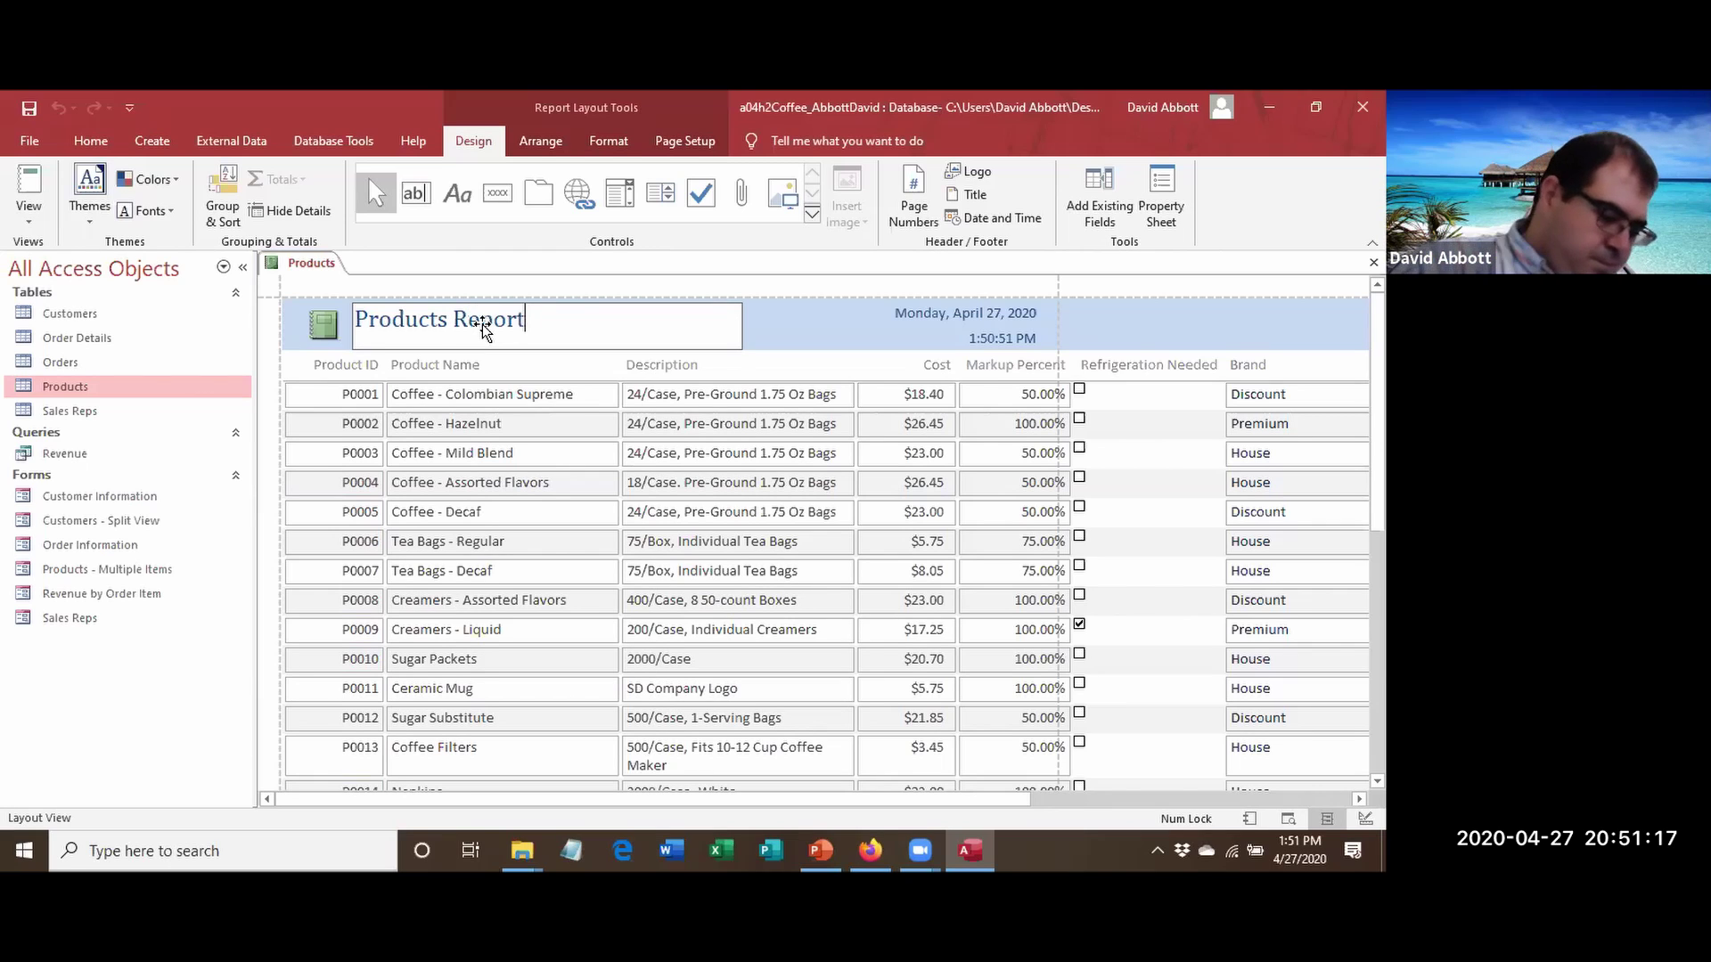
{"action": "key", "text": "Return"}
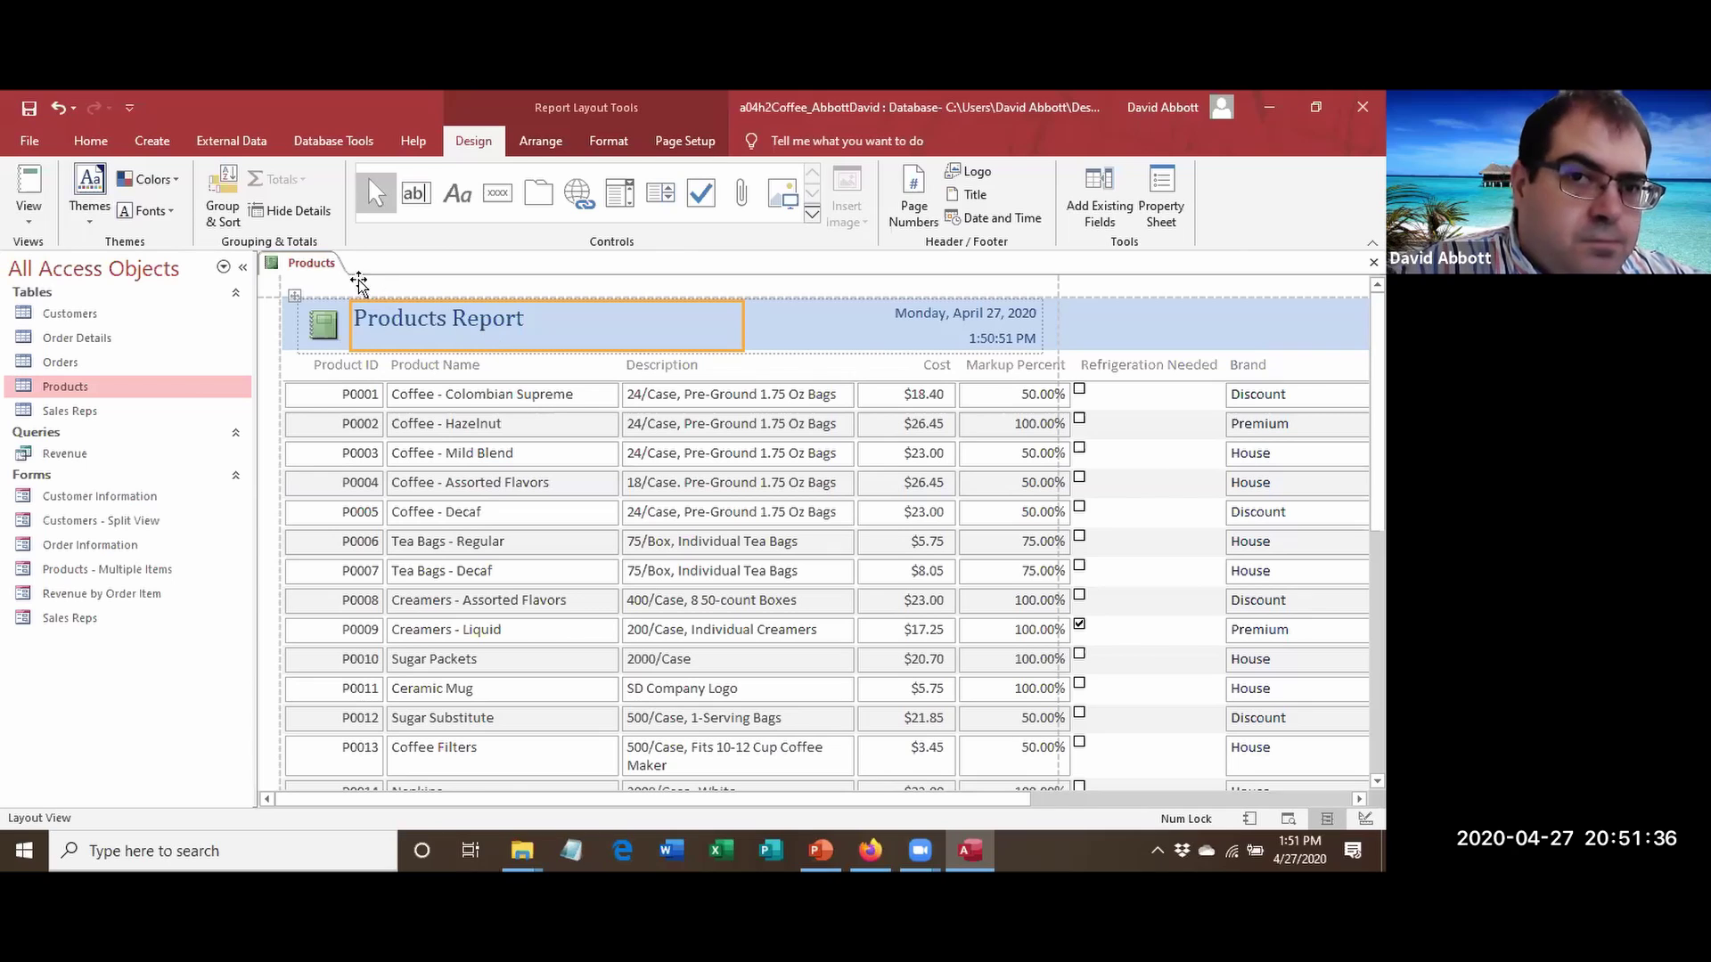
{"action": "right_click", "coordinate": [303, 263]}
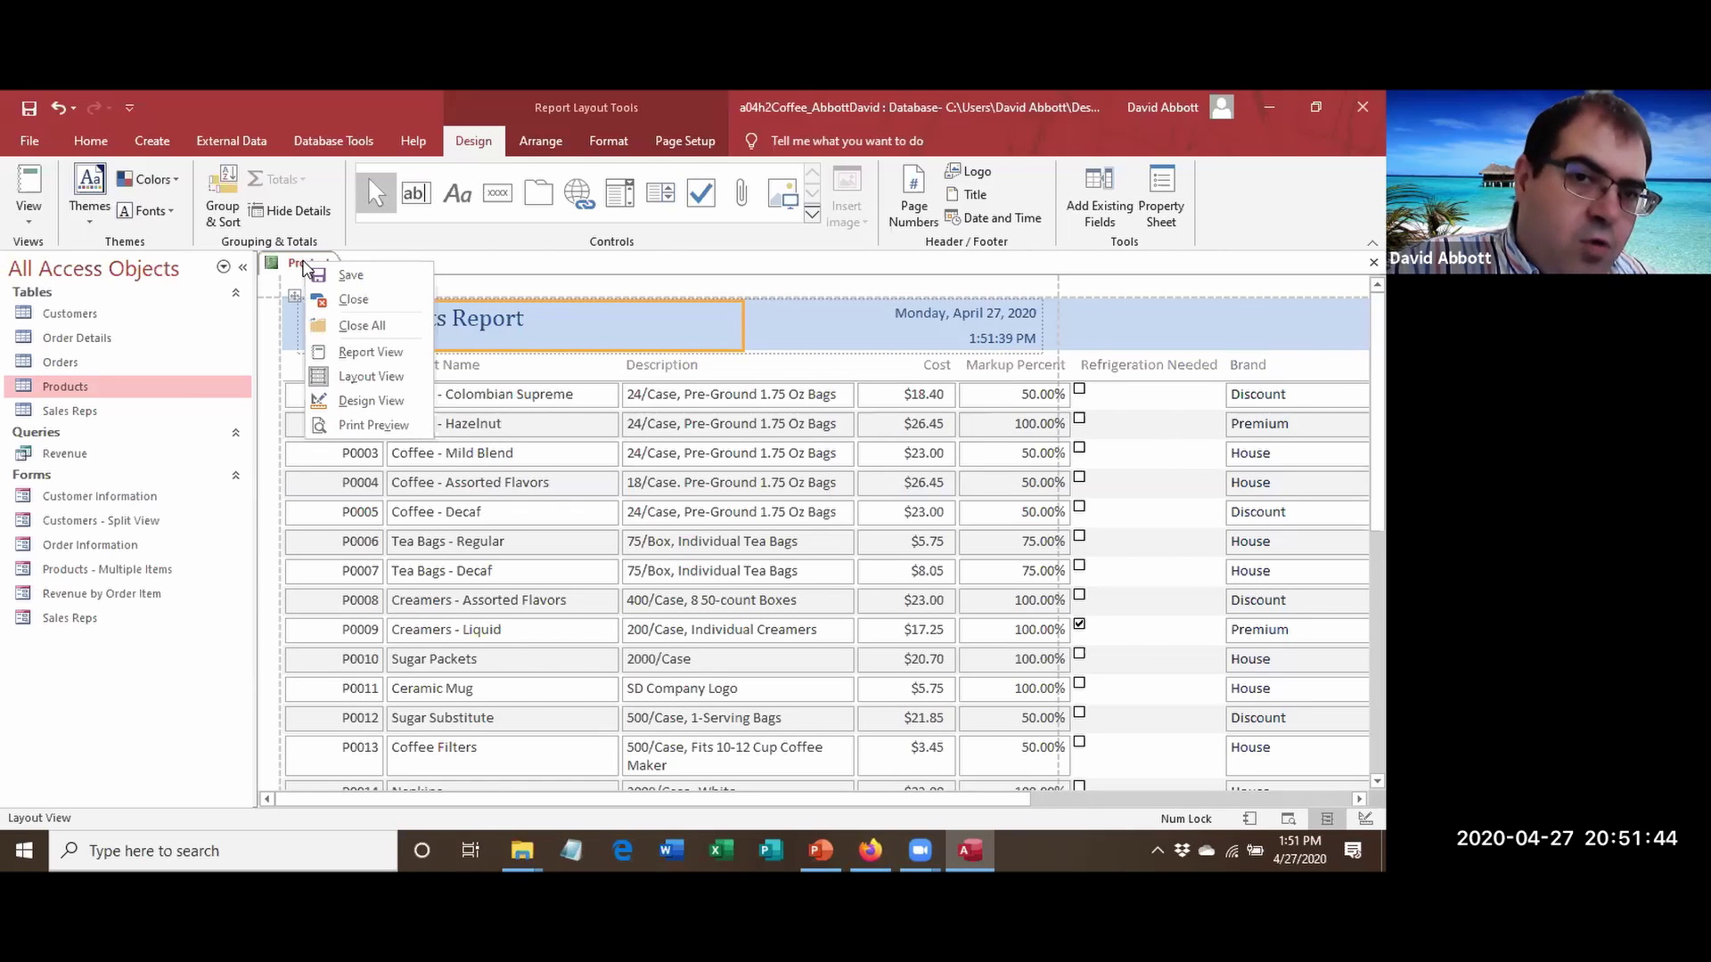
{"action": "left_click", "coordinate": [365, 426]}
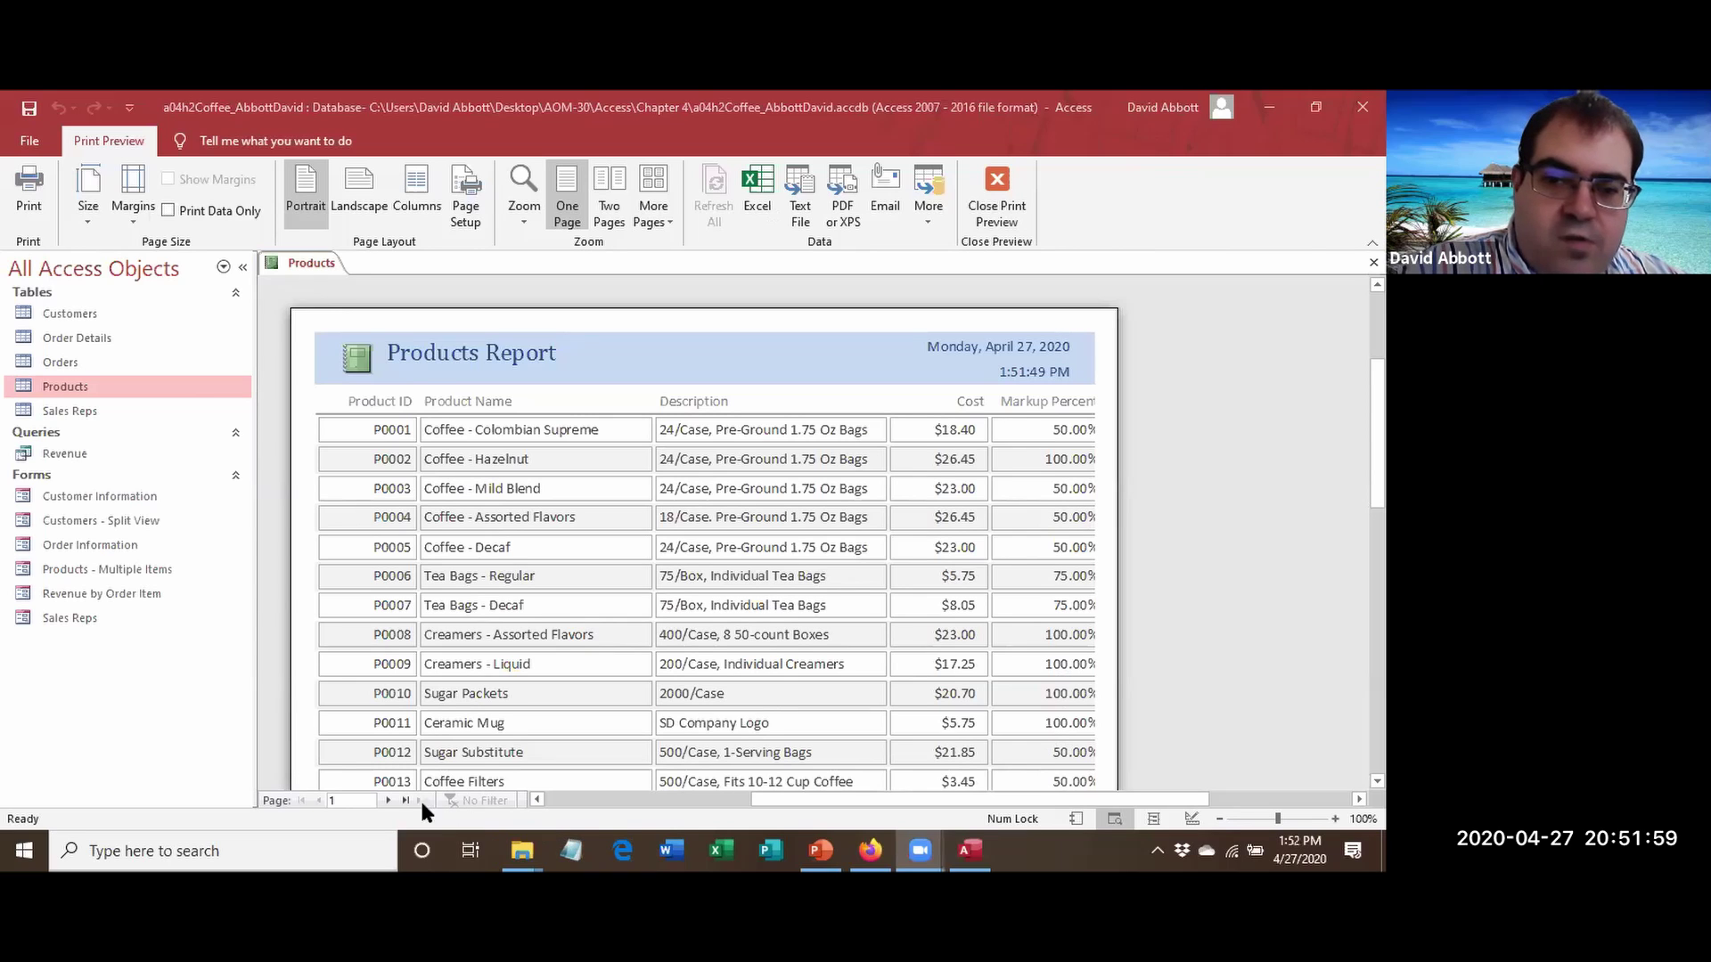
{"action": "left_click", "coordinate": [392, 800]}
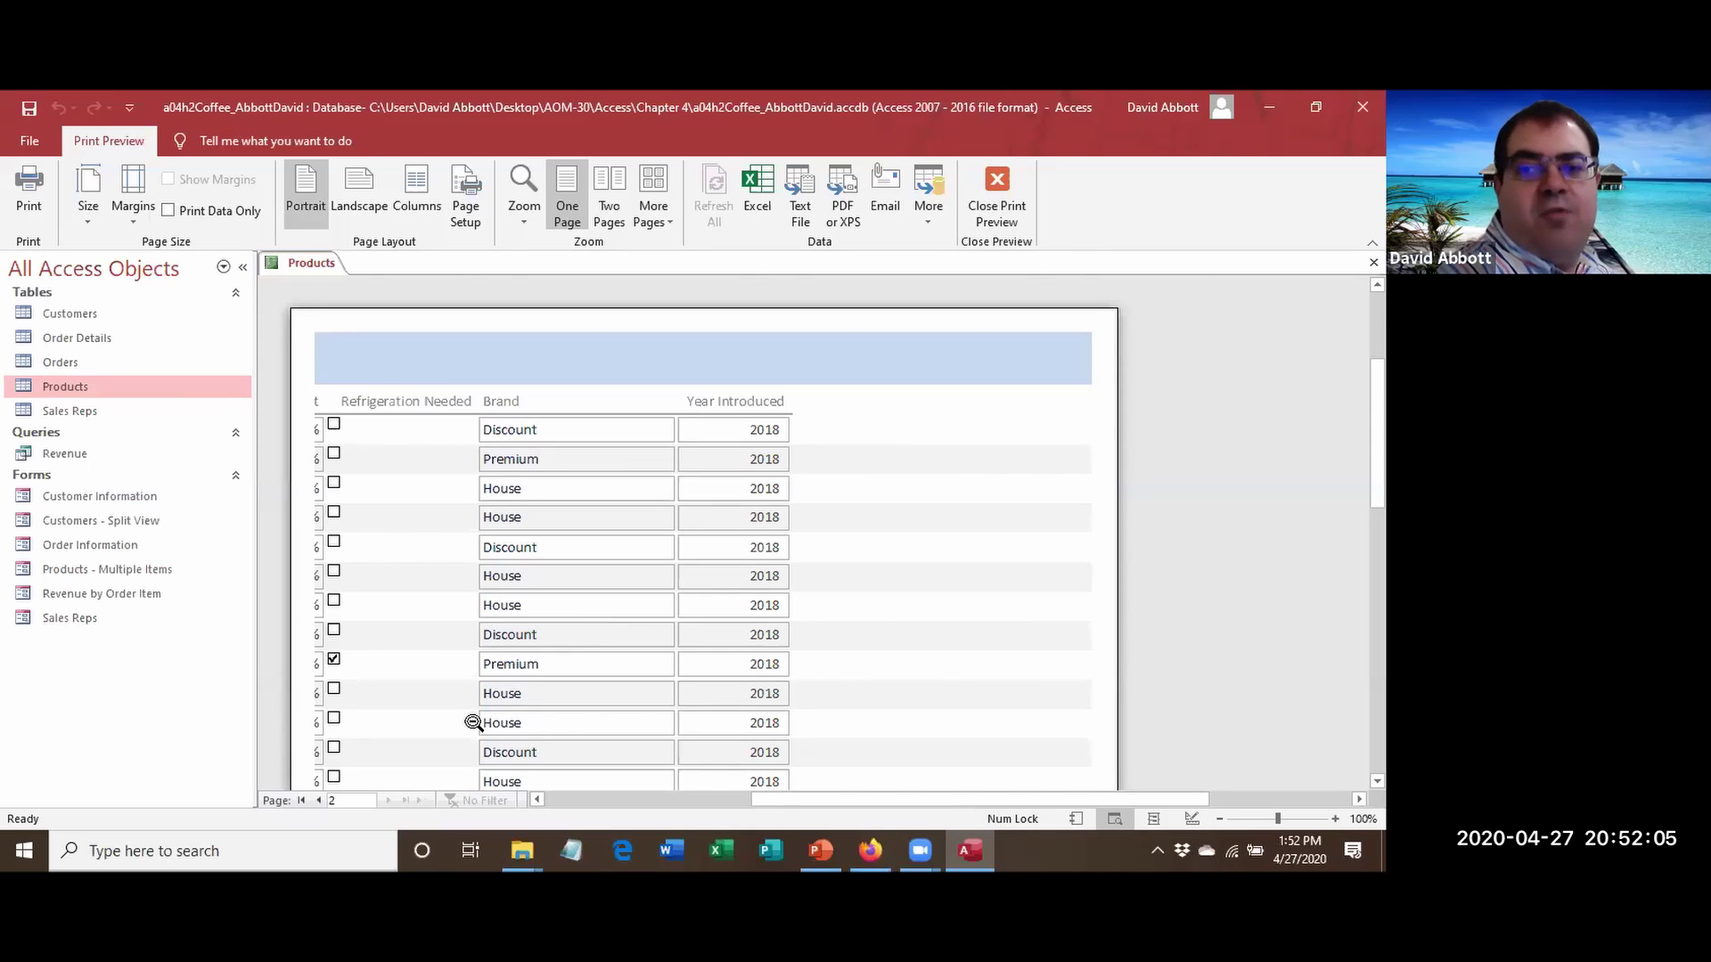
{"action": "left_click", "coordinate": [320, 800]}
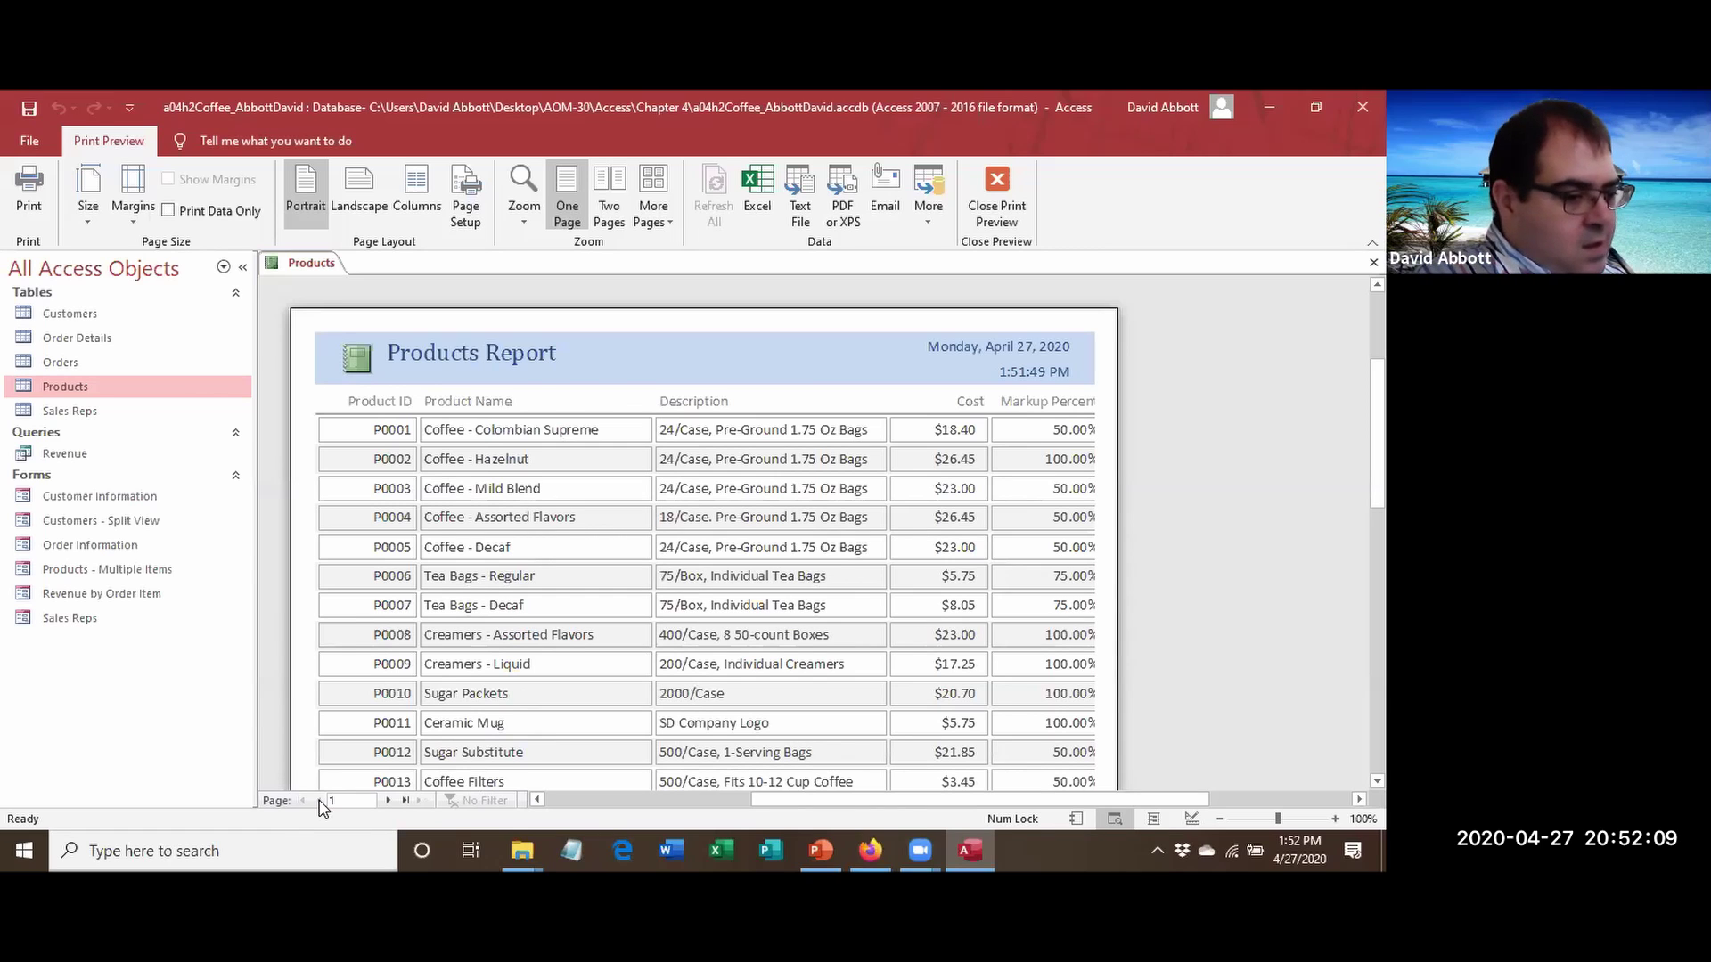
{"action": "left_click", "coordinate": [1003, 207]}
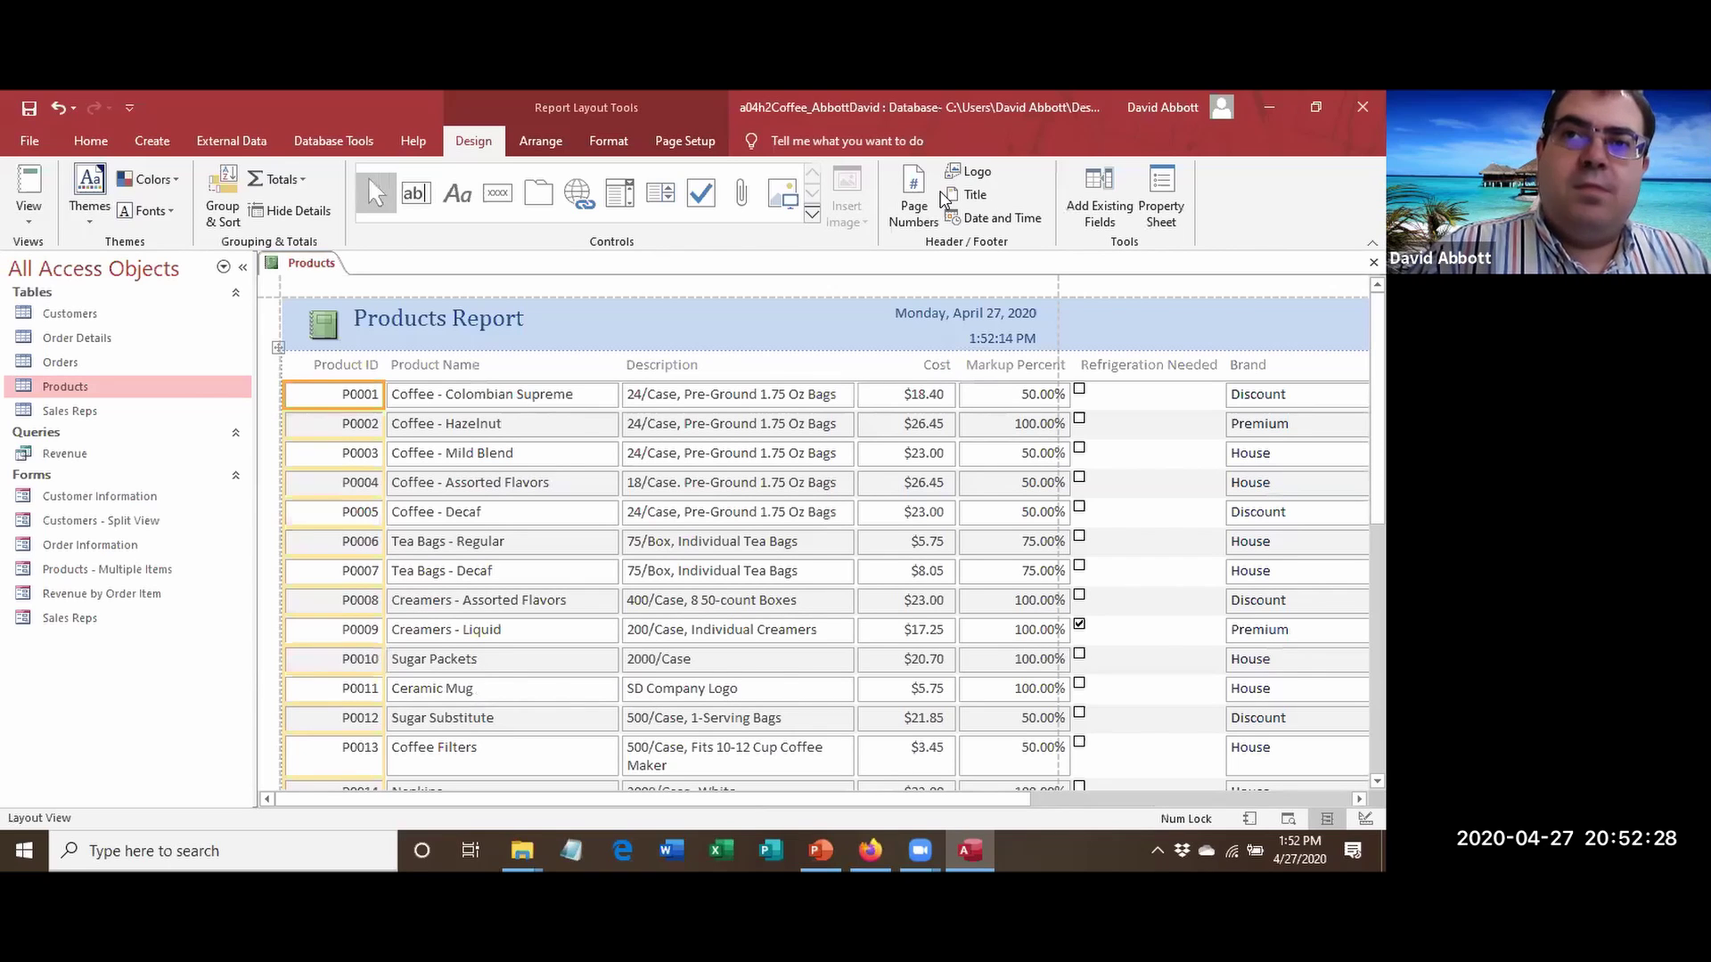
Switch the Products Report's page orientation to Landscape.
{"action": "left_click", "coordinate": [695, 143]}
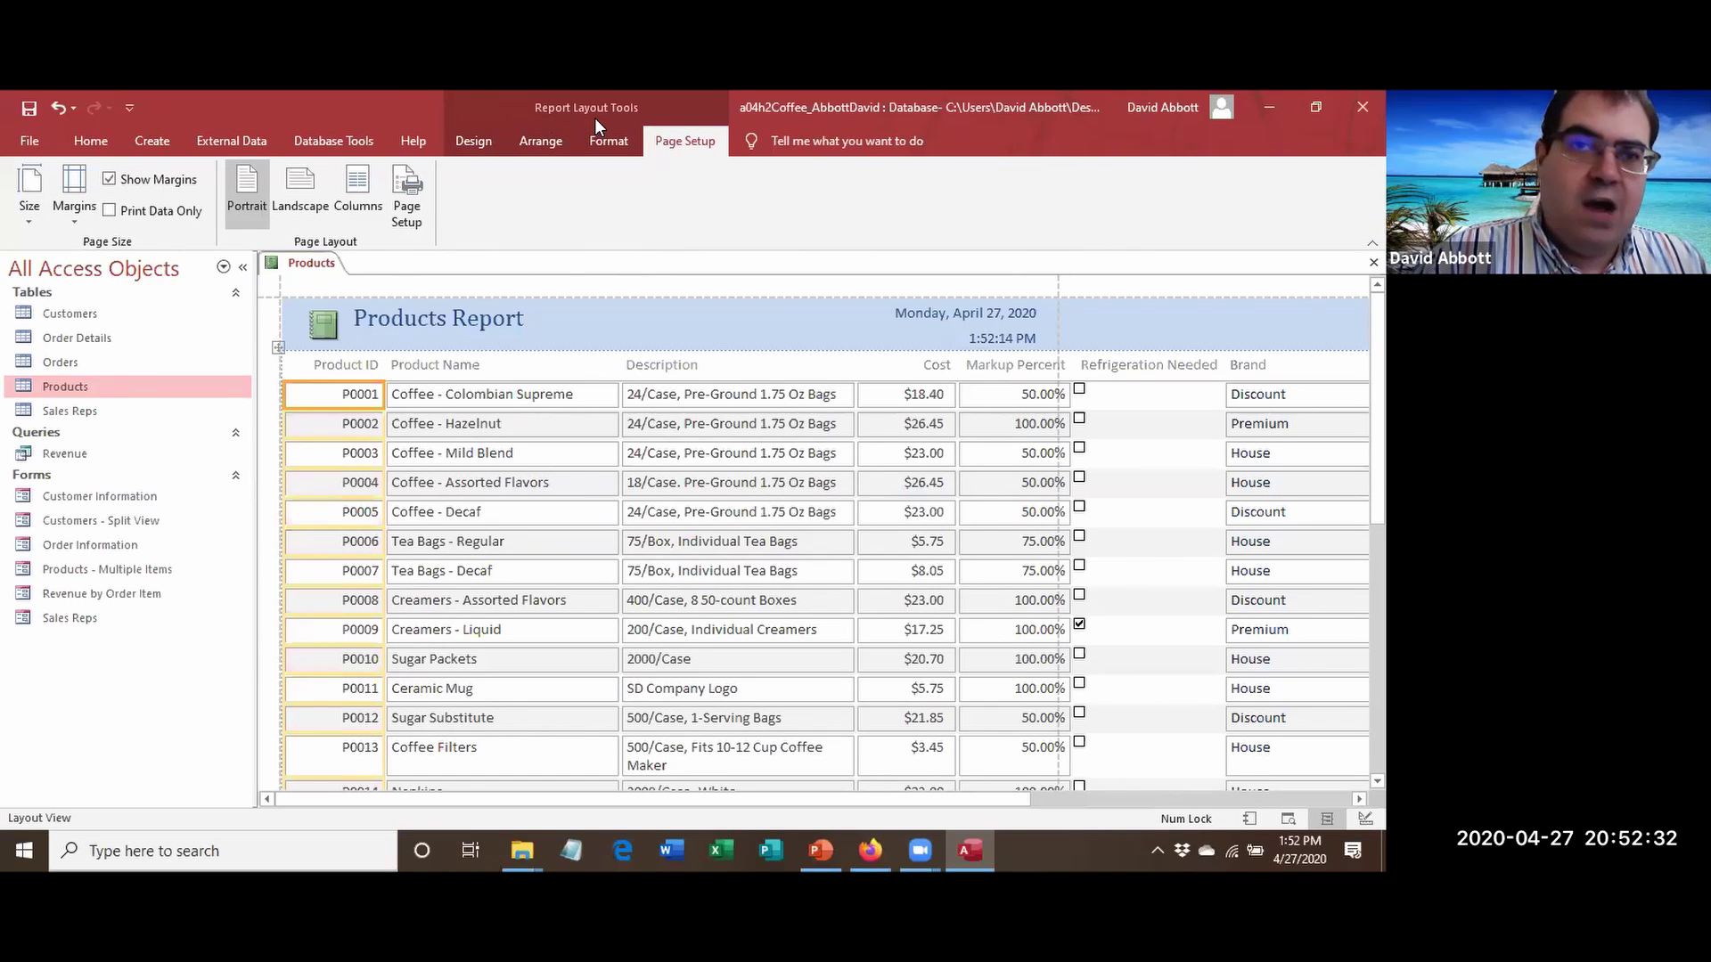
{"action": "left_click", "coordinate": [302, 183]}
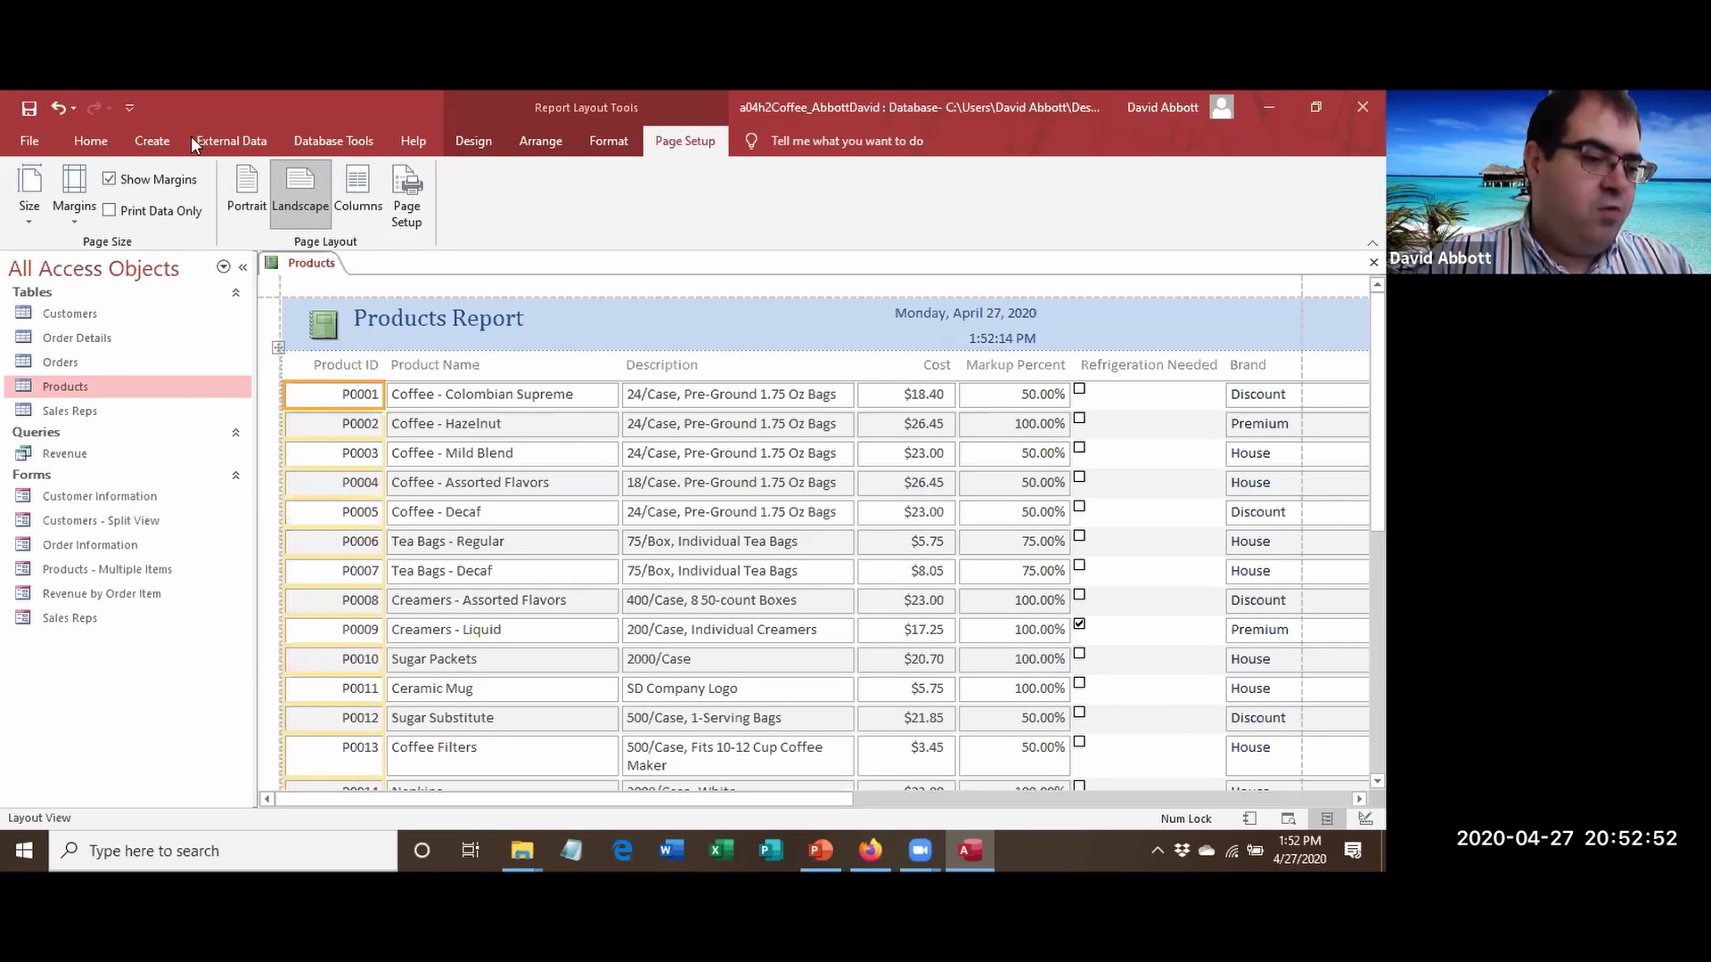
{"action": "right_click", "coordinate": [318, 261]}
Save the report under the name 'Products Report', then close its tab.
{"action": "left_click", "coordinate": [360, 272]}
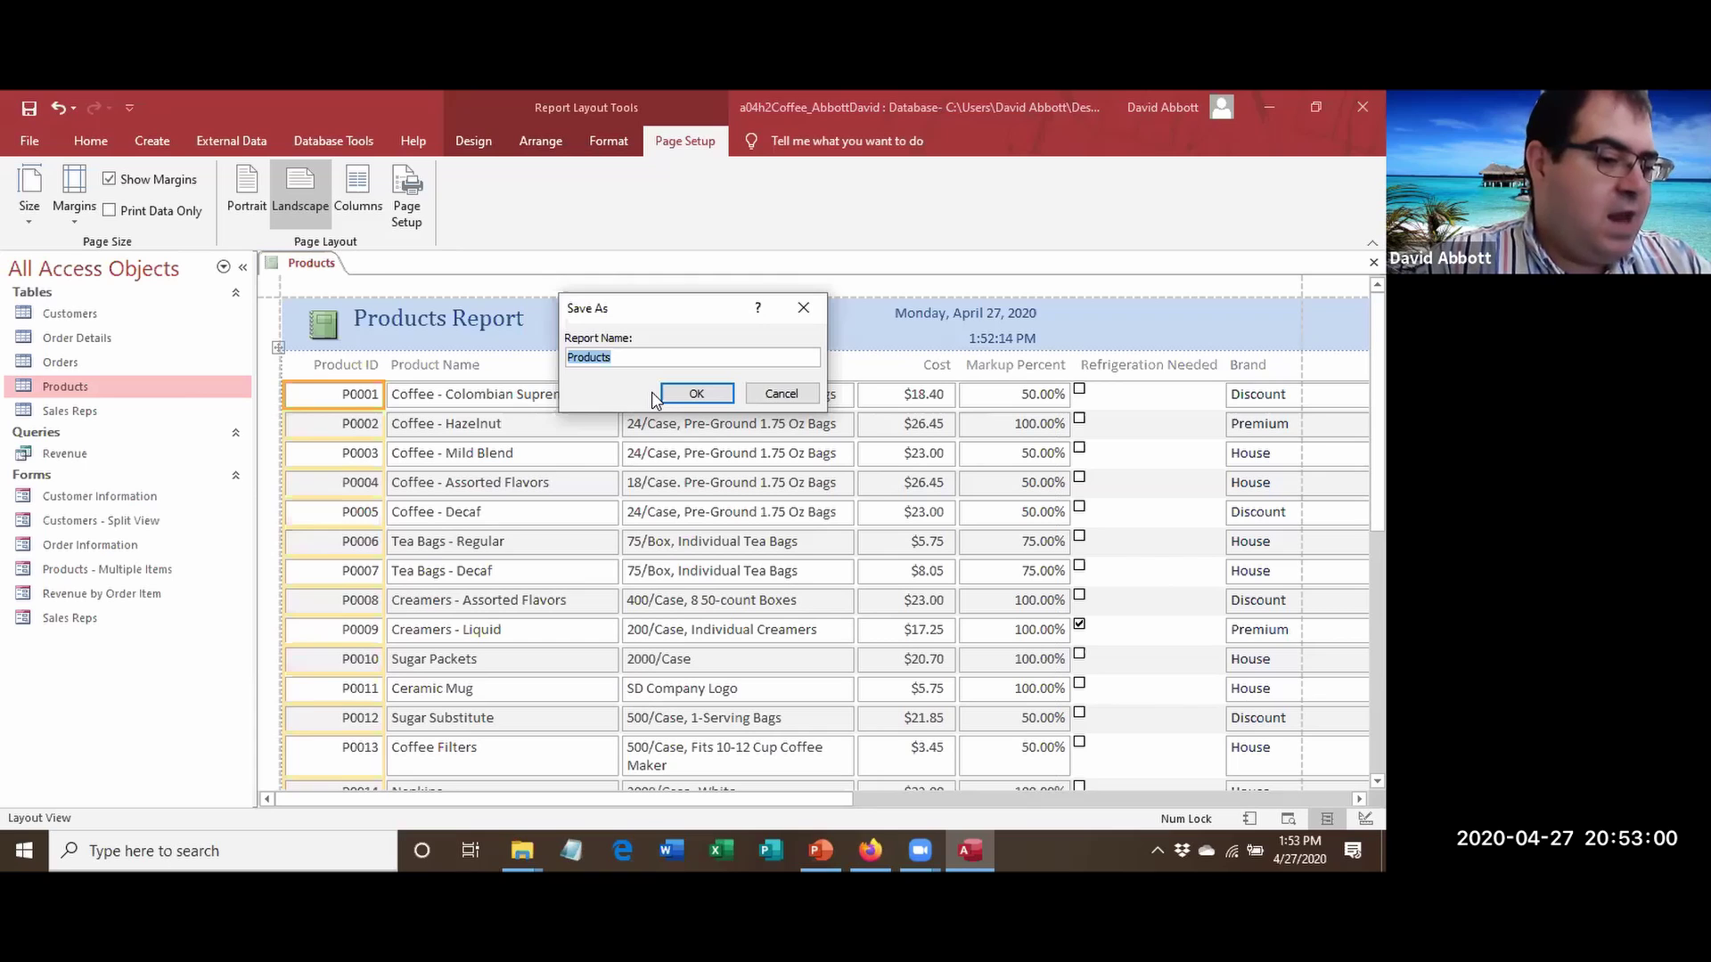
{"action": "key", "text": "End"}
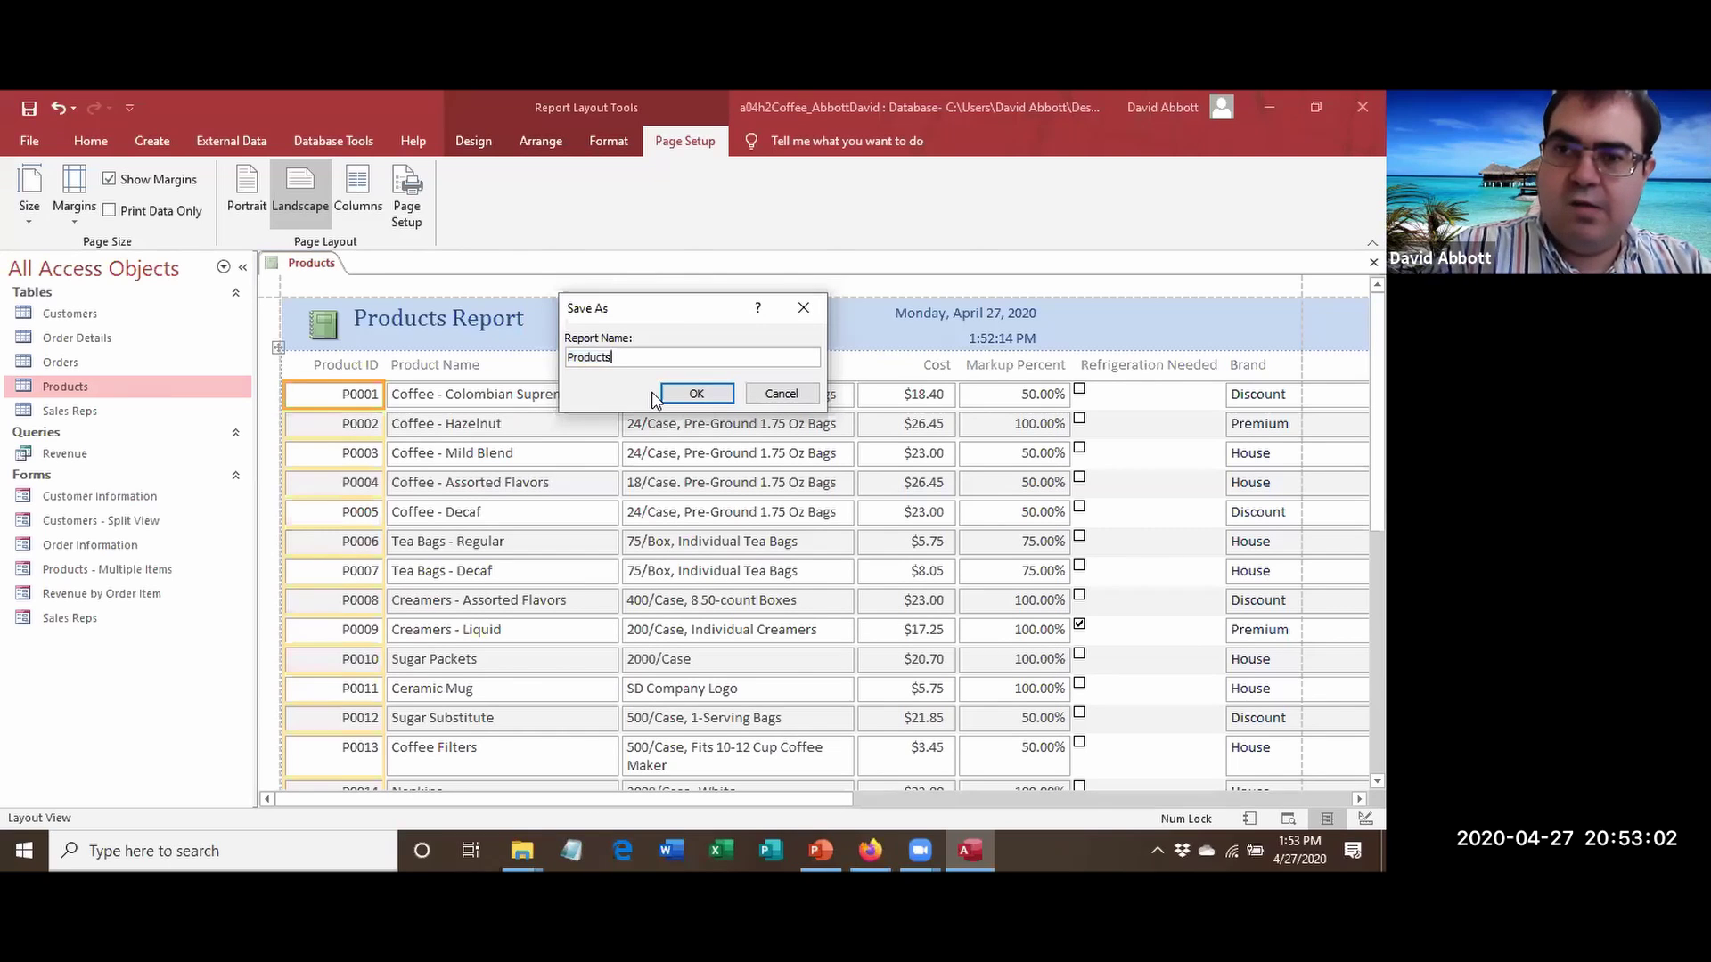
{"action": "type", "text": "Report"}
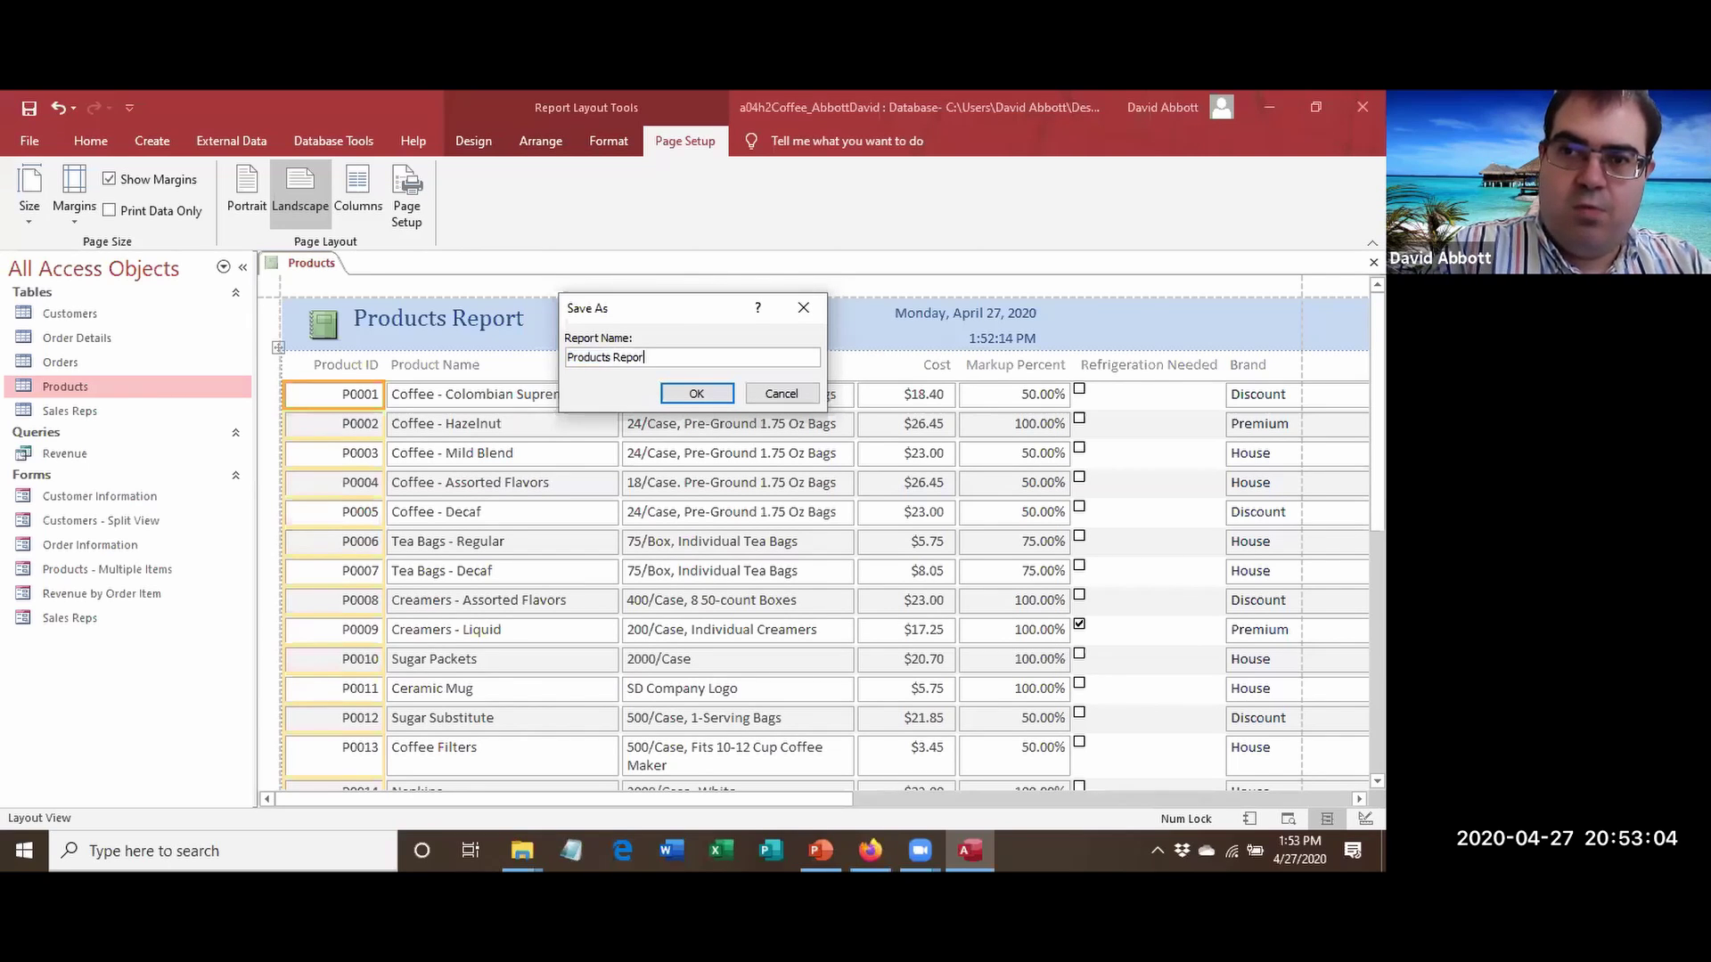
{"action": "left_click", "coordinate": [710, 393]}
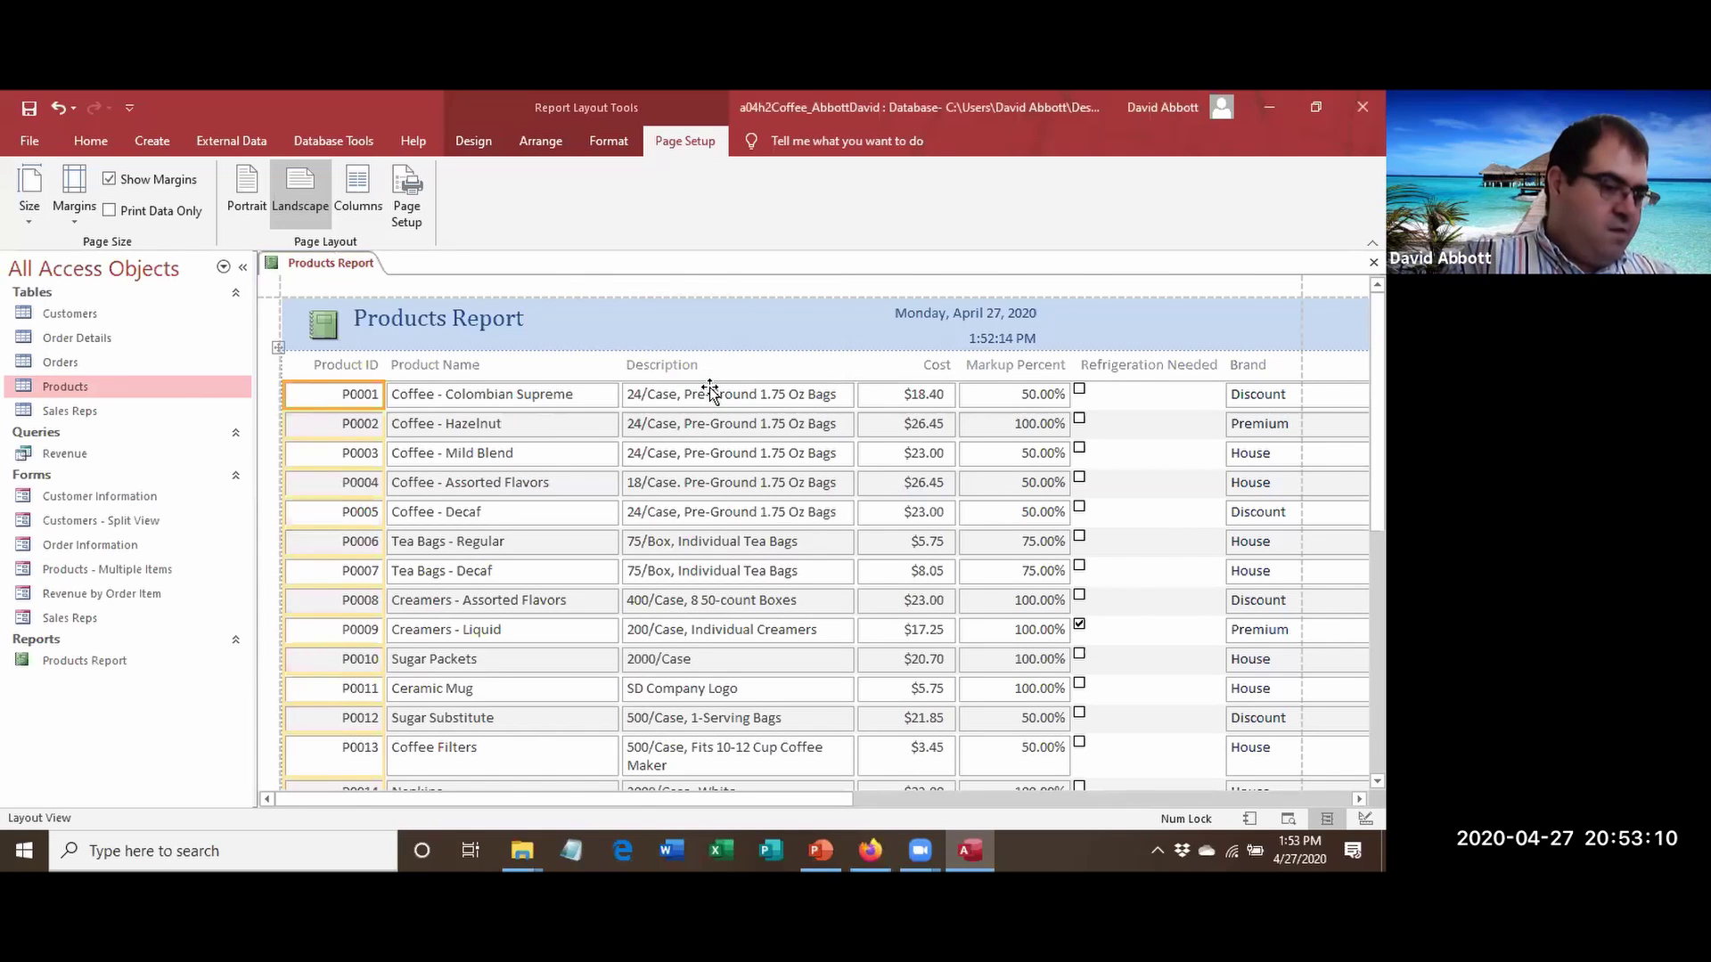
{"action": "right_click", "coordinate": [294, 270]}
{"action": "left_click", "coordinate": [348, 298]}
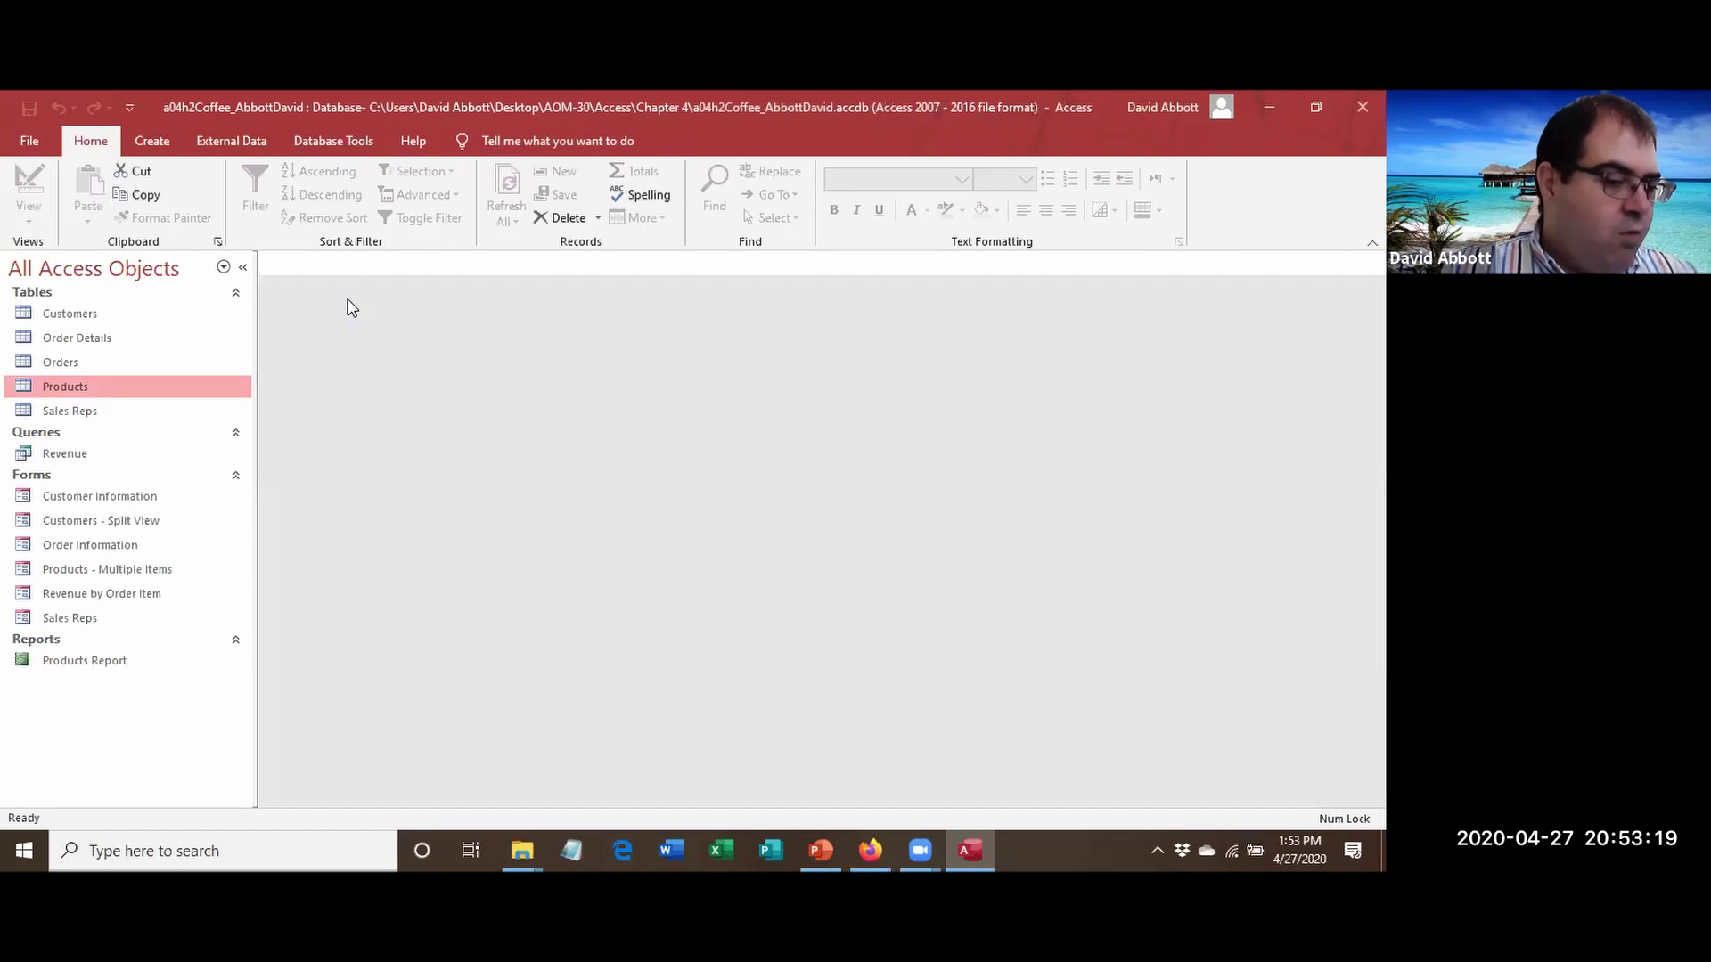
Launch the Report Wizard with the Revenue query as the source.
{"action": "left_click", "coordinate": [73, 453]}
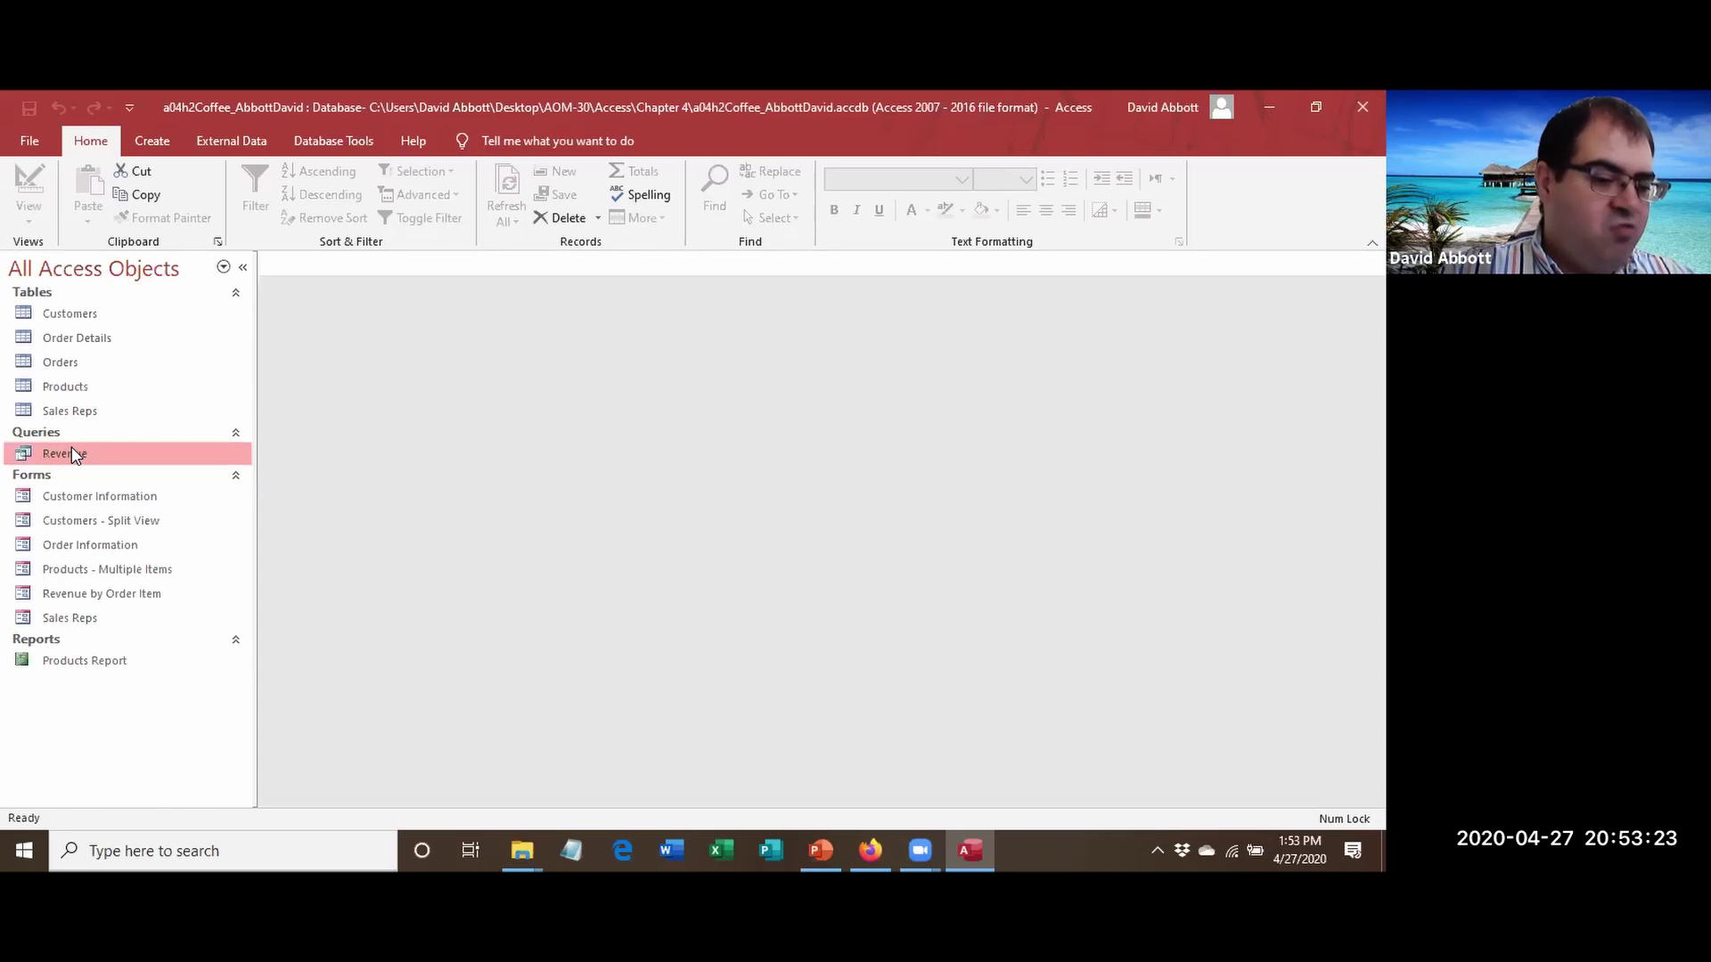
{"action": "left_click", "coordinate": [150, 139]}
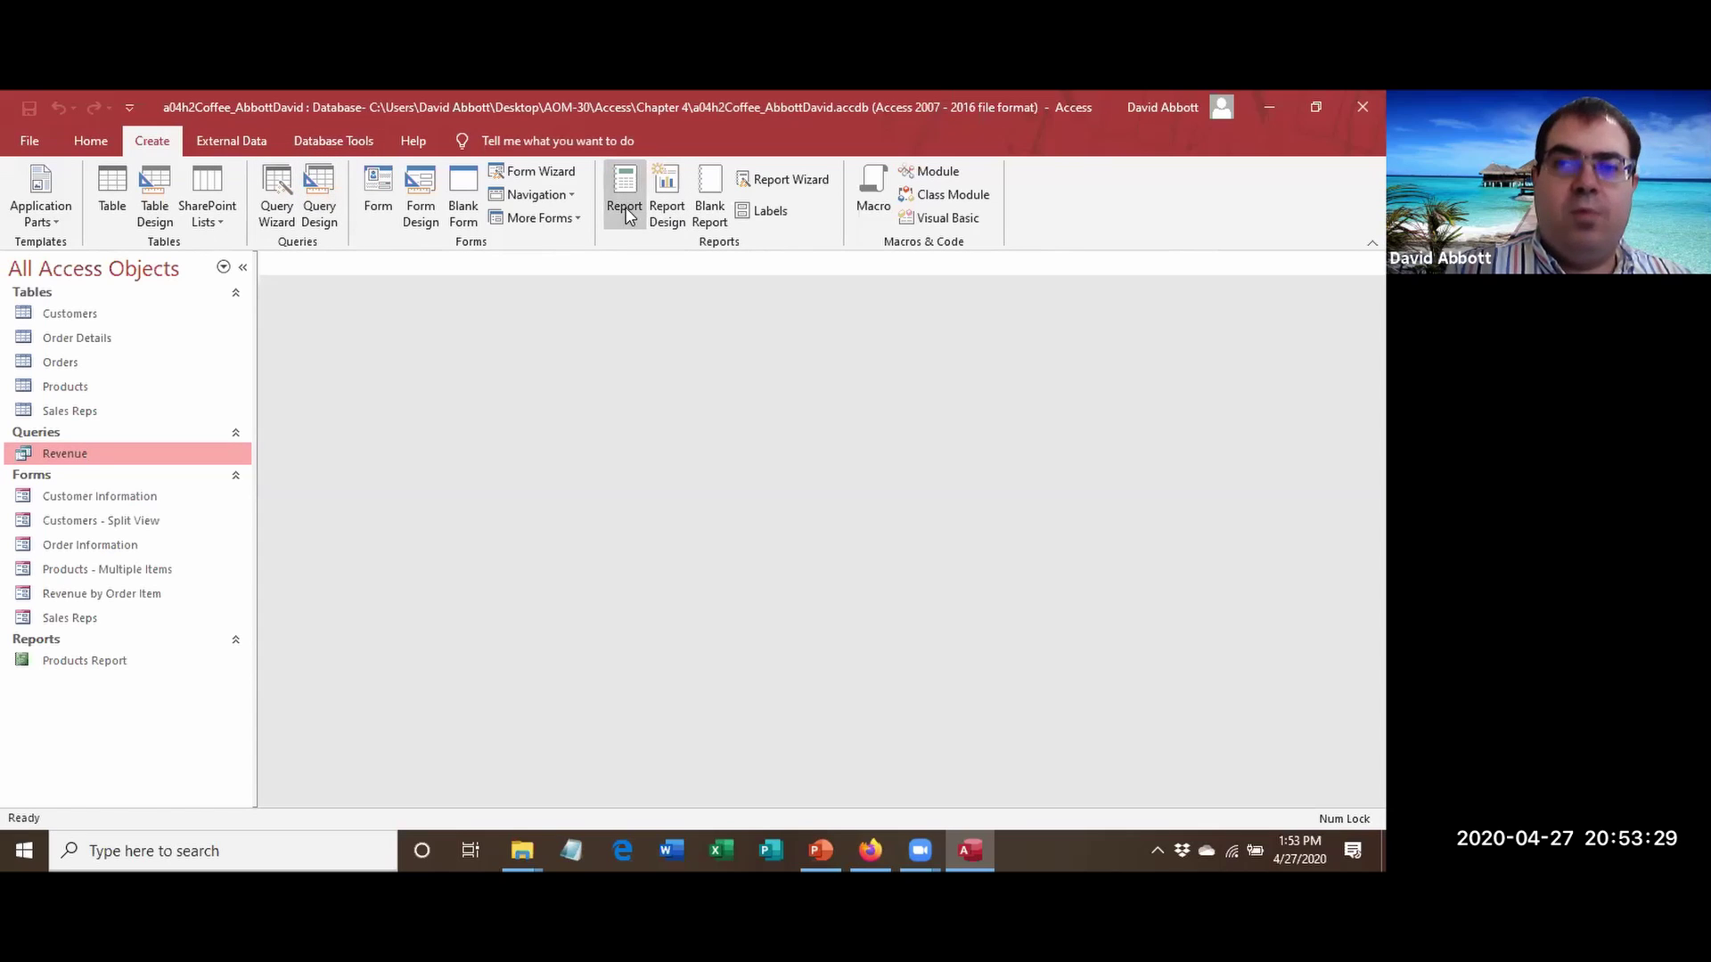
{"action": "left_click", "coordinate": [814, 185]}
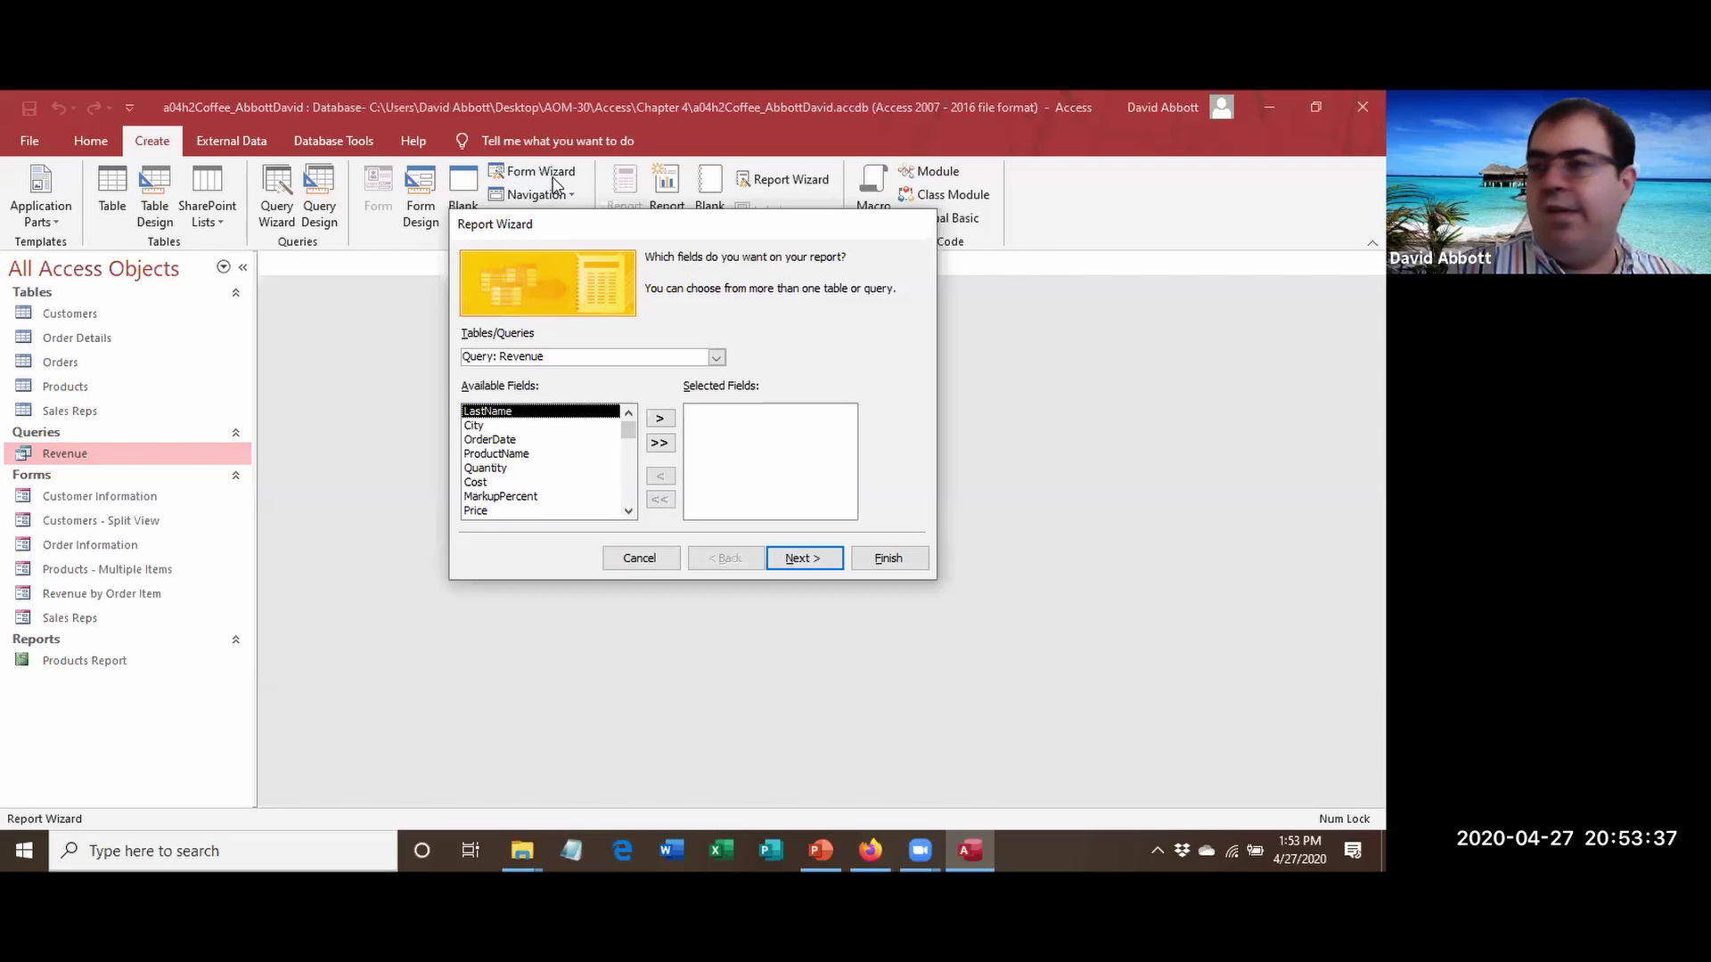
{"action": "left_click", "coordinate": [704, 239]}
{"action": "left_click_drag", "start_coordinate": [704, 239], "coordinate": [712, 310]}
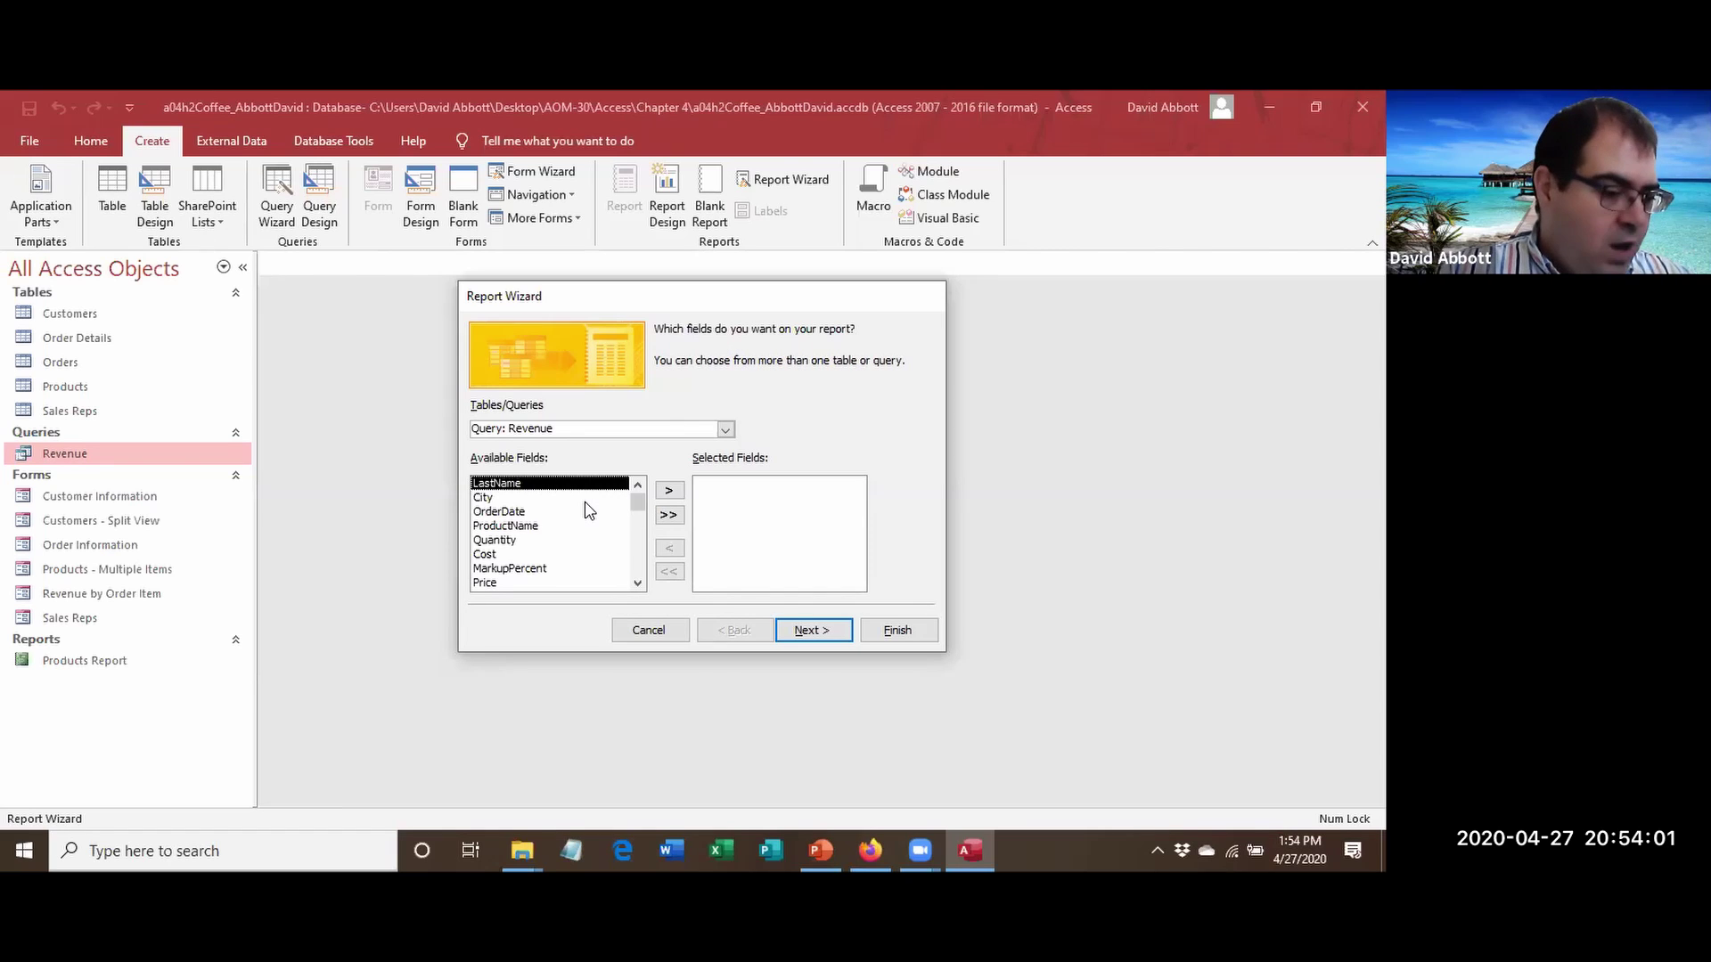
Add City, OrderDate, Price, Revenue and ProductName as report fields, then go to grouping.
{"action": "left_click", "coordinate": [526, 499]}
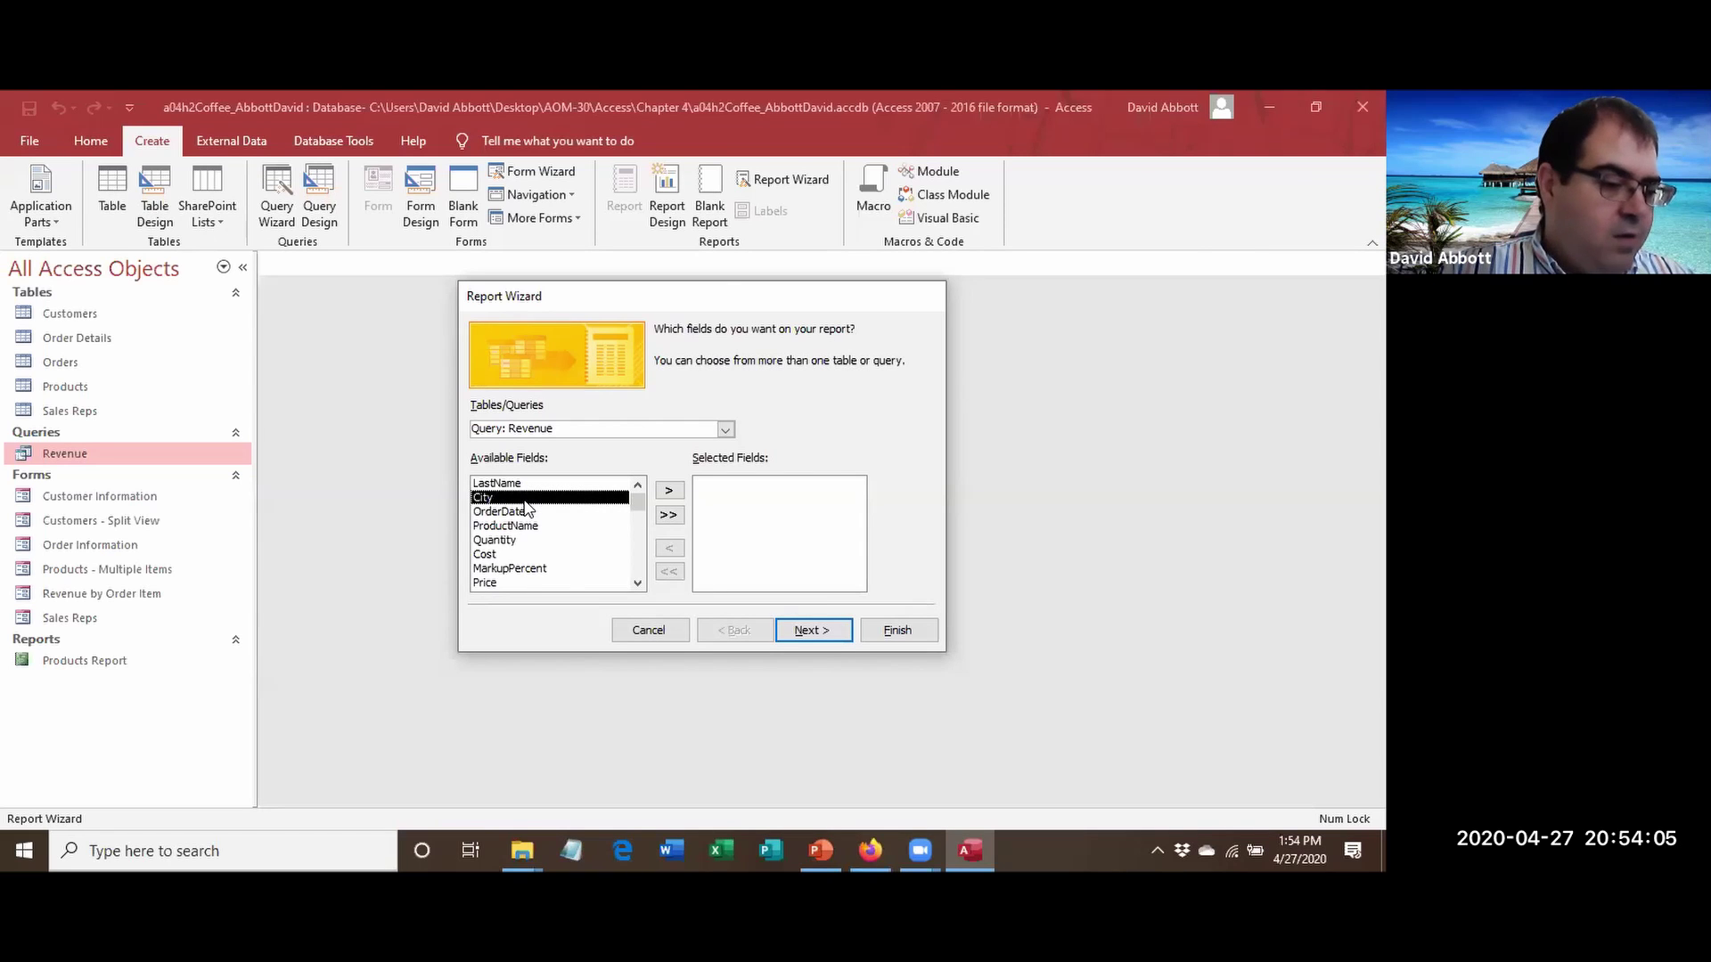
{"action": "left_click", "coordinate": [668, 492]}
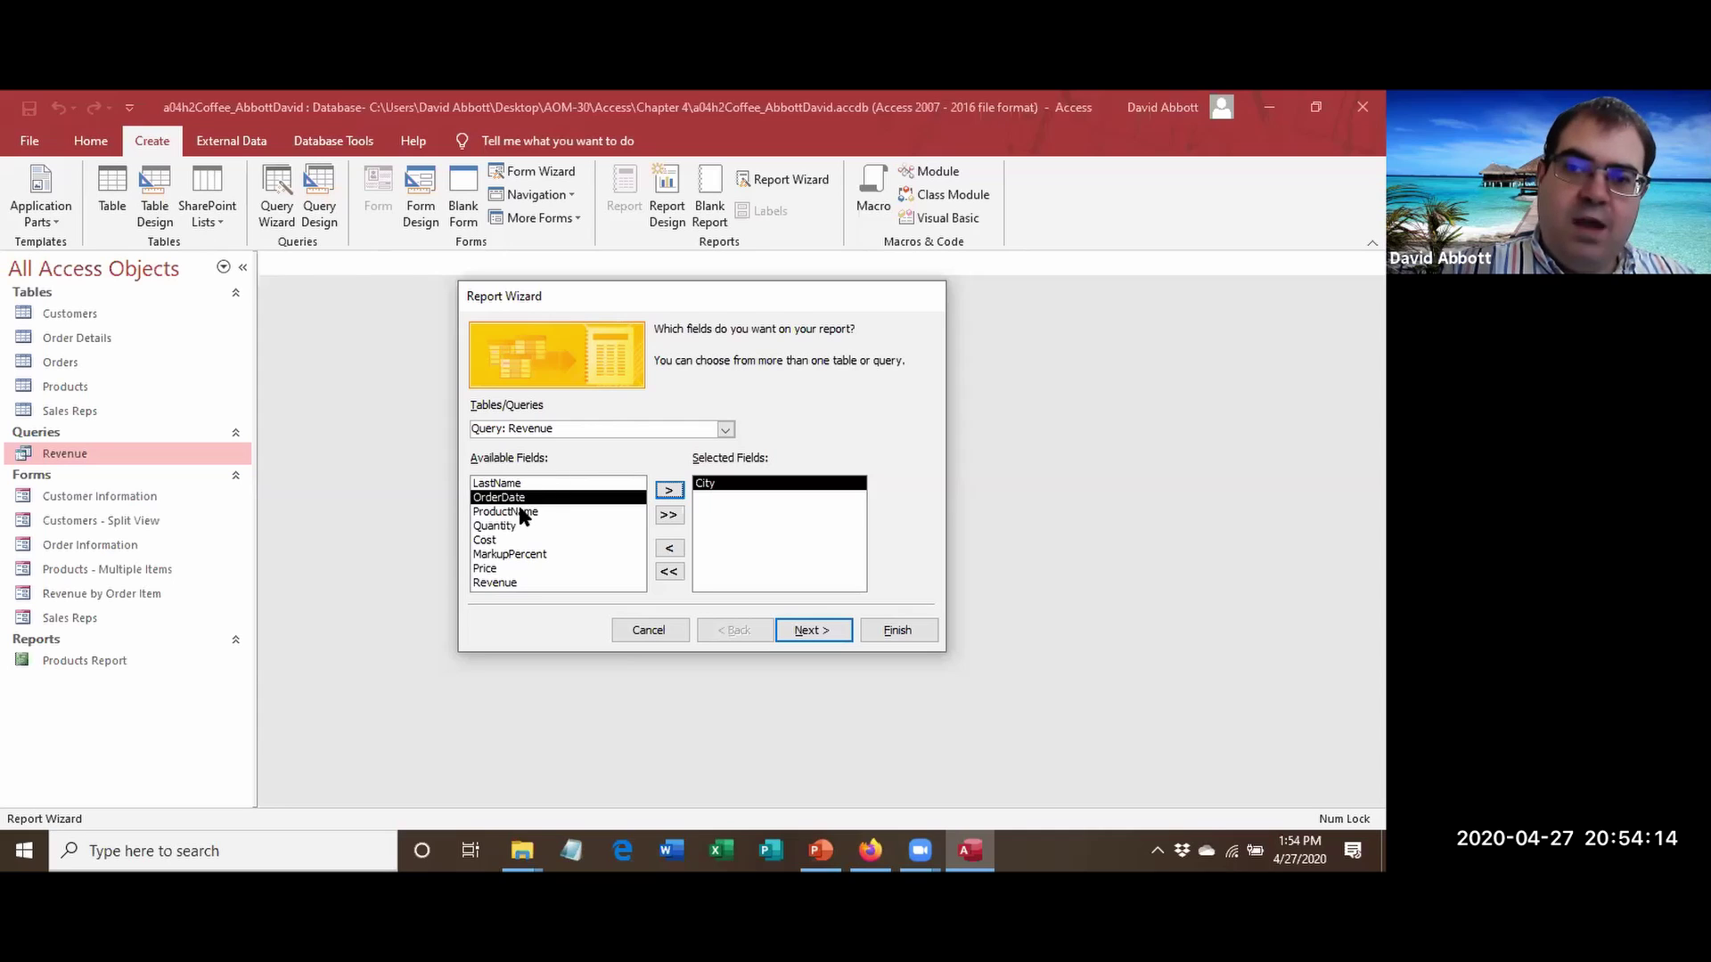
{"action": "left_click", "coordinate": [669, 491]}
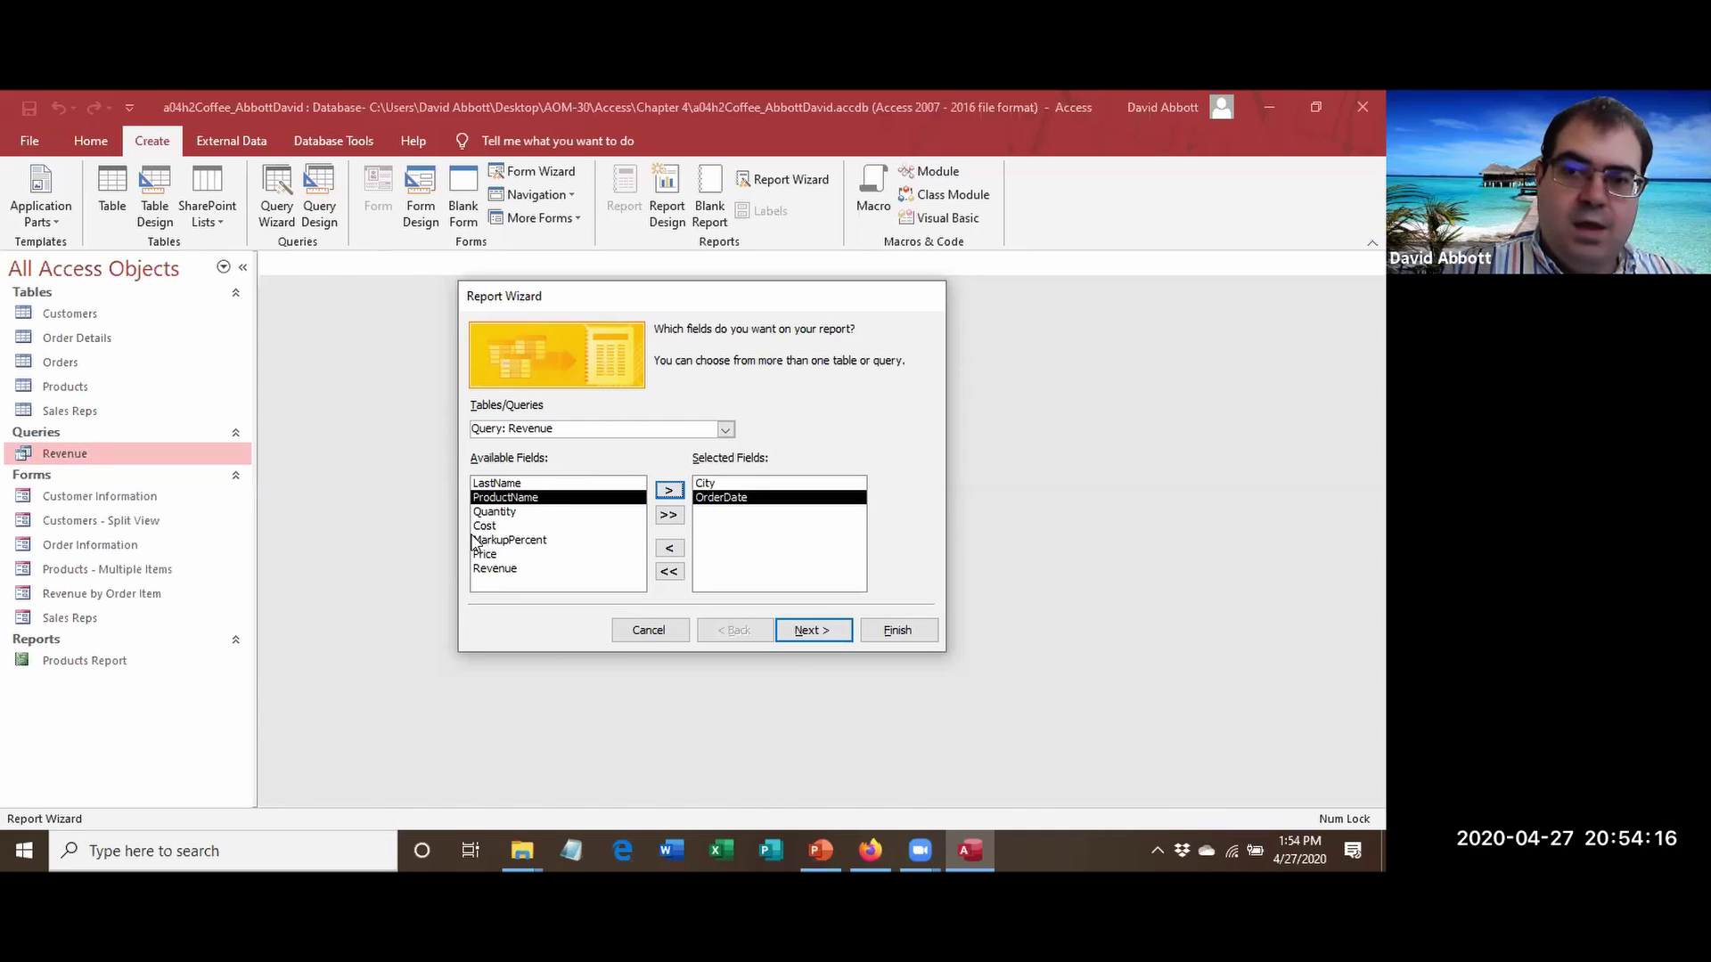
{"action": "left_click", "coordinate": [484, 553]}
{"action": "left_click", "coordinate": [669, 491]}
{"action": "left_click", "coordinate": [669, 491]}
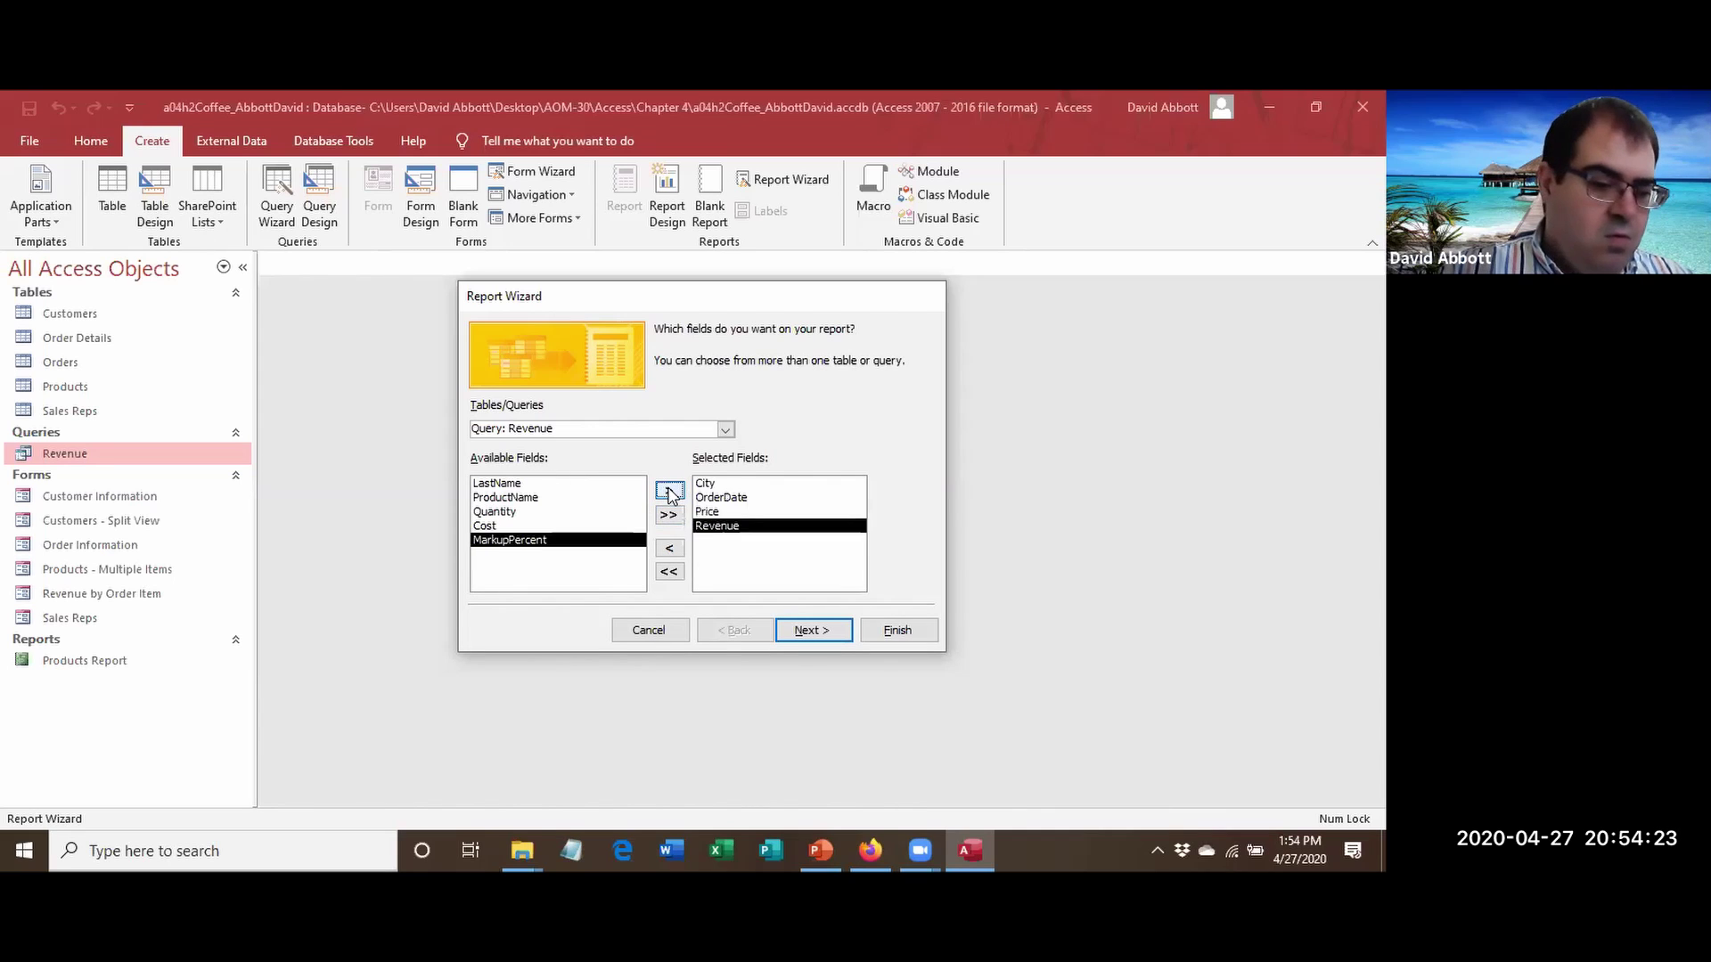
{"action": "left_click", "coordinate": [580, 498]}
{"action": "left_click", "coordinate": [667, 492]}
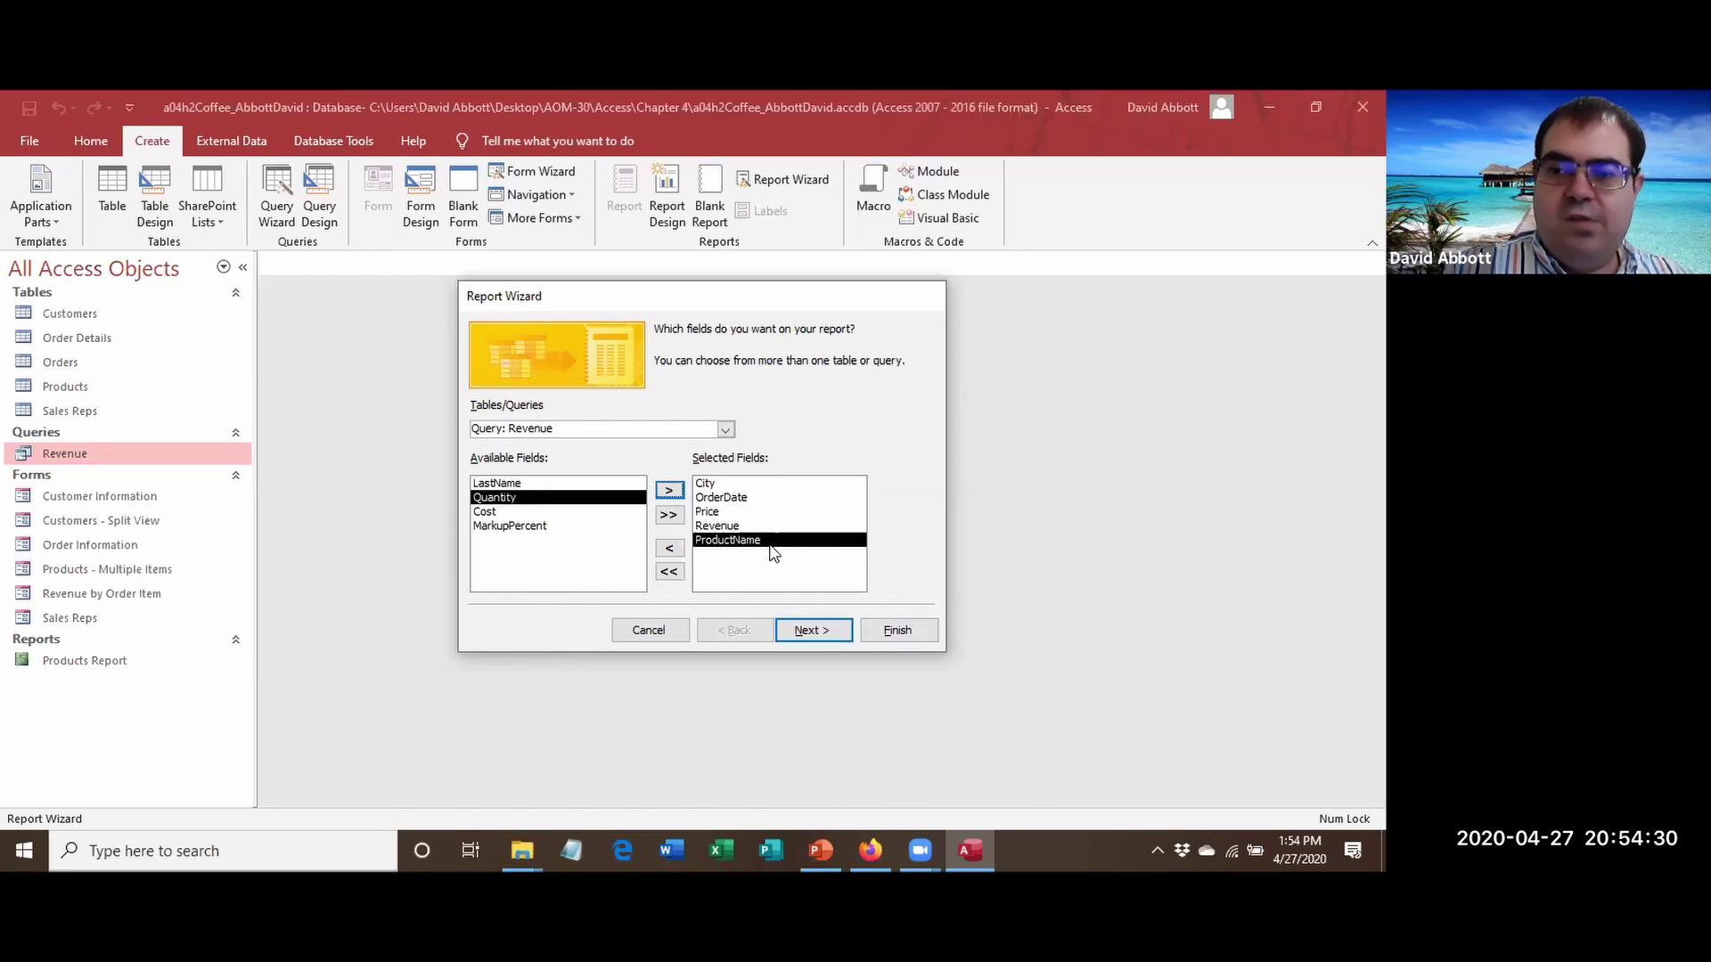
{"action": "left_click", "coordinate": [813, 632]}
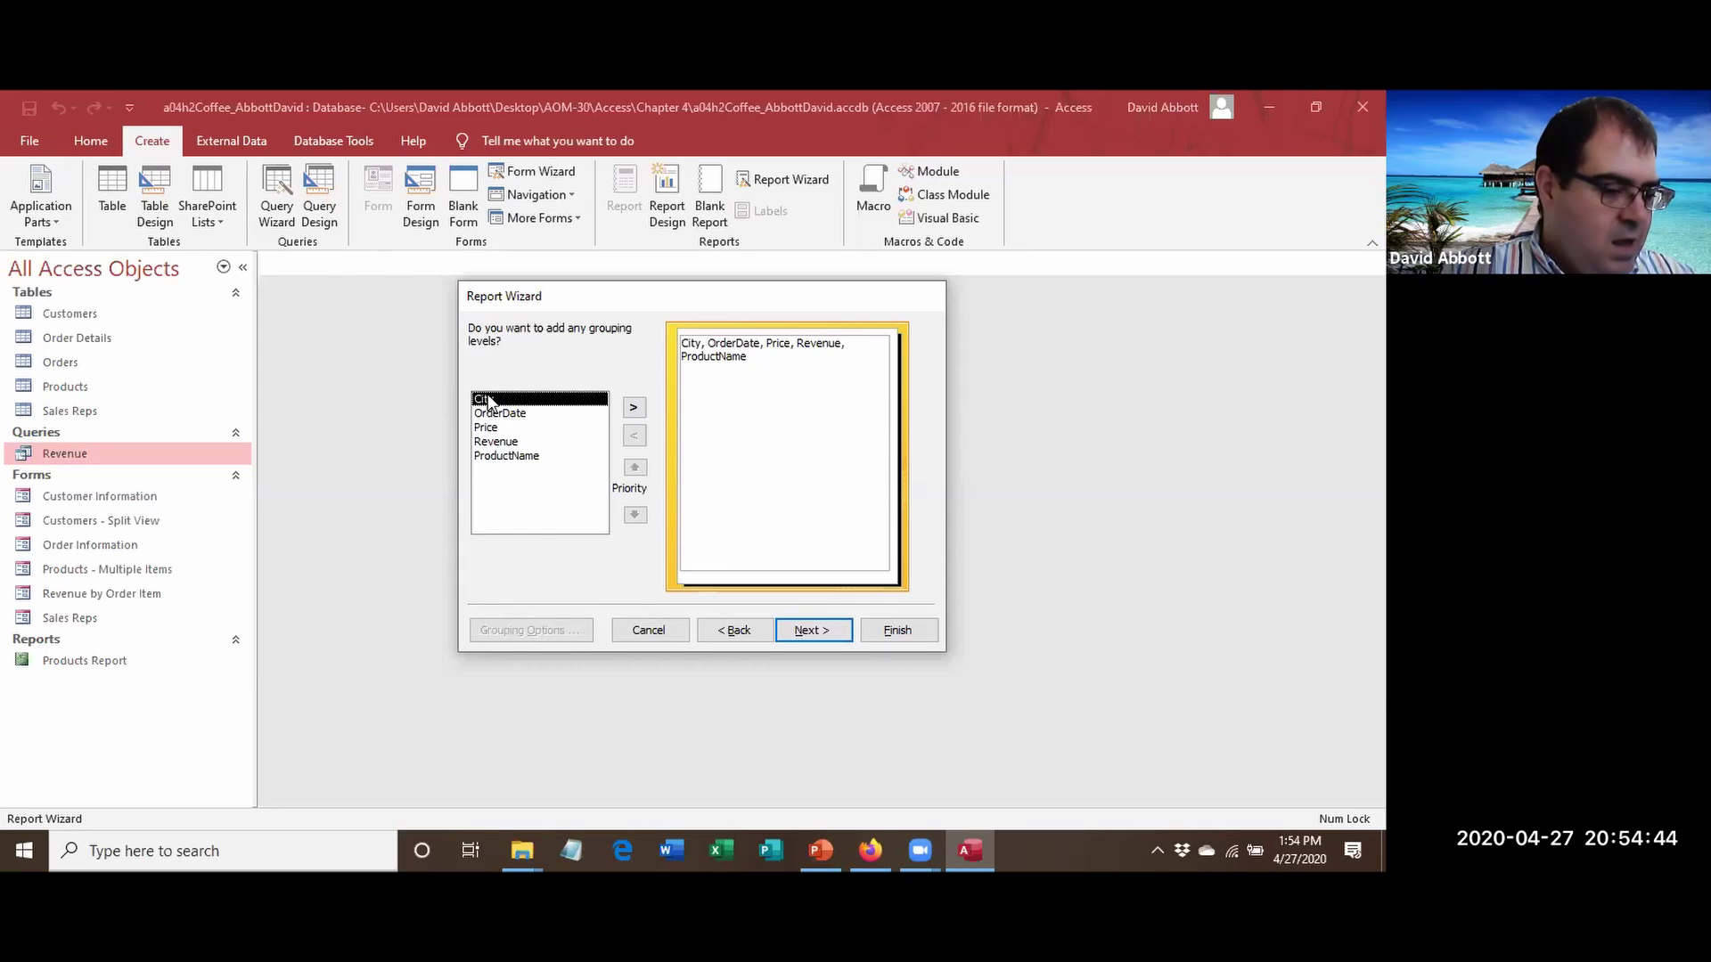
Group the report by City and sort the detail records by OrderDate.
{"action": "left_click", "coordinate": [634, 408]}
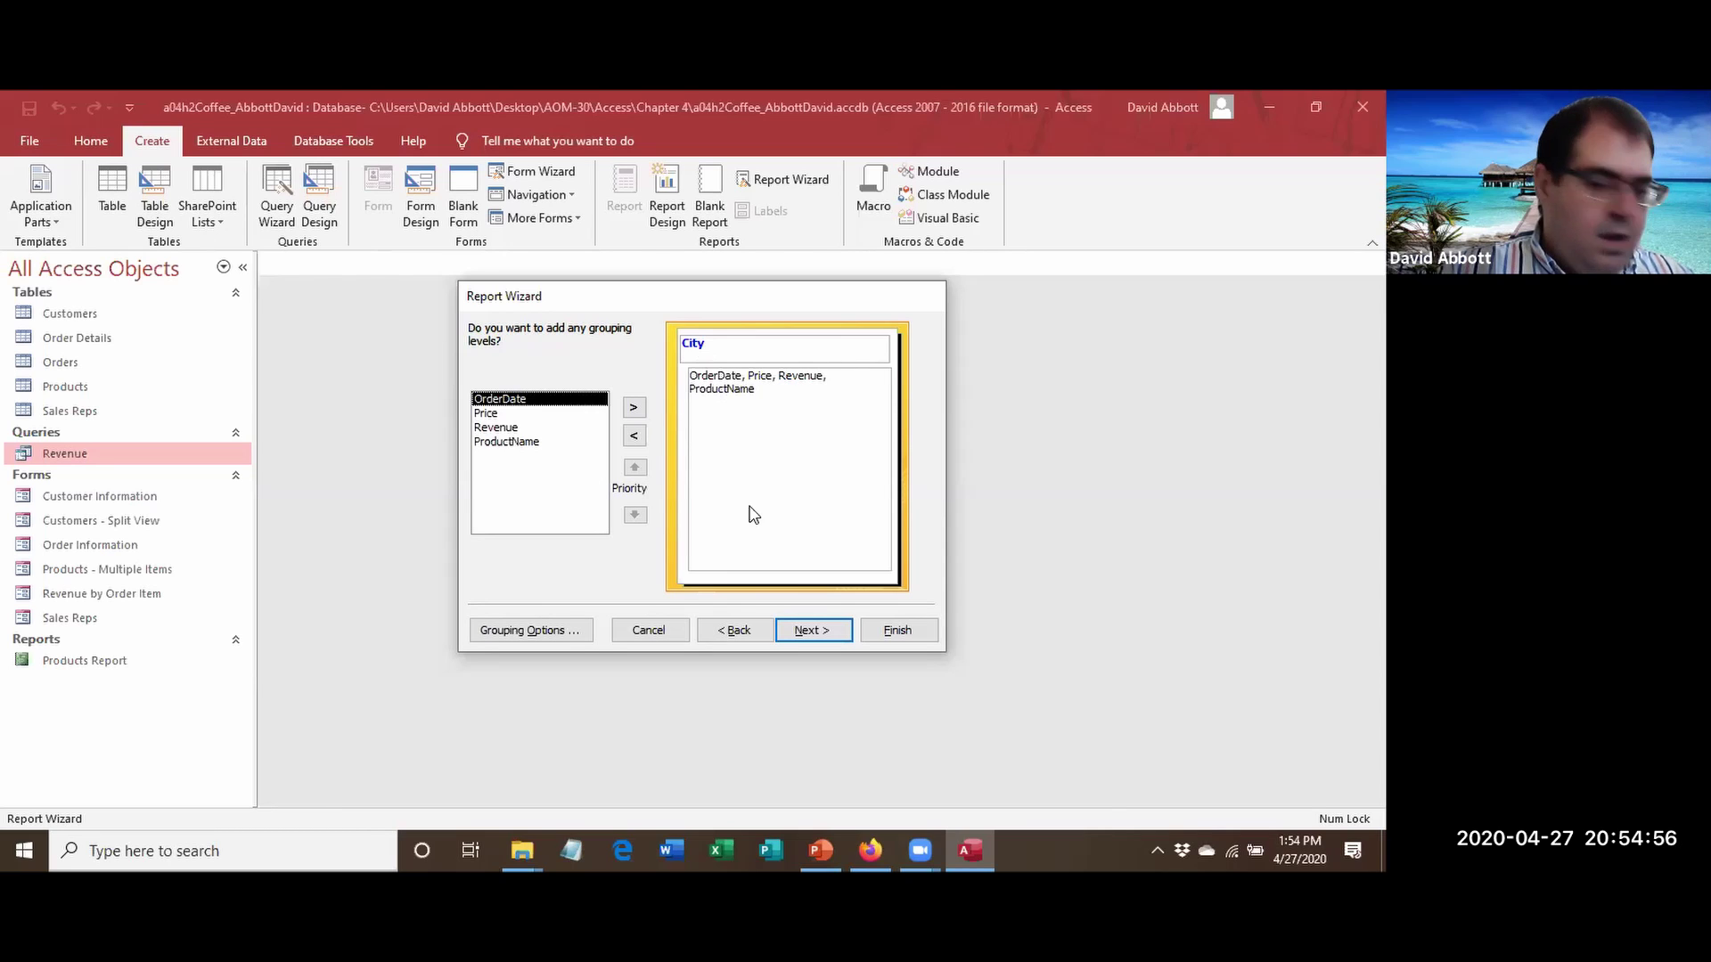
{"action": "left_click", "coordinate": [826, 635]}
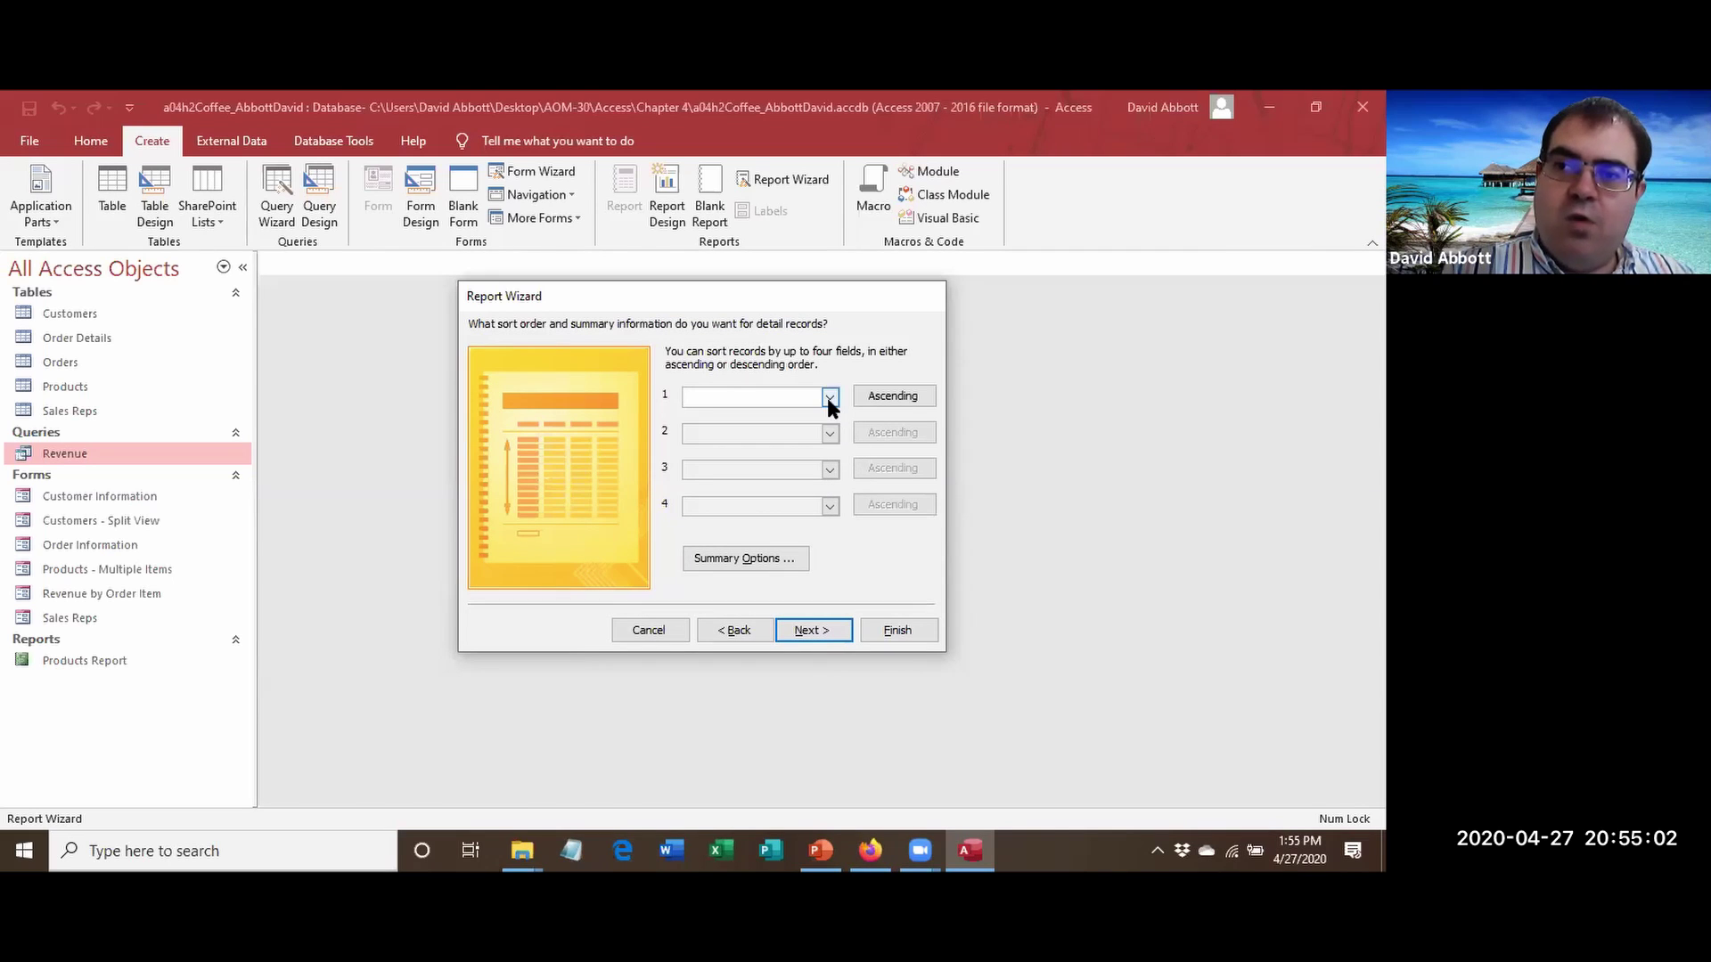
{"action": "left_click", "coordinate": [829, 398]}
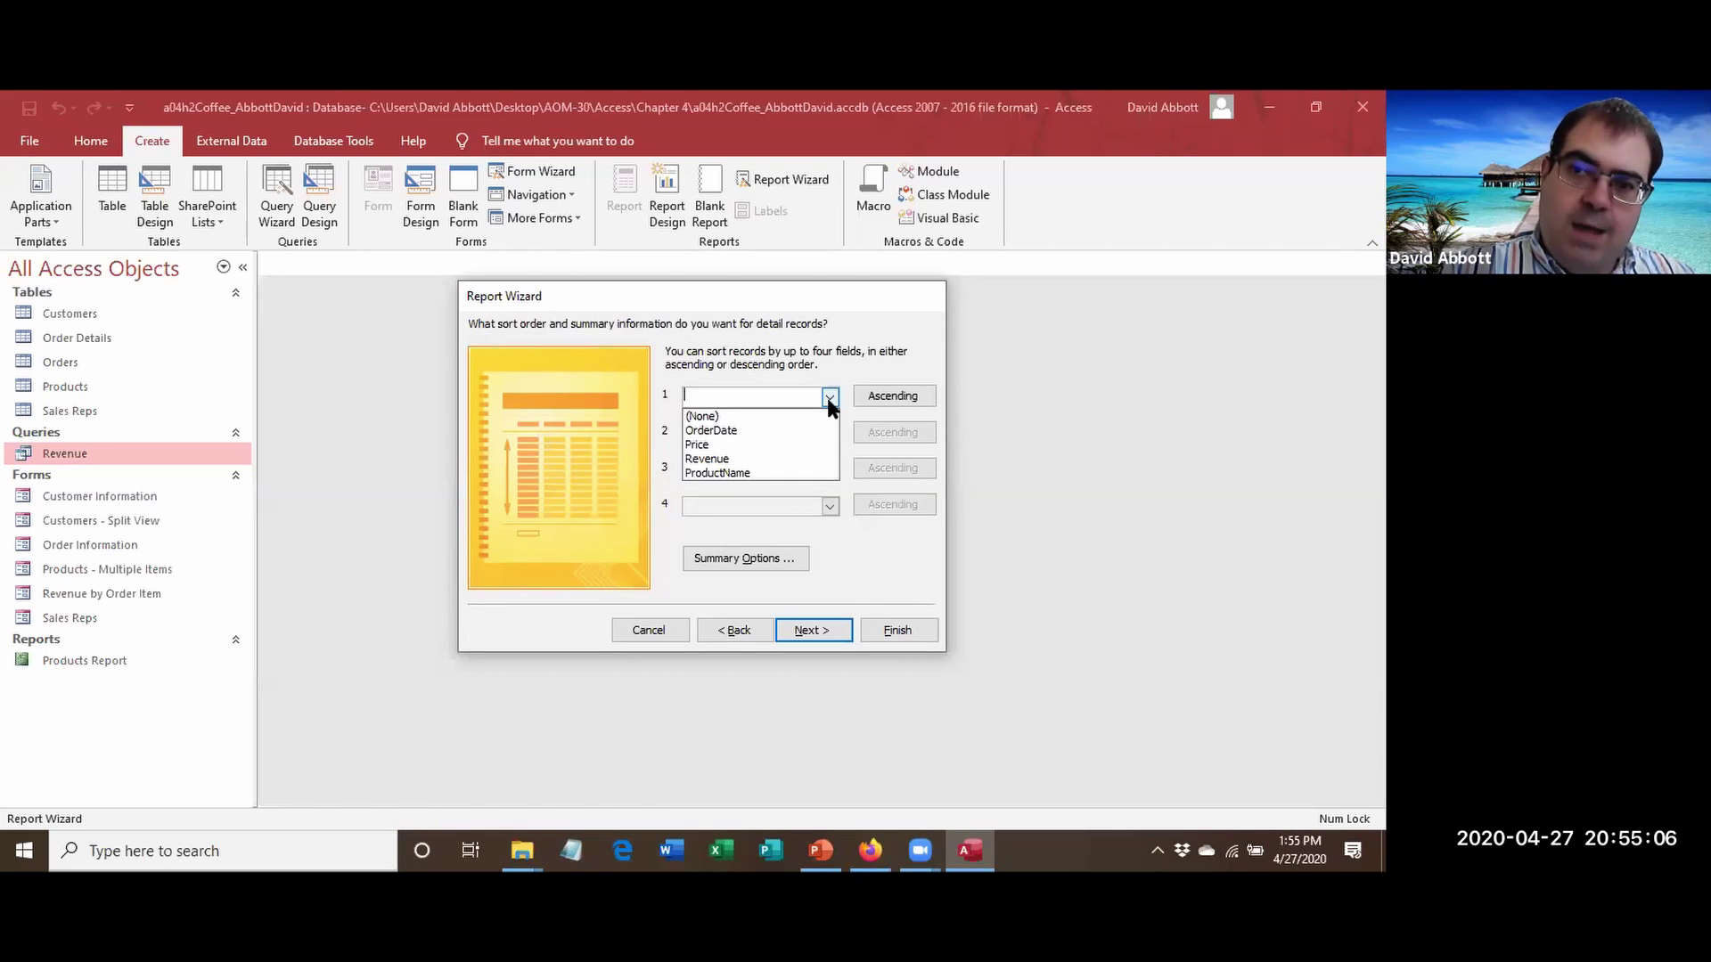
{"action": "left_click", "coordinate": [766, 431]}
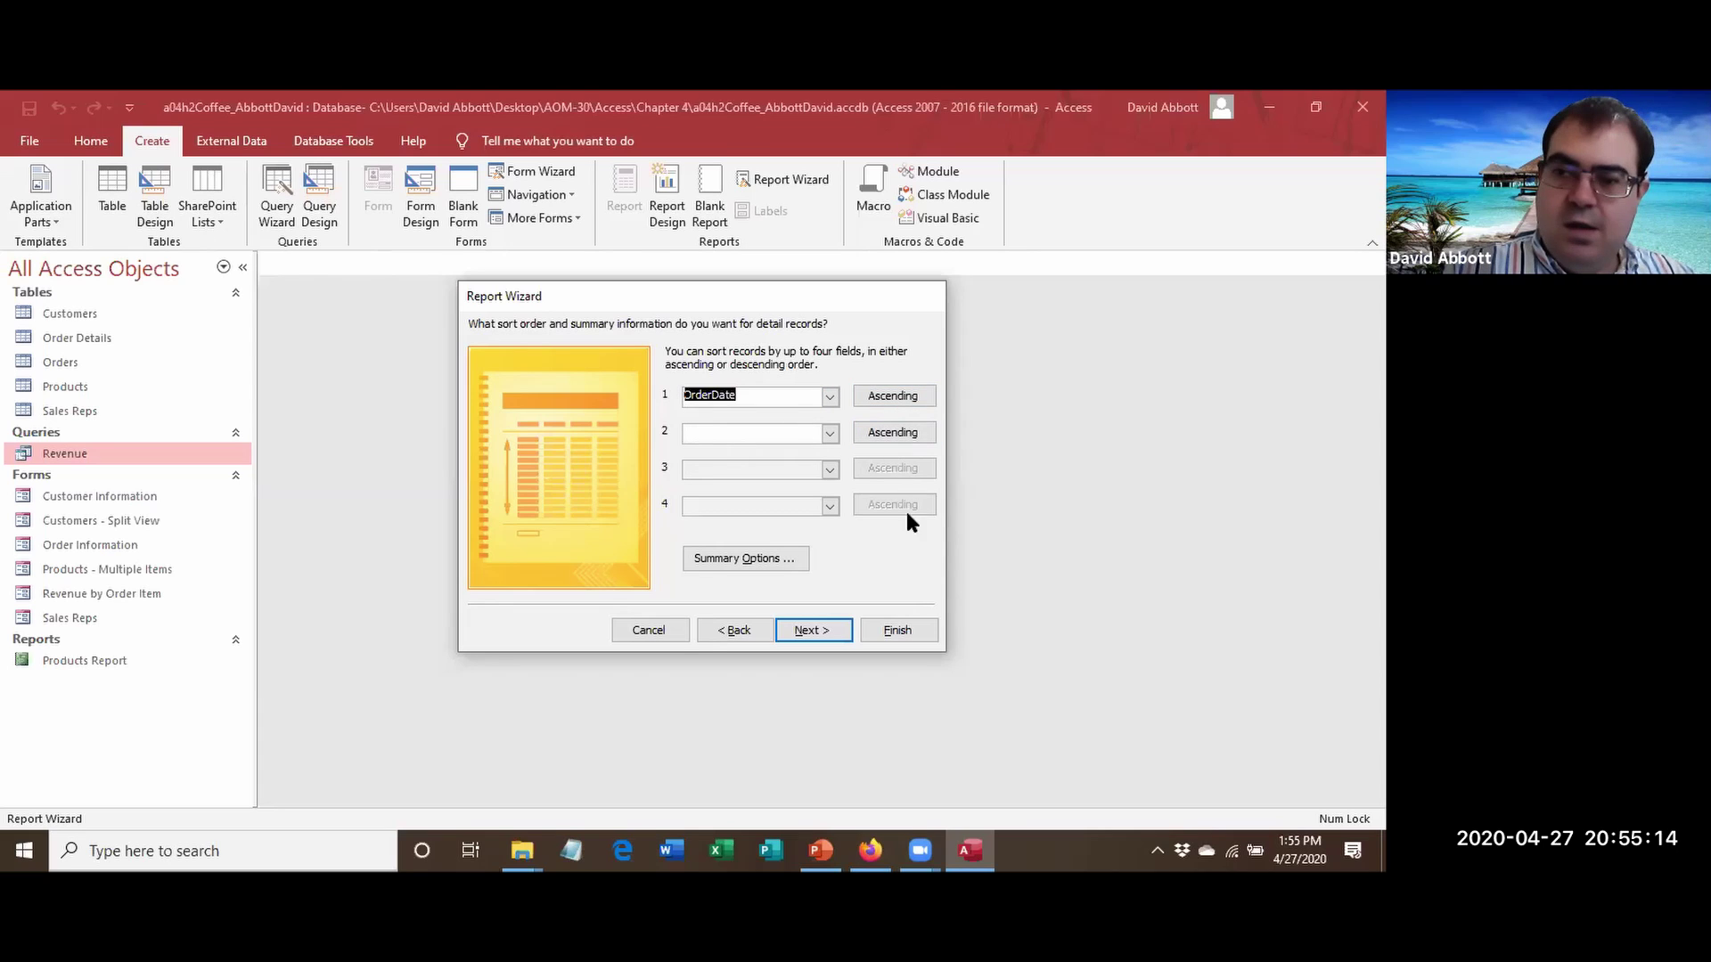
Add an average of Price in Summary Options and continue to the layout step.
{"action": "left_click", "coordinate": [780, 559]}
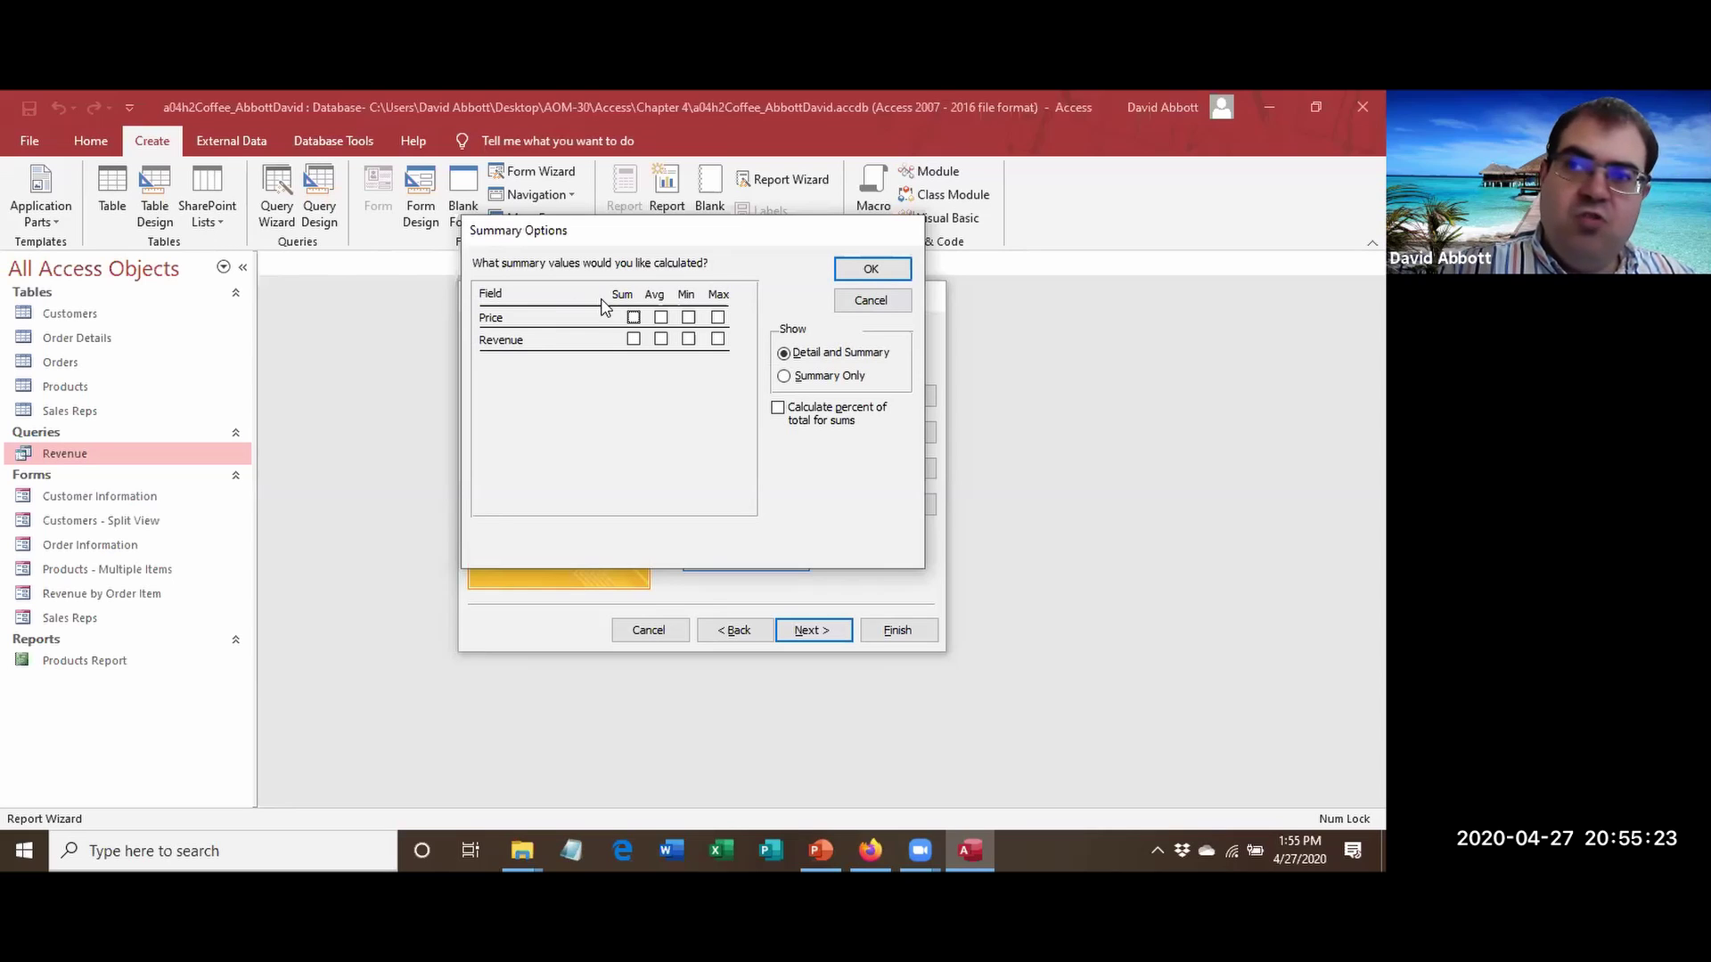
{"action": "left_click", "coordinate": [660, 317]}
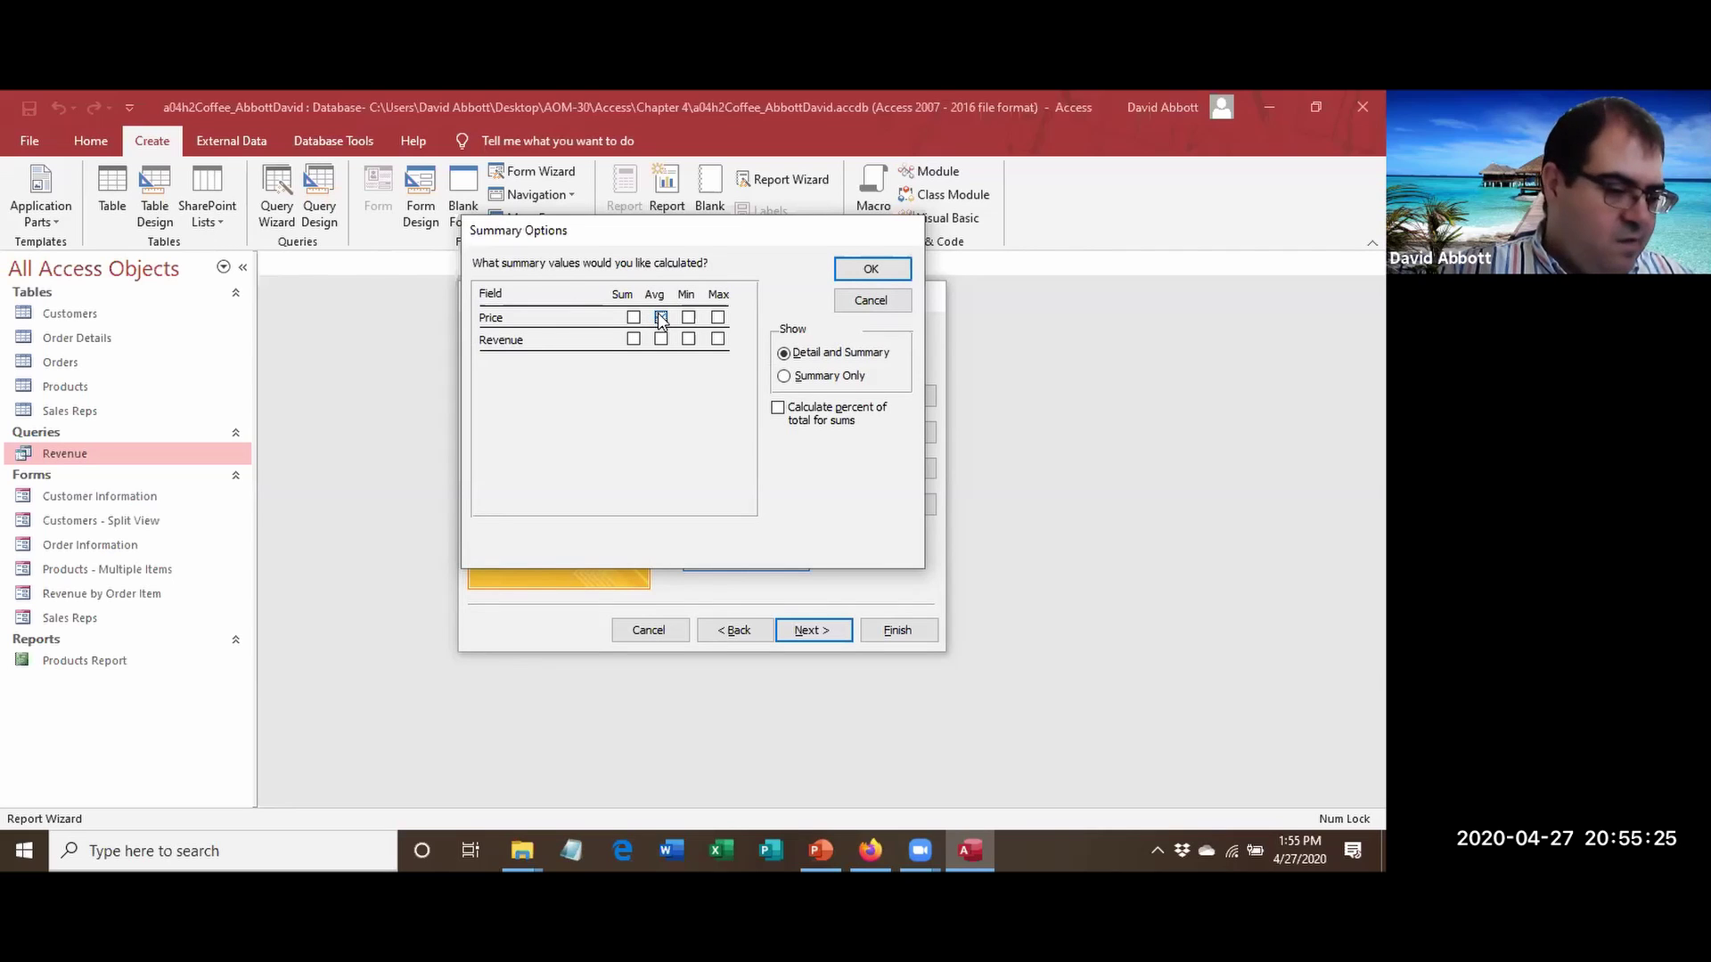
{"action": "left_click", "coordinate": [873, 270]}
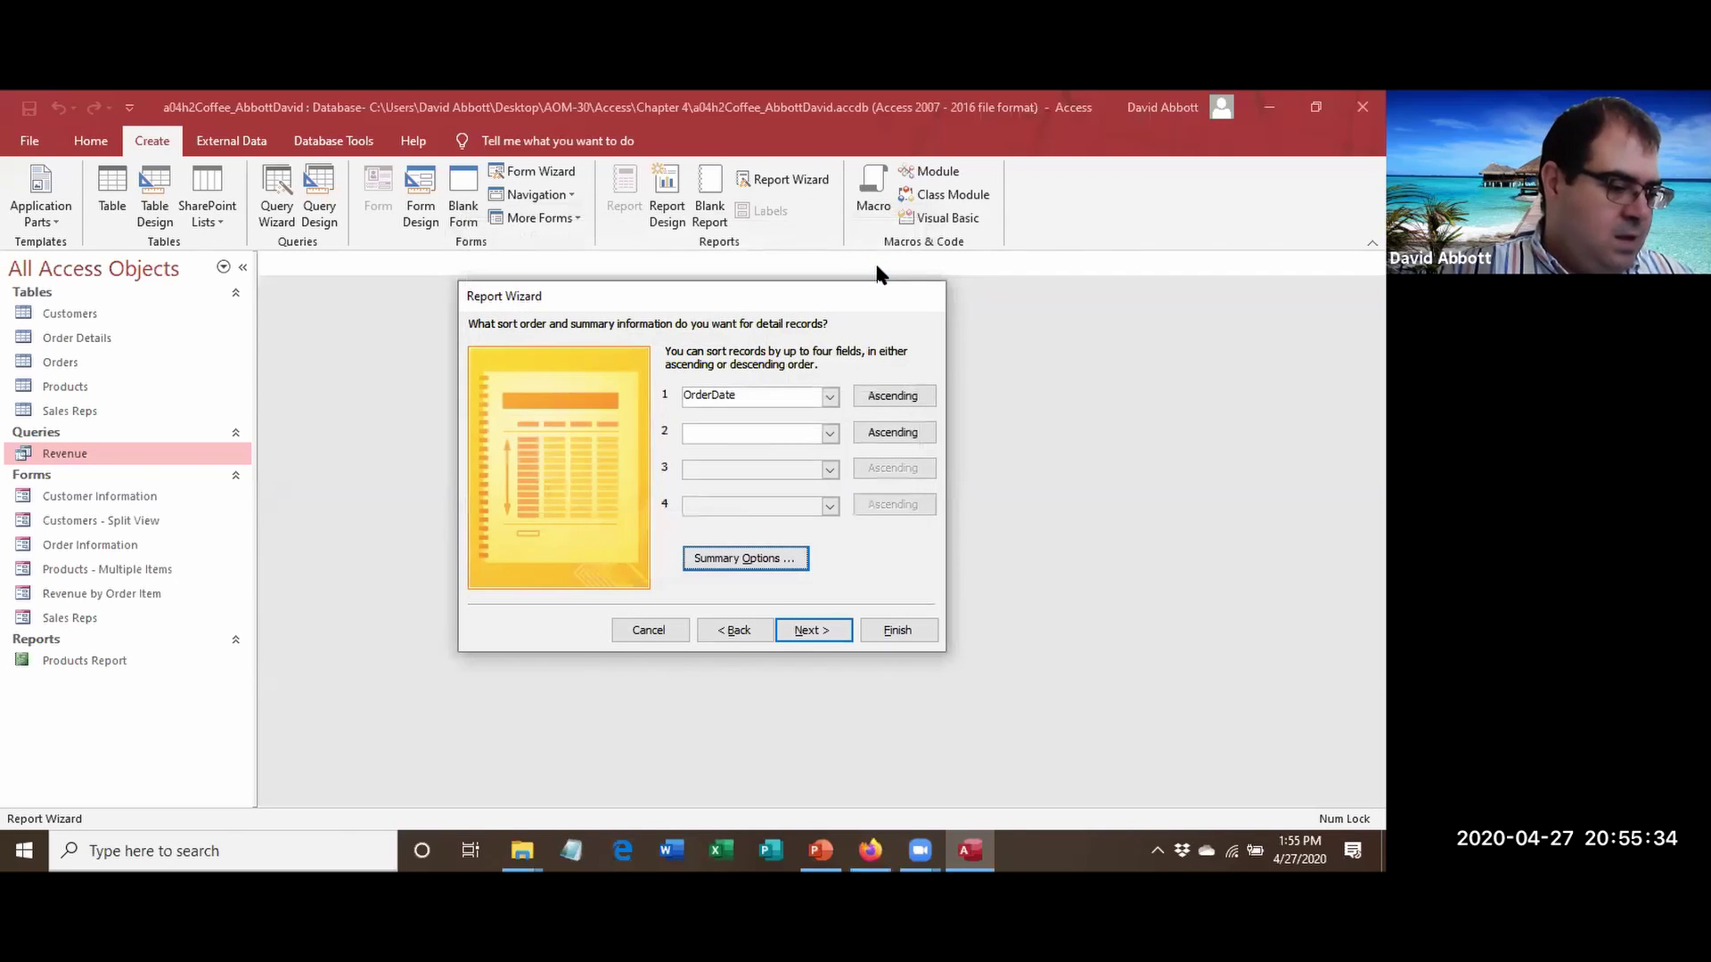
{"action": "left_click", "coordinate": [806, 630]}
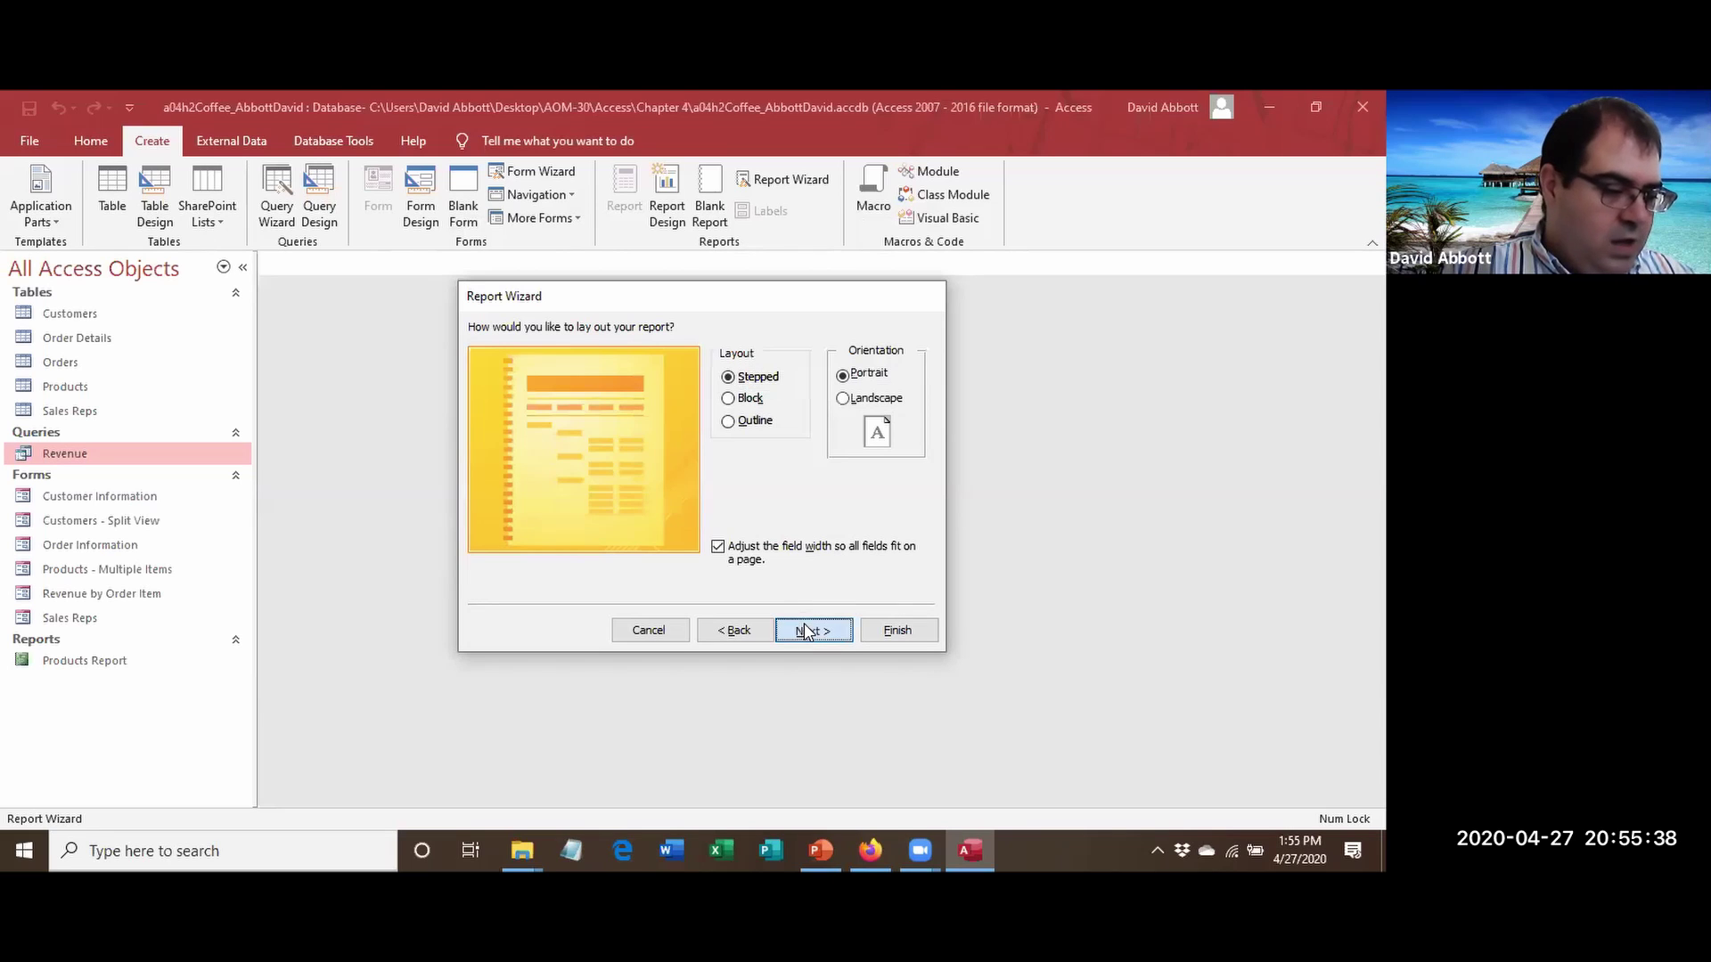
Replace the report title 'Revenue' with 'Sales by City' and finish the wizard to preview it.
{"action": "left_click", "coordinate": [804, 630]}
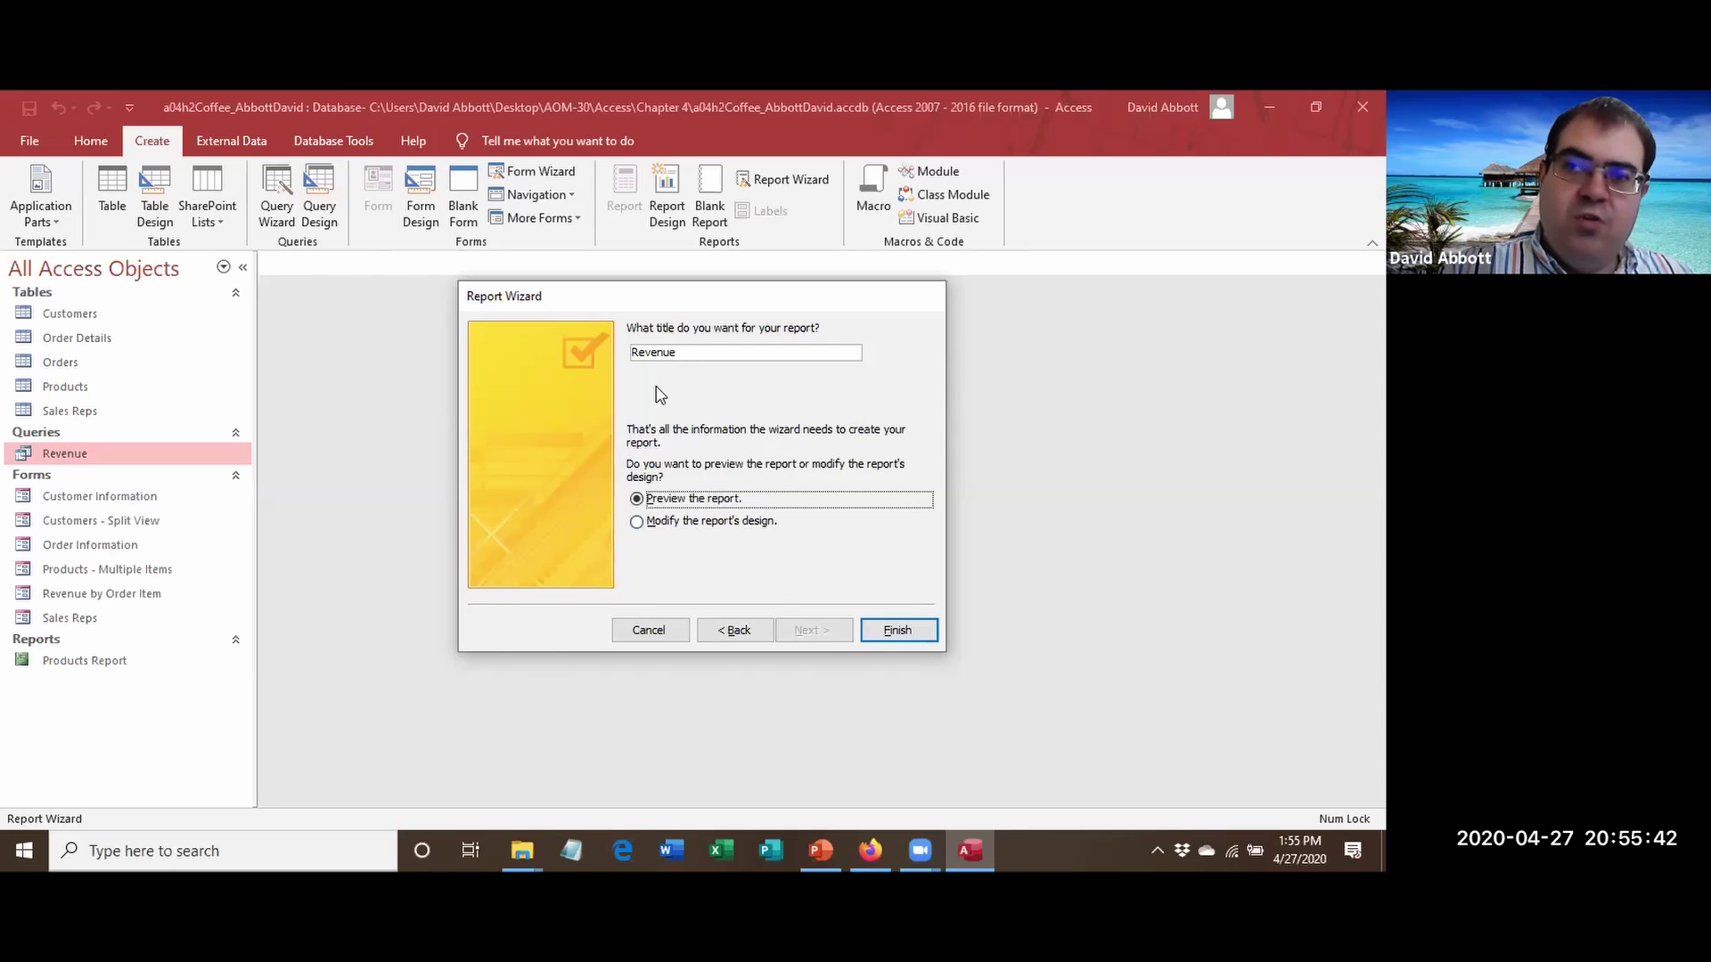
{"action": "left_click", "coordinate": [684, 355]}
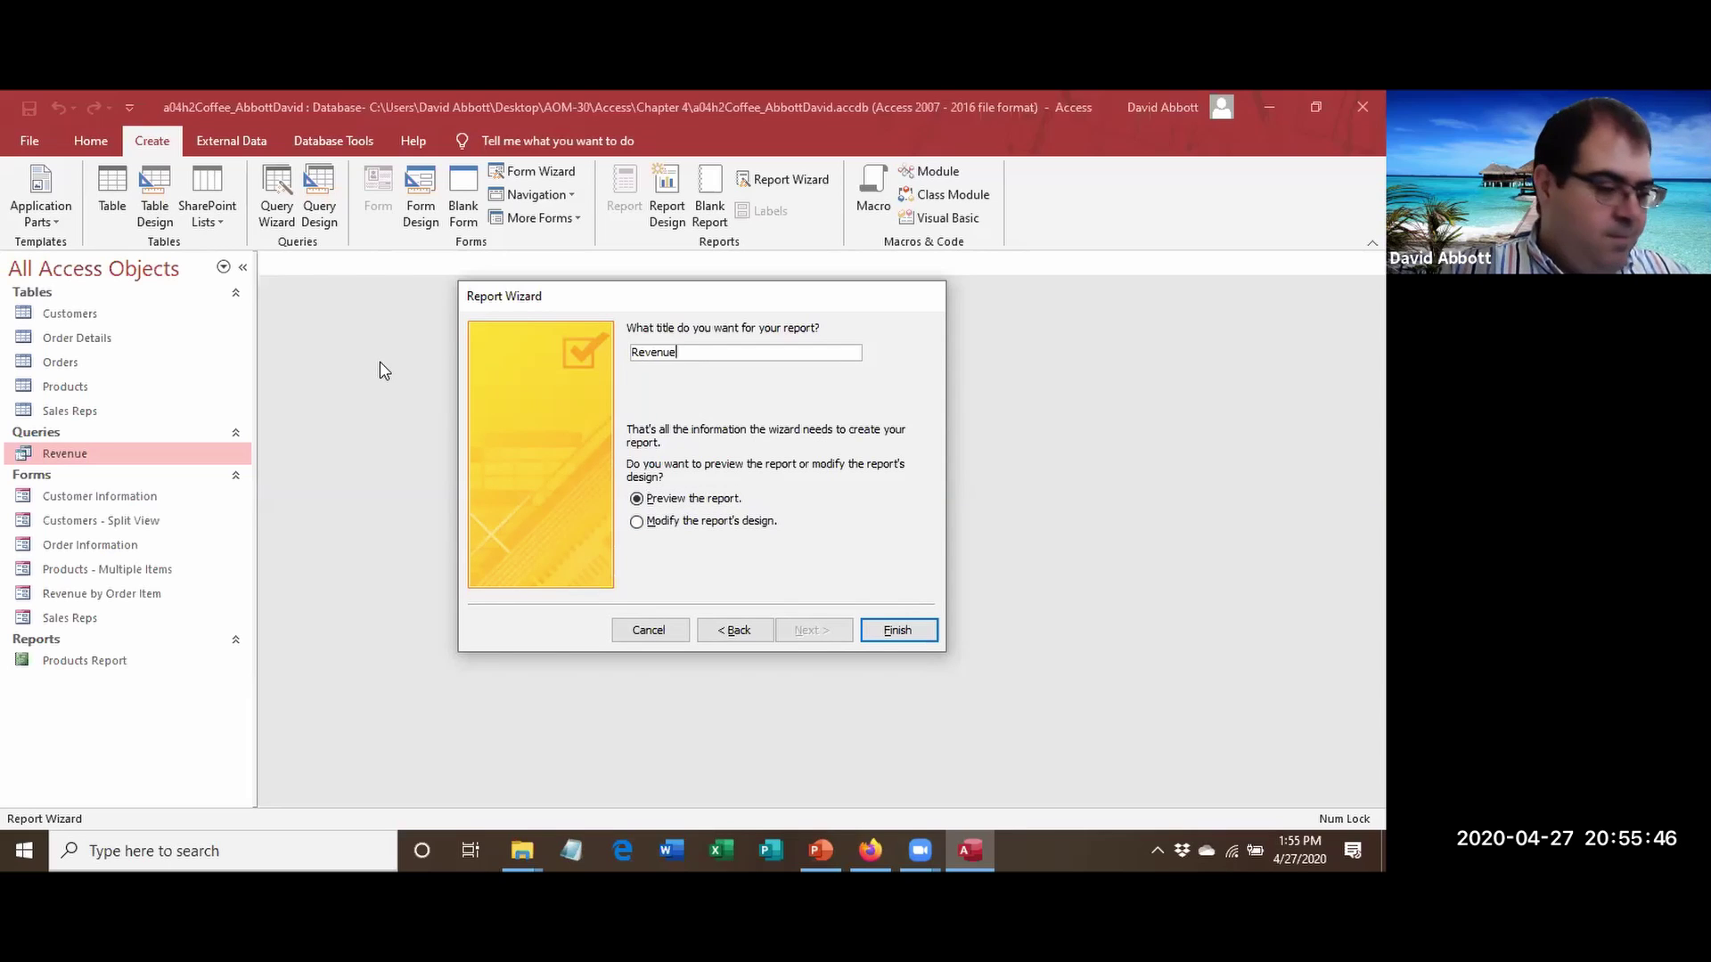
{"action": "left_click_drag", "start_coordinate": [702, 359], "coordinate": [599, 339]}
{"action": "type", "text": "Sales by City"}
{"action": "left_click", "coordinate": [896, 632]}
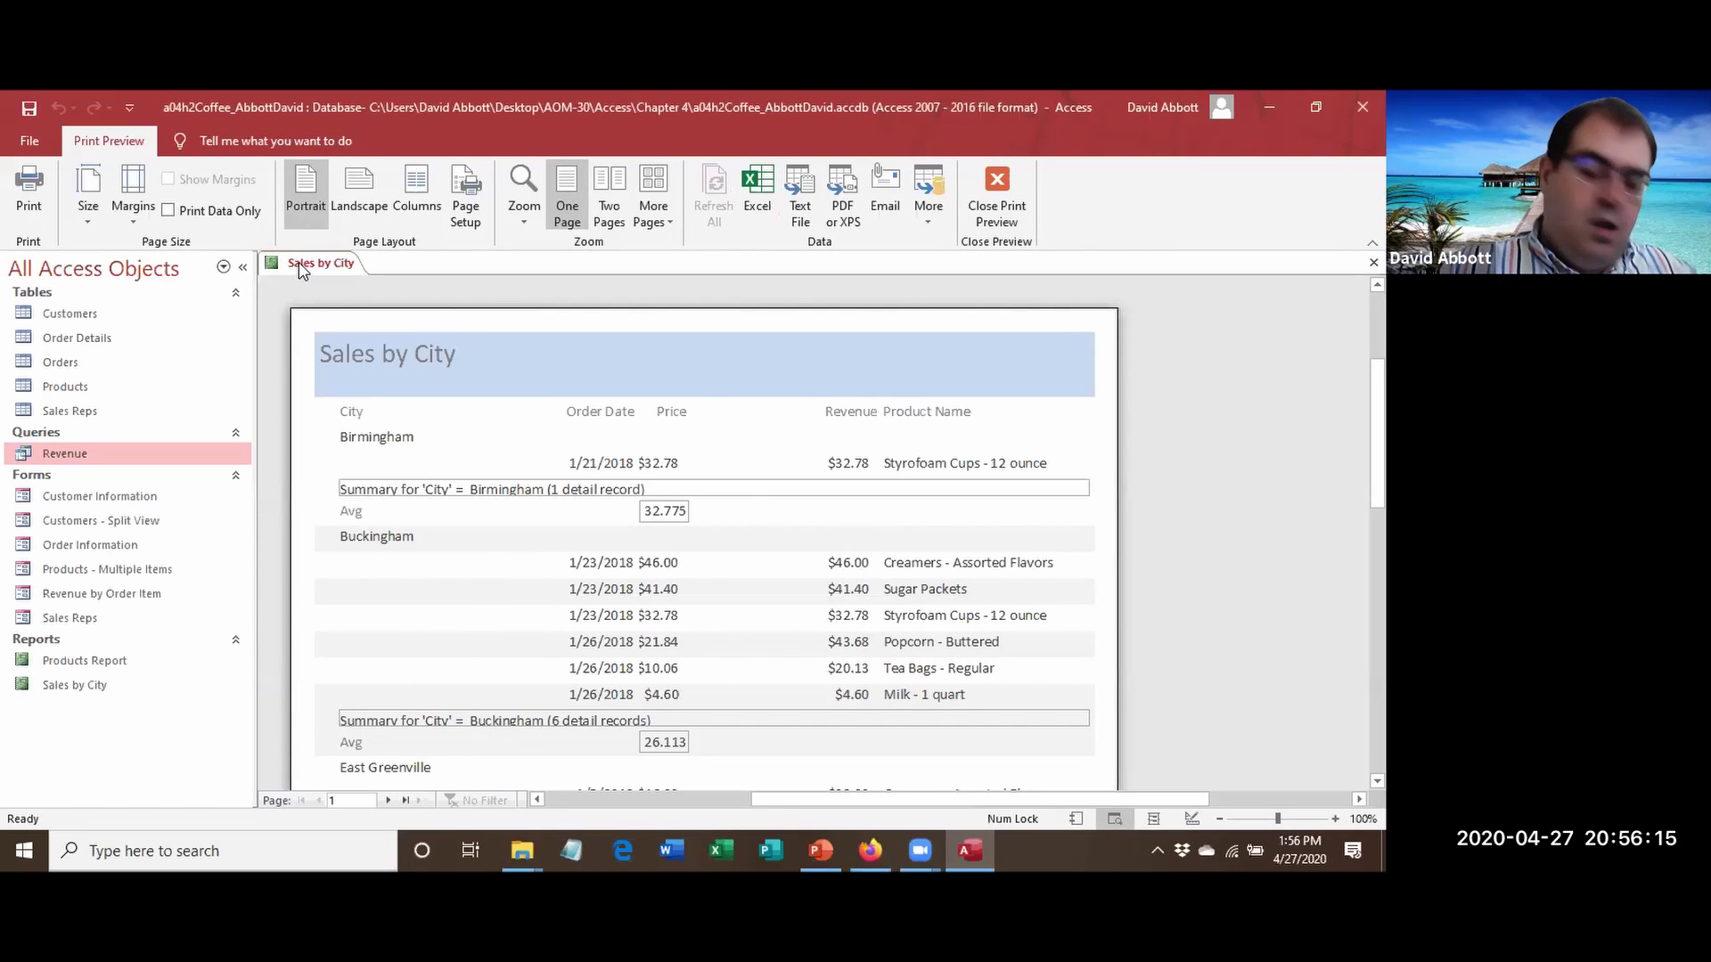
Close the Sales by City report from its tab's context menu.
{"action": "right_click", "coordinate": [301, 268]}
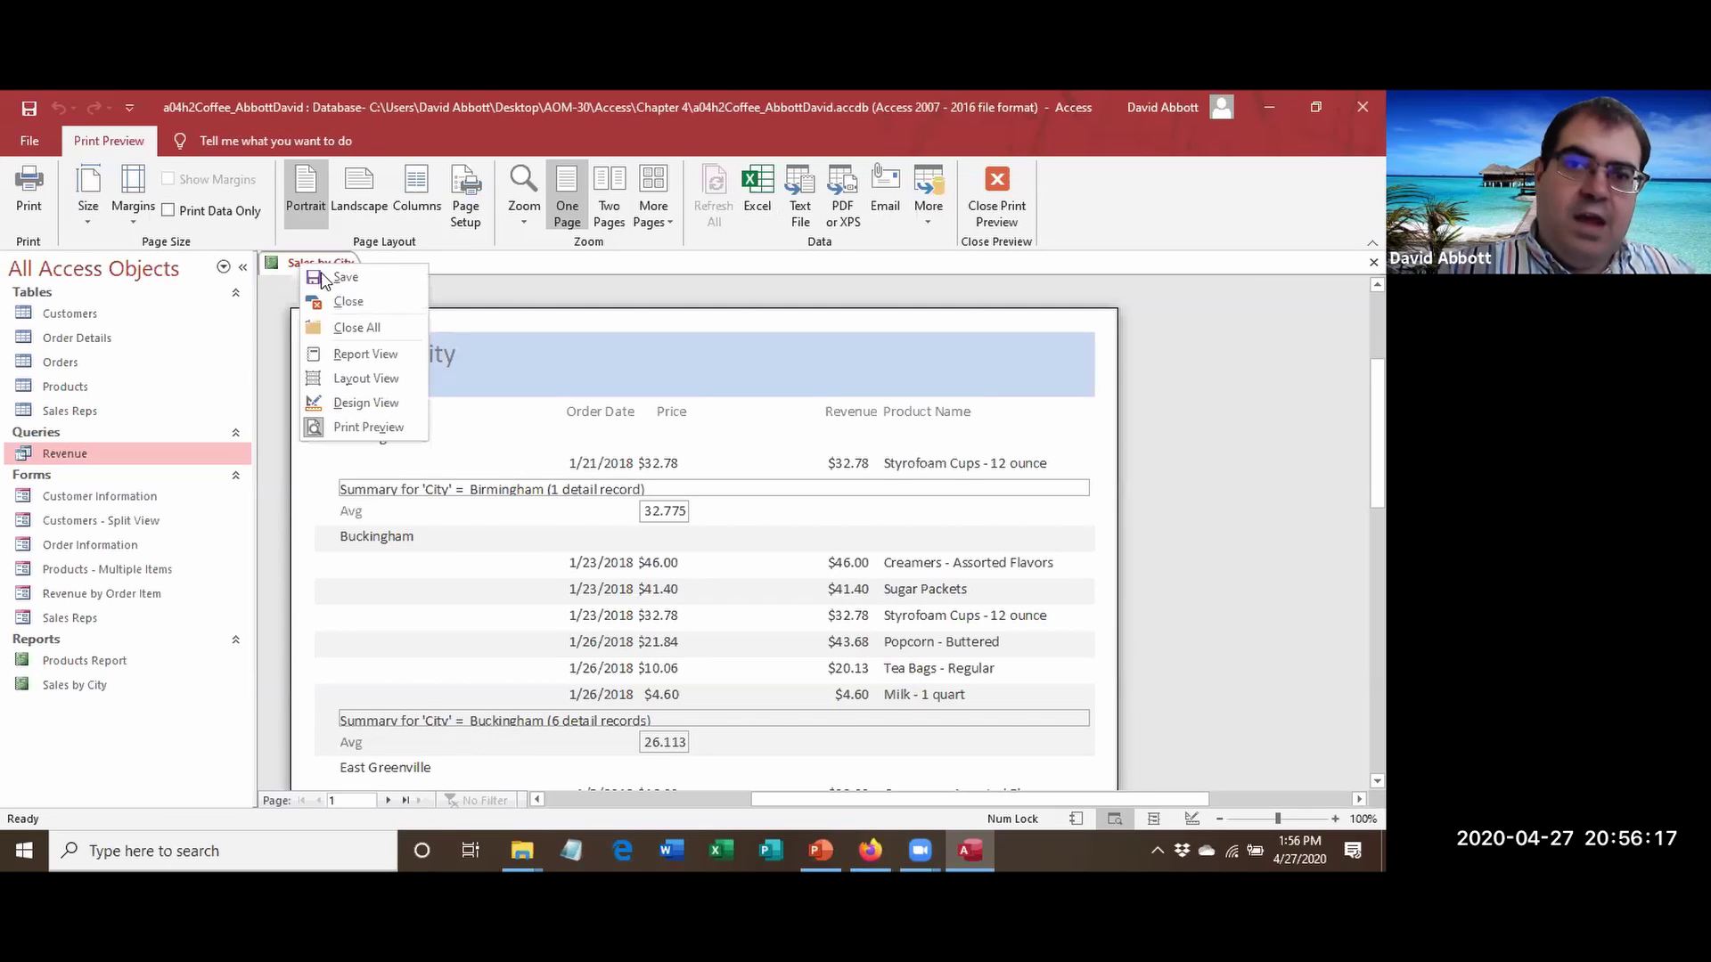
{"action": "left_click", "coordinate": [306, 265]}
{"action": "right_click", "coordinate": [308, 265]}
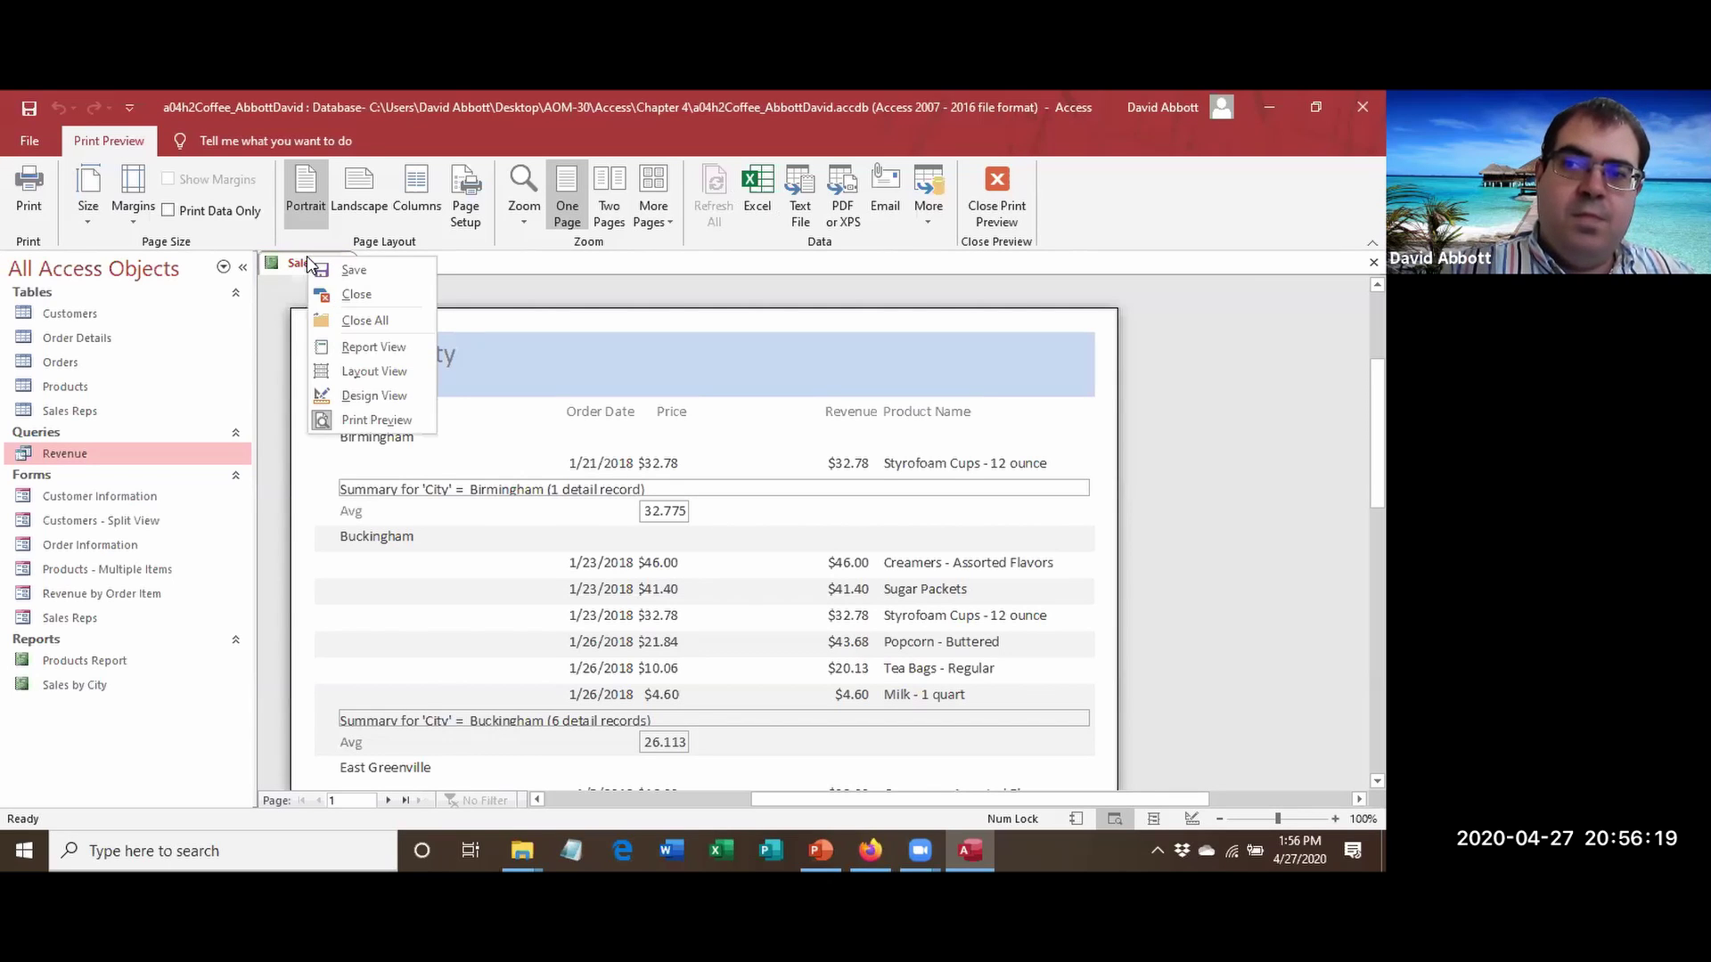
{"action": "left_click", "coordinate": [355, 294]}
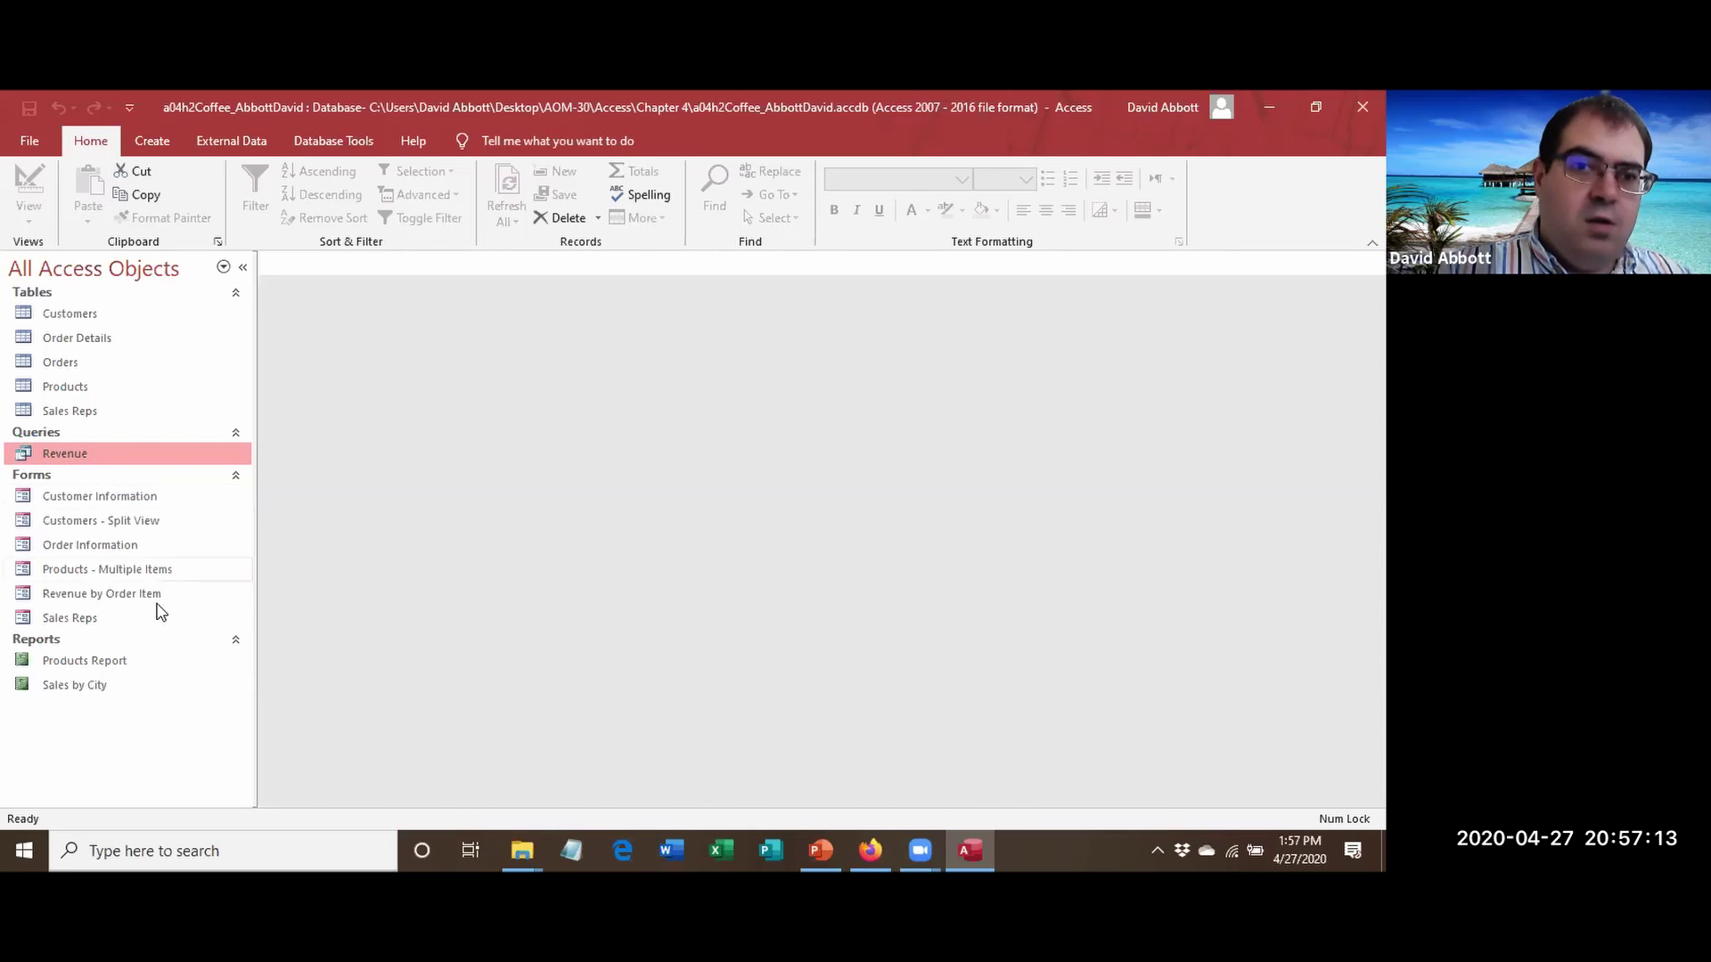
Open Products Report and show it in Print Preview via File > Print.
{"action": "double_click", "coordinate": [85, 665]}
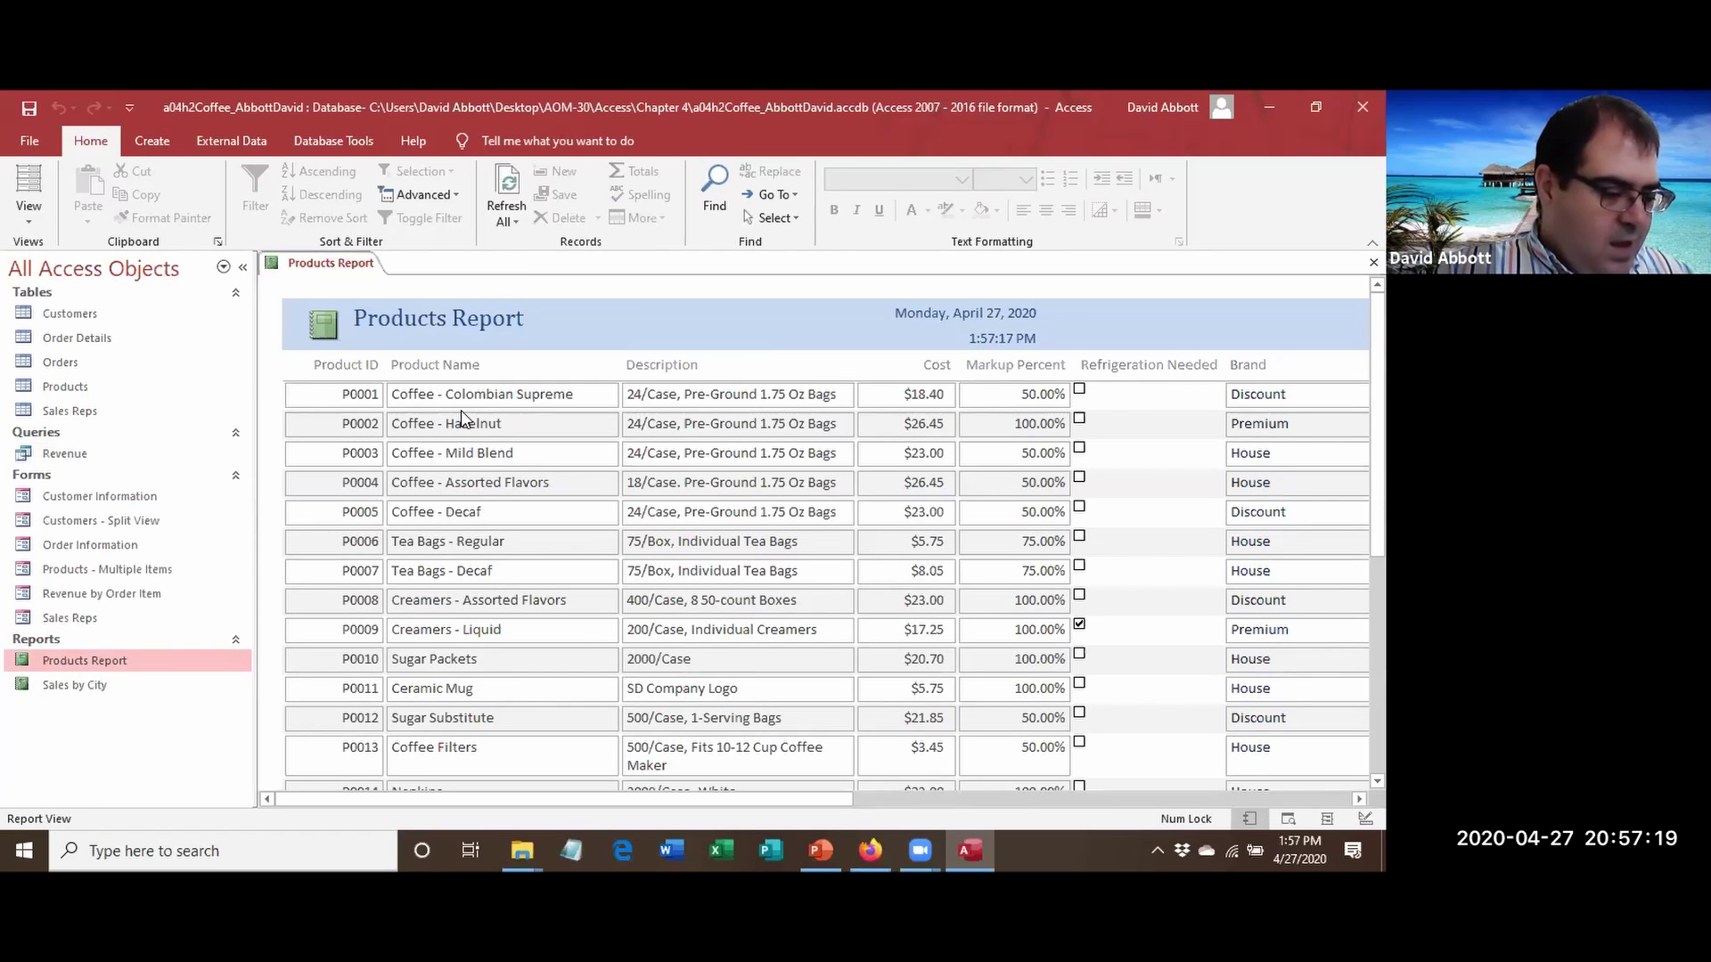
{"action": "left_click", "coordinate": [30, 142]}
{"action": "left_click", "coordinate": [93, 458]}
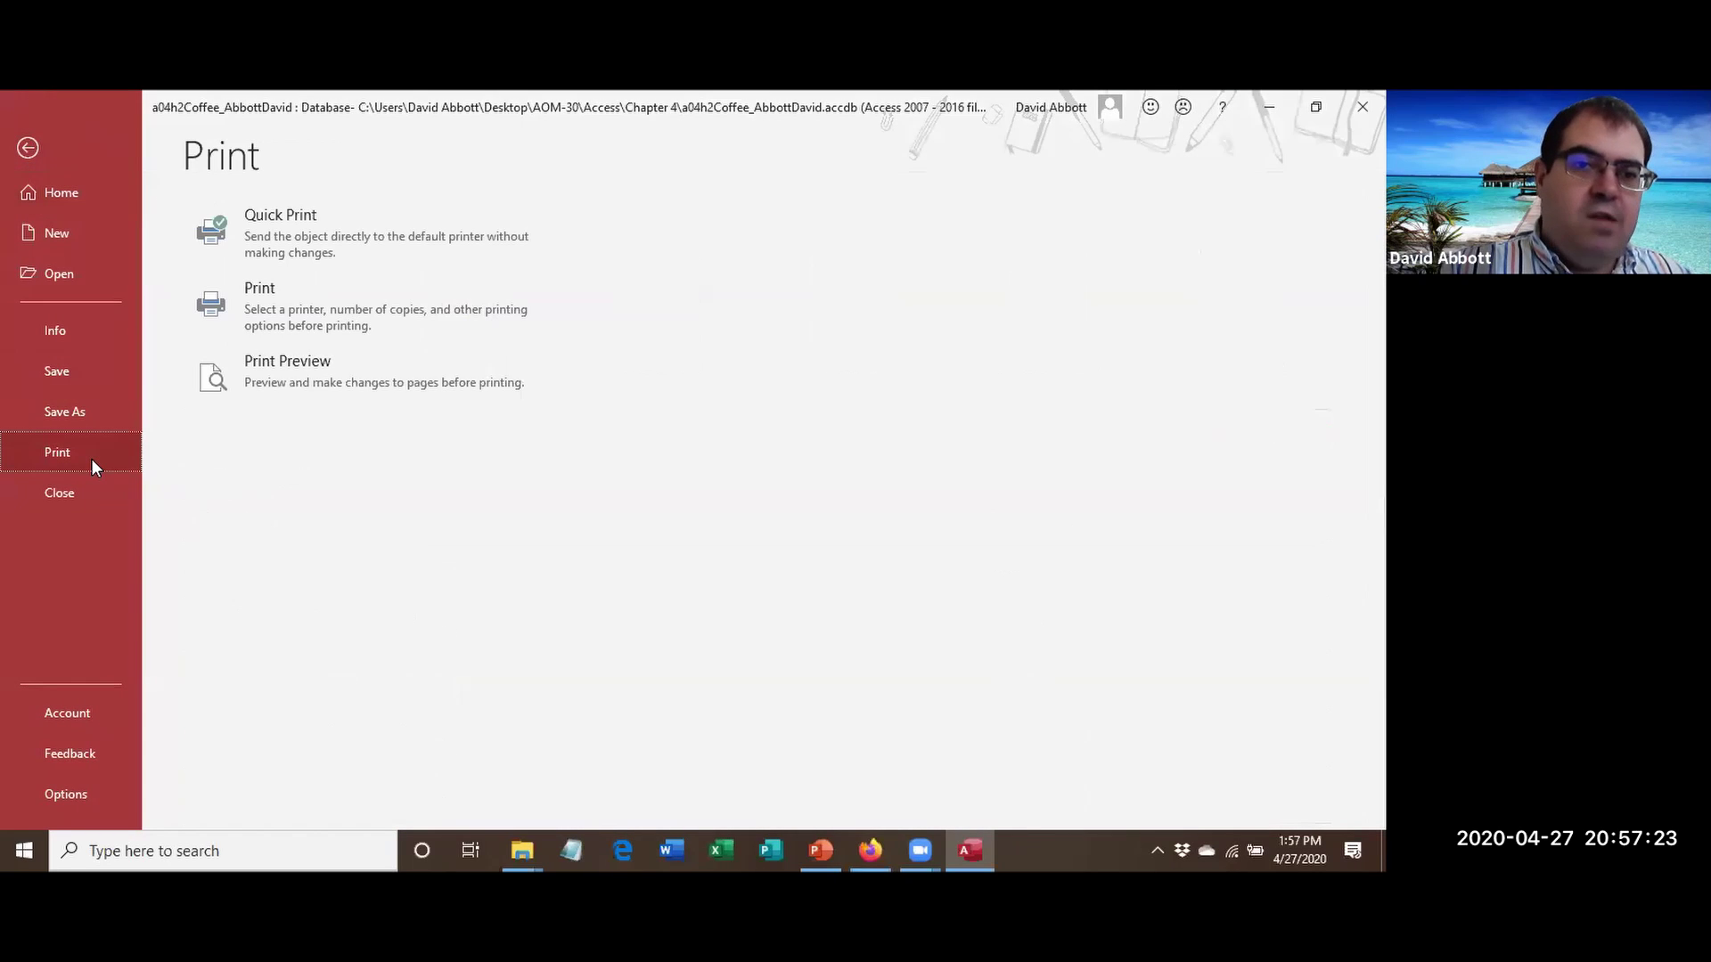
{"action": "left_click", "coordinate": [240, 347]}
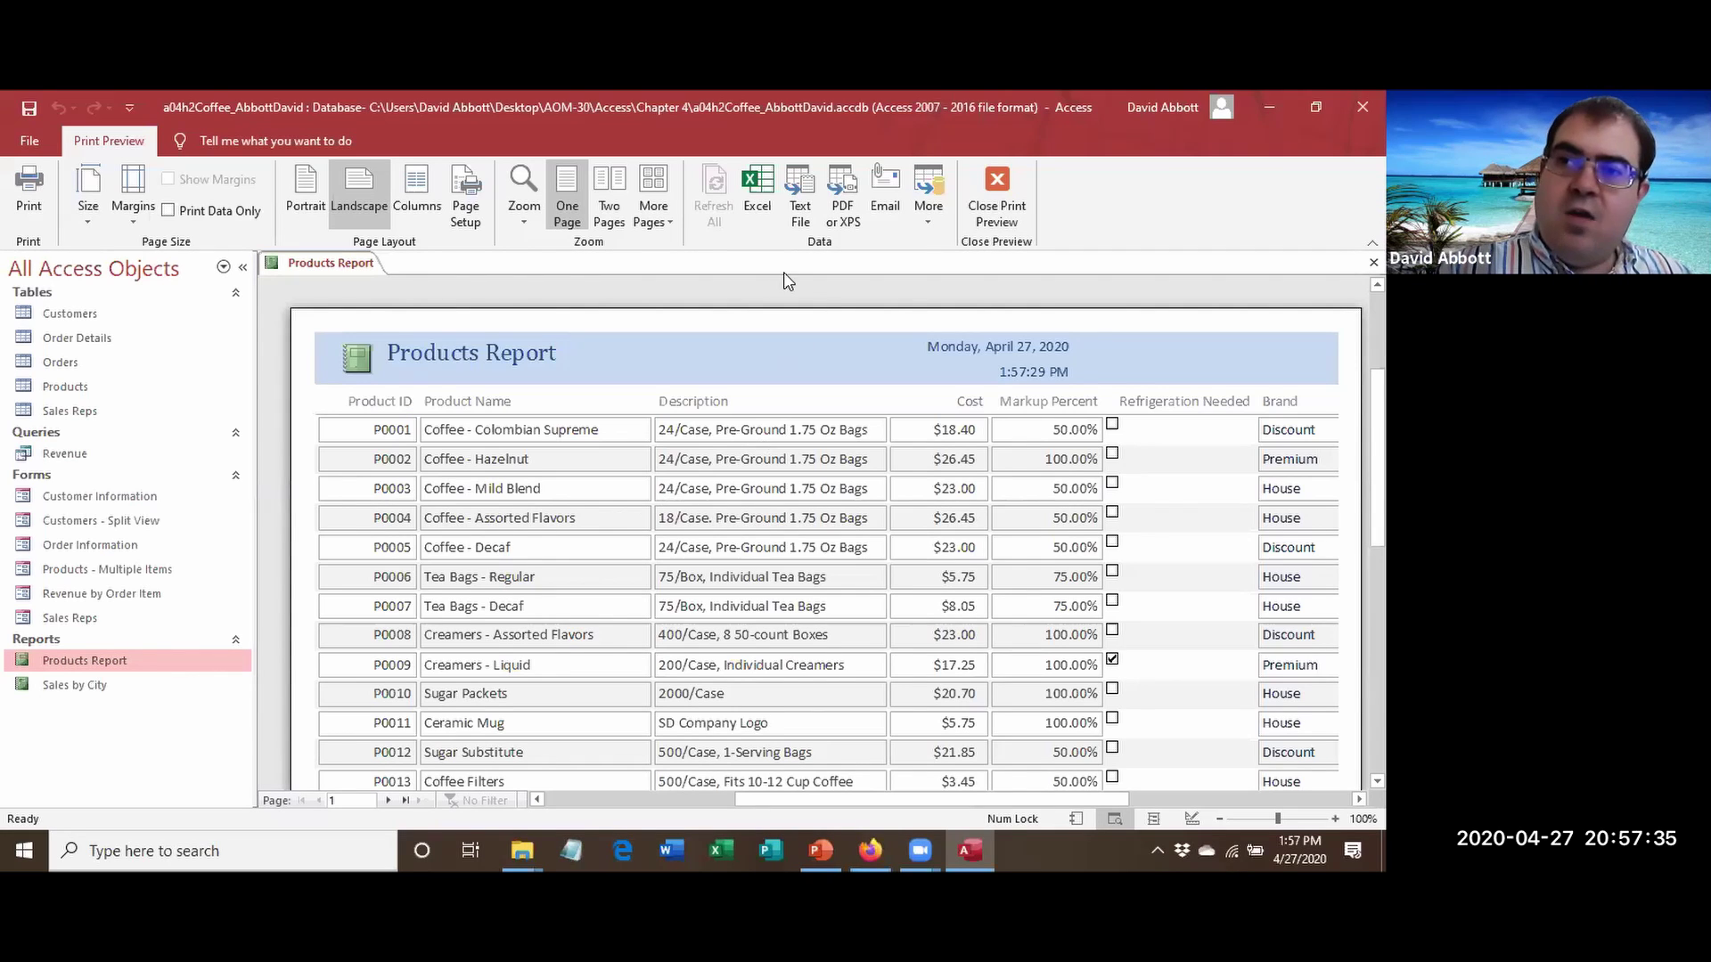
Publish the report as a PDF named a04h2Products_ plus the student's name in Chapter 4.
{"action": "left_click", "coordinate": [841, 221]}
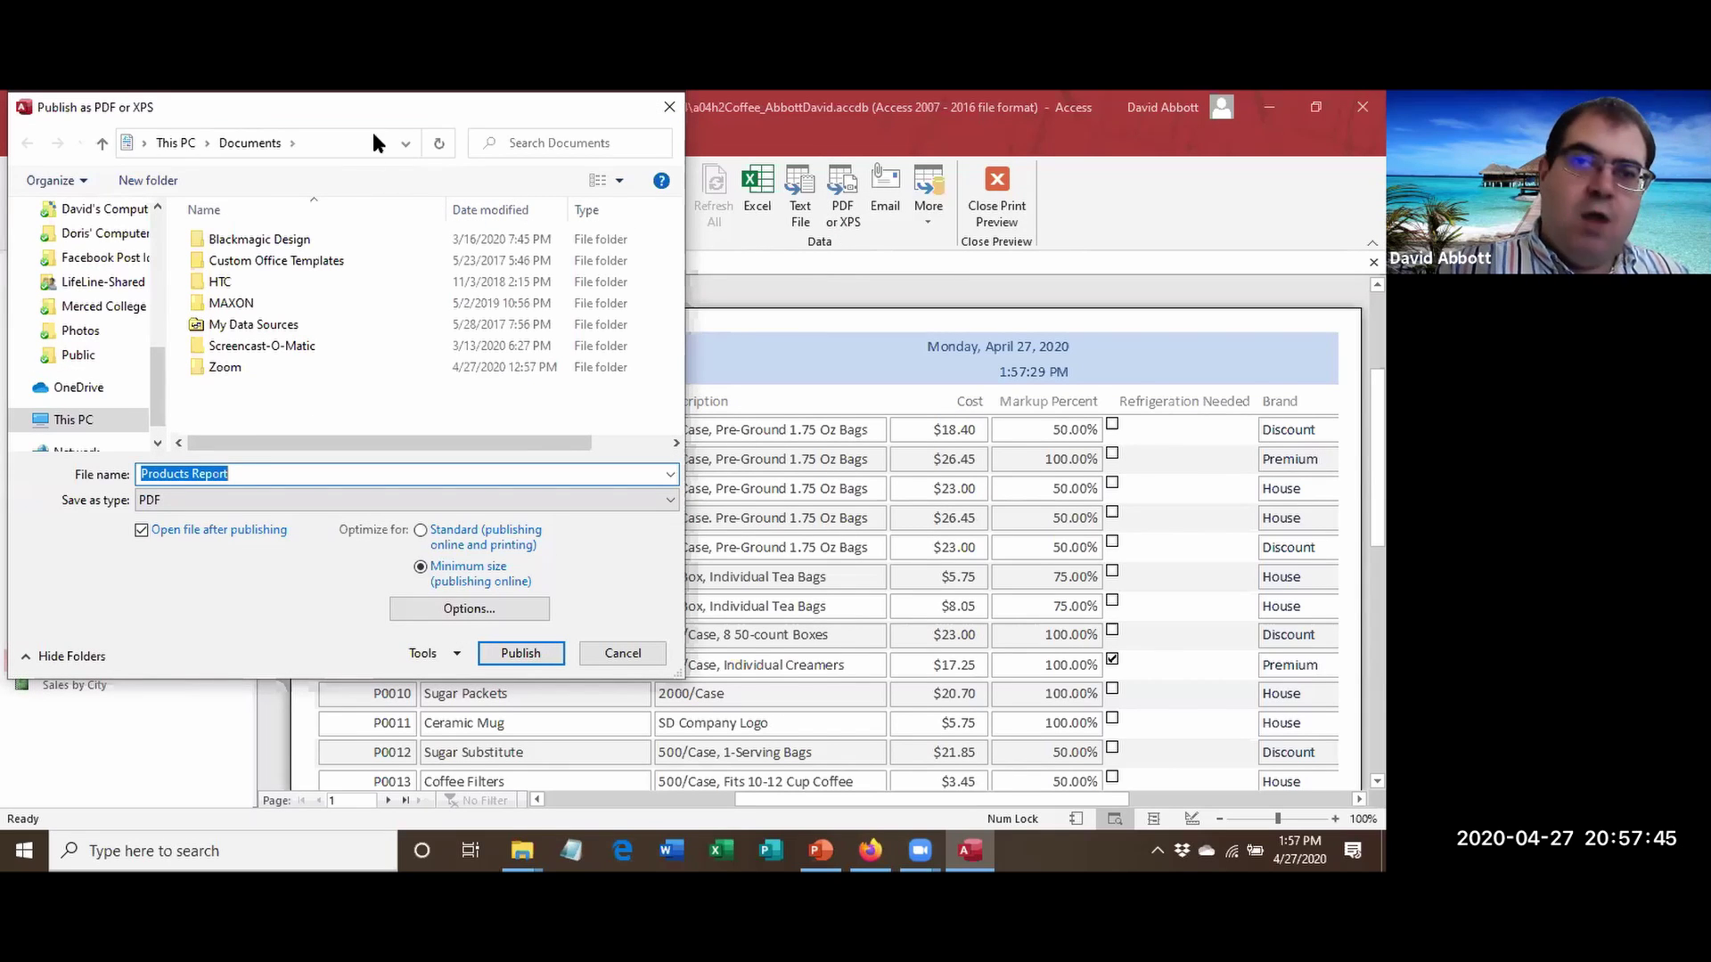
{"action": "scroll", "coordinate": [89, 258], "scroll_direction": "up", "scroll_amount": 5}
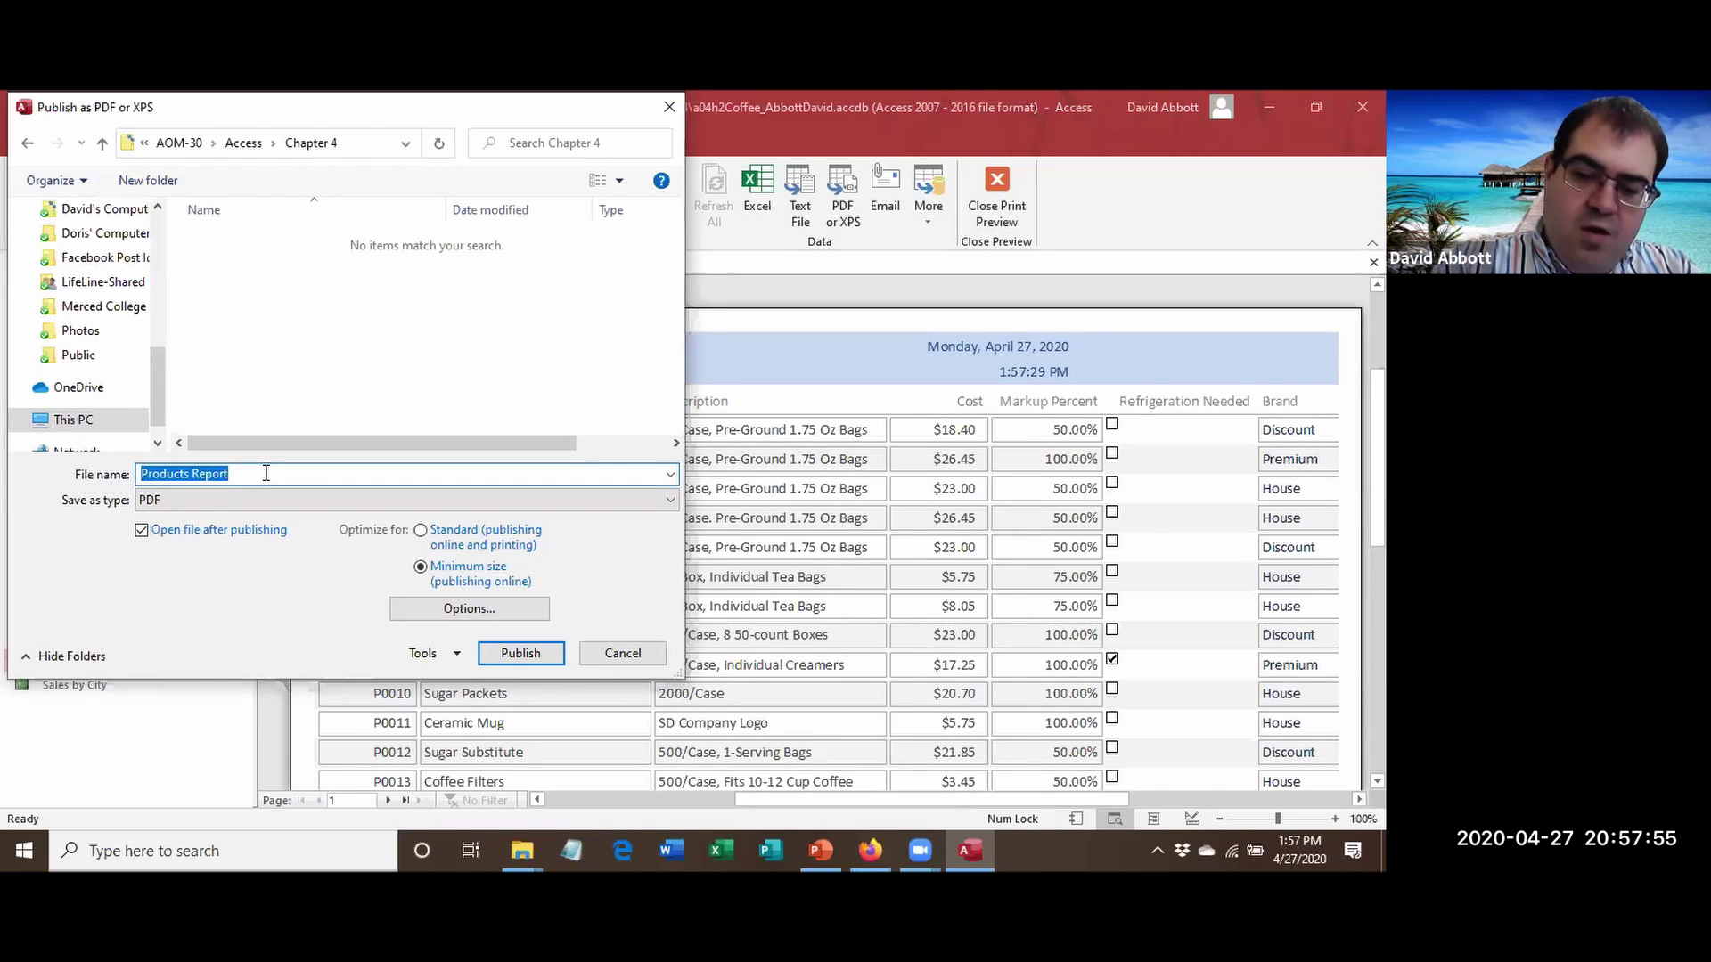
{"action": "type", "text": "a04h2P"}
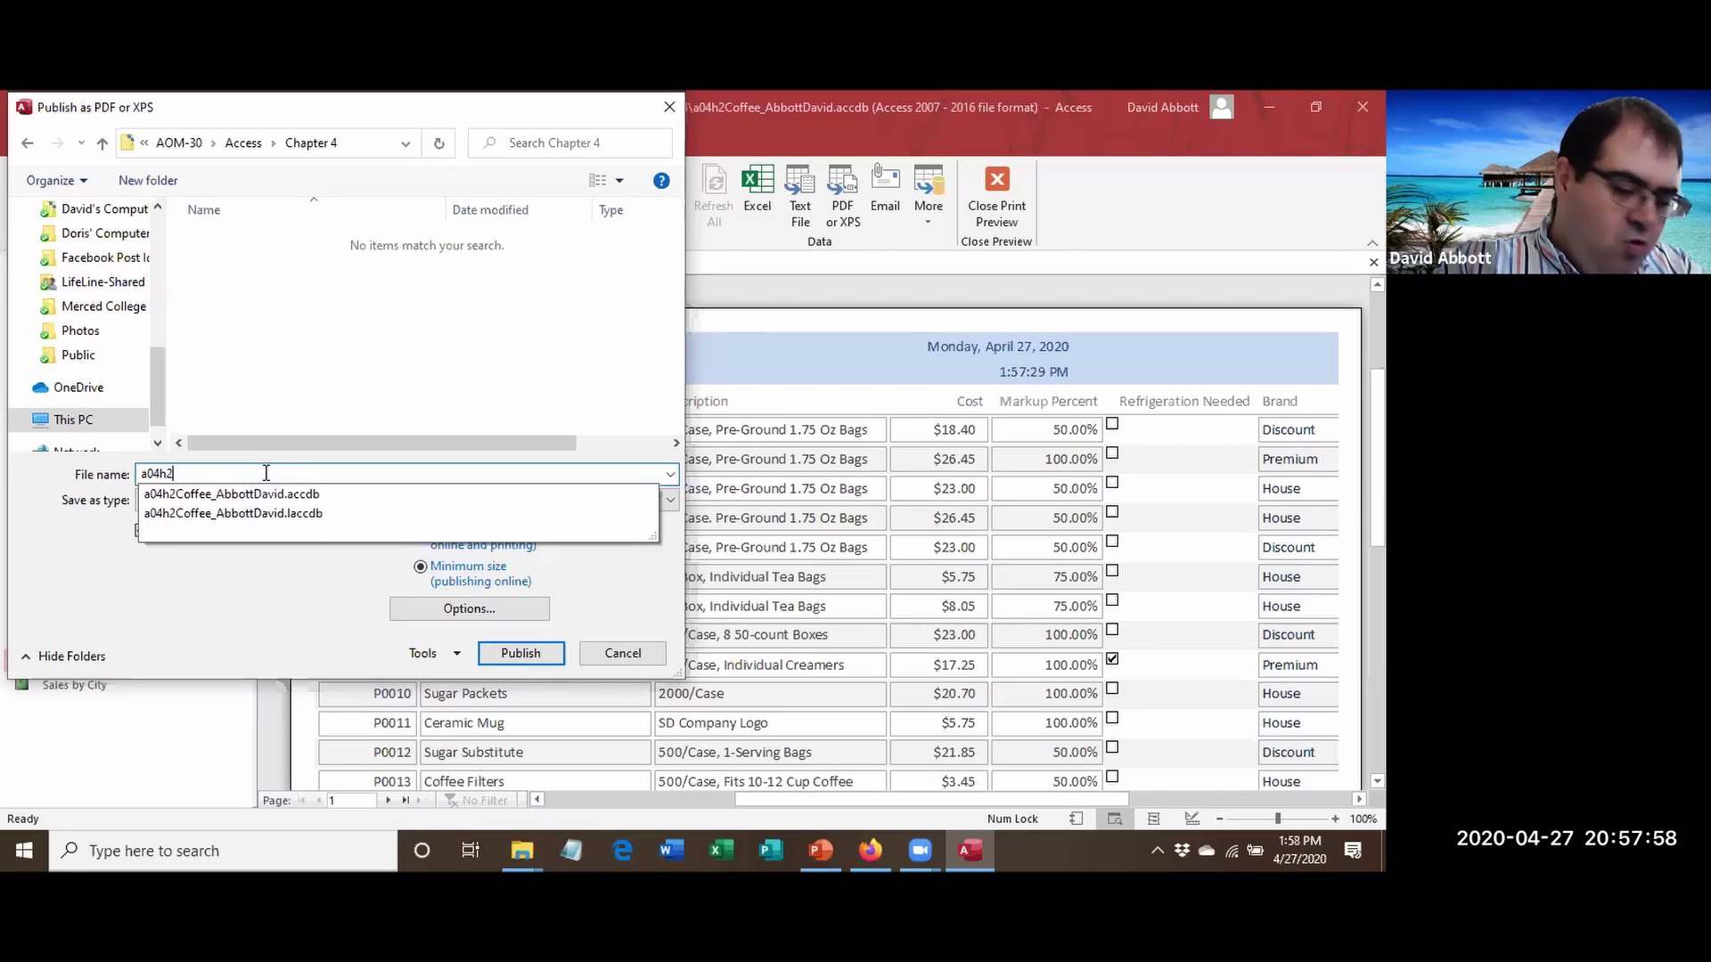
{"action": "type", "text": "roduct"}
{"action": "type", "text": "s-Abb"}
{"action": "key", "text": "BackSpace"}
{"action": "key", "text": "BackSpace"}
{"action": "key", "text": "BackSpace"}
{"action": "key", "text": "BackSpace"}
{"action": "type", "text": "_"}
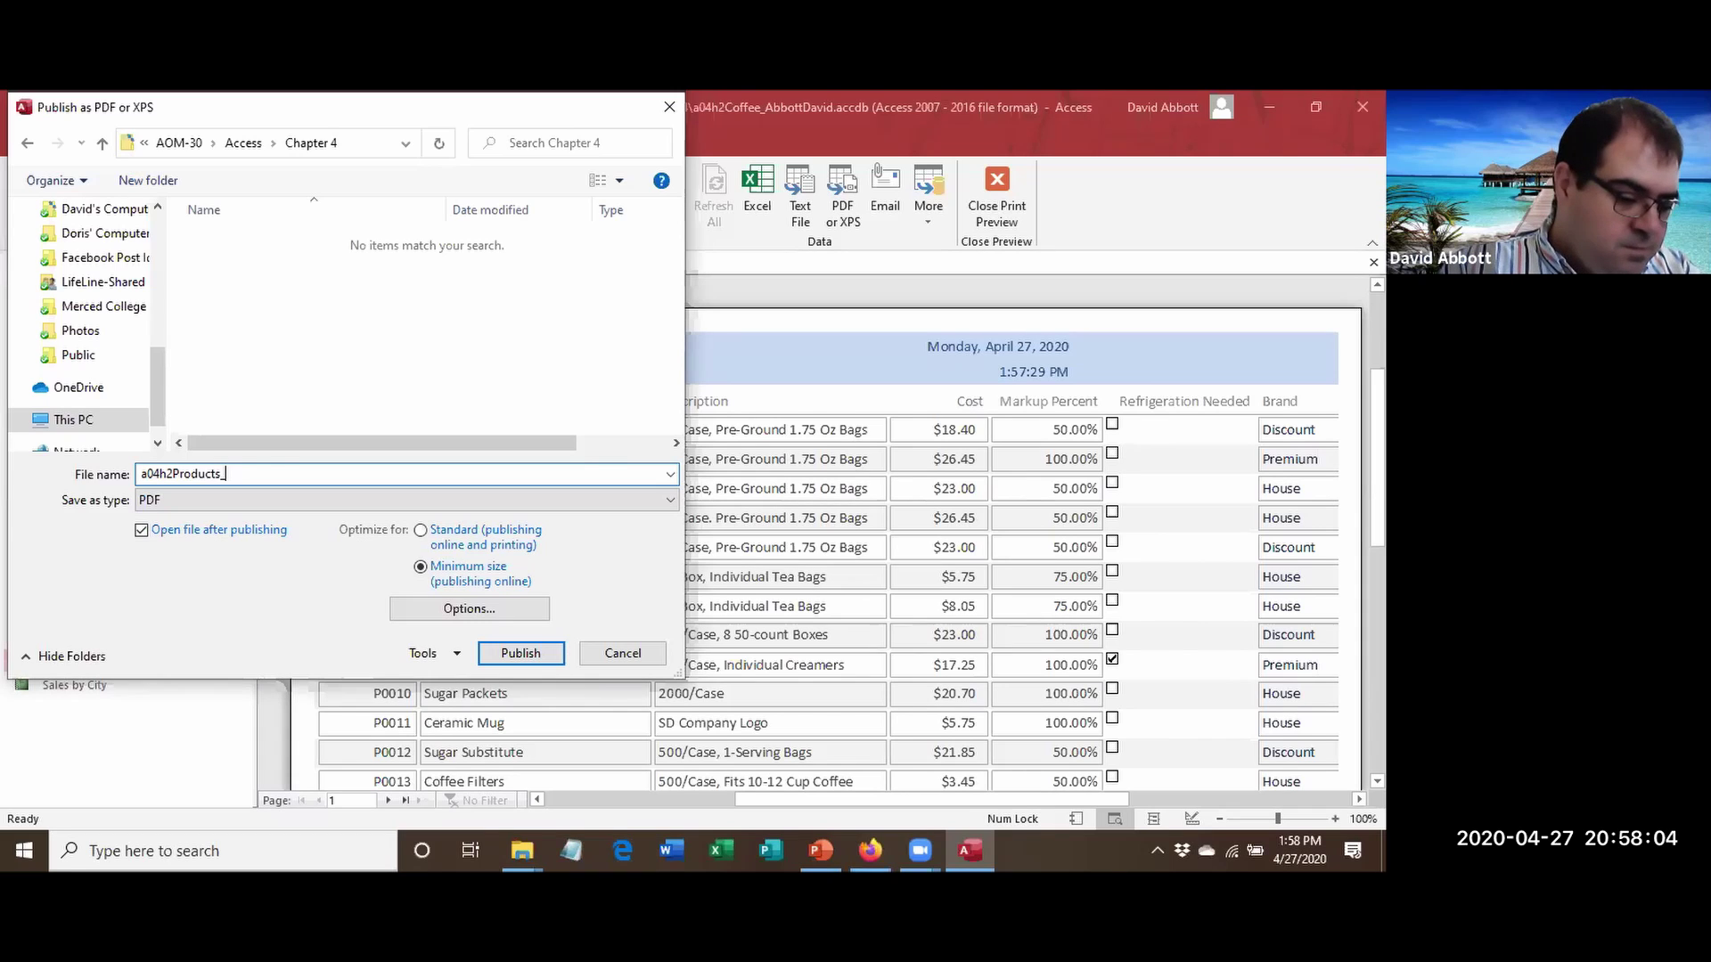
{"action": "type", "text": "AbbottDavid"}
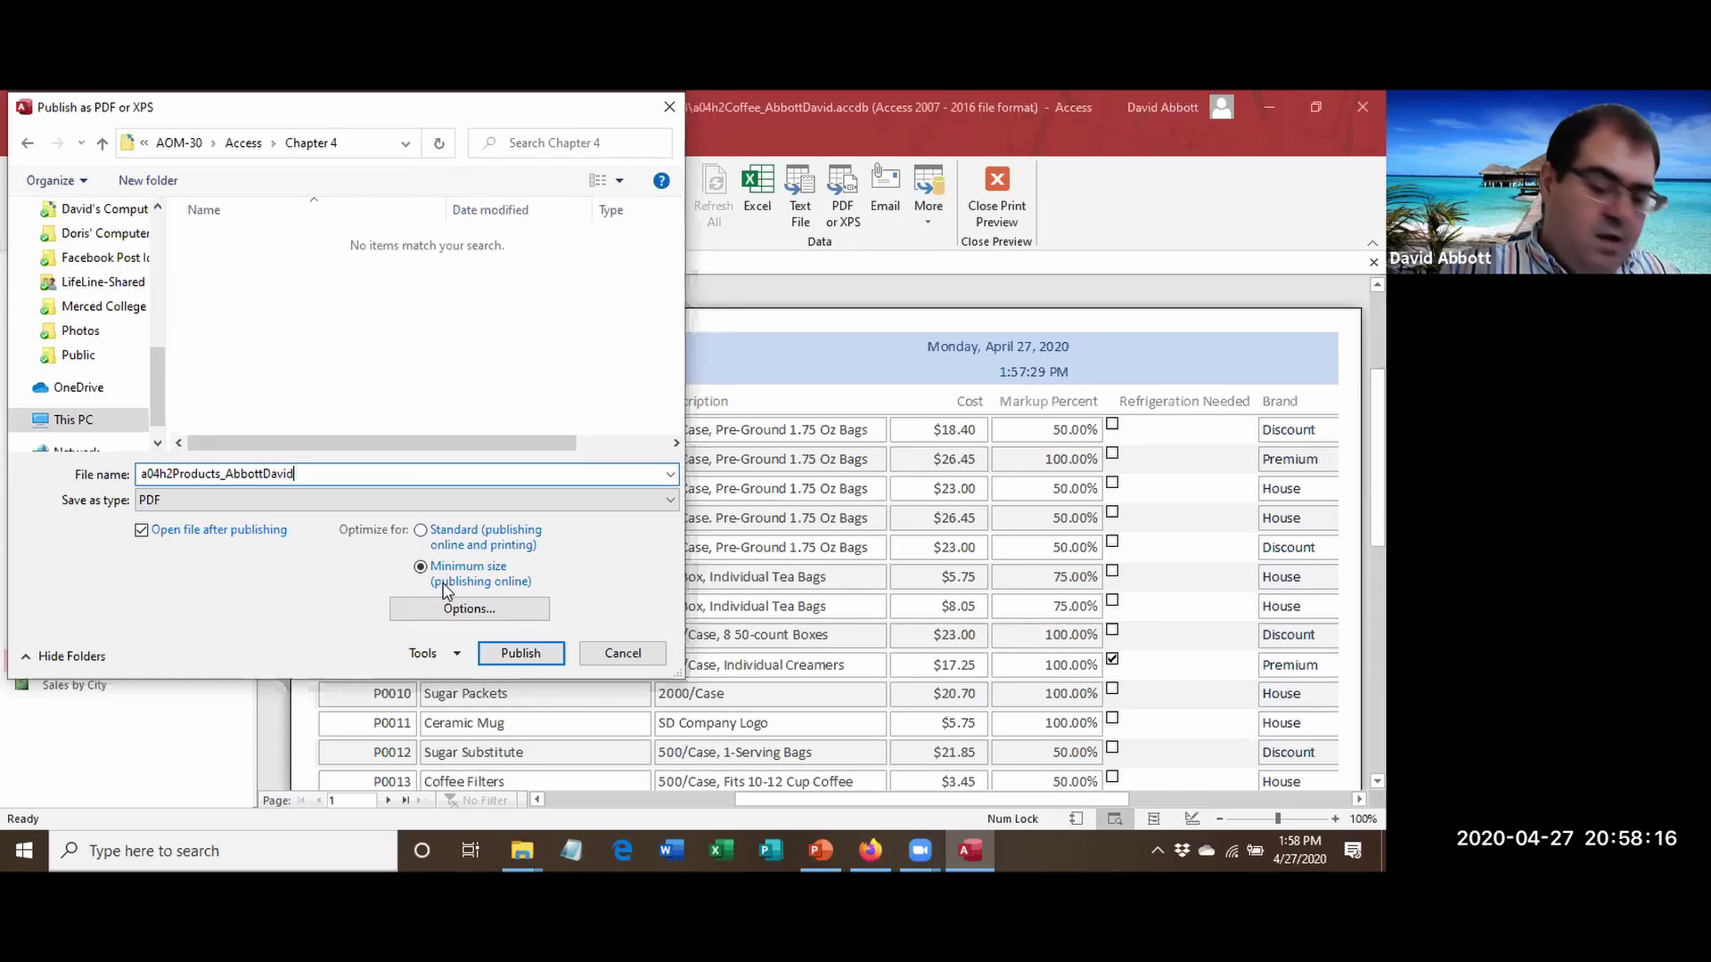
{"action": "left_click", "coordinate": [521, 654]}
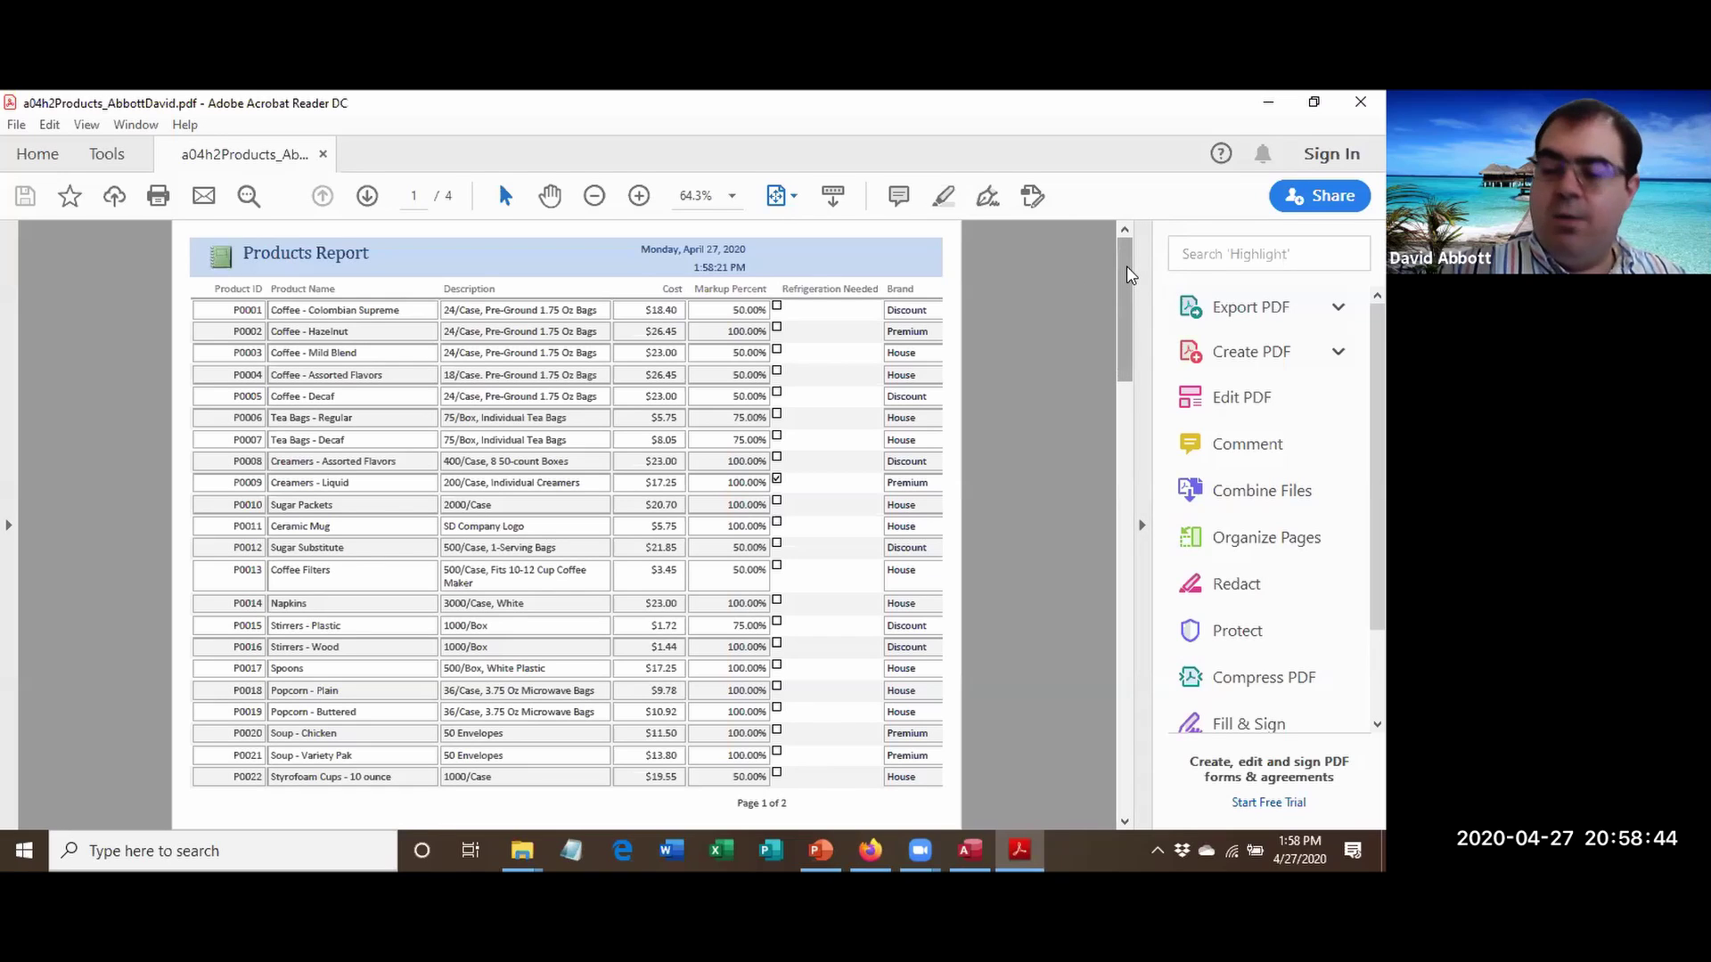
Scroll through the exported Products Report PDF, then close Acrobat Reader.
{"action": "left_click_drag", "start_coordinate": [1130, 272], "coordinate": [1012, 579]}
{"action": "key", "text": "alt+F4"}
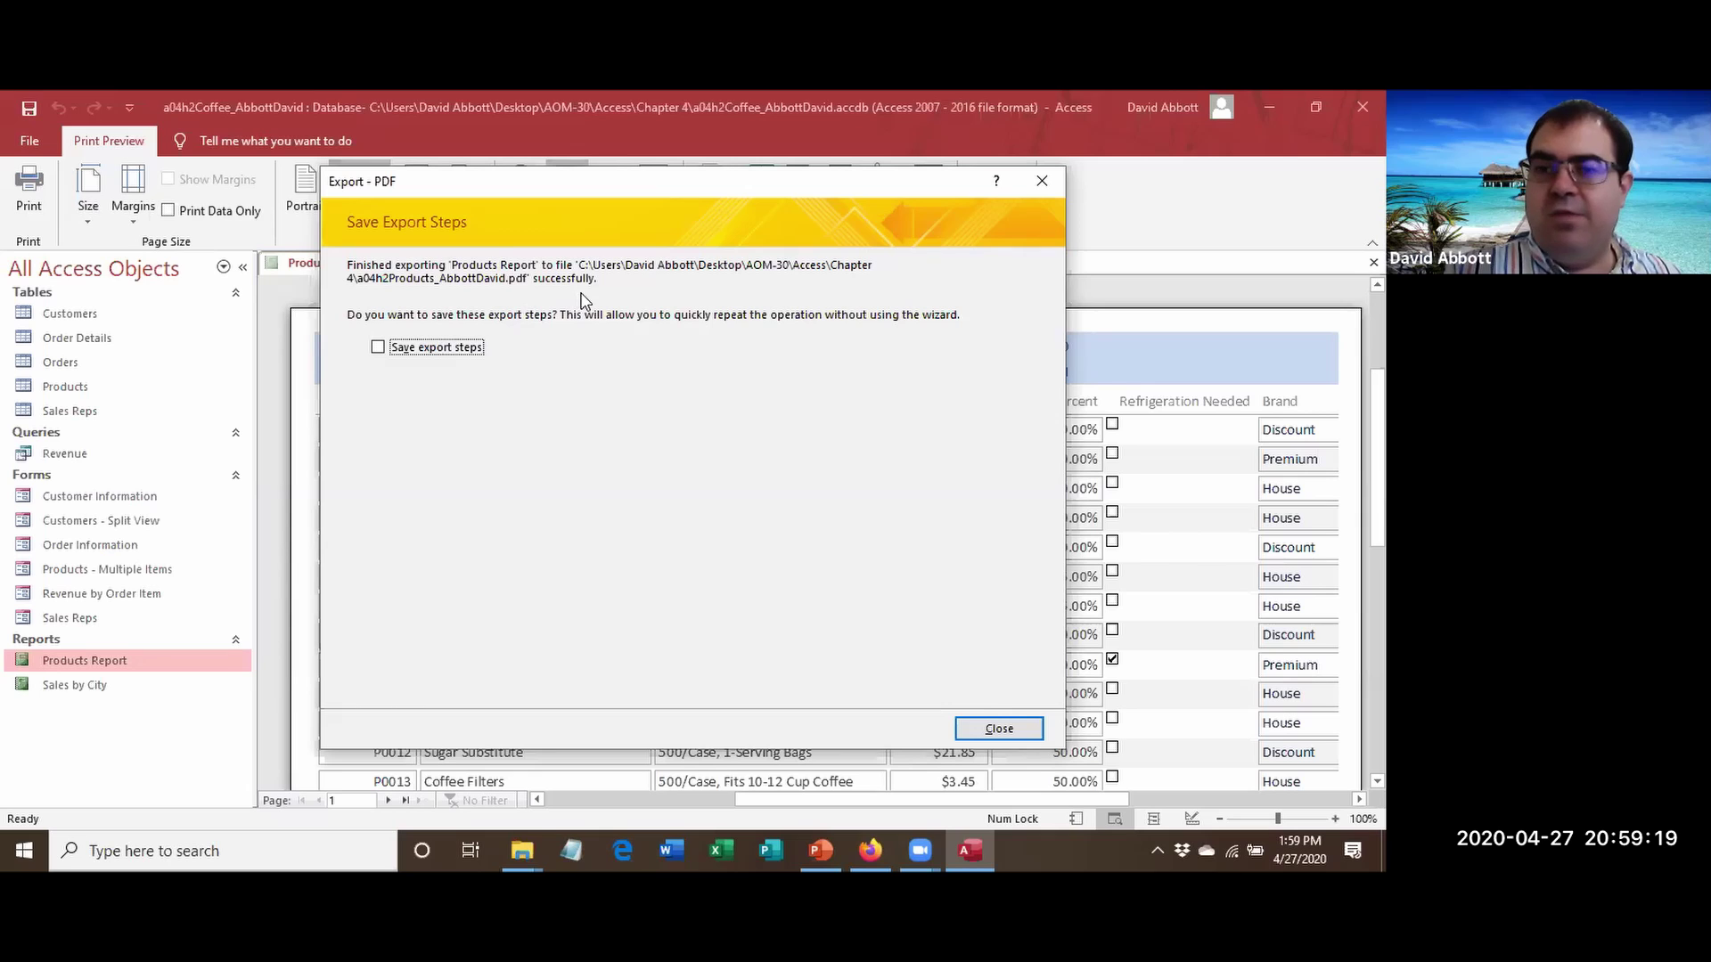
Dismiss the export confirmation, close Print Preview, and select the Products table.
{"action": "left_click", "coordinate": [1013, 730]}
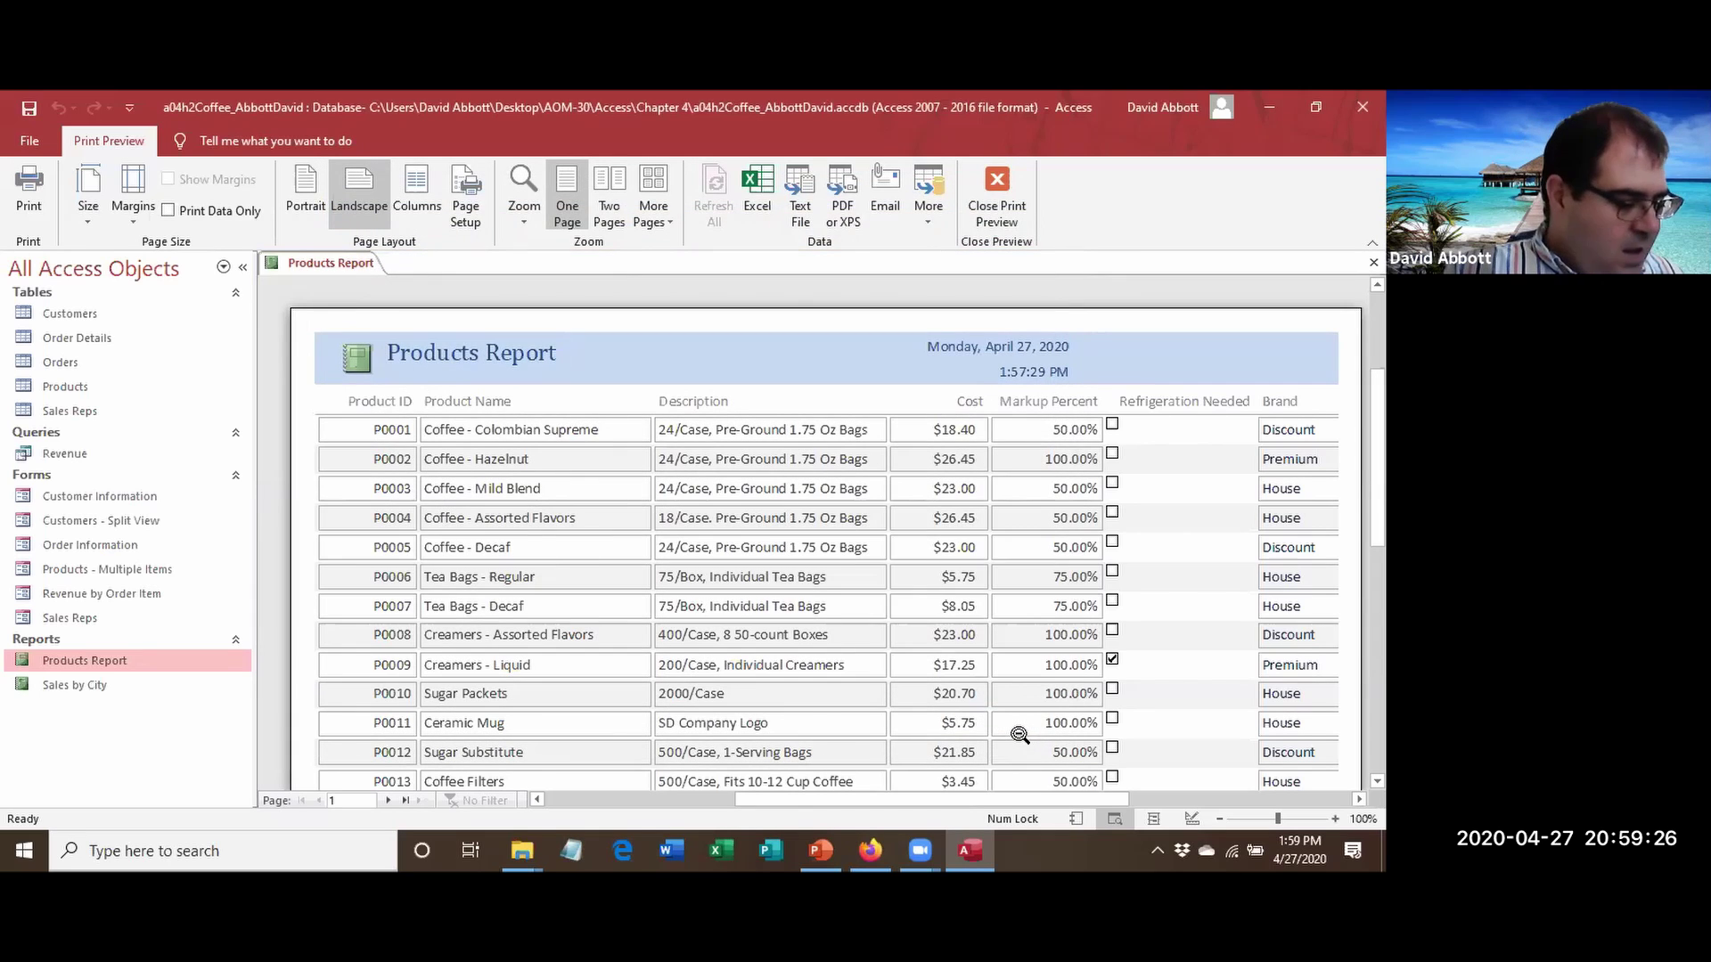
{"action": "left_click", "coordinate": [994, 205]}
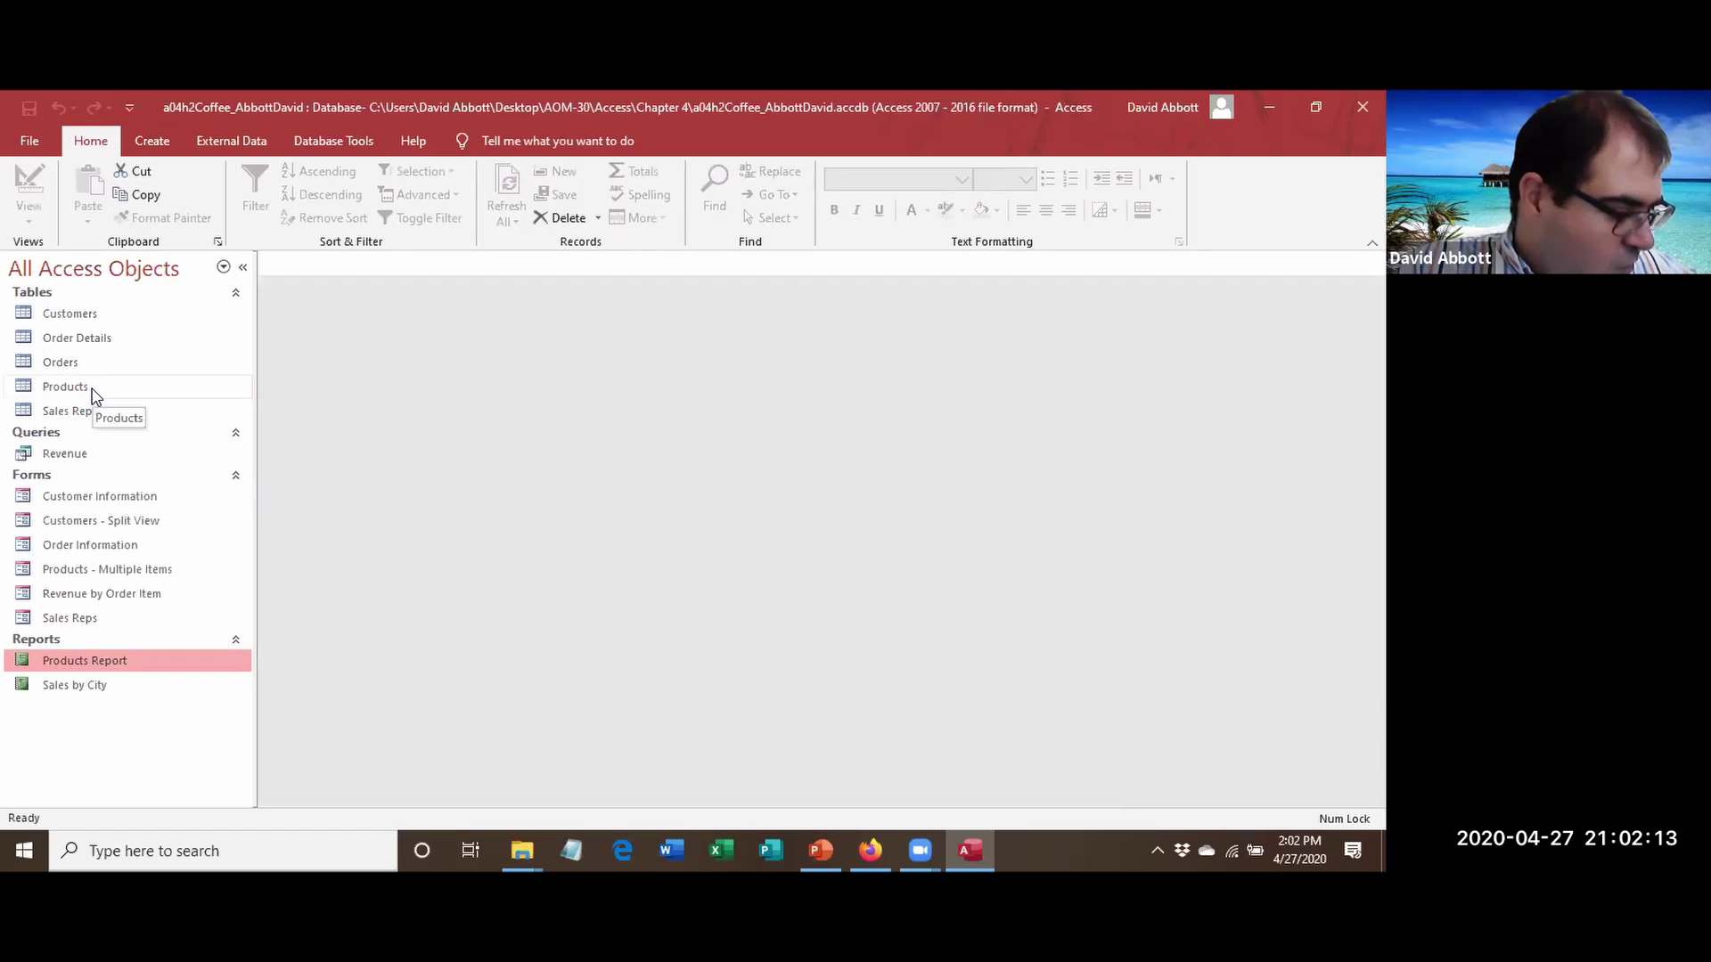
{"action": "left_click", "coordinate": [93, 391]}
Open Products in Design View and insert a blank row above MarkupPercent.
{"action": "right_click", "coordinate": [92, 392]}
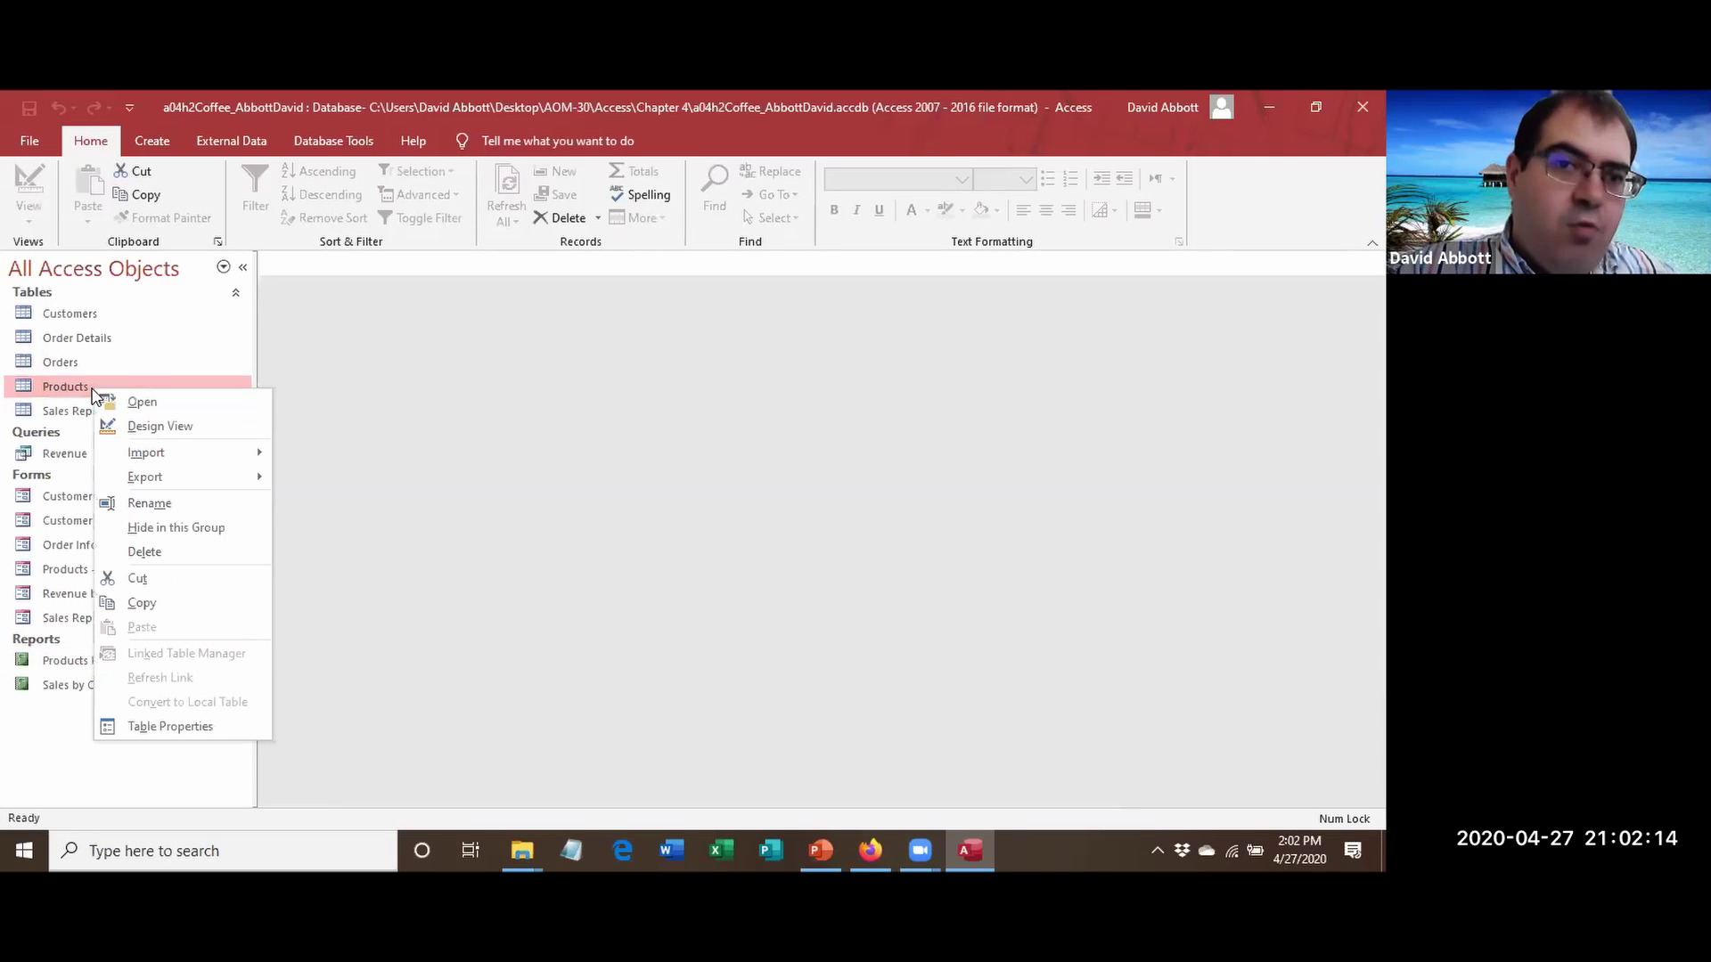
{"action": "left_click", "coordinate": [143, 424]}
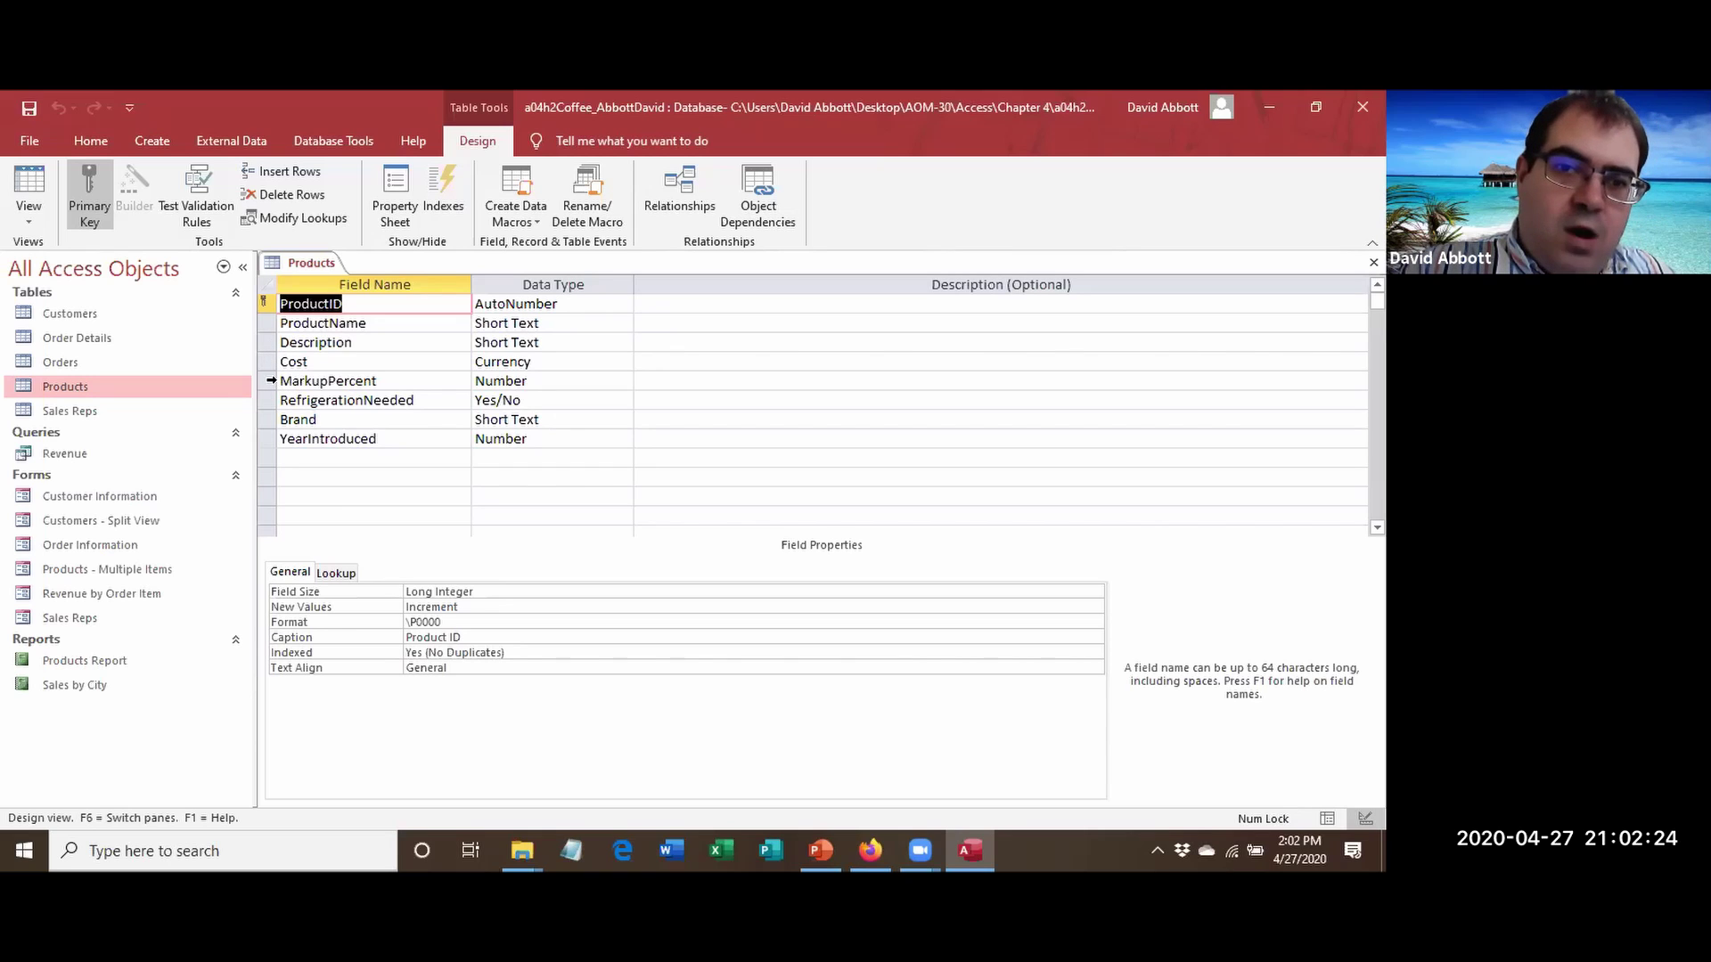
{"action": "left_click", "coordinate": [271, 380]}
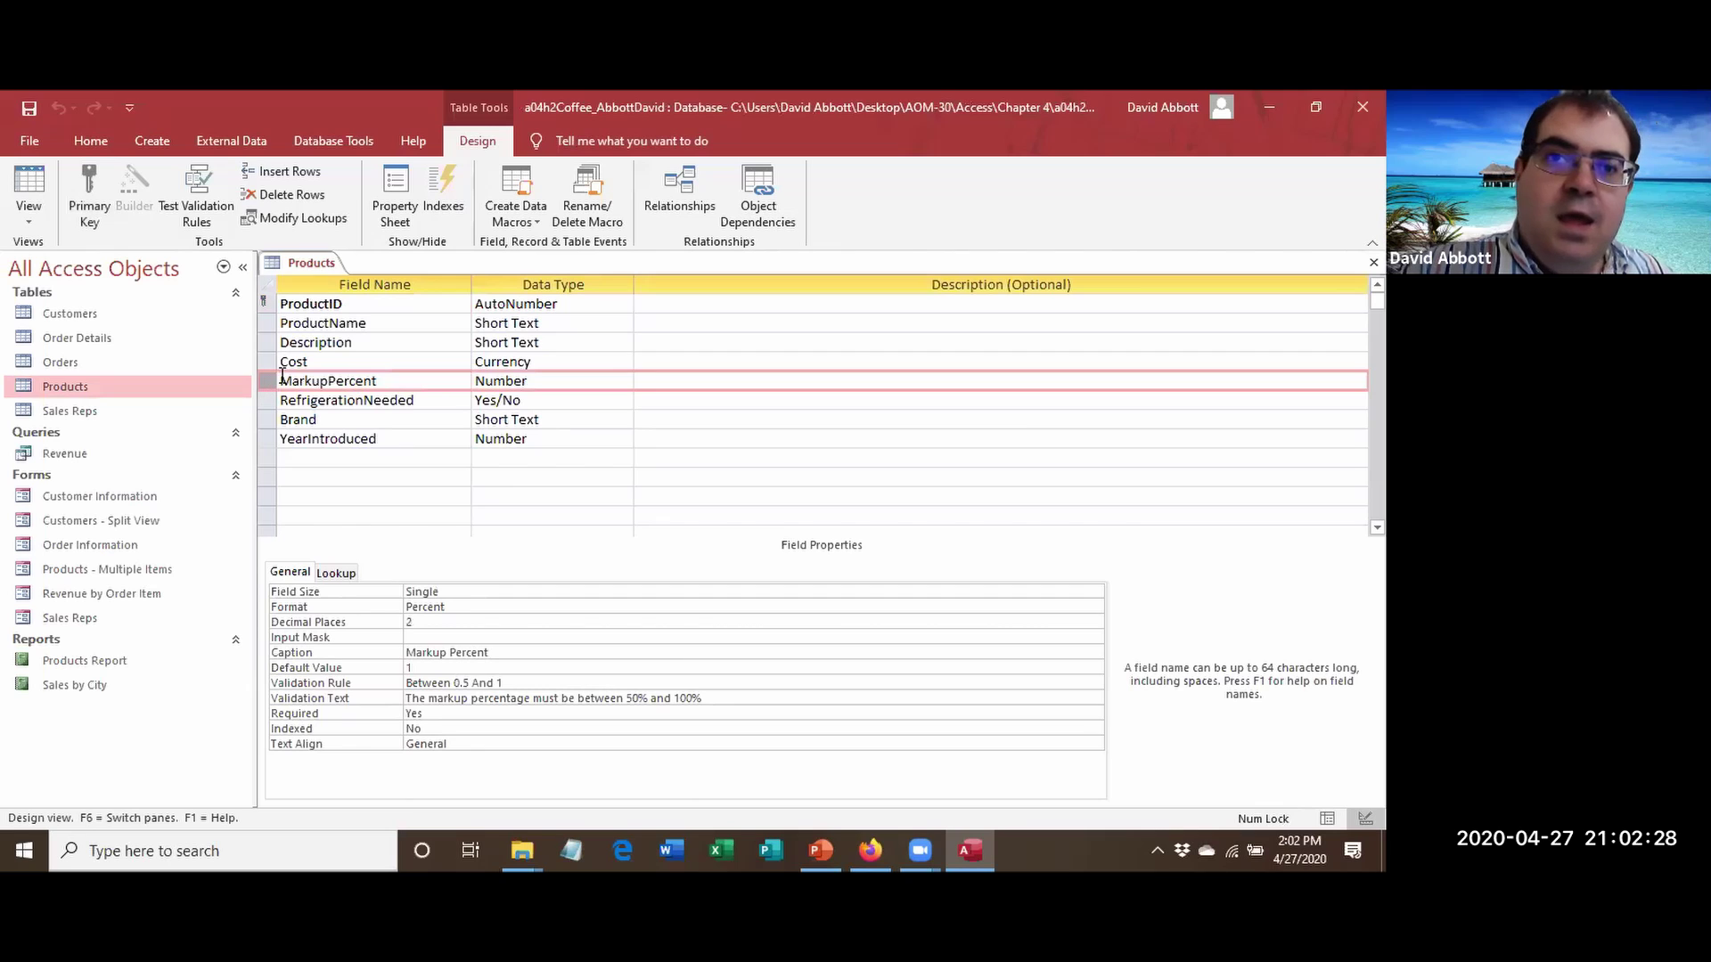
{"action": "left_click", "coordinate": [287, 173]}
Name the new field OnHand with Number data type, then close the table design.
{"action": "left_click", "coordinate": [309, 381]}
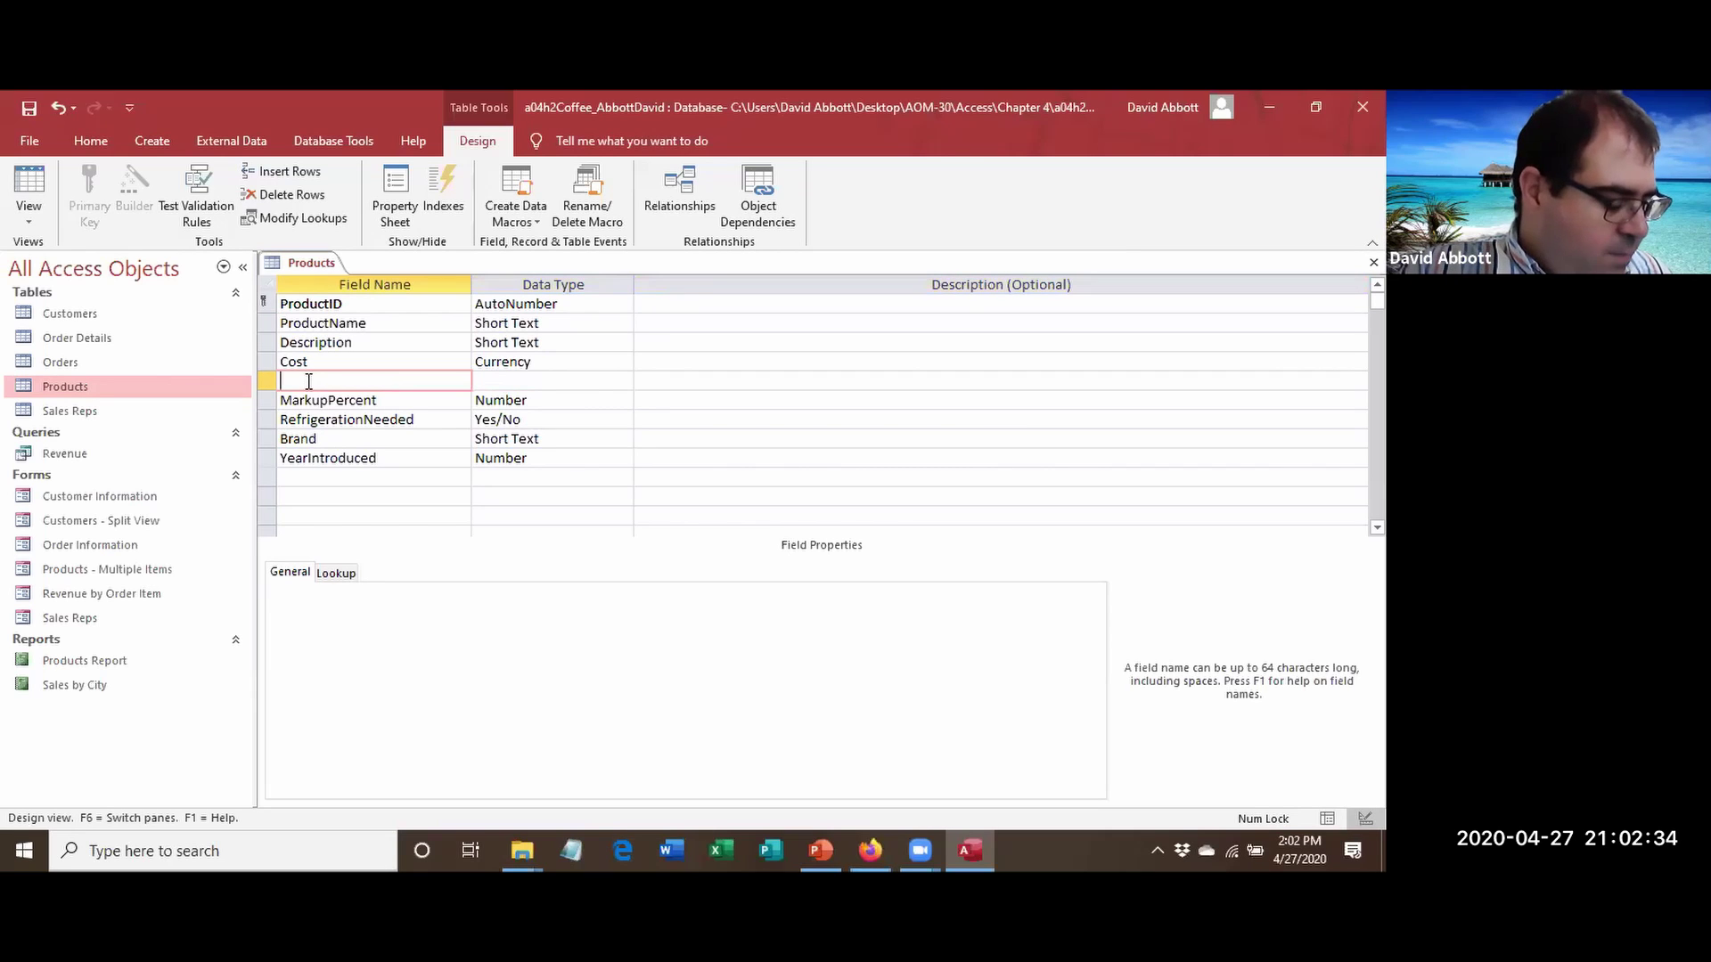
{"action": "type", "text": "OnHan"}
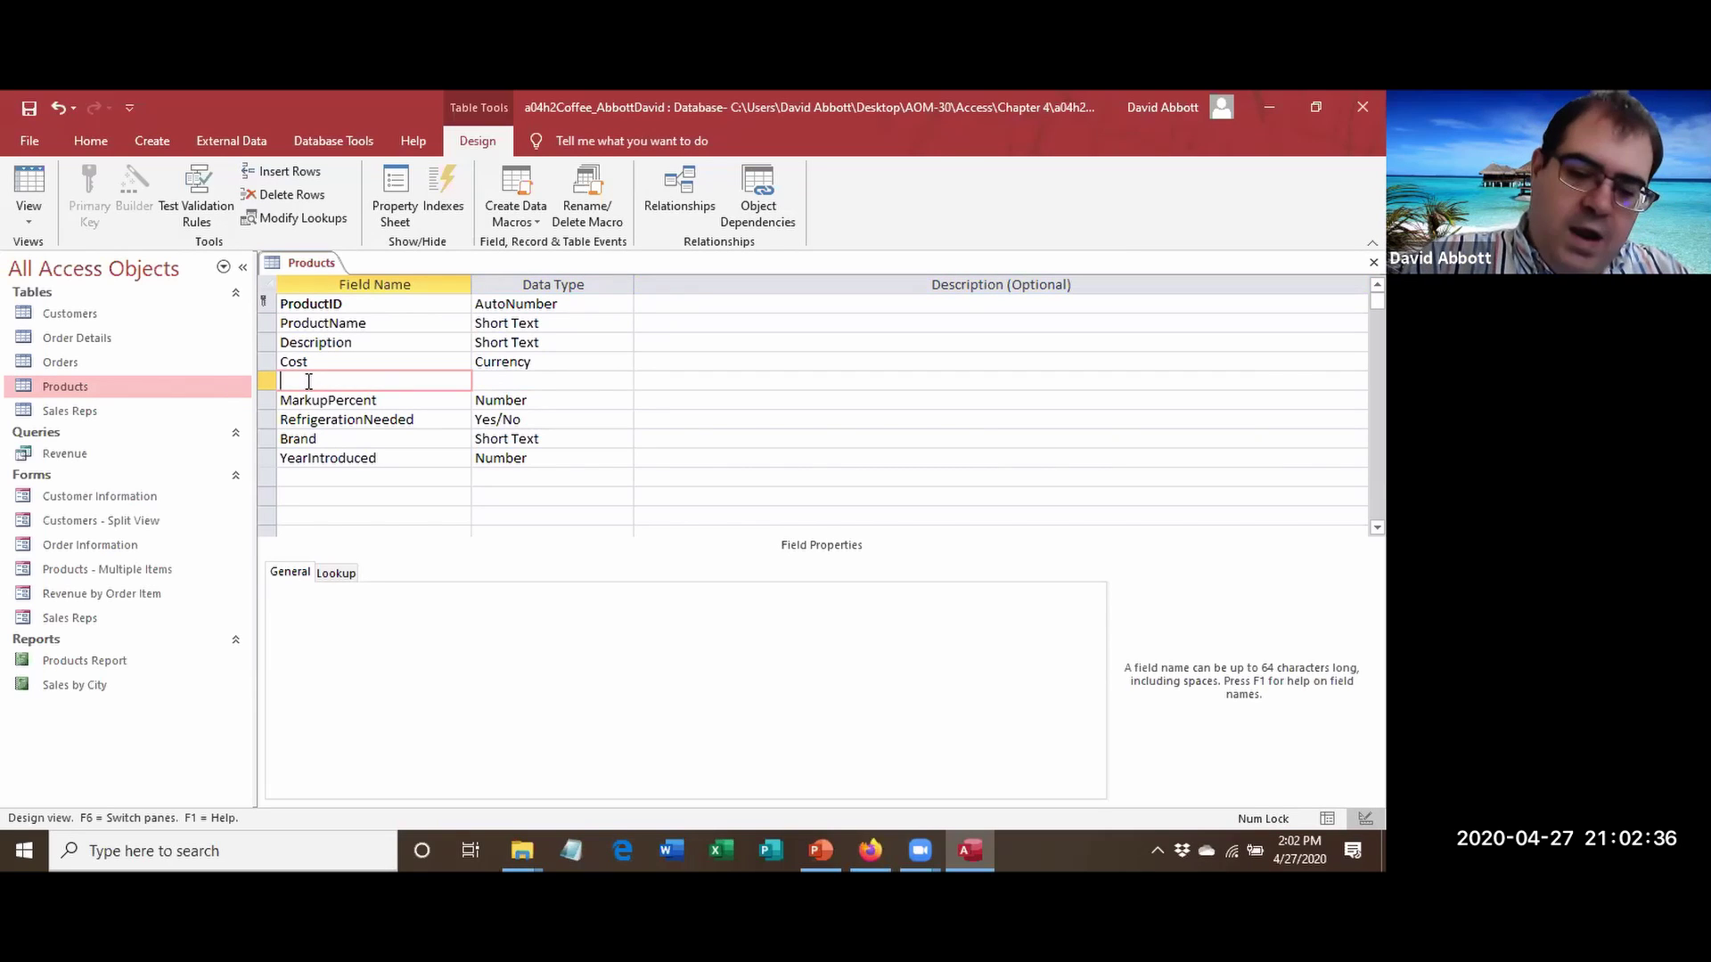
{"action": "type", "text": "d"}
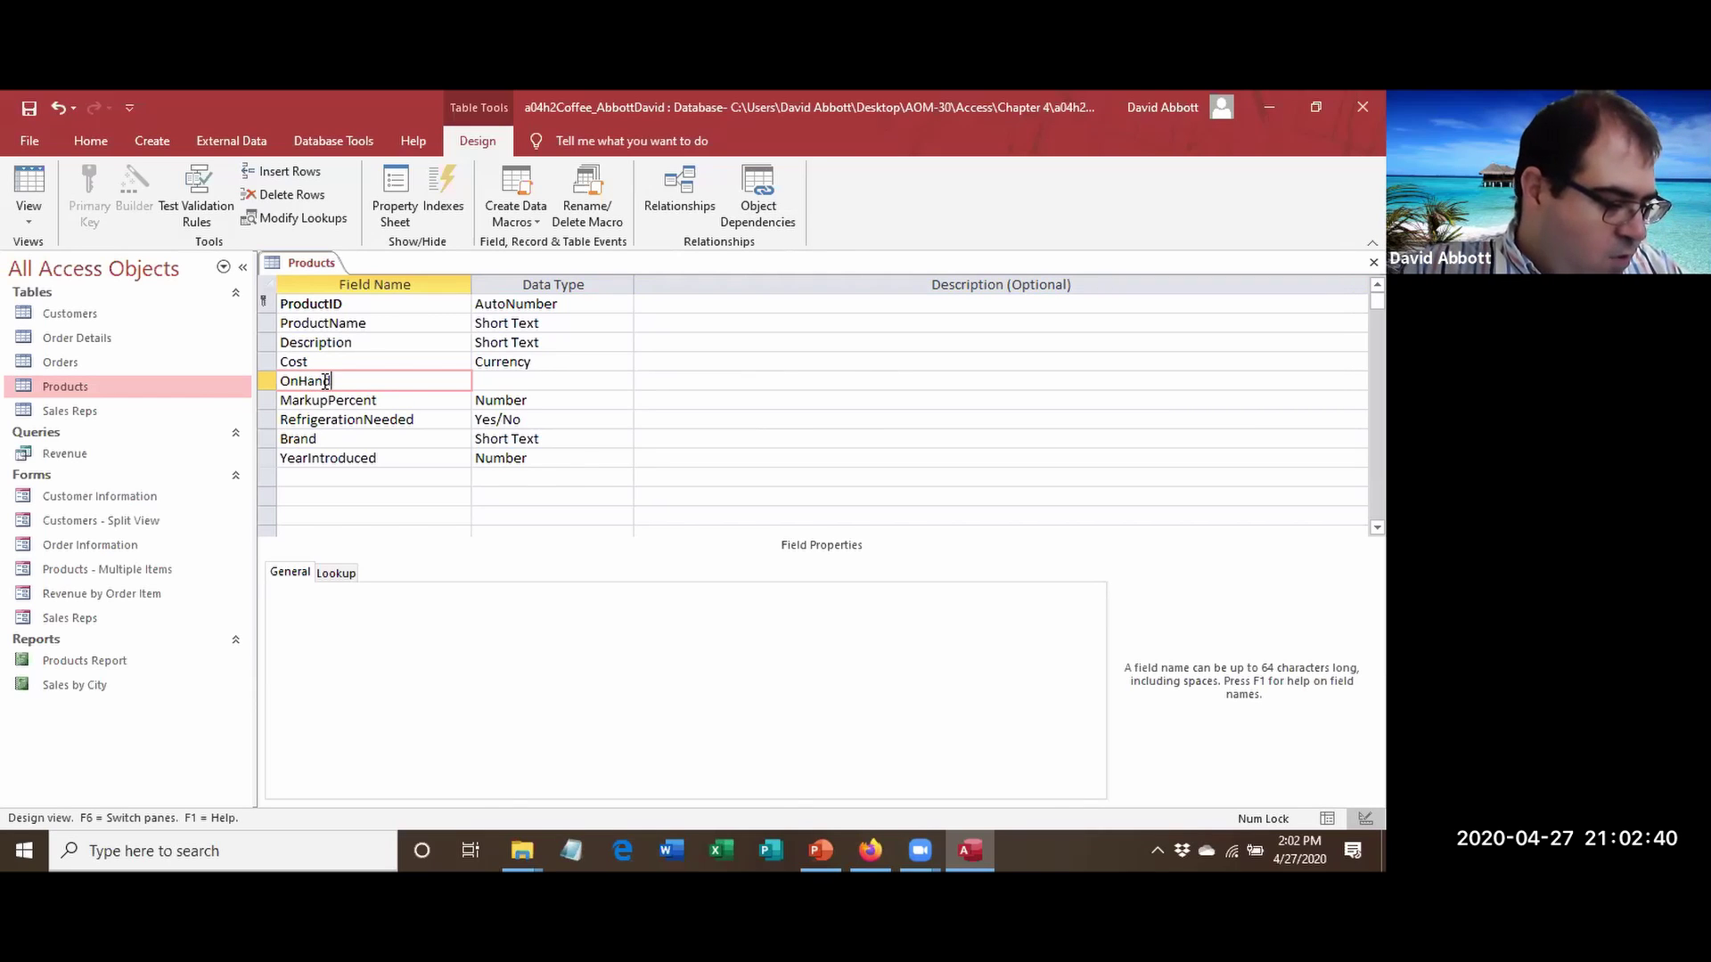
{"action": "key", "text": "Tab"}
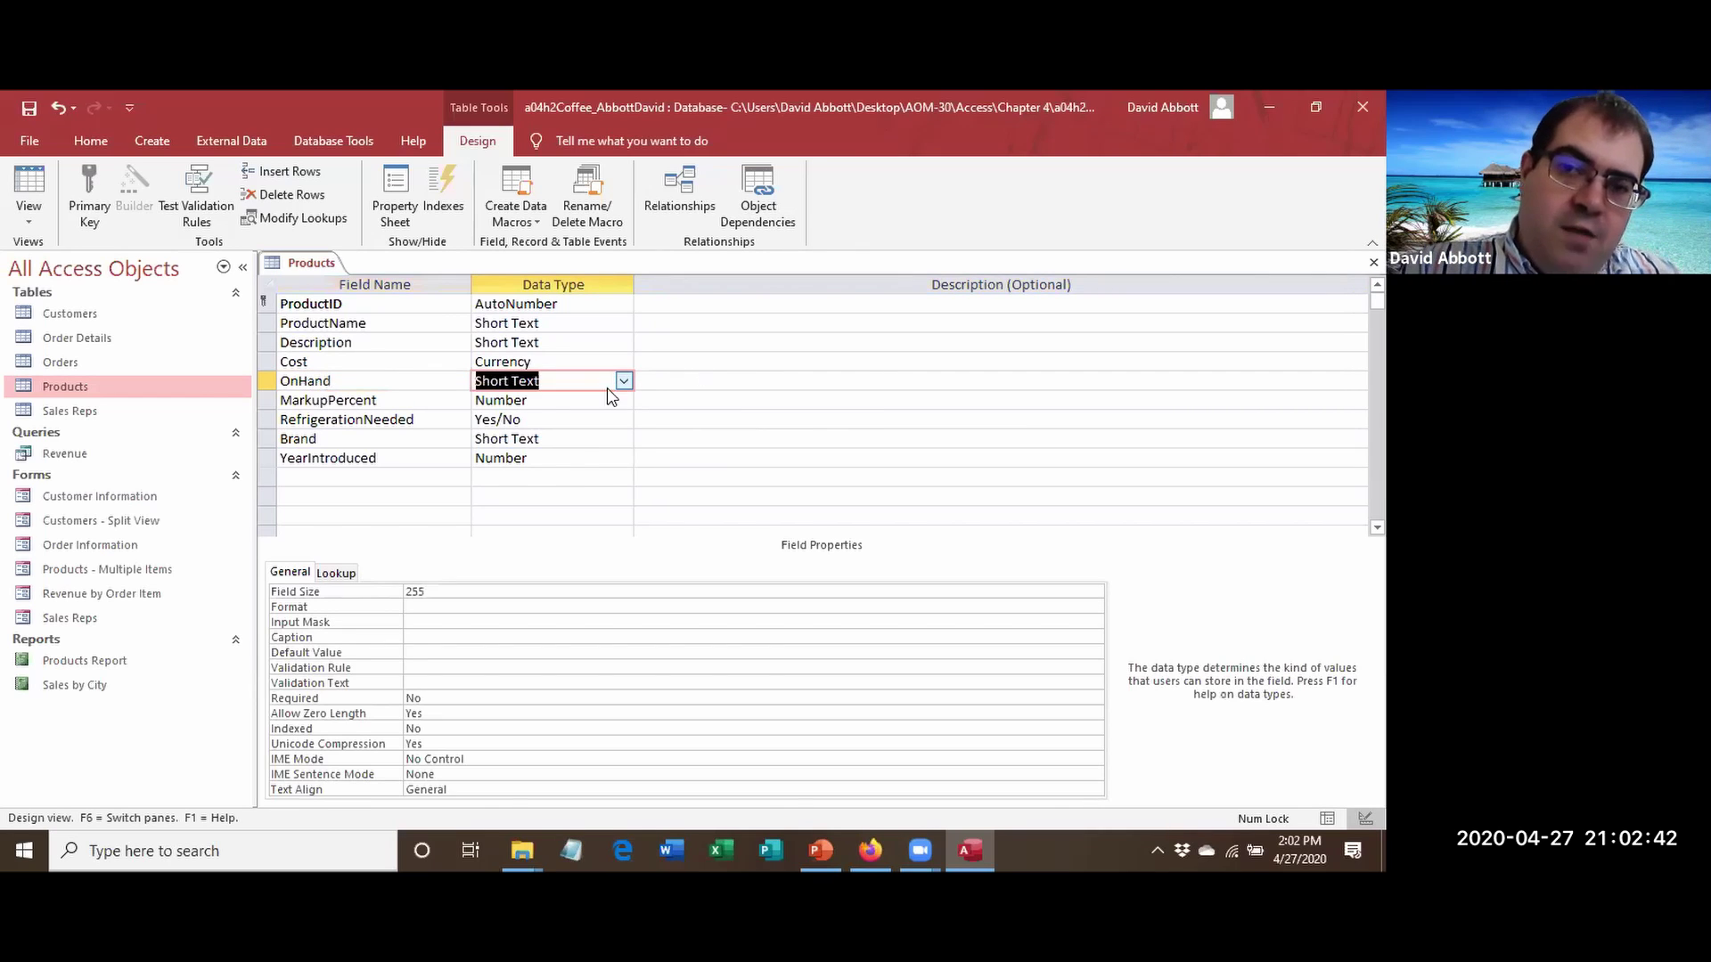
{"action": "left_click", "coordinate": [624, 383]}
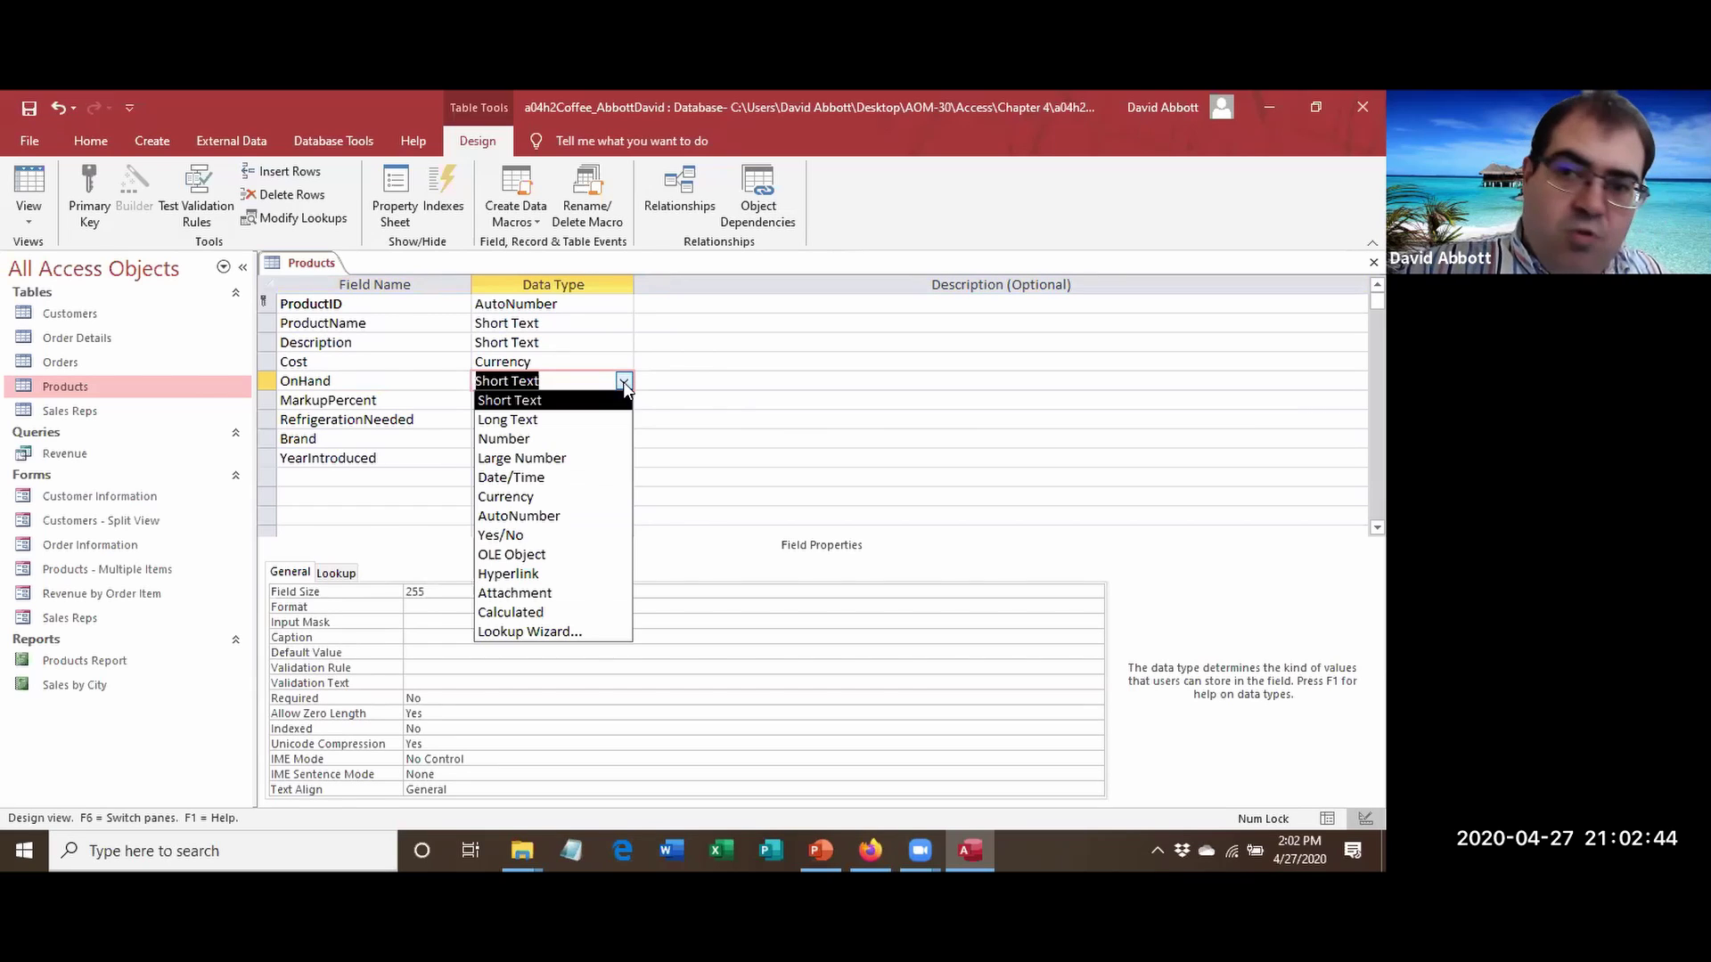
{"action": "left_click", "coordinate": [591, 439]}
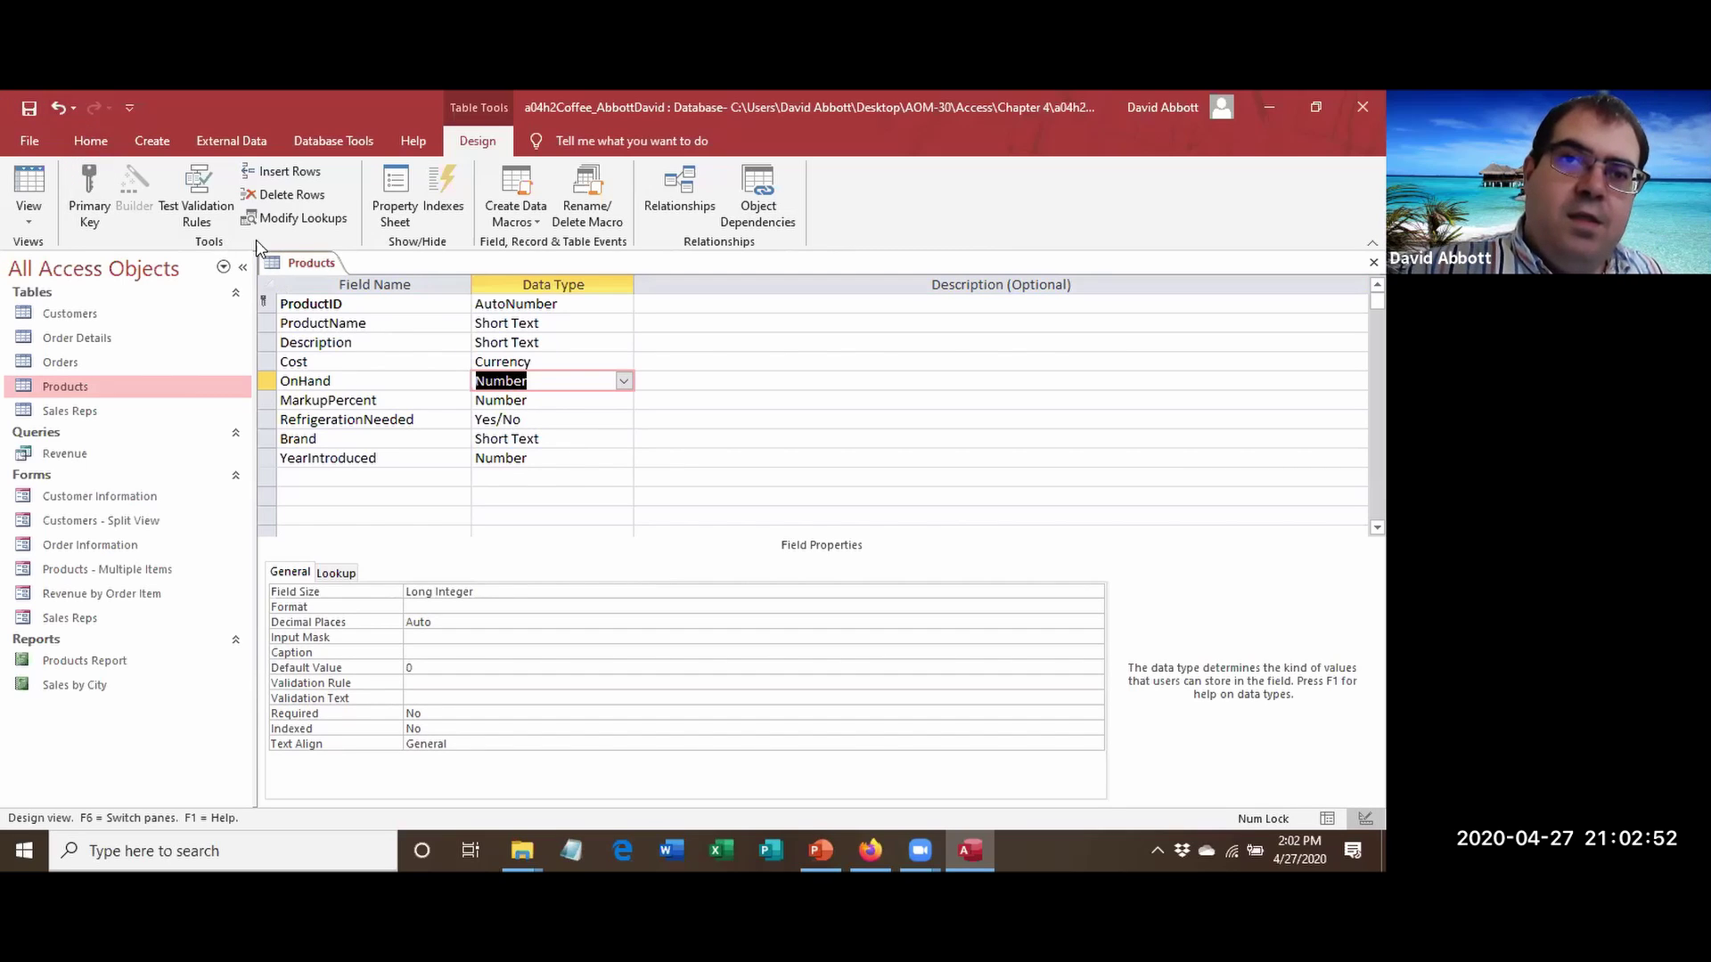
{"action": "right_click", "coordinate": [299, 261]}
{"action": "right_click", "coordinate": [298, 261]}
{"action": "left_click", "coordinate": [338, 300]}
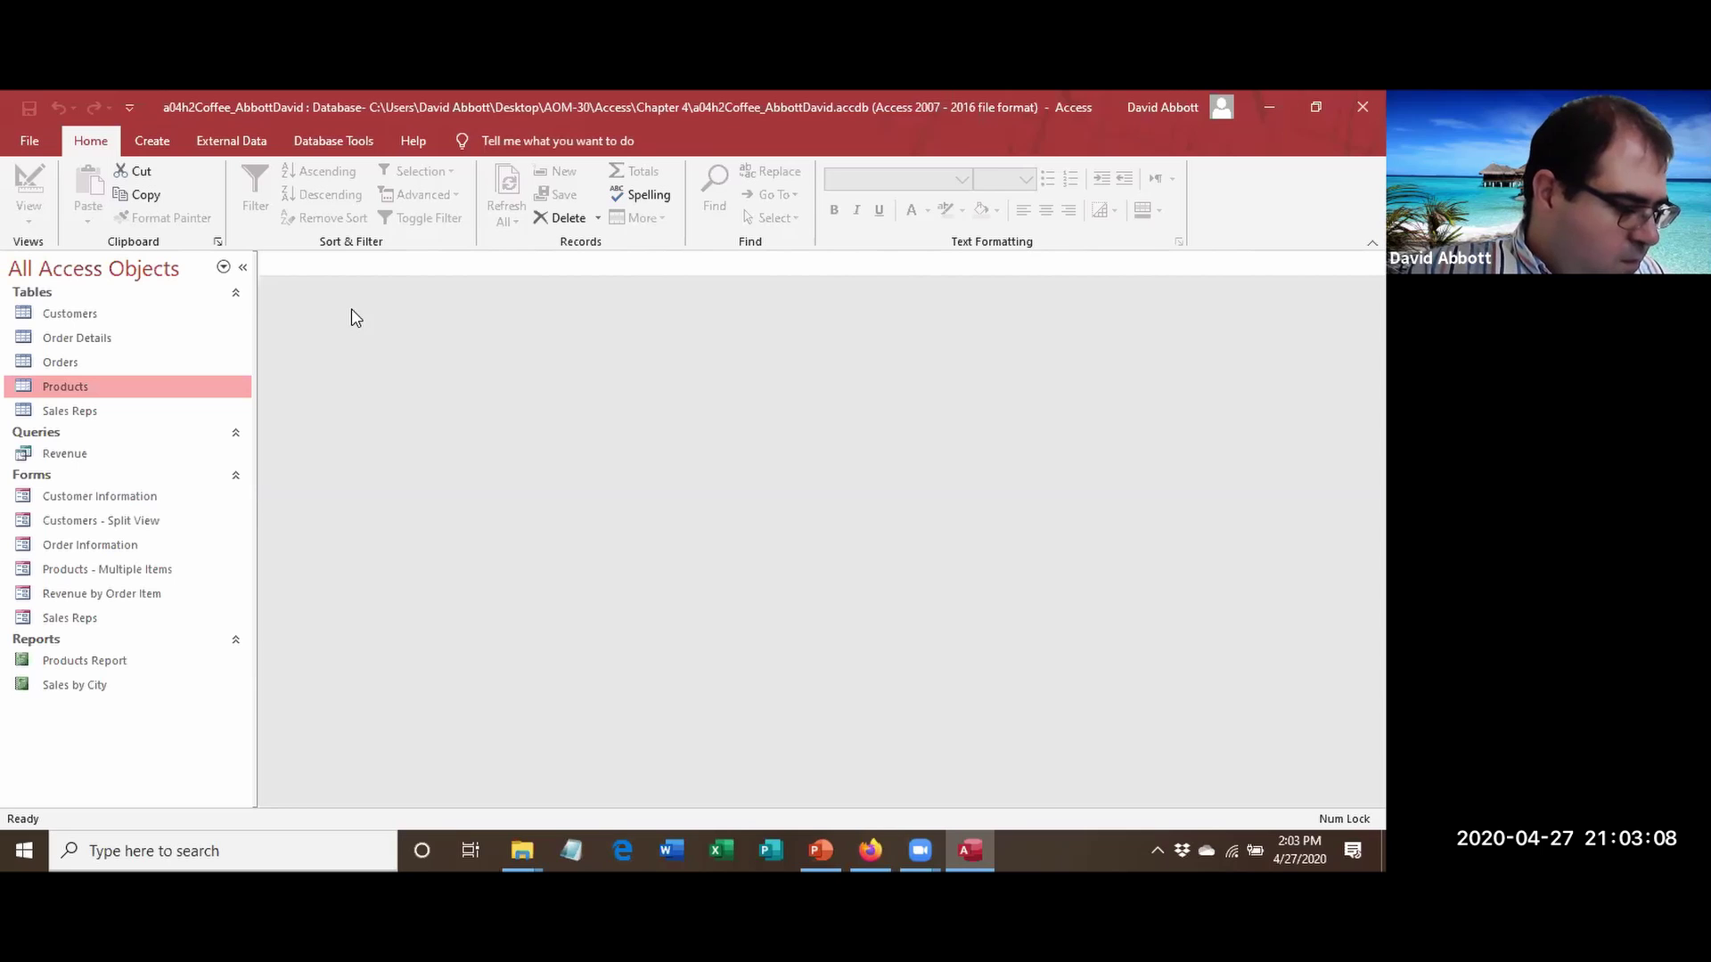
Enter 10 in the OnHand cell for every product, then close the Products datasheet.
{"action": "double_click", "coordinate": [62, 386]}
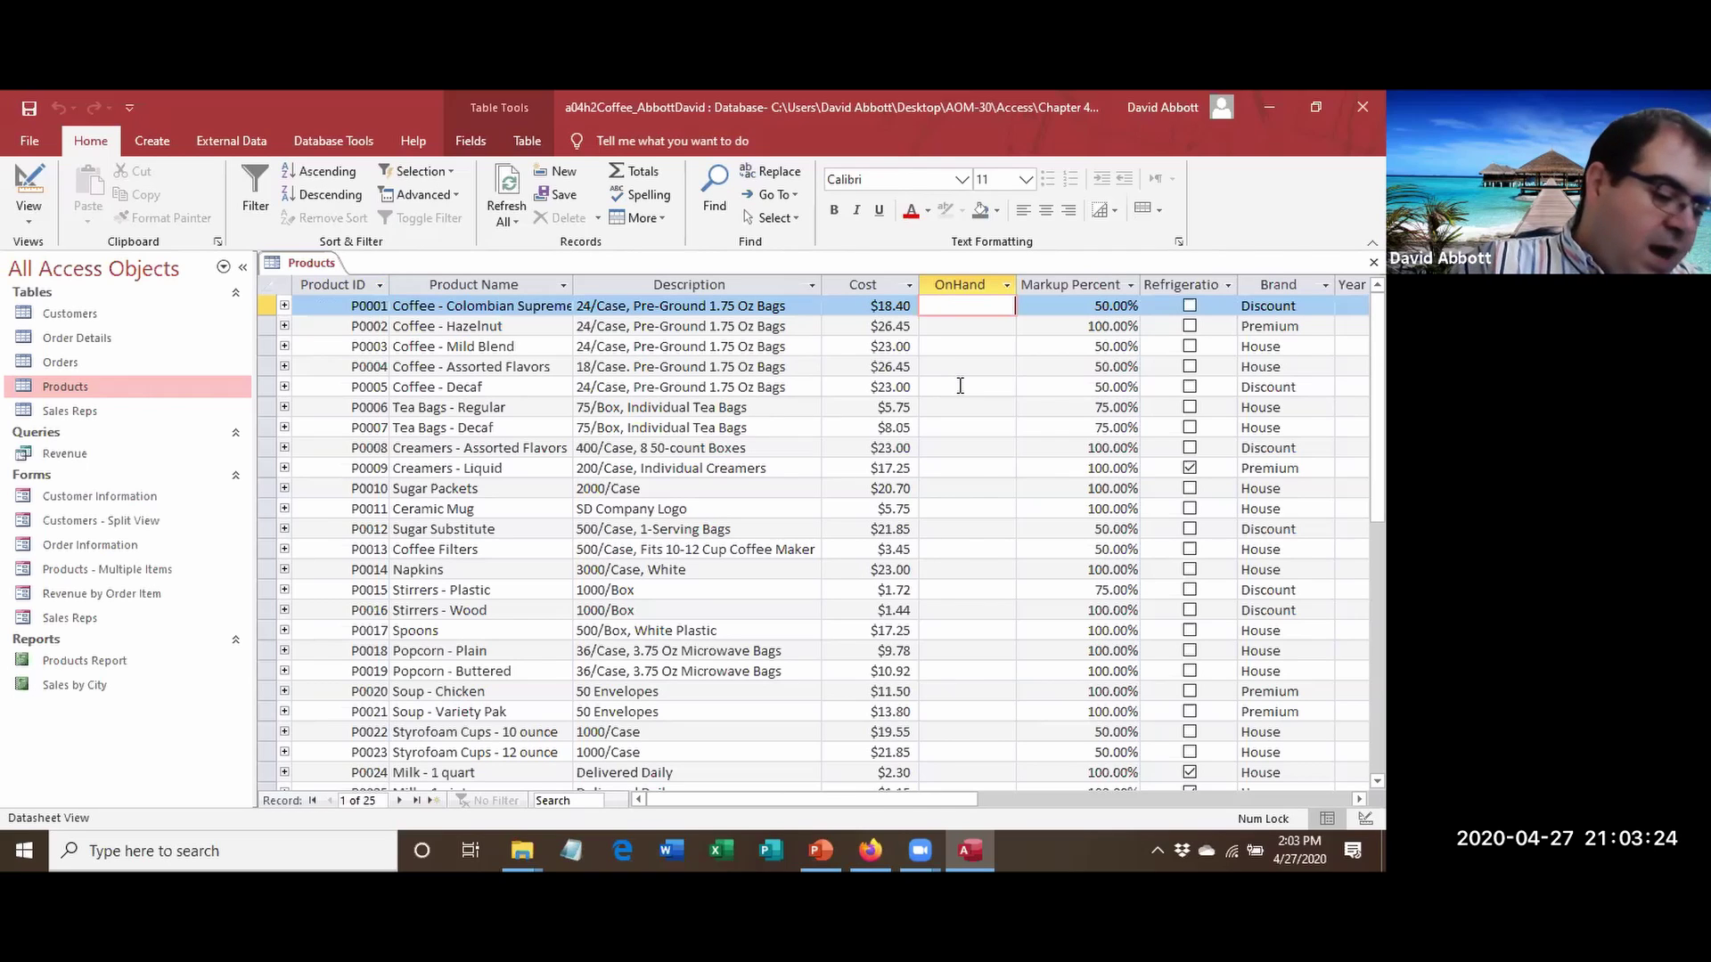
{"action": "type", "text": "10"}
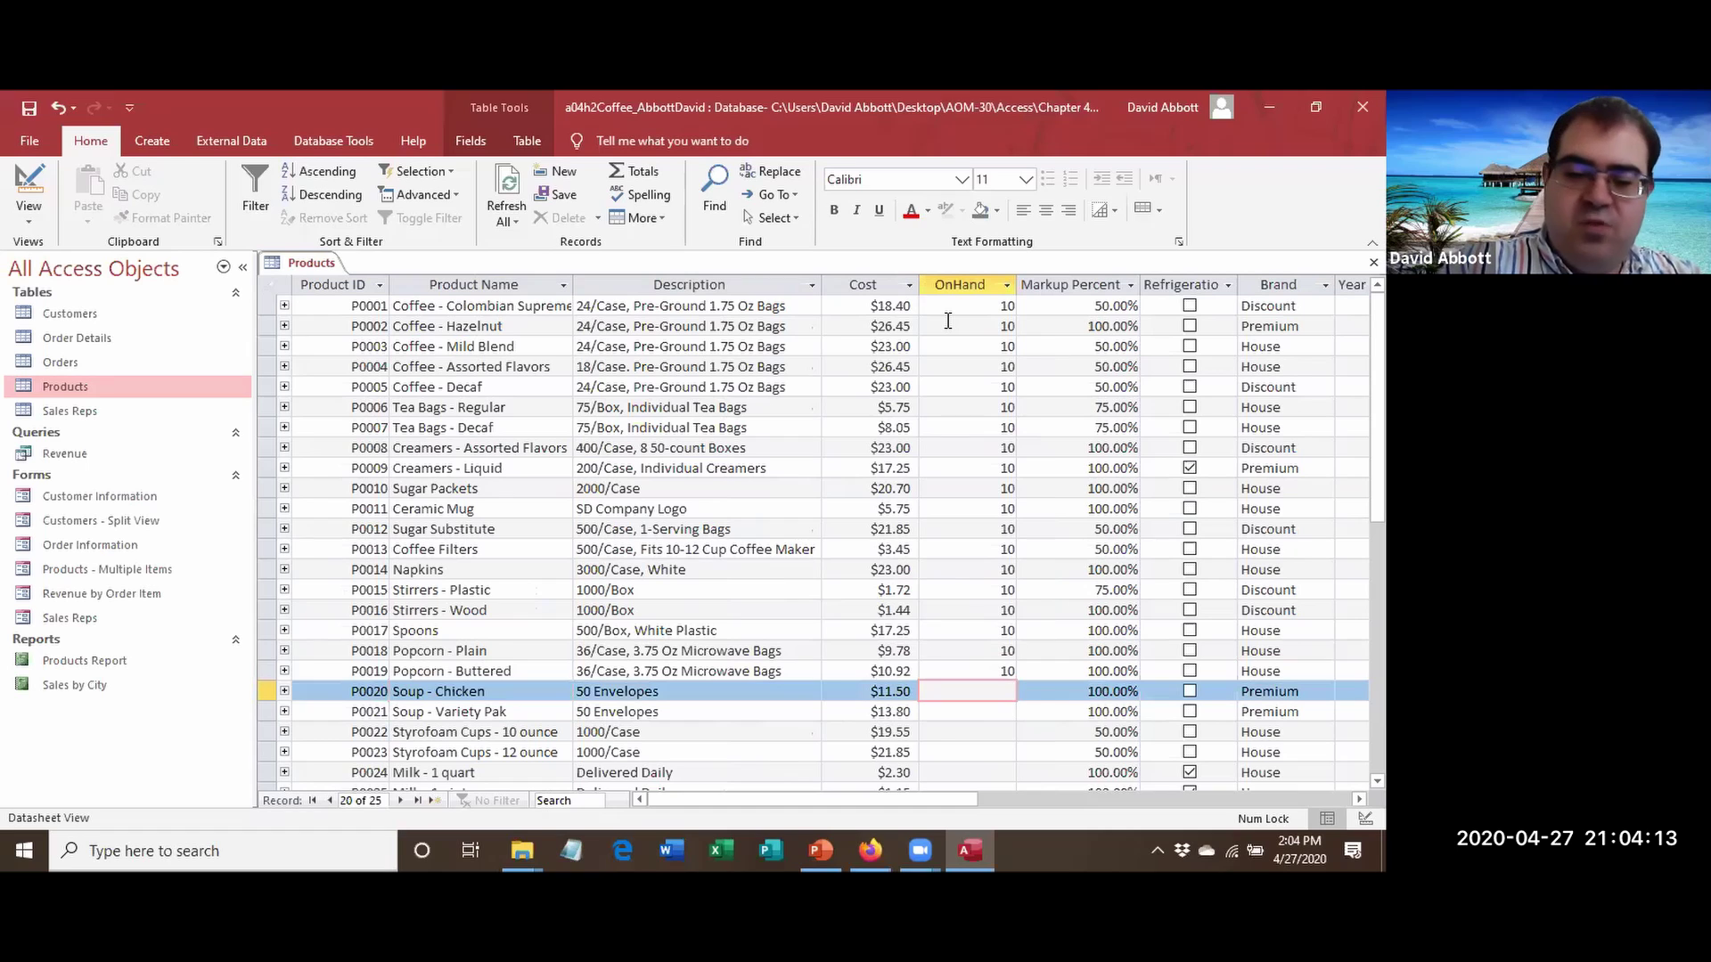
{"action": "type", "text": "10"}
{"action": "key", "text": "Tab"}
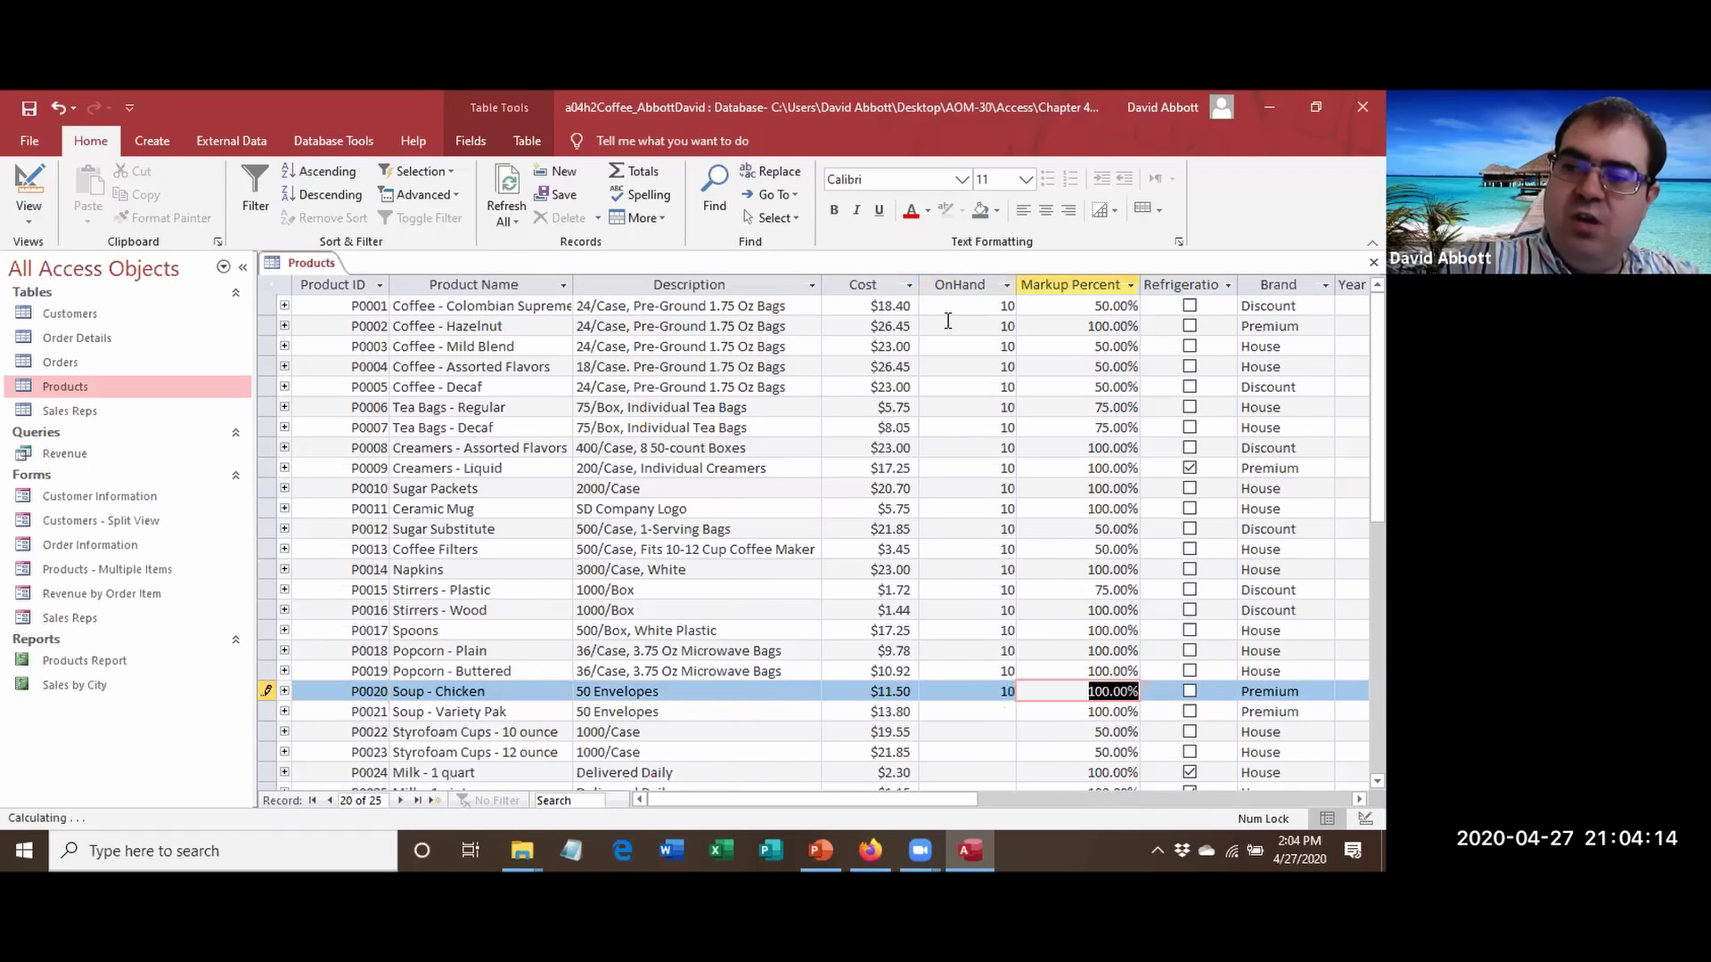
{"action": "key", "text": "Tab"}
{"action": "key", "text": "Tab"}
{"action": "key", "text": "Tab"}
{"action": "key", "text": "Tab"}
{"action": "key", "text": "Tab"}
{"action": "key", "text": "Tab"}
{"action": "key", "text": "Tab"}
{"action": "key", "text": "Tab"}
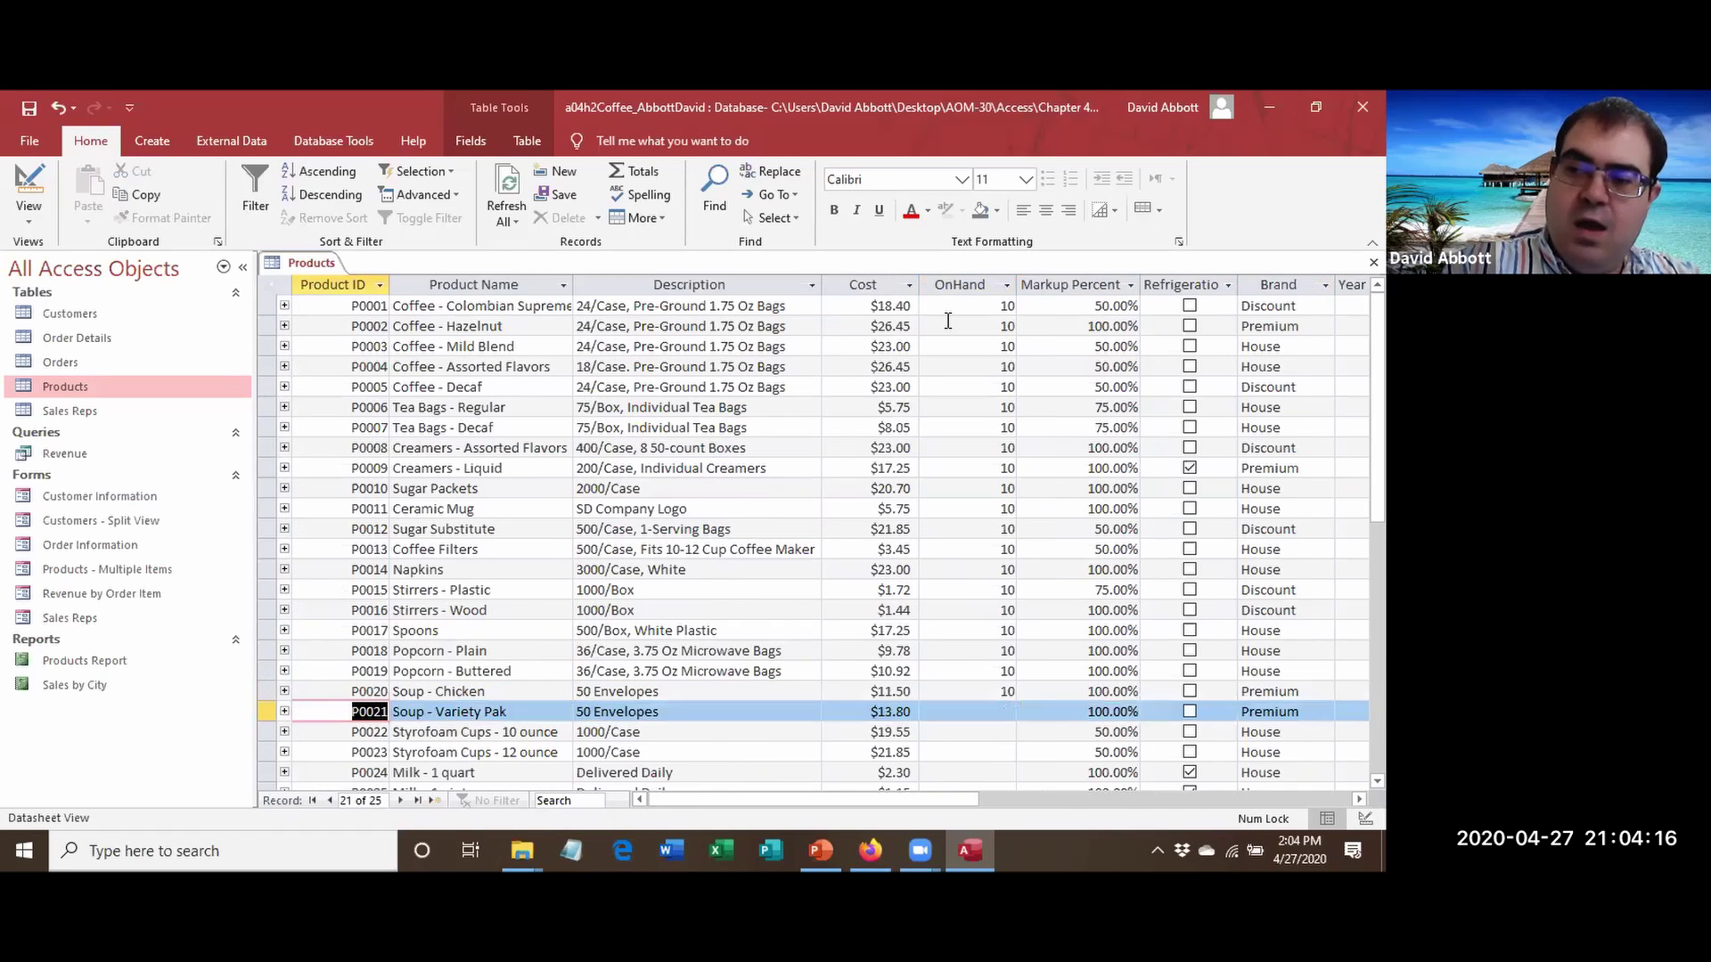
{"action": "key", "text": "Tab"}
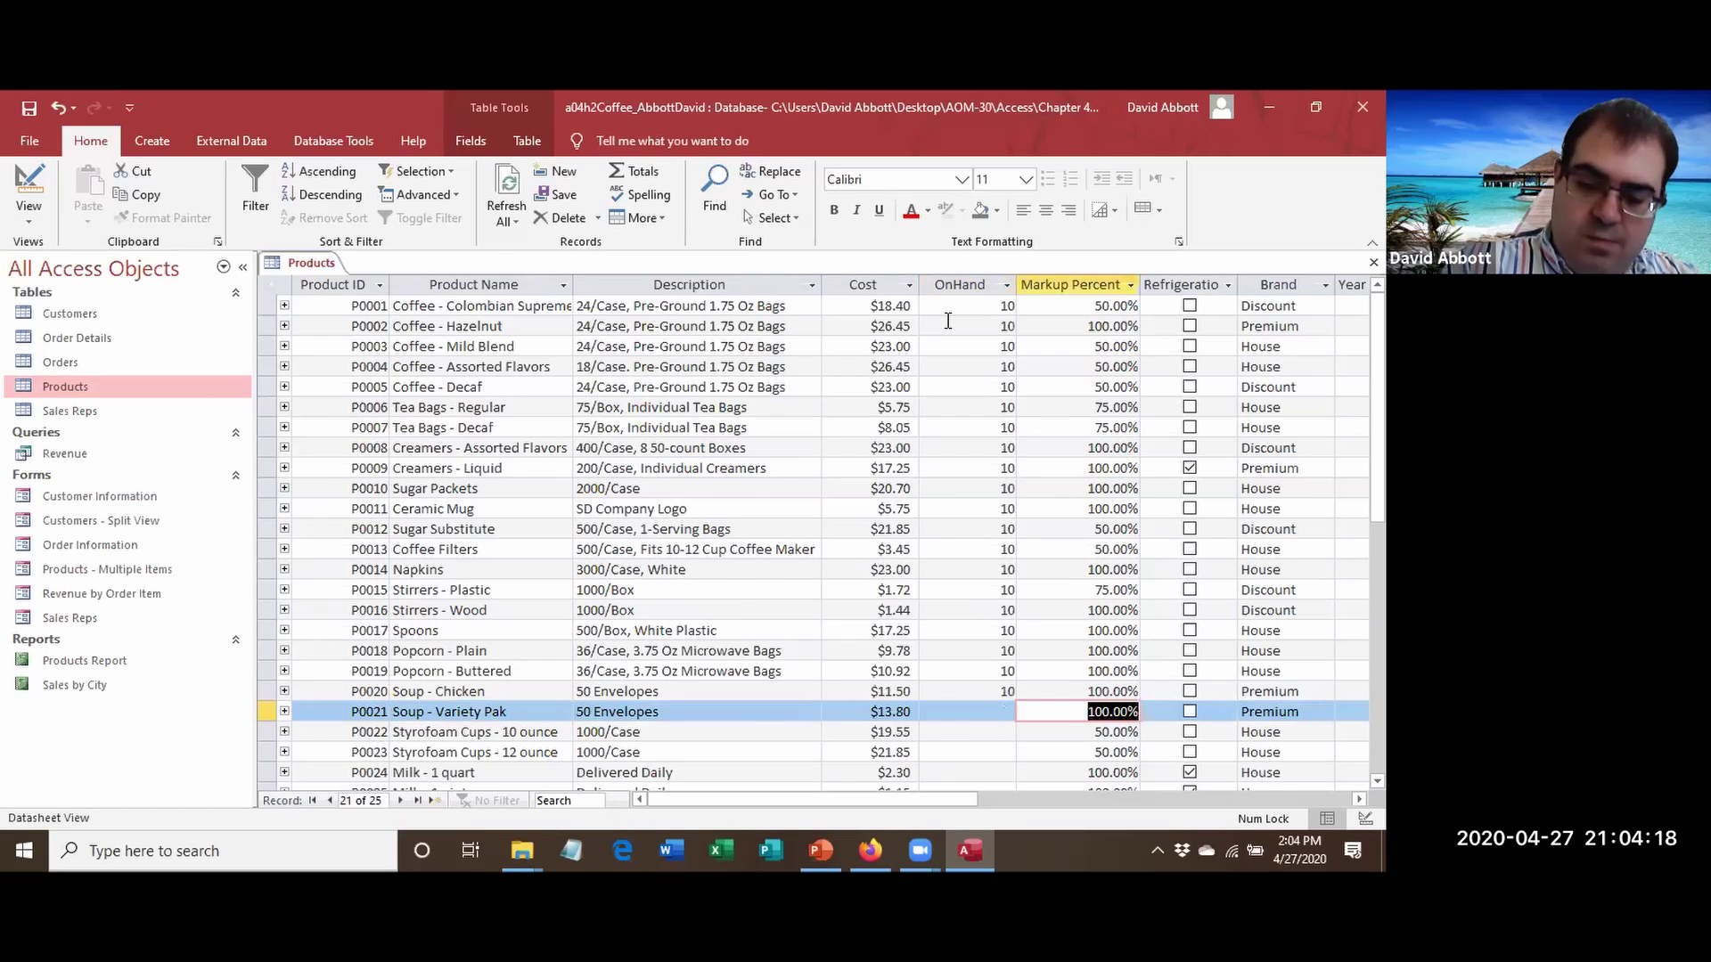
{"action": "key", "text": "Up"}
{"action": "key", "text": "ctrl+plus"}
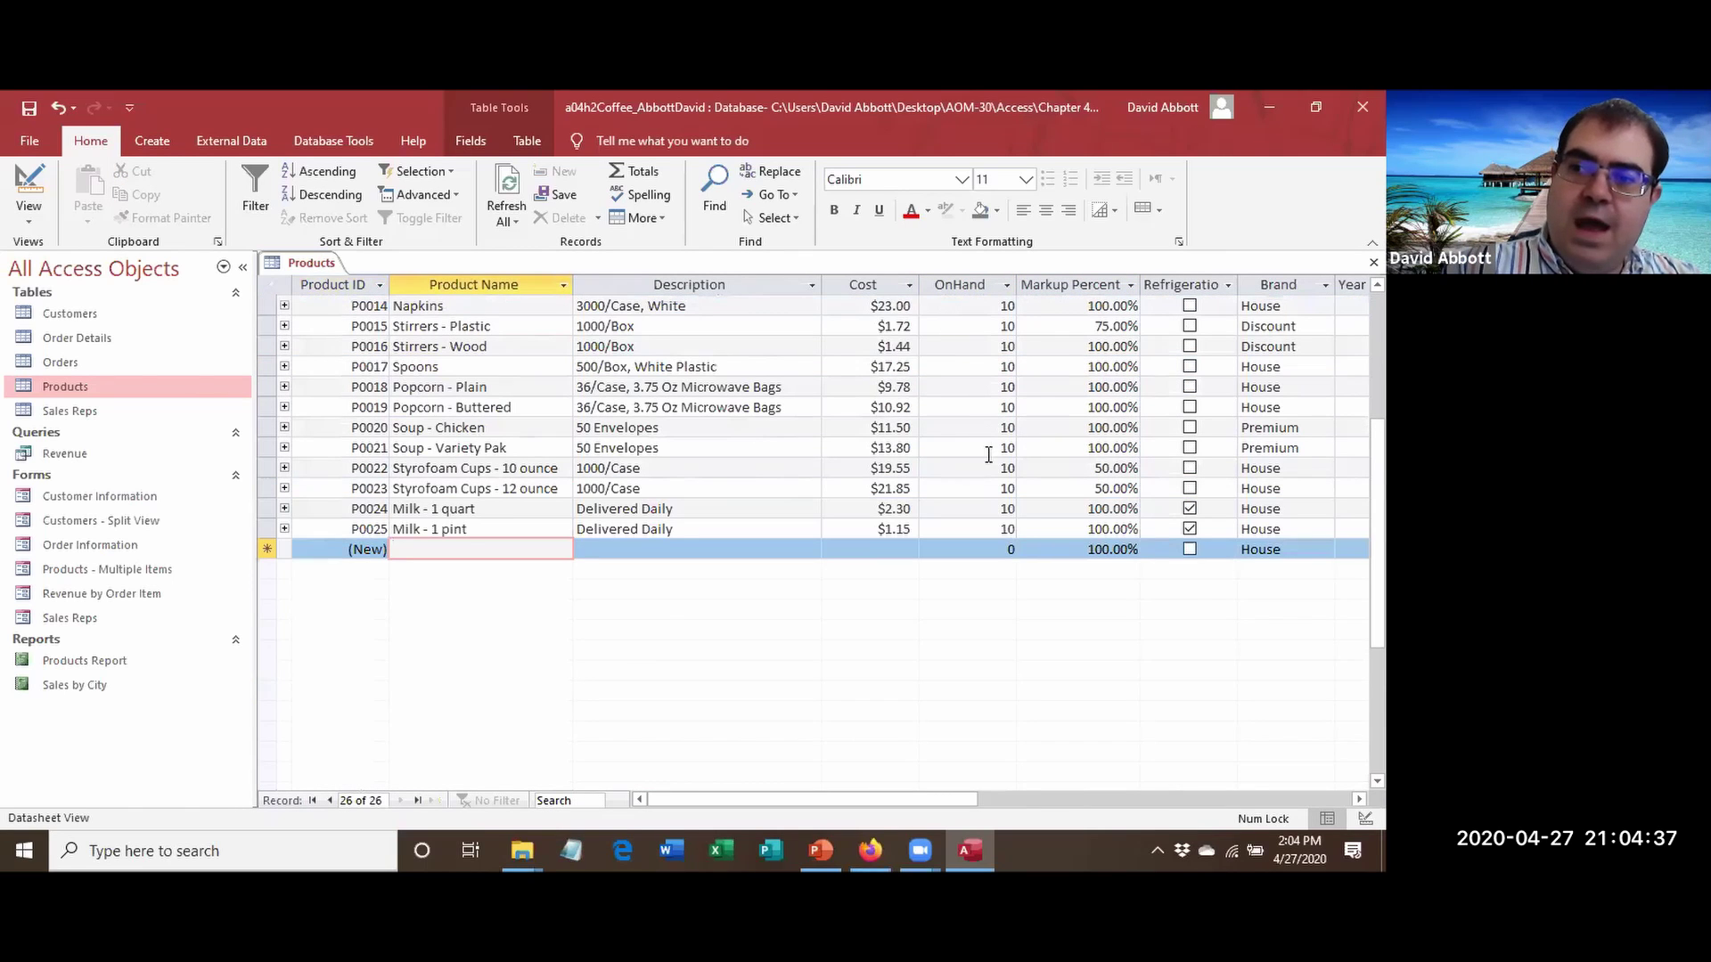
{"action": "scroll", "coordinate": [1019, 530], "scroll_direction": "up", "scroll_amount": 4}
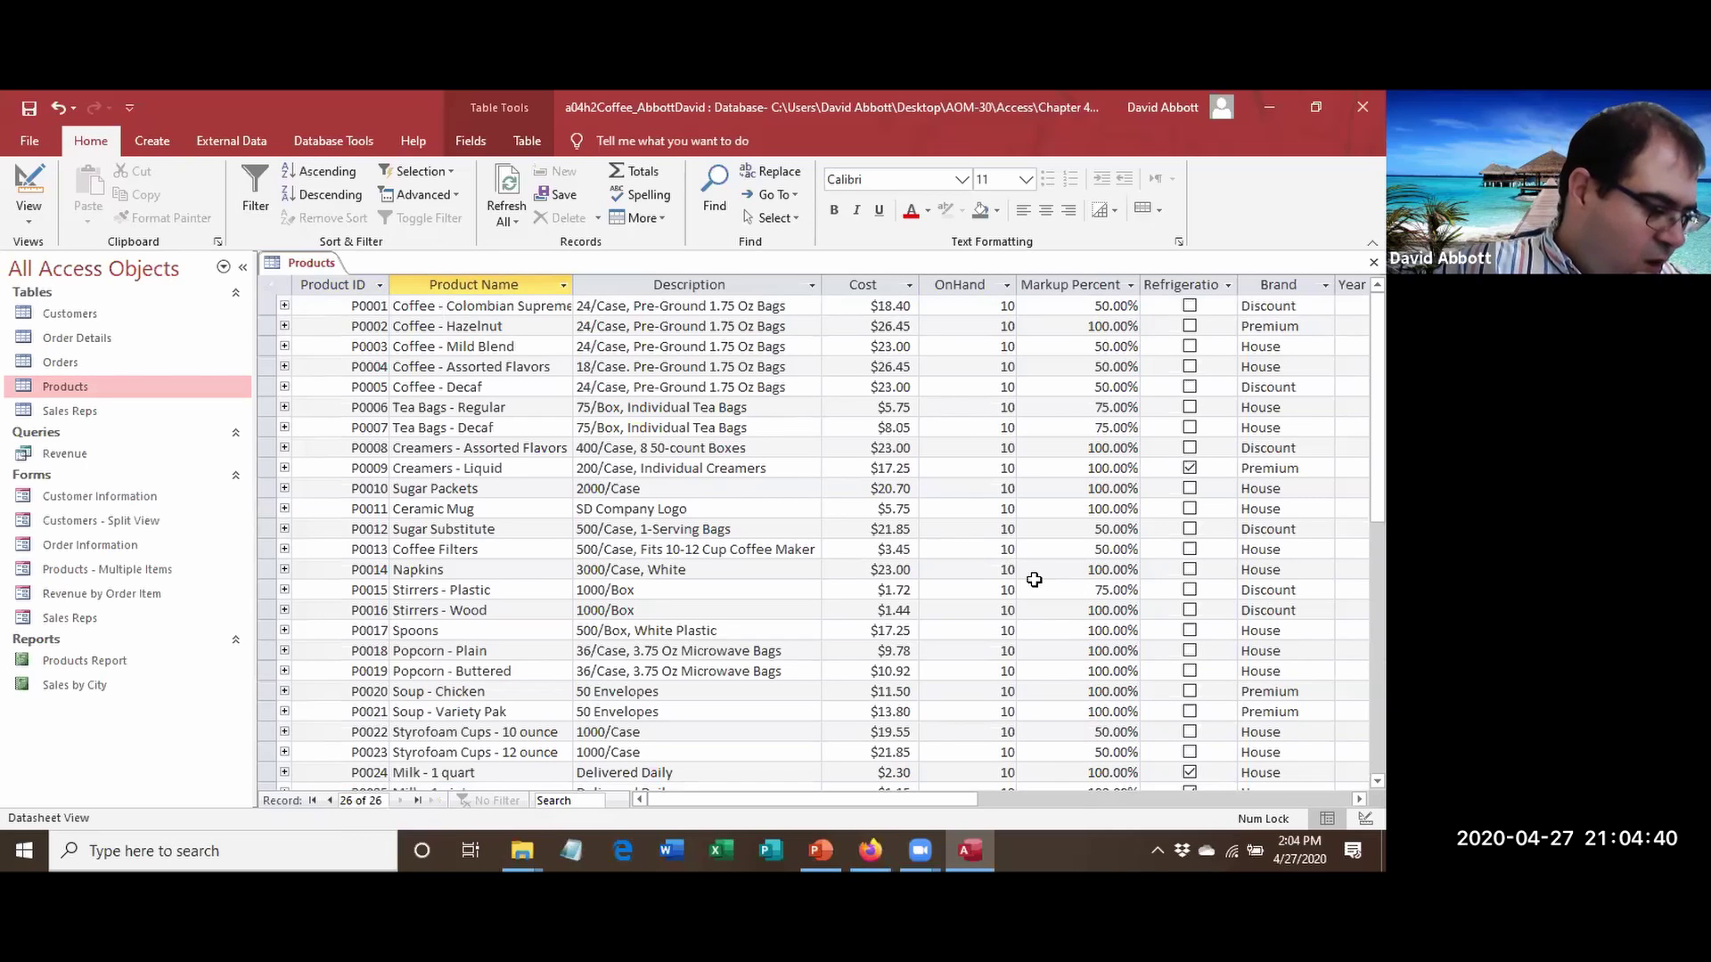
{"action": "right_click", "coordinate": [311, 258]}
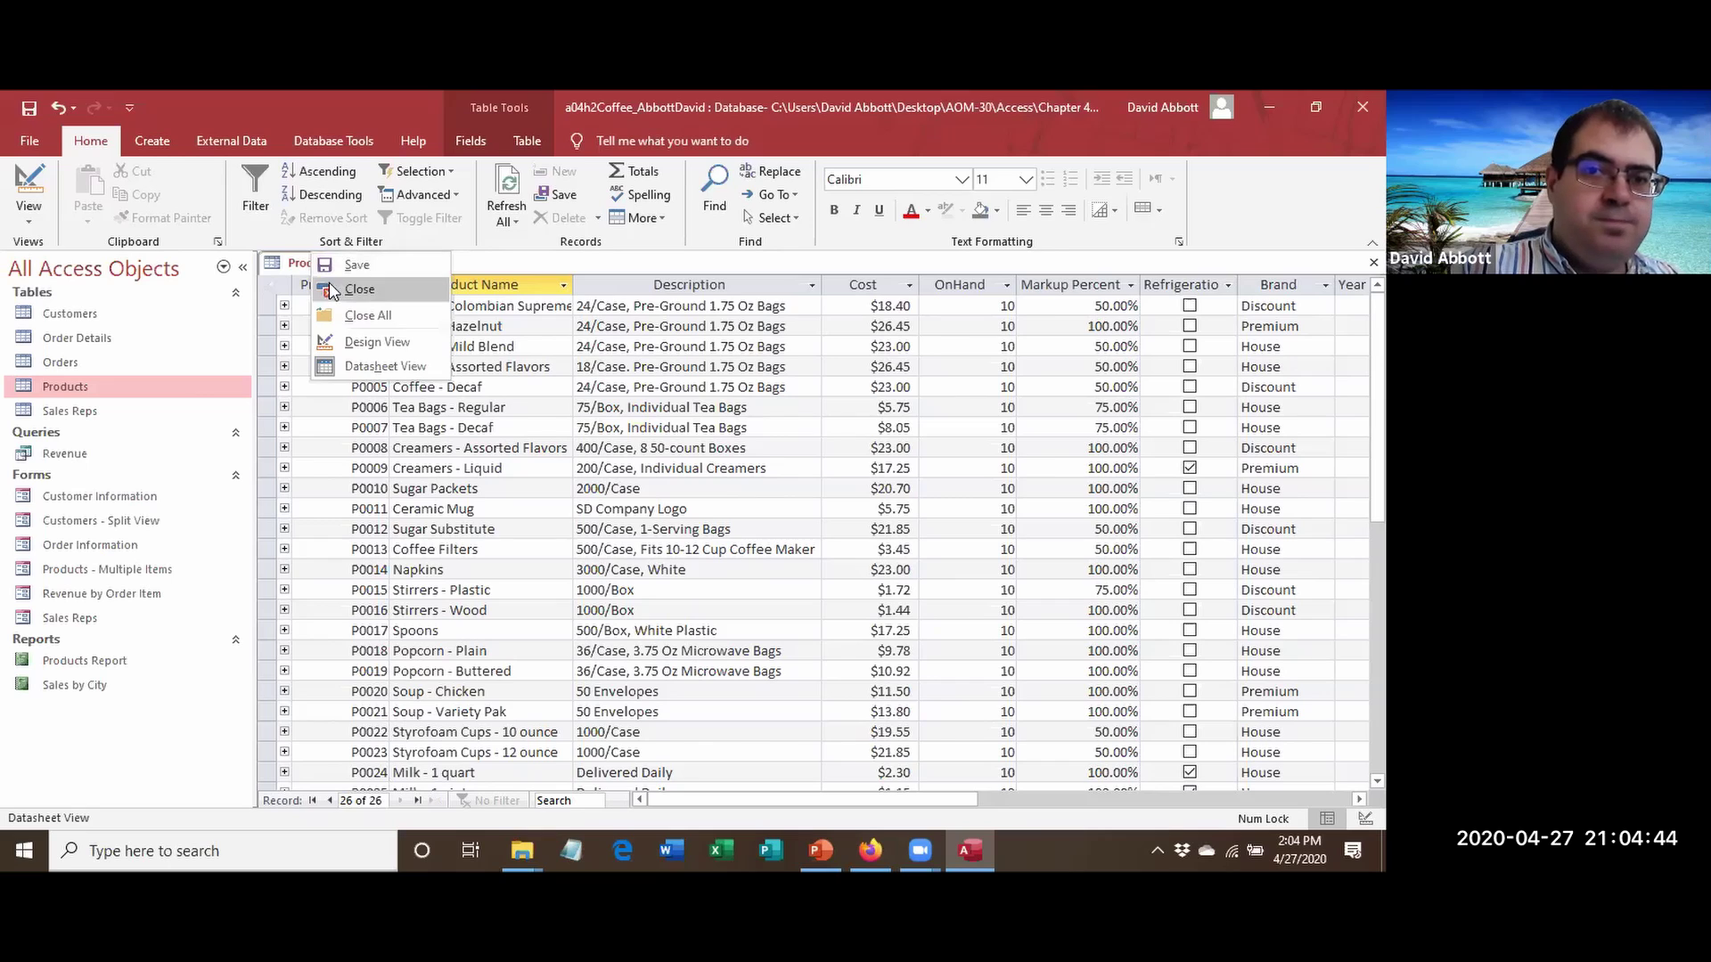
{"action": "left_click", "coordinate": [332, 288]}
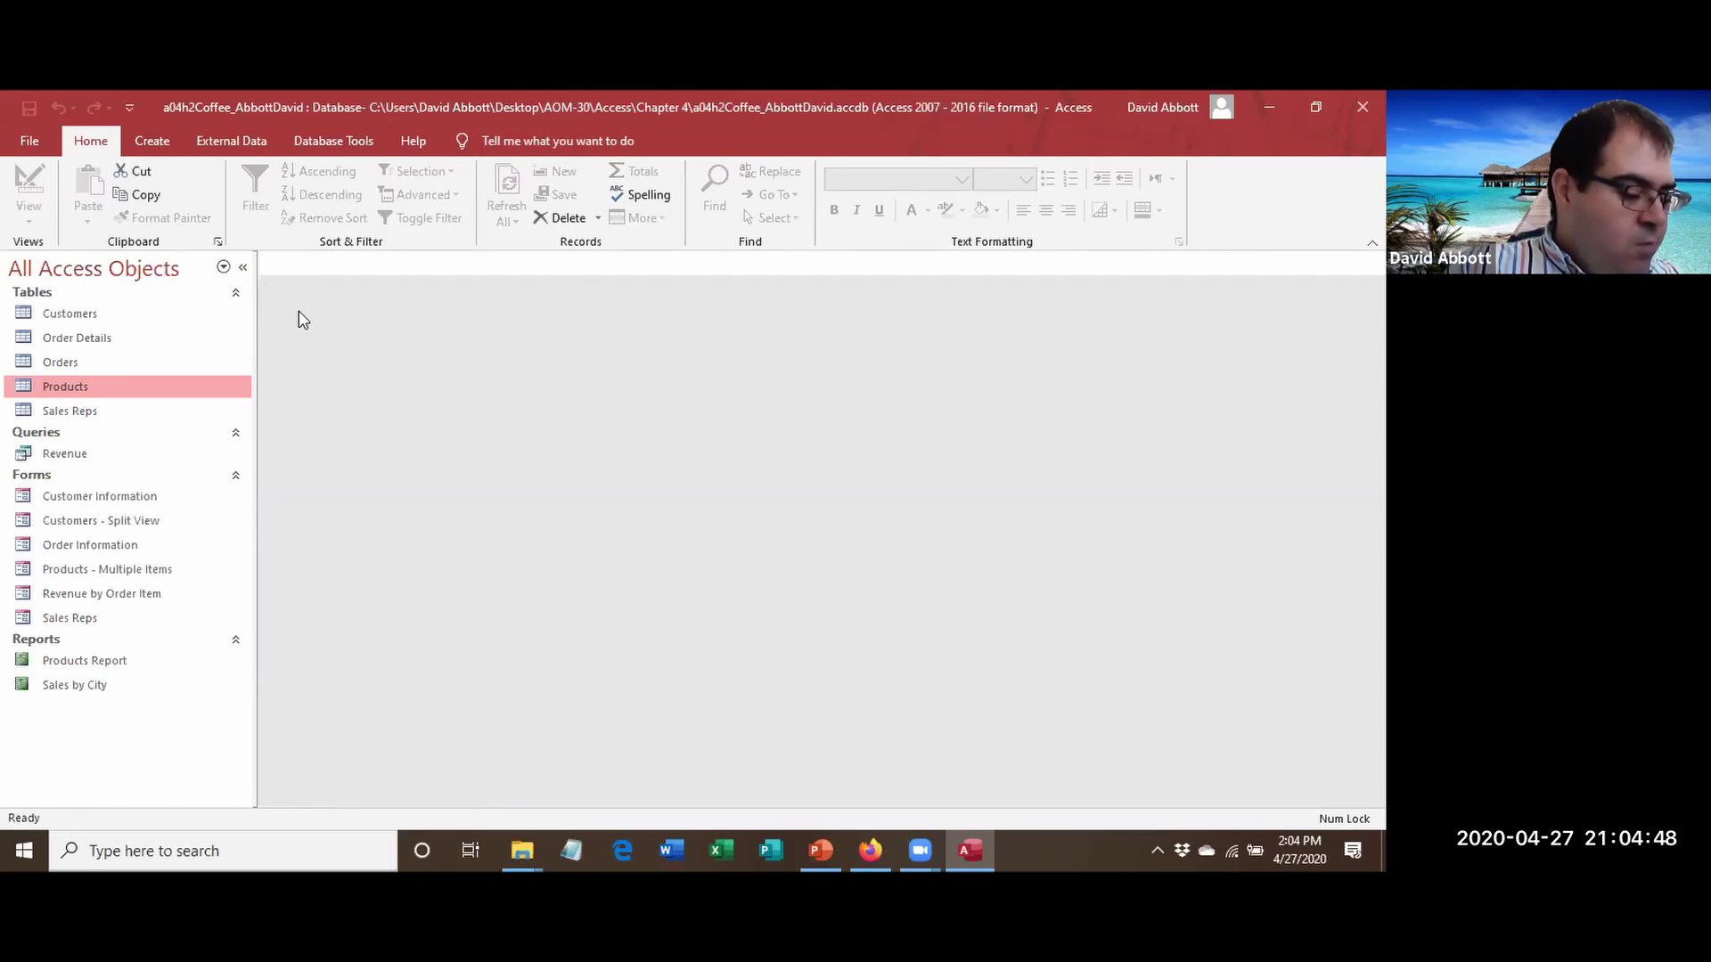
Open Products Report in Layout View and drag OnHand from the Field List after Cost.
{"action": "left_click", "coordinate": [64, 662]}
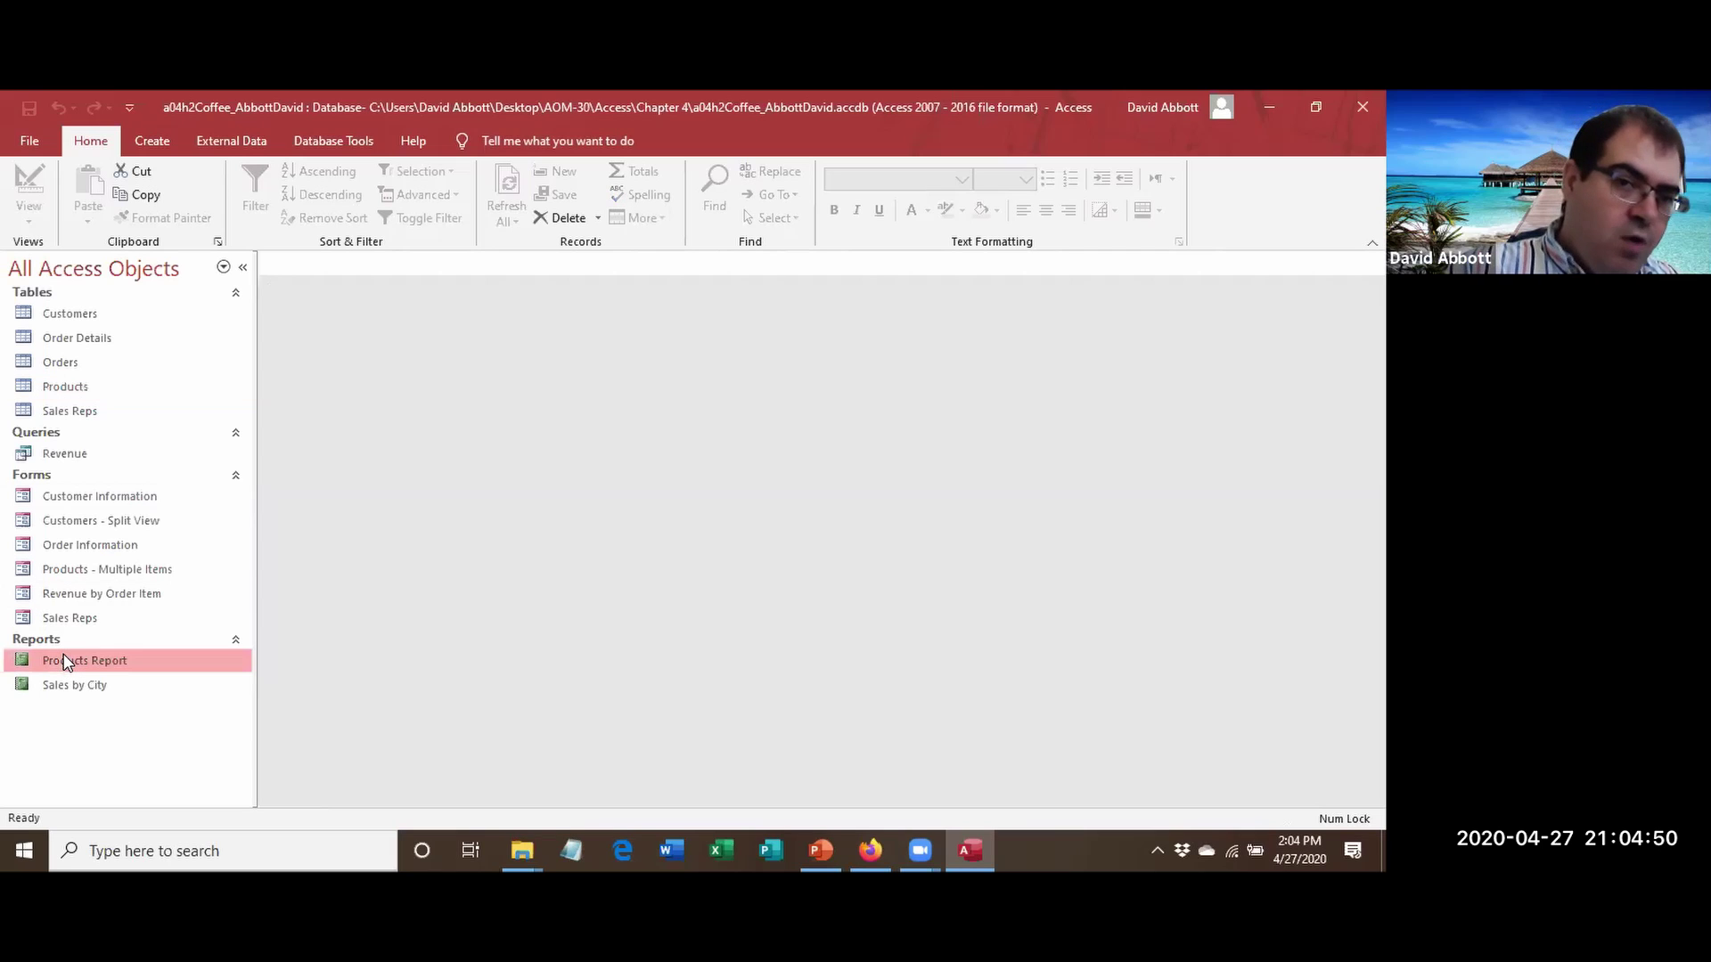
{"action": "right_click", "coordinate": [64, 662]}
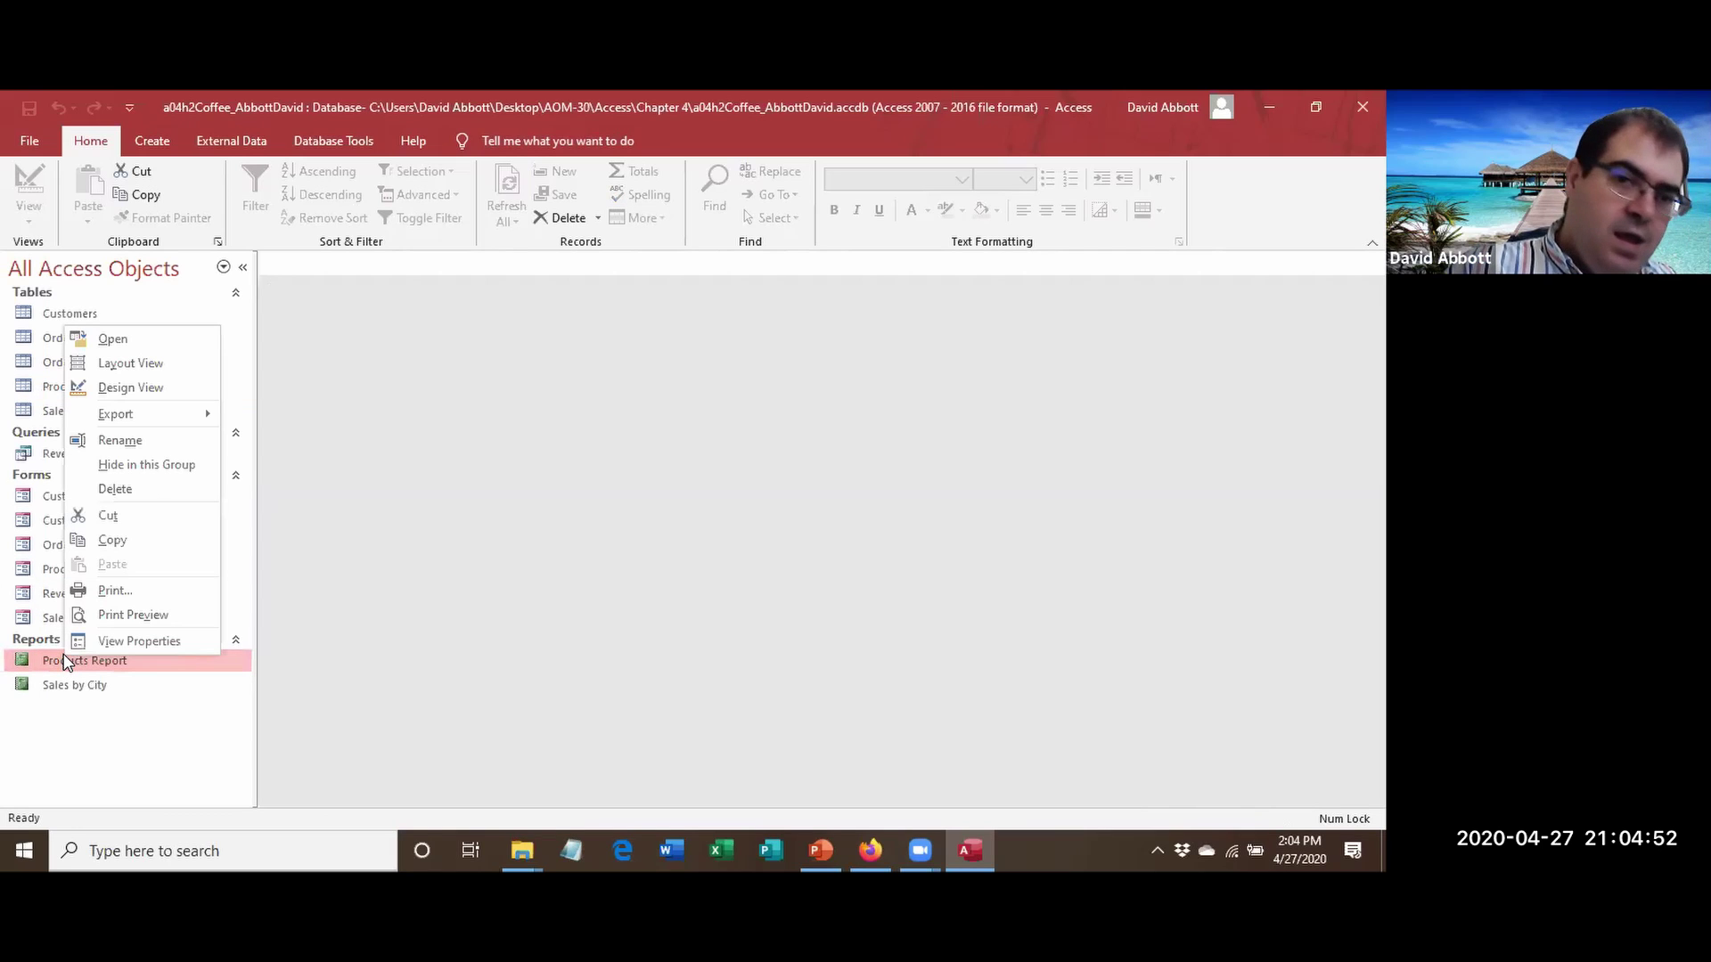
{"action": "mouse_move", "coordinate": [110, 412]}
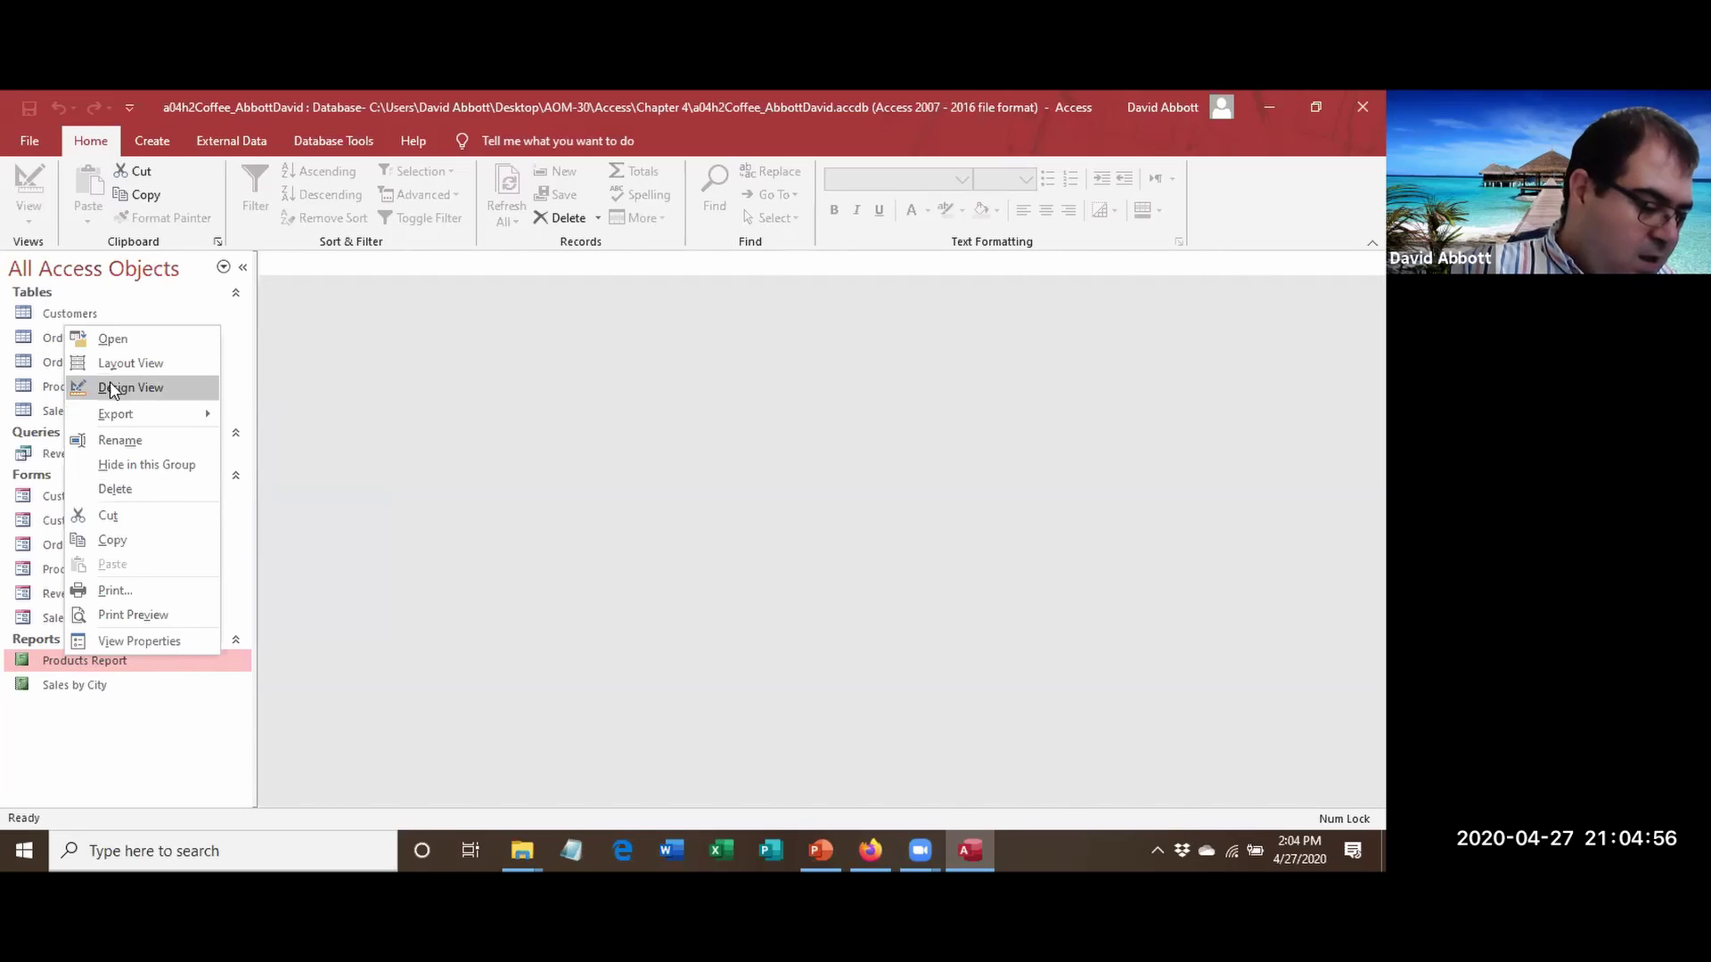
{"action": "left_click", "coordinate": [108, 363]}
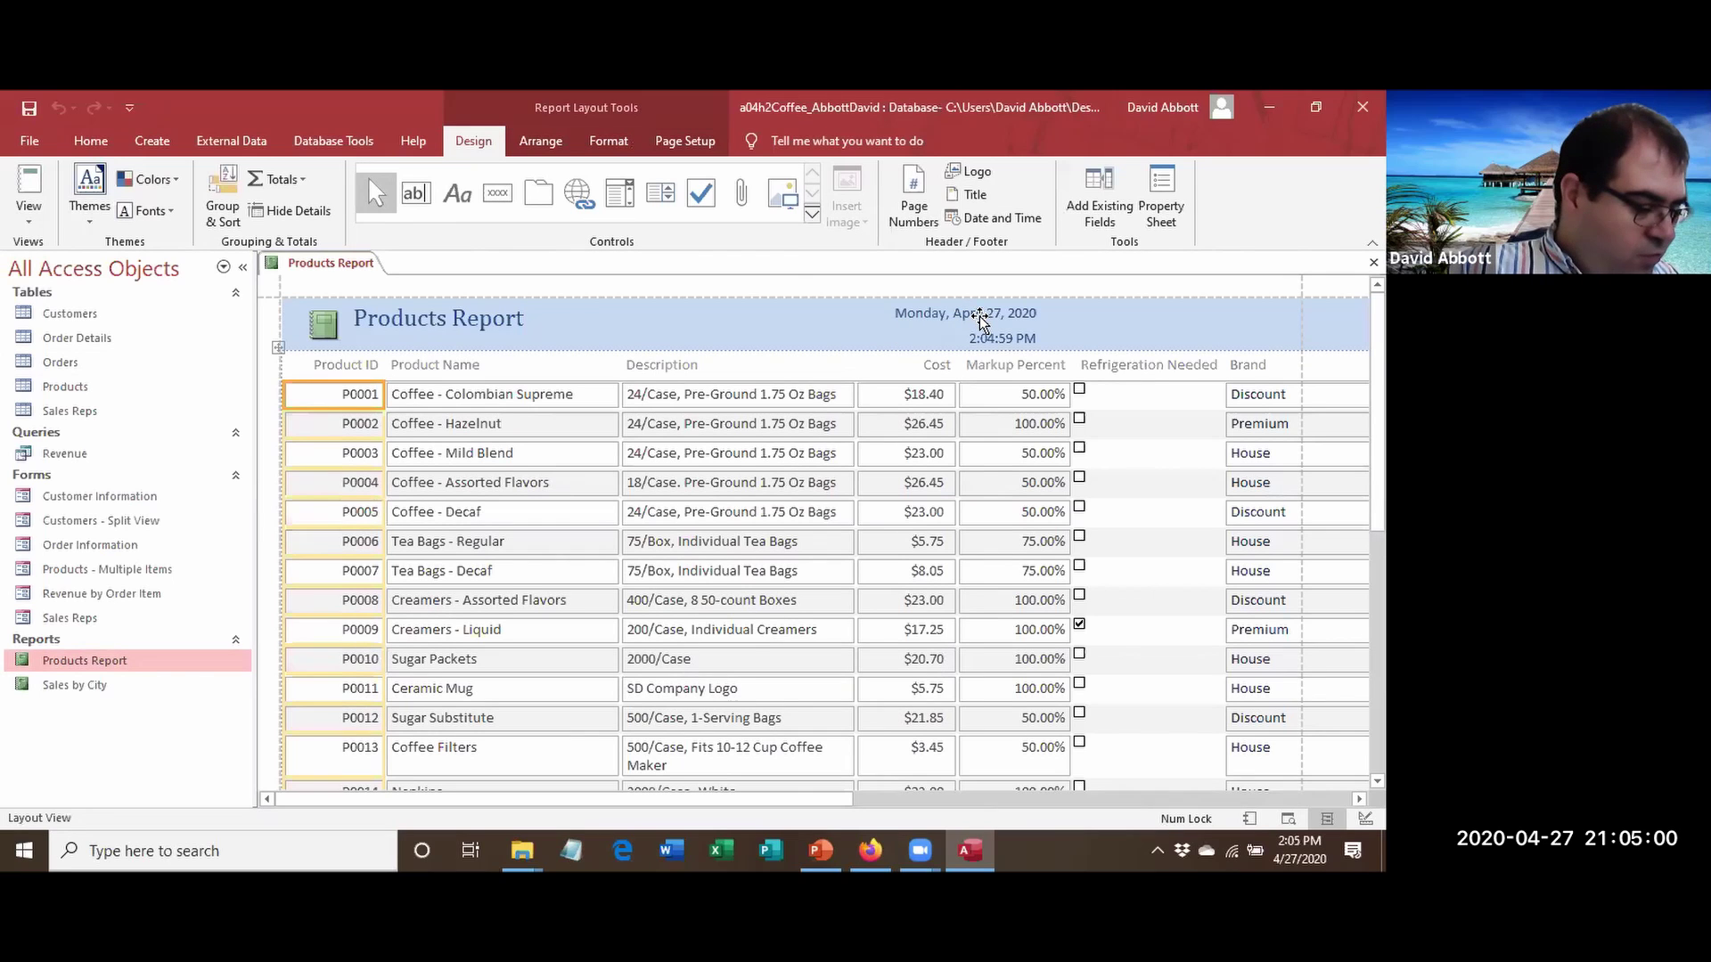
{"action": "left_click", "coordinate": [1098, 197]}
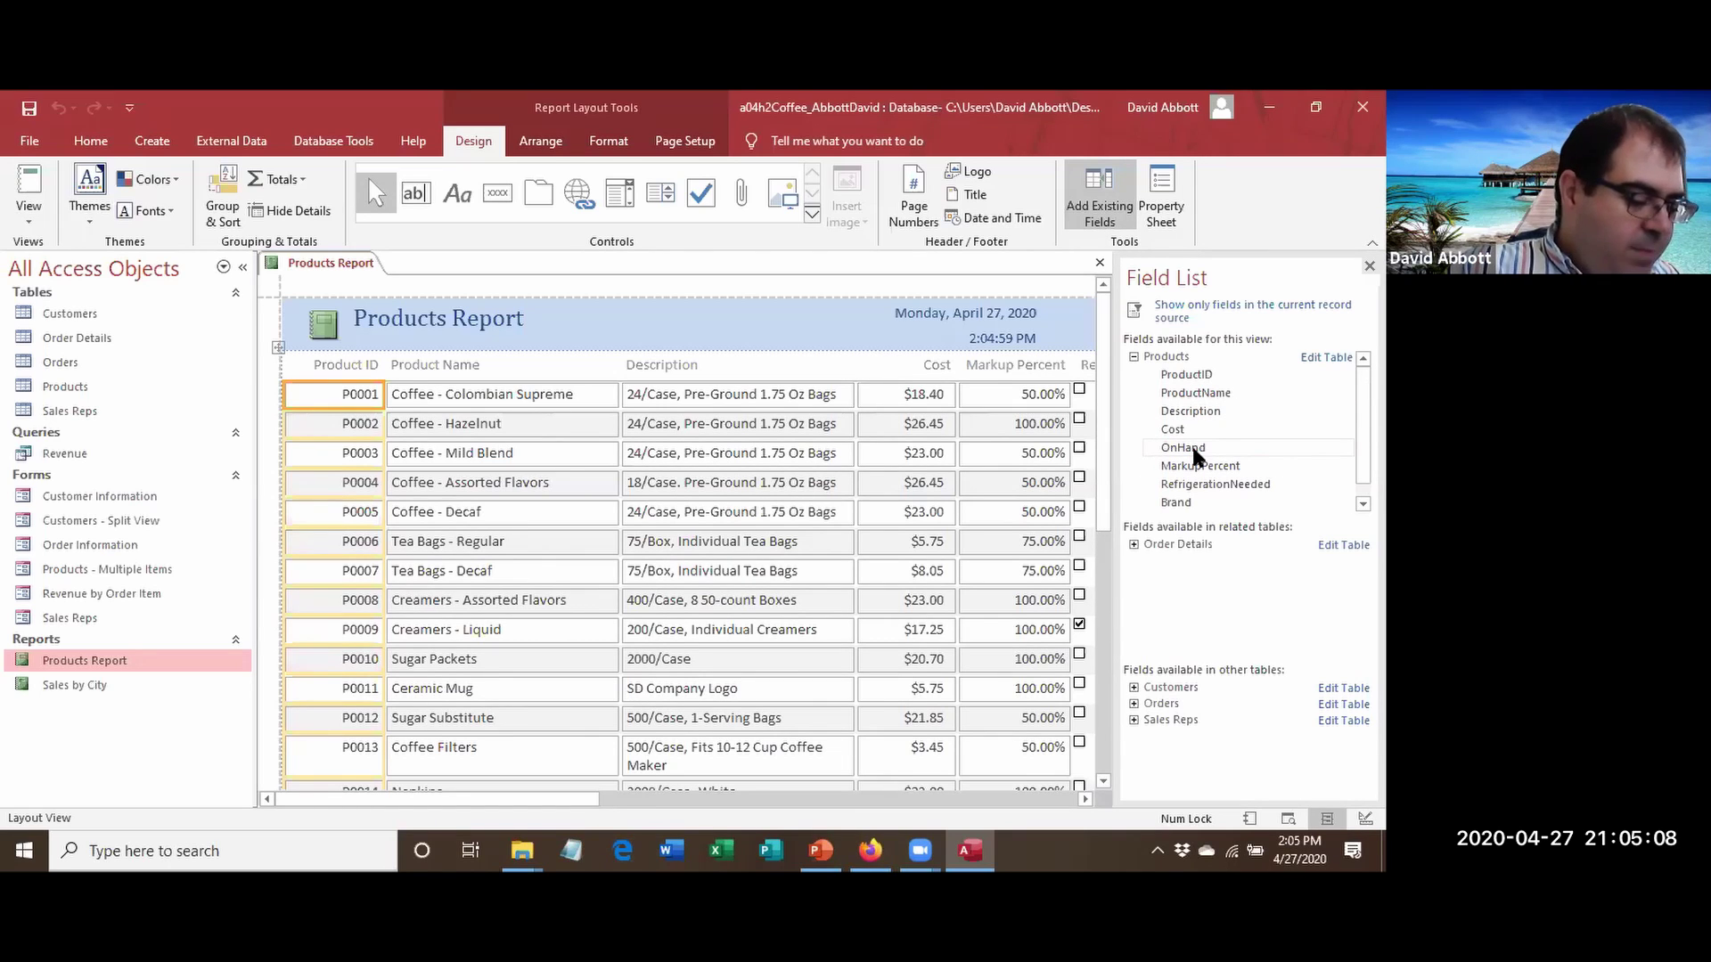
{"action": "left_click_drag", "start_coordinate": [1194, 451], "coordinate": [983, 383]}
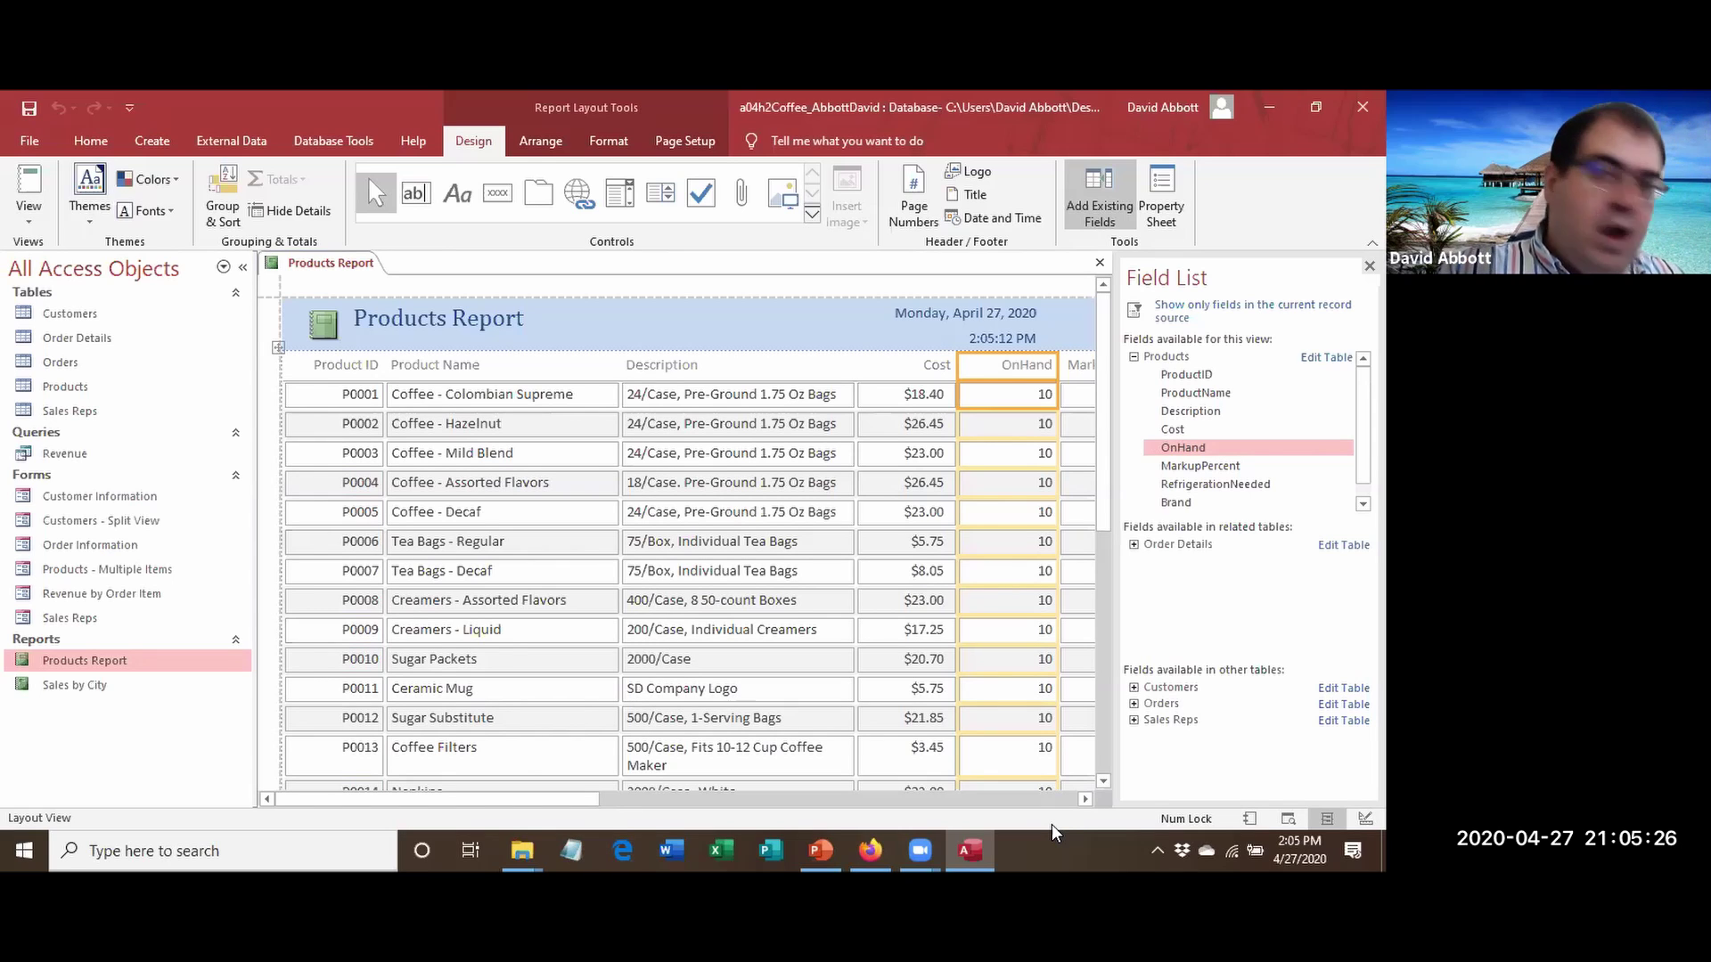
Check both pages of the Products Report in Print Preview, then return to Layout View.
{"action": "left_click", "coordinate": [42, 132]}
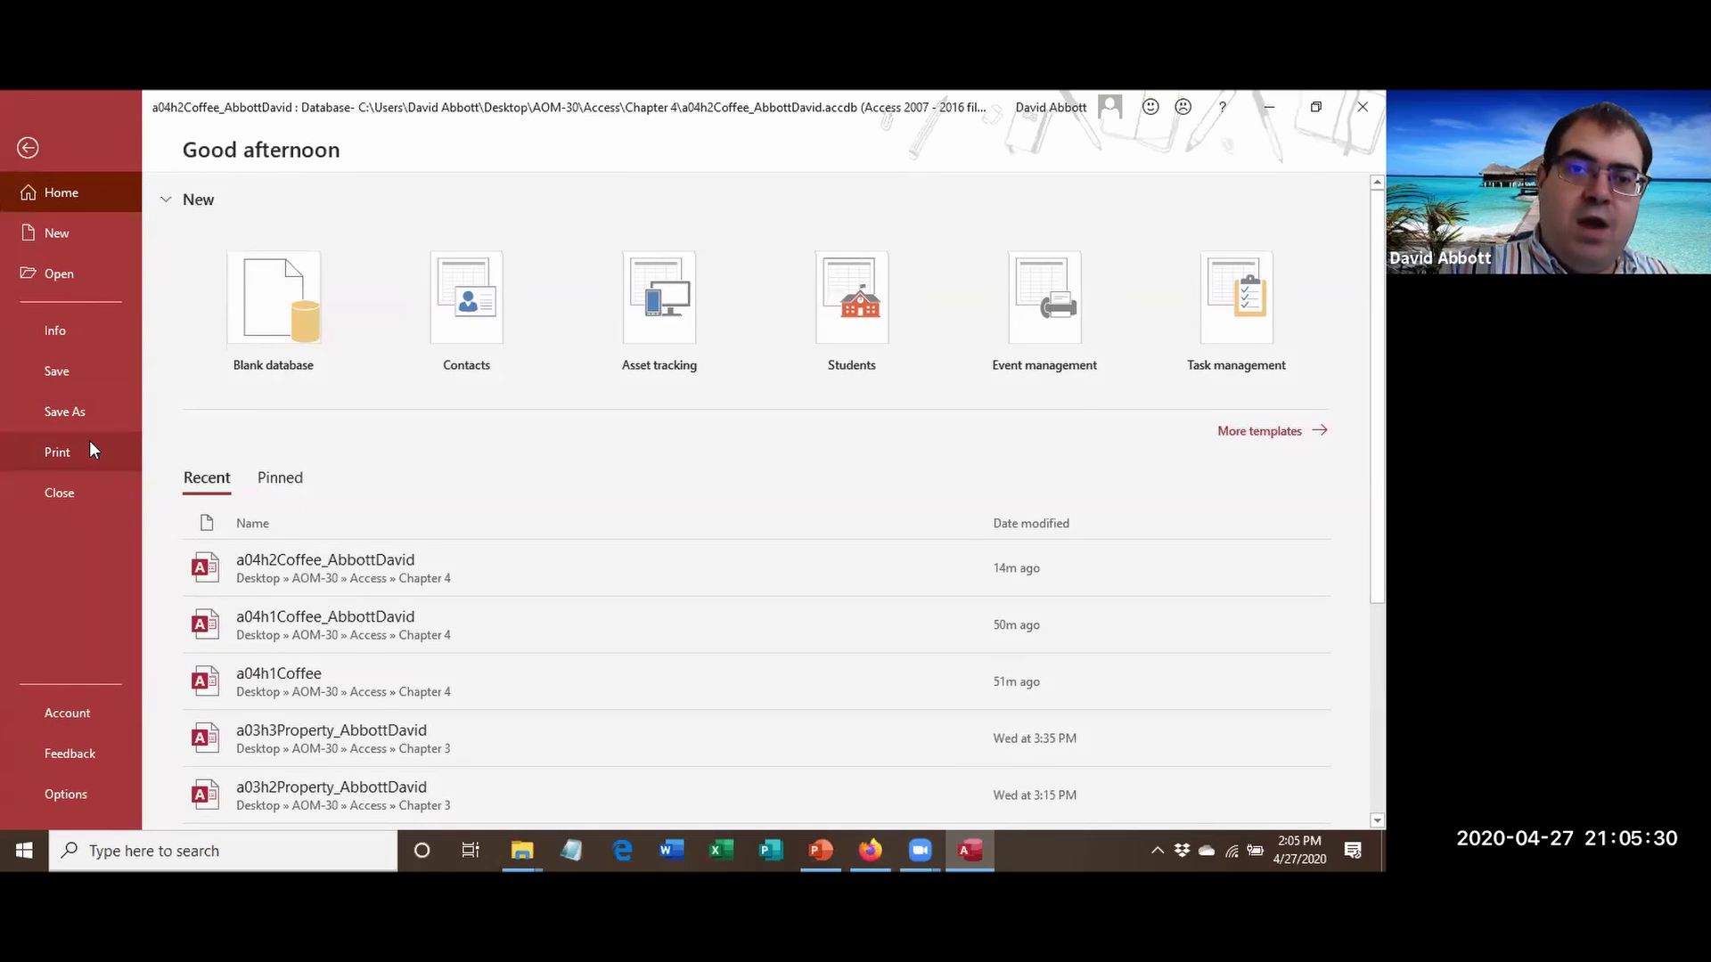
{"action": "left_click", "coordinate": [89, 445]}
{"action": "left_click", "coordinate": [326, 397]}
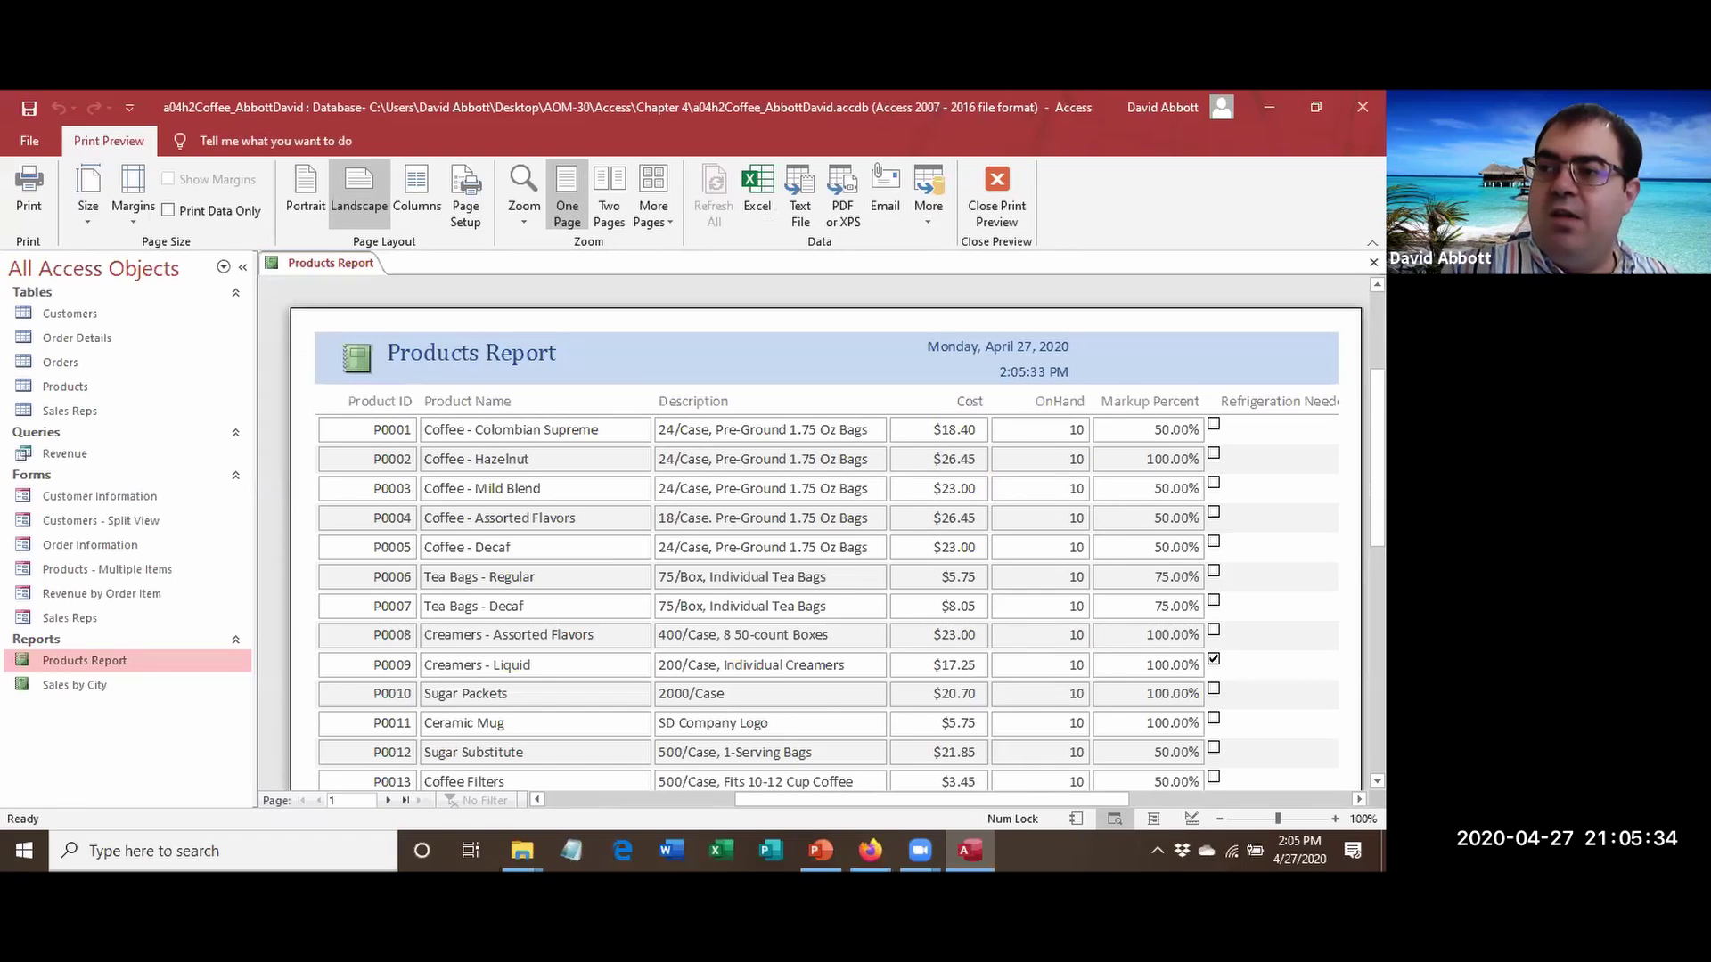
{"action": "scroll", "coordinate": [833, 534], "scroll_direction": "up", "scroll_amount": 2}
{"action": "scroll", "coordinate": [833, 534], "scroll_direction": "down", "scroll_amount": 5}
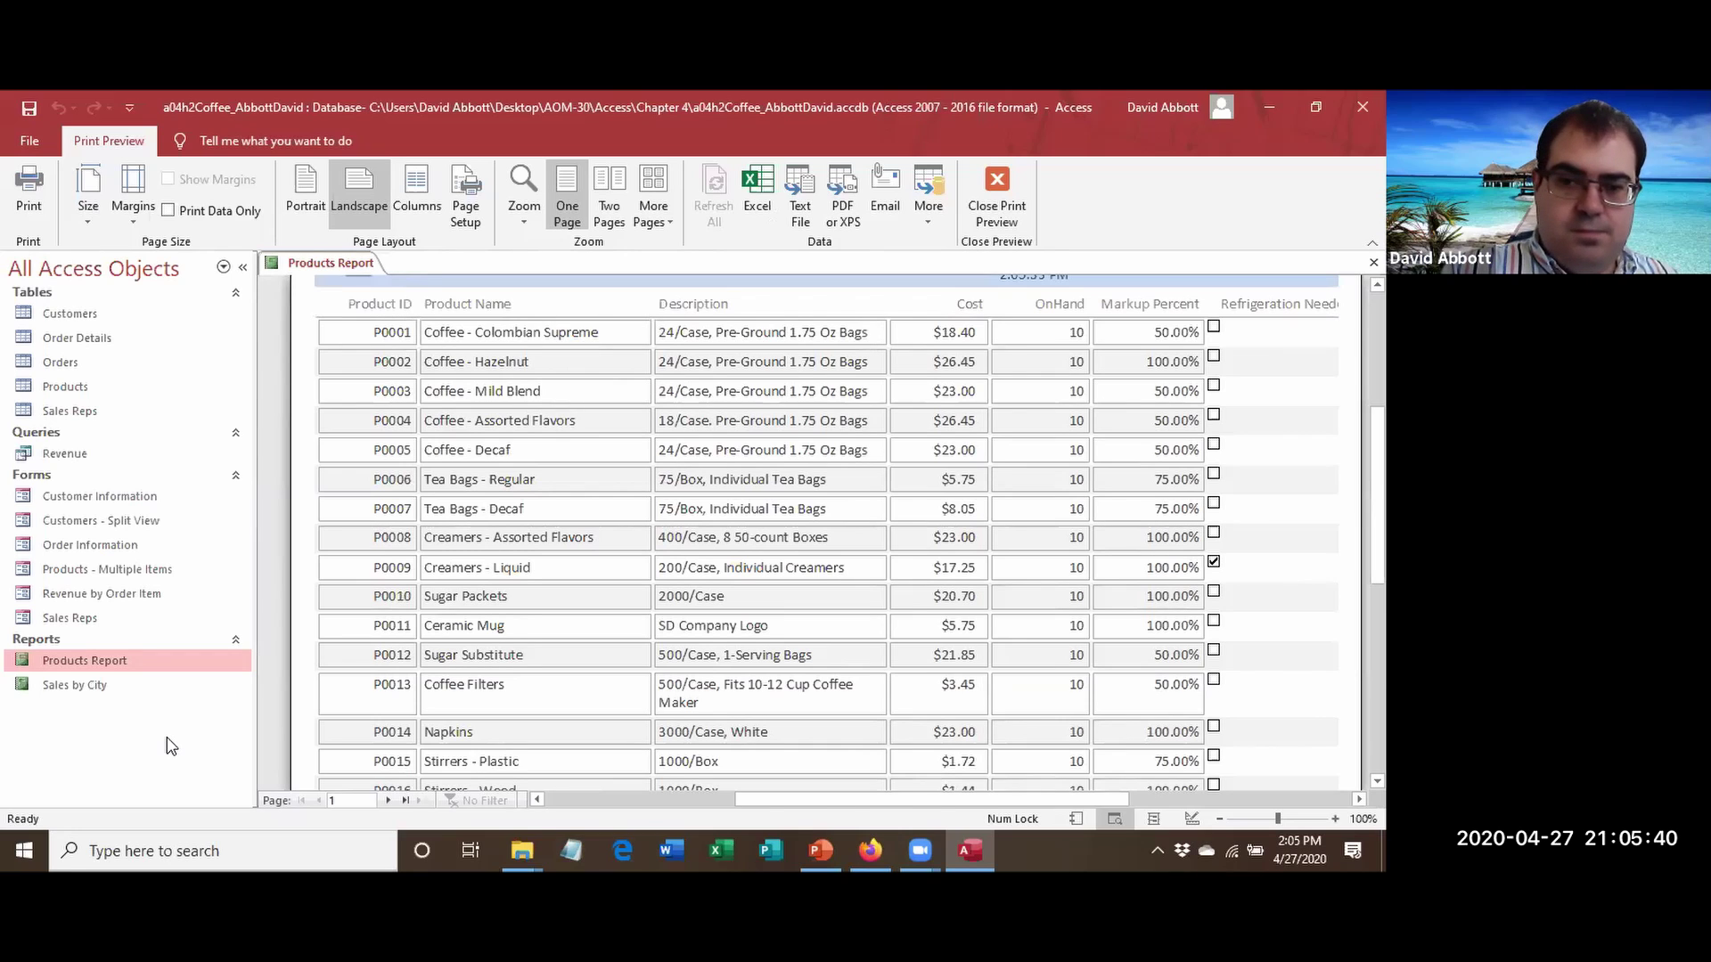
{"action": "left_click", "coordinate": [388, 800]}
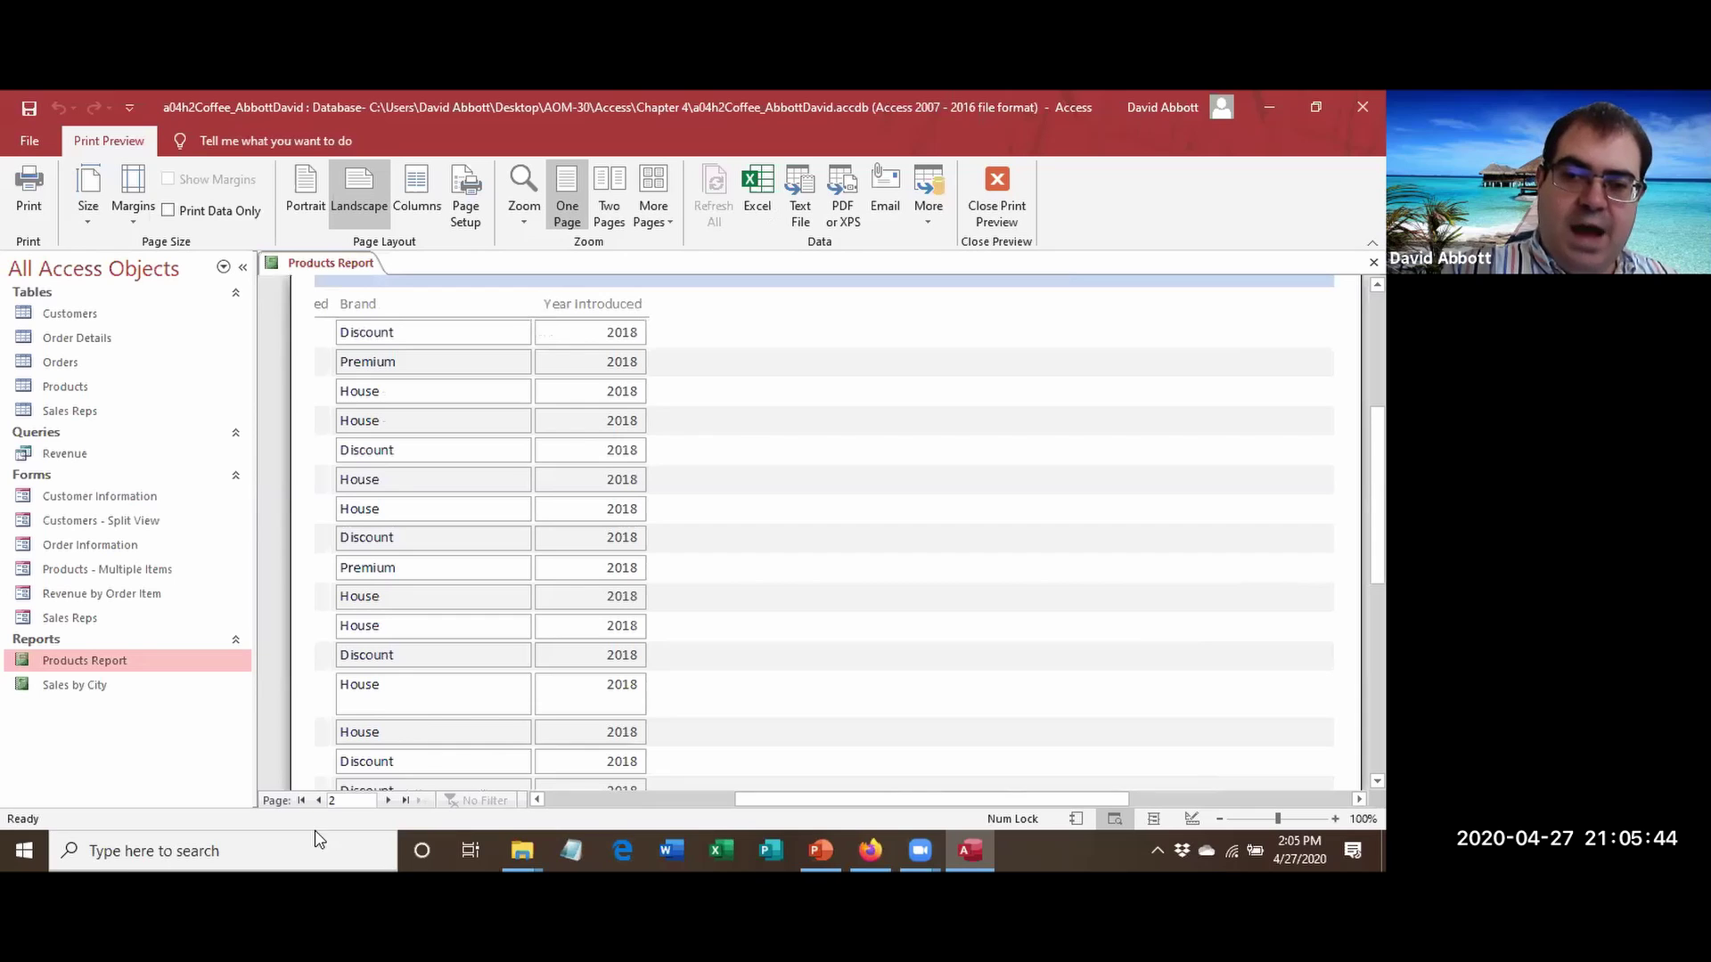
{"action": "left_click", "coordinate": [319, 800]}
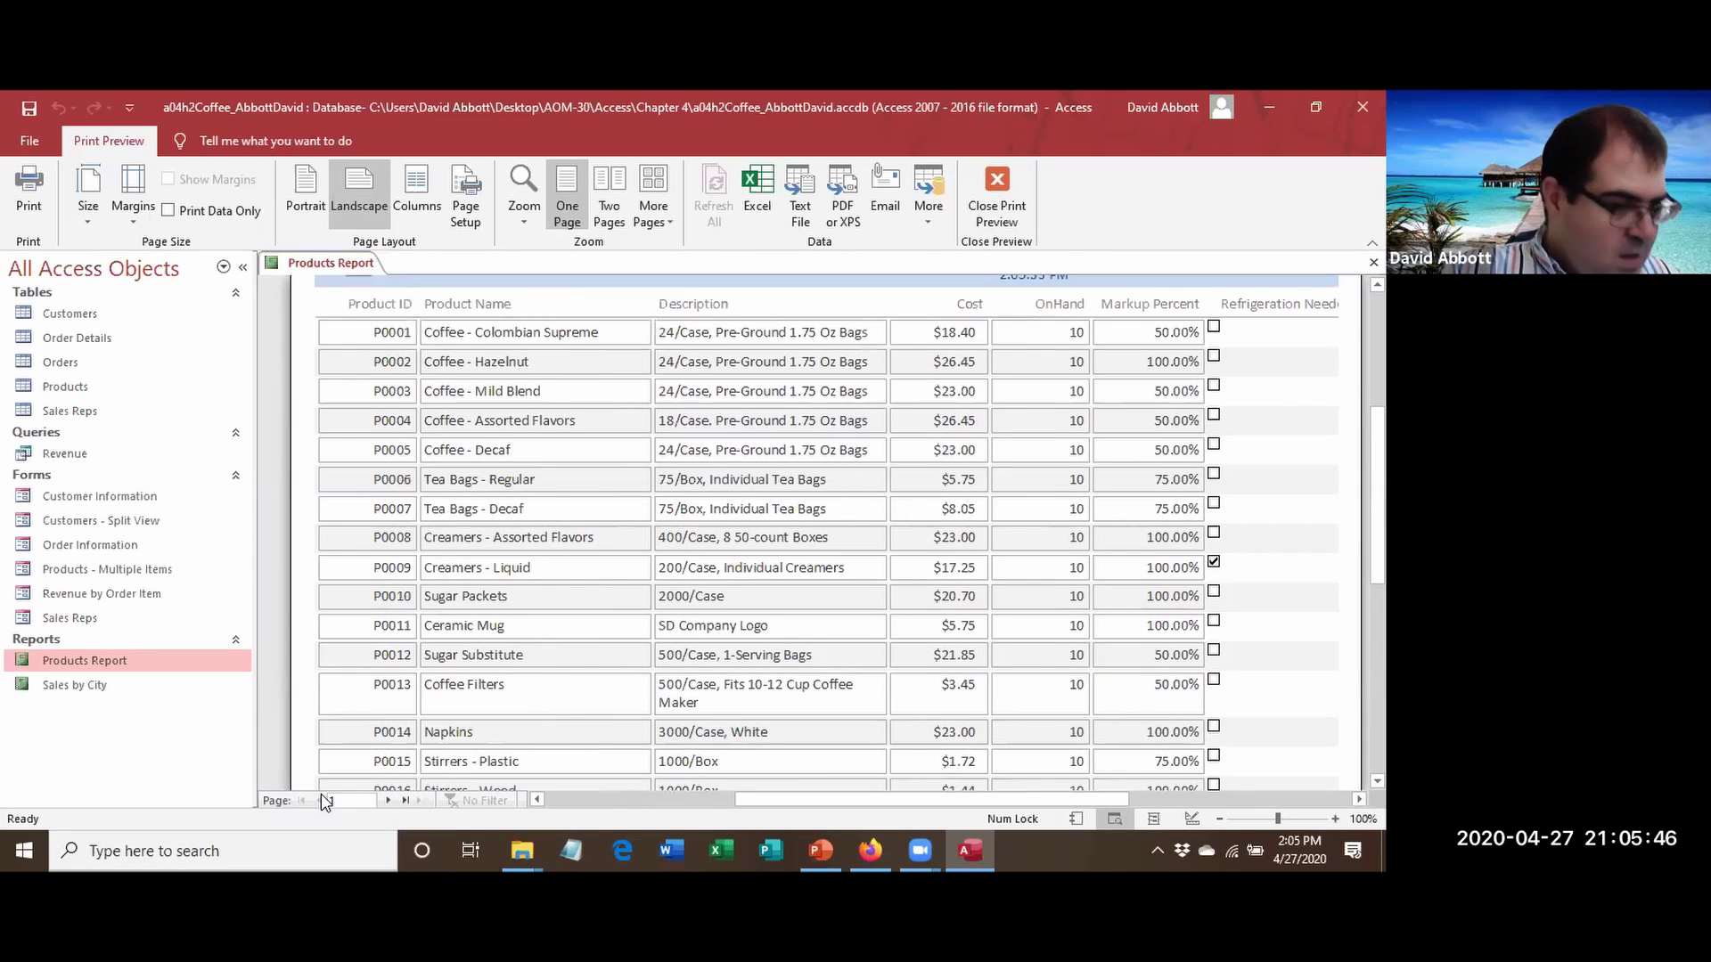
{"action": "left_click", "coordinate": [989, 213]}
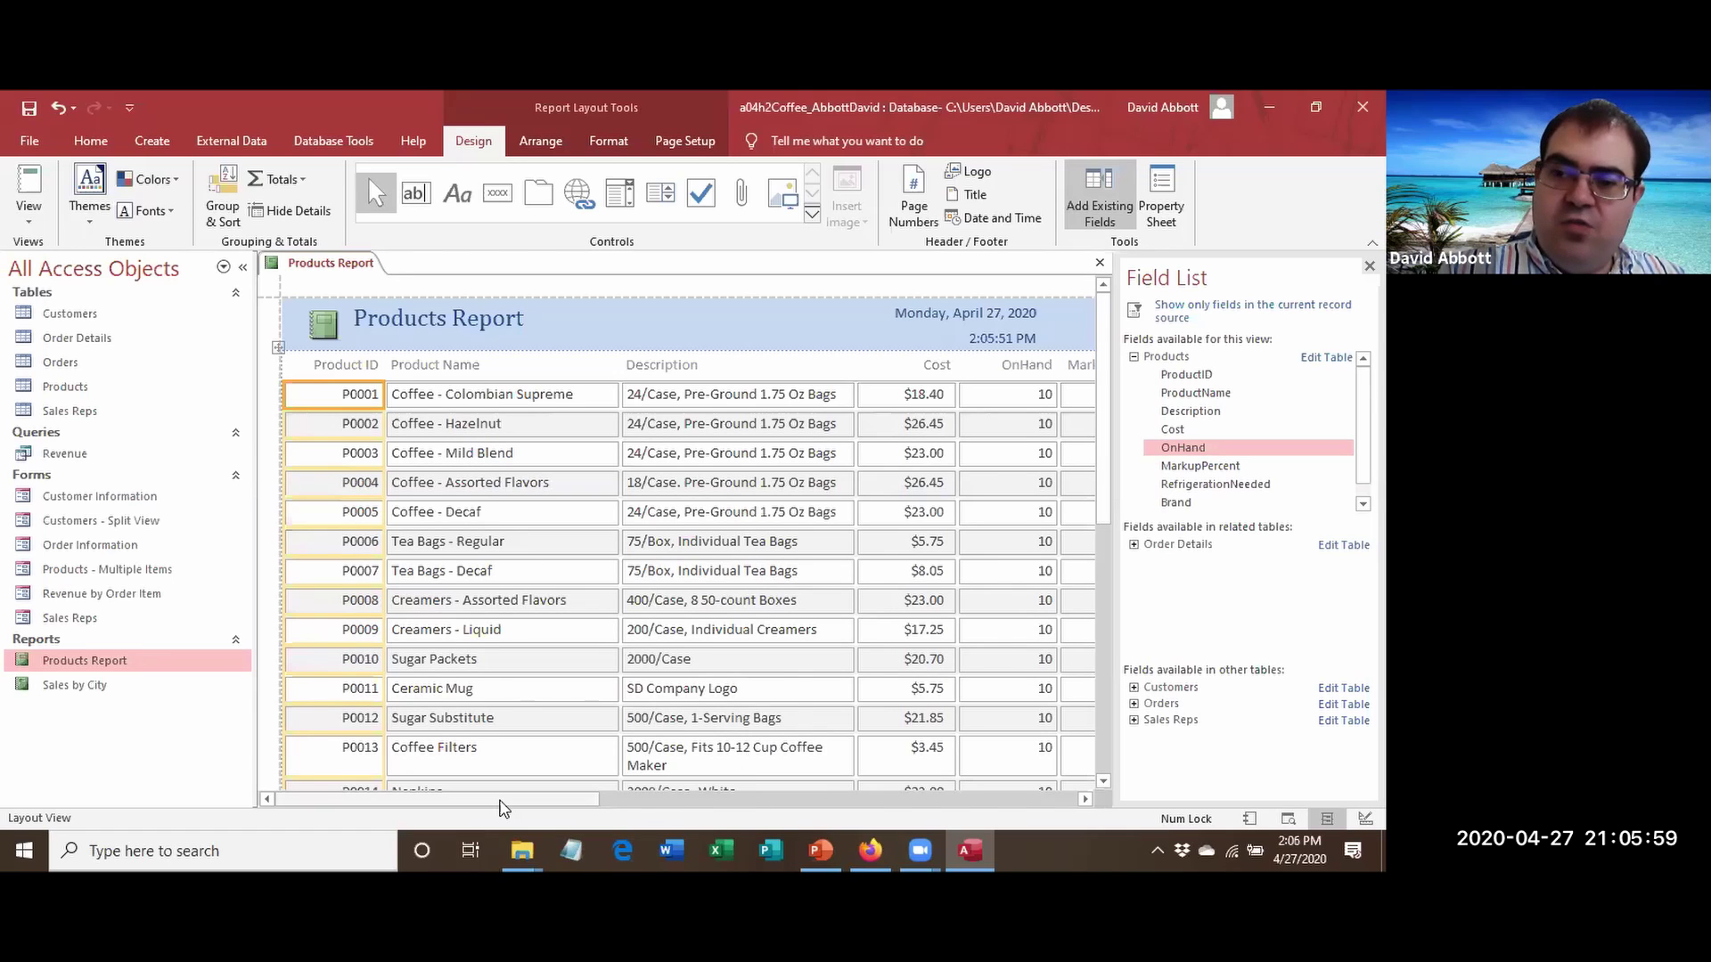
Delete the Year Introduced column so Brand becomes the report's last column.
{"action": "left_click_drag", "start_coordinate": [505, 799], "coordinate": [775, 796]}
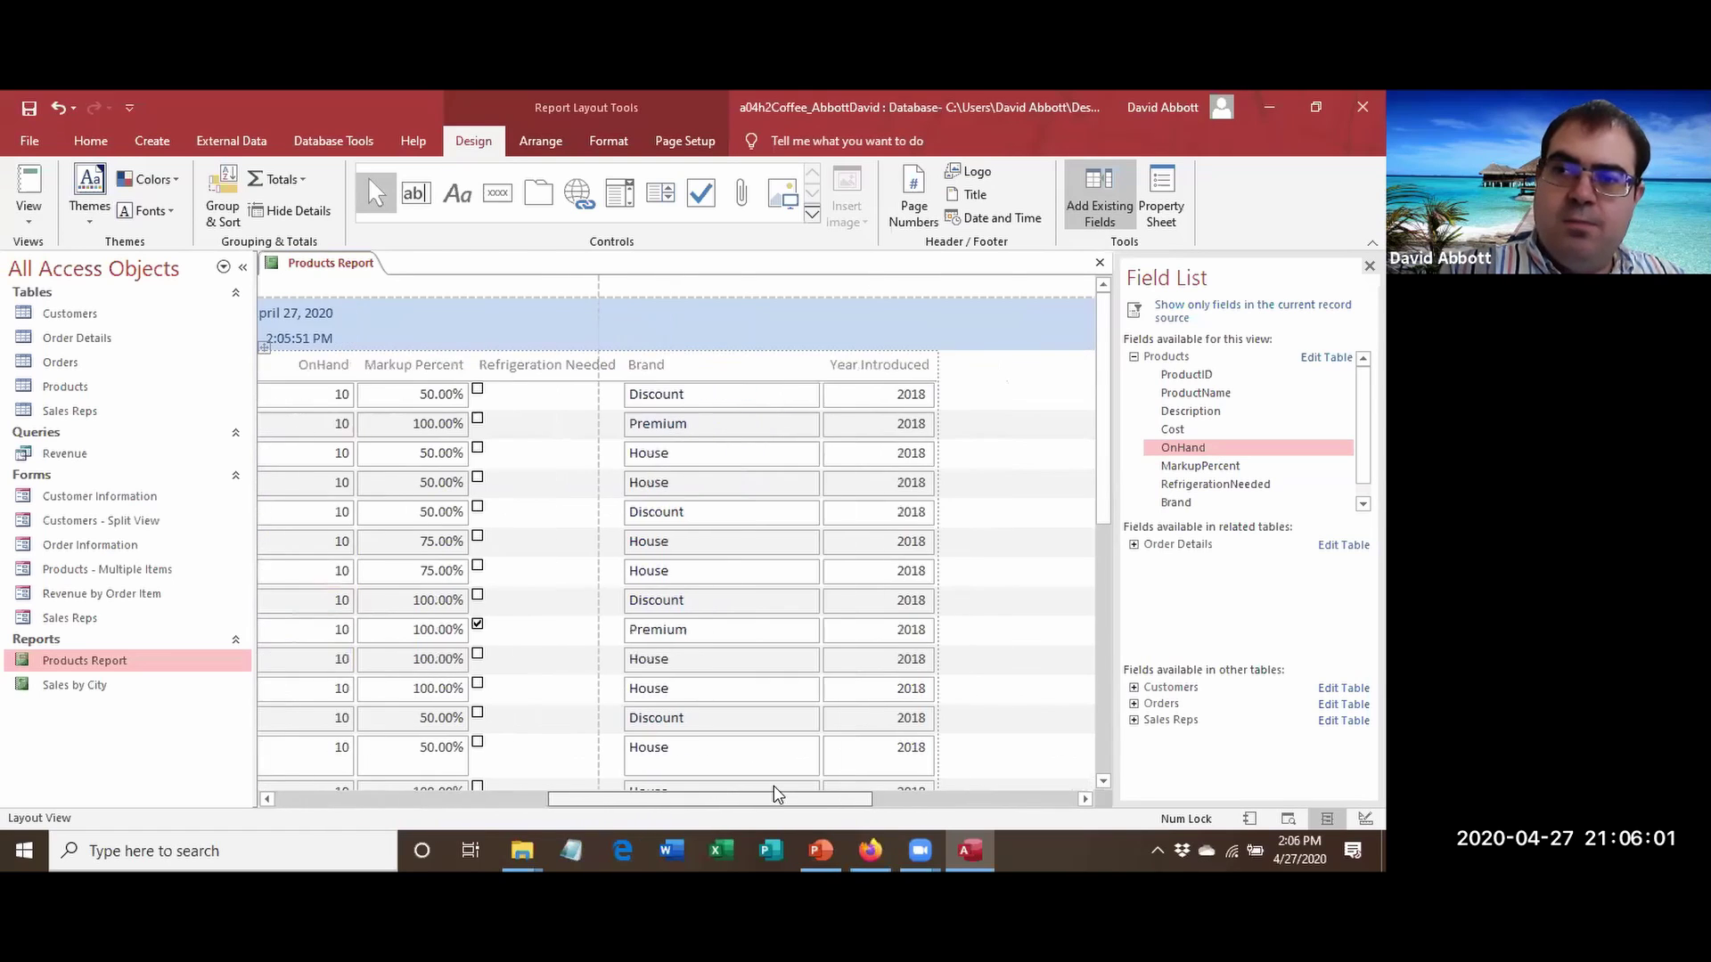
{"action": "left_click", "coordinate": [849, 497]}
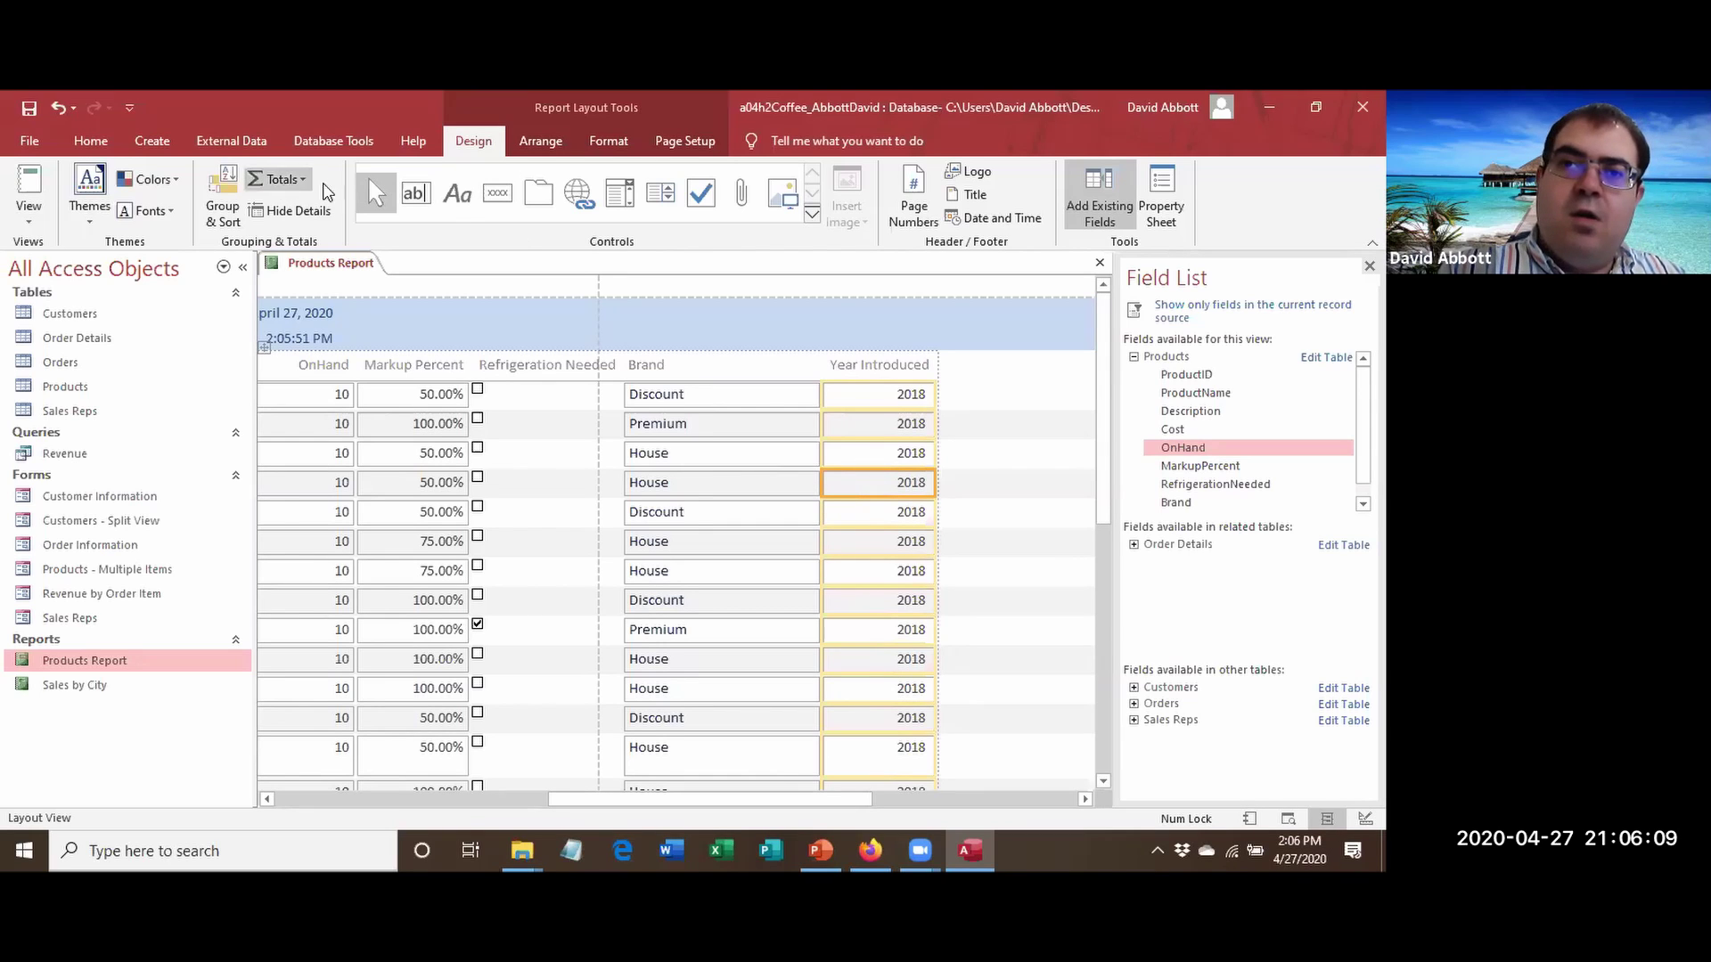
{"action": "left_click", "coordinate": [554, 142]}
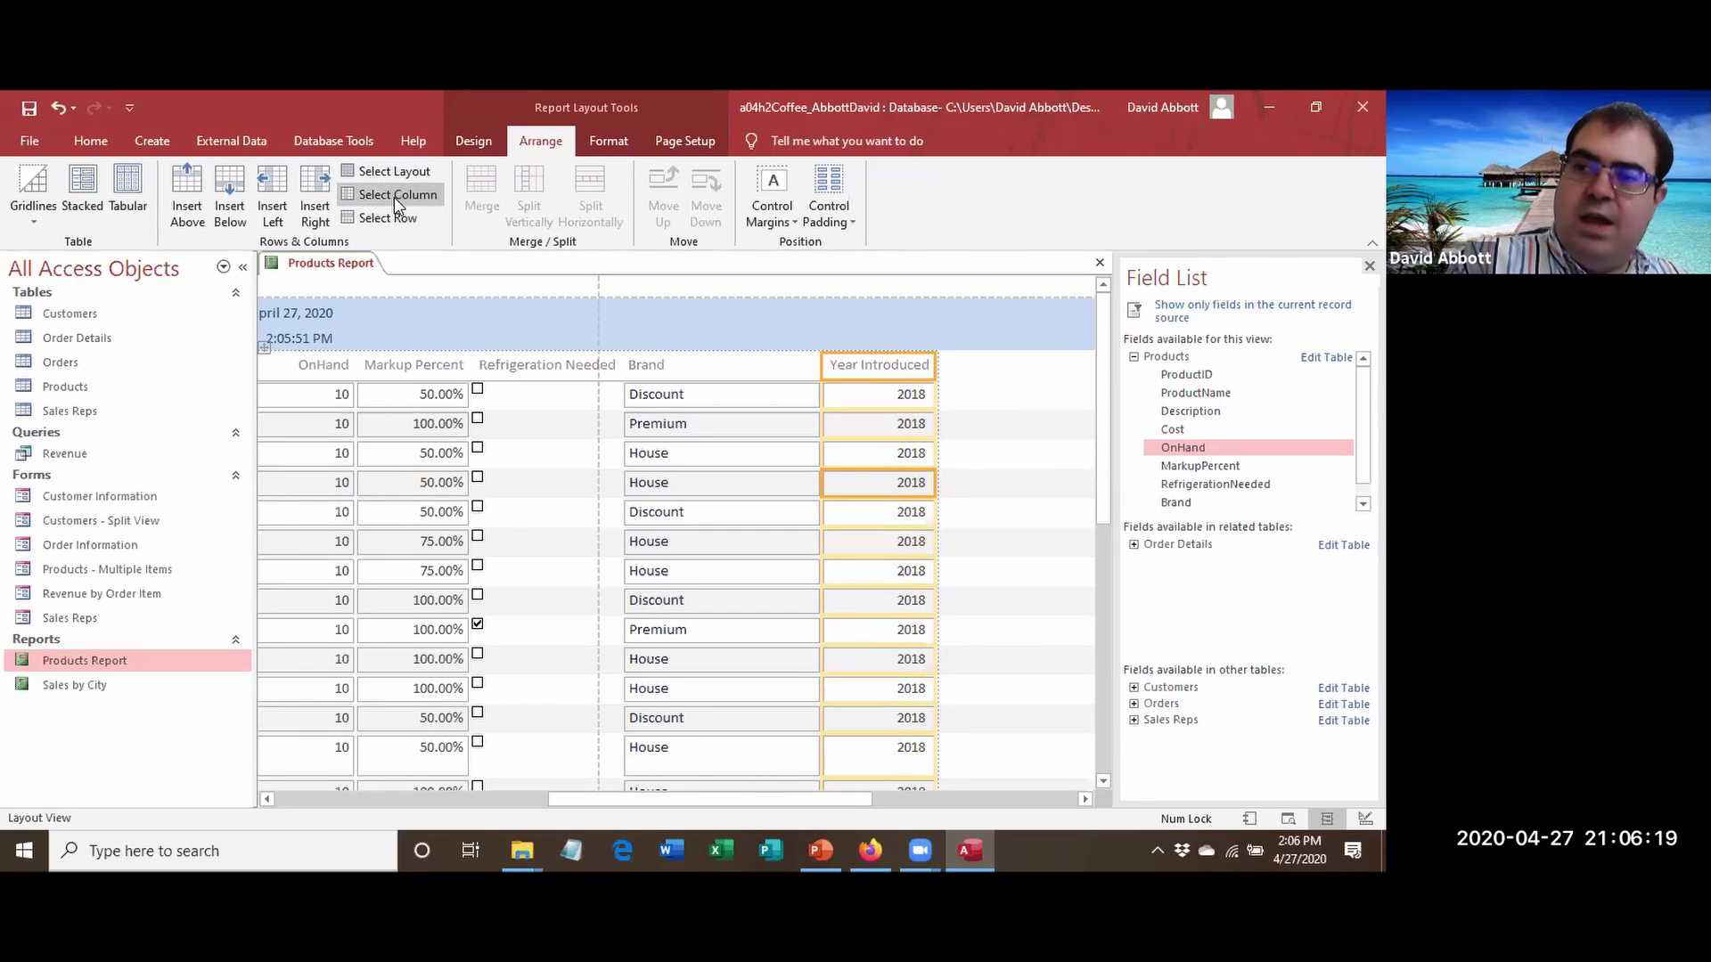
{"action": "key", "text": "Delete"}
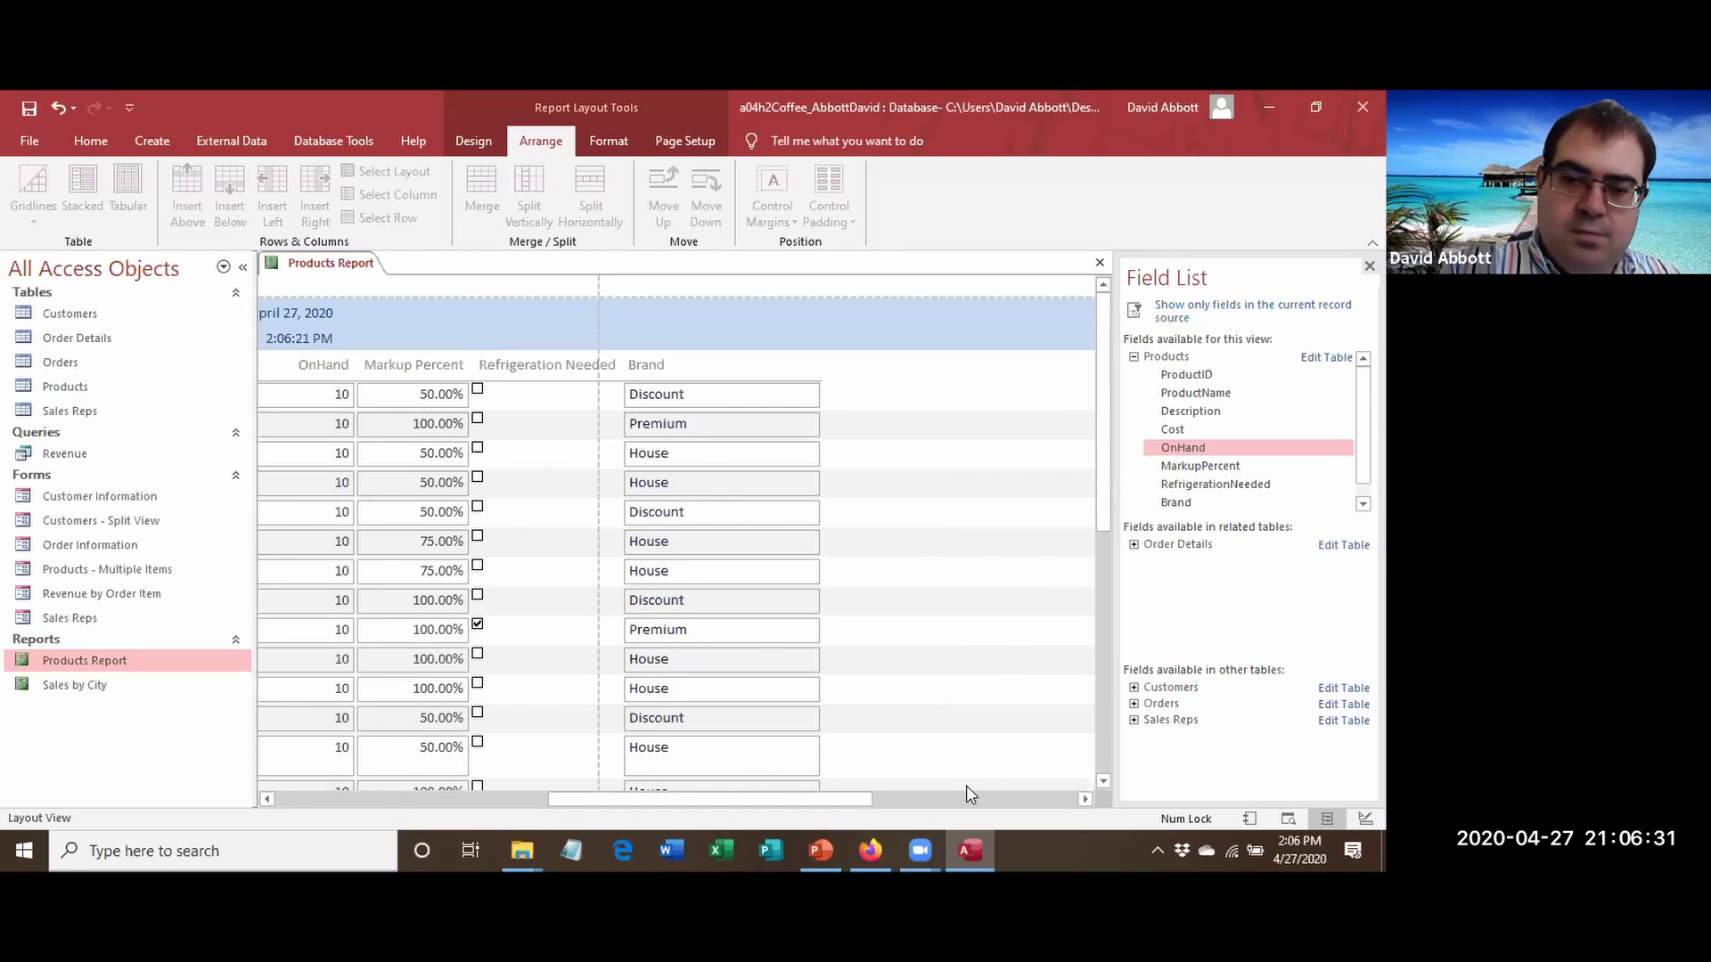
{"action": "left_click_drag", "start_coordinate": [687, 800], "coordinate": [398, 788]}
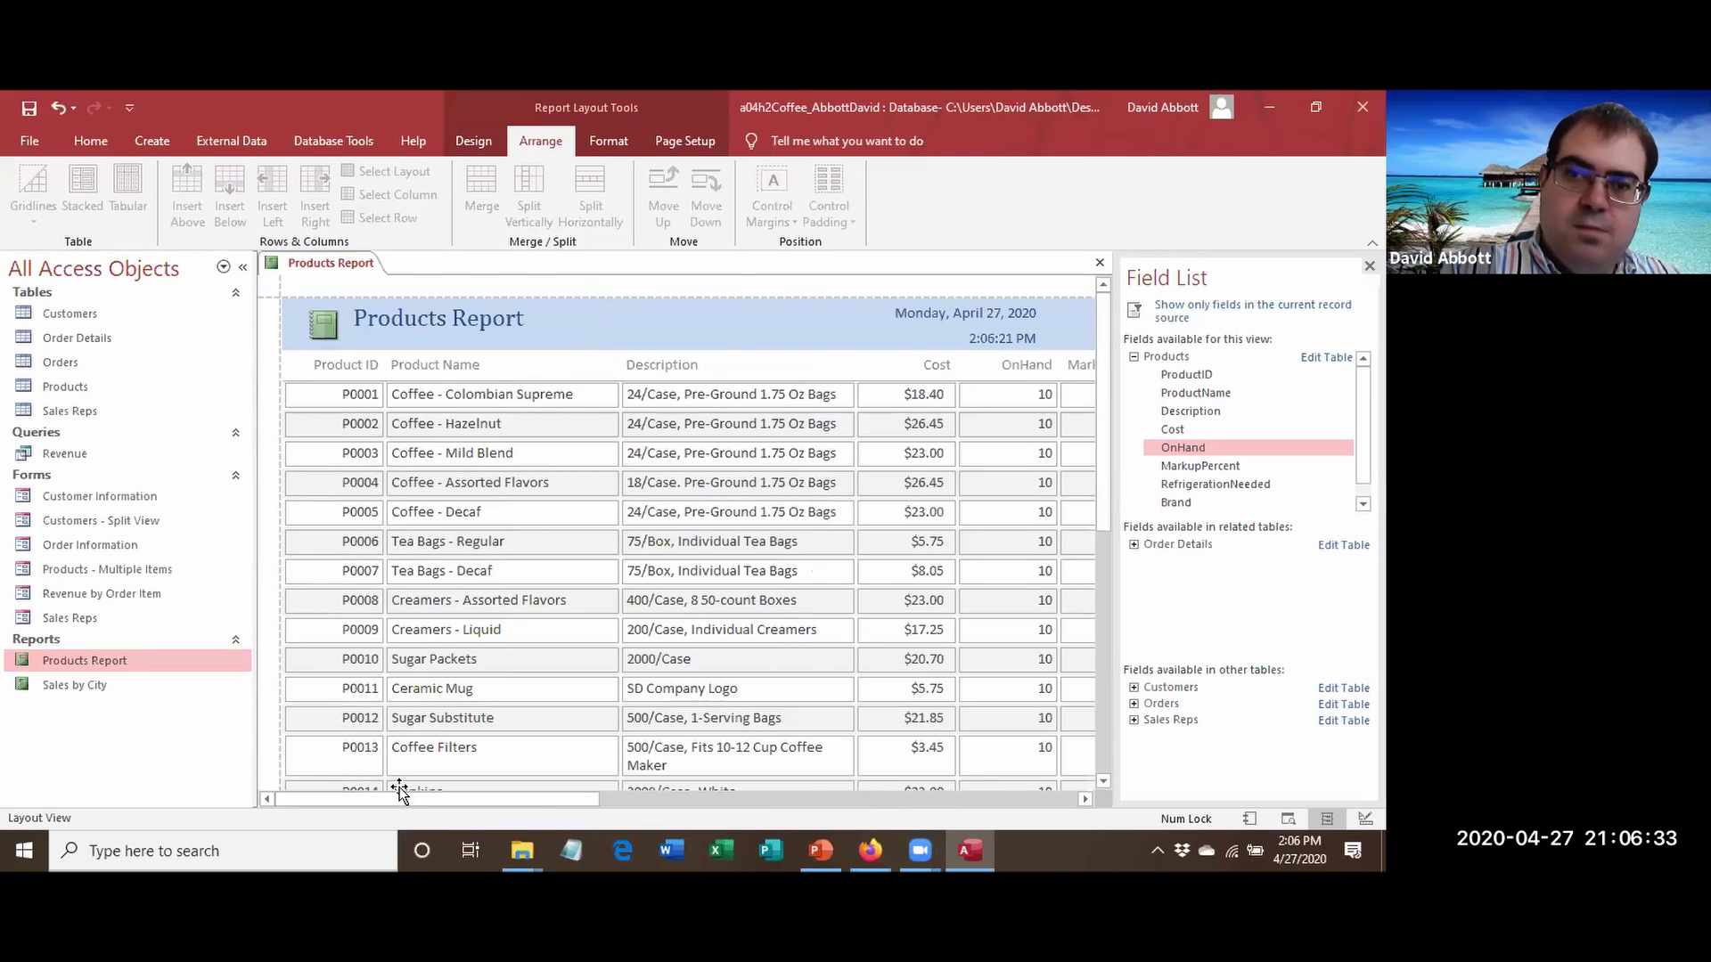
Narrow the Product ID column of the Products Report.
{"action": "left_click", "coordinate": [346, 362]}
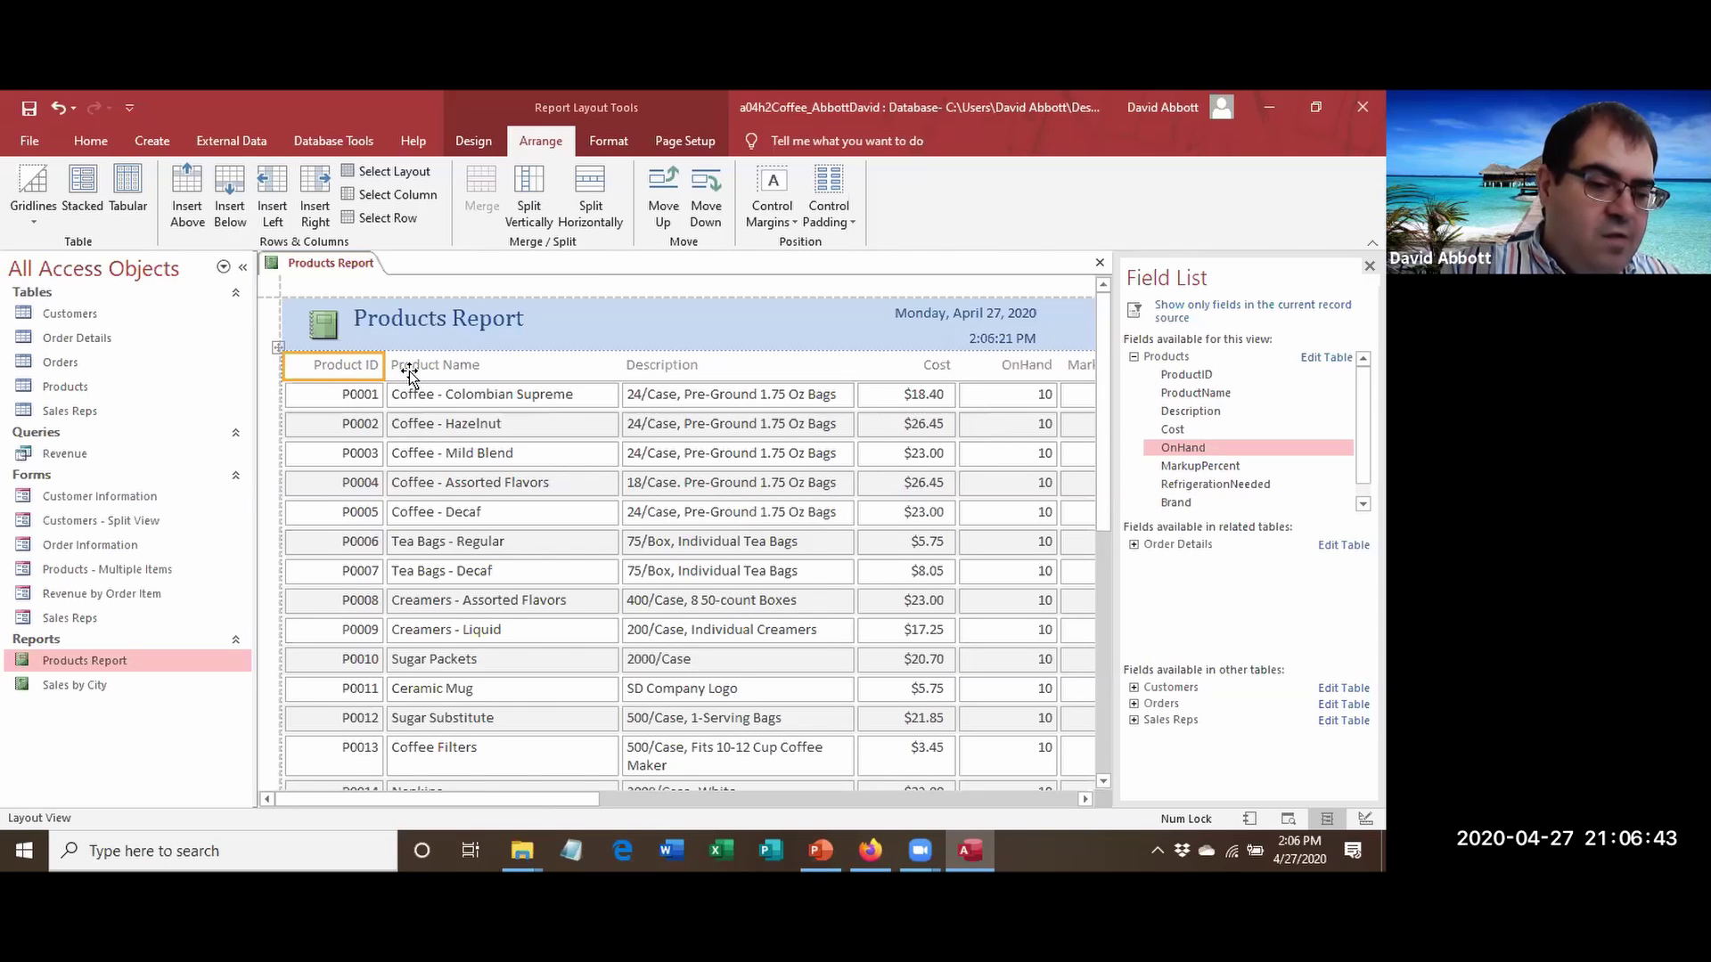
{"action": "mouse_move", "coordinate": [380, 372]}
{"action": "left_mouse_down"}
{"action": "mouse_move", "coordinate": [327, 371]}
{"action": "mouse_move", "coordinate": [358, 366]}
{"action": "left_mouse_up"}
{"action": "left_click", "coordinate": [433, 415]}
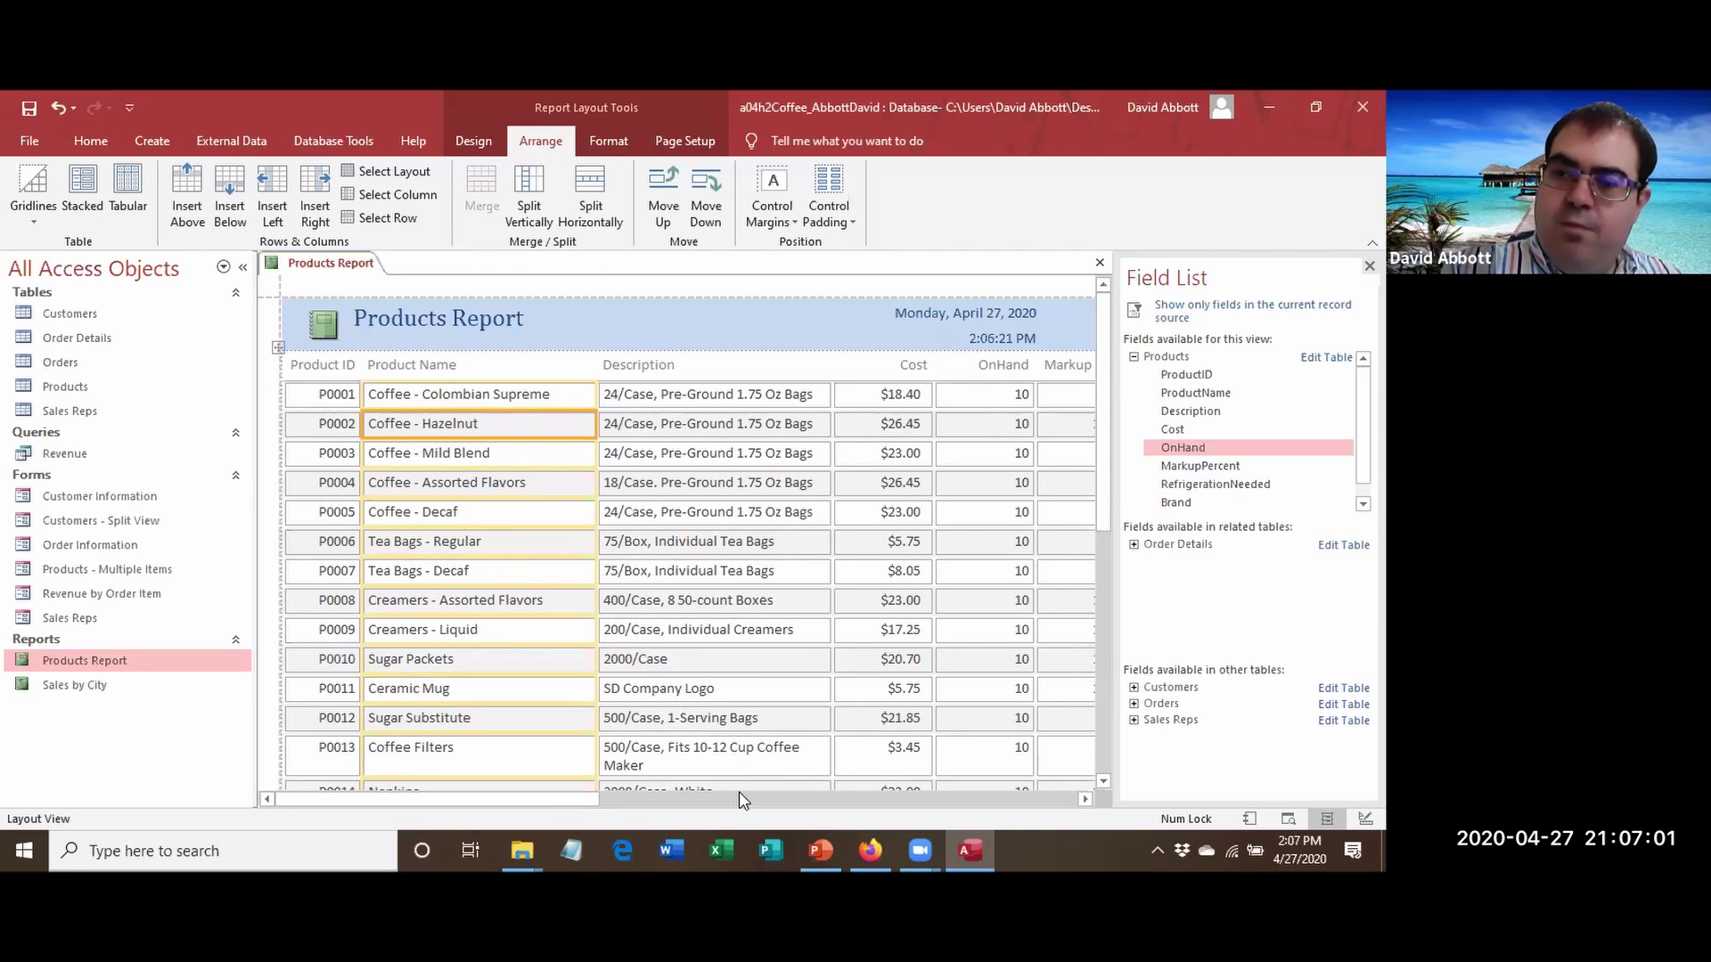
{"action": "left_click_drag", "start_coordinate": [515, 799], "coordinate": [661, 796]}
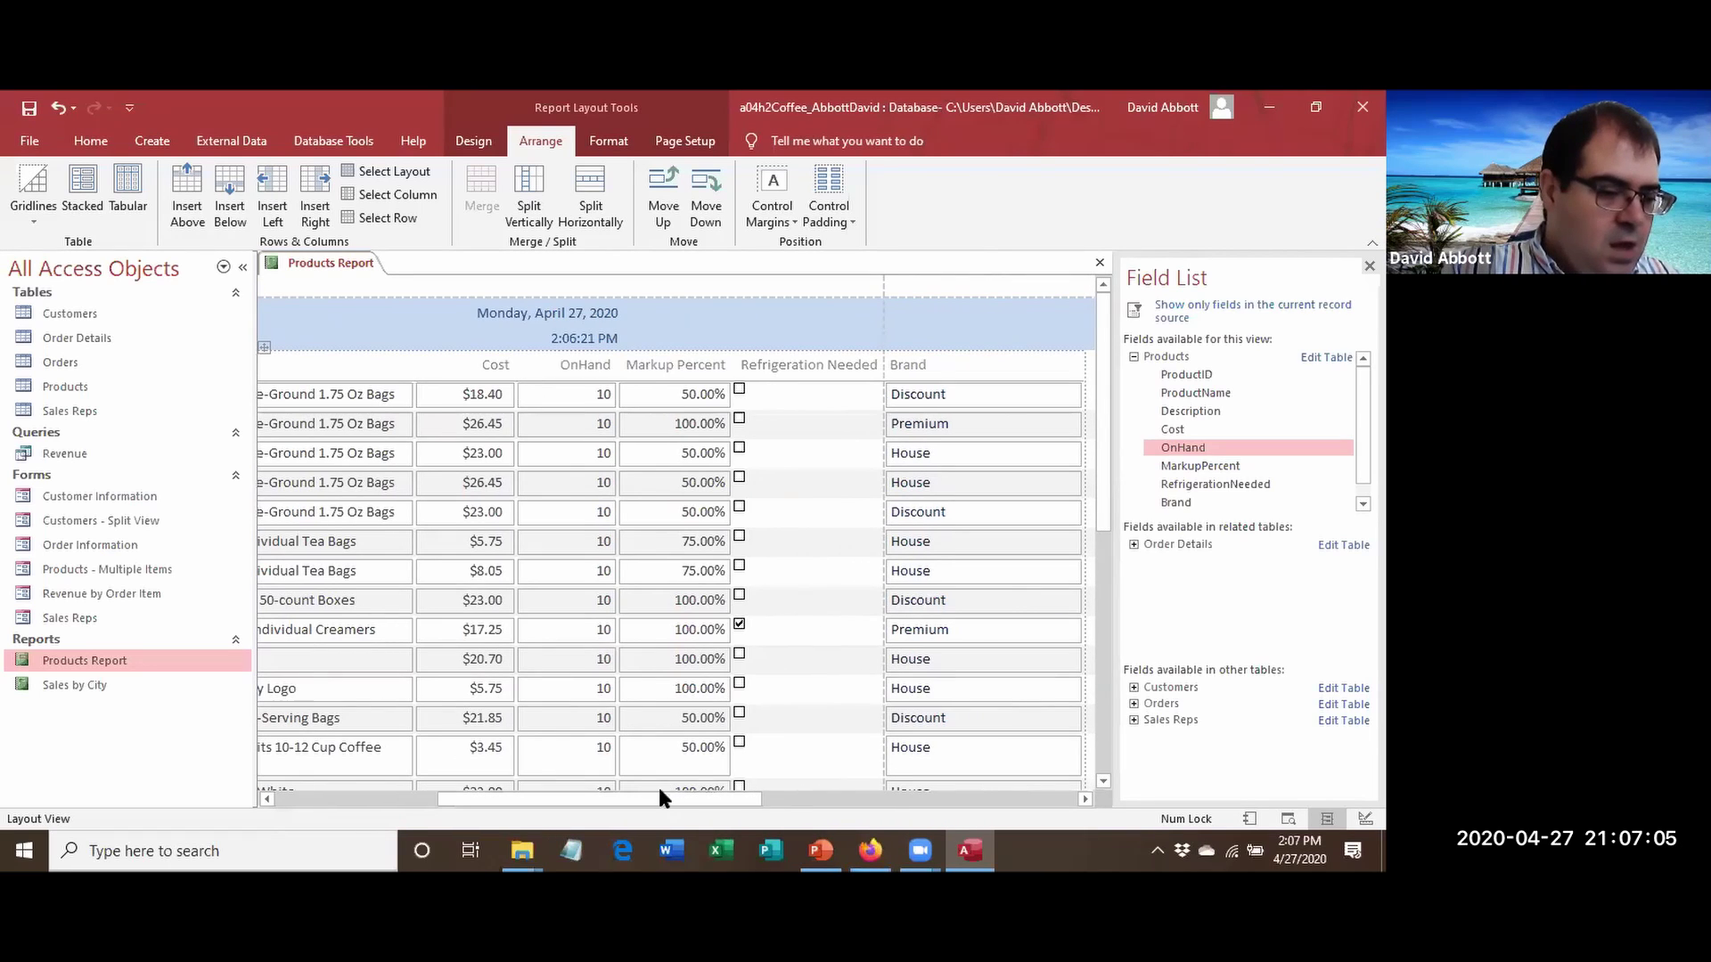
Rename the Refrigeration Needed heading to 'Refrig?' and narrow its column to fit the checkboxes.
{"action": "left_click", "coordinate": [787, 368]}
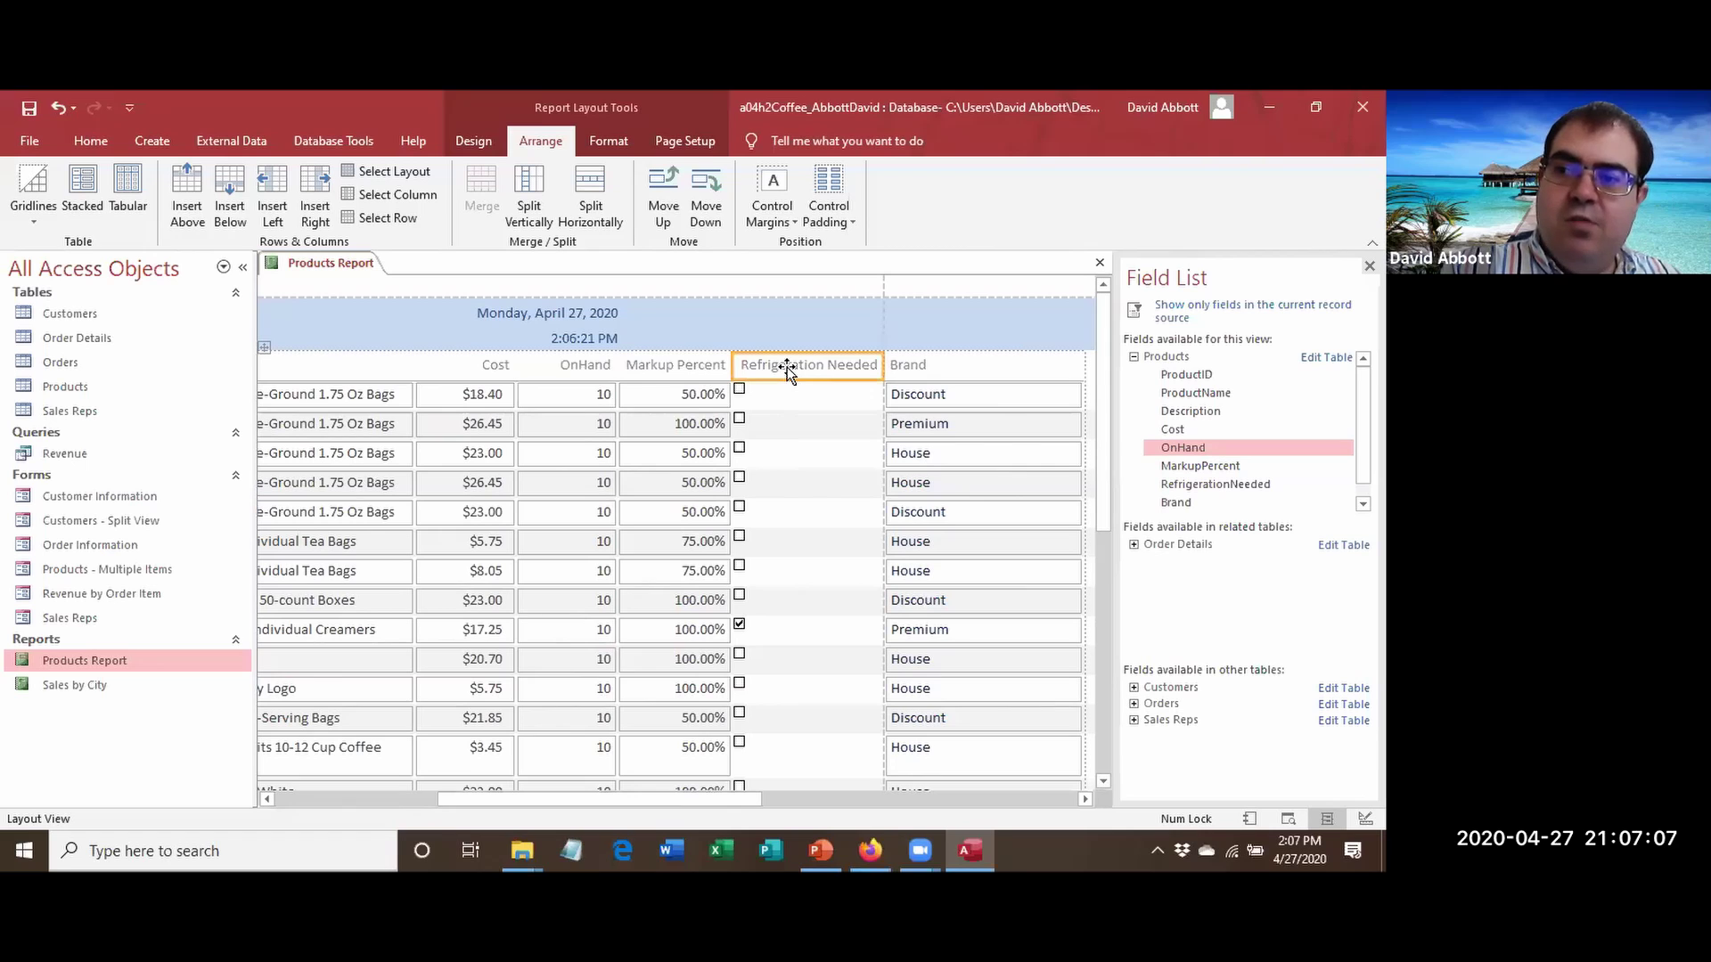
{"action": "double_click", "coordinate": [787, 367]}
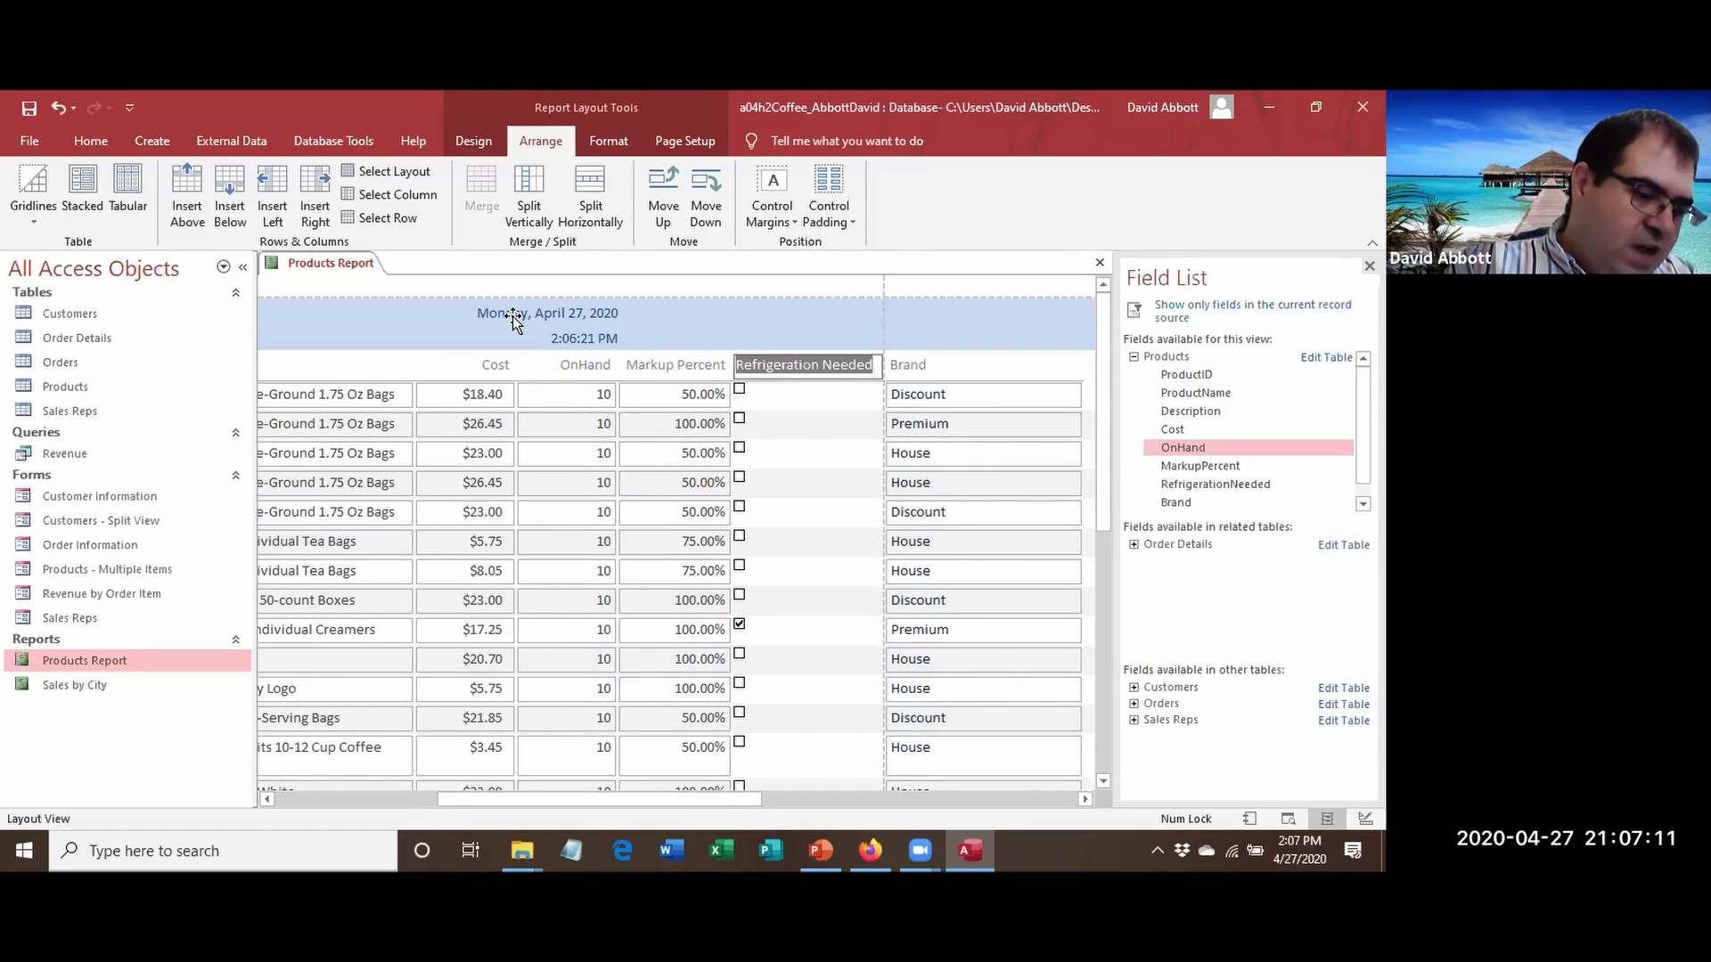
{"action": "type", "text": "Refrig?"}
{"action": "key", "text": "Return"}
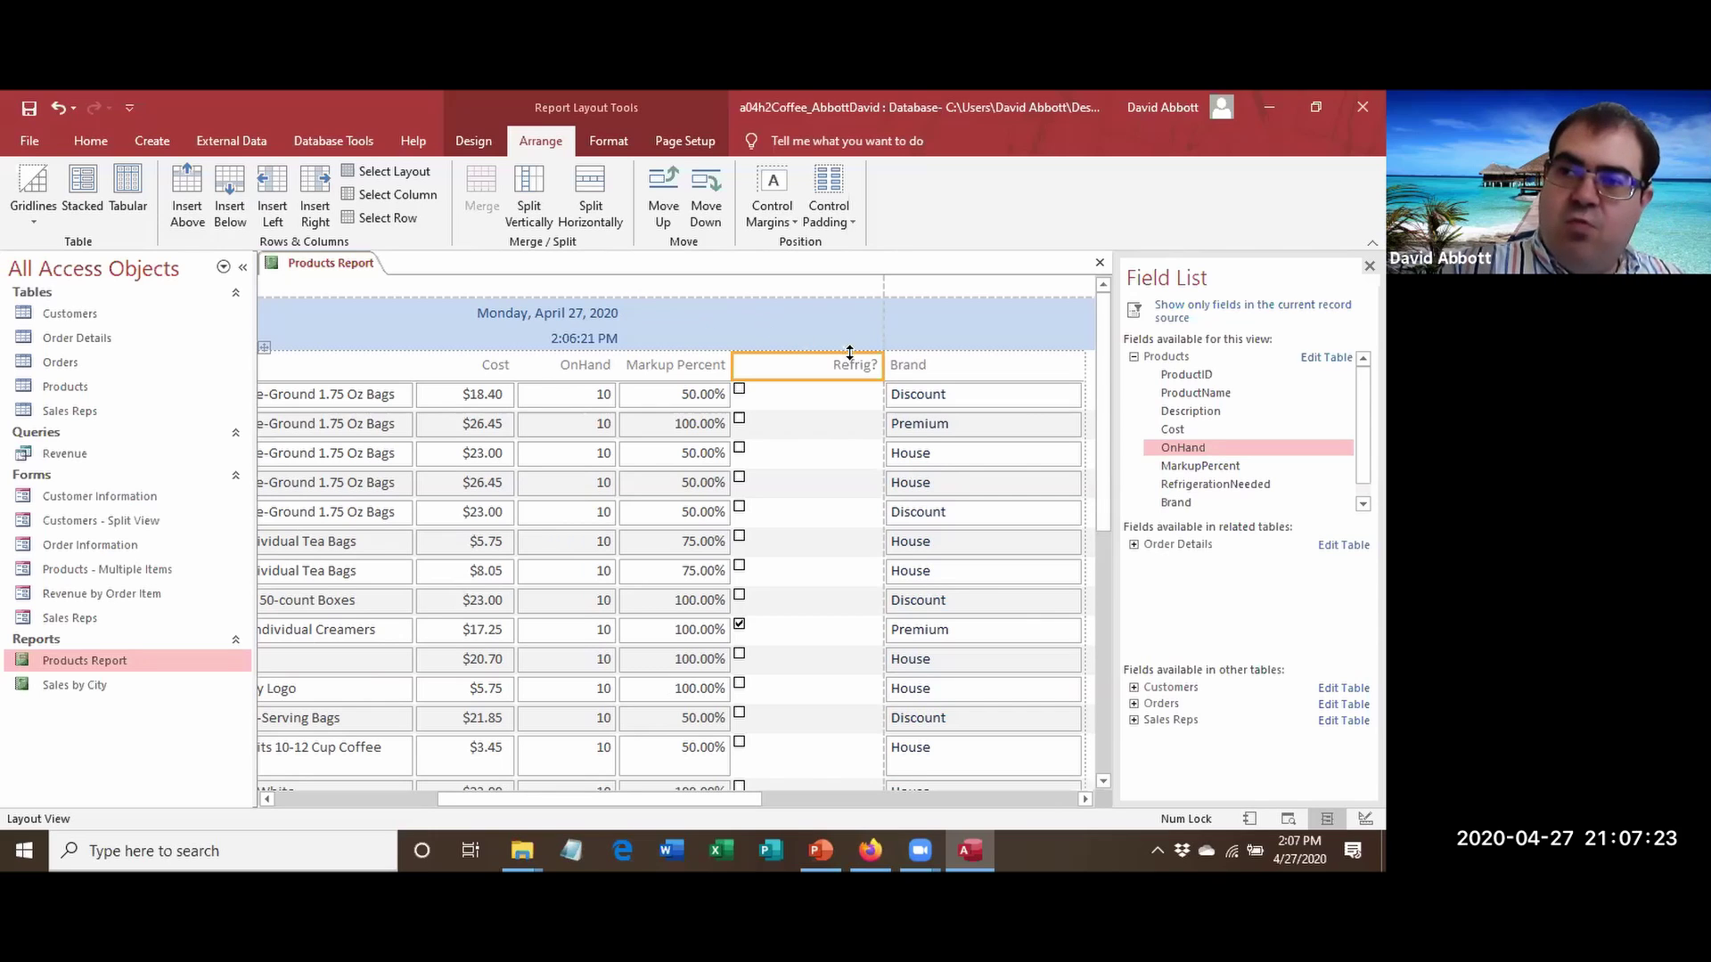
{"action": "left_click_drag", "start_coordinate": [885, 368], "coordinate": [788, 374]}
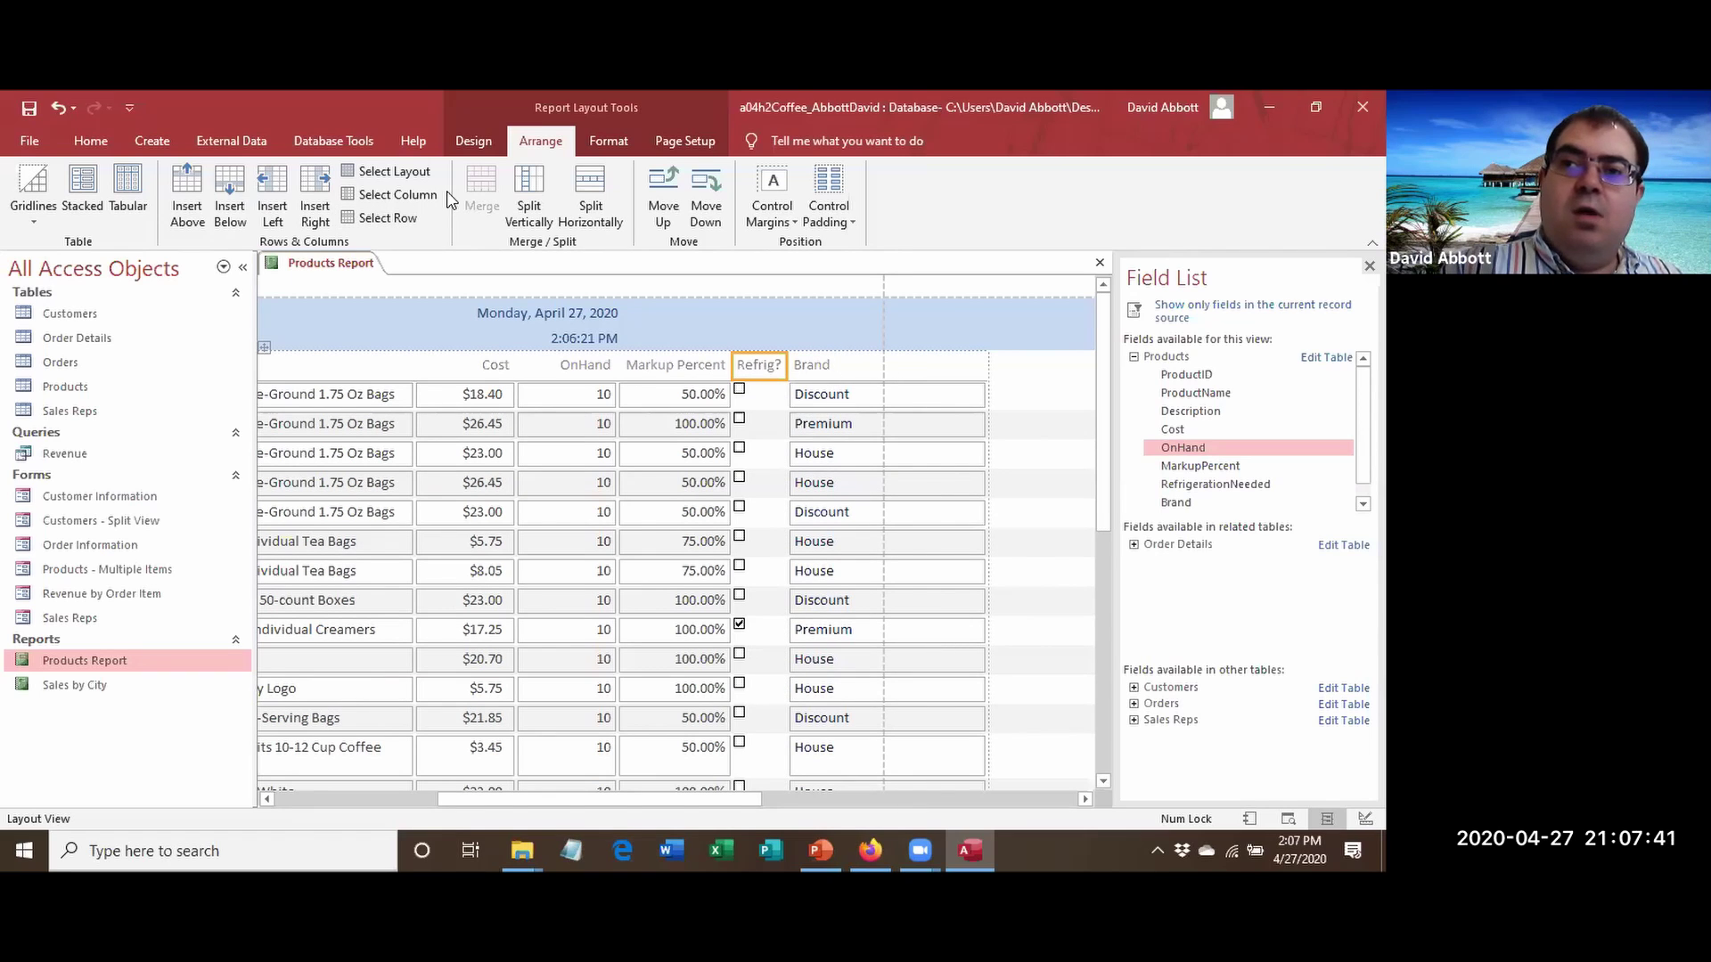
Apply the Organic theme from the Design Themes gallery to this report only.
{"action": "left_click", "coordinate": [495, 144]}
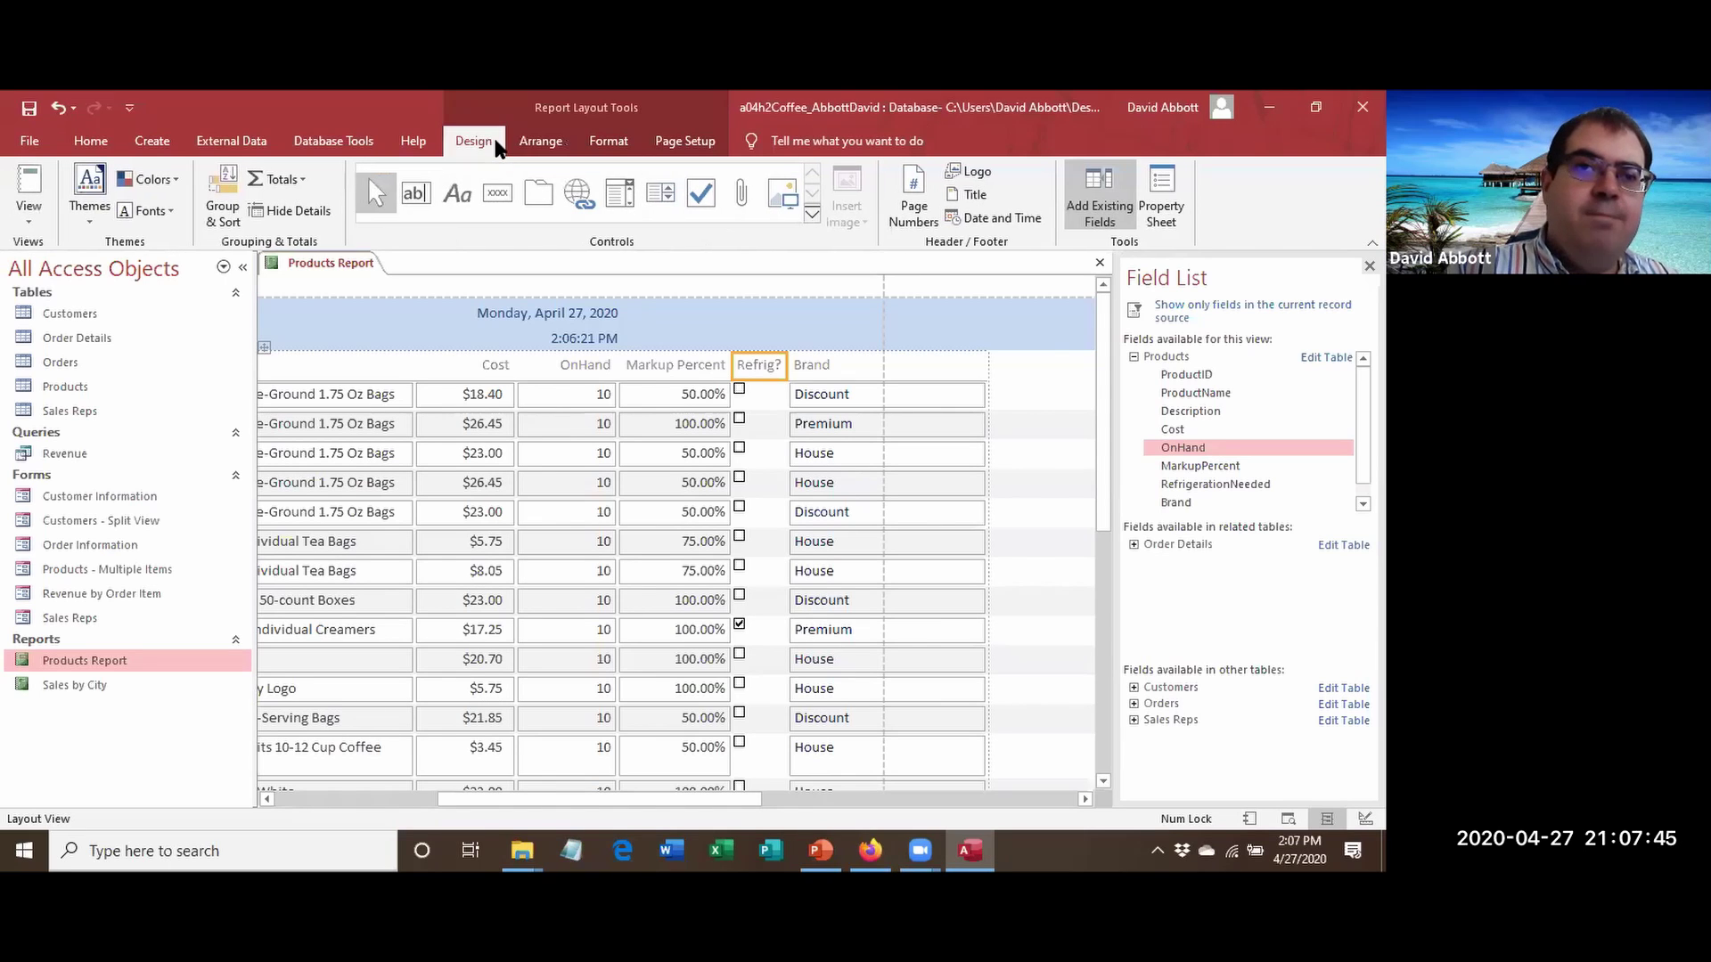
{"action": "left_click", "coordinate": [92, 211]}
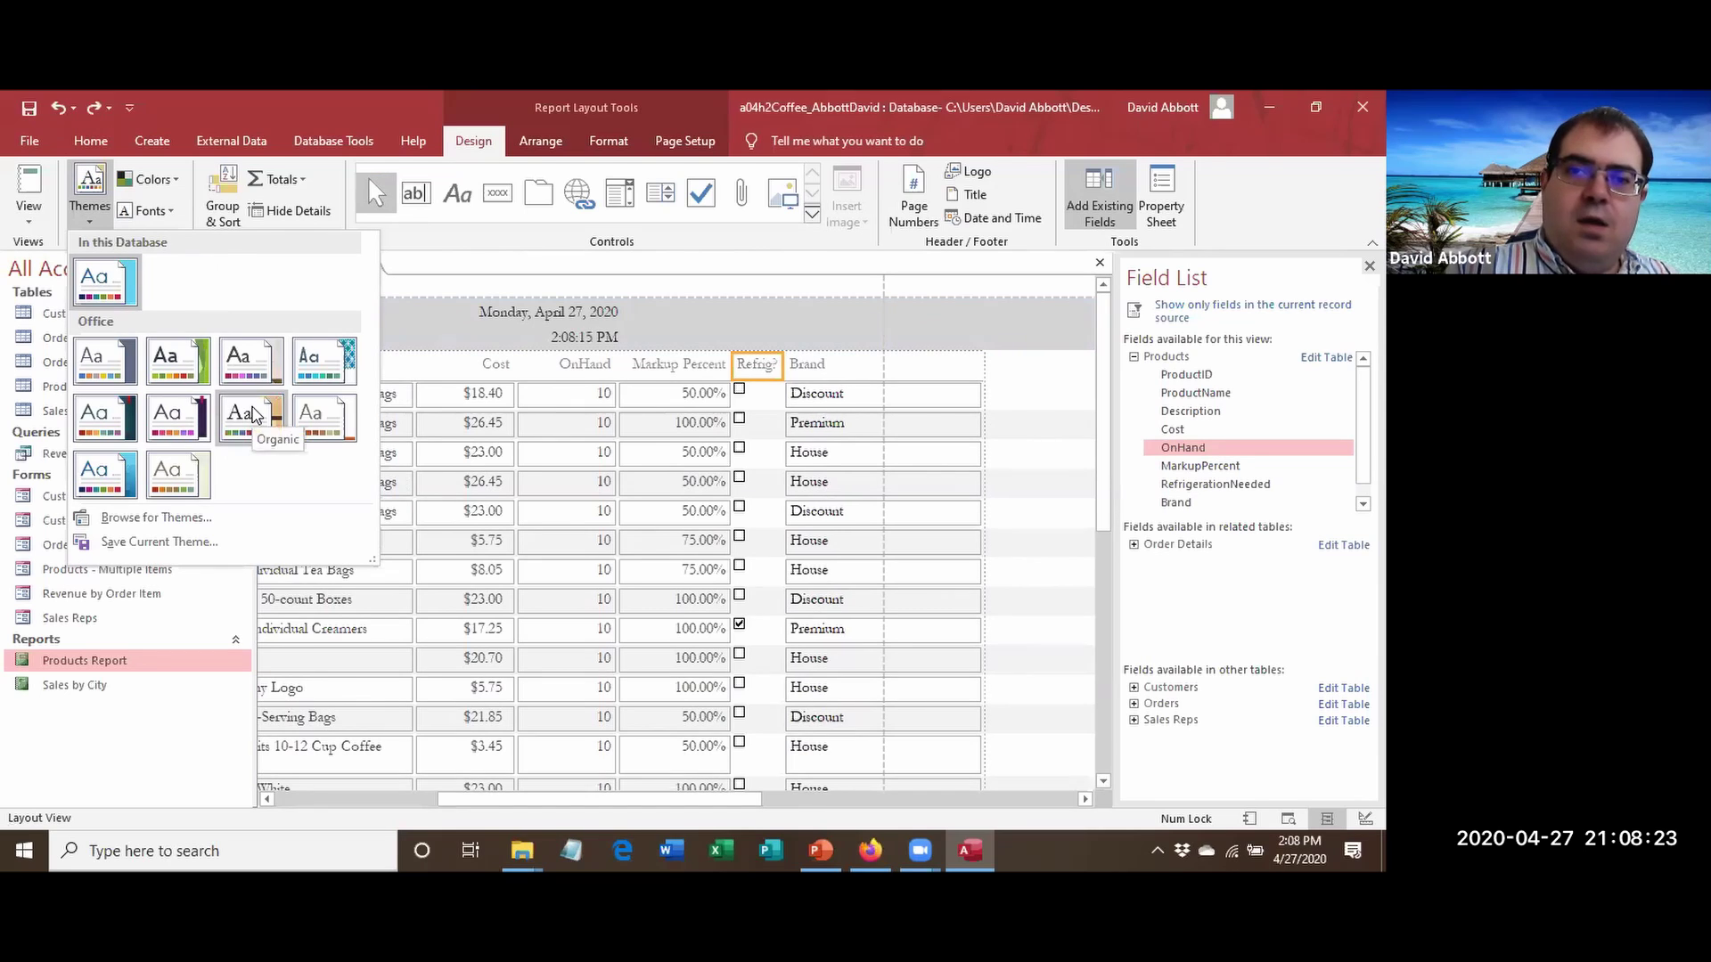
{"action": "right_click", "coordinate": [251, 412]}
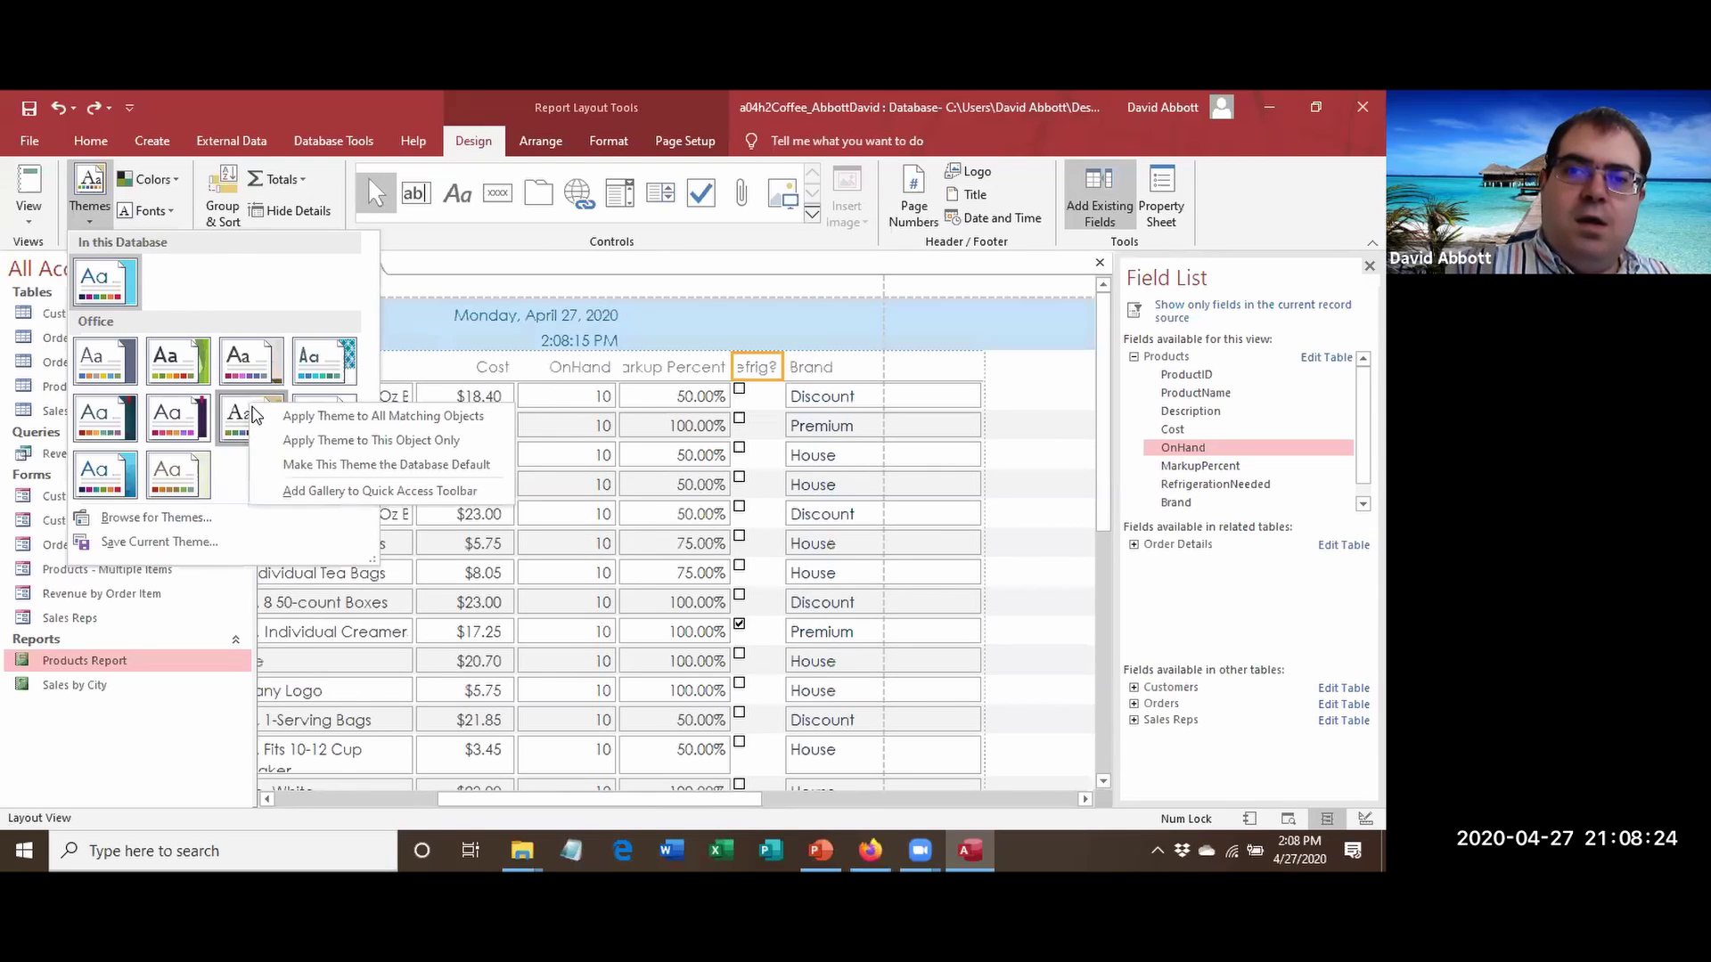
{"action": "left_click", "coordinate": [301, 446]}
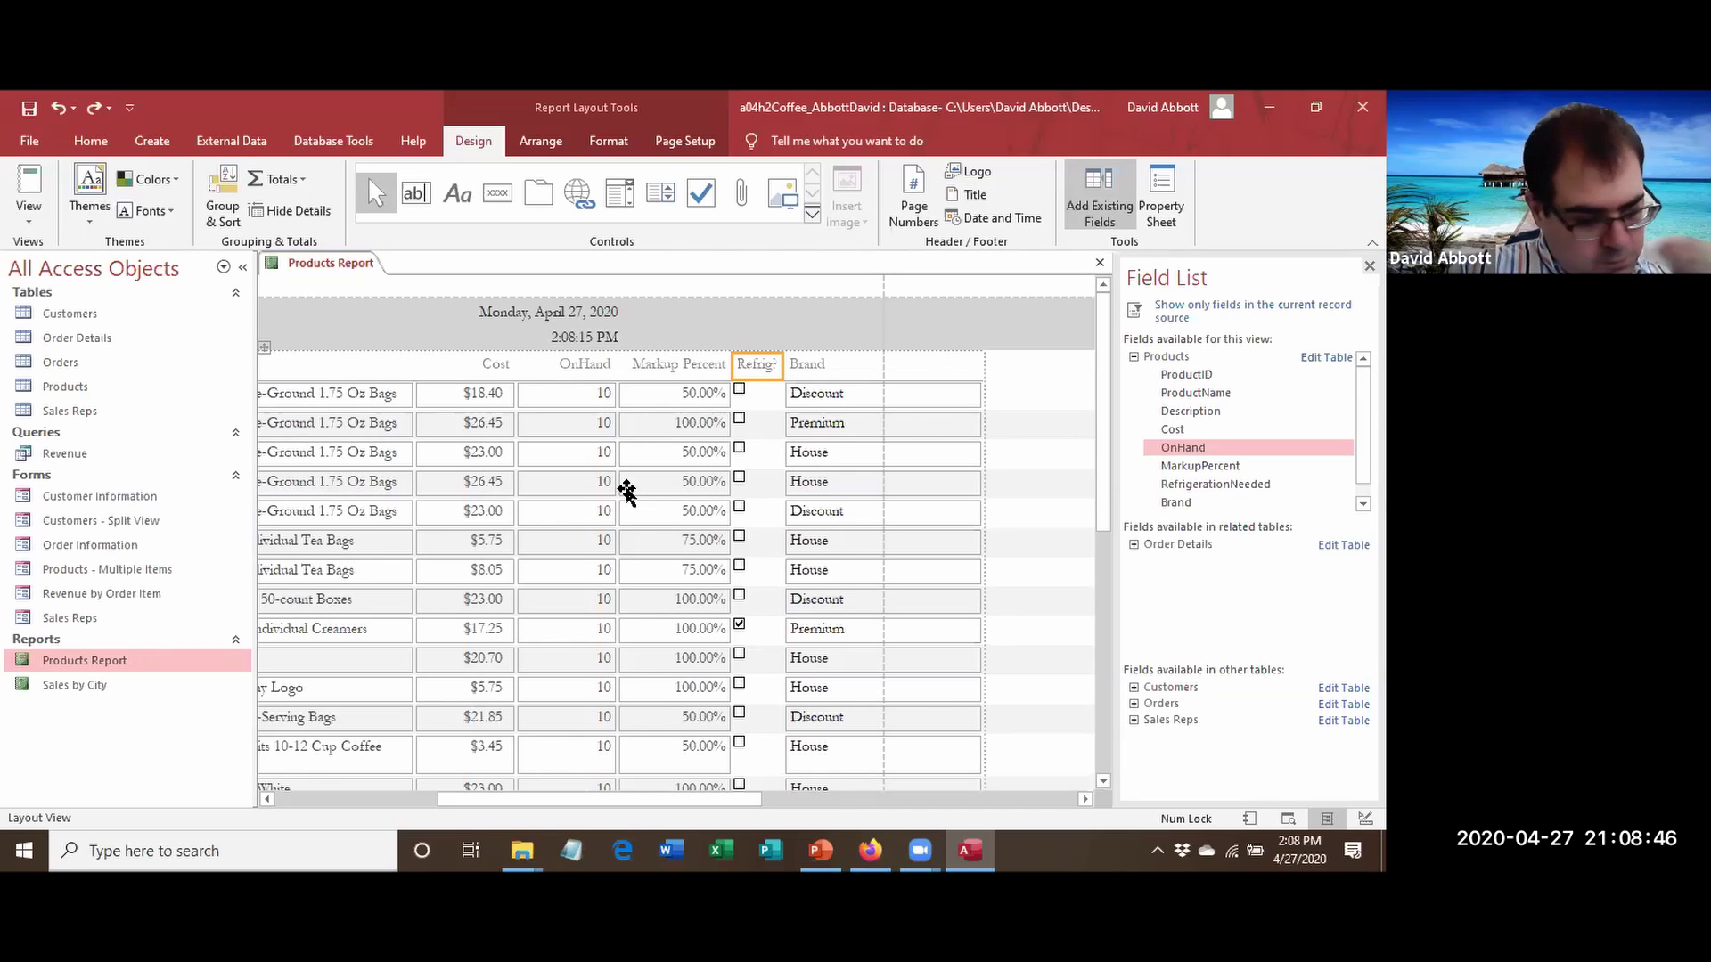
Save the current report as a new object named 'Products Organic' with Save Object As.
{"action": "left_click", "coordinate": [737, 309]}
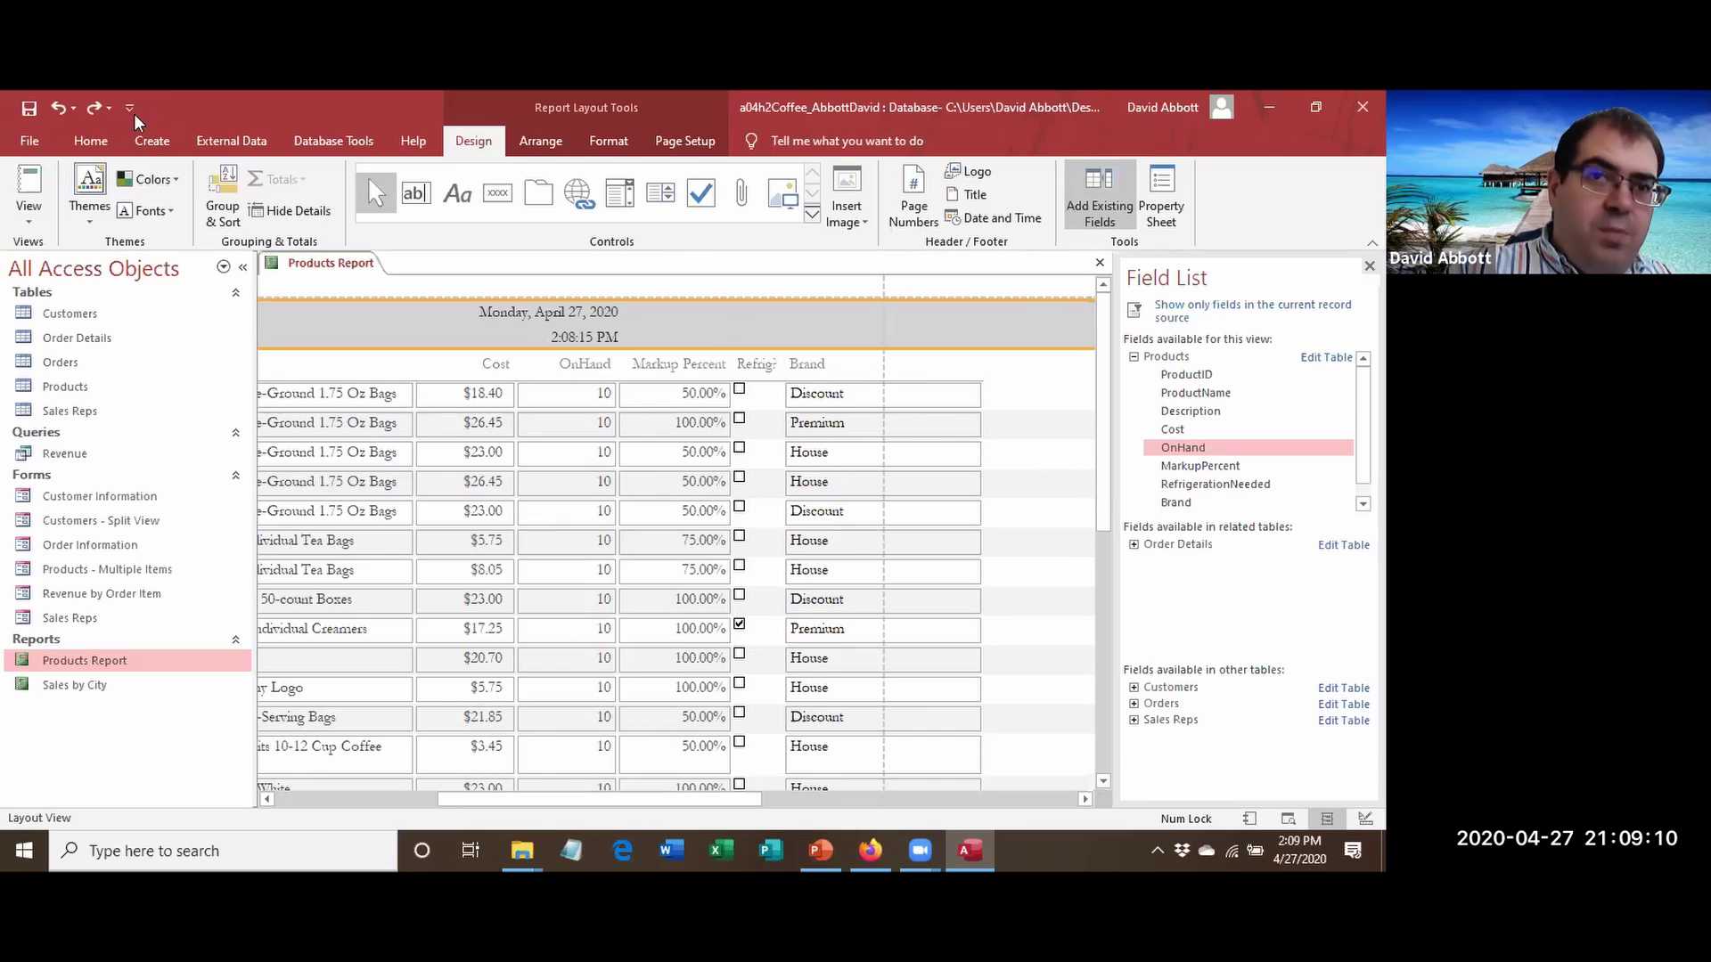
{"action": "left_click", "coordinate": [51, 146]}
{"action": "left_click", "coordinate": [50, 146]}
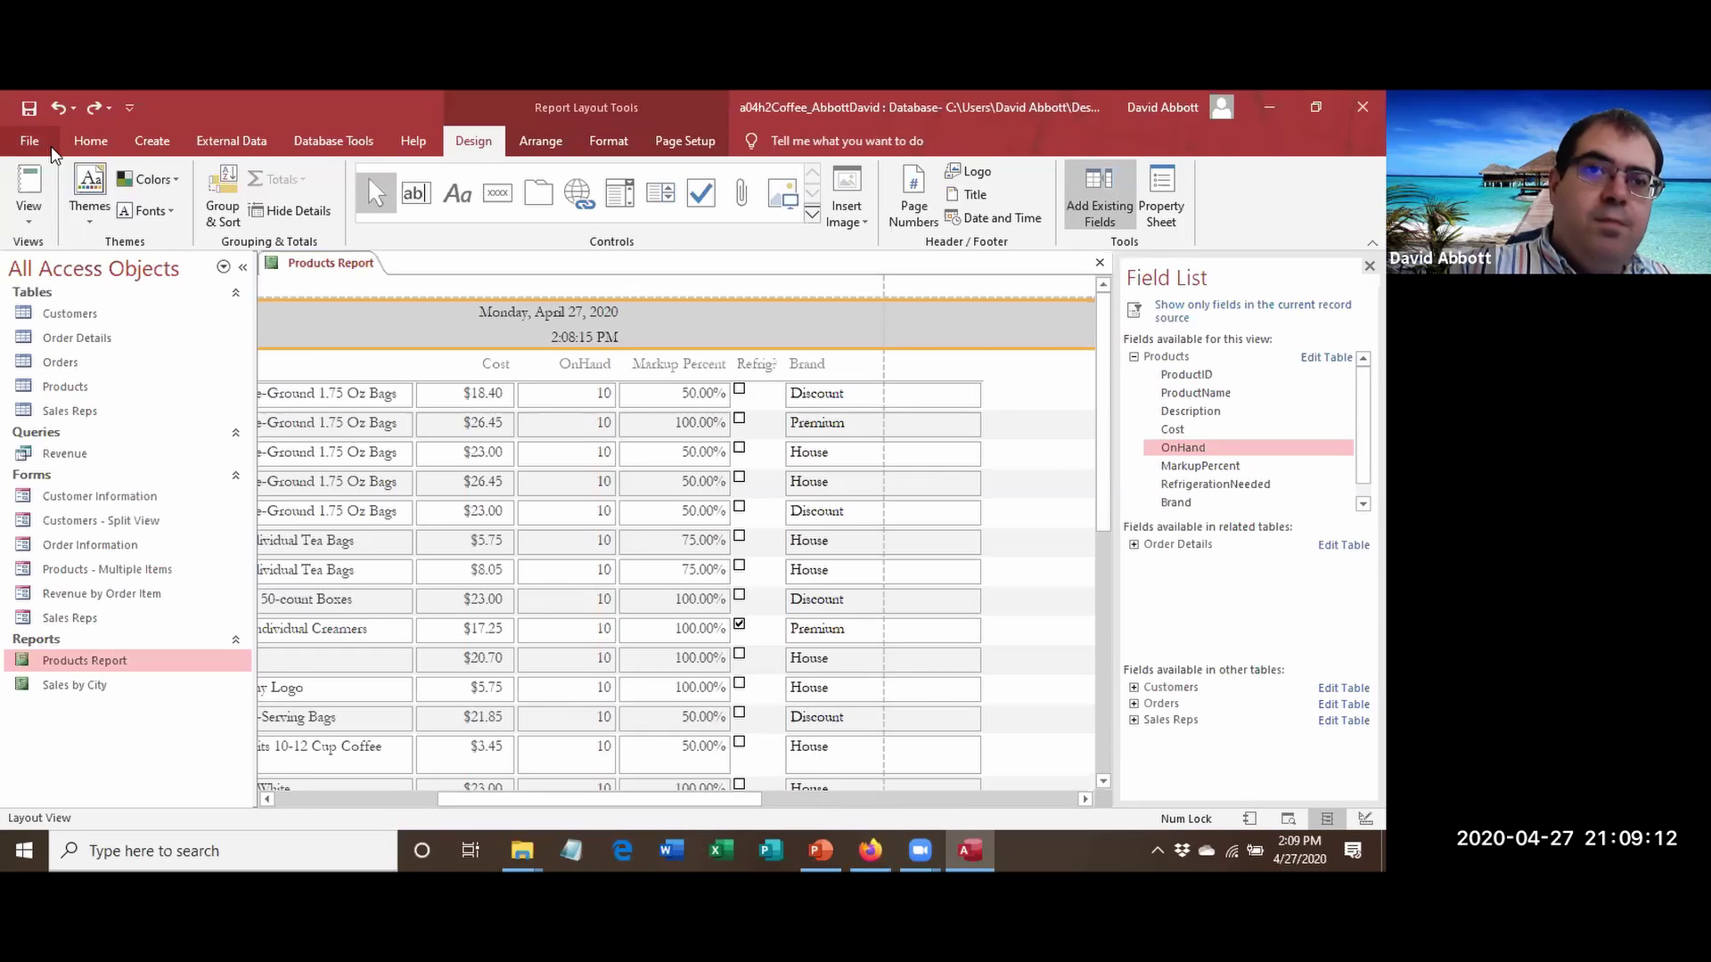
{"action": "left_click", "coordinate": [51, 146]}
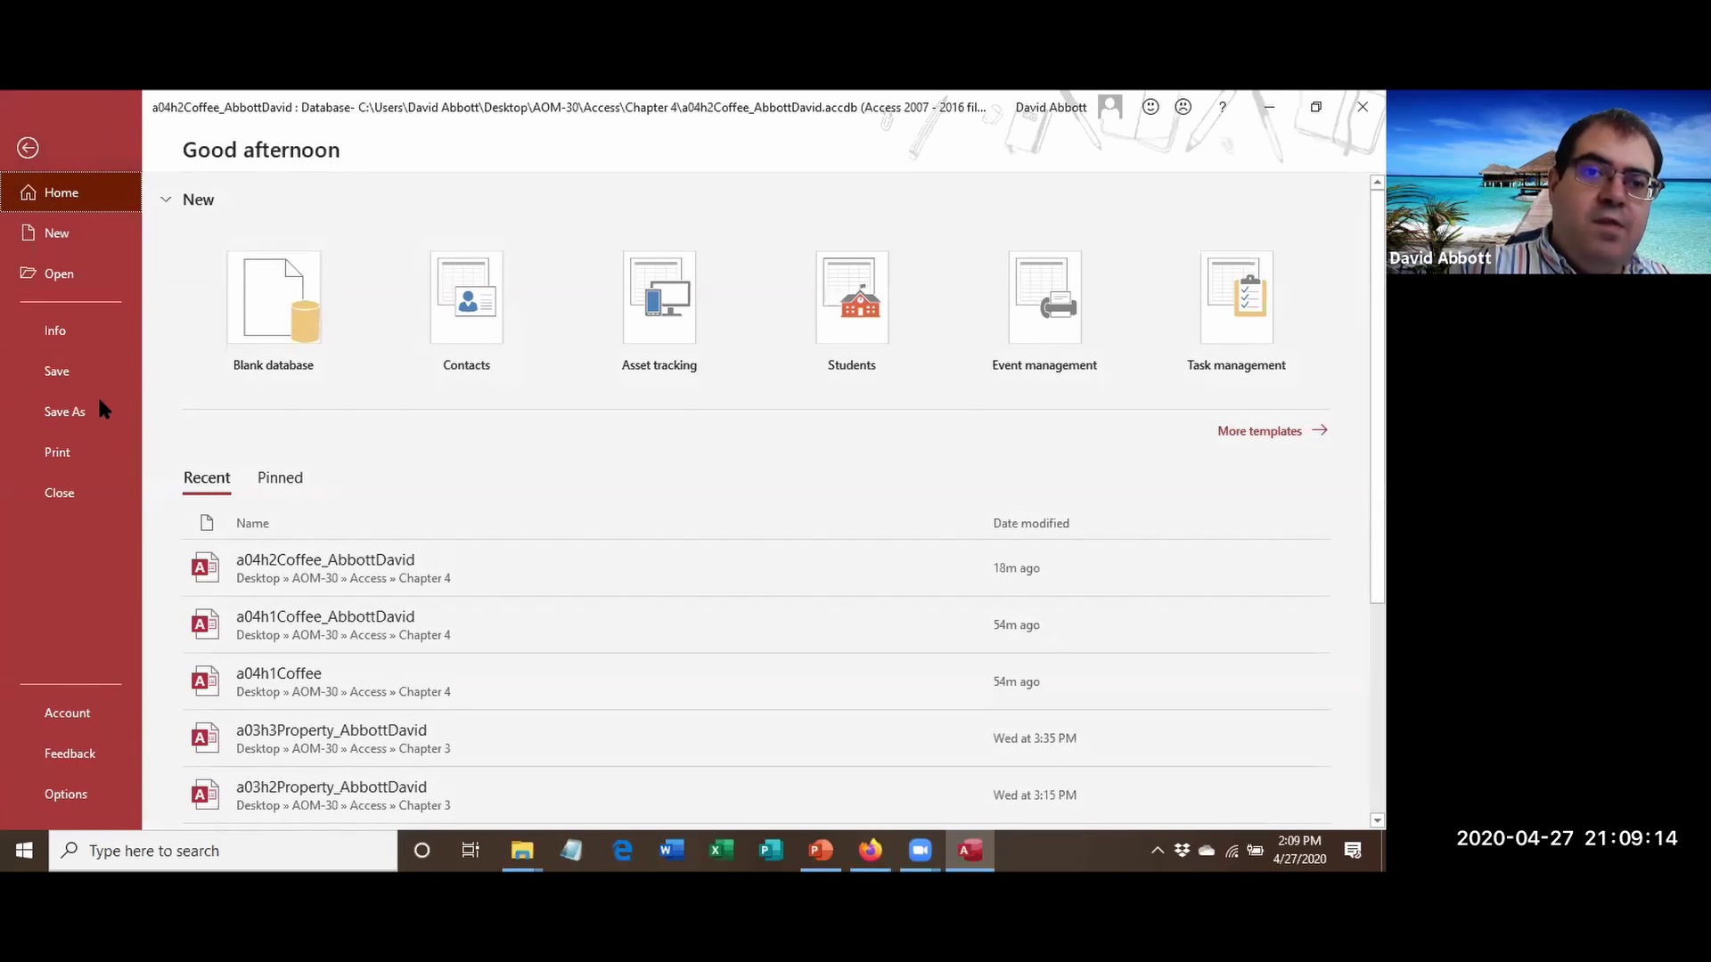
{"action": "left_click", "coordinate": [100, 403]}
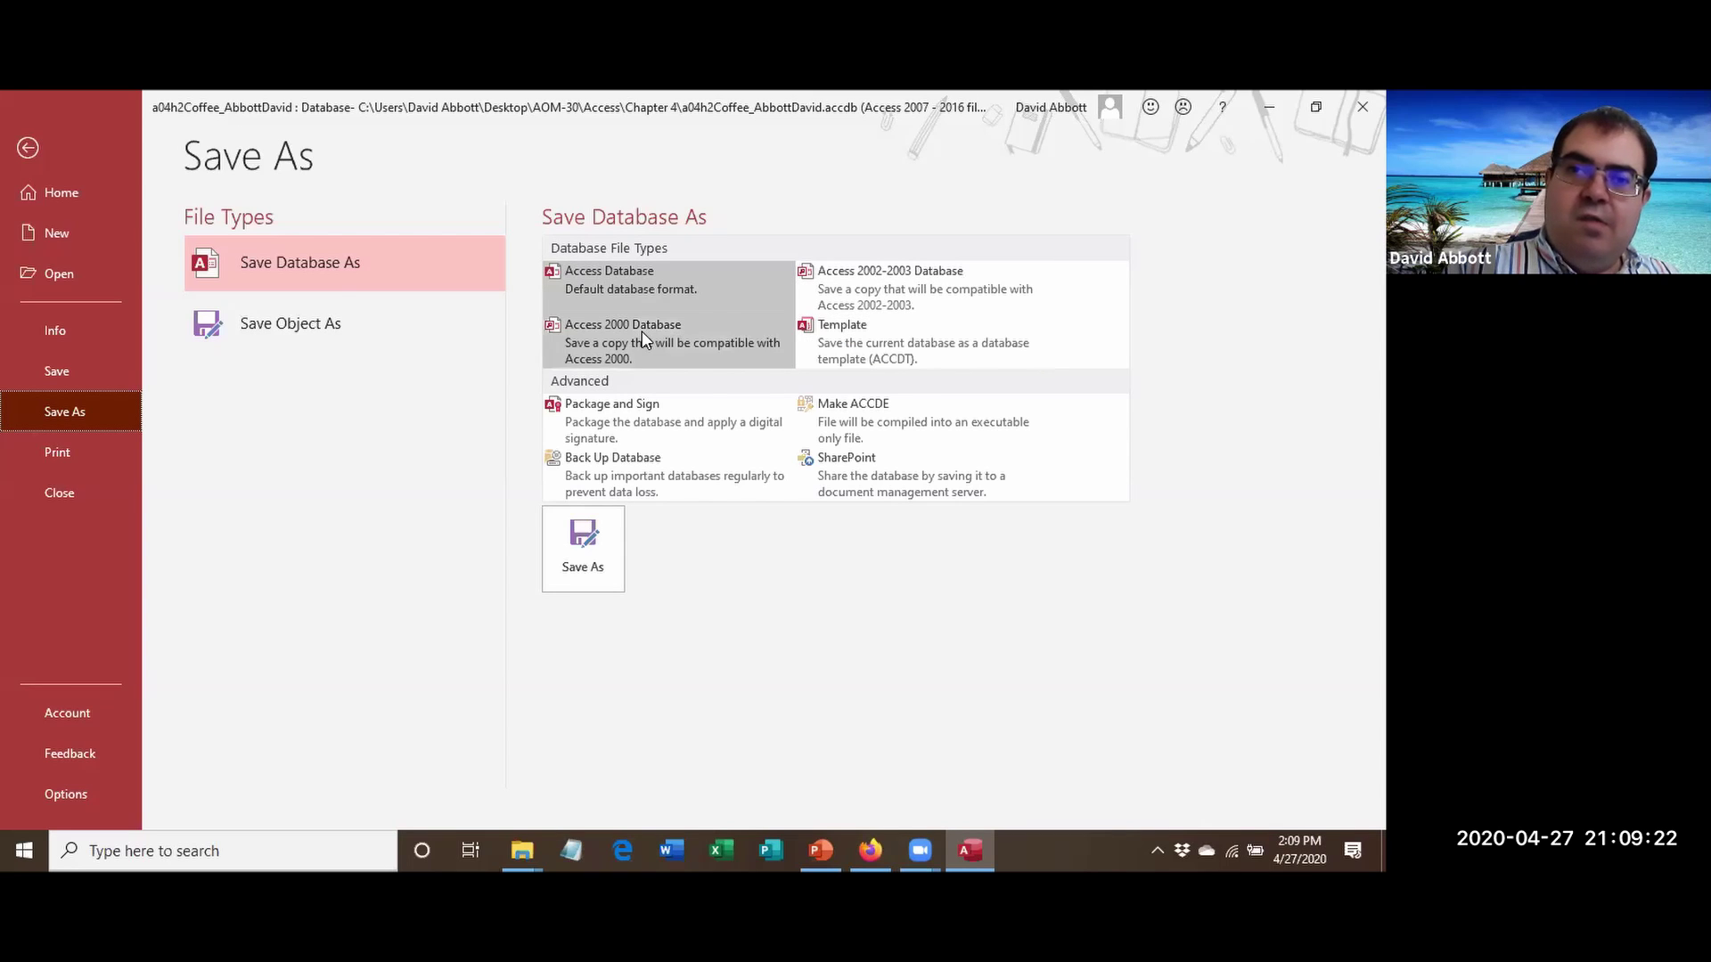
{"action": "left_click", "coordinate": [332, 321]}
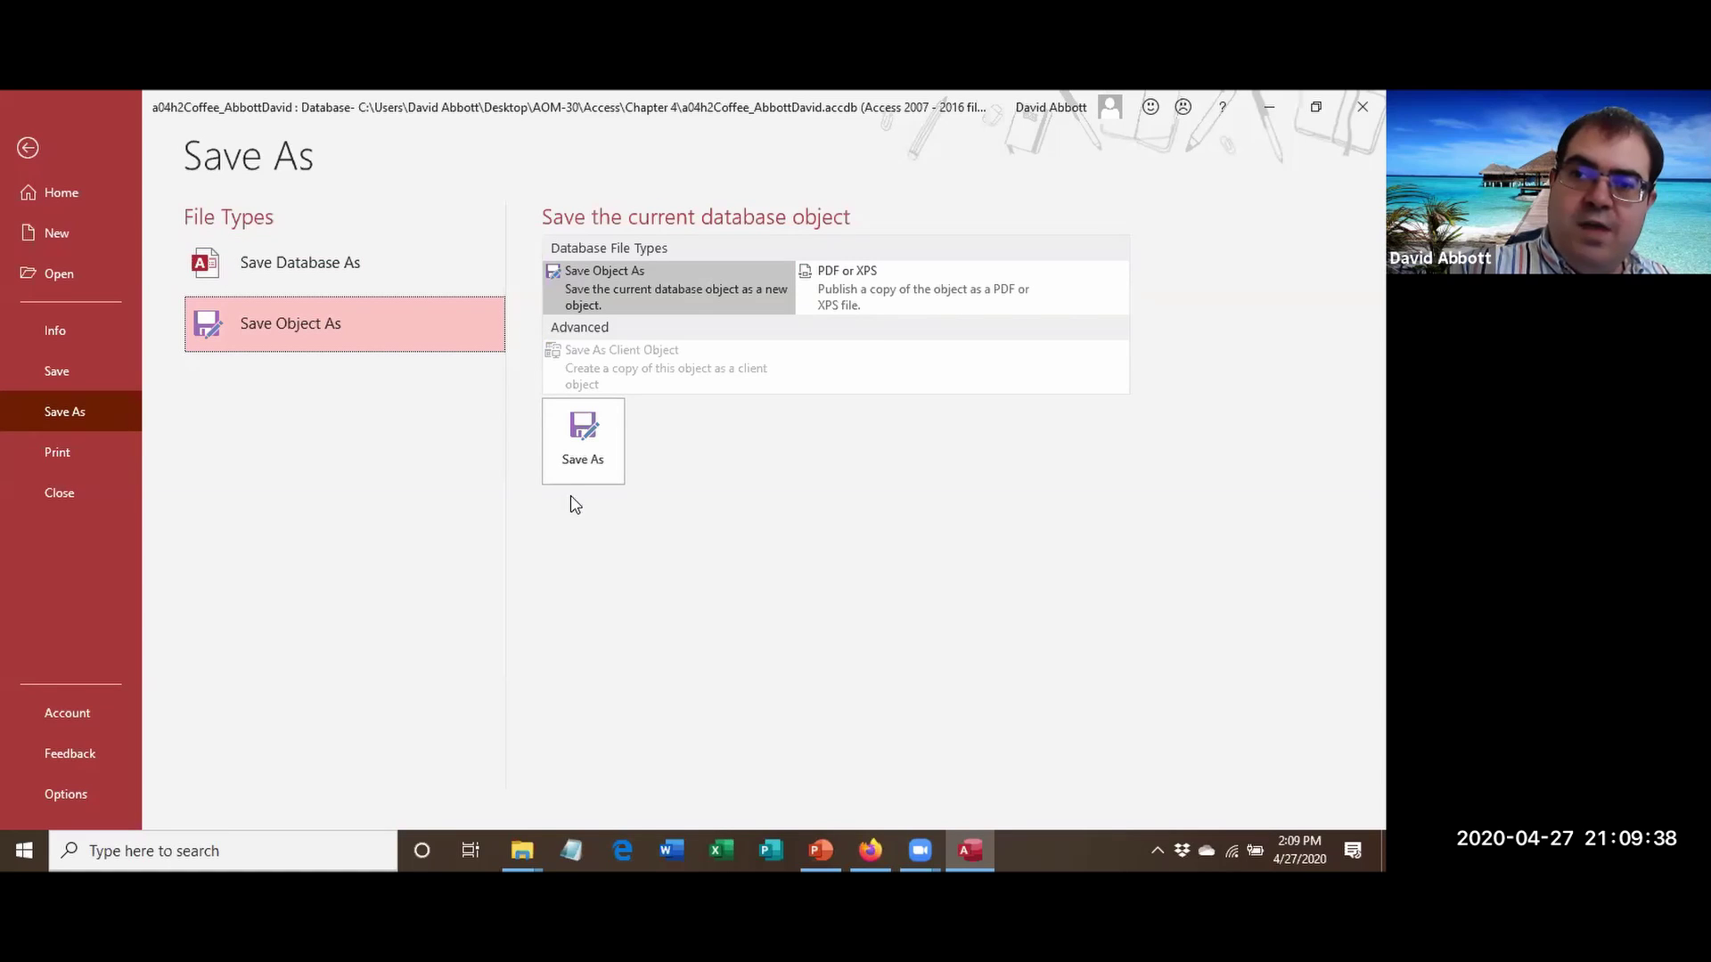
{"action": "left_click", "coordinate": [573, 468]}
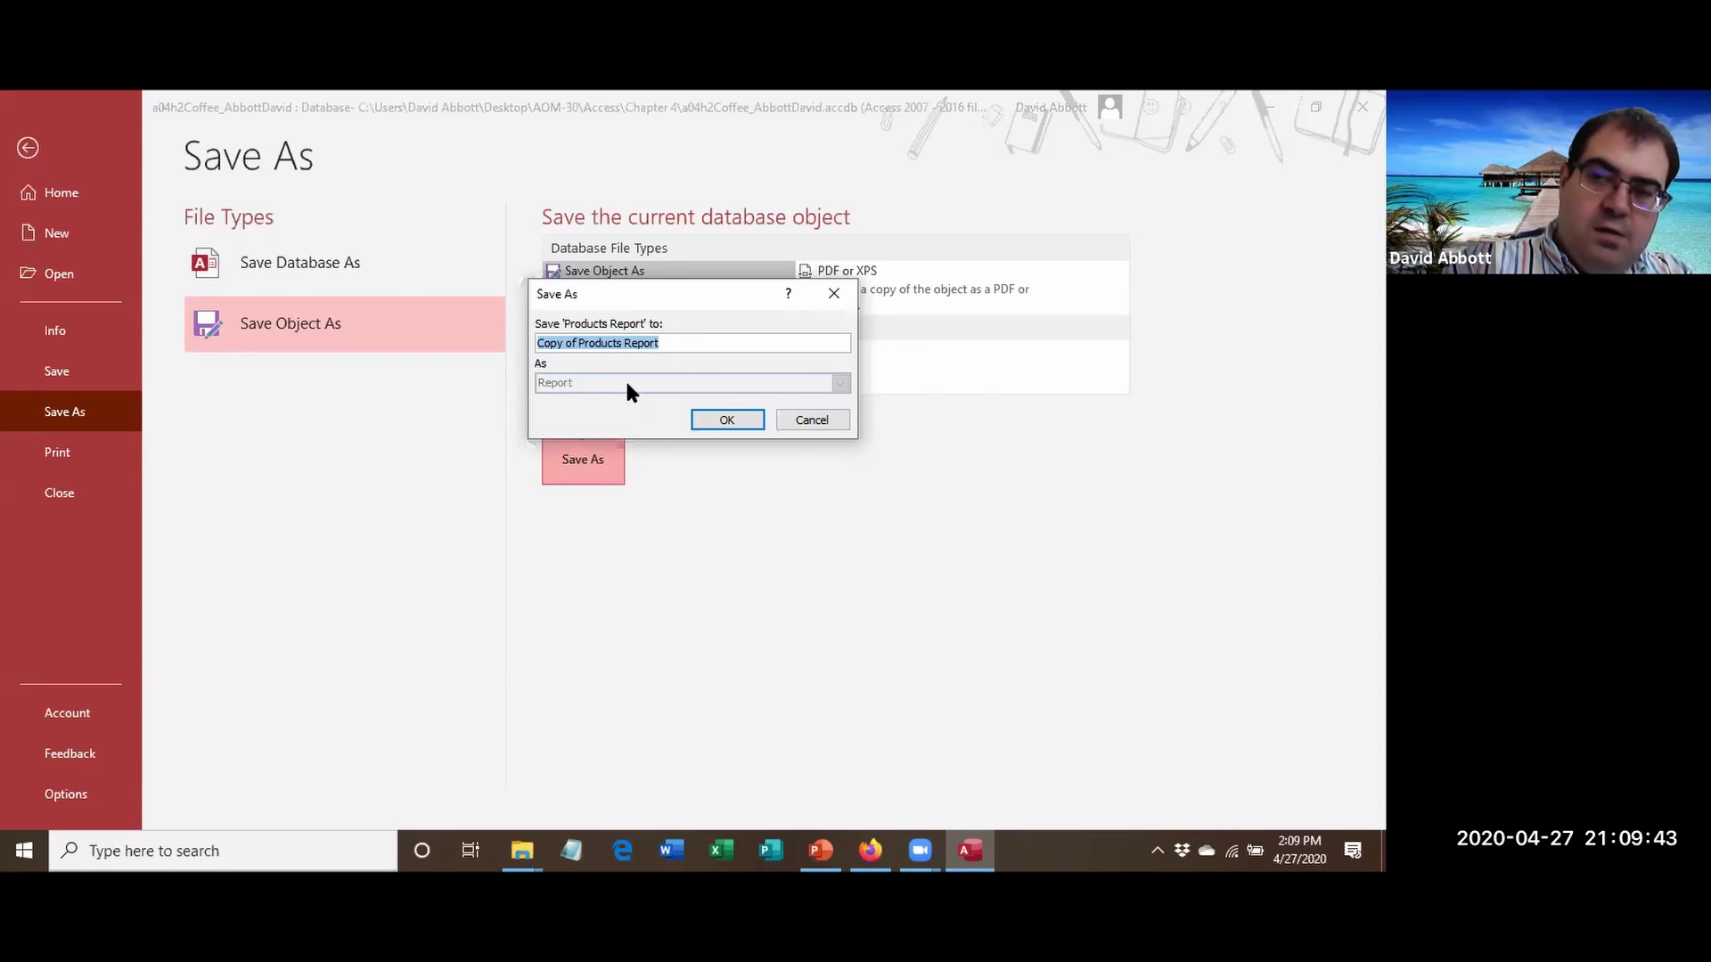
{"action": "type", "text": "Products Organic"}
{"action": "key", "text": "Return"}
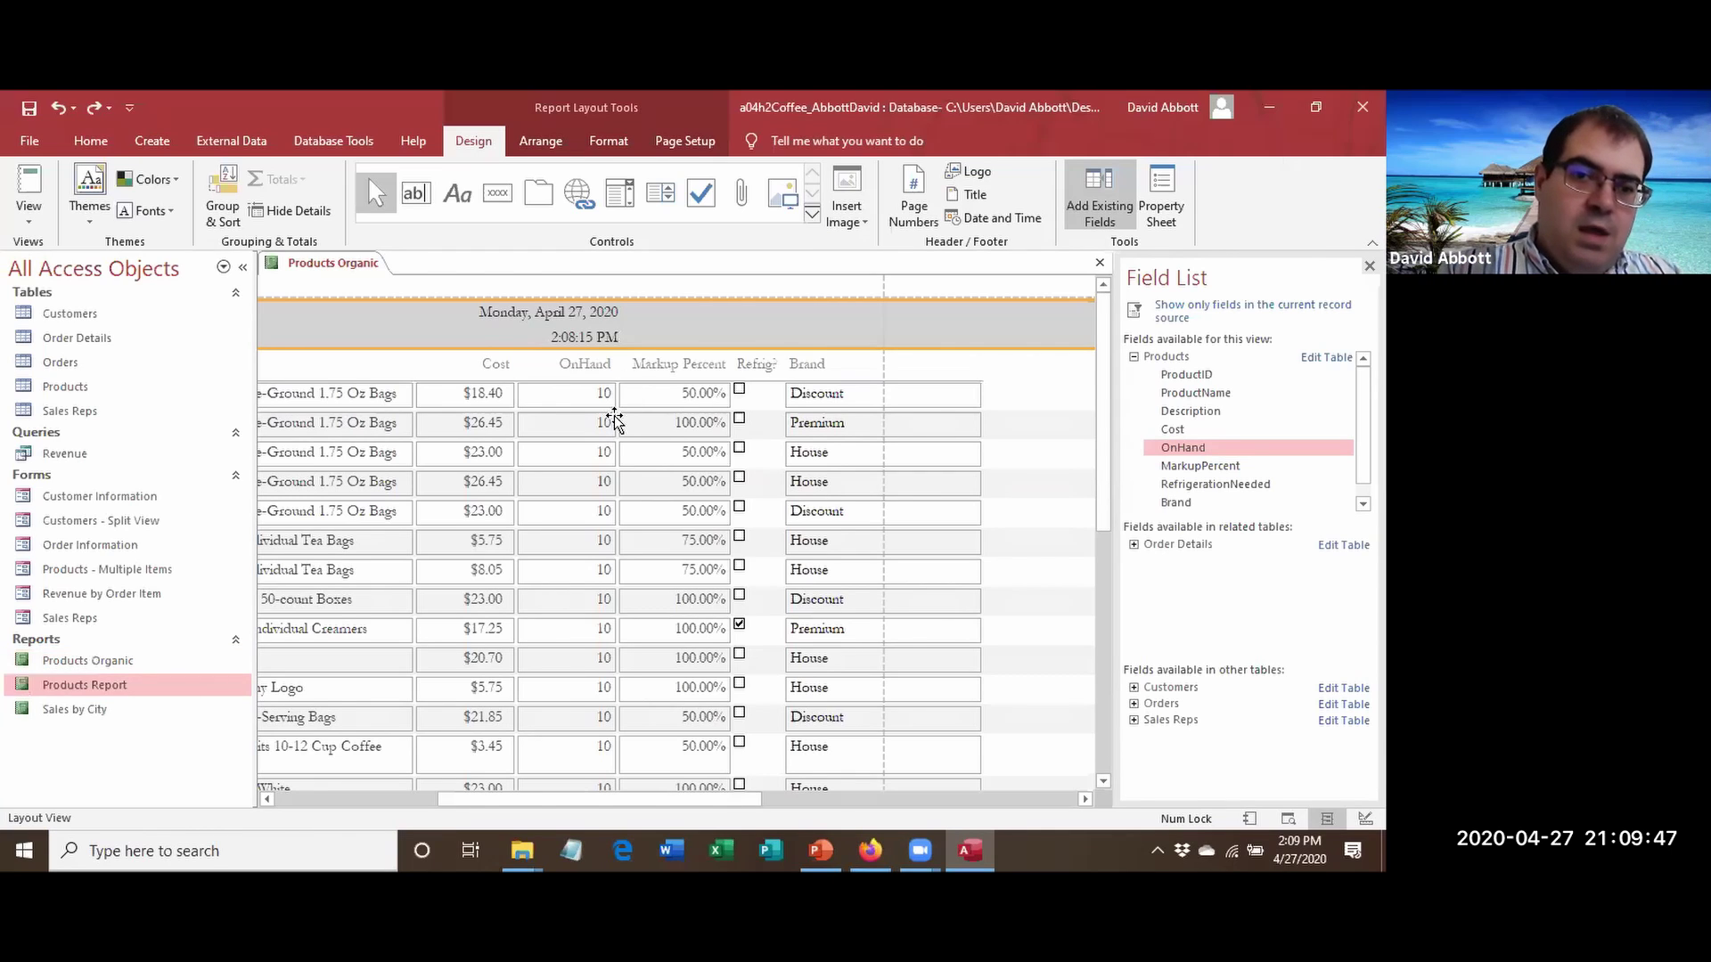
Open the original Products Report, then bring Products Organic back to the front.
{"action": "double_click", "coordinate": [93, 686]}
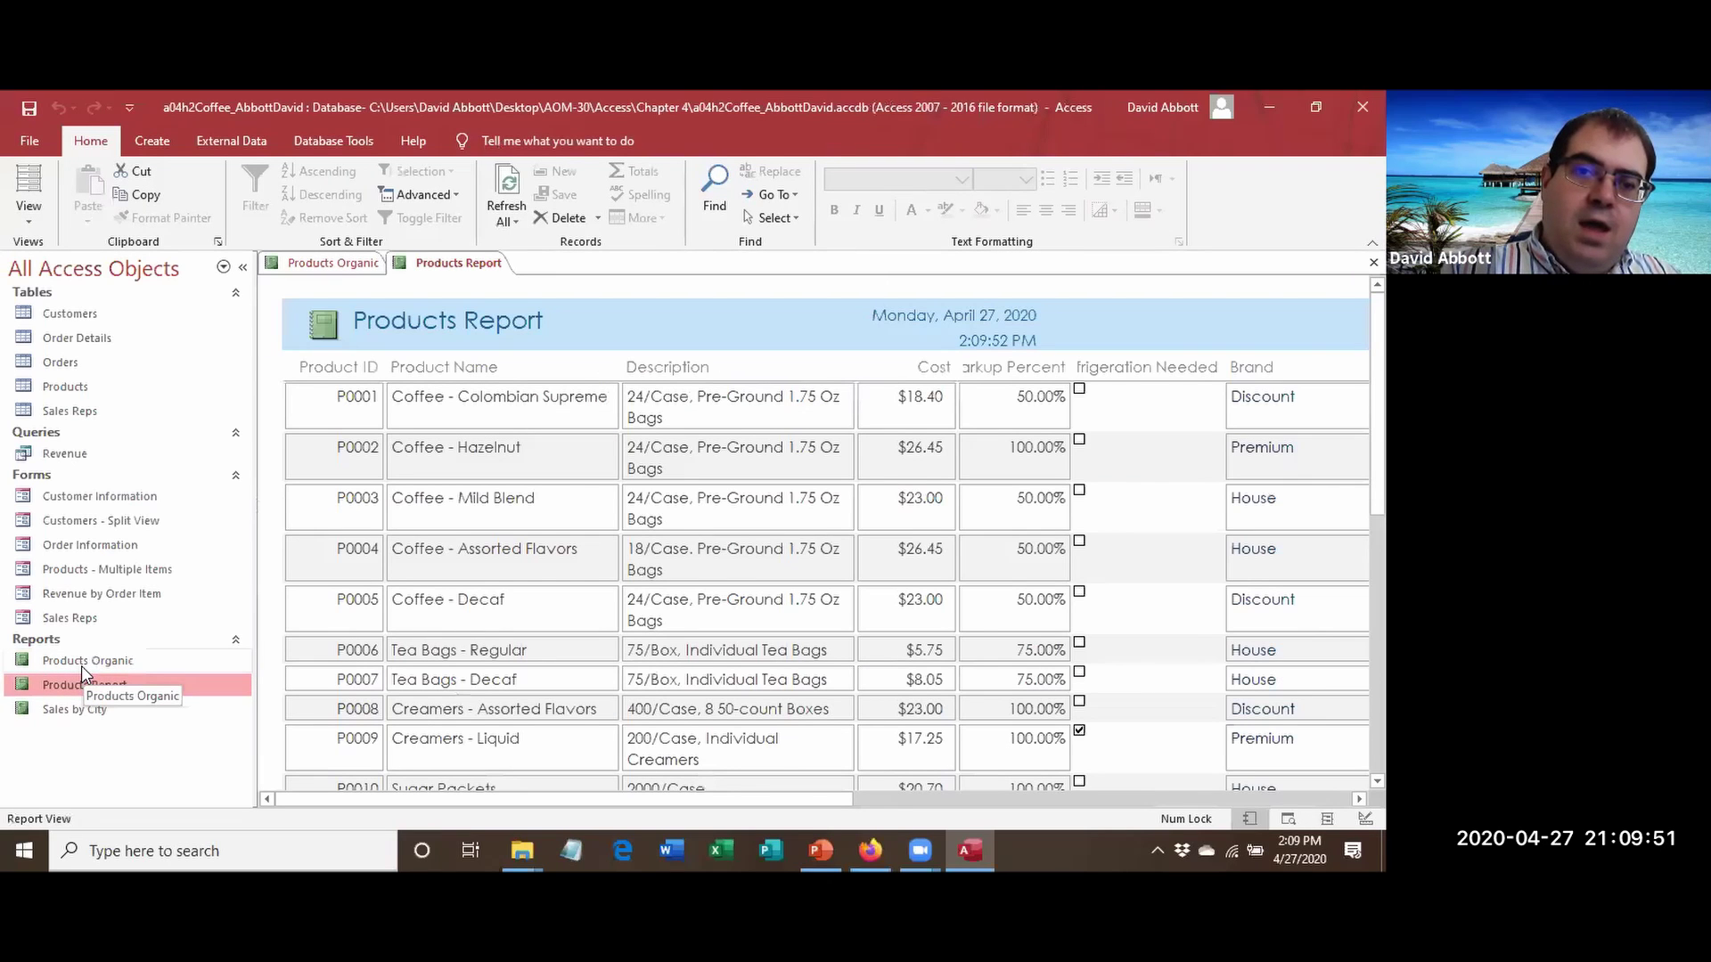
{"action": "double_click", "coordinate": [82, 661]}
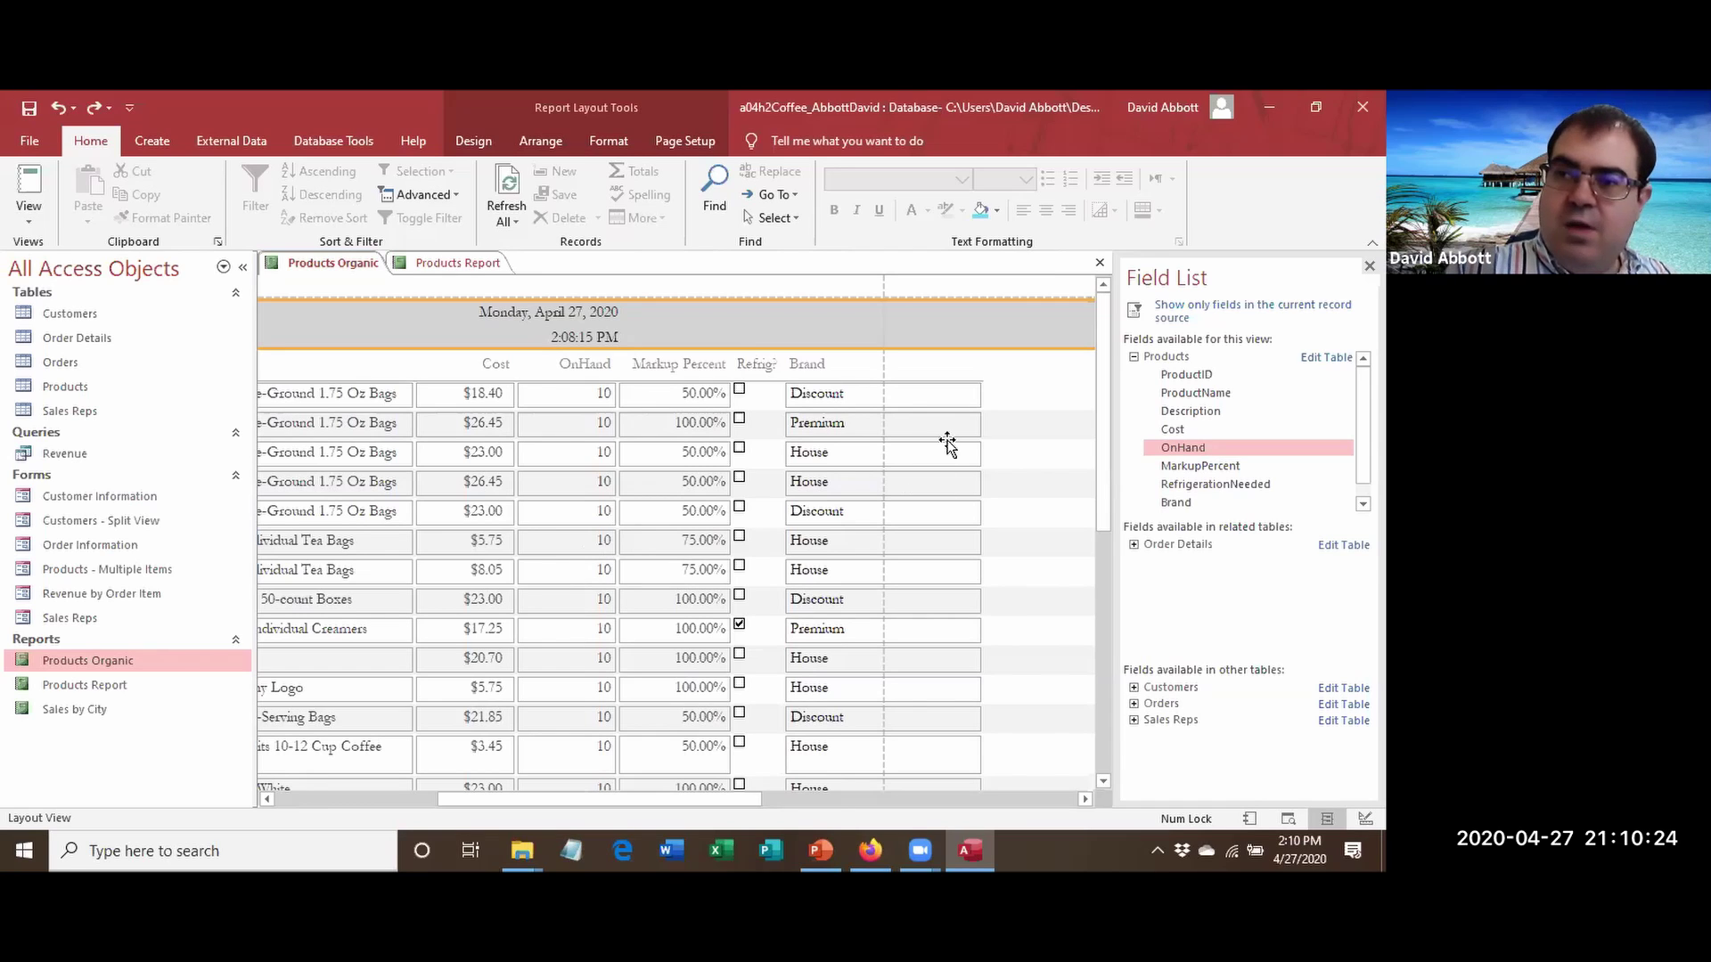
Resize the Brand column so Products Organic fits on one page, confirming the $357.36 Cost total.
{"action": "left_click", "coordinate": [975, 398]}
{"action": "left_click_drag", "start_coordinate": [977, 395], "coordinate": [919, 403]}
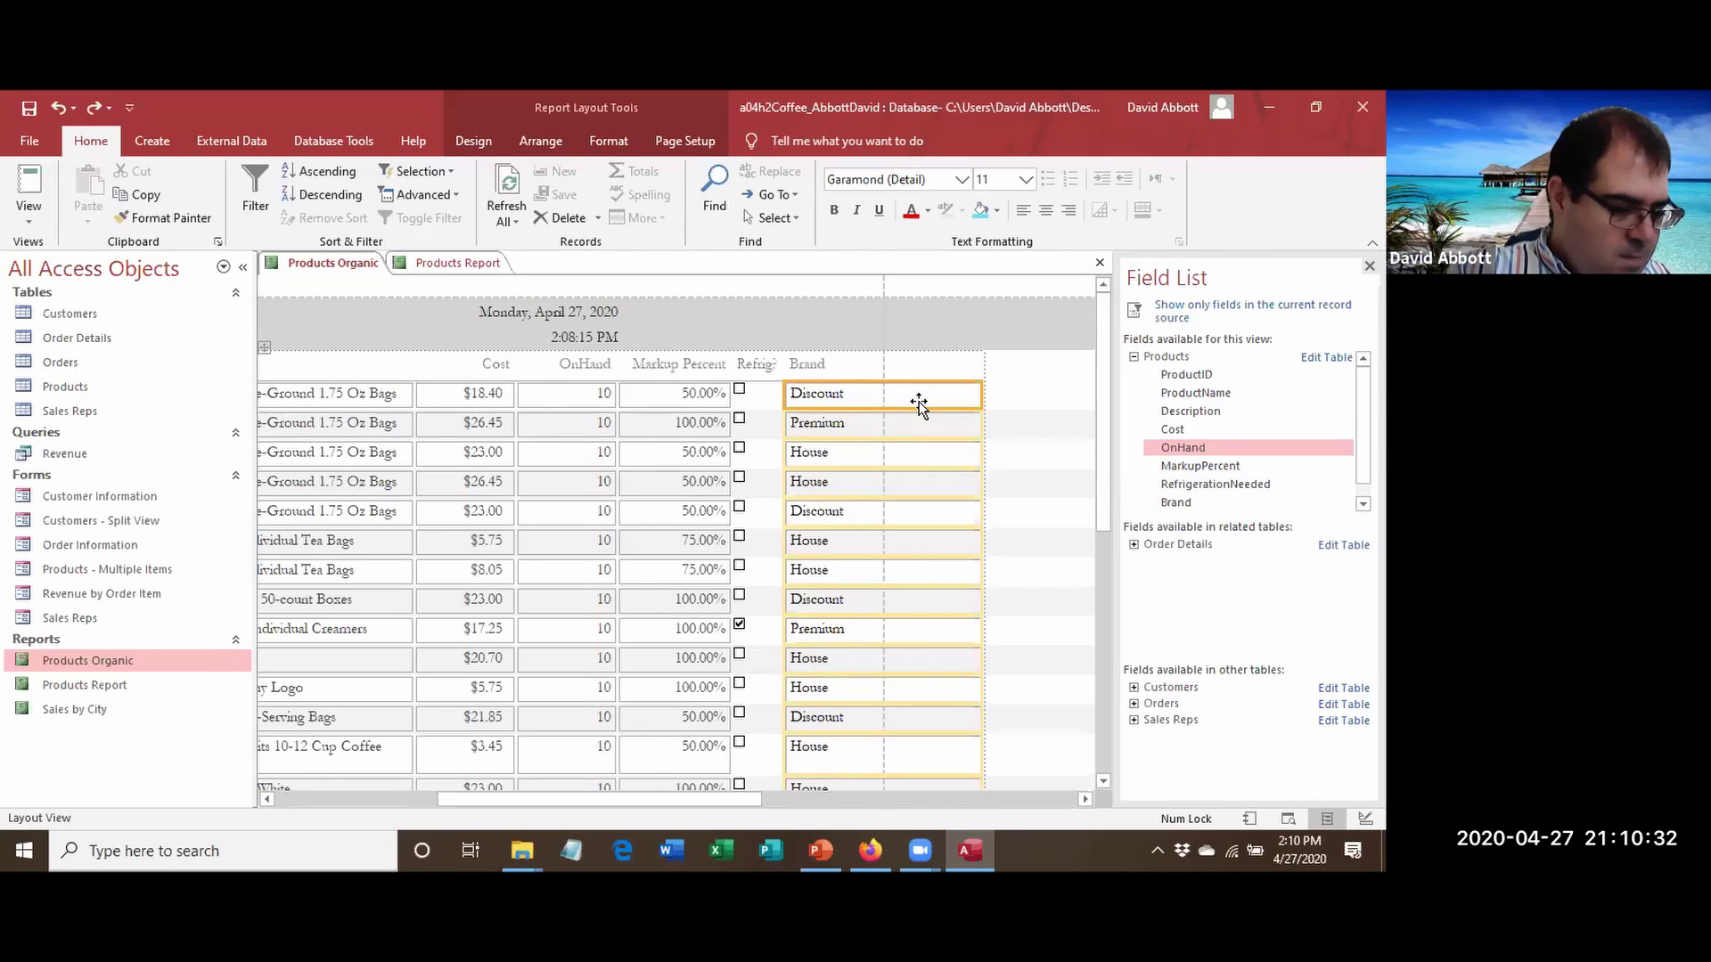
{"action": "left_click", "coordinate": [821, 365]}
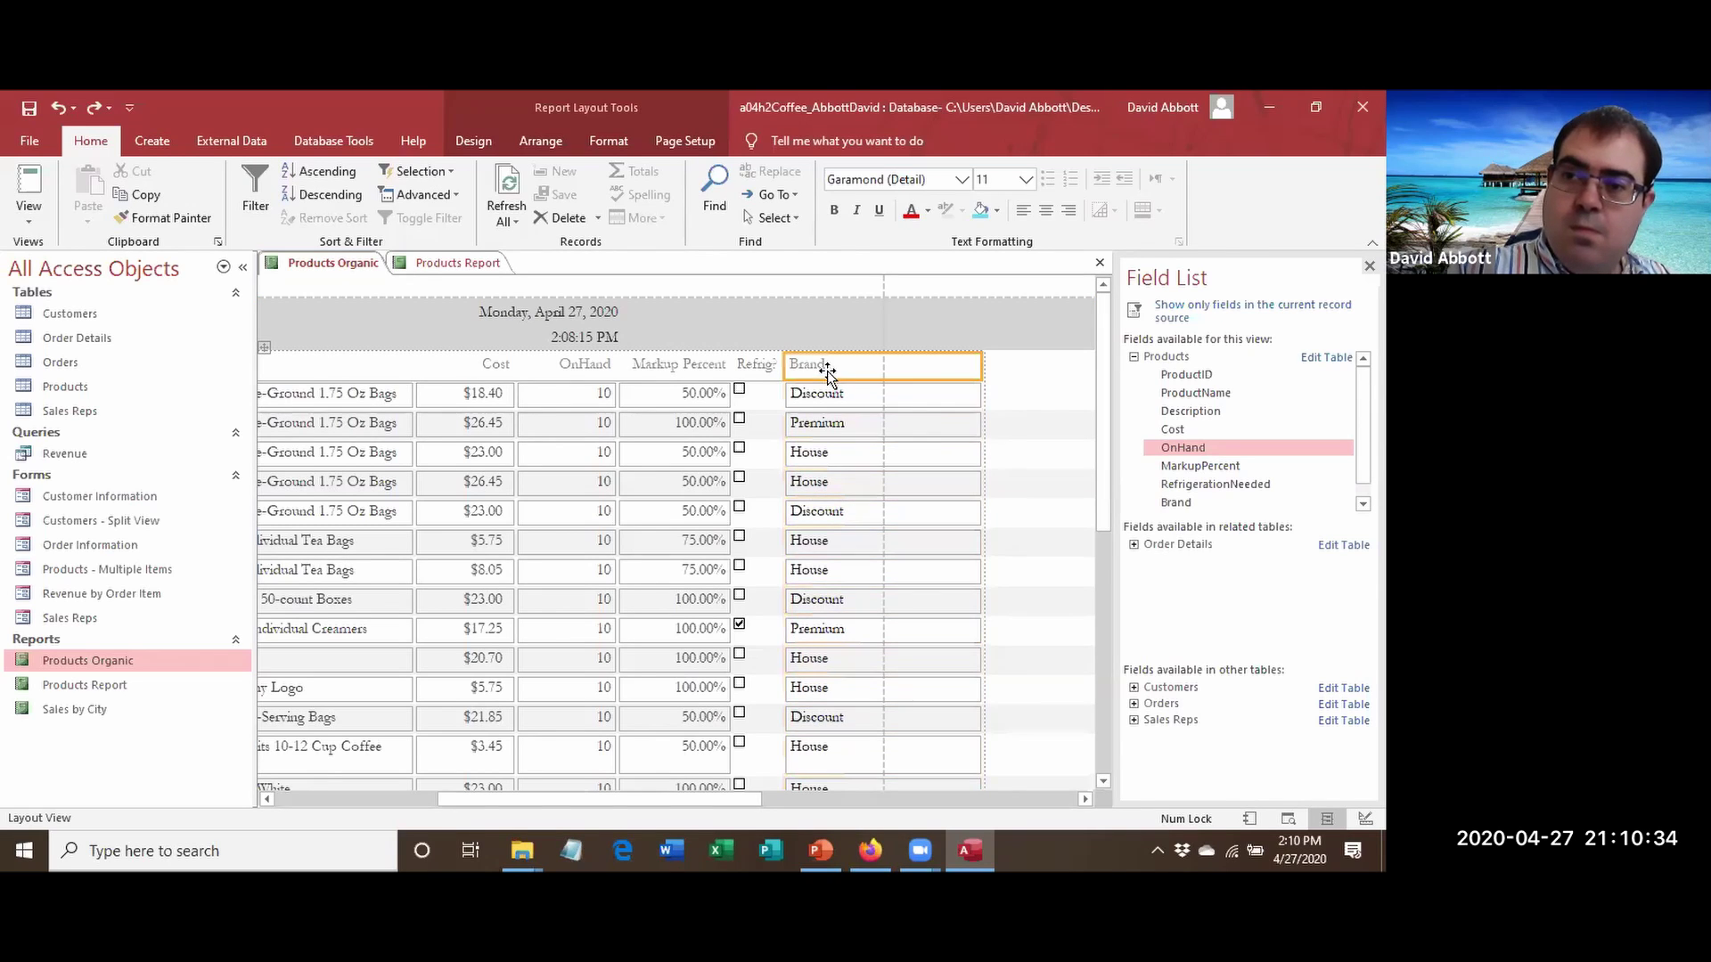
{"action": "left_click_drag", "start_coordinate": [979, 367], "coordinate": [883, 368]}
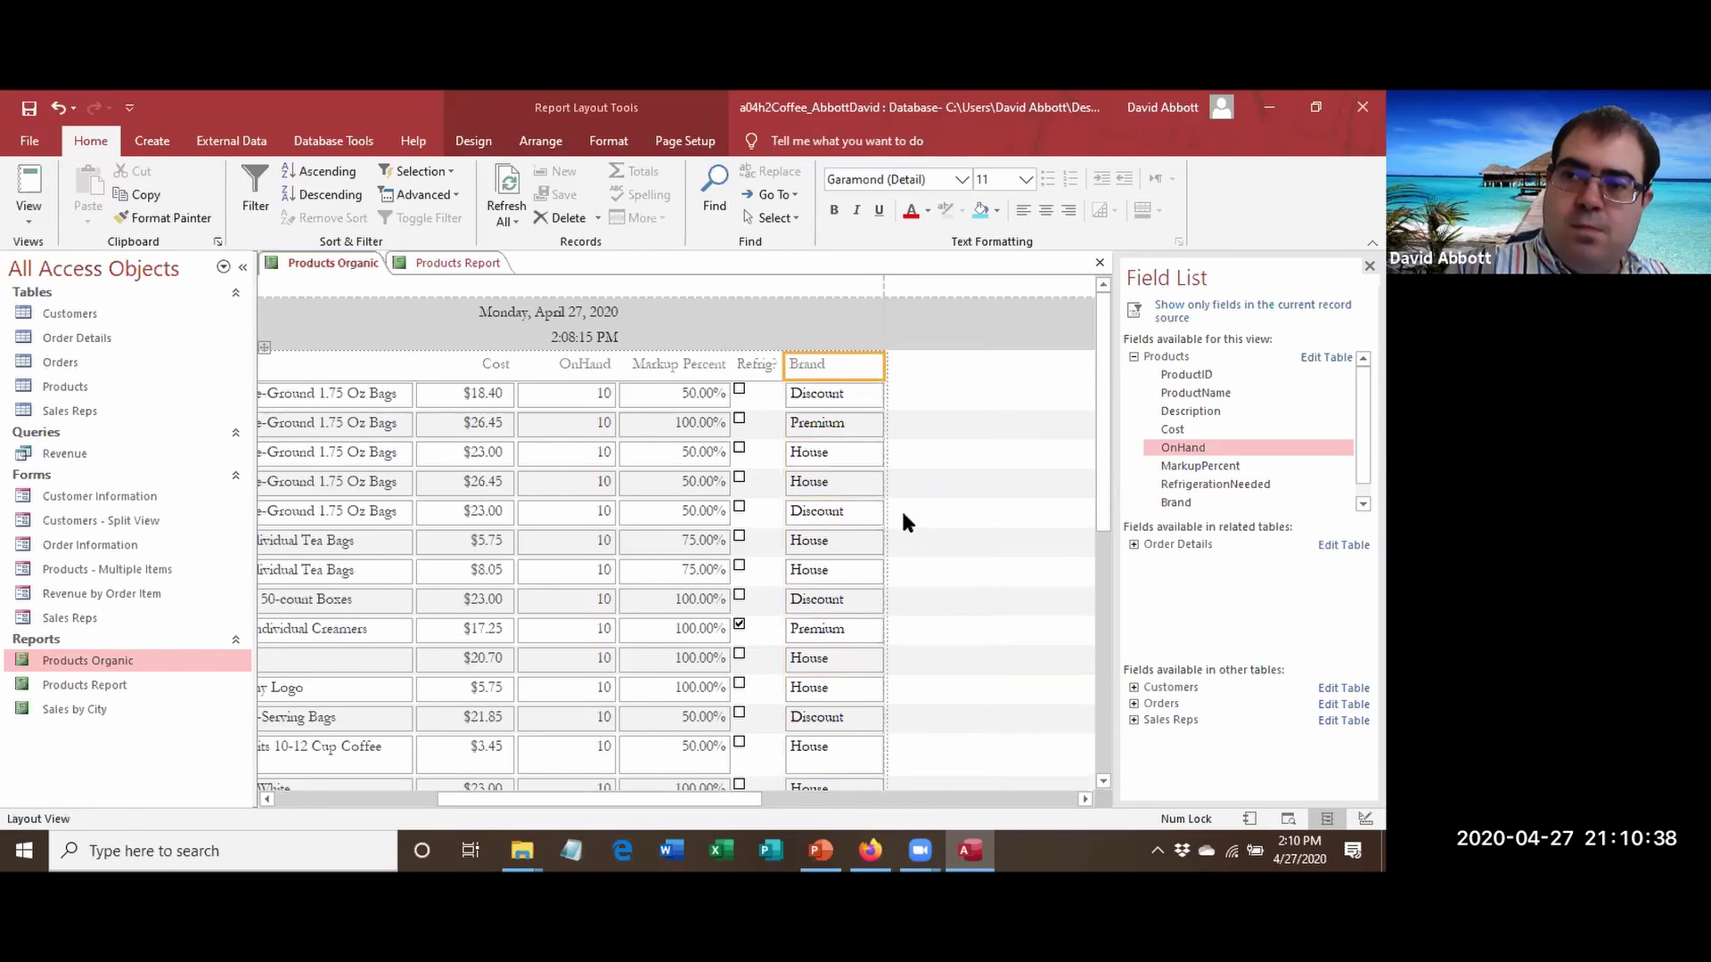
{"action": "left_click", "coordinate": [943, 566]}
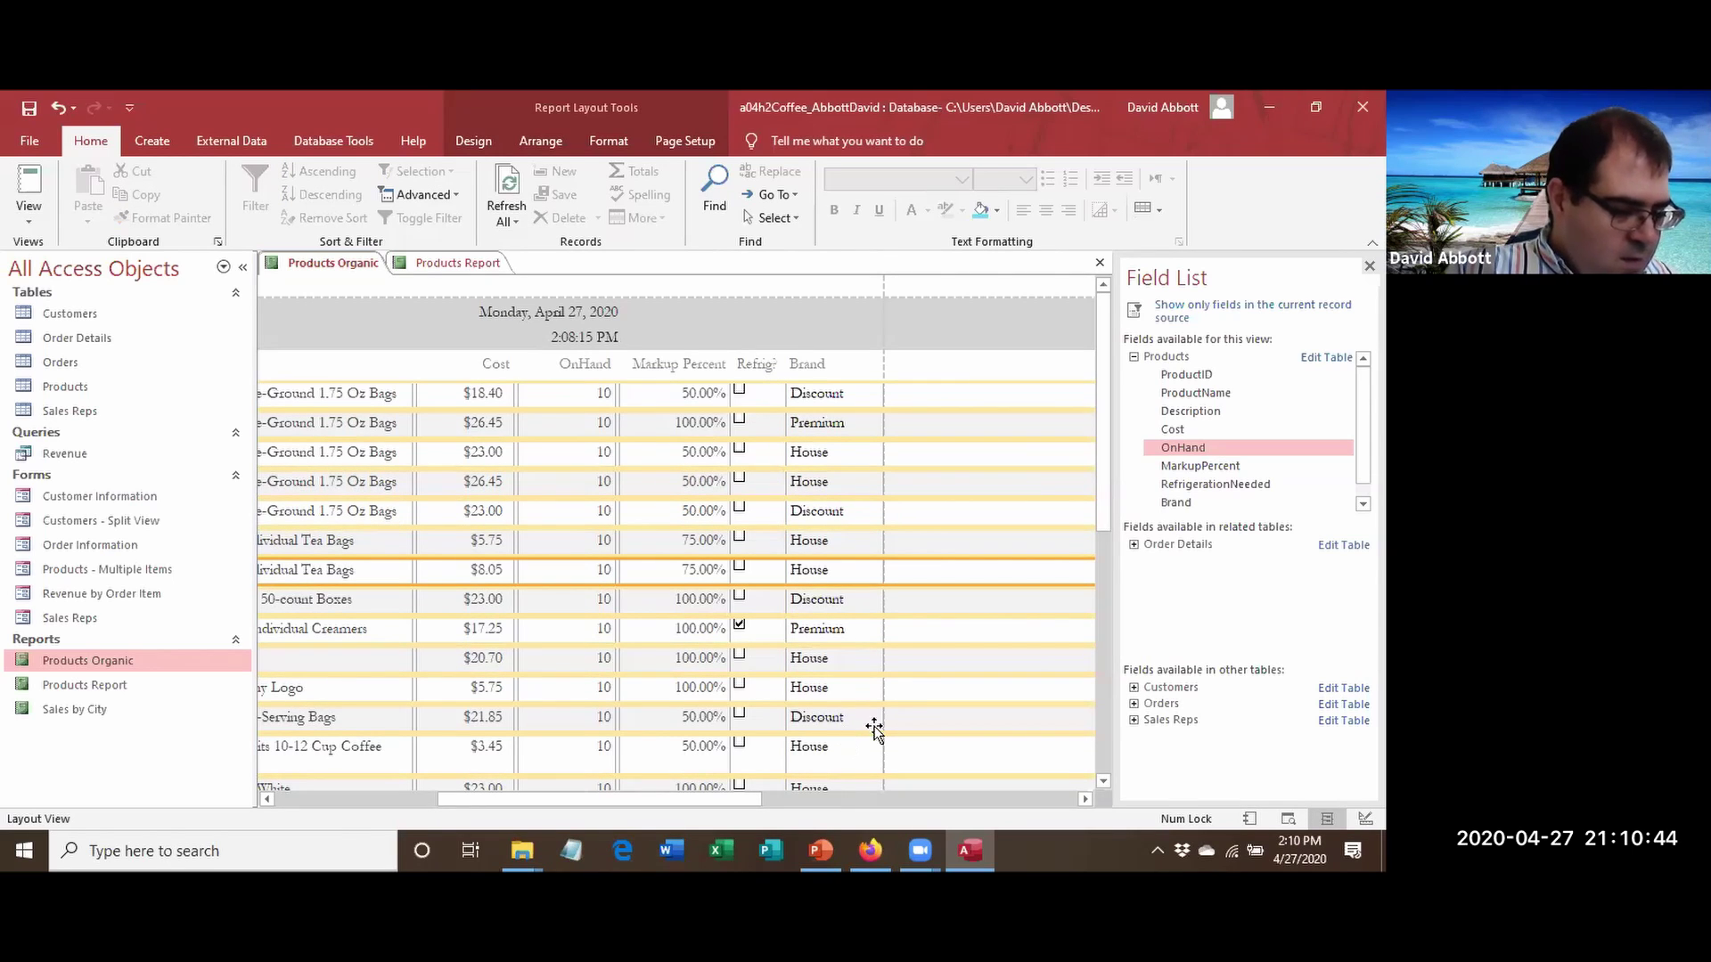
{"action": "left_click_drag", "start_coordinate": [1104, 410], "coordinate": [1052, 457]}
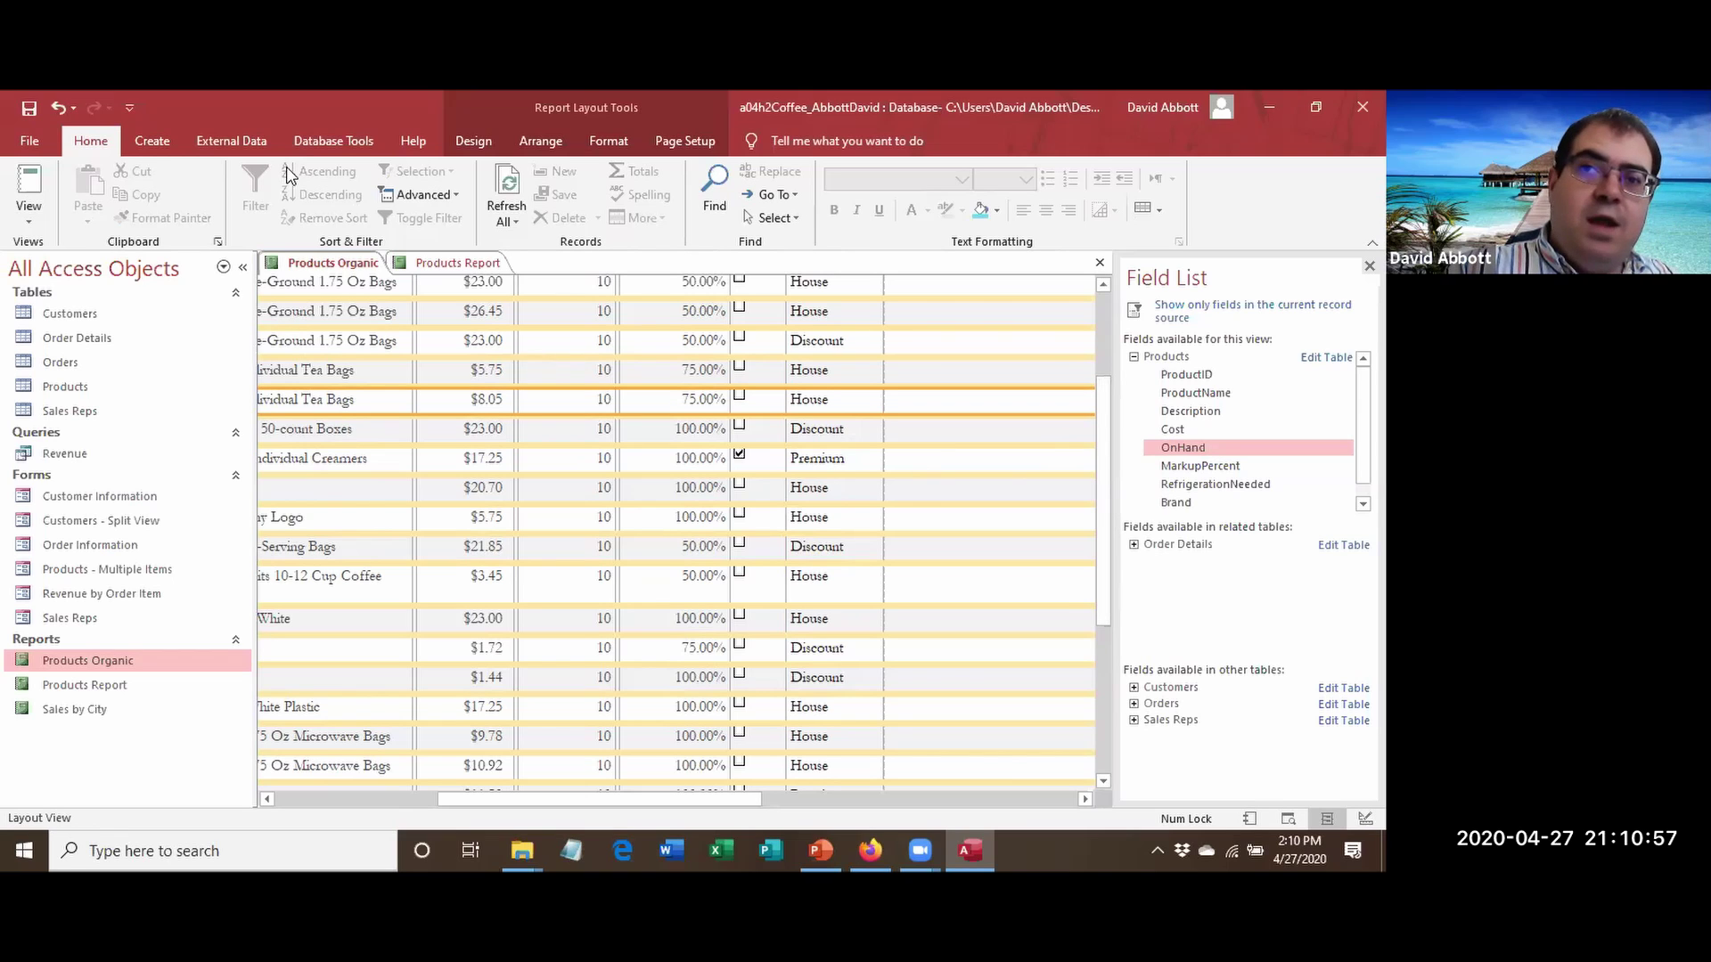
Apply the Retrospect theme from the Design Themes gallery to Products Organic only.
{"action": "left_click", "coordinate": [489, 146]}
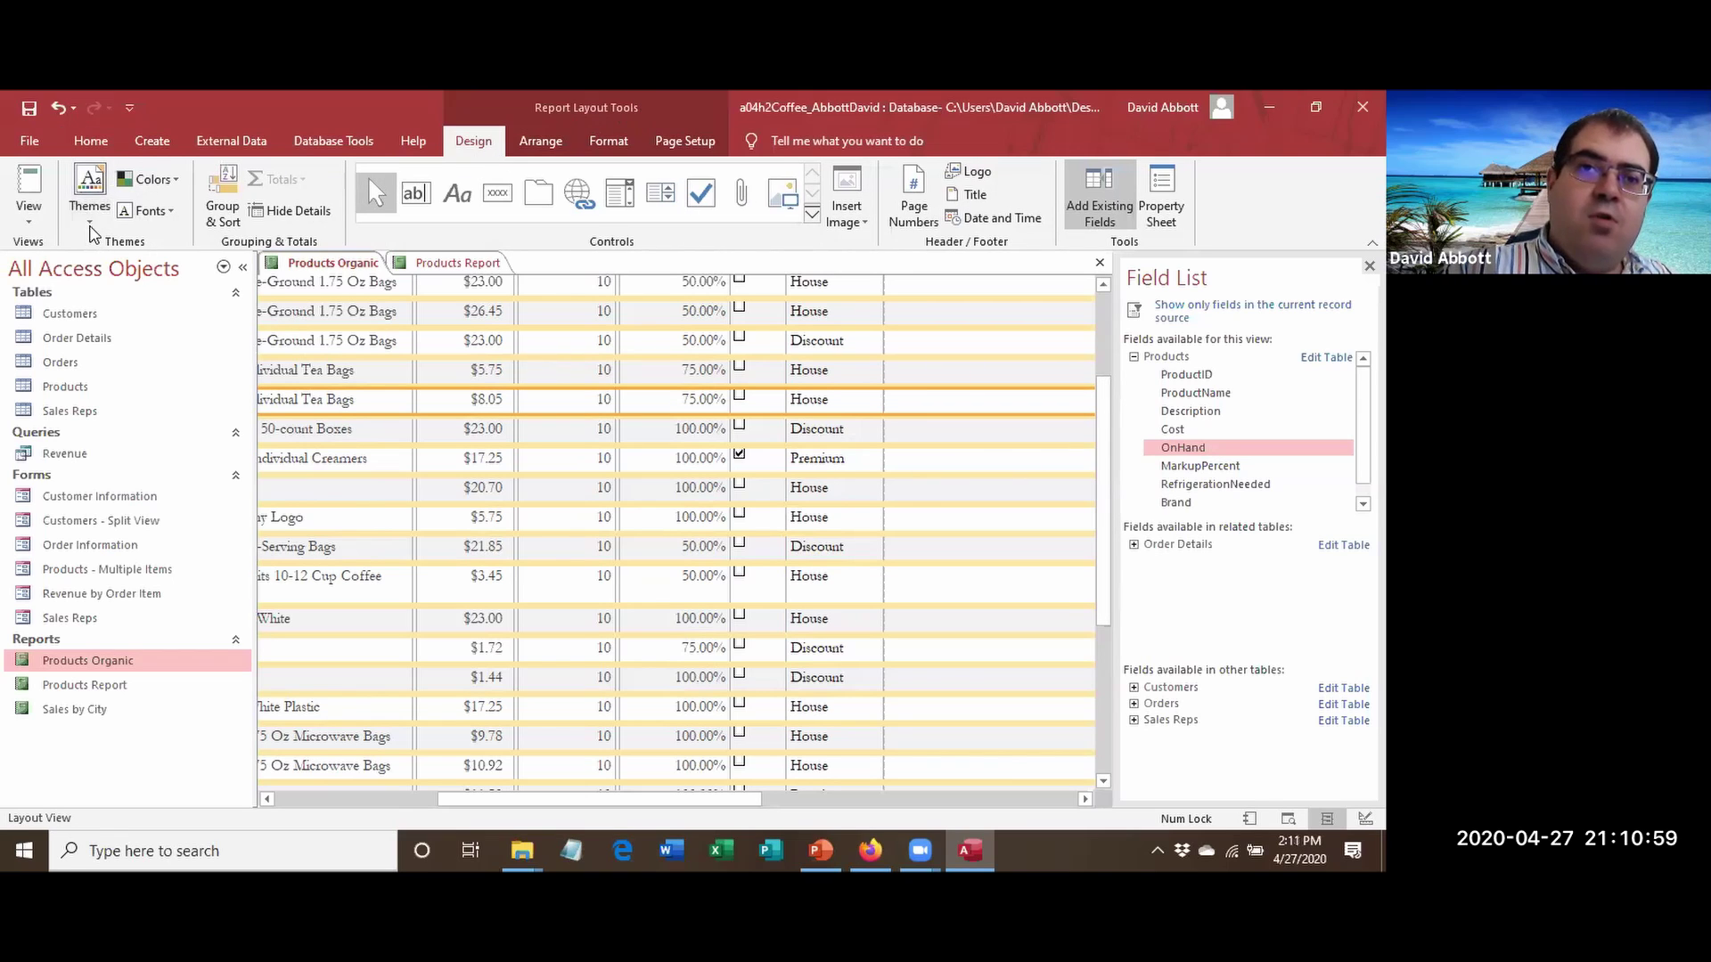
{"action": "left_click", "coordinate": [90, 192]}
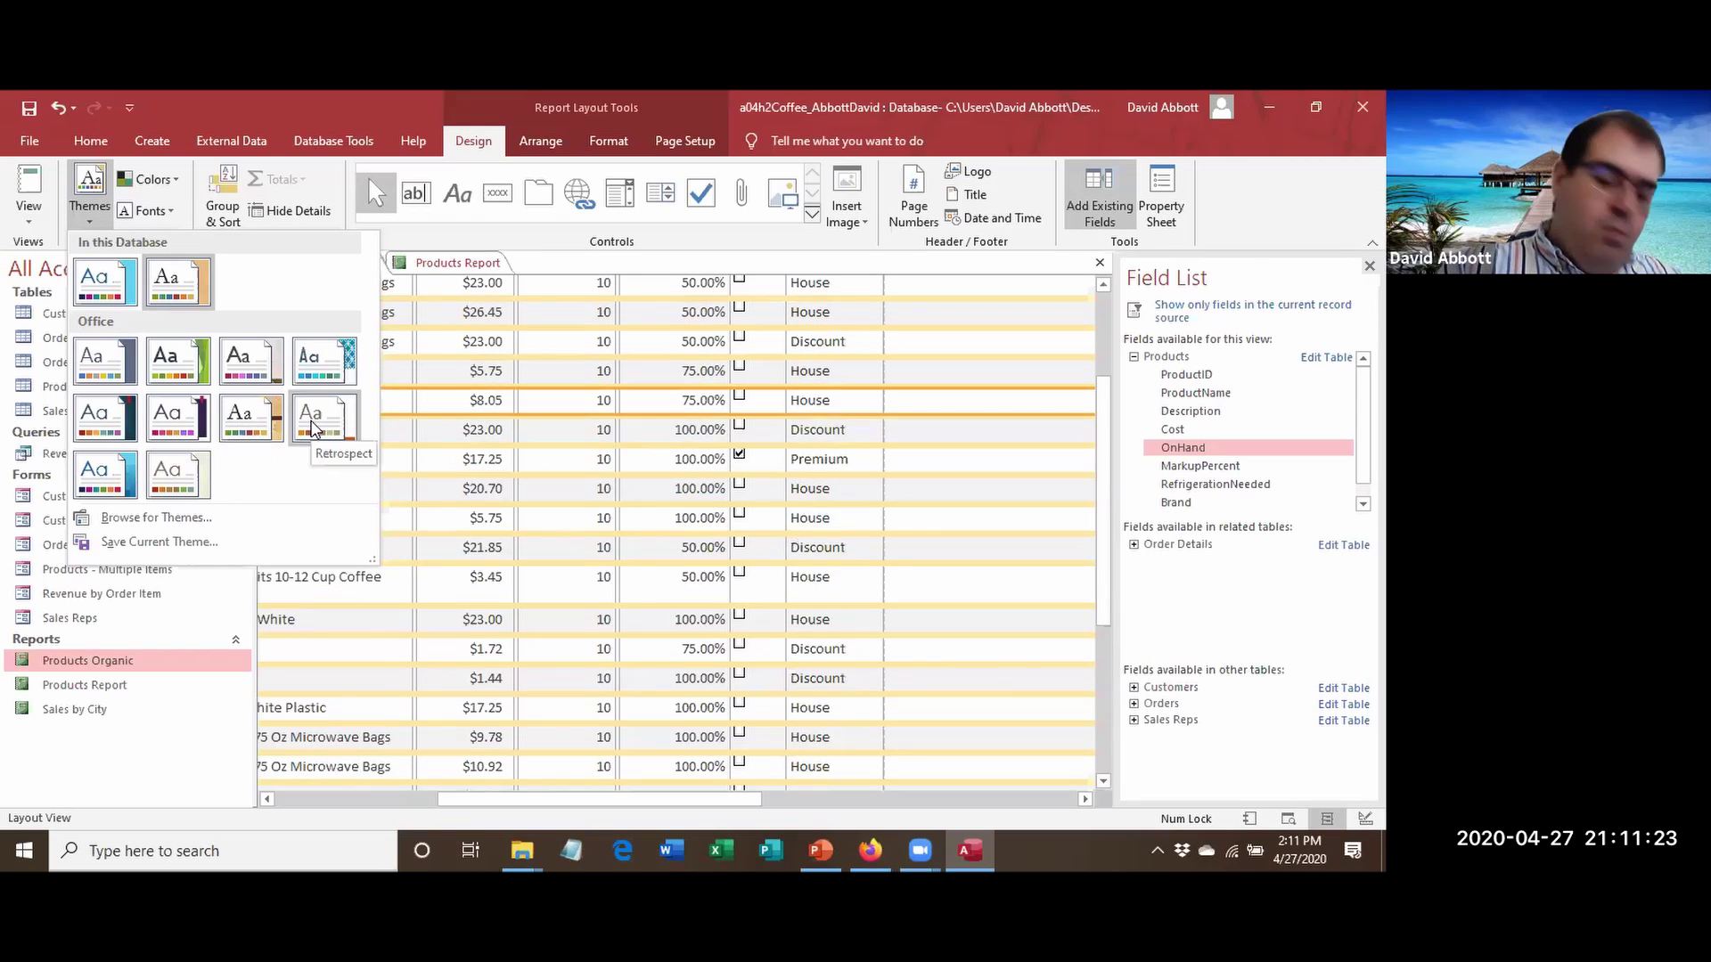
{"action": "right_click", "coordinate": [311, 429]}
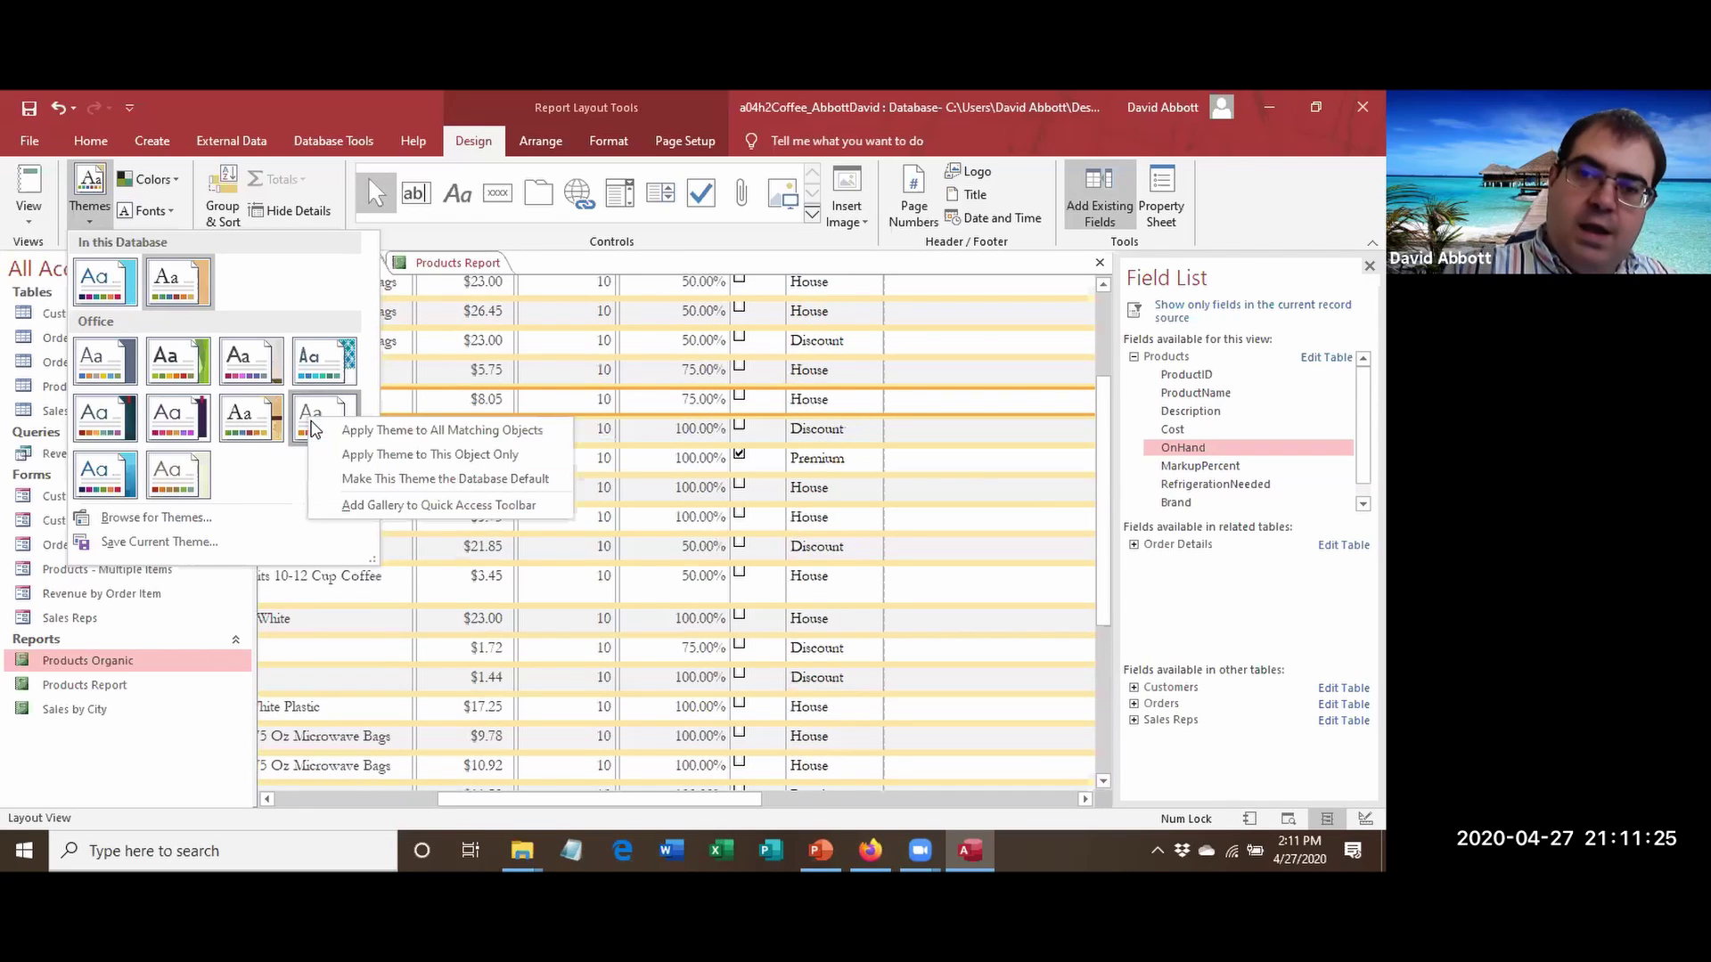
{"action": "left_click", "coordinate": [368, 458]}
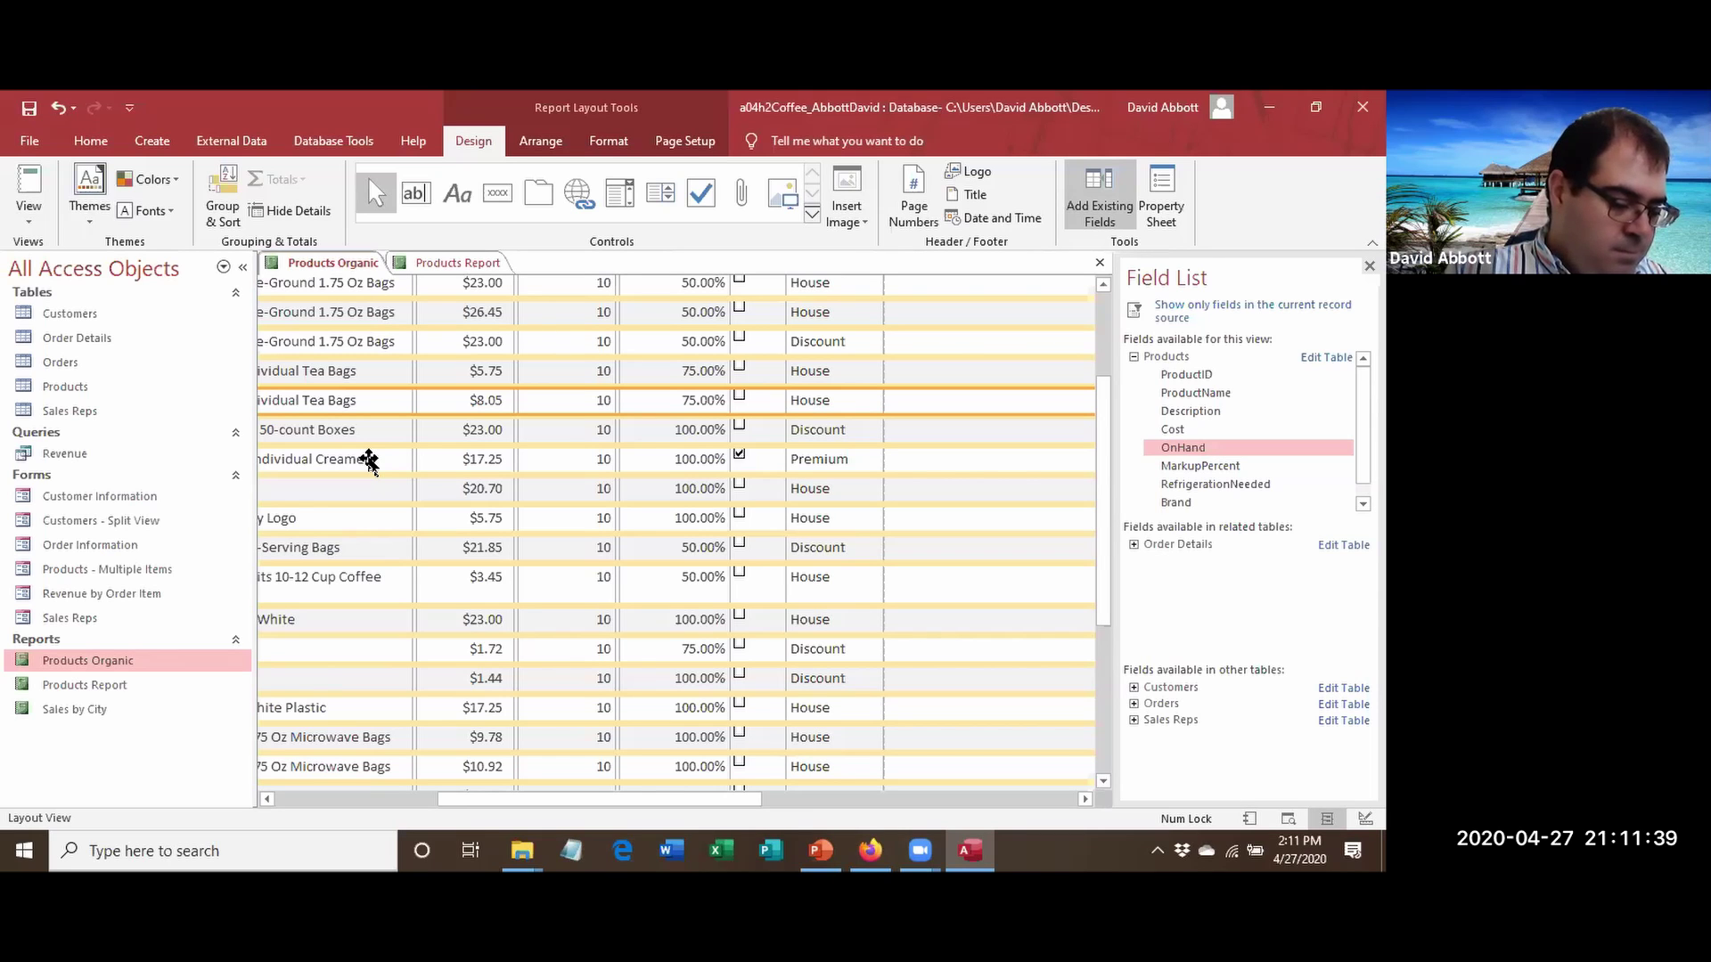
Save a copy of the report as a new object named 'Products Retrospect'.
{"action": "left_click", "coordinate": [36, 135]}
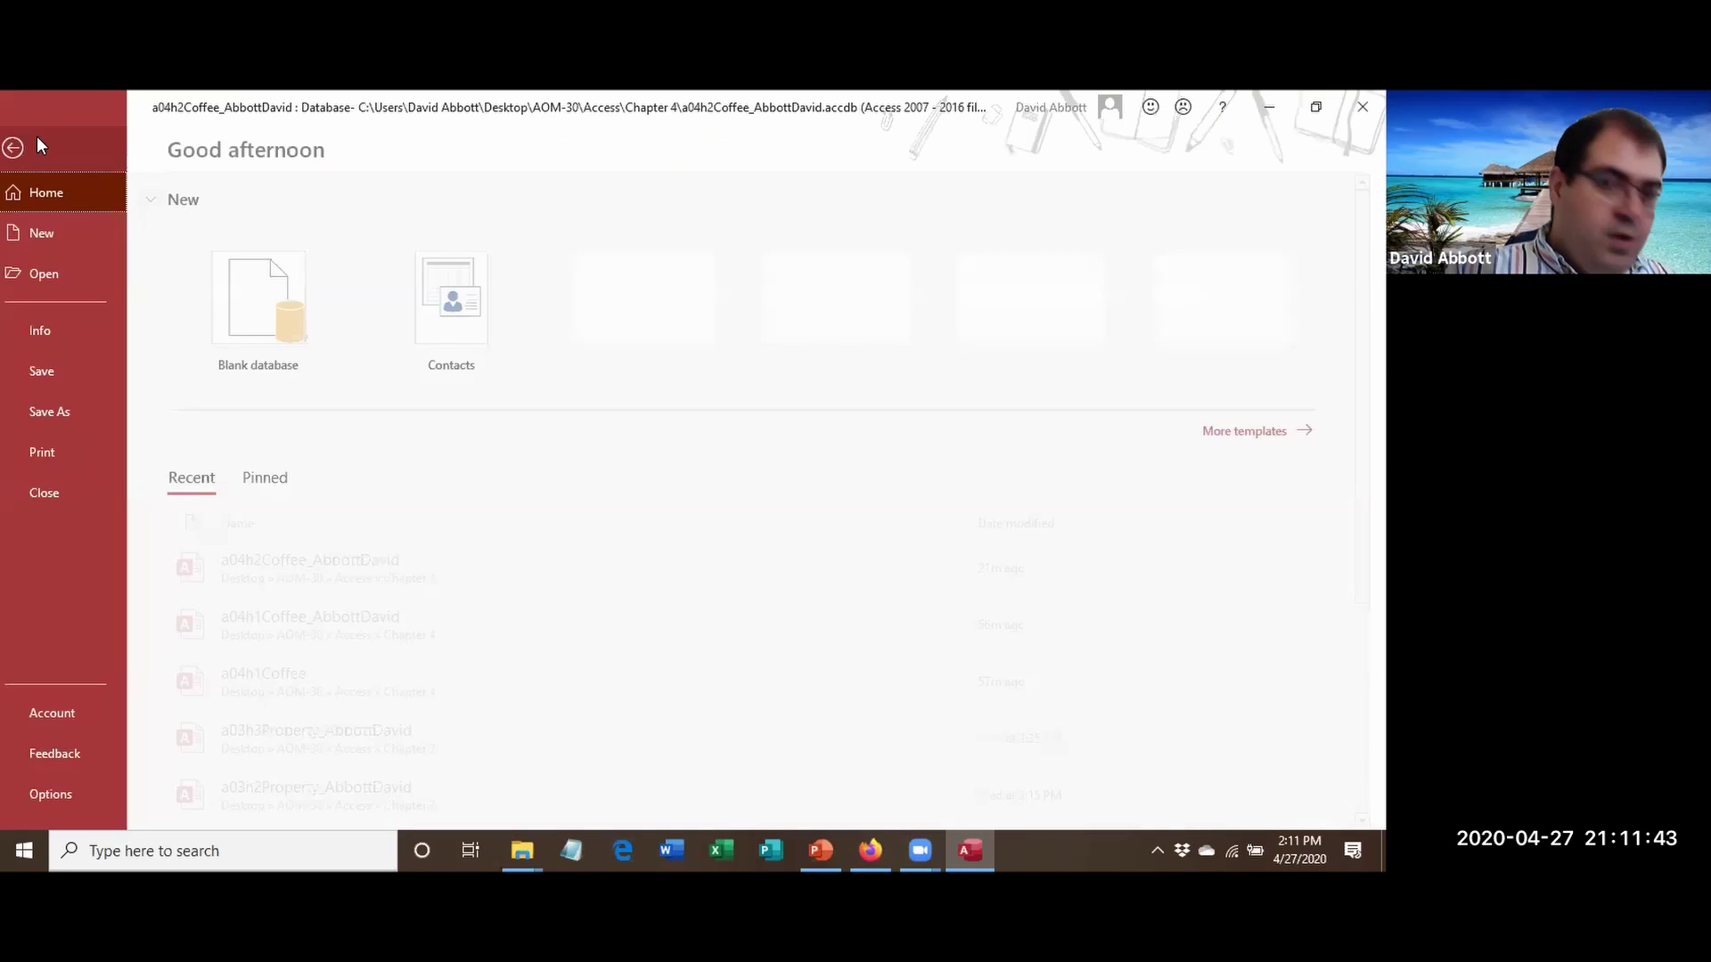
{"action": "left_click", "coordinate": [126, 427]}
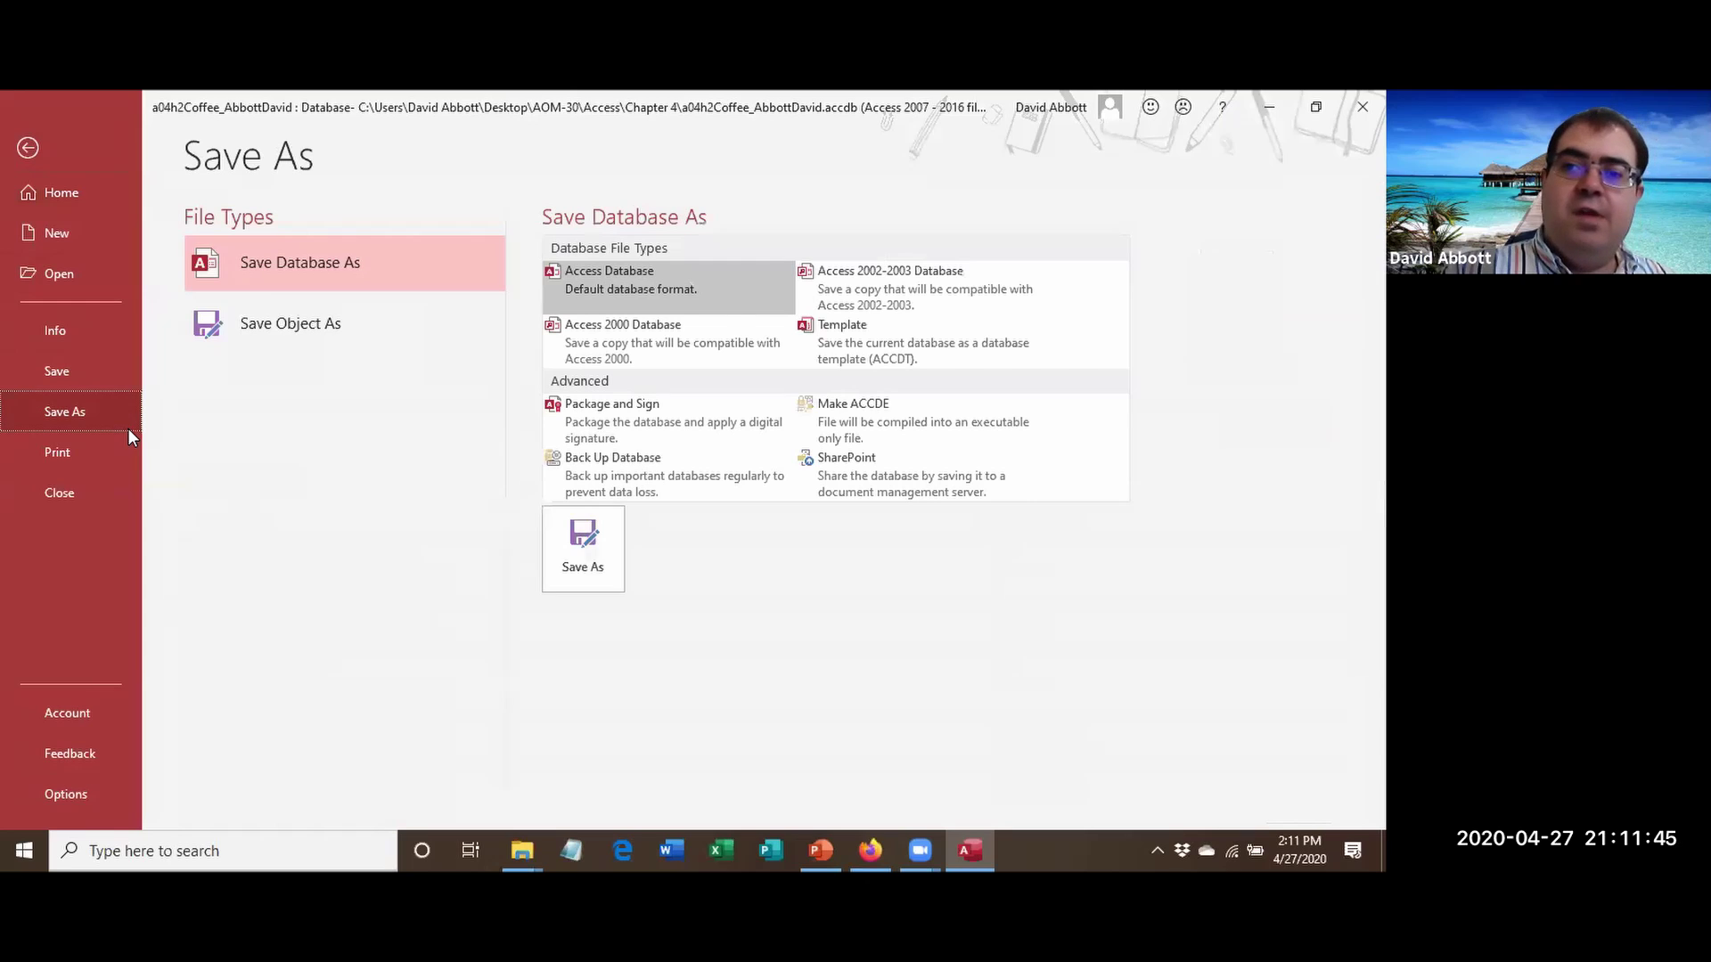
{"action": "left_click", "coordinate": [263, 331]}
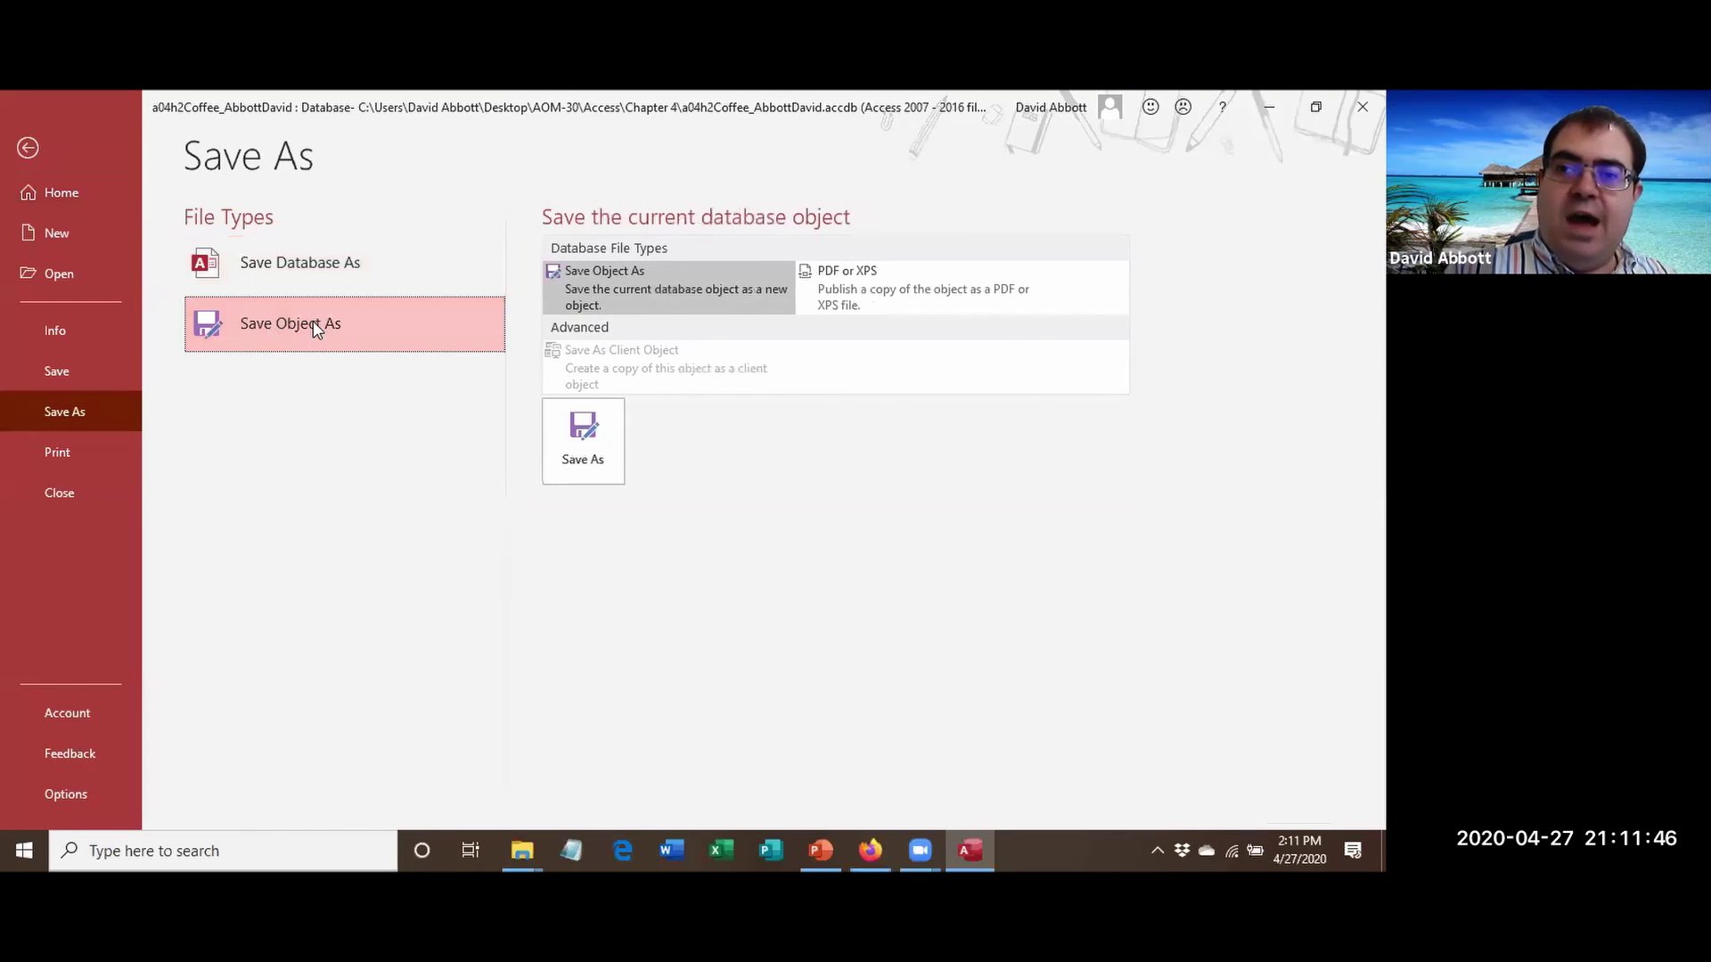
{"action": "left_click", "coordinate": [609, 435]}
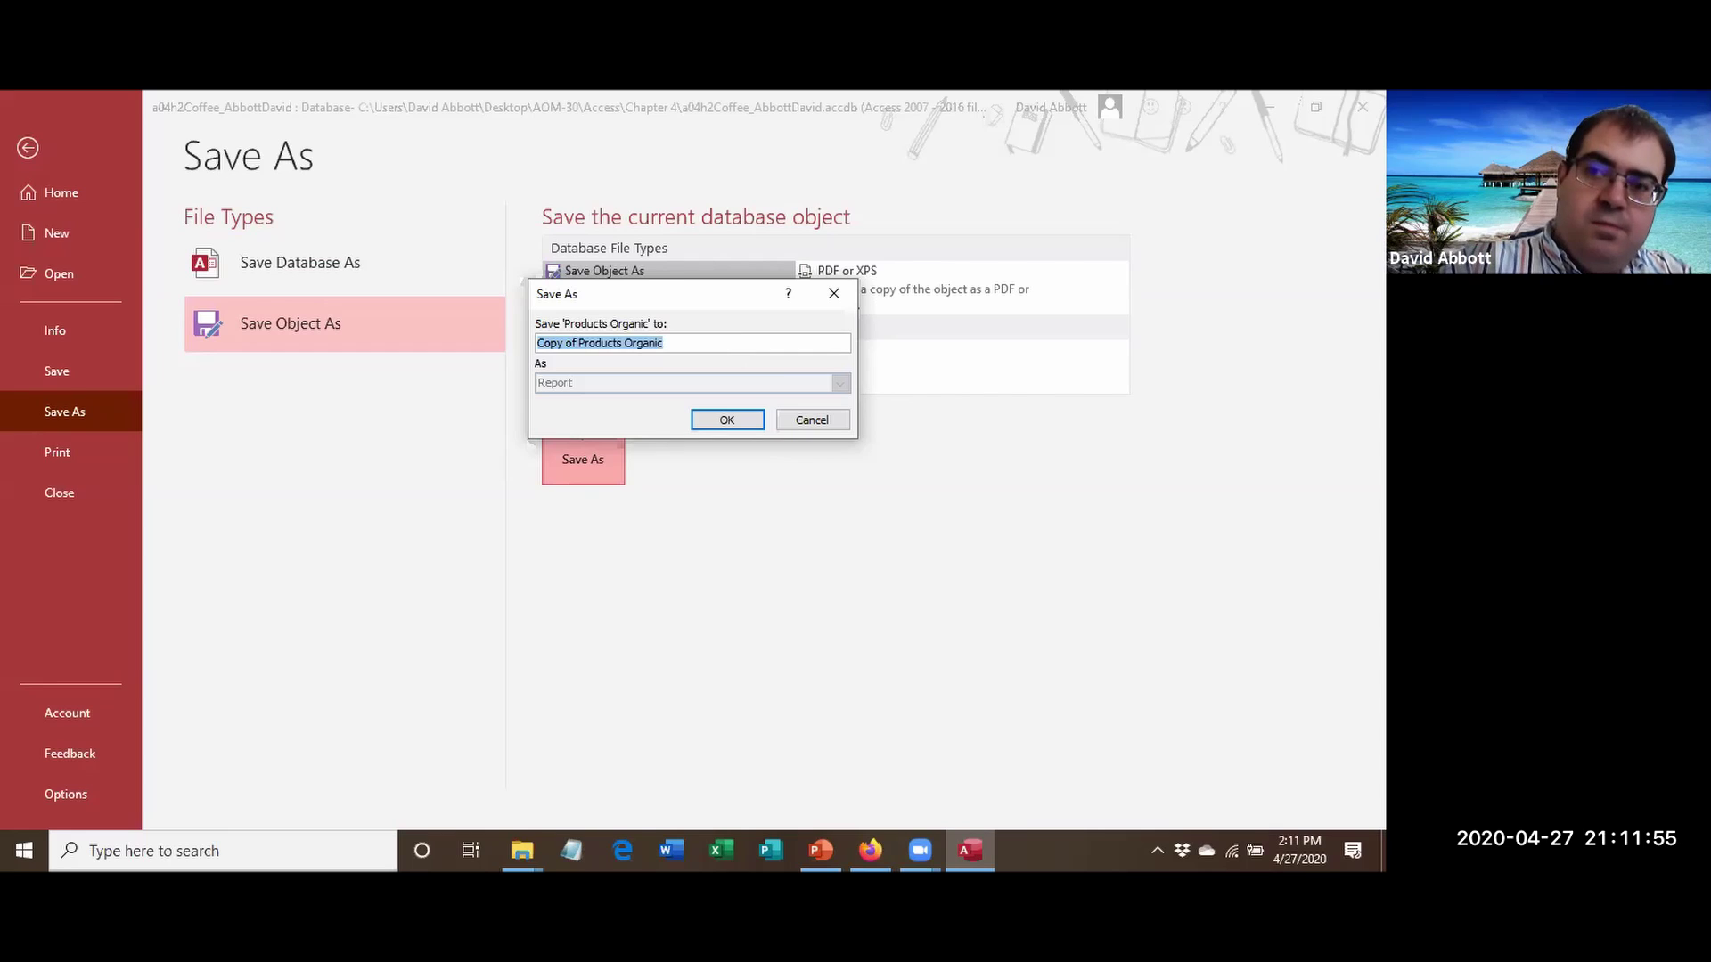
{"action": "type", "text": "Products Retrospect"}
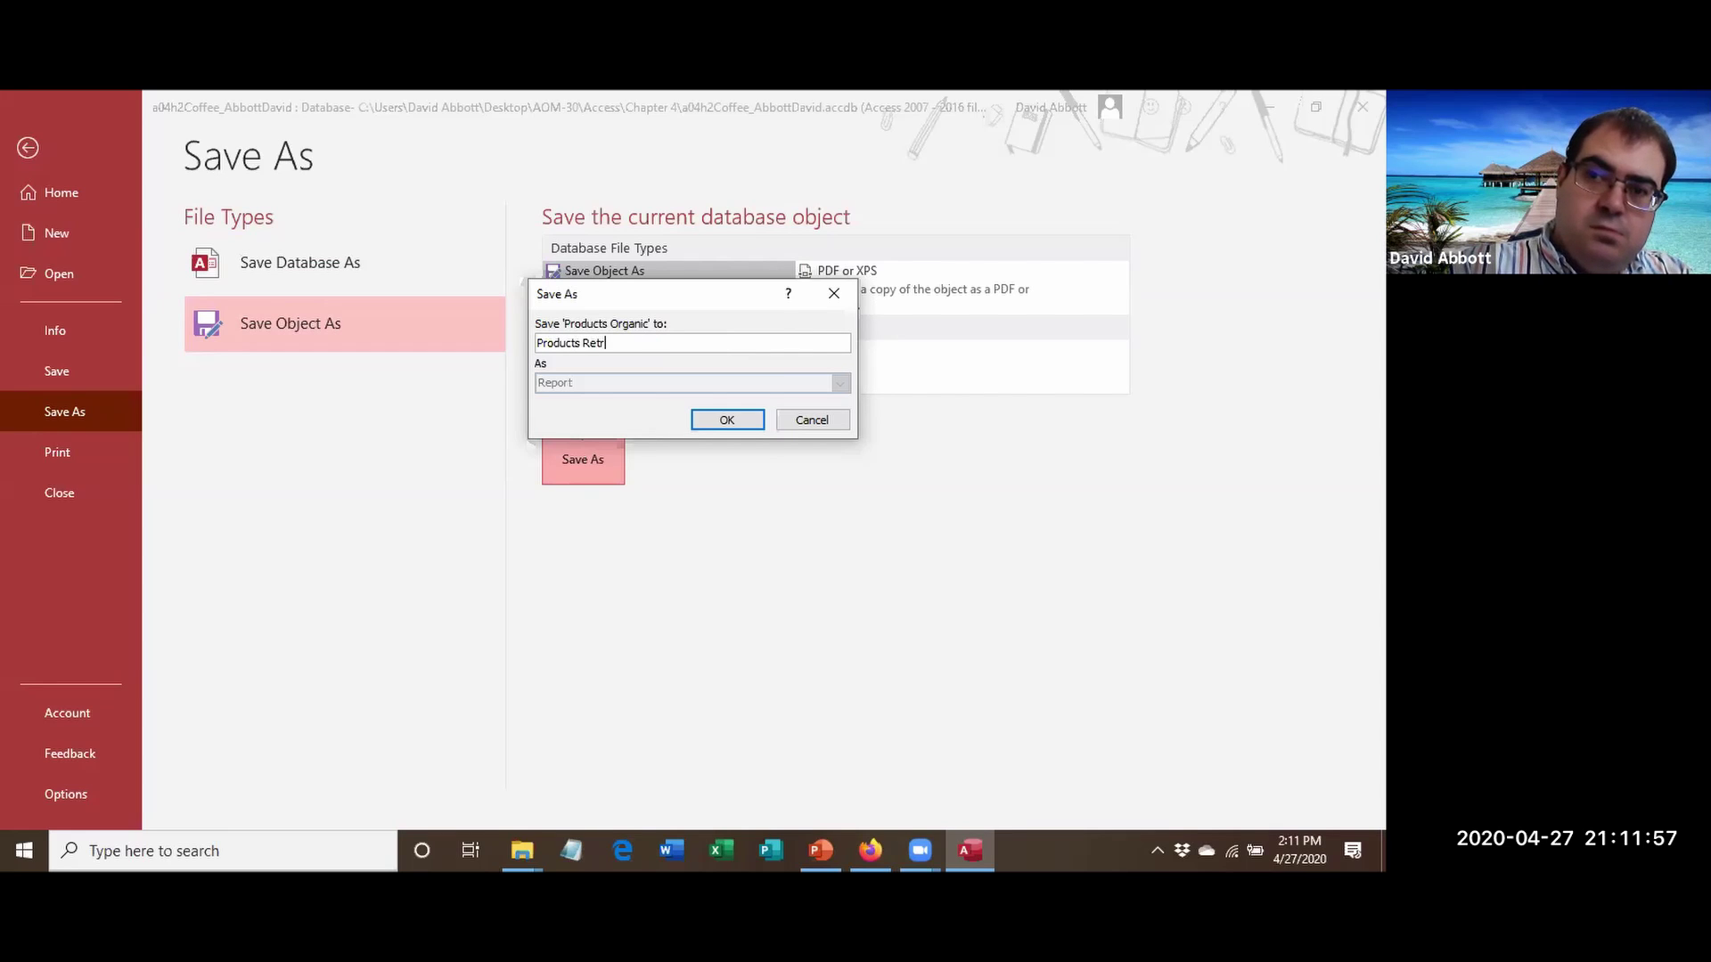
{"action": "left_click", "coordinate": [742, 420]}
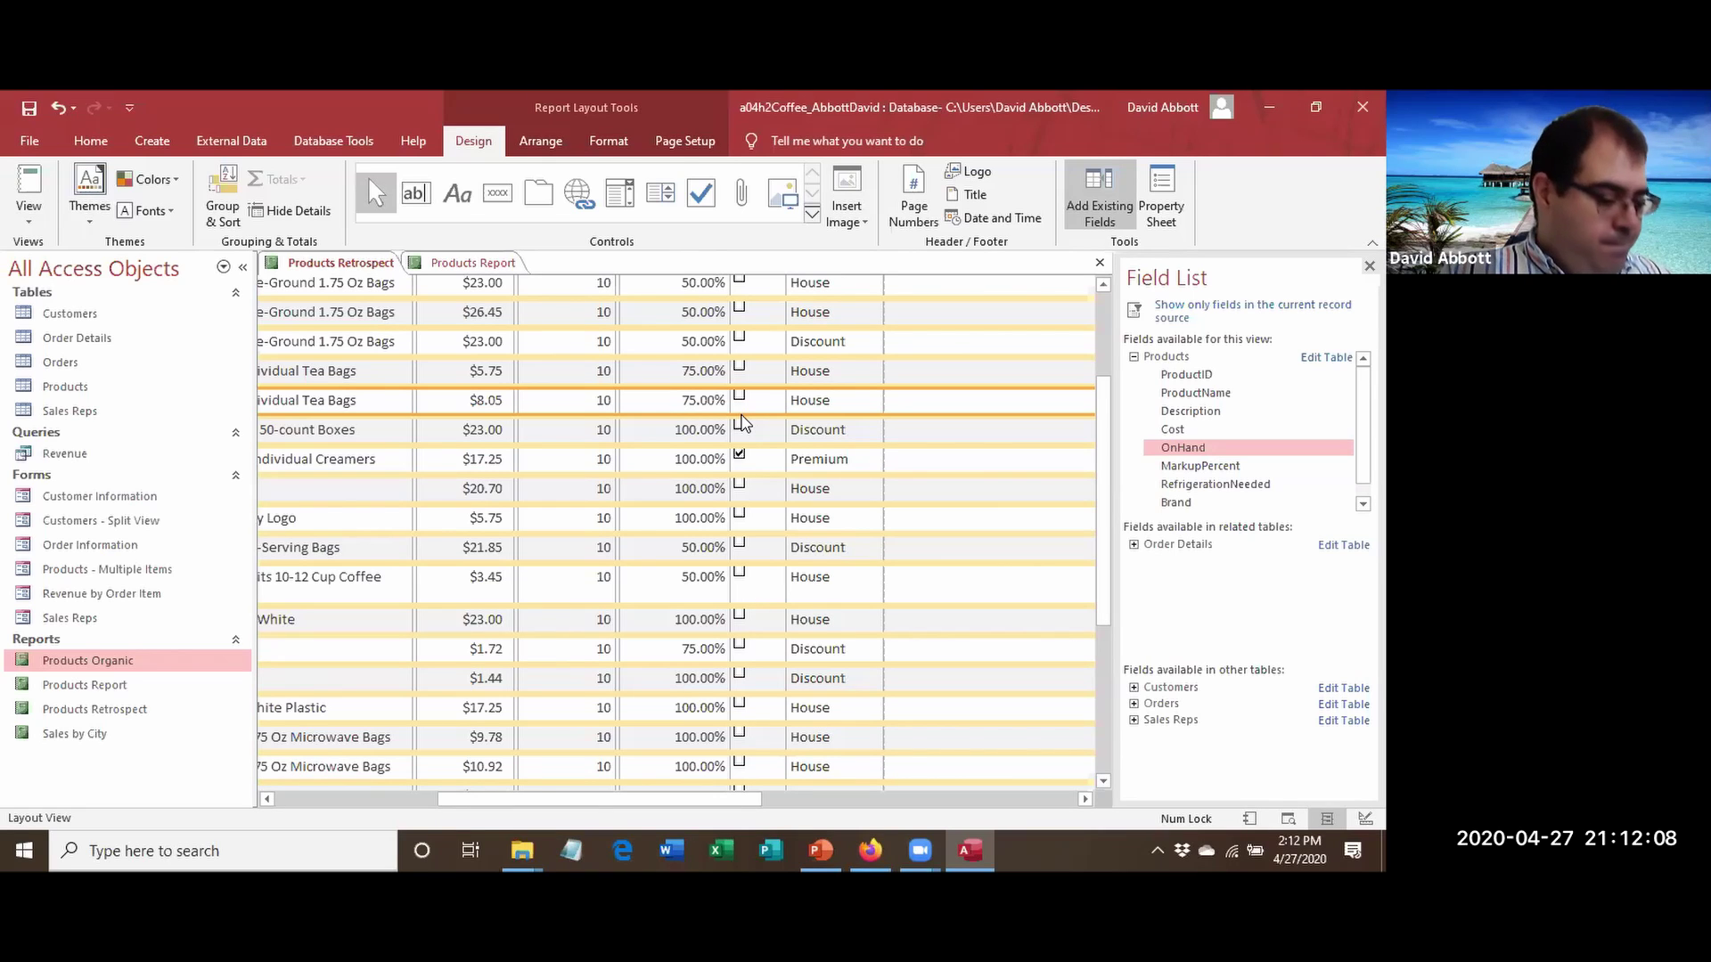
Close all open reports, then bring up the open options for Products Report in the Navigation Pane.
{"action": "right_click", "coordinate": [322, 261]}
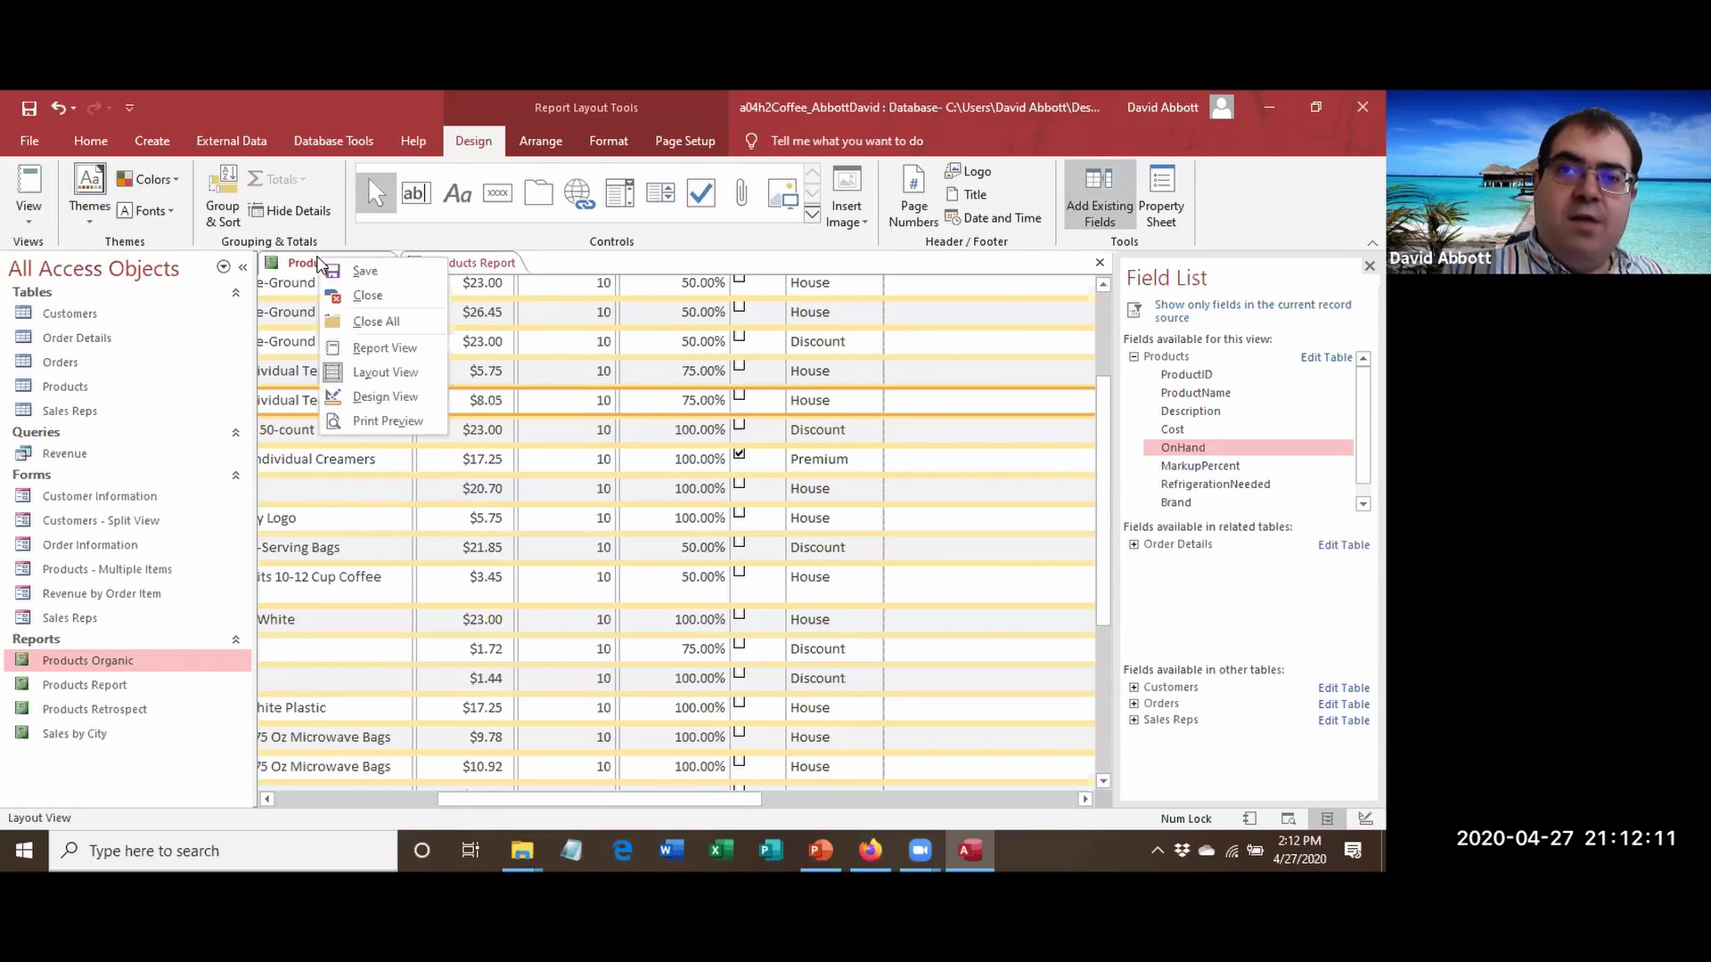
{"action": "left_click", "coordinate": [375, 322]}
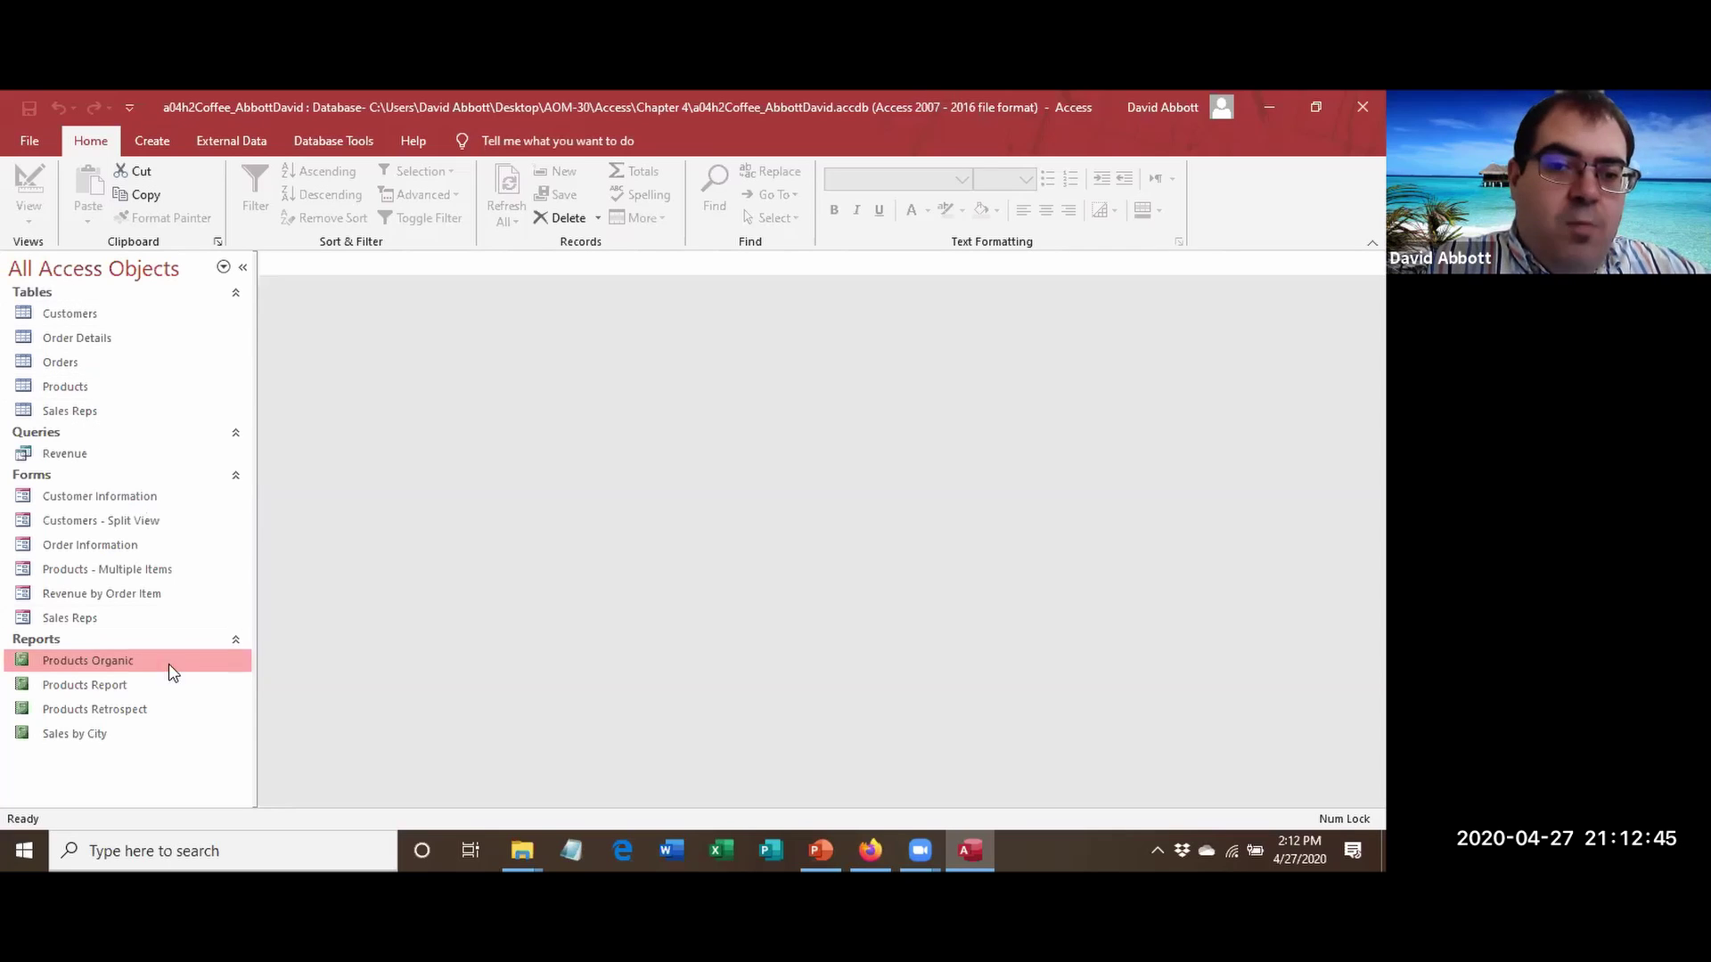
{"action": "left_click", "coordinate": [88, 693]}
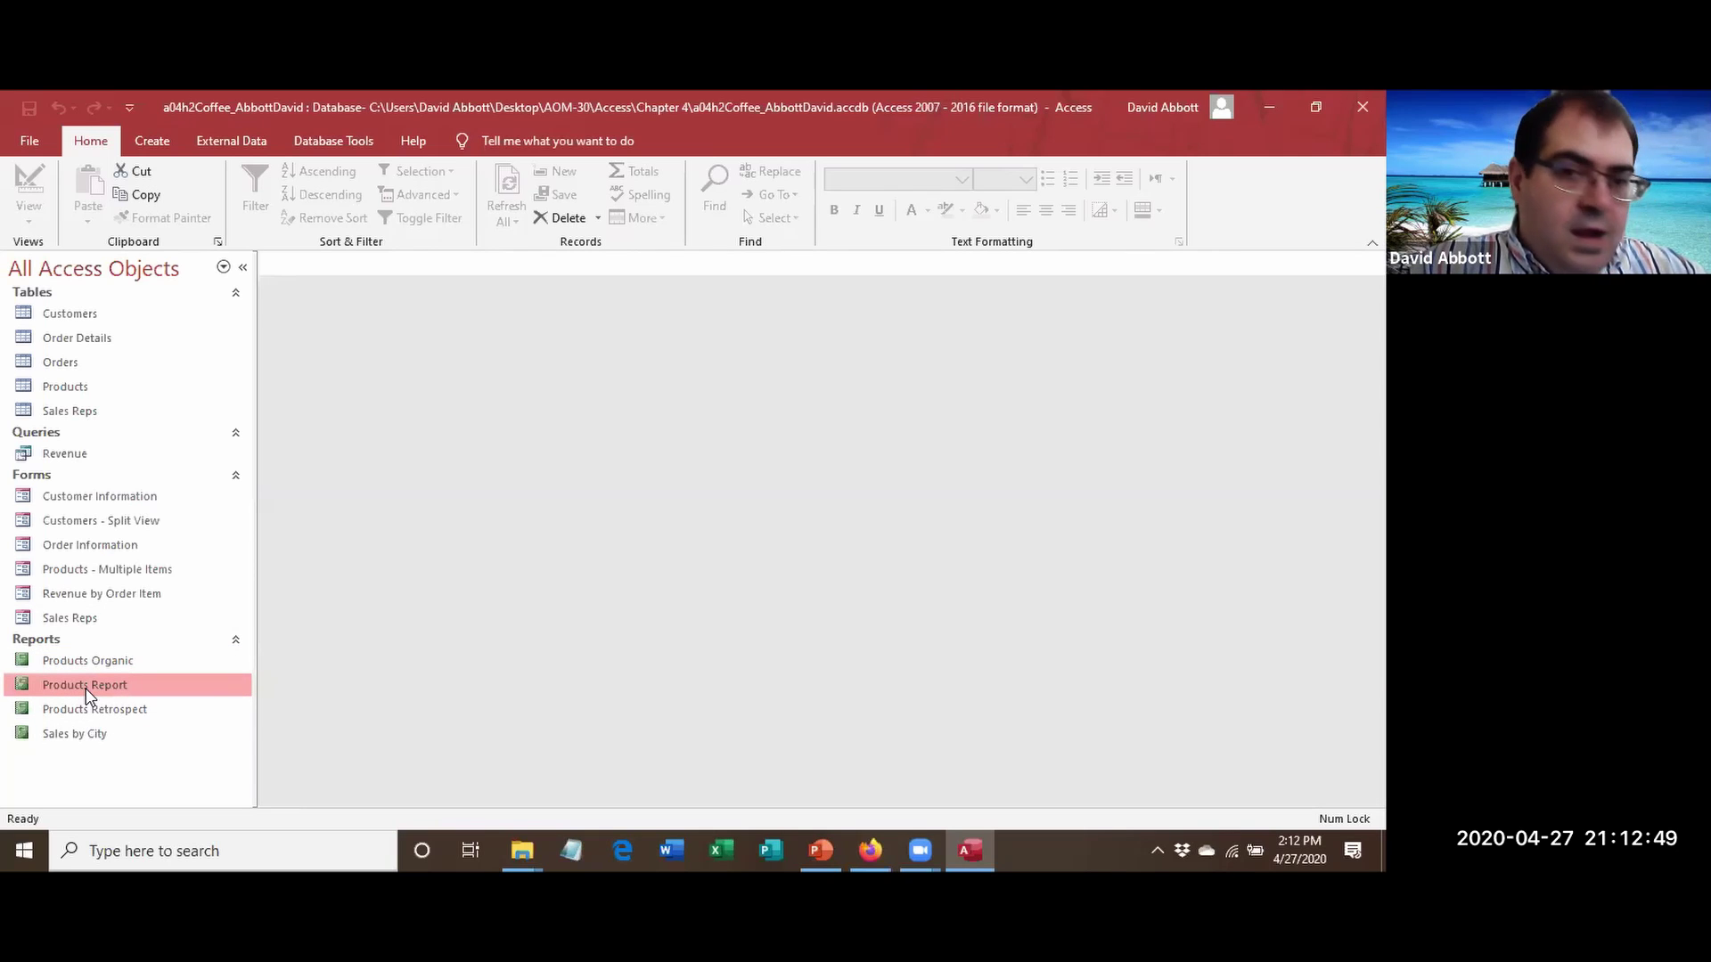
{"action": "right_click", "coordinate": [88, 695]}
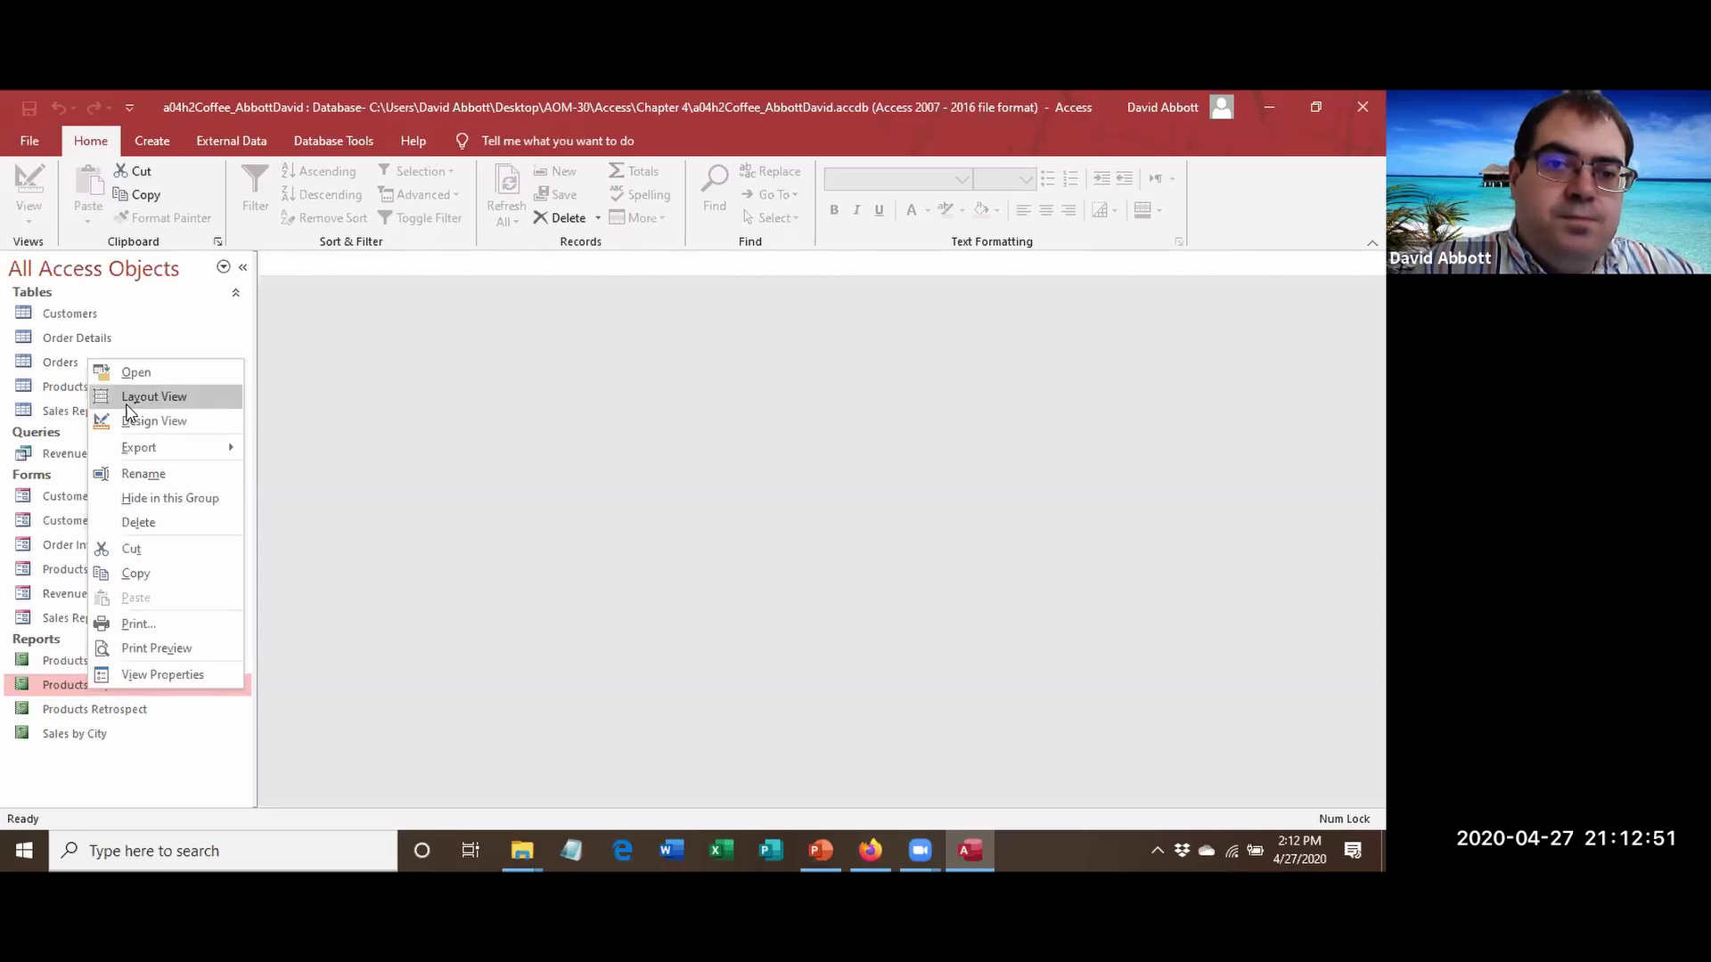
Open Products Report in Layout View, hide the field list, and show the Group, Sort, and Total pane.
{"action": "left_click", "coordinate": [127, 403]}
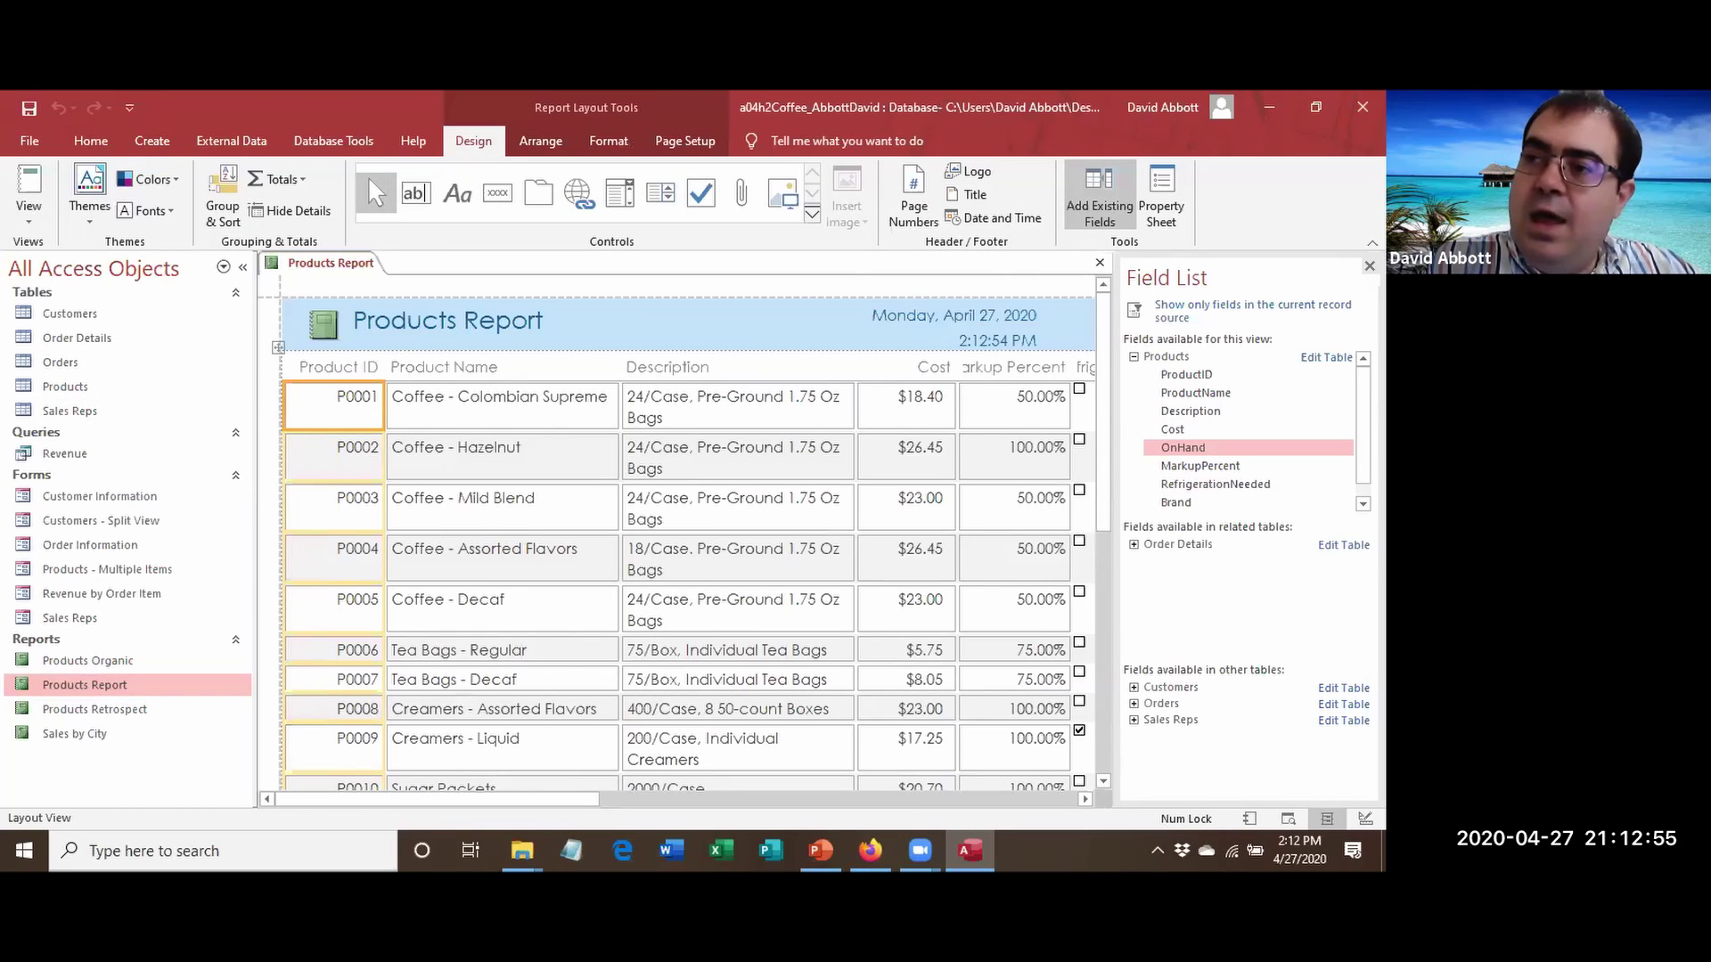
{"action": "left_click", "coordinate": [1369, 265]}
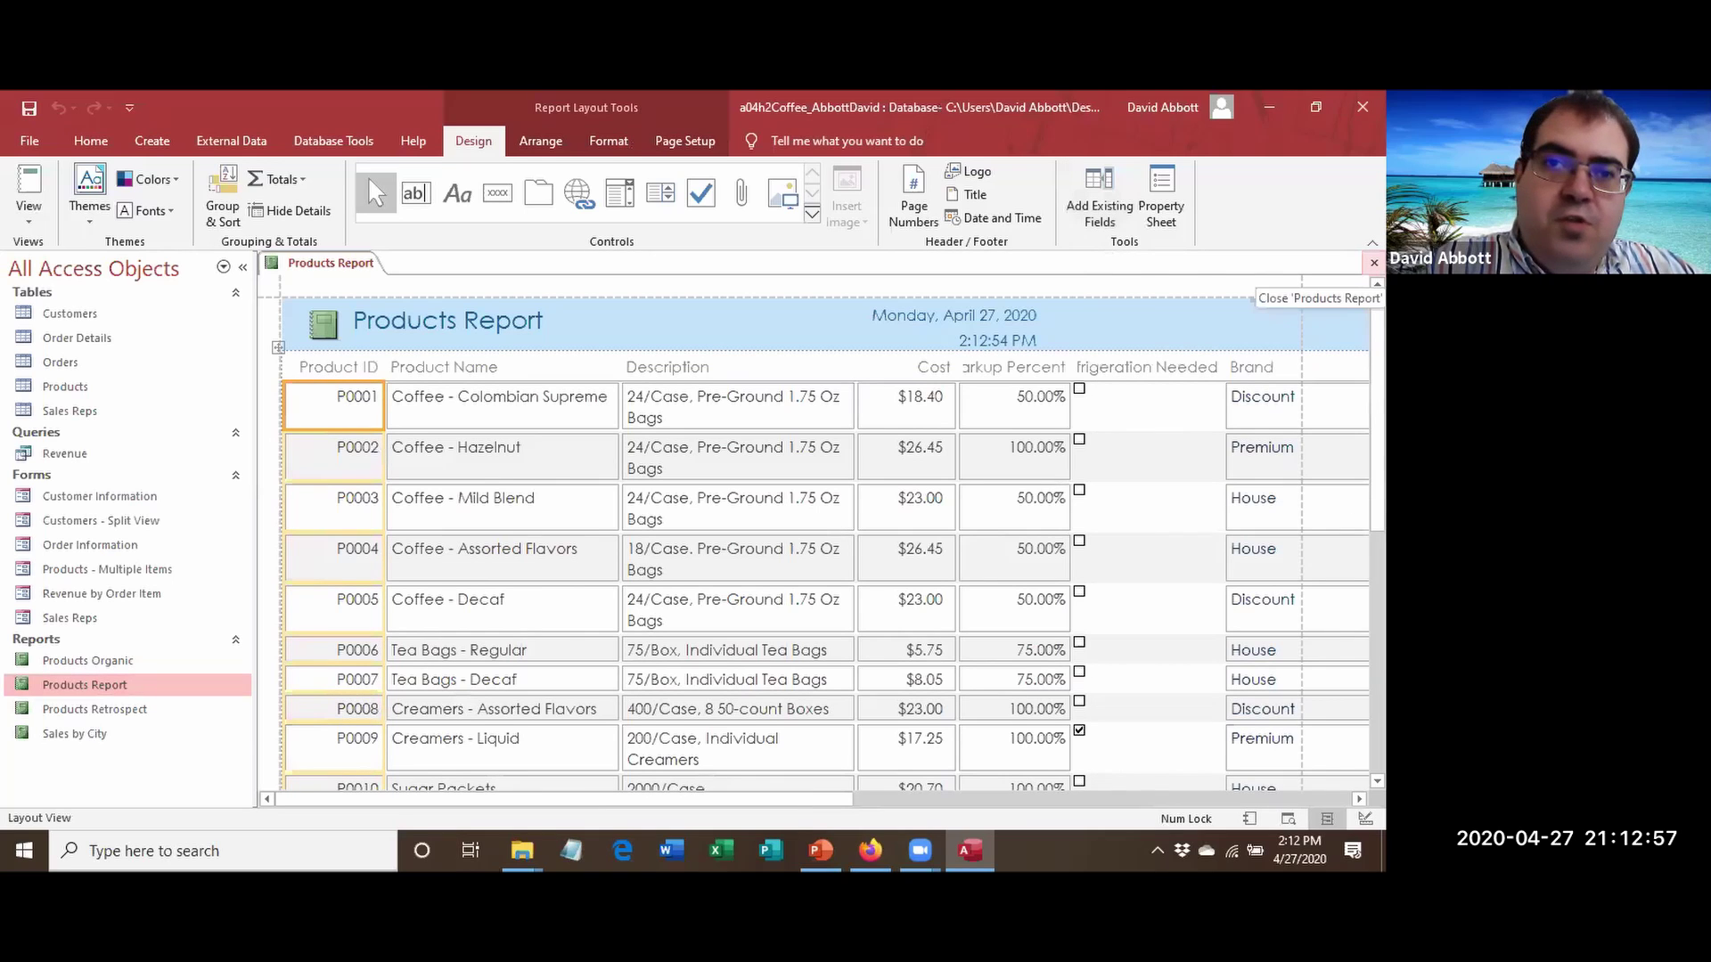
{"action": "left_click", "coordinate": [223, 212]}
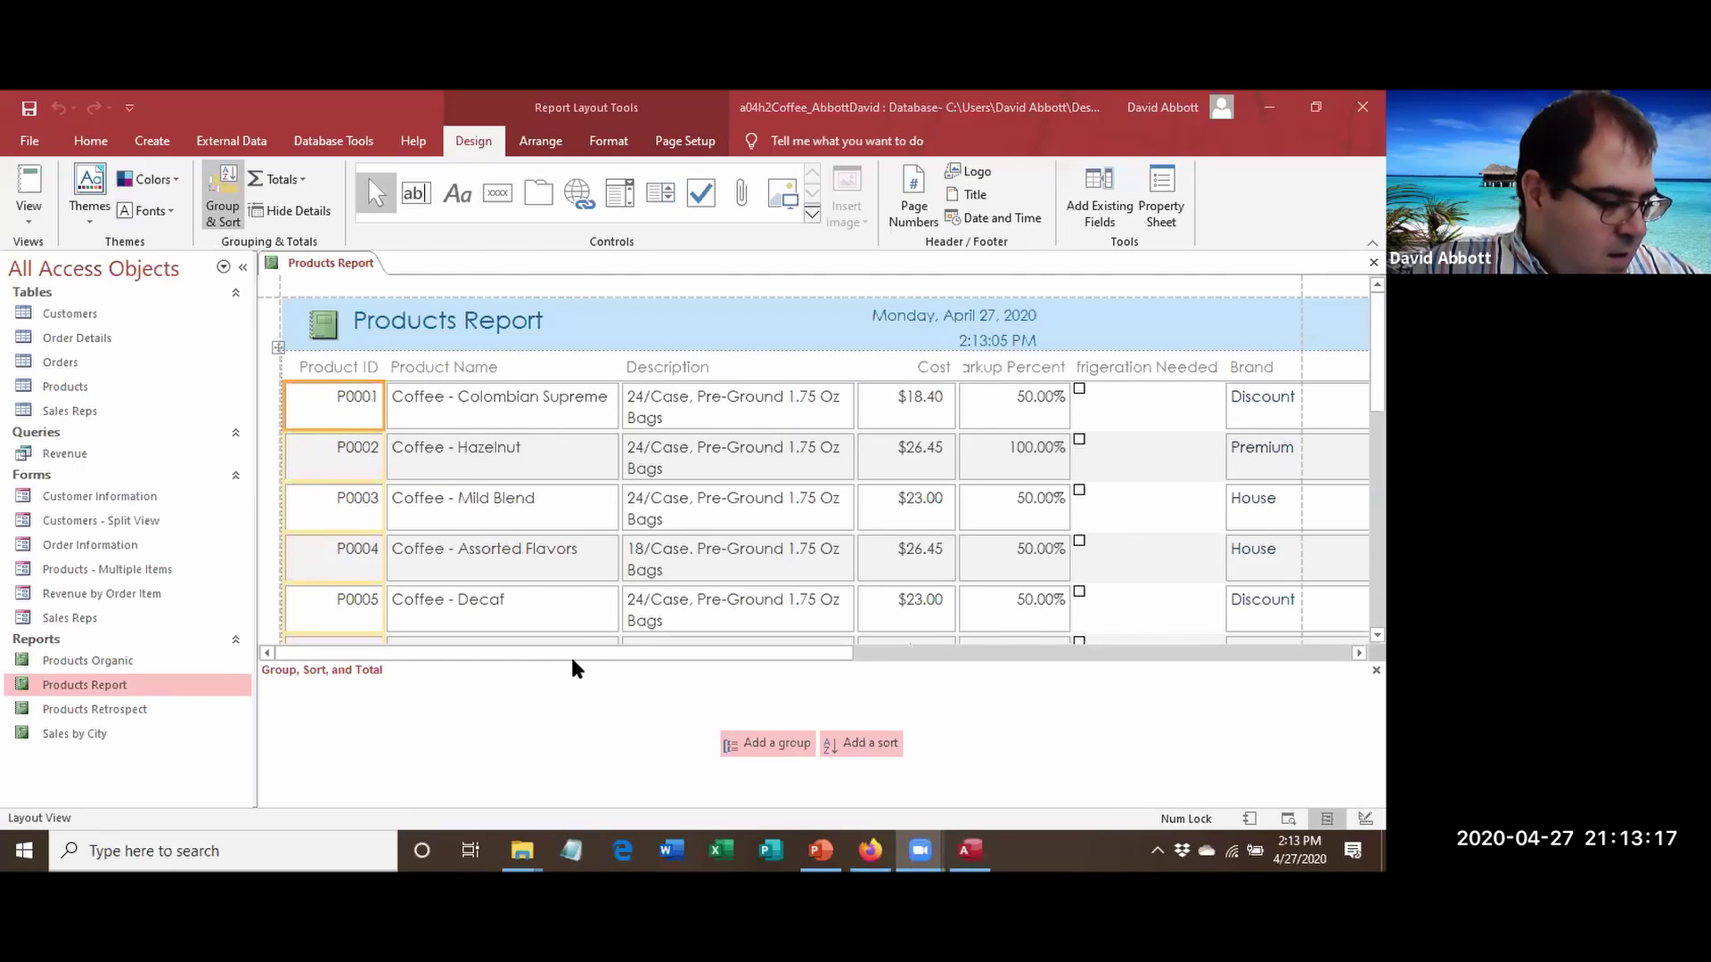
Add a Brand sort from A to Z and switch to Report View.
{"action": "left_click", "coordinate": [847, 754]}
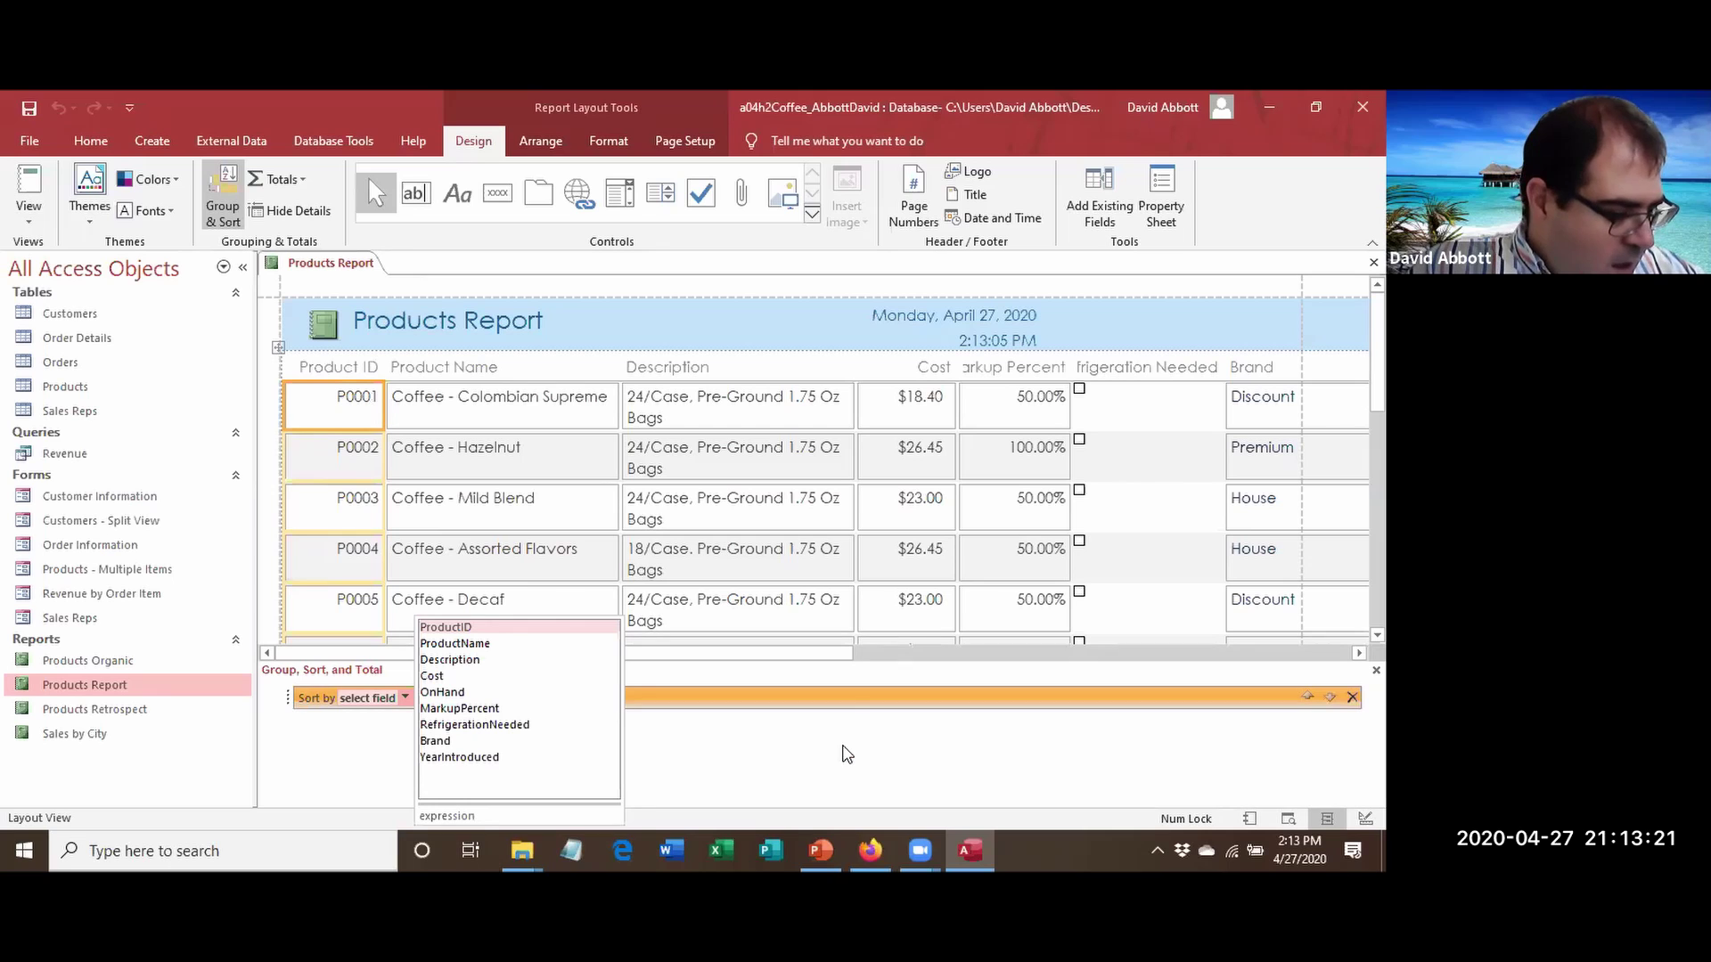
{"action": "left_click", "coordinate": [463, 742]}
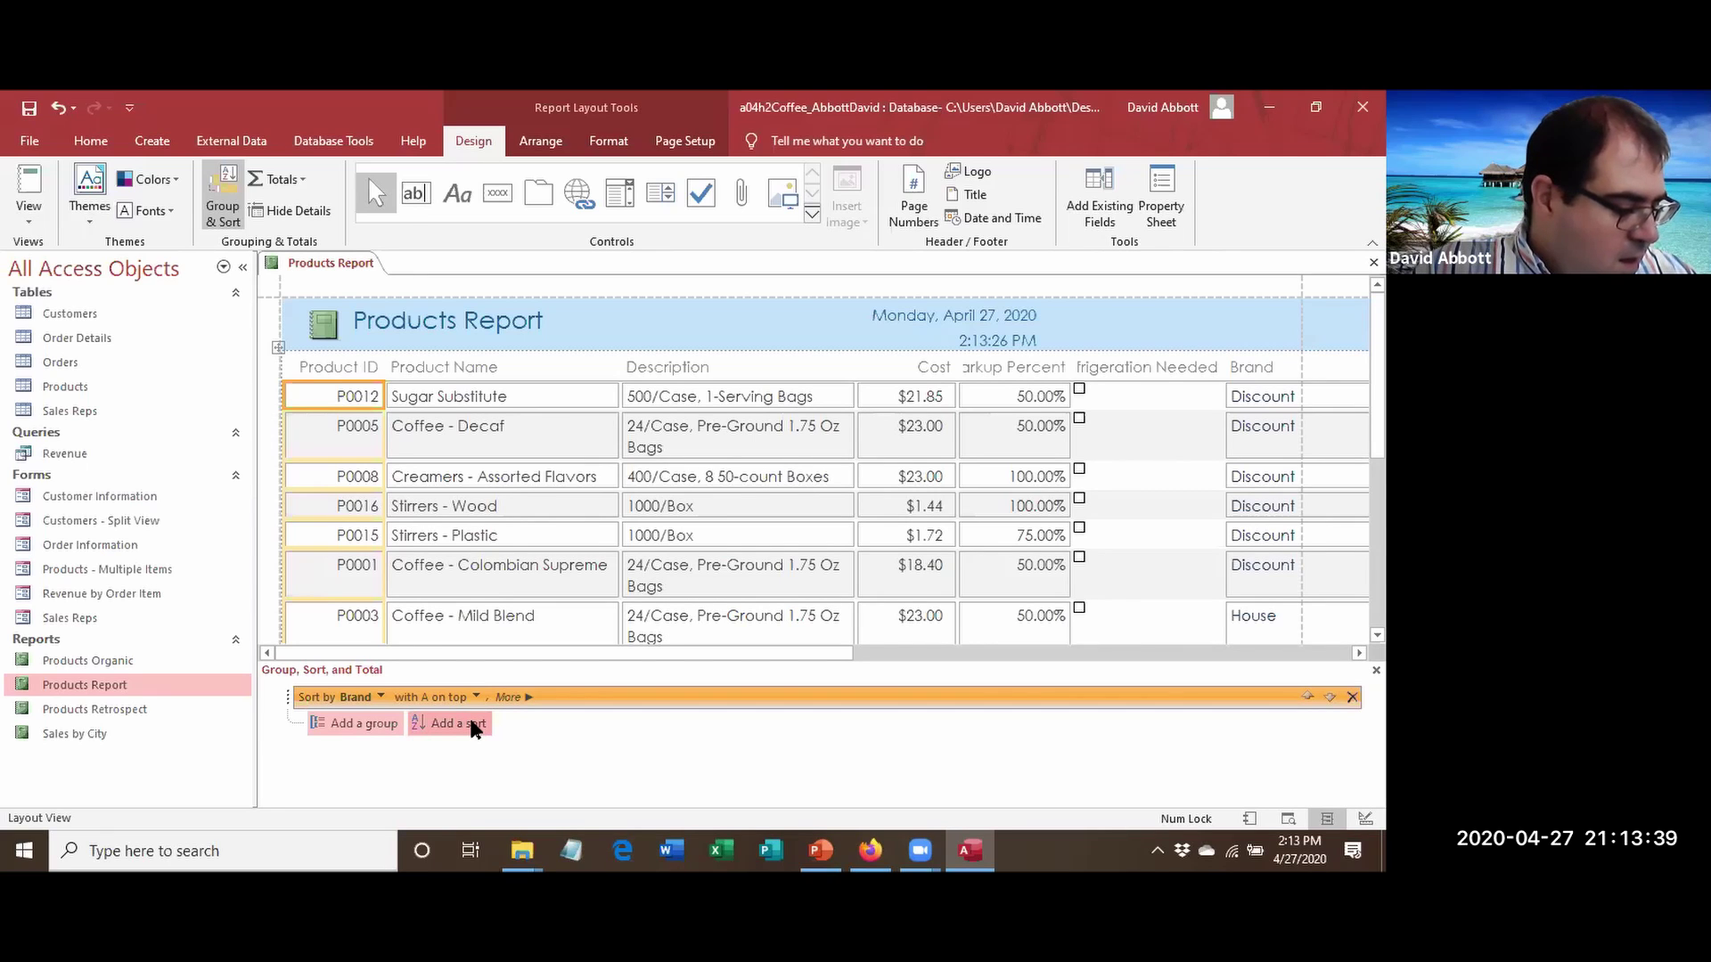
{"action": "left_click", "coordinate": [22, 184]}
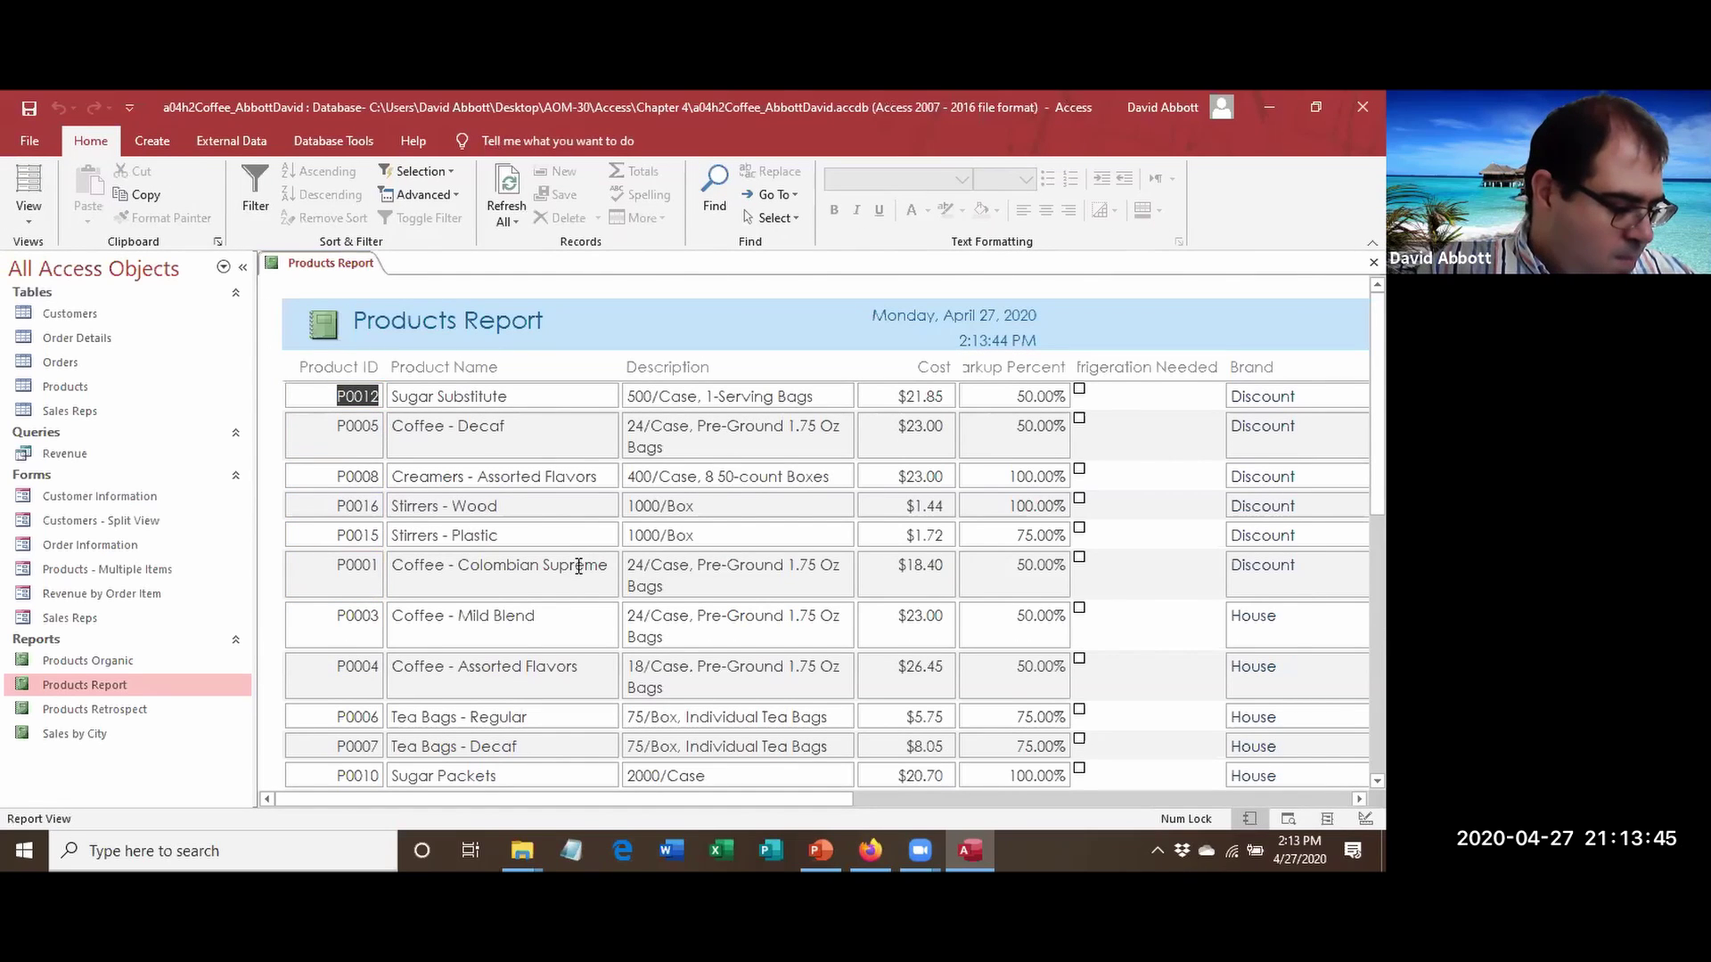
Close the Products Report from its tab's context menu.
{"action": "right_click", "coordinate": [312, 266]}
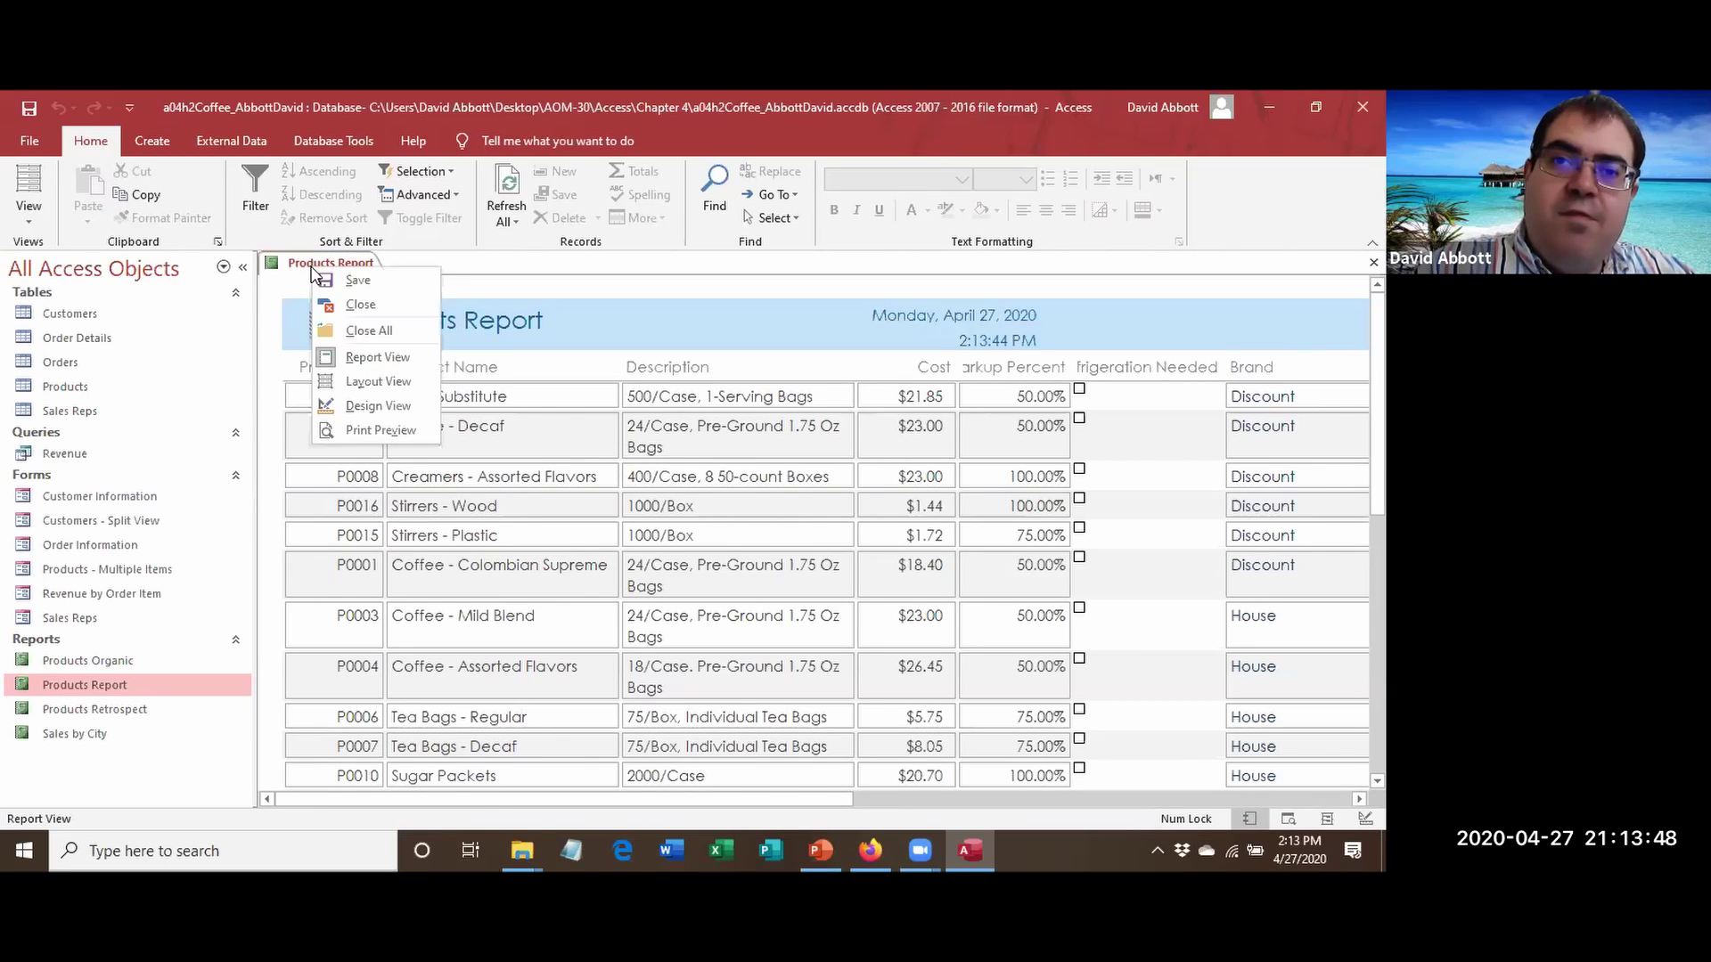
{"action": "left_click", "coordinate": [321, 264]}
{"action": "right_click", "coordinate": [328, 265]}
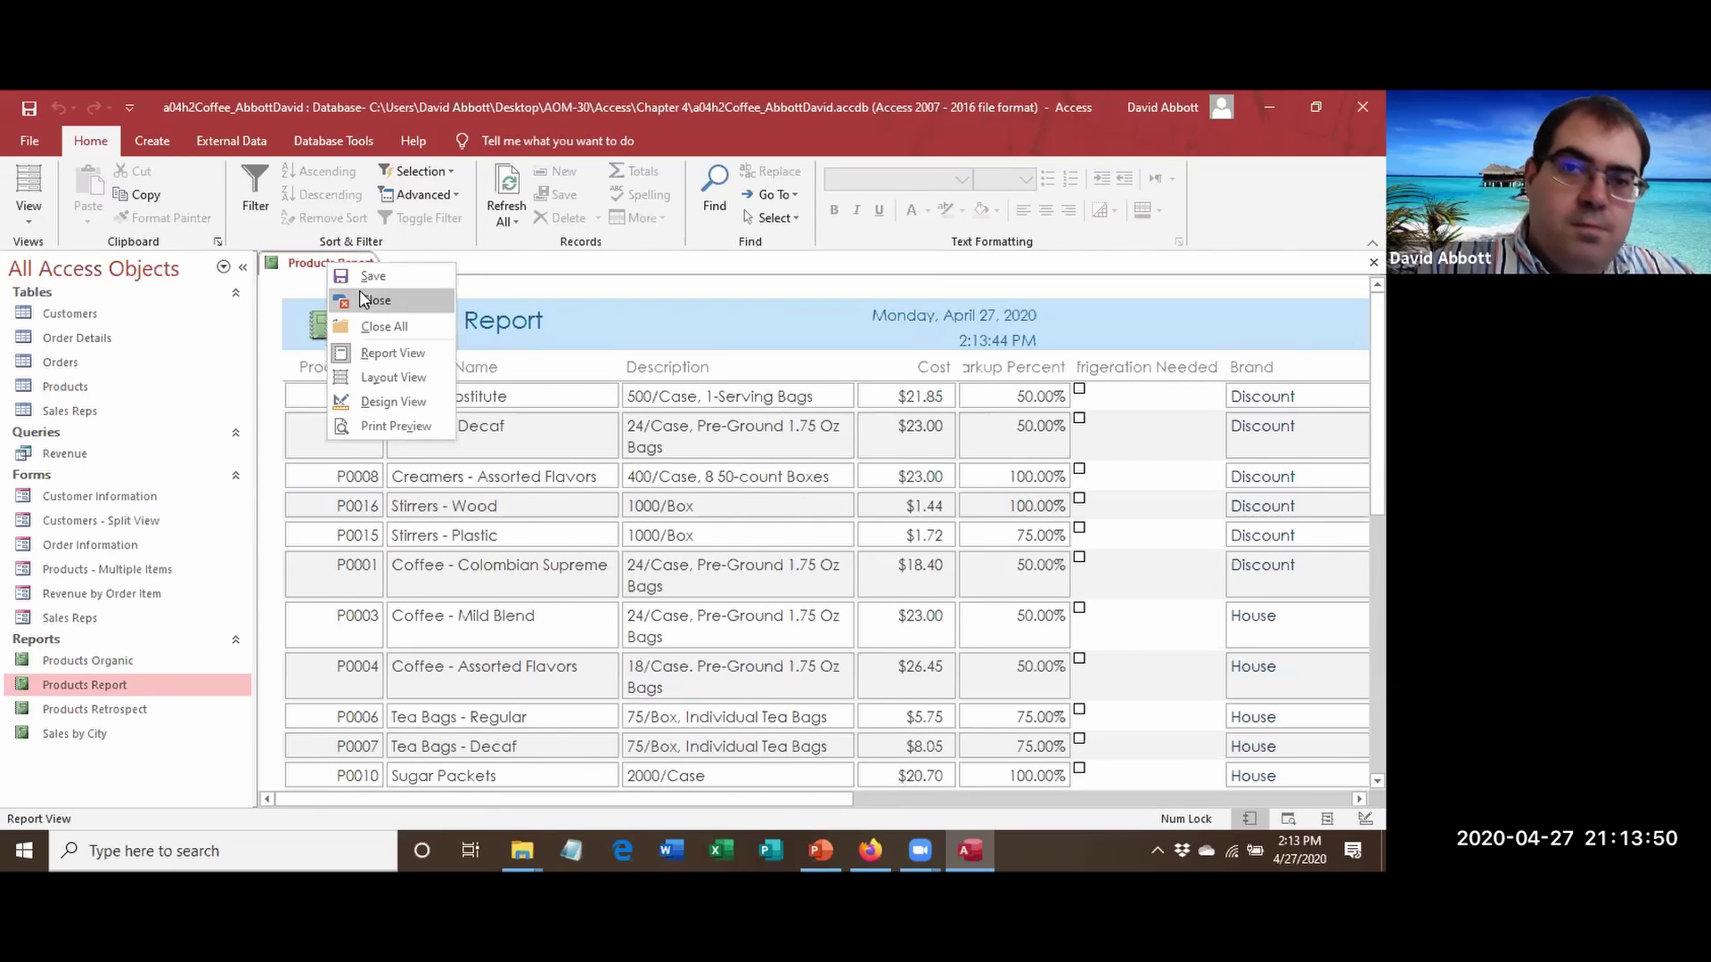
{"action": "left_click", "coordinate": [363, 299]}
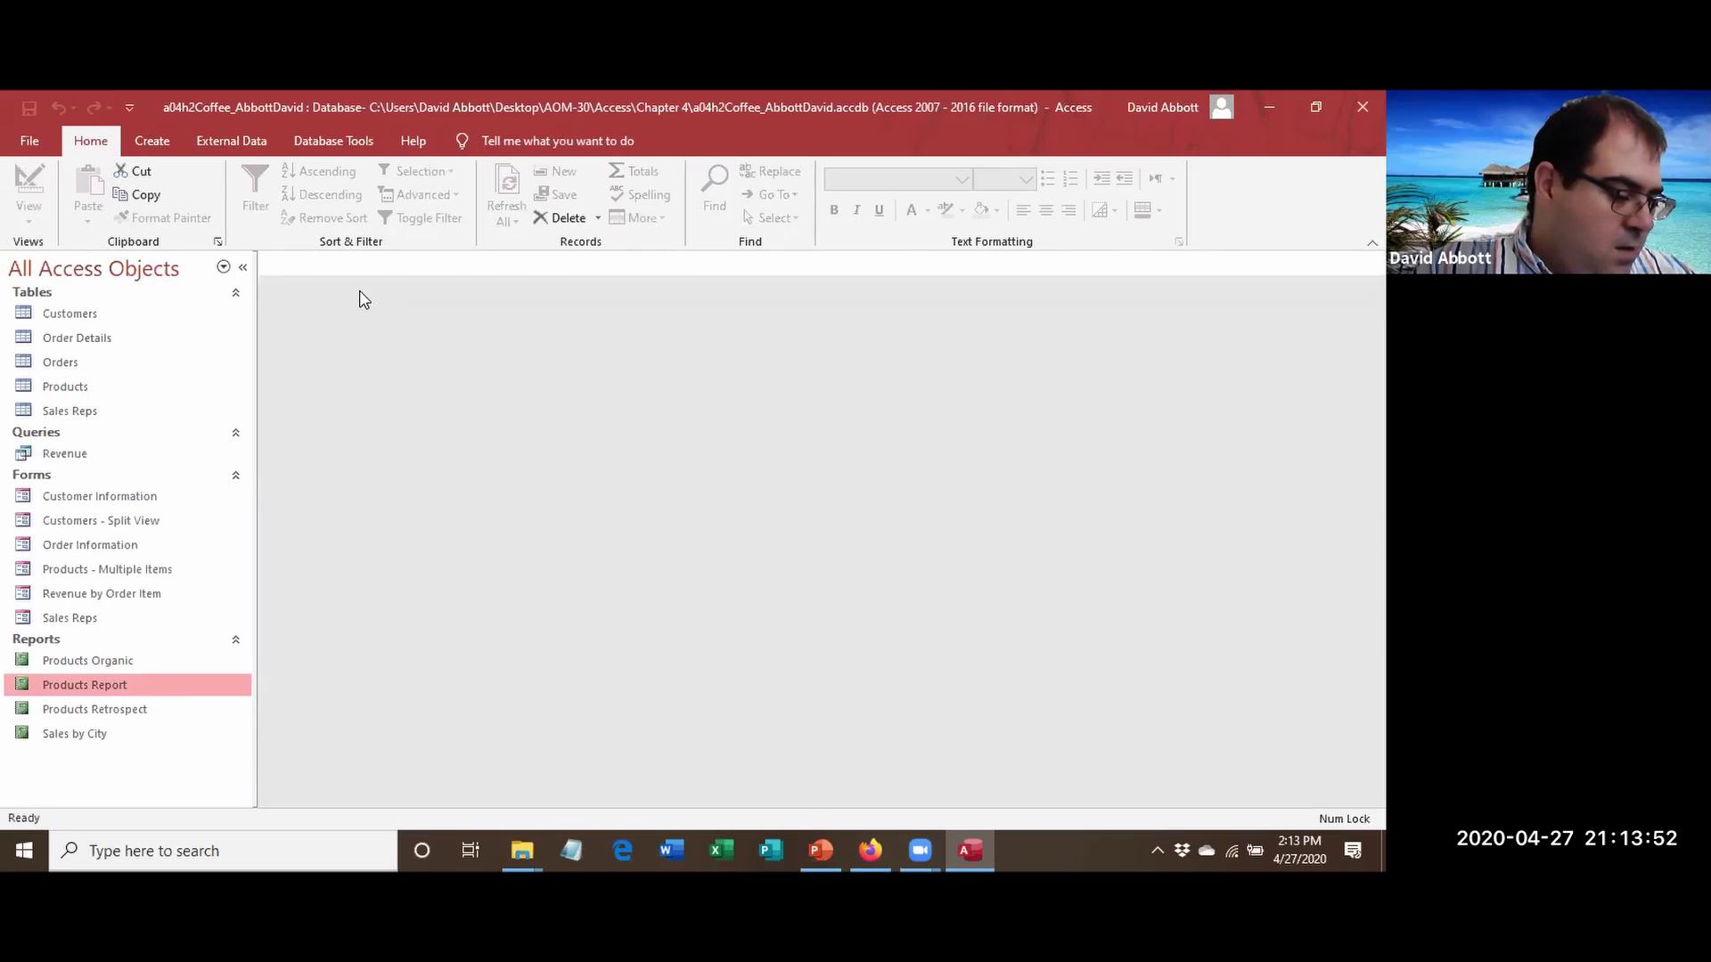